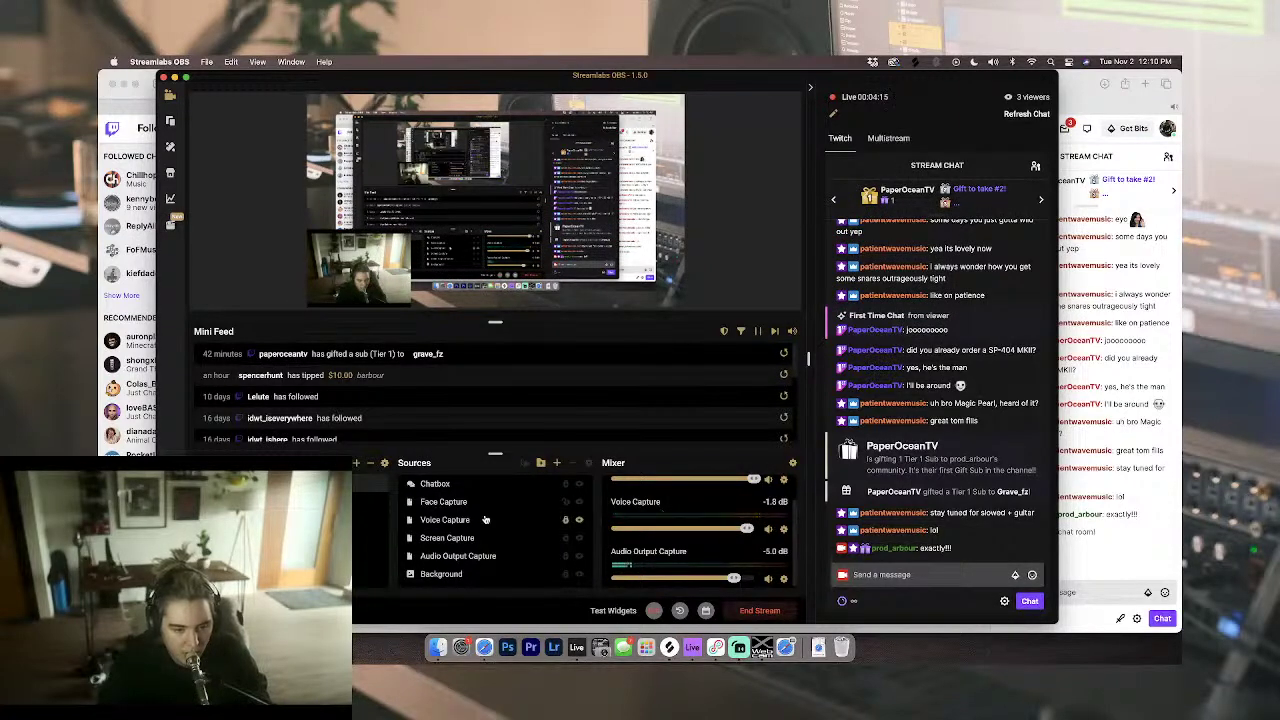
Step: Close the Twitch tab in Safari, move the Streamlabs OBS window aside, and quit Safari
key(super+Tab)
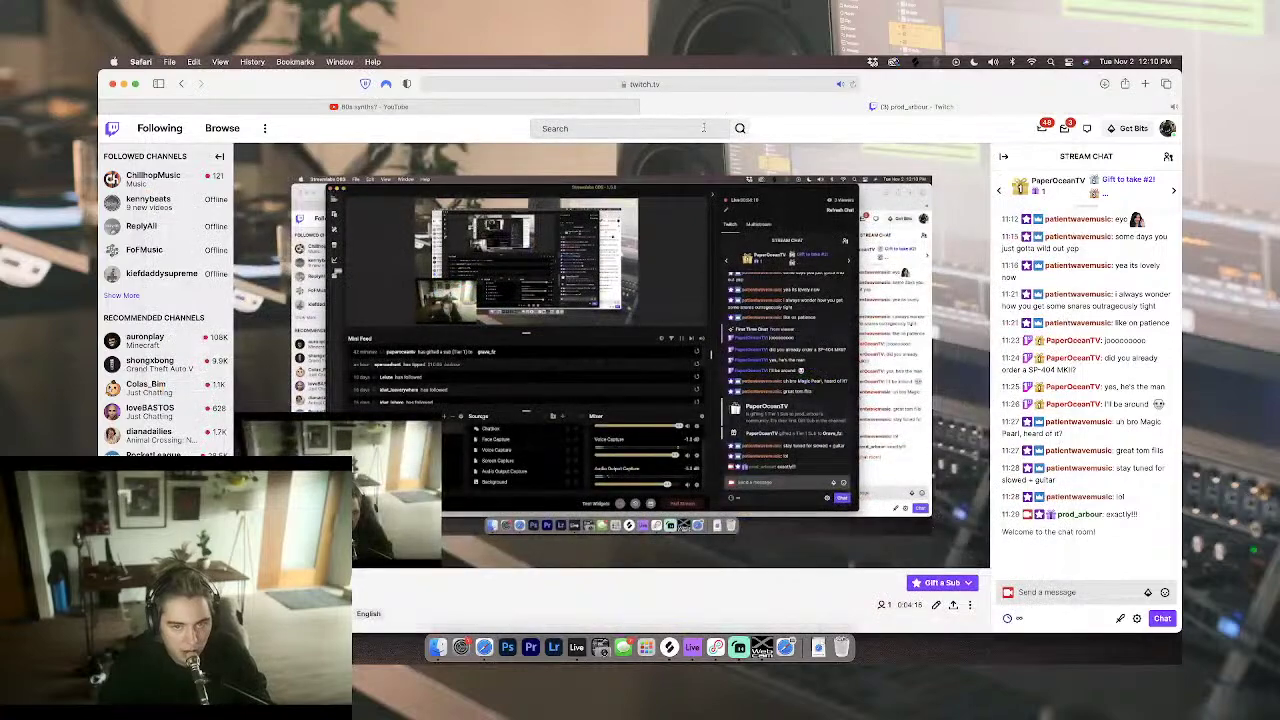
key(super+w)
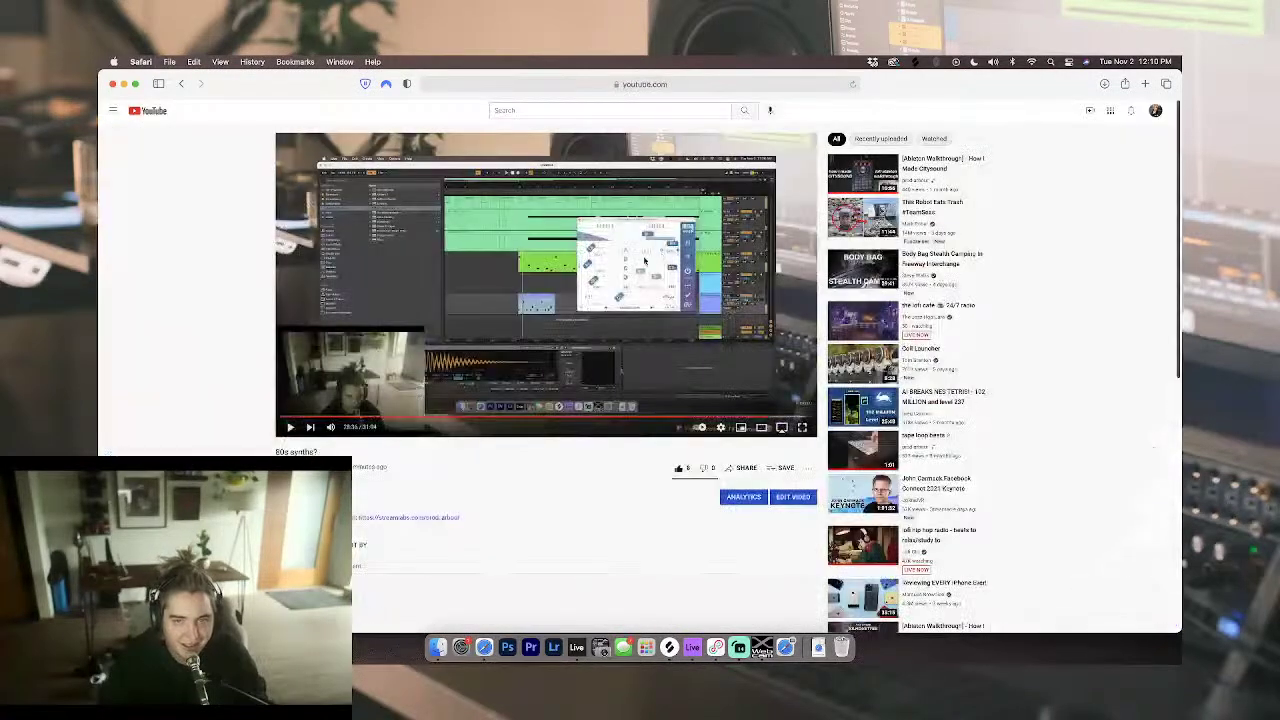
key(super+Tab)
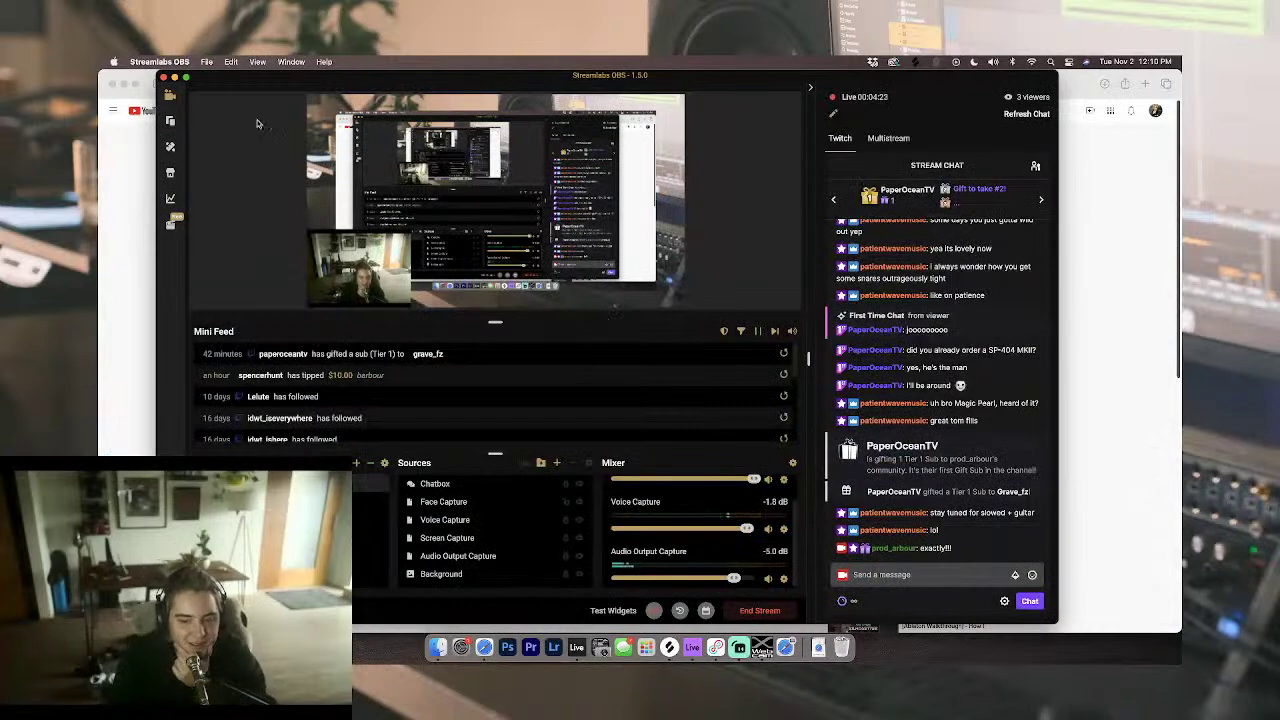
drag(295, 74, 281, 223)
click(160, 156)
scroll(160, 156, down, 1)
key(super+q)
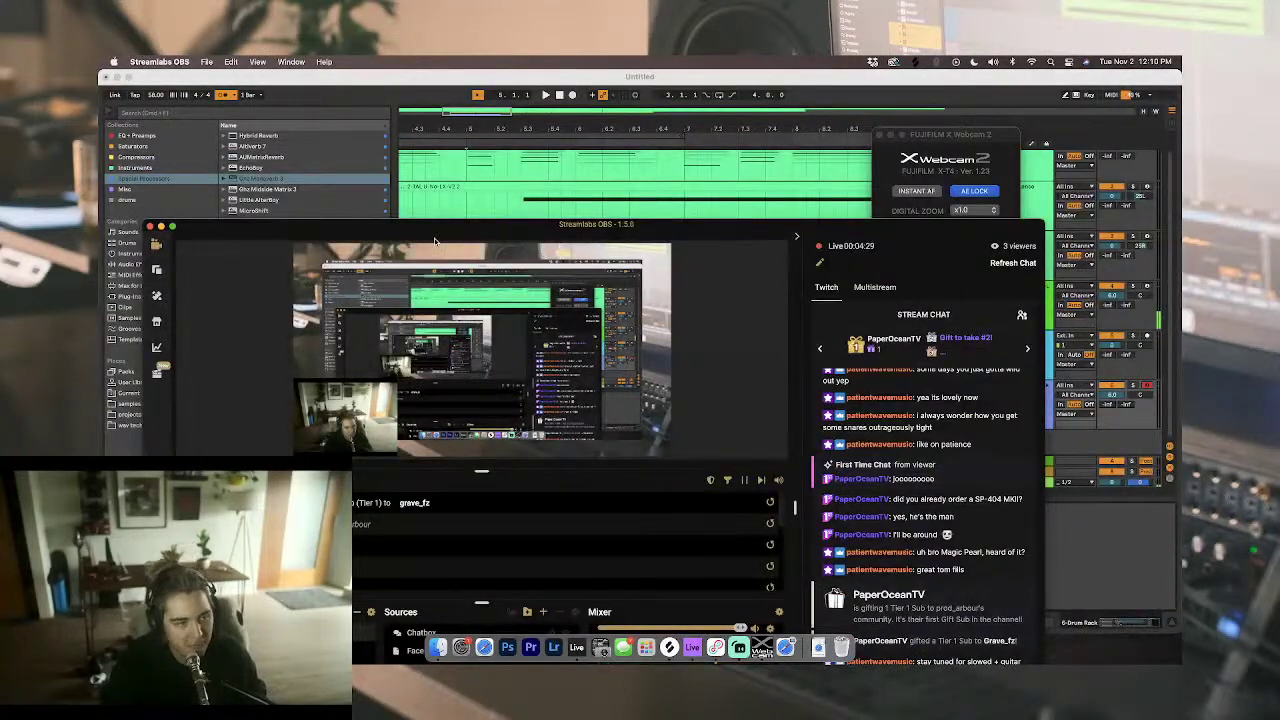
Step: Minimize the FUJIFILM X Webcam 2 window and reposition the Streamlabs OBS window over the desktop
drag(858, 231, 887, 213)
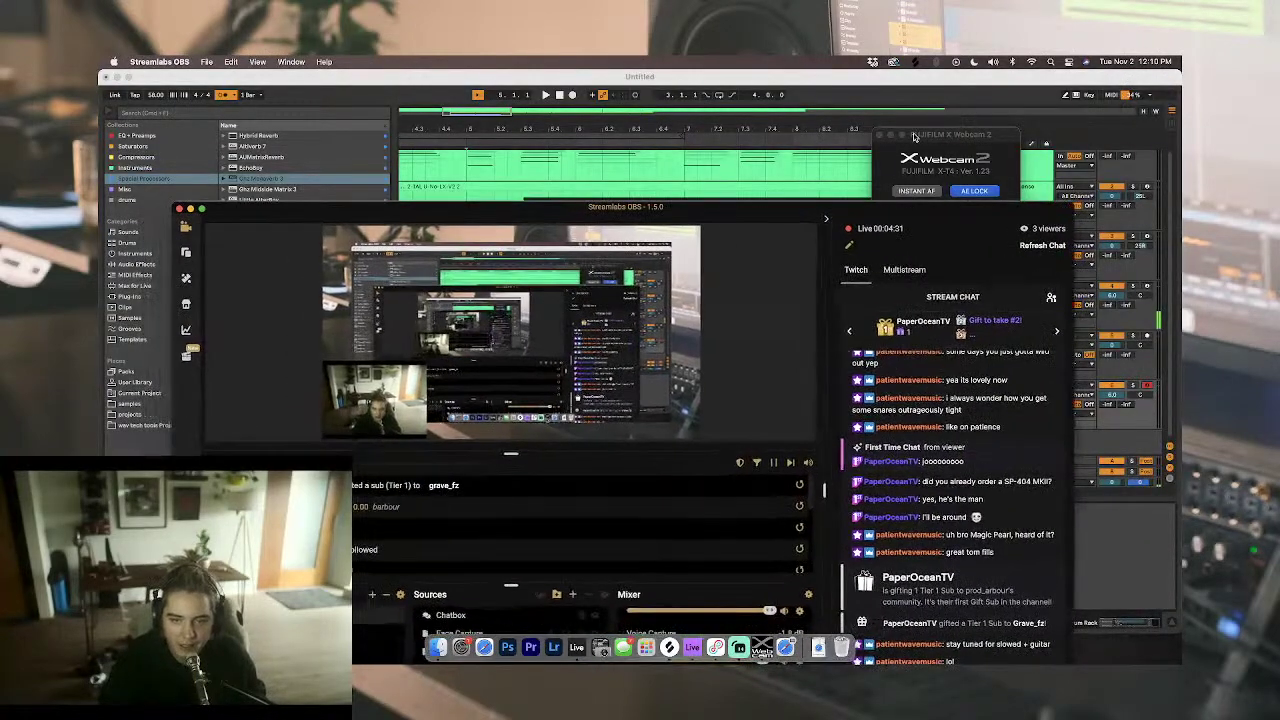
click(914, 139)
click(891, 135)
drag(793, 215, 872, 84)
key(super+Tab)
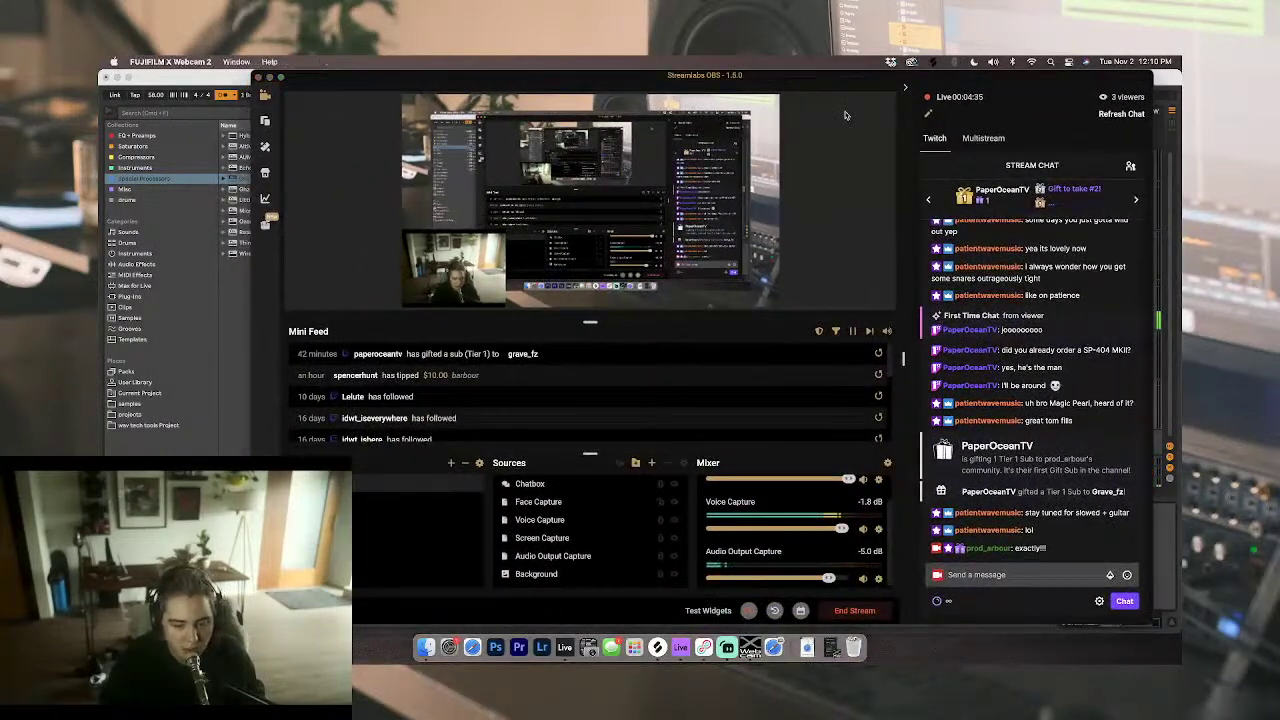
Step: Switch to Ableton Live and show the start of the arrangement with all its tracks
key(super+Tab)
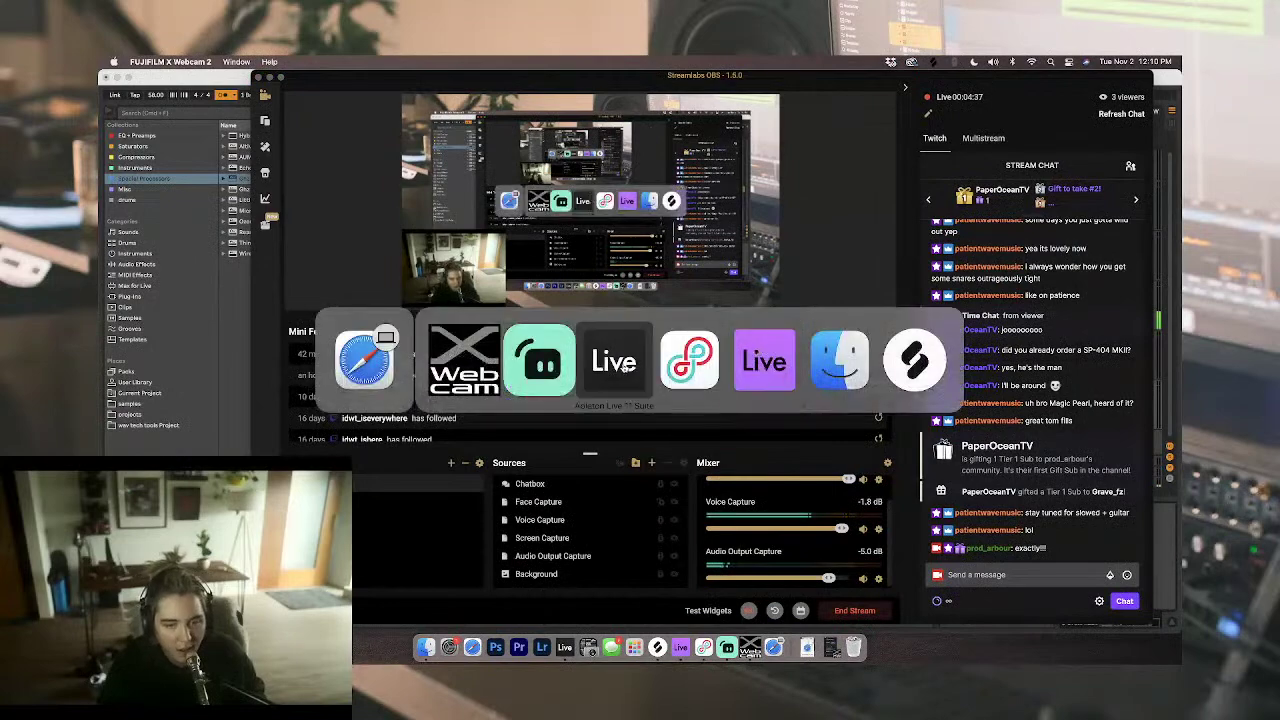
click(627, 366)
scroll(465, 319, down, 3)
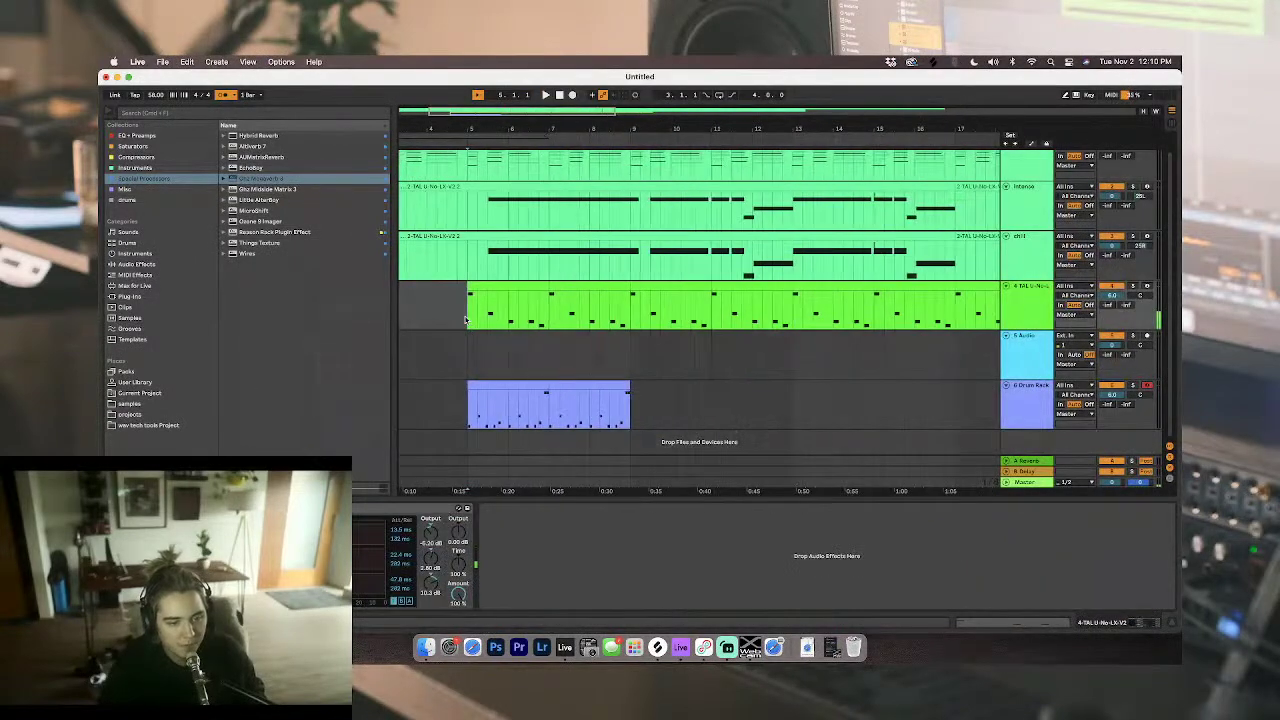
scroll(419, 308, left, 3)
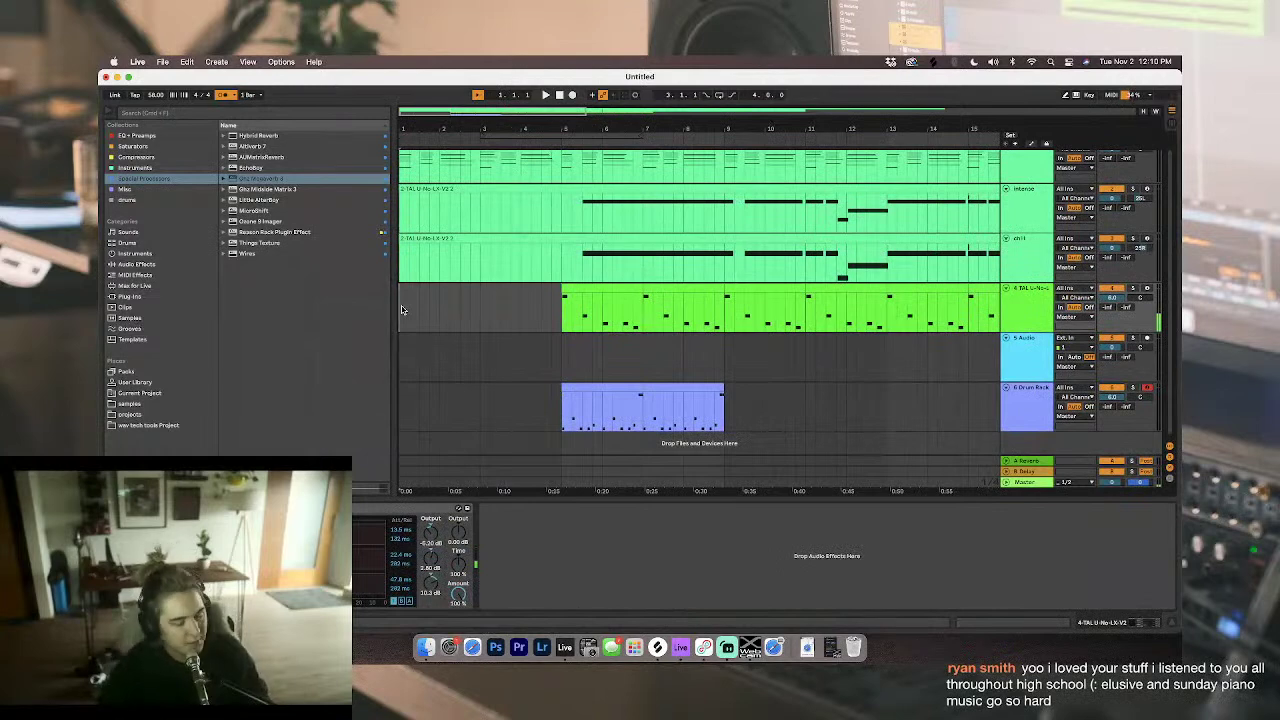
scroll(484, 301, up, 1)
scroll(484, 301, right, 1)
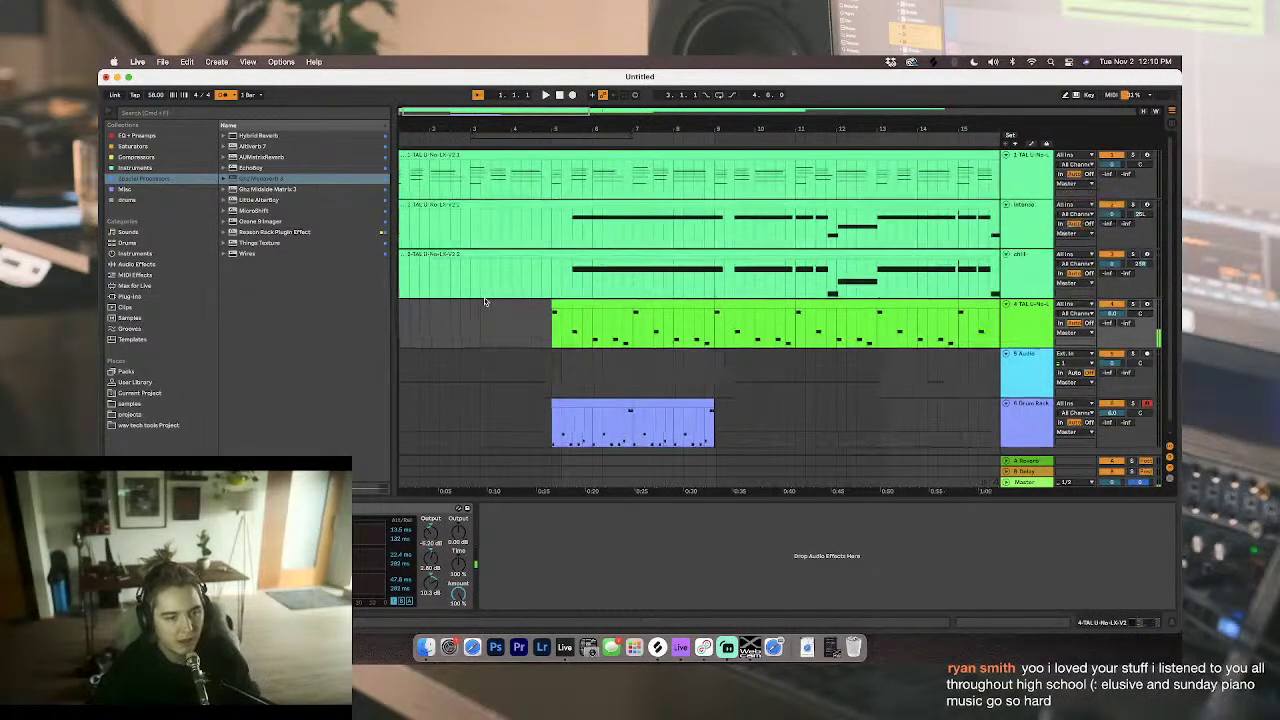
Step: Inspect the device chains of the bass, drum rack and master tracks, and play the arrangement from bar 1
click(569, 233)
click(577, 402)
scroll(552, 389, left, 1)
click(1024, 322)
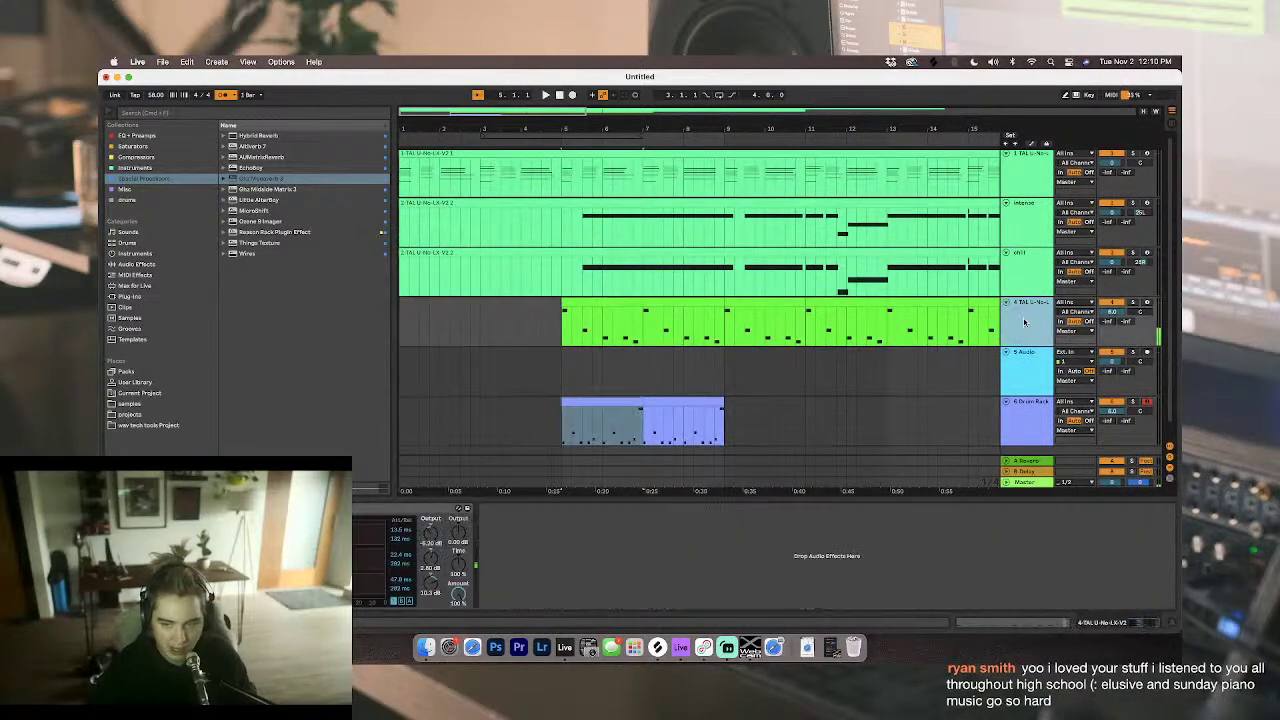
click(1020, 412)
click(1029, 485)
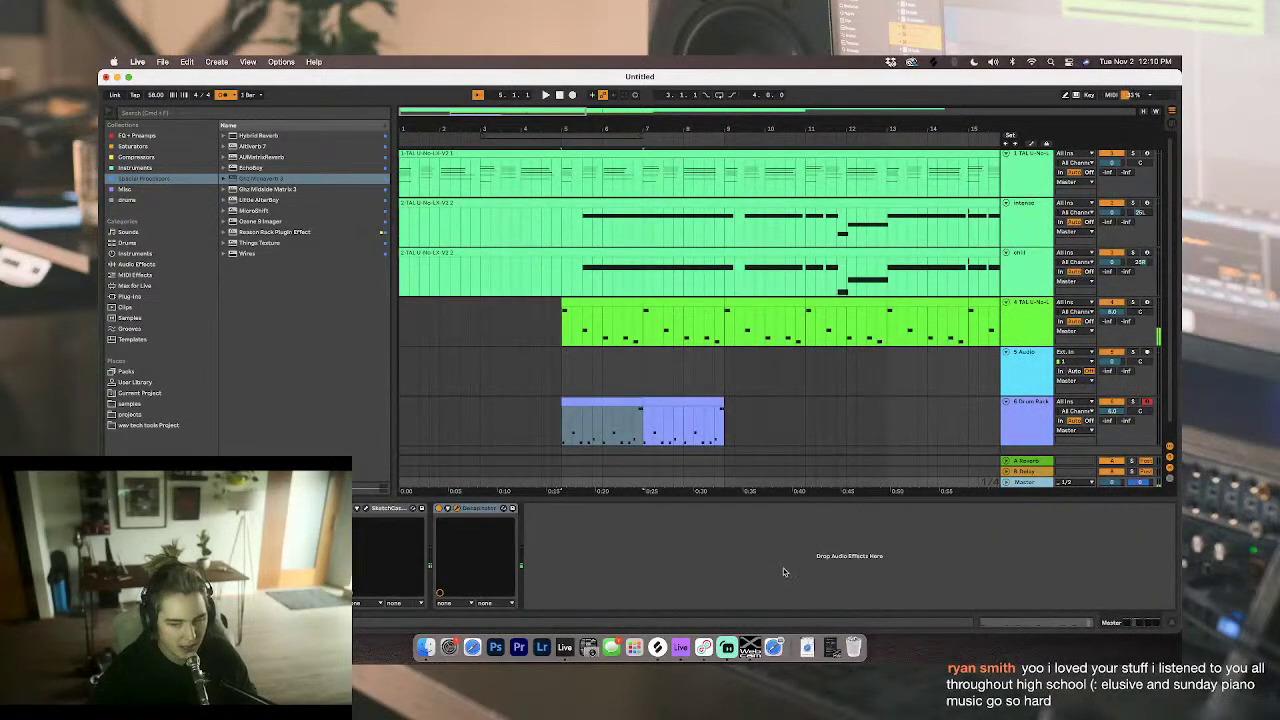
click(400, 333)
key(space)
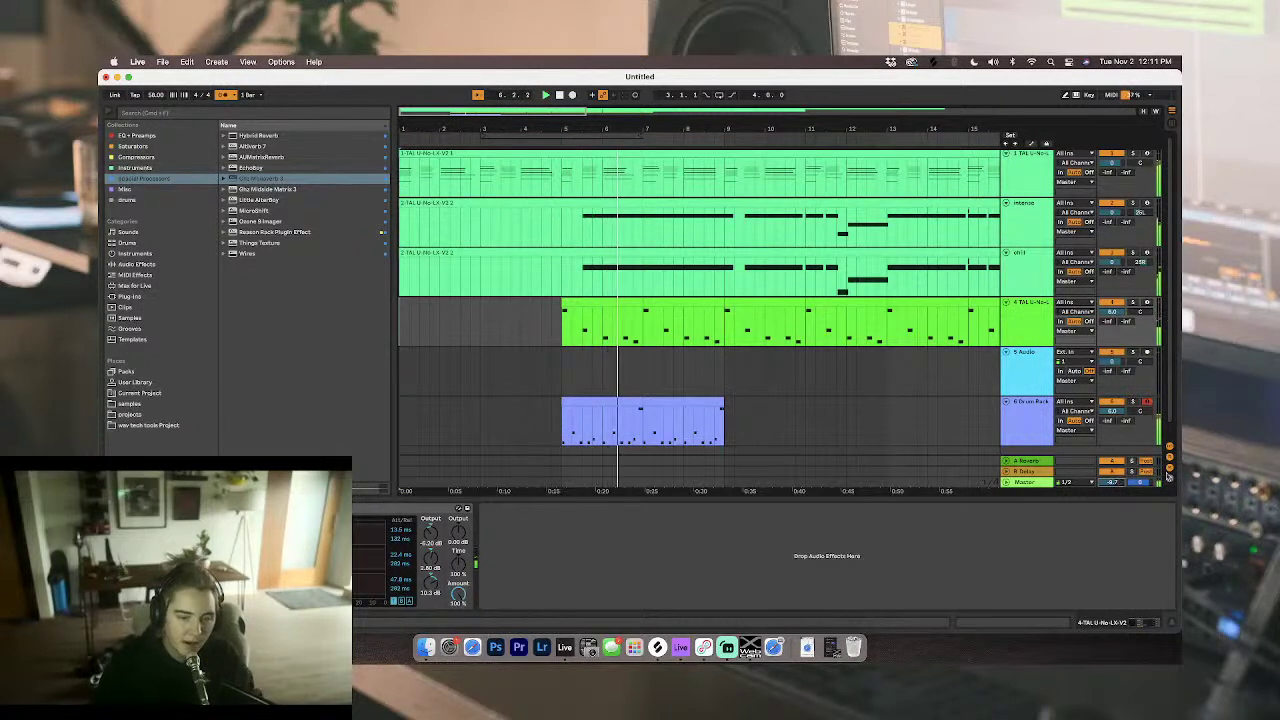
Step: Collapse the empty audio track and play the drum rack clip from its start at bar 5
click(1108, 427)
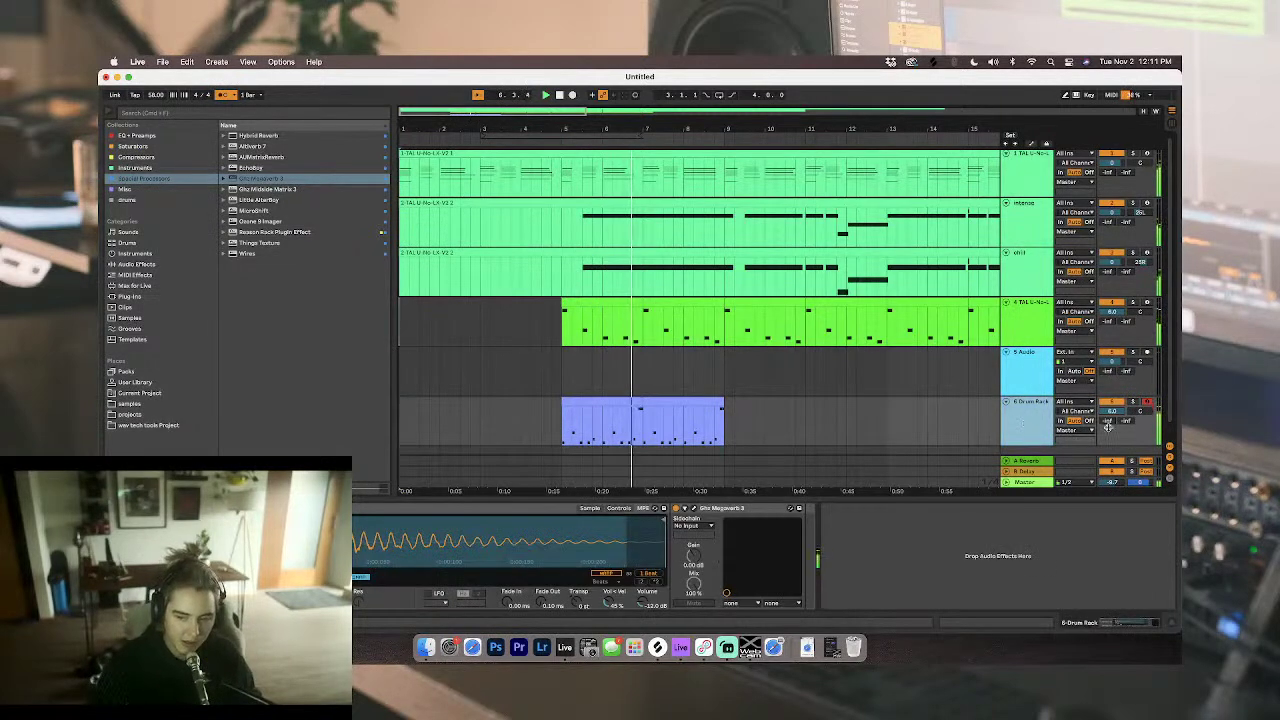
click(1022, 356)
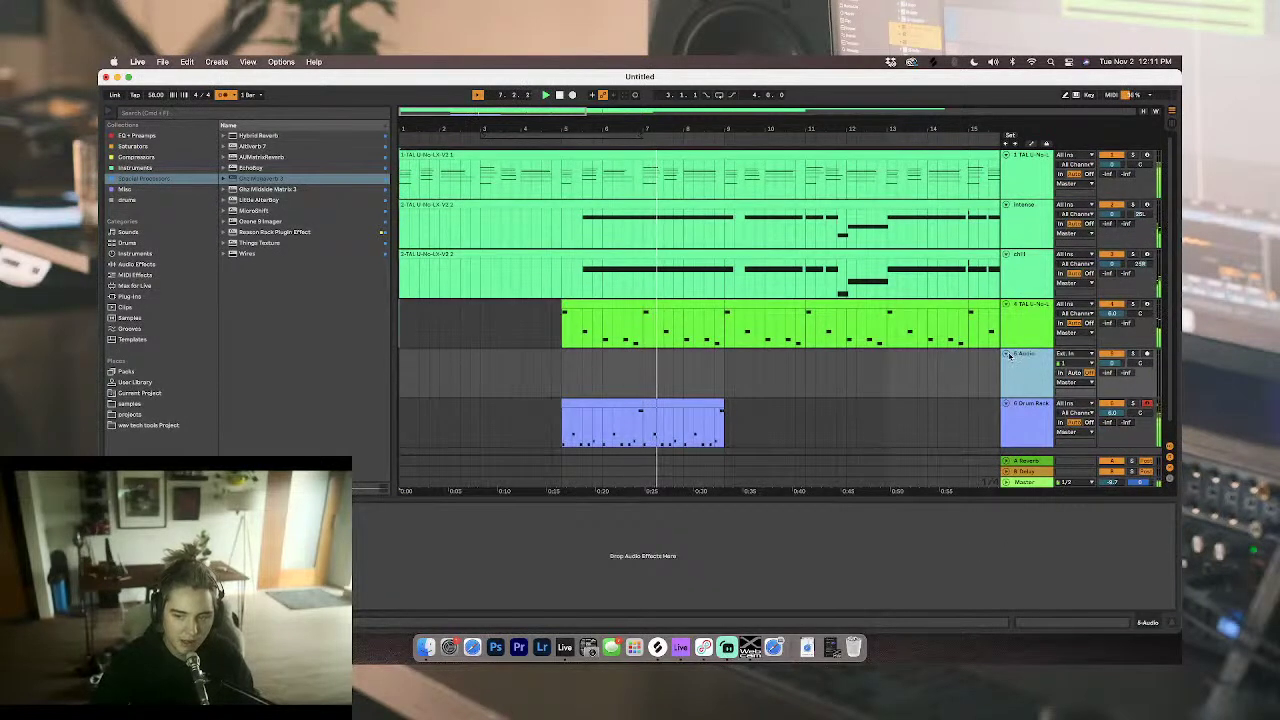
click(1006, 354)
click(616, 366)
key(space)
click(1020, 403)
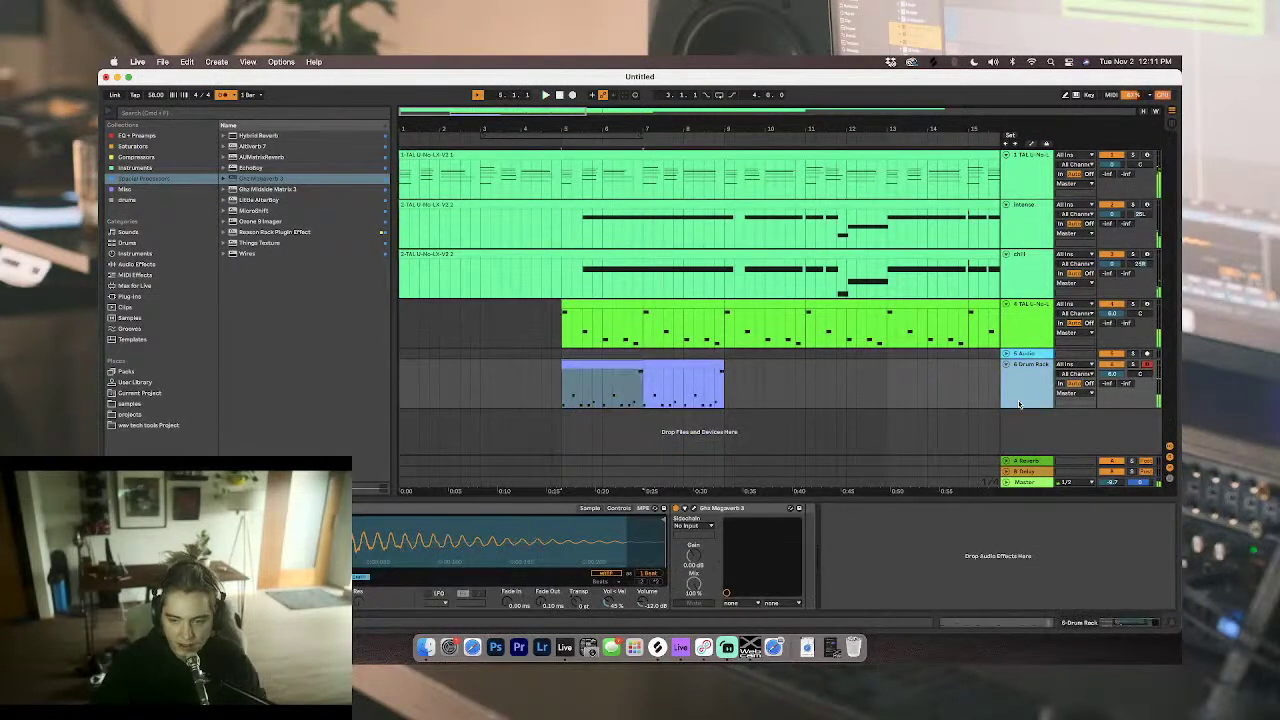
key(space)
Step: Open the first drum clip's notes, add a kick note just before the closing tom hits, and lower its velocity
double_click(622, 365)
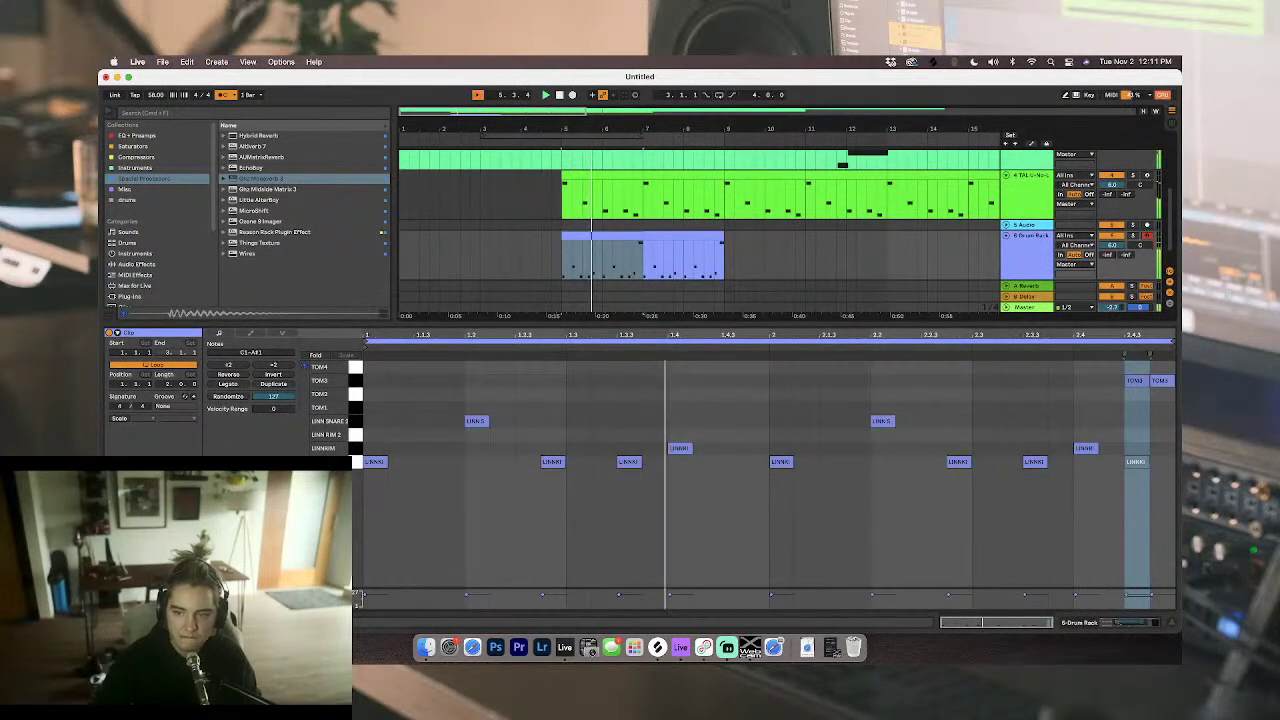
click(820, 472)
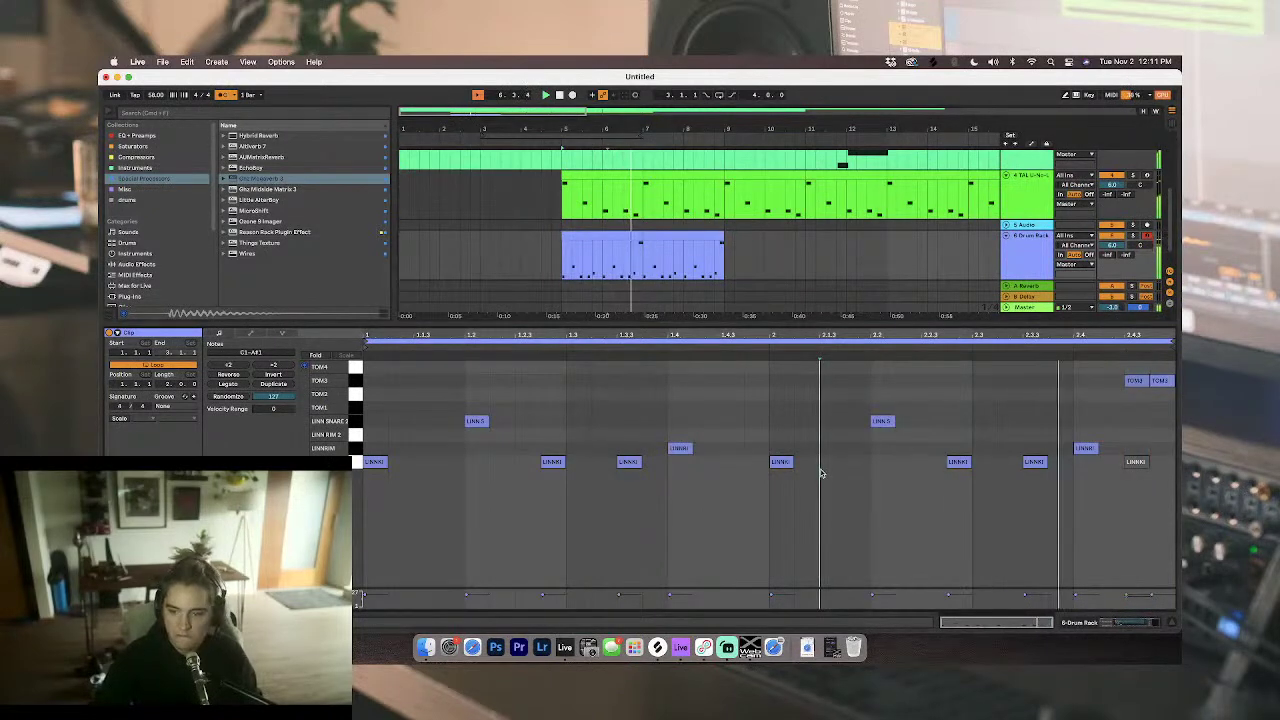
double_click(1107, 463)
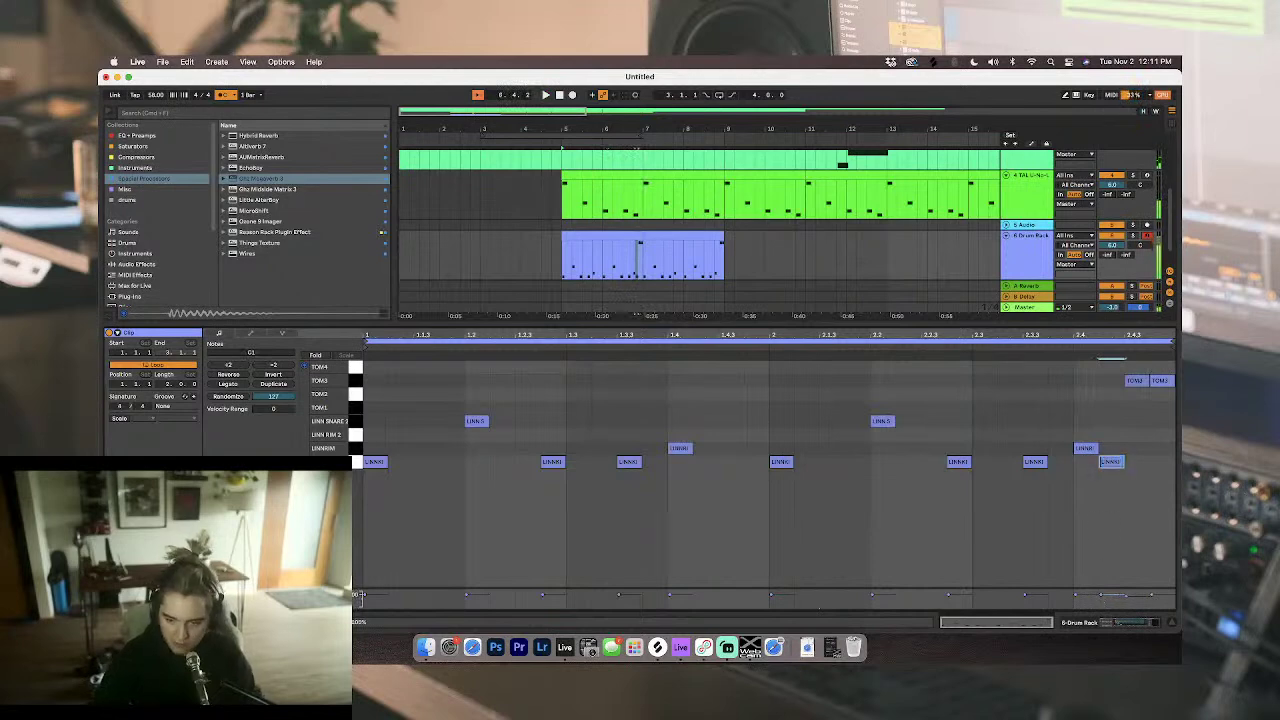
drag(1101, 597, 1102, 602)
Step: Try the new kick note on the TOM1 row, listen to it, and move it back to the kick row
drag(1108, 468, 1108, 409)
click(1013, 348)
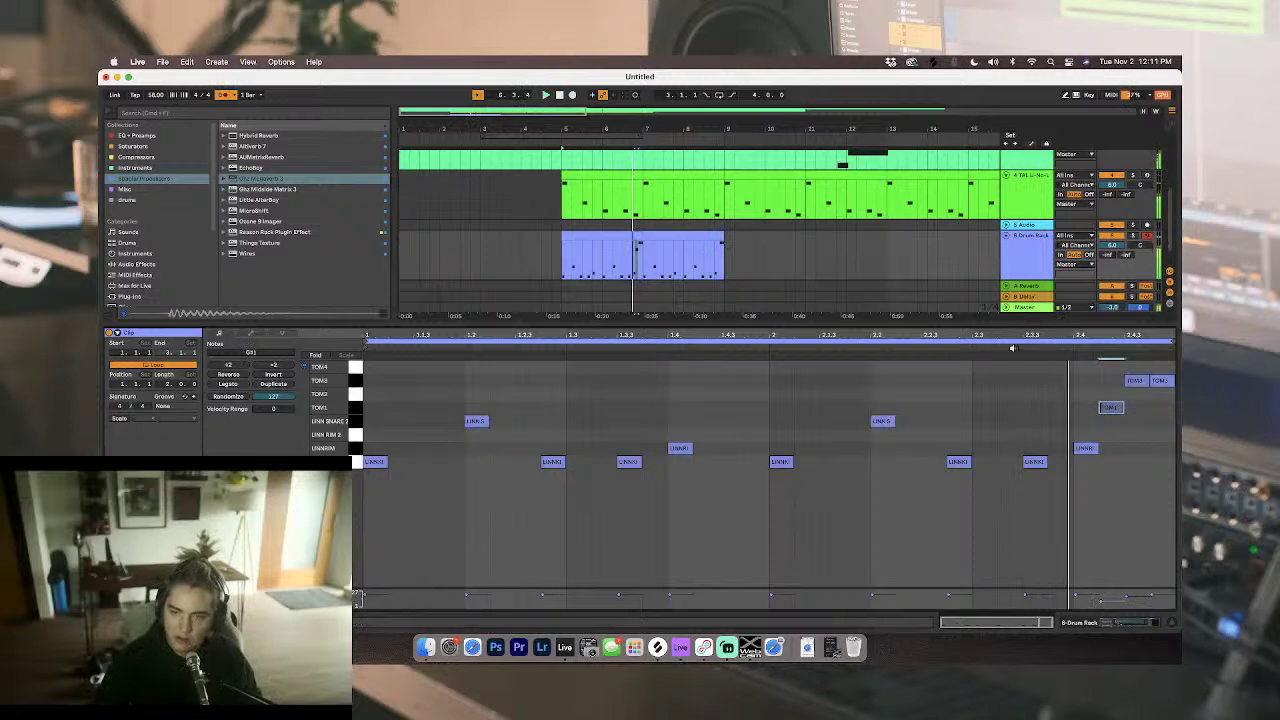
drag(1110, 409, 1110, 463)
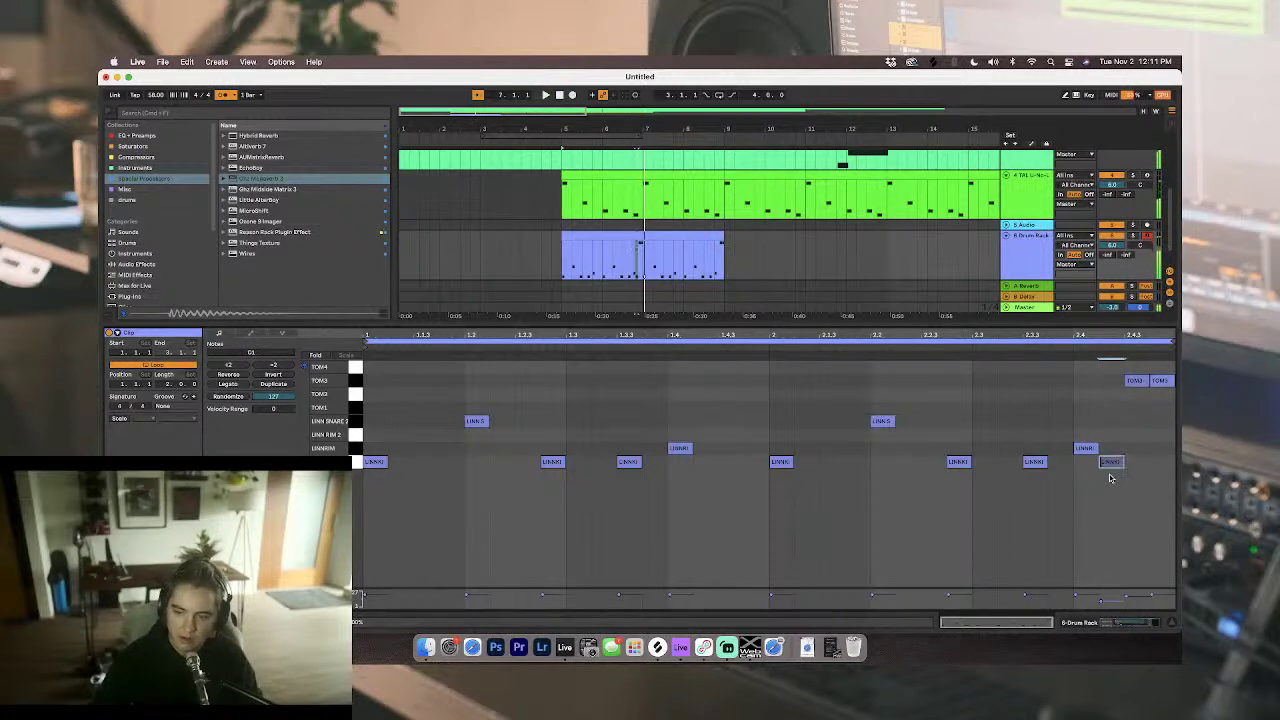
click(1022, 346)
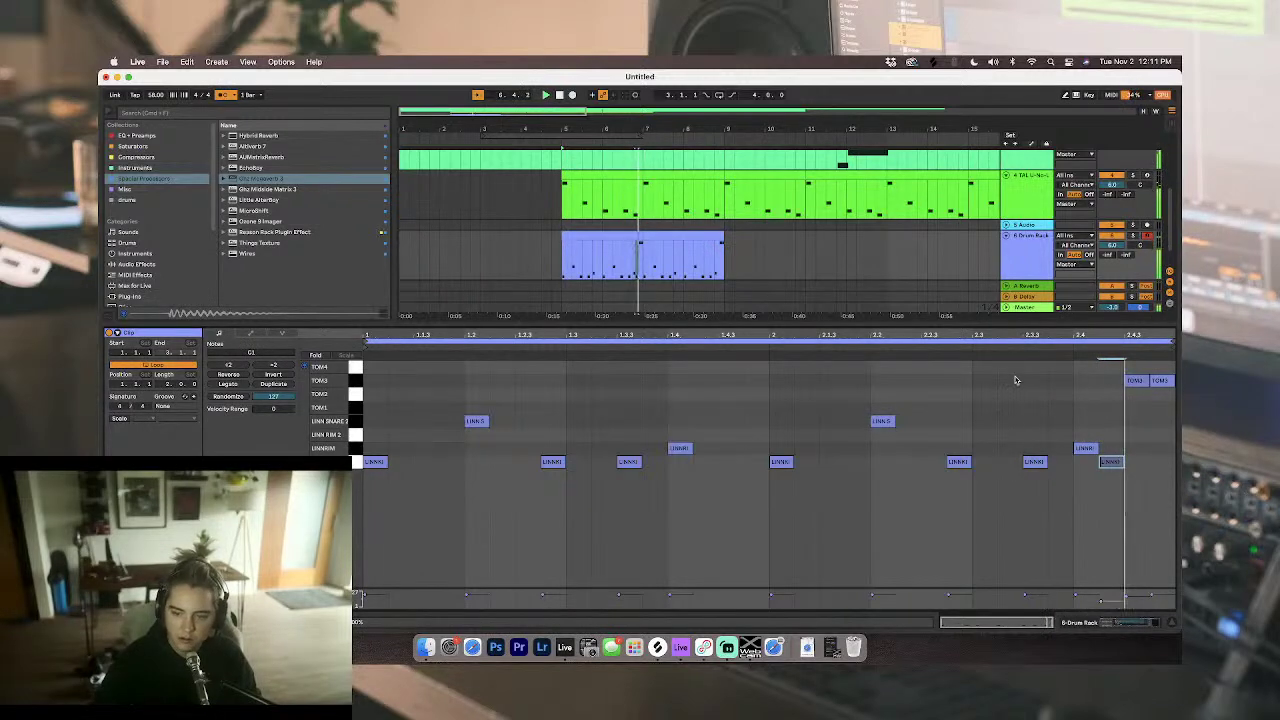
Step: Copy the Ghz Megaverb 3 effect from one tom pad to another tom pad in the drum rack, and play the result
key(shift+Tab)
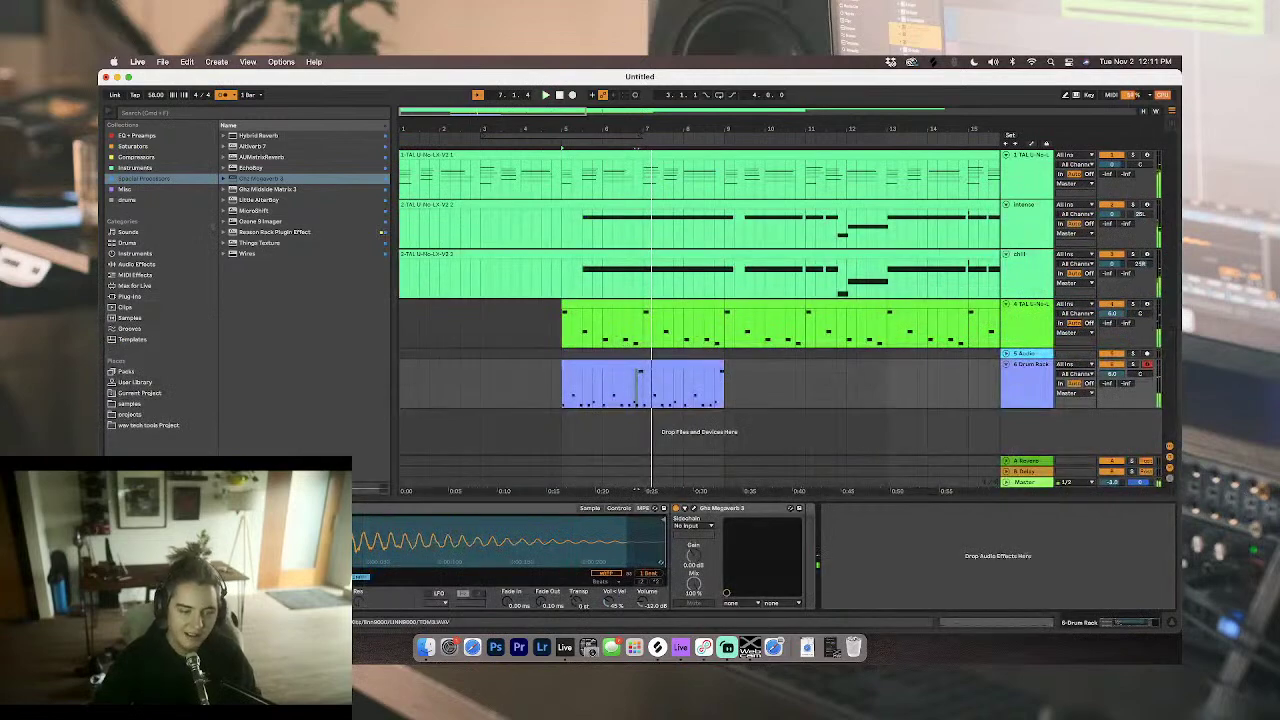
double_click(626, 365)
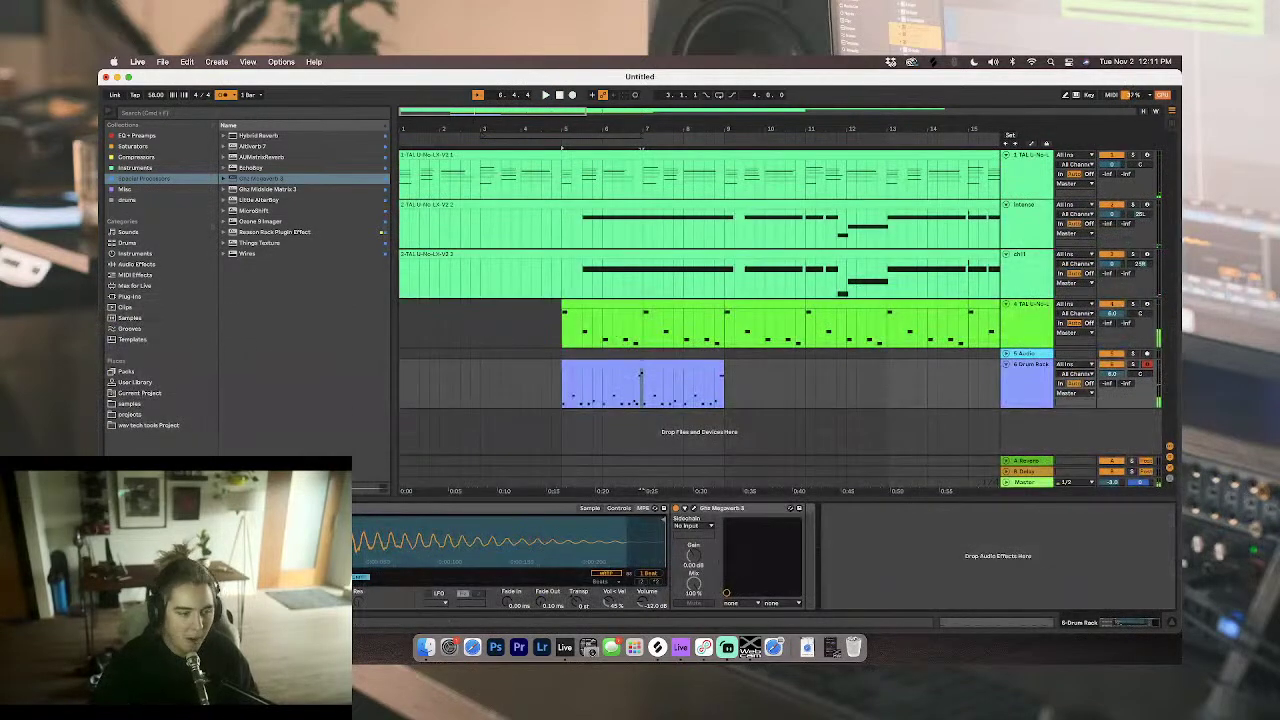
click(721, 510)
click(200, 560)
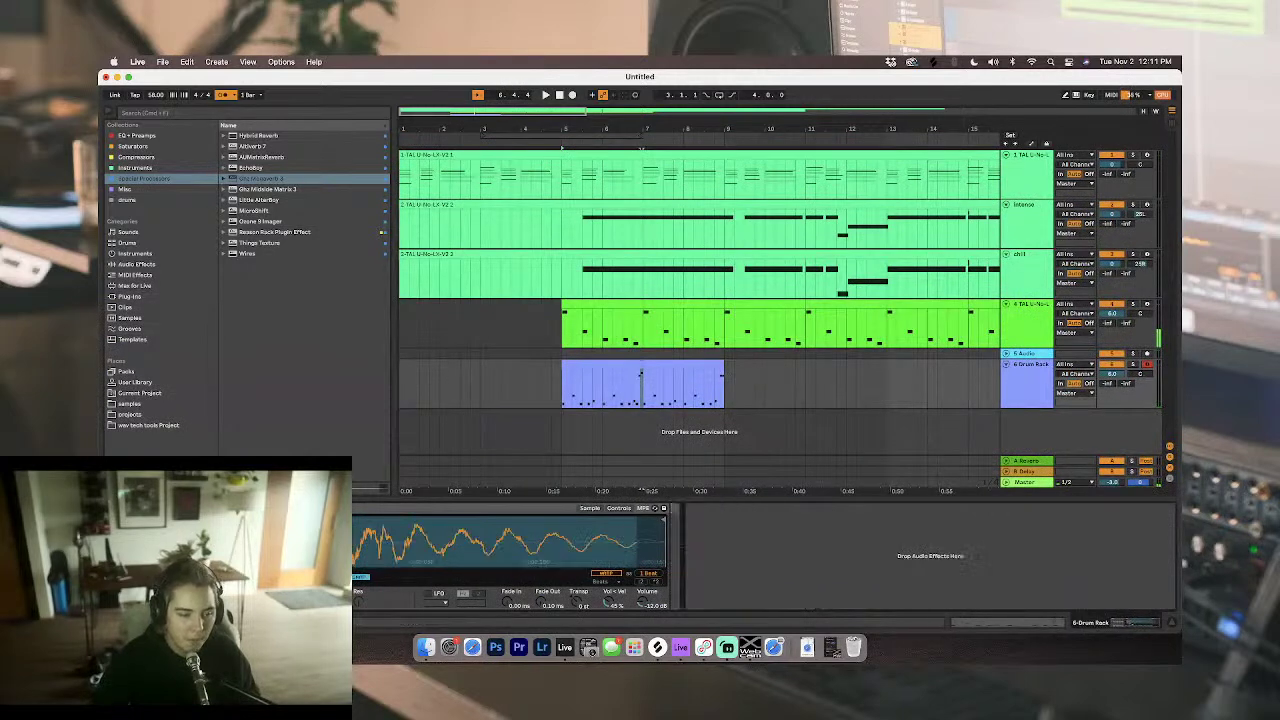
click(676, 547)
key(super+v)
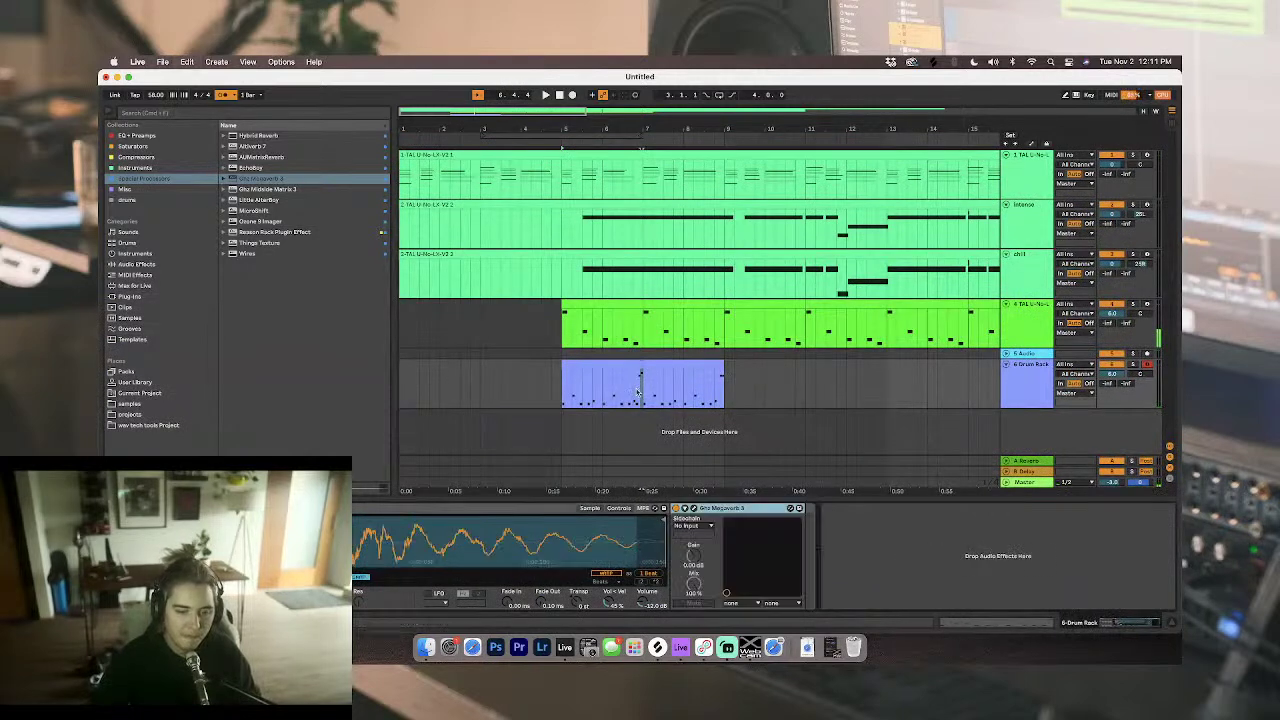
key(space)
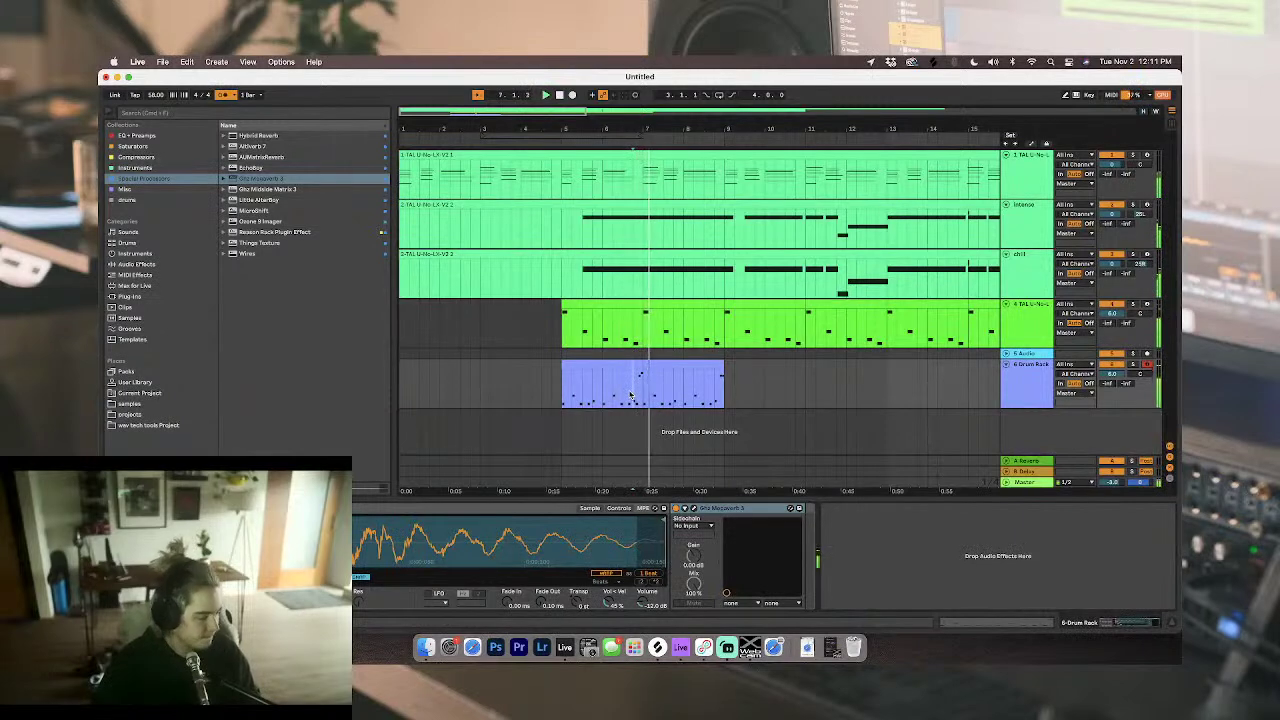
Step: Move the two closing tom notes down one row to TOM2 and TOM3, and listen to the fill
double_click(630, 395)
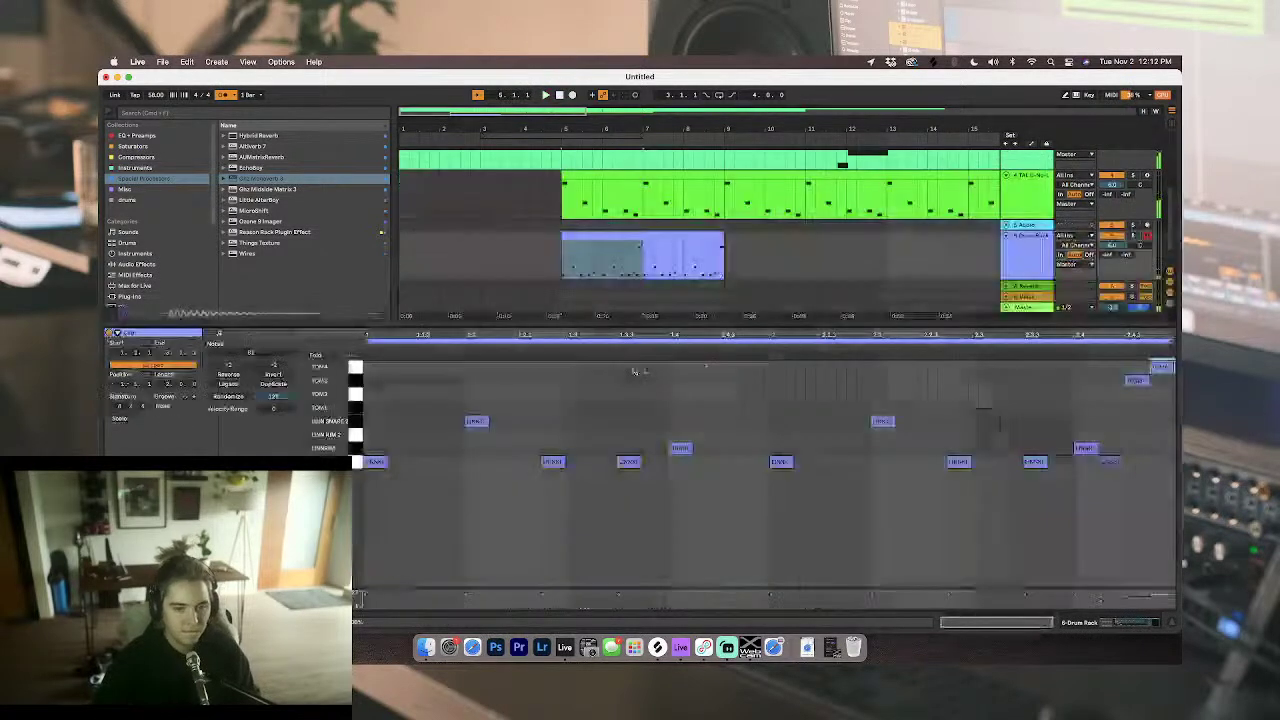
drag(1139, 390, 1167, 371)
key(Down)
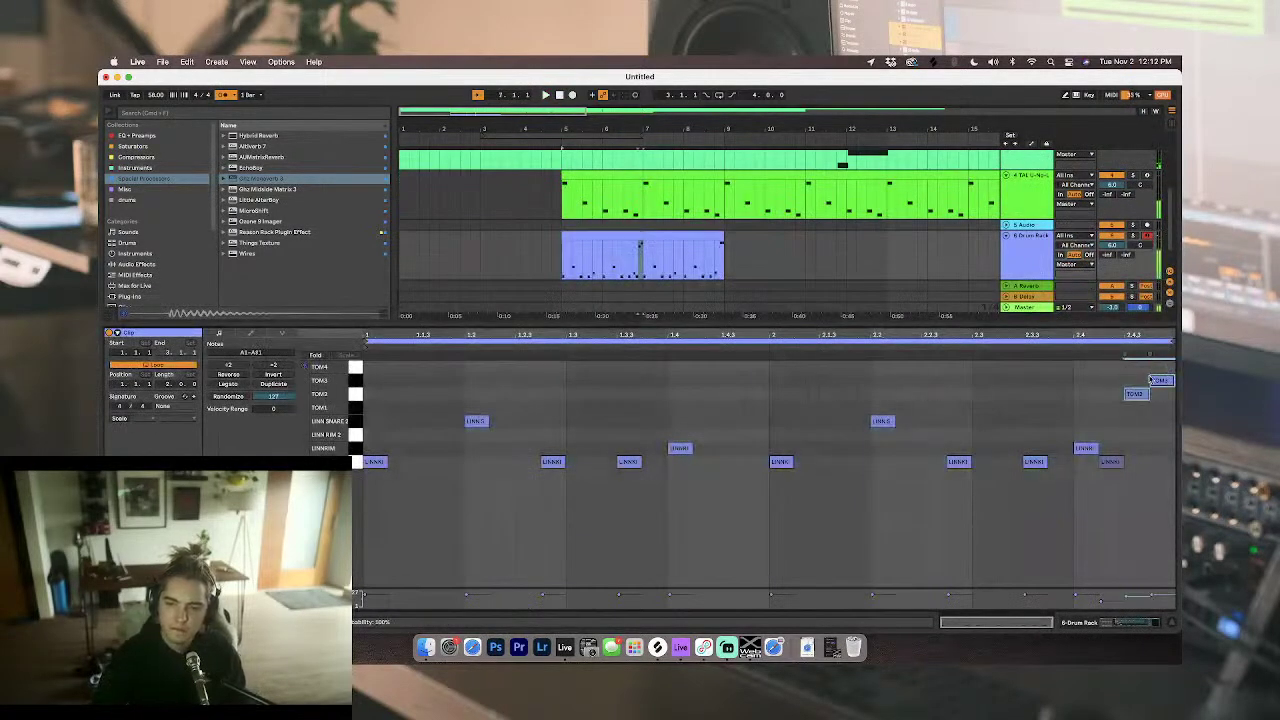
key(shift+Tab)
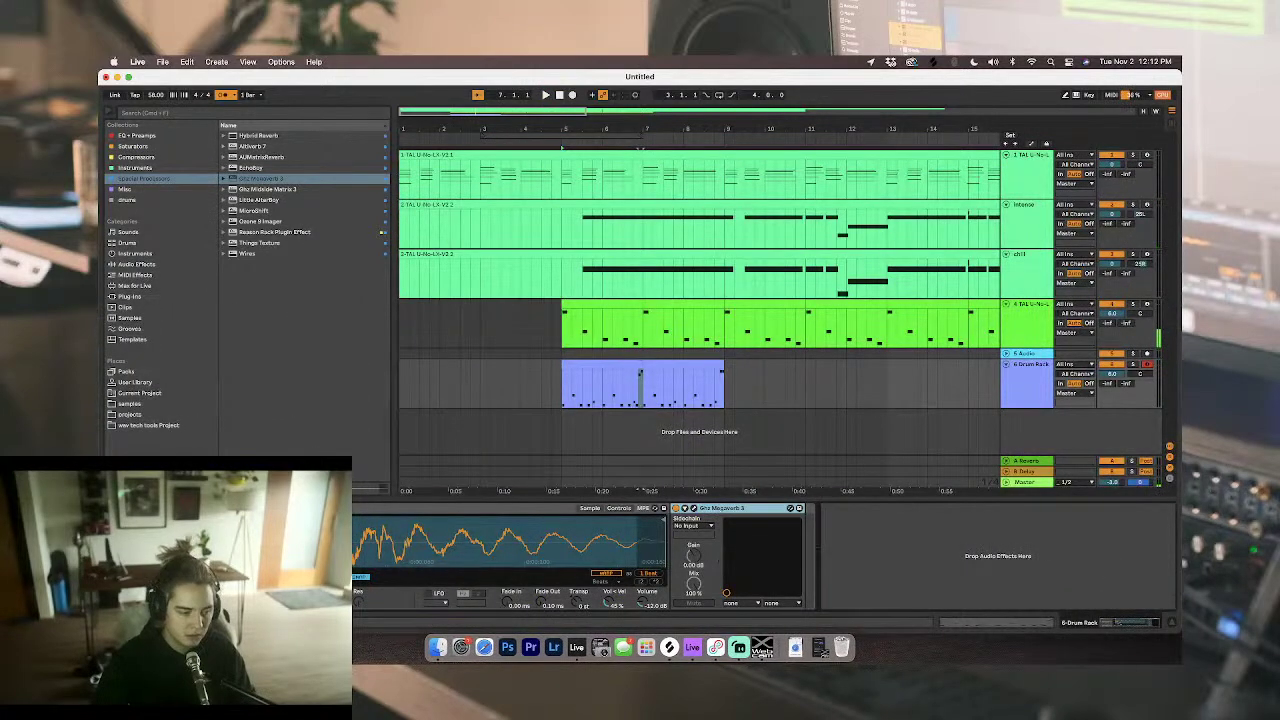
key(space)
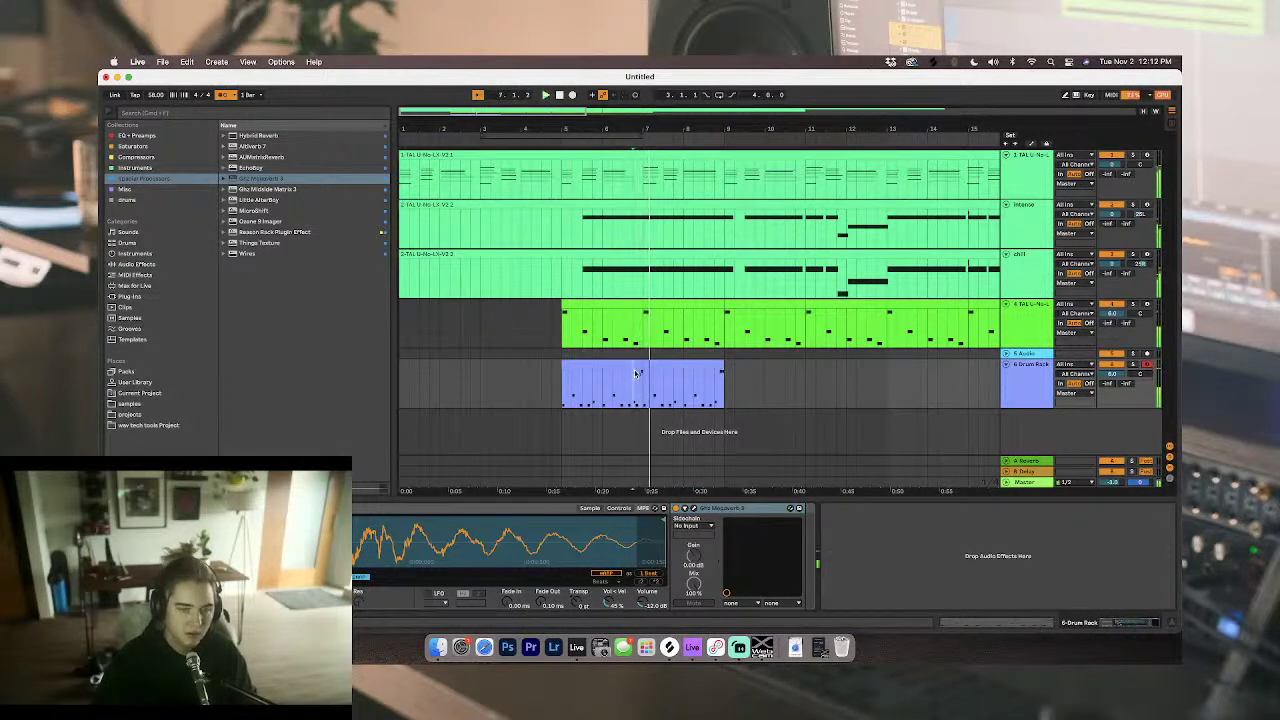
Step: Move the first of the two closing tom notes up from TOM2 to the TOM3 row
double_click(635, 374)
click(1136, 408)
drag(1138, 395, 1137, 386)
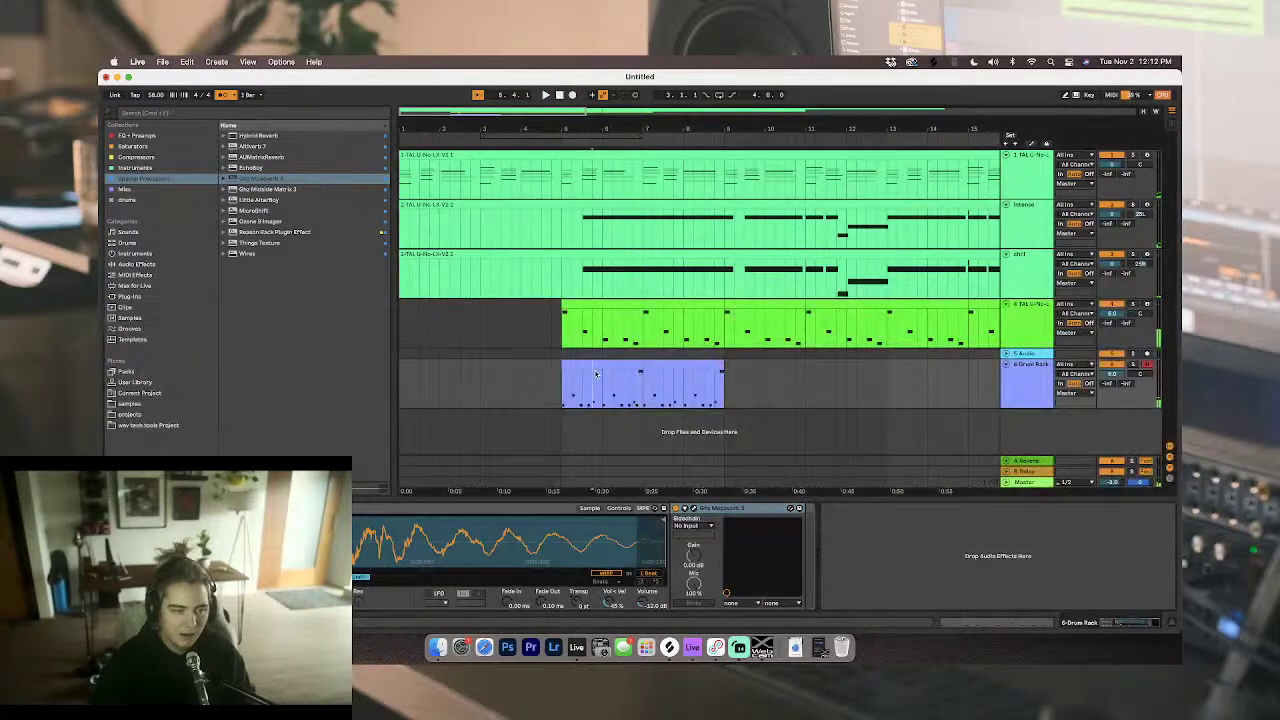
Step: Listen to the drum pattern with the other tracks from bar 5 and select the first drum clip
click(592, 368)
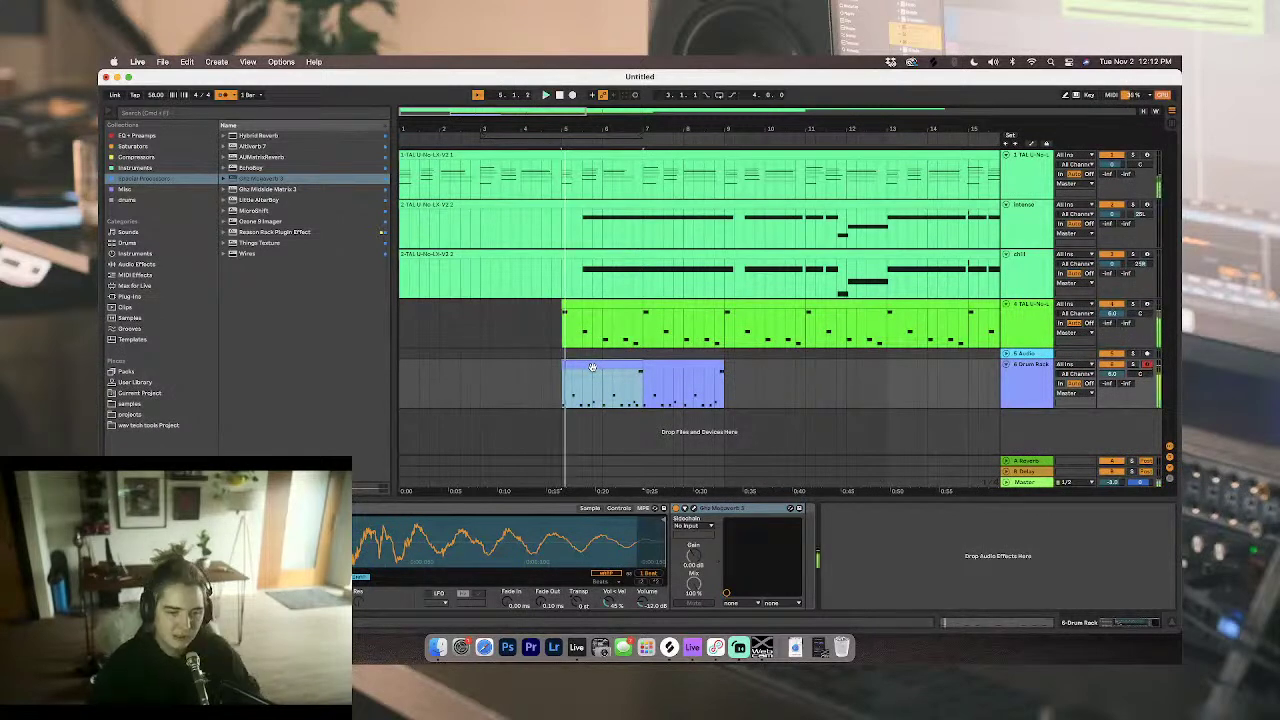
click(559, 336)
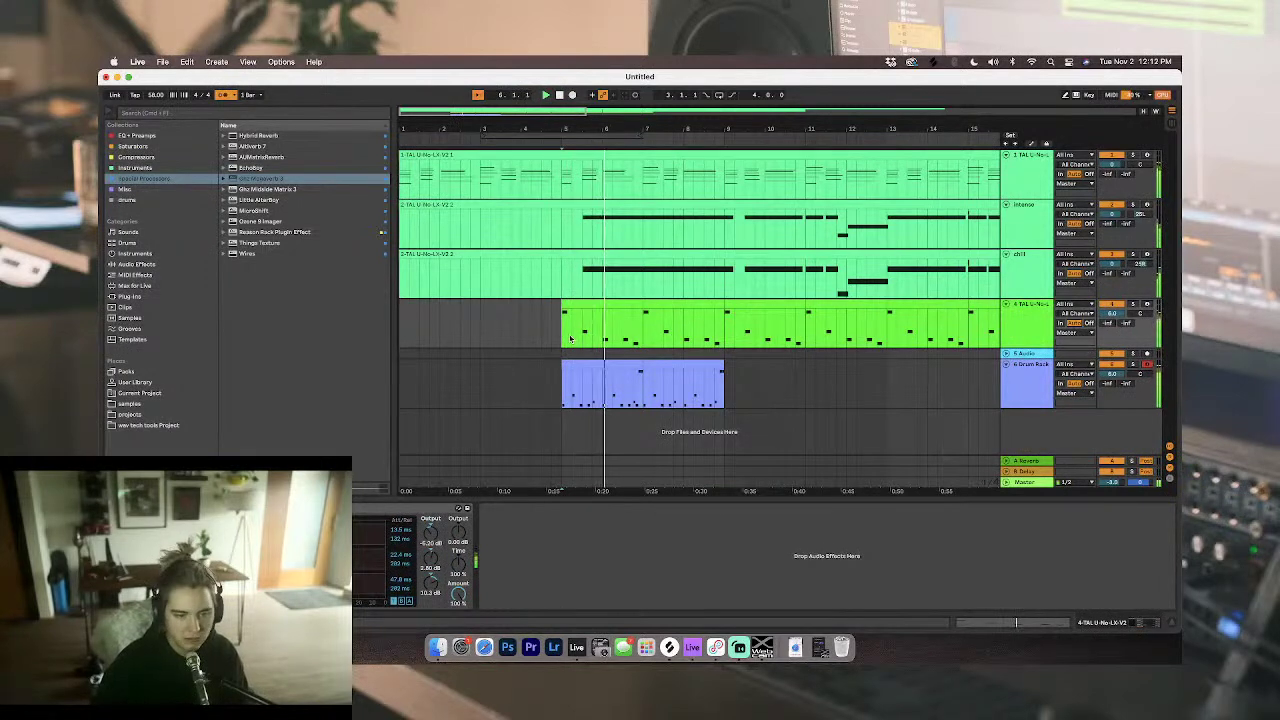
click(586, 362)
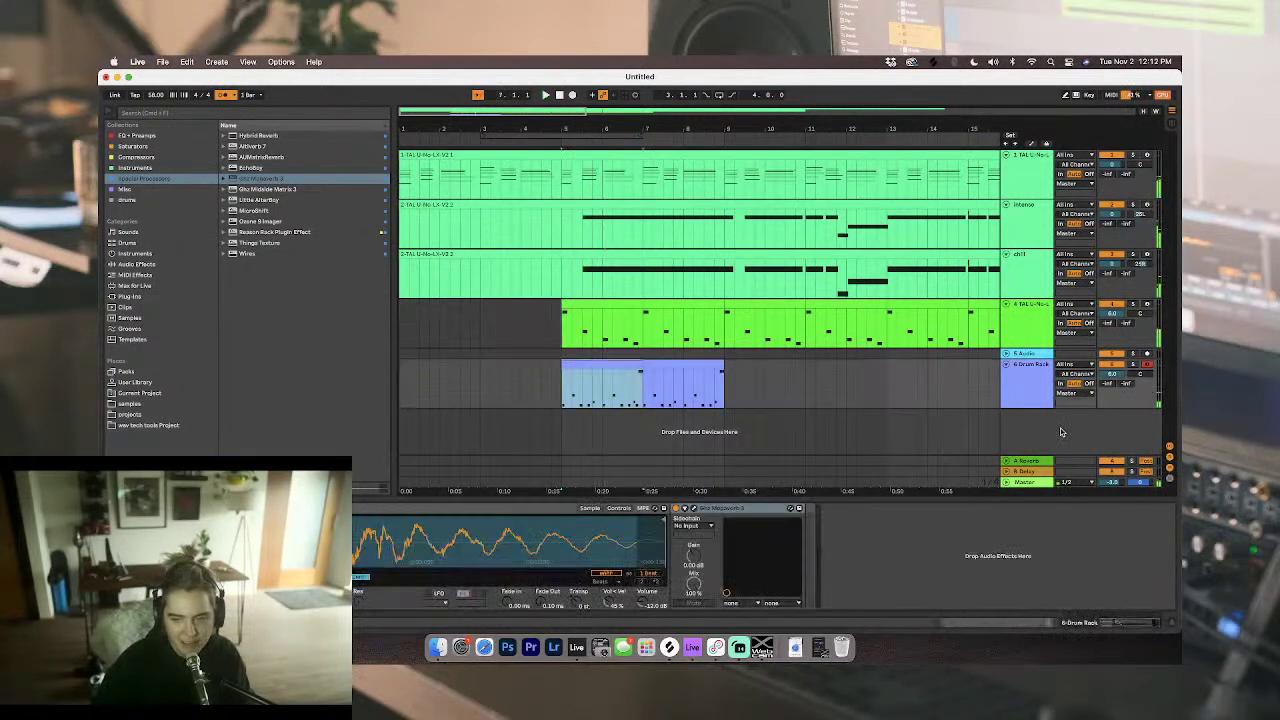
Step: Raise the Drum Rack track's send to the A Reverb return to 0
click(1028, 391)
click(1006, 365)
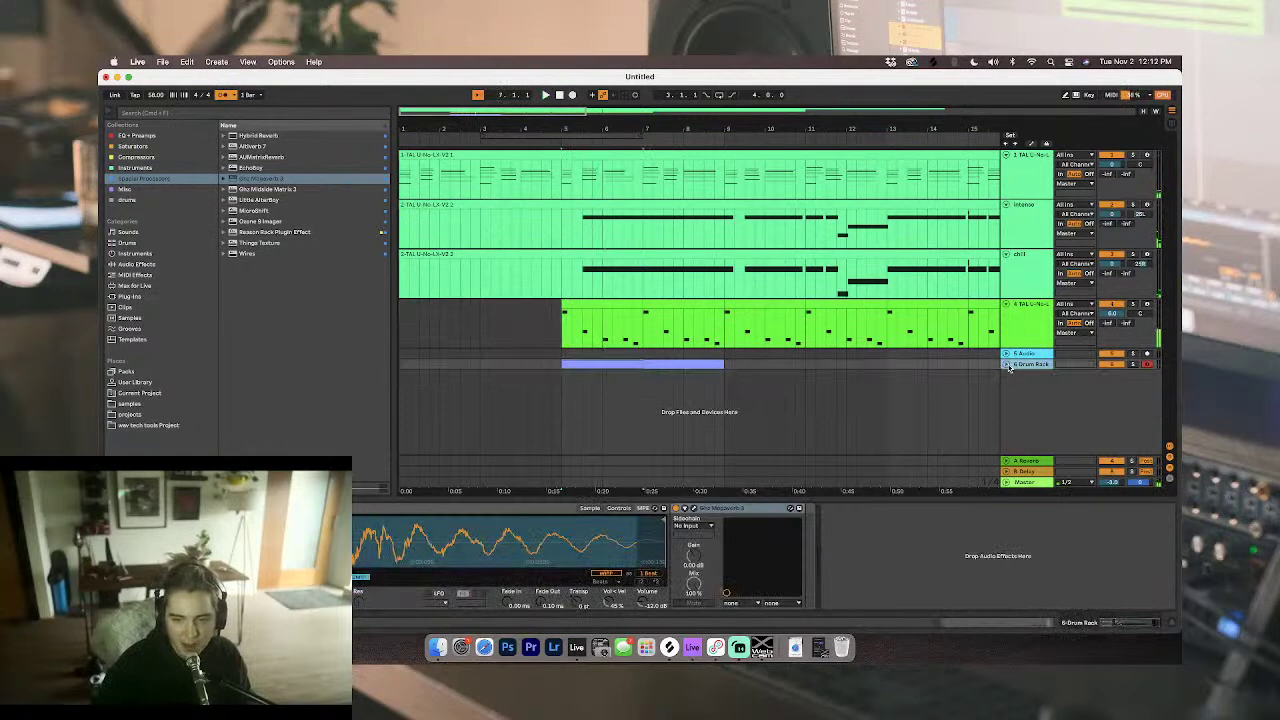
click(1007, 365)
click(595, 363)
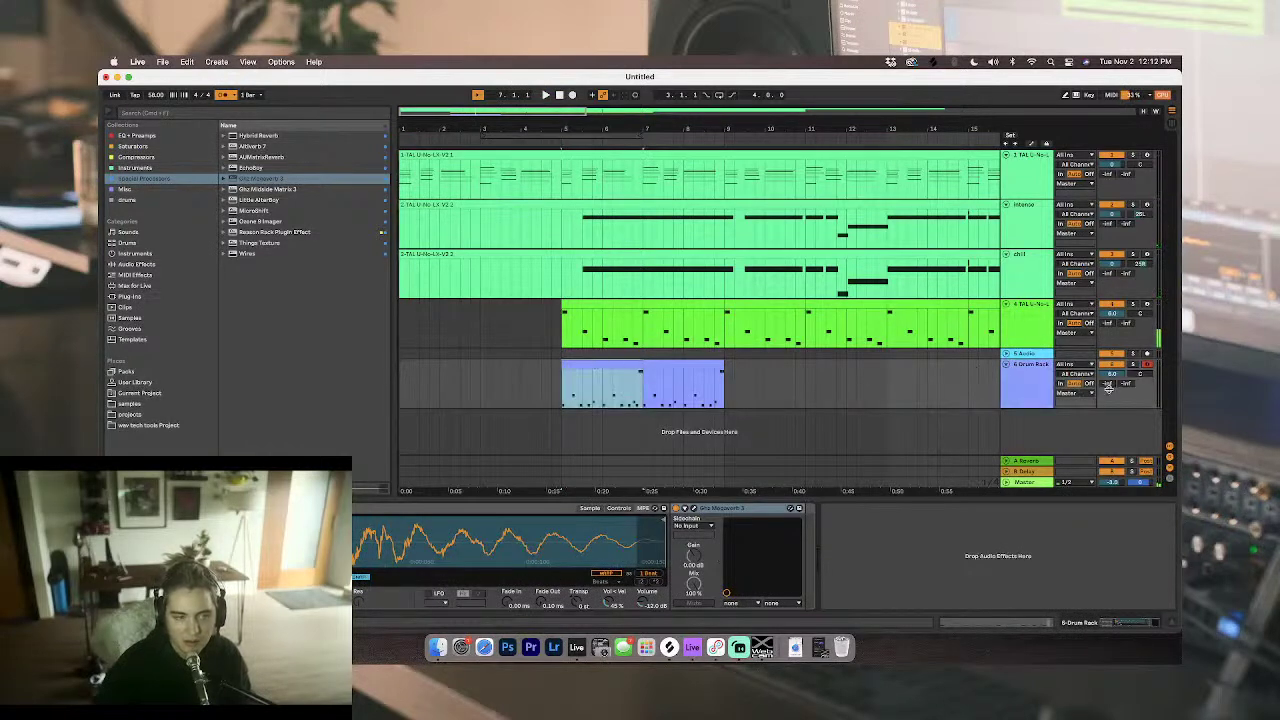
drag(1111, 385, 1111, 340)
Step: Replace the reverb device on the A Reverb return with Altiverb 7 from the Special Processors collection
click(1030, 461)
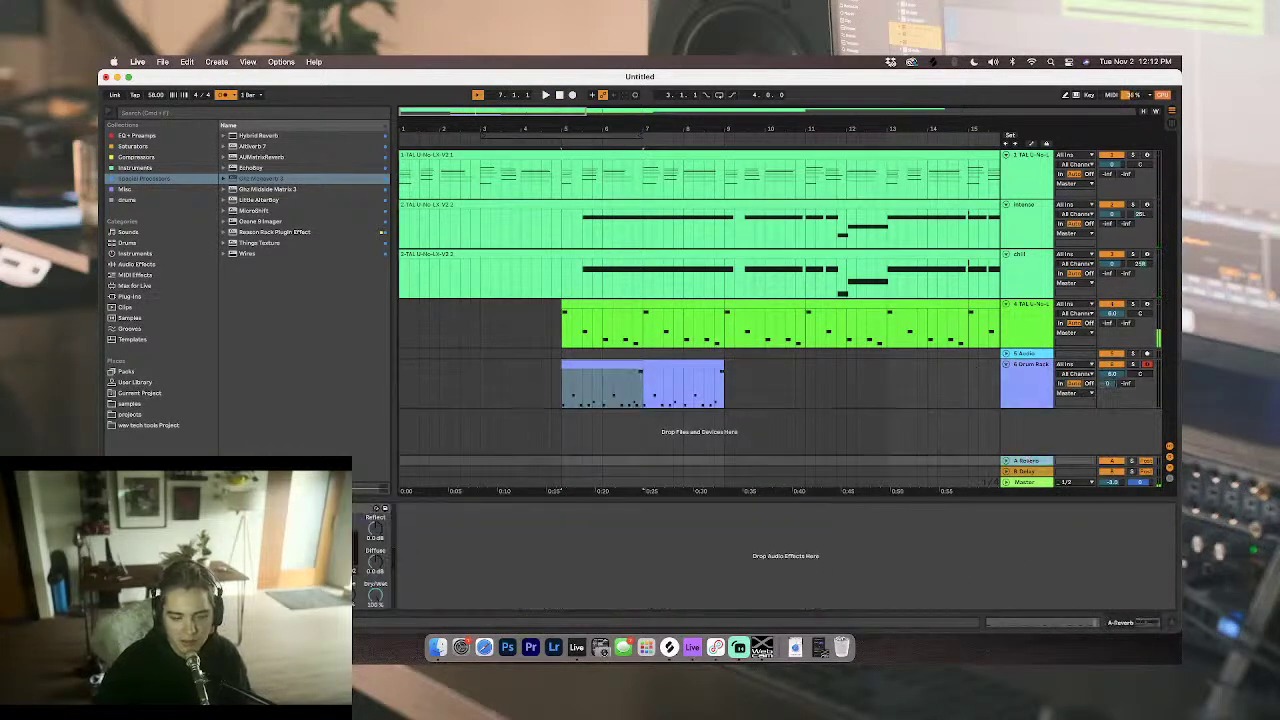
click(184, 508)
key(Delete)
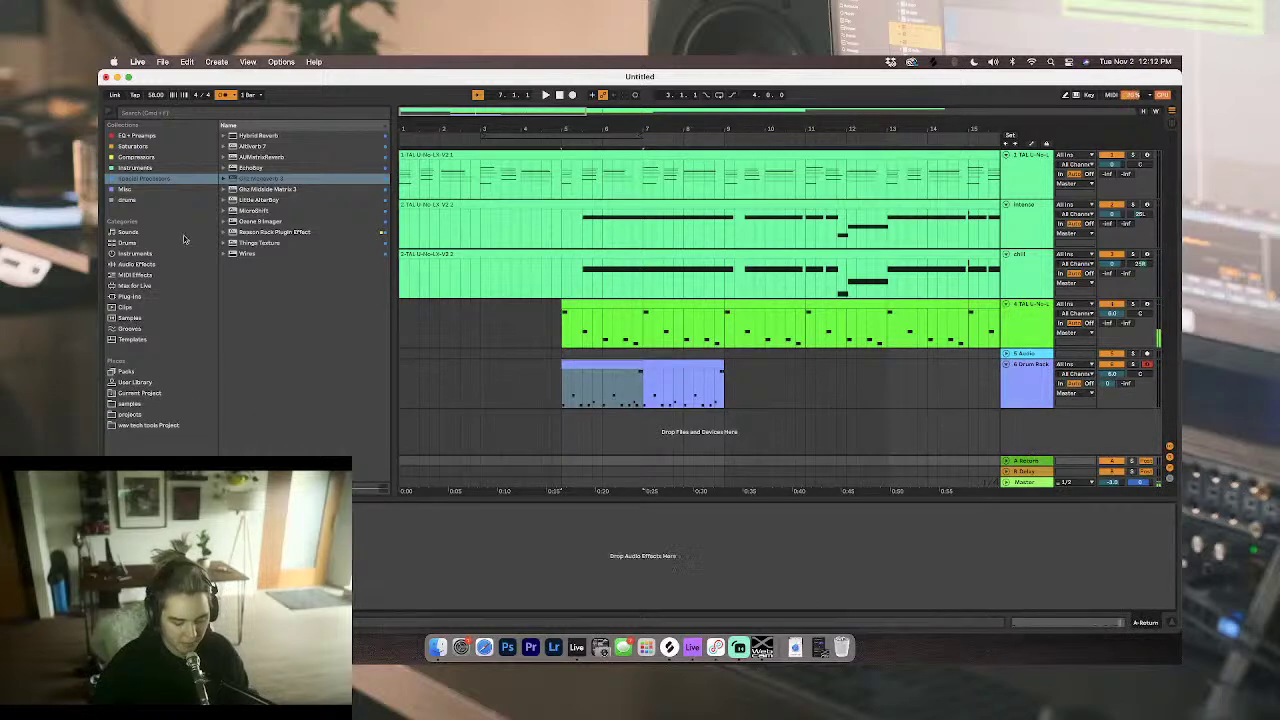
click(150, 146)
click(146, 168)
click(176, 180)
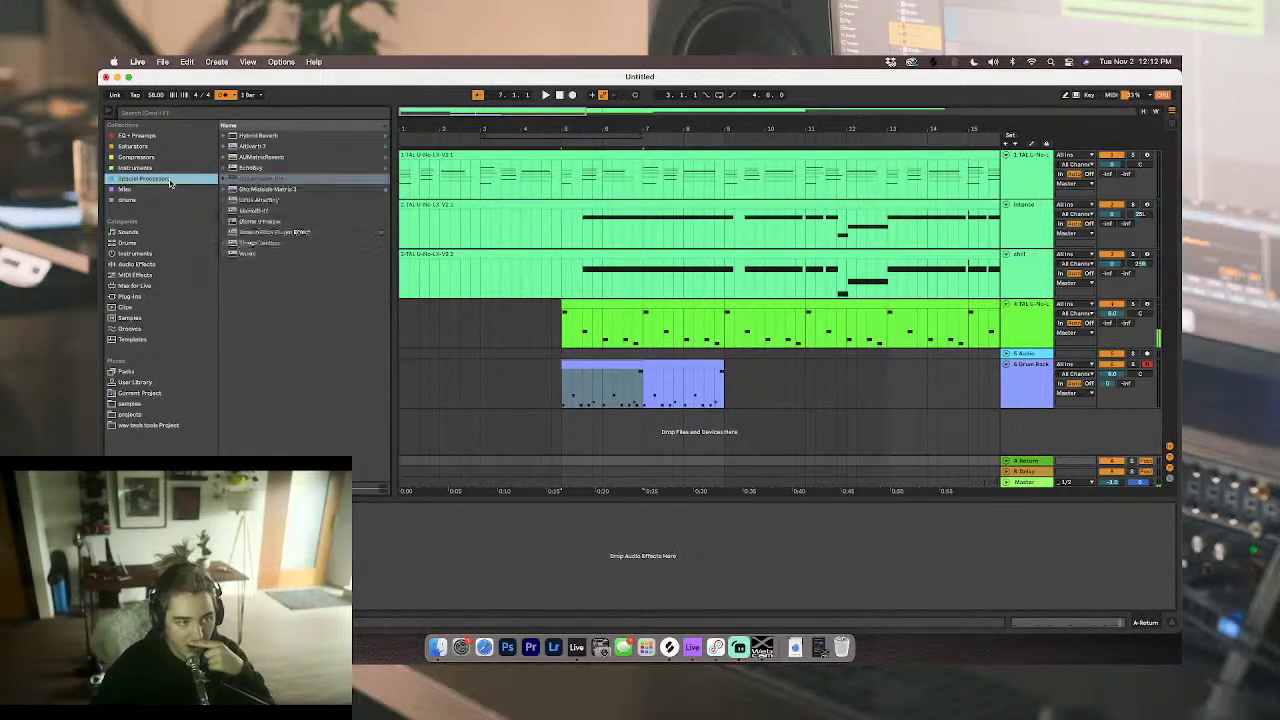
click(260, 147)
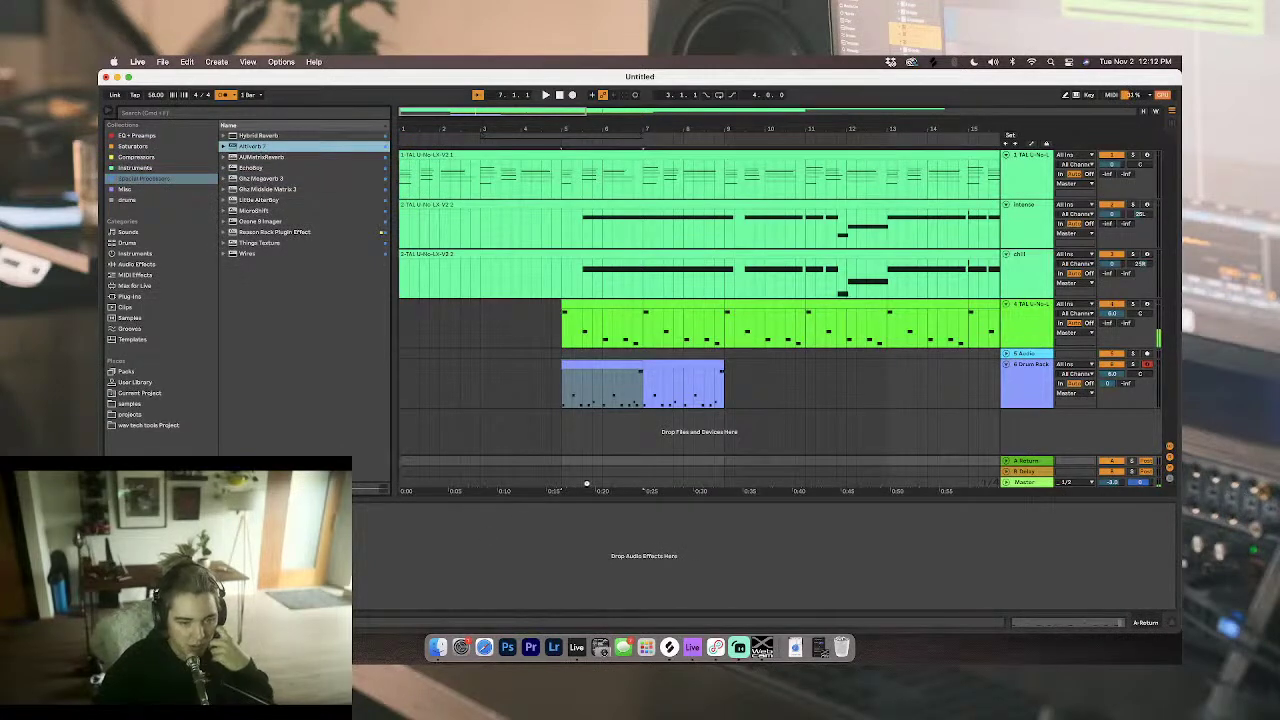
key(Return)
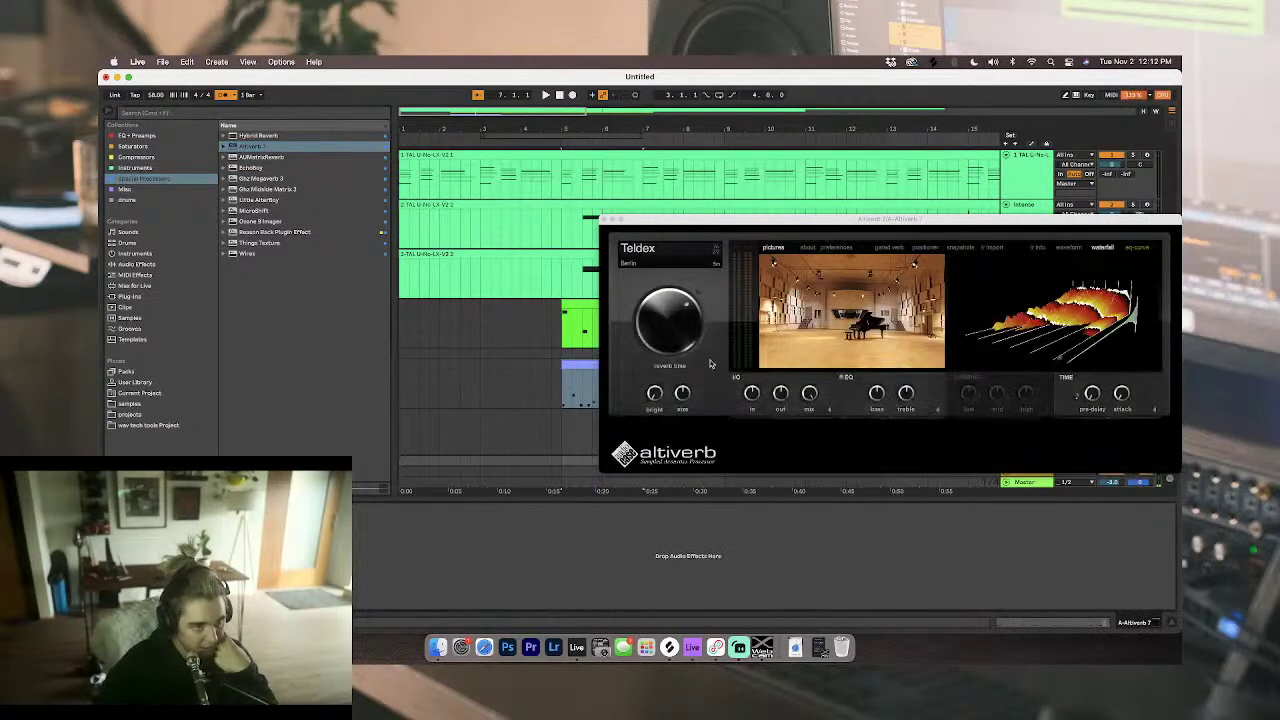
Step: Open Altiverb's religious impulse responses and audition the conservatory Utrecht Chapel and Saint Alain with the beat playing
click(682, 264)
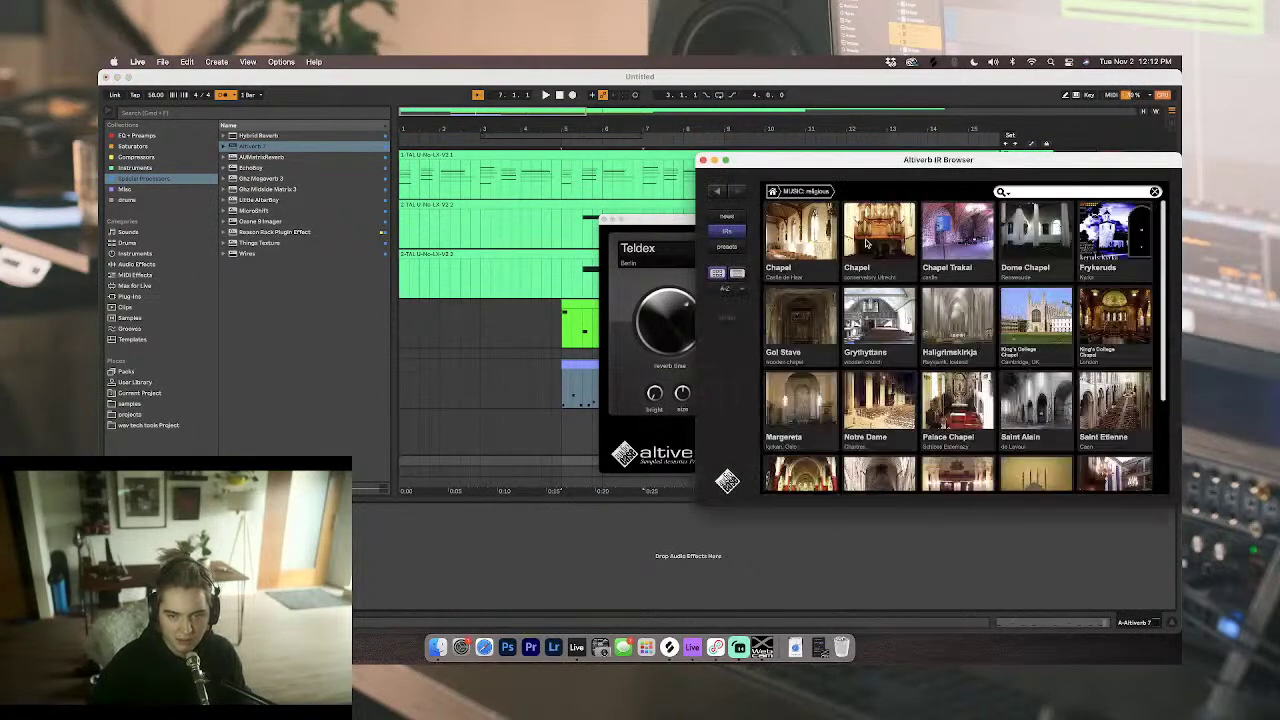
click(886, 262)
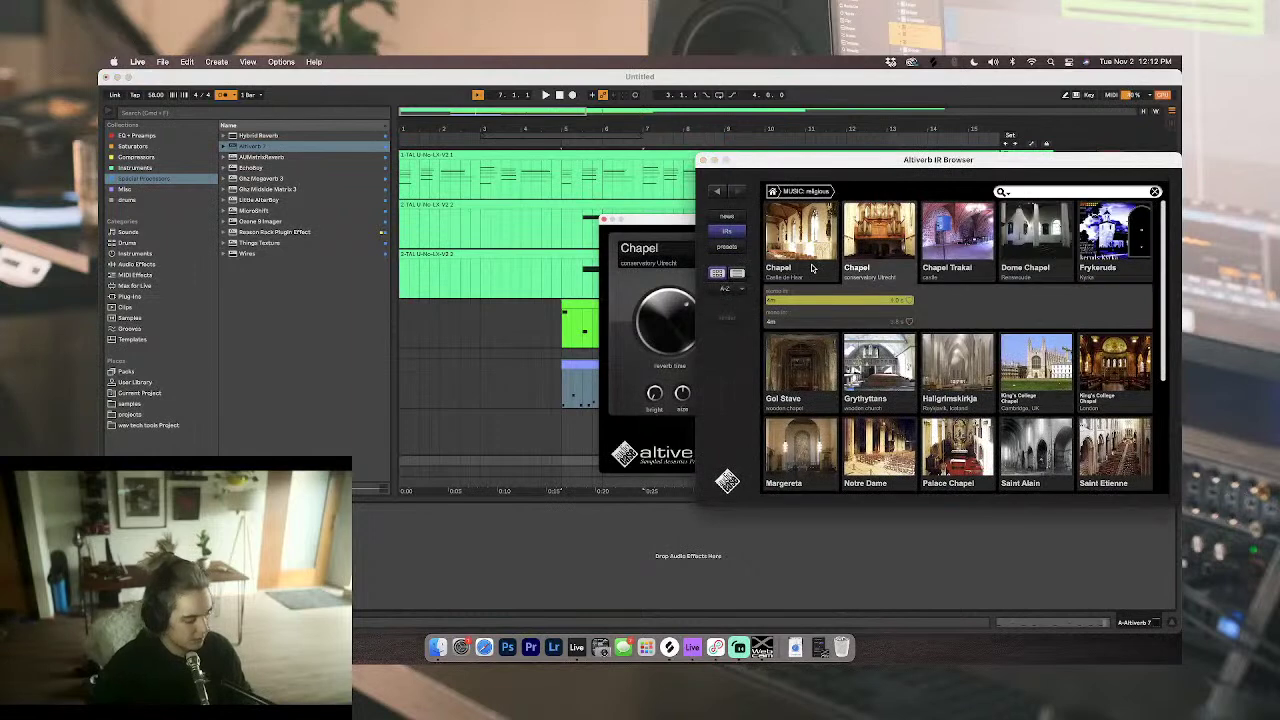
click(423, 531)
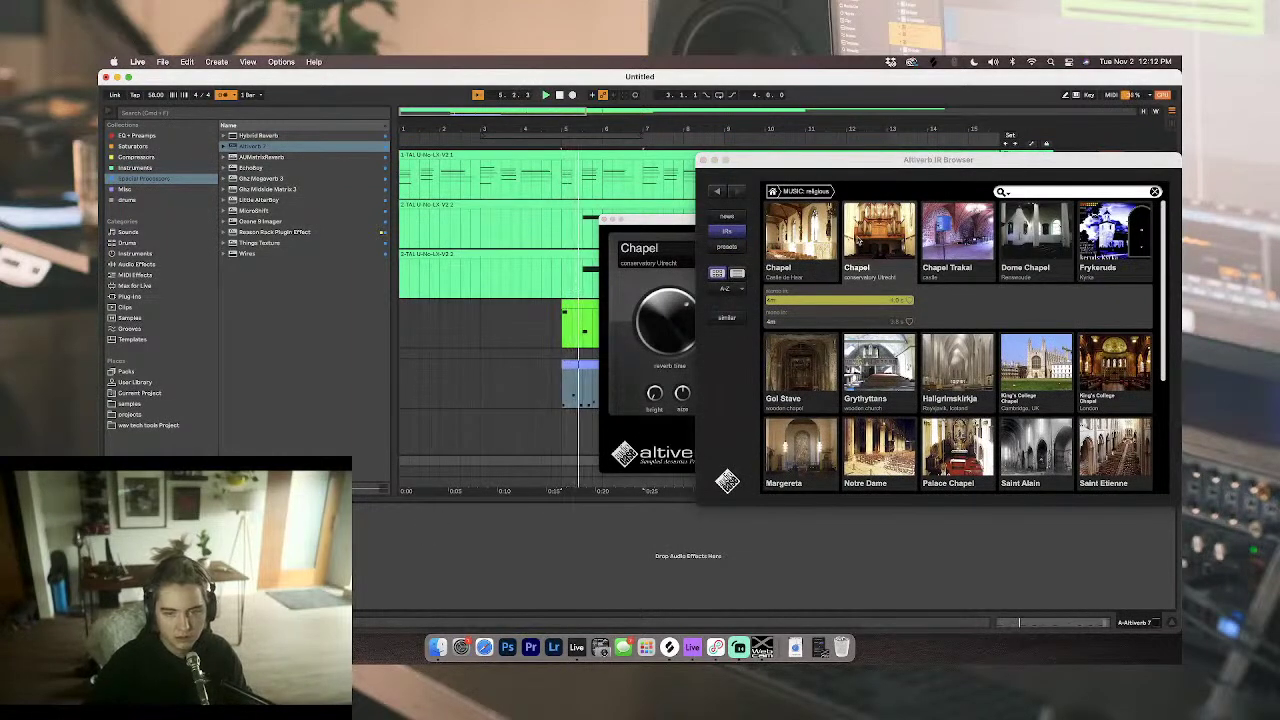
drag(890, 160, 587, 160)
click(671, 613)
click(722, 482)
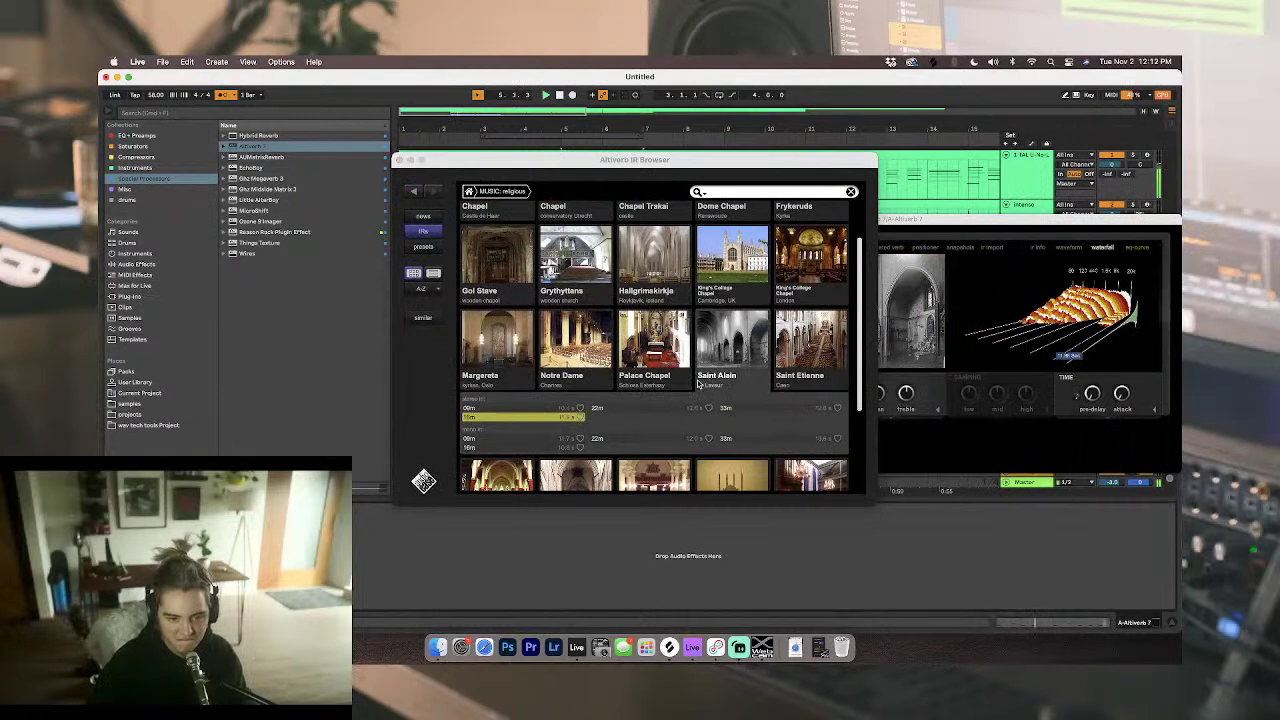
Step: Audition the Saint Etienne, Notre Dame and Margareta impulse responses with the beat playing
click(796, 358)
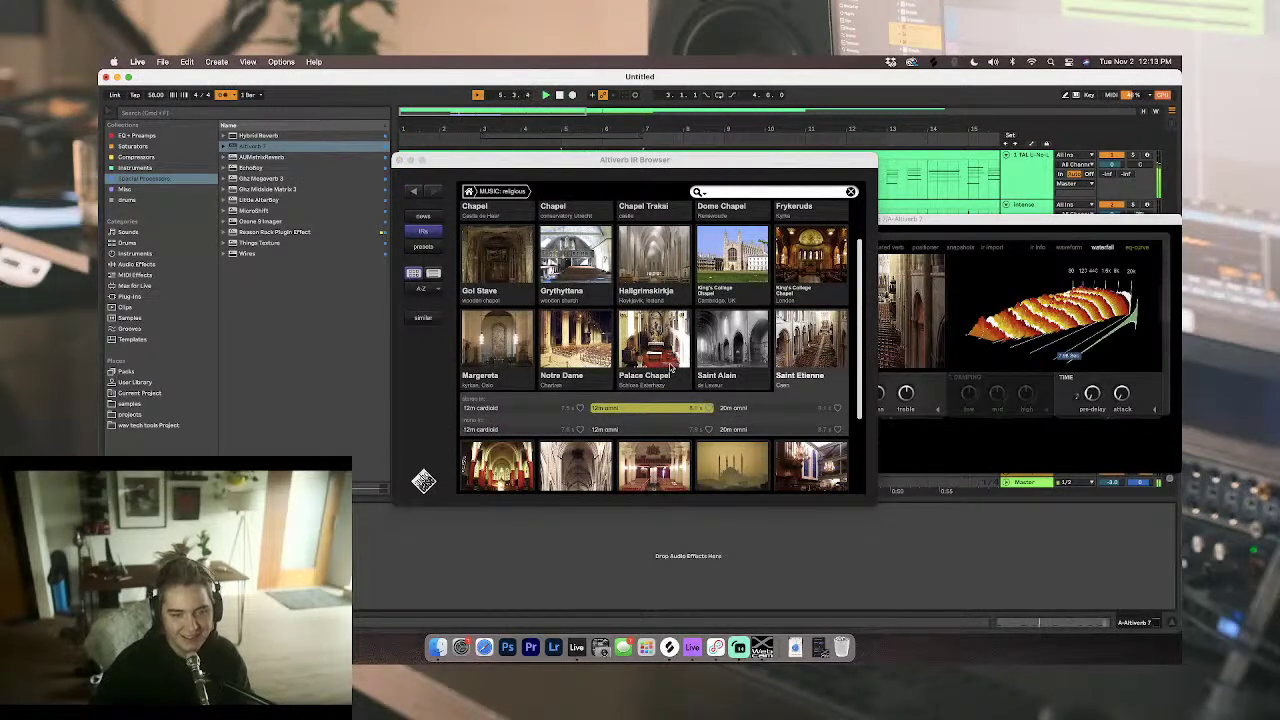
click(670, 360)
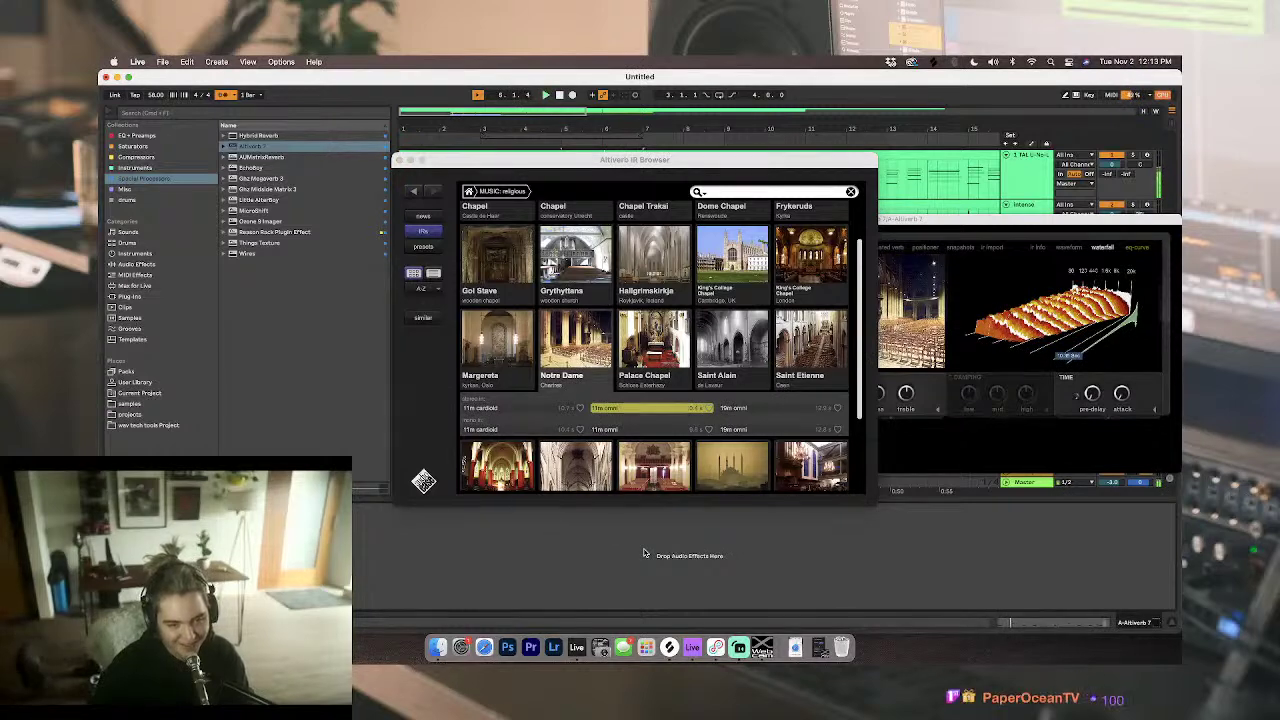
click(505, 350)
click(566, 572)
key(space)
key(space)
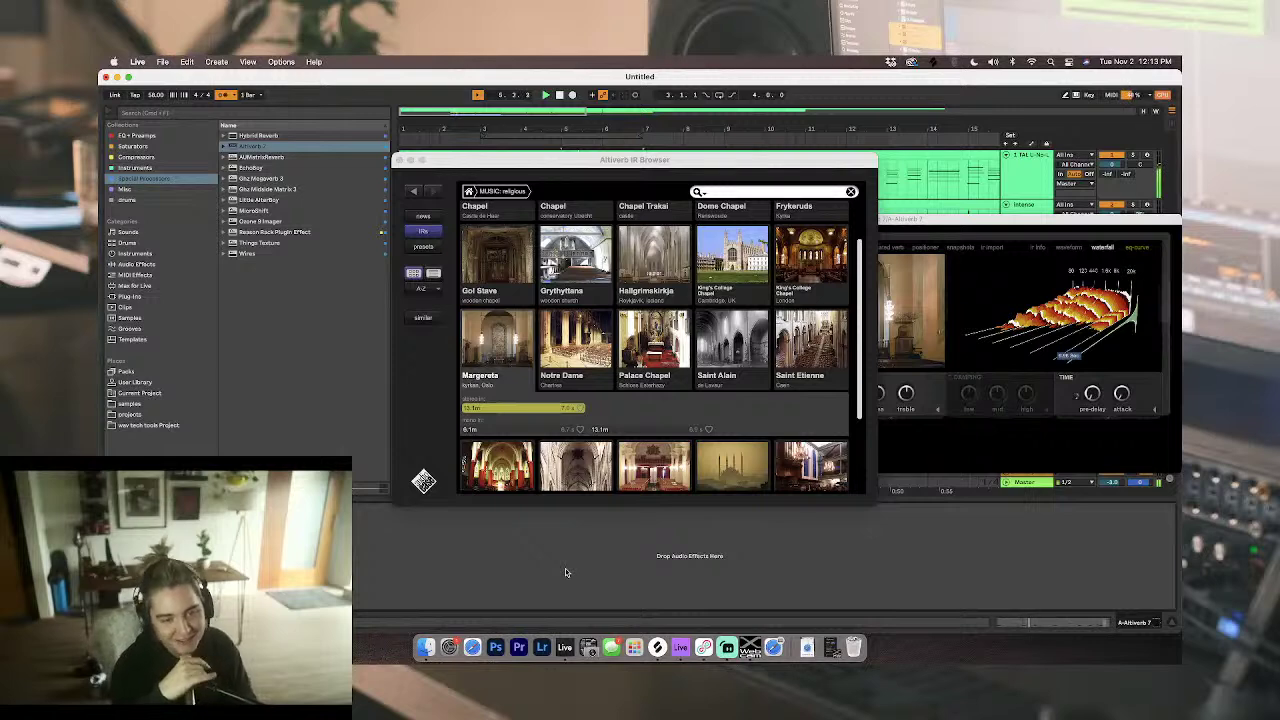
Step: Try the Saint Joseph impulse response, load Saint Ouen with the 12.5m omni setting instead, and close the Altiverb windows
click(488, 474)
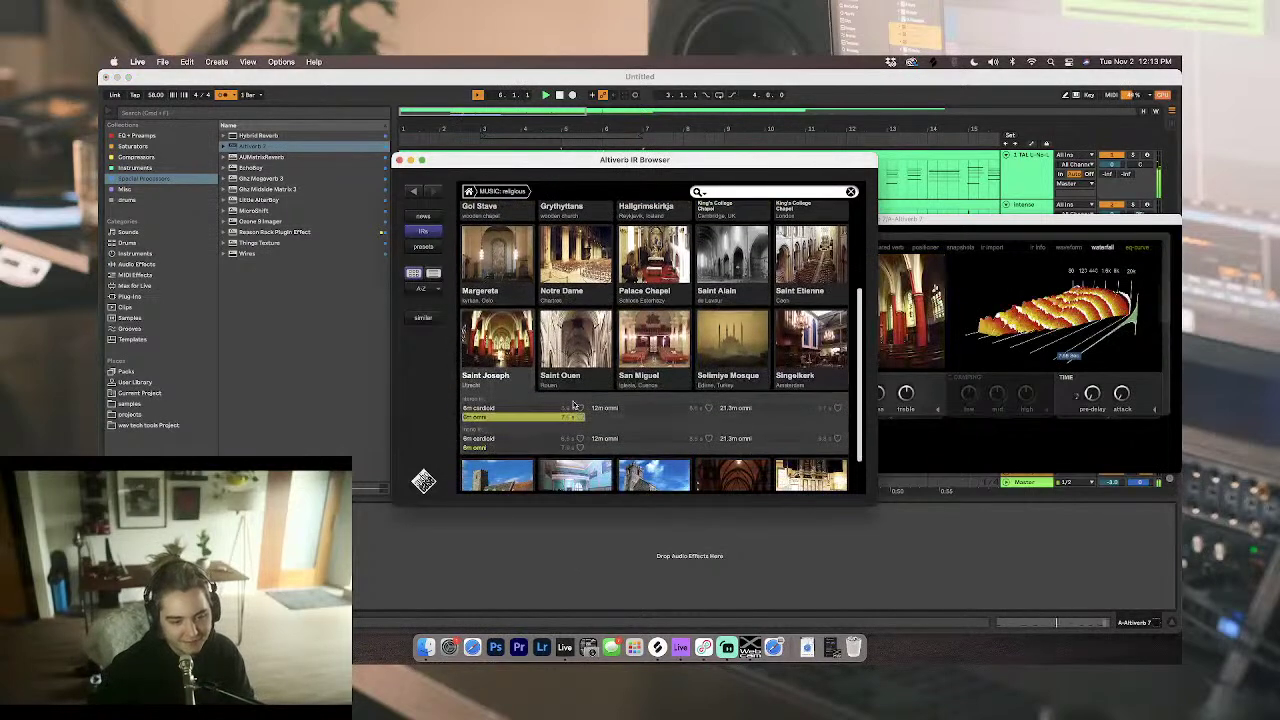
click(576, 342)
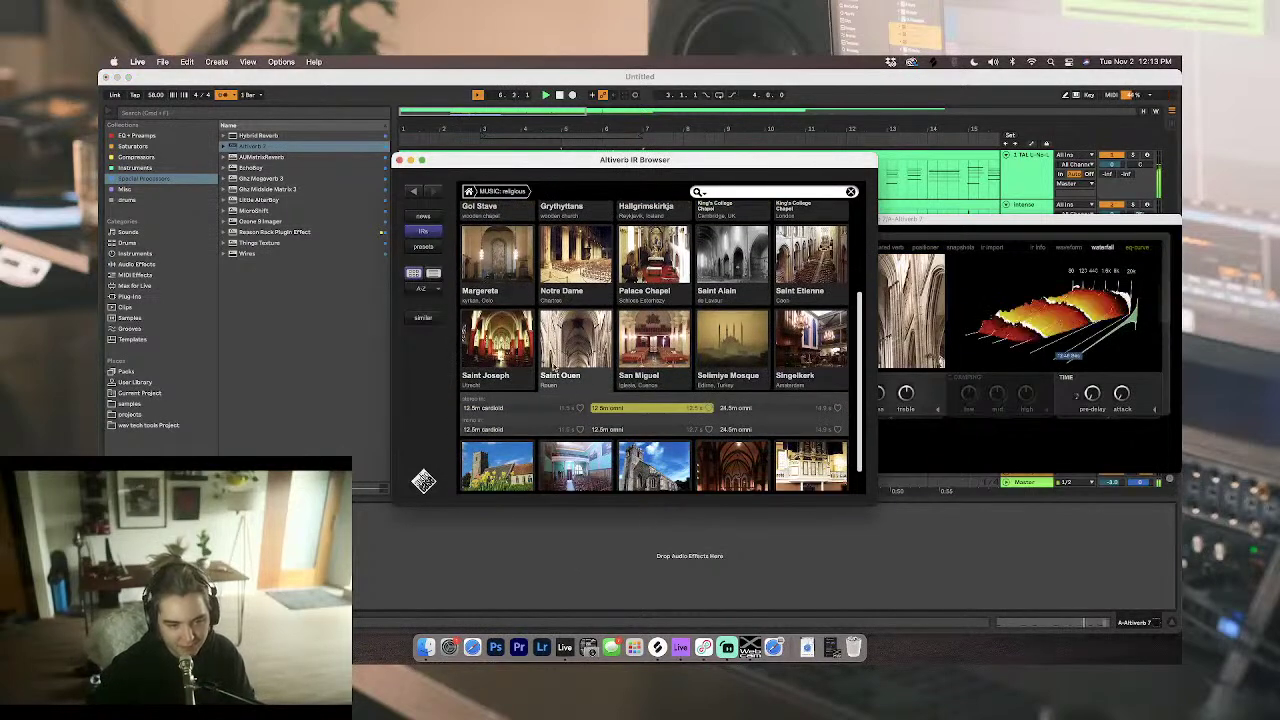
click(641, 574)
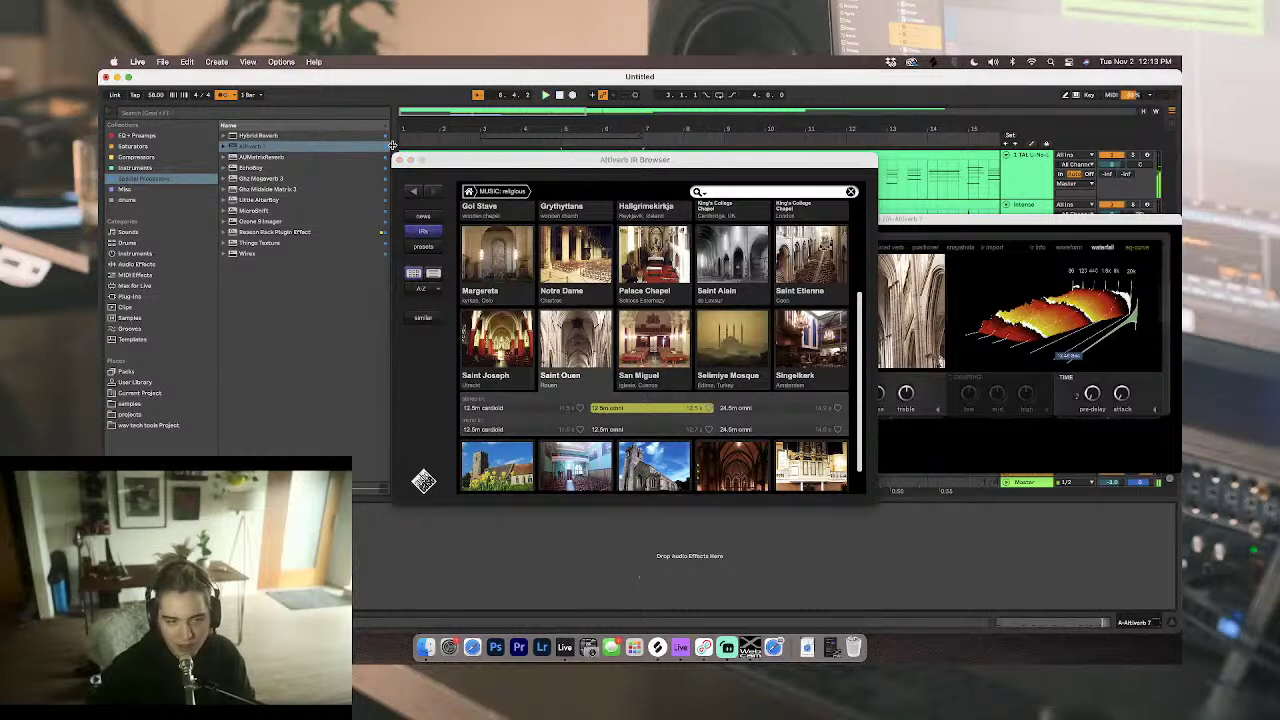
click(398, 160)
click(603, 219)
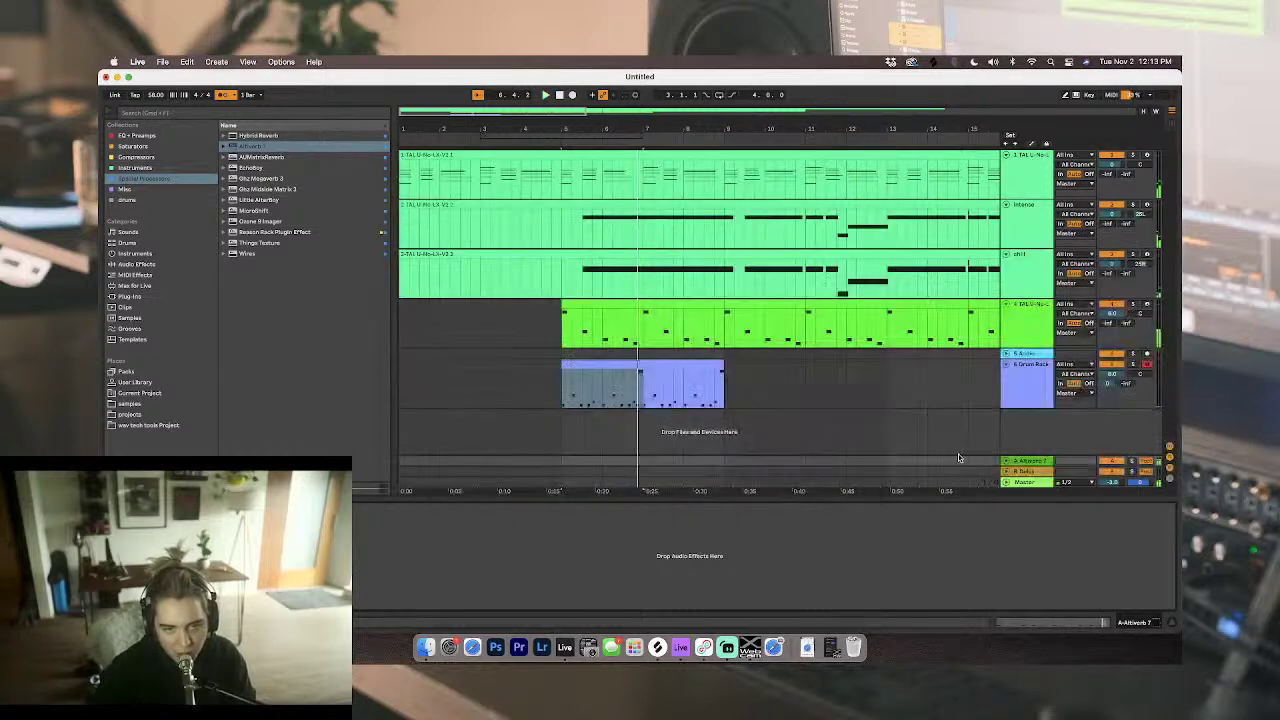
Step: Select the first drum clip at bar 5 and add Pro-Q 3 after Altiverb 7 on the A return track
click(630, 380)
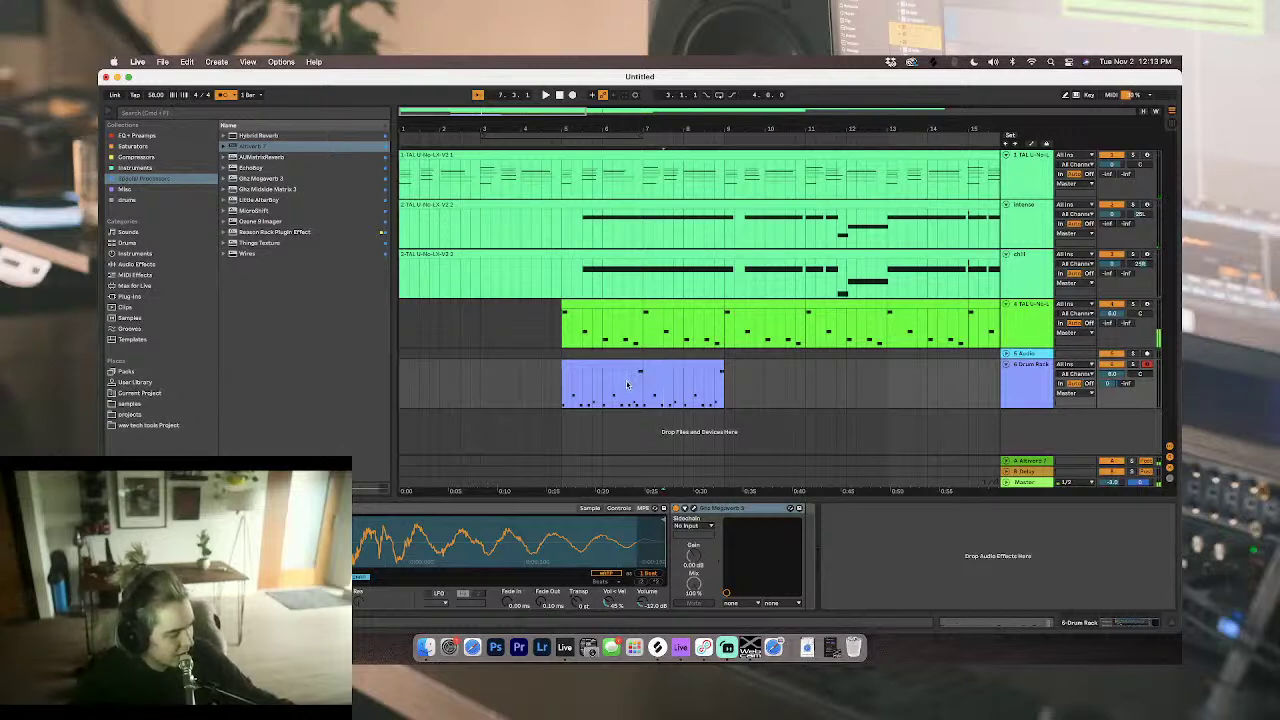
drag(585, 364, 576, 365)
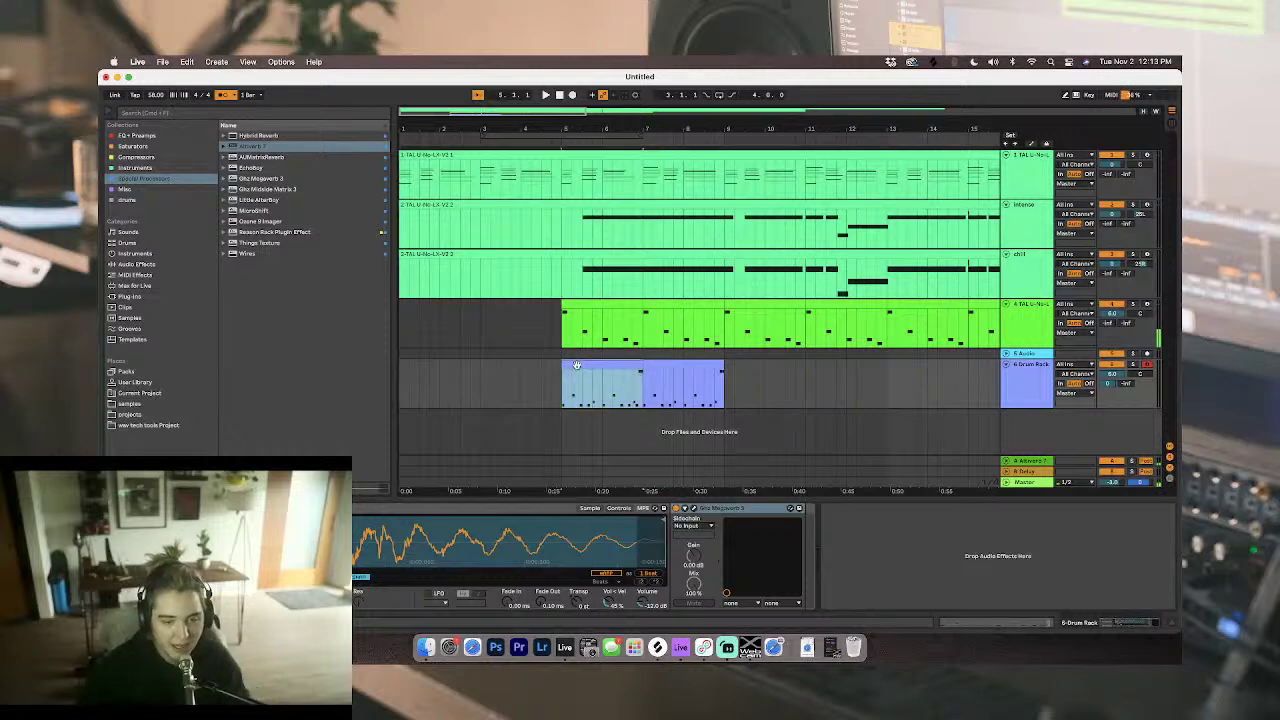
click(1030, 392)
click(1031, 466)
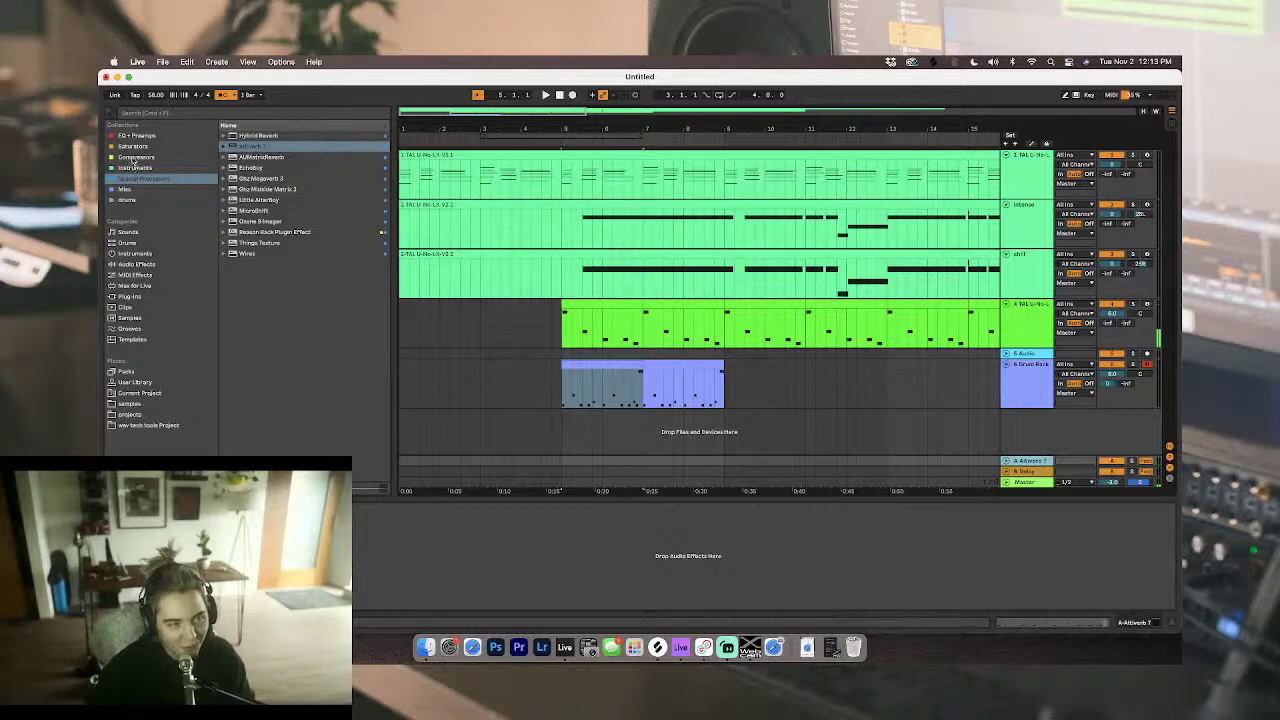
click(133, 136)
click(237, 189)
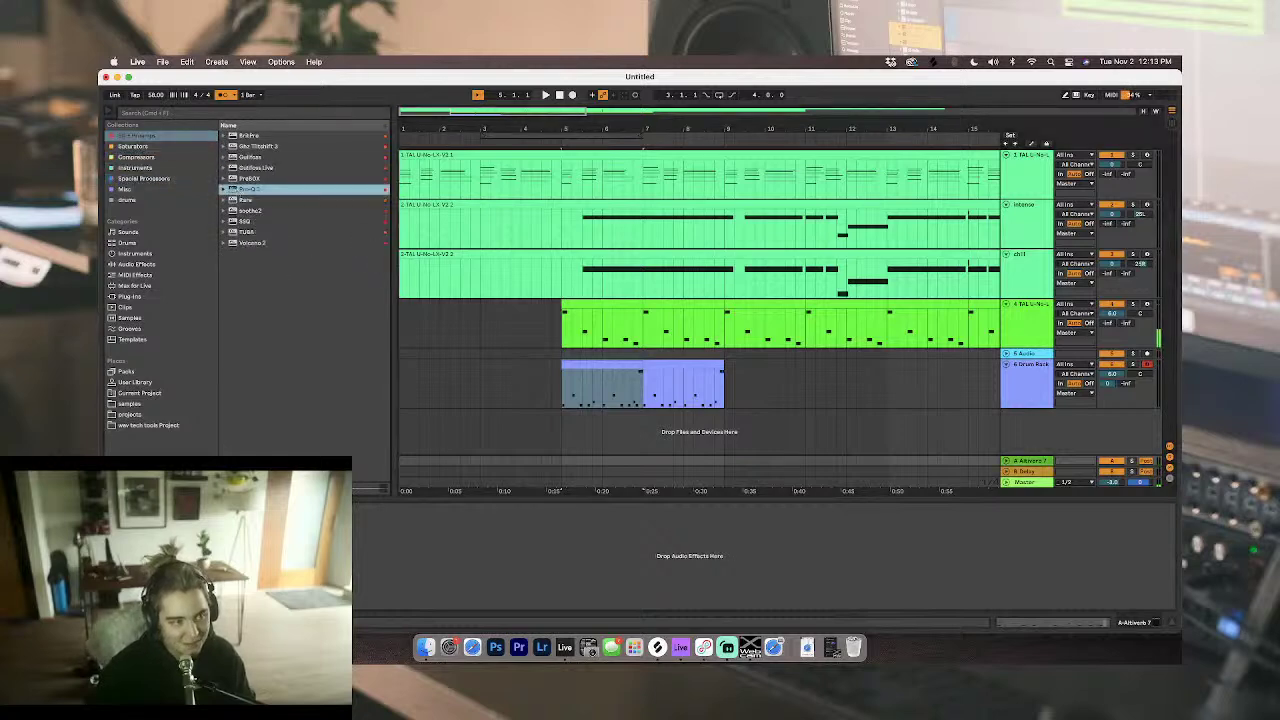
drag(377, 457, 480, 545)
Step: Shape the reverb return in Pro-Q 3 with a low cut near 200 Hz, a high cut, and a bell dip of about 4.5 dB near 200 Hz
key(space)
drag(617, 346, 735, 344)
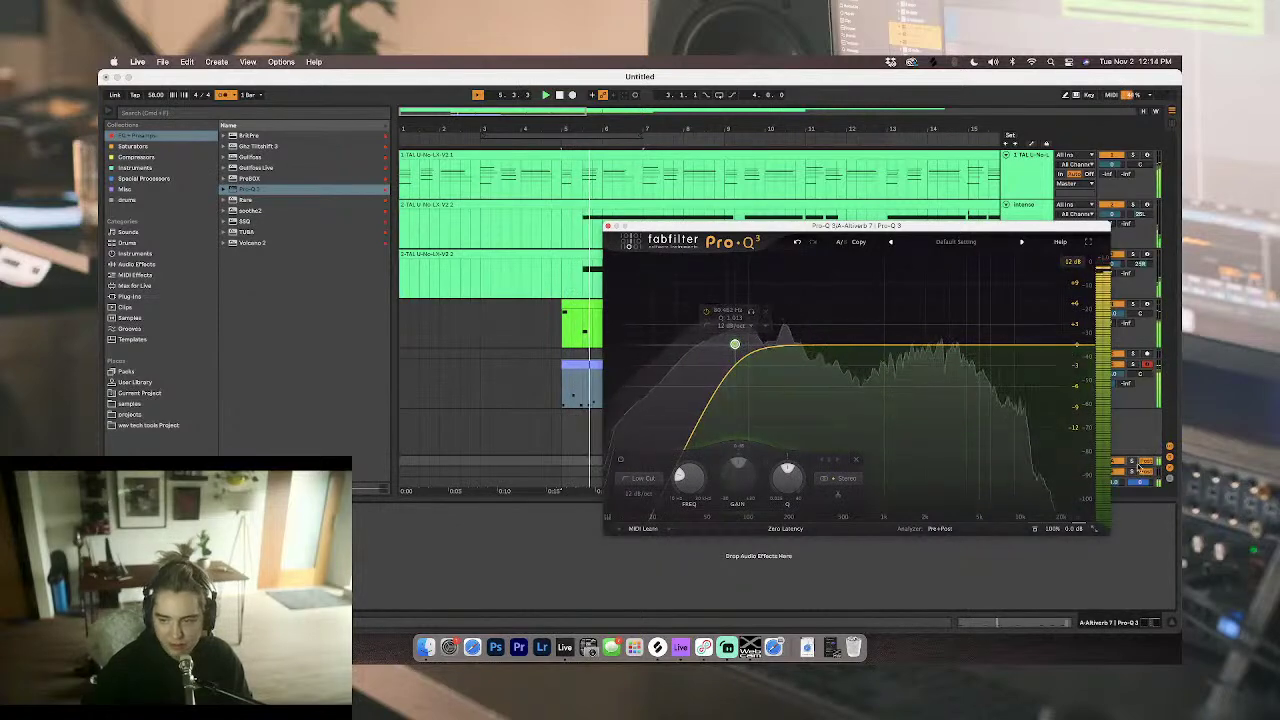
drag(1086, 345, 974, 345)
drag(735, 344, 787, 342)
key(space)
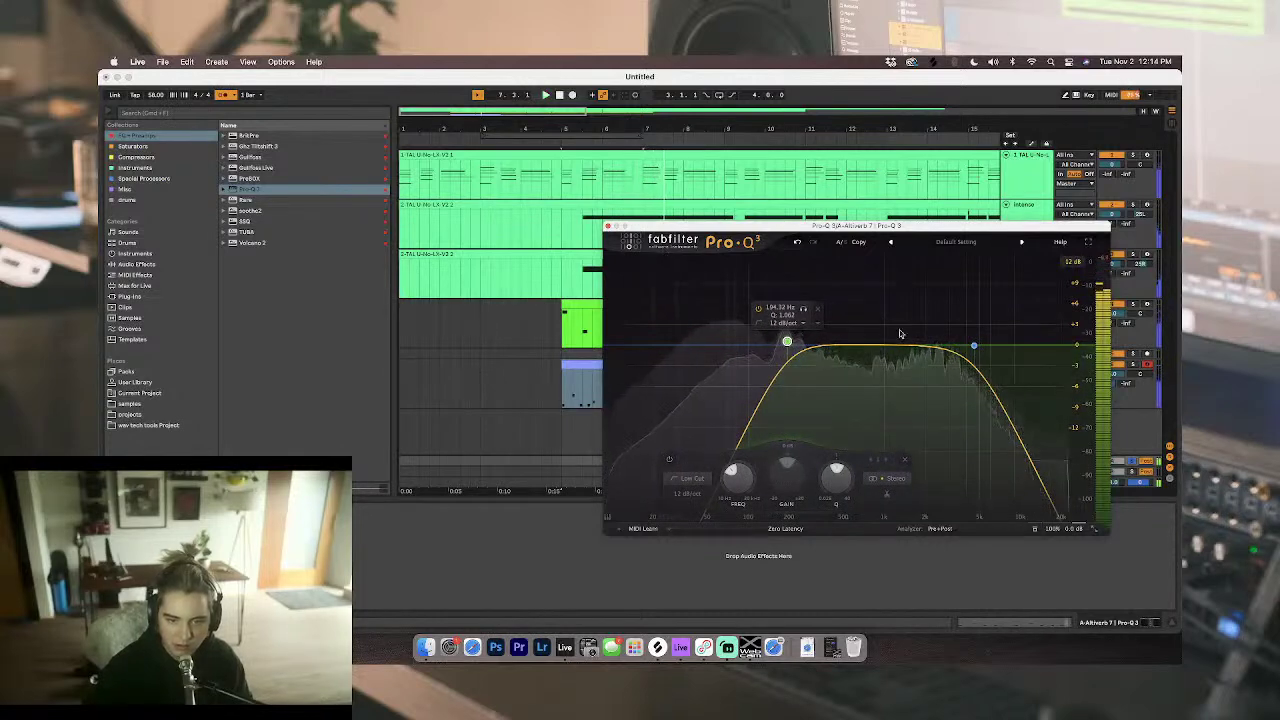
drag(829, 347, 789, 379)
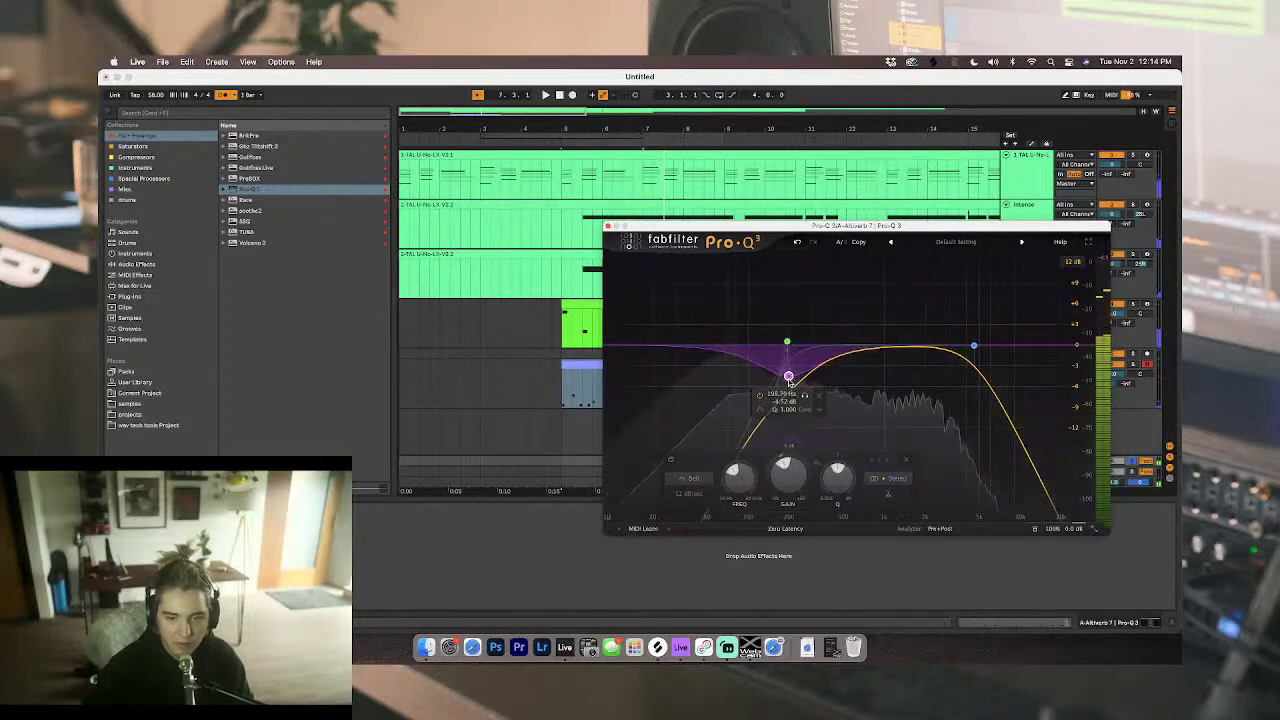
click(607, 226)
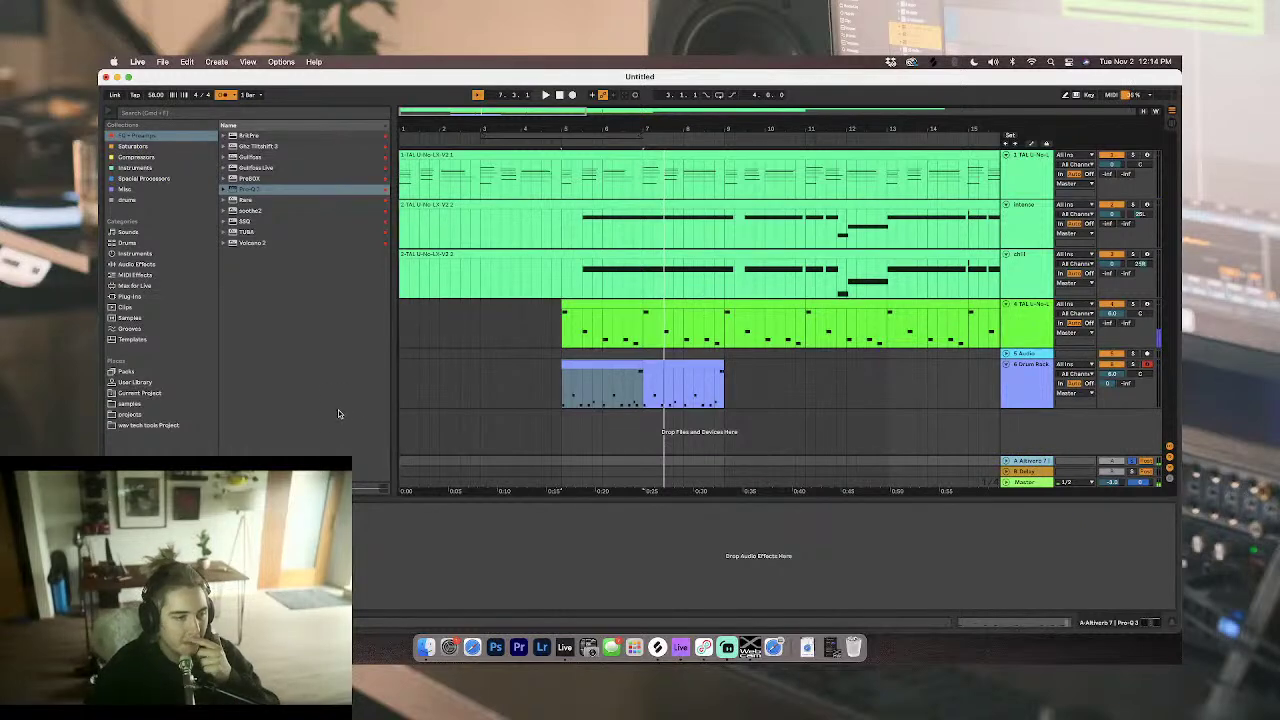
click(573, 404)
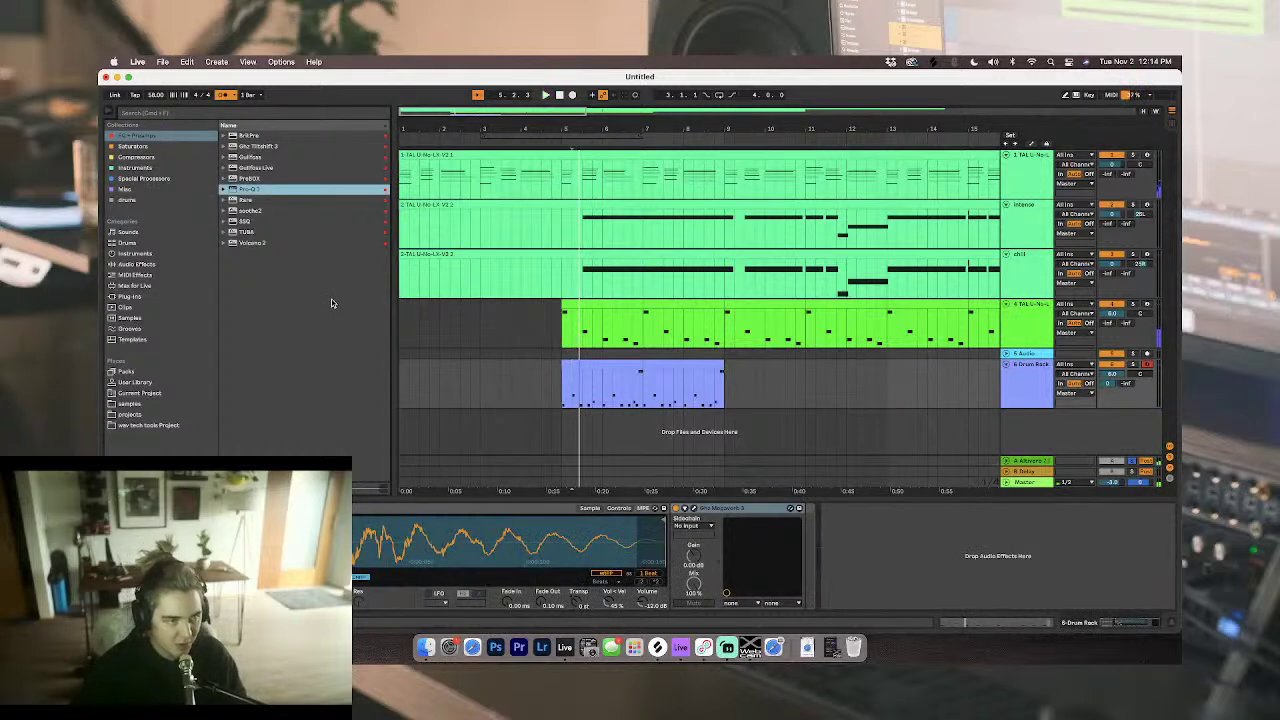
click(170, 179)
click(157, 168)
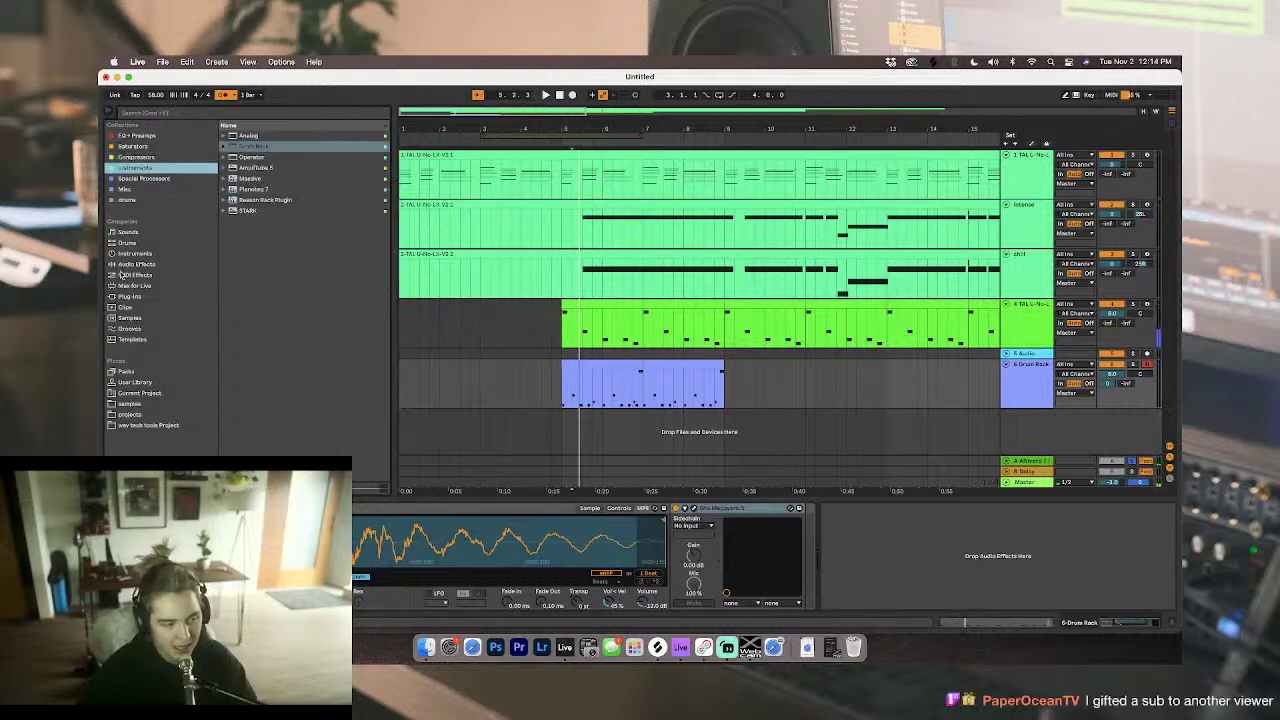
click(123, 297)
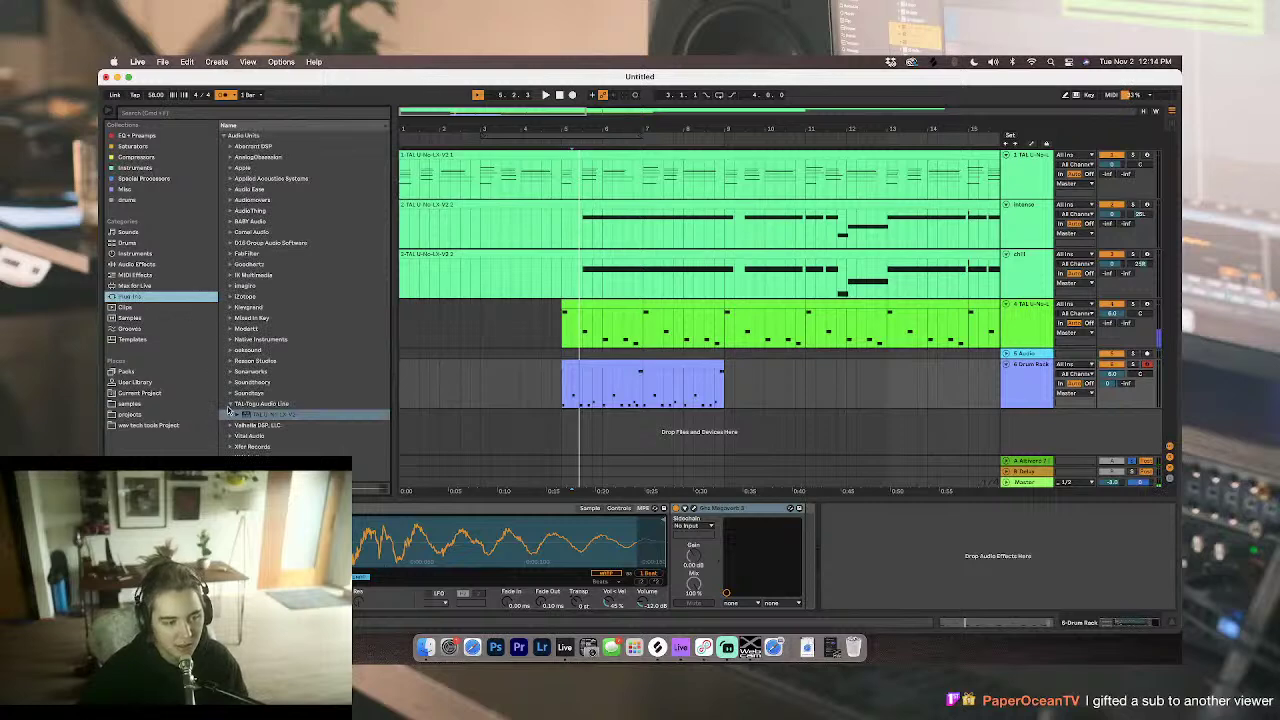
click(229, 405)
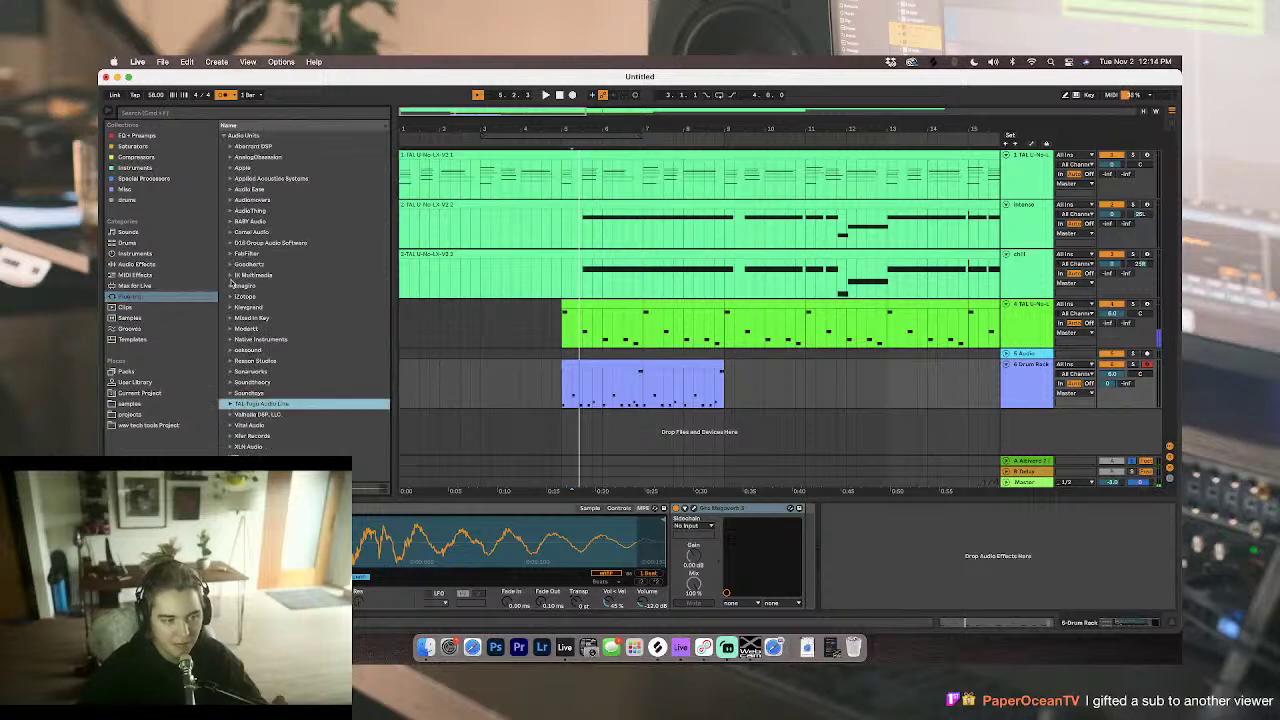
Step: Unfold the Altiverb return track, lower its volume to about -20 dB, and listen to it with the Drum Rack track soloed
click(1025, 462)
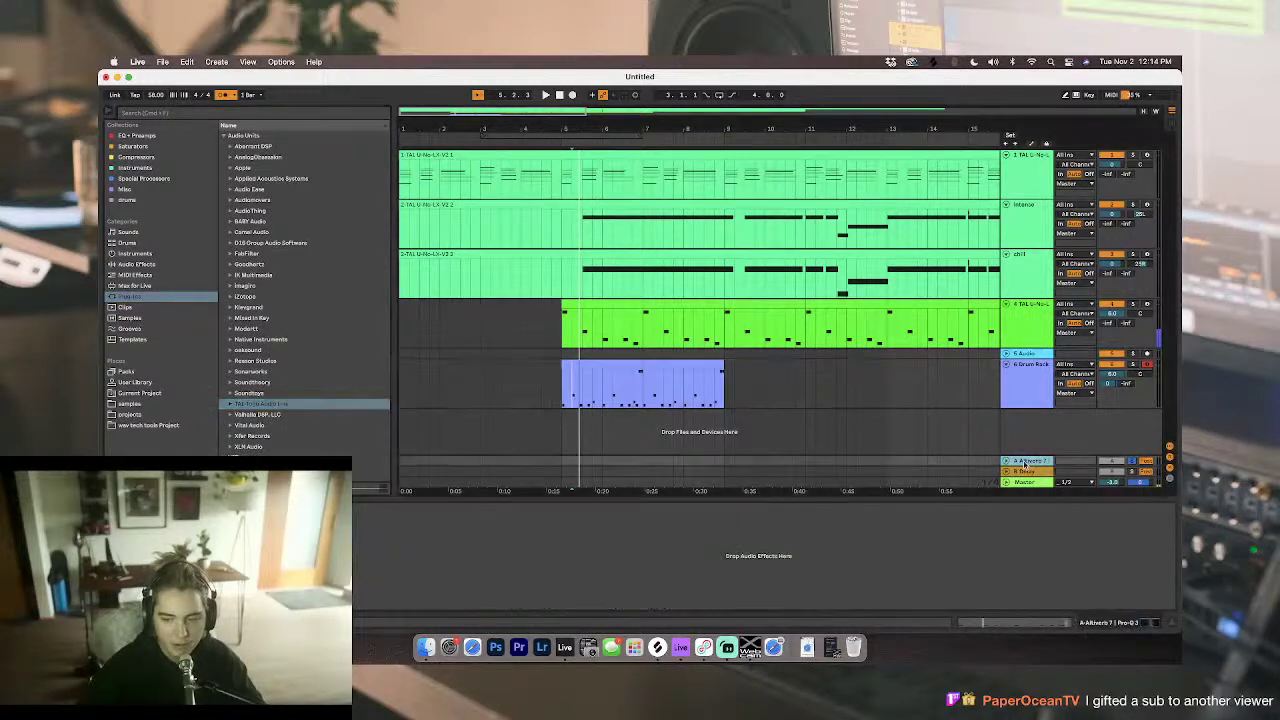
click(1005, 460)
drag(1115, 427, 1113, 426)
key(space)
click(1132, 414)
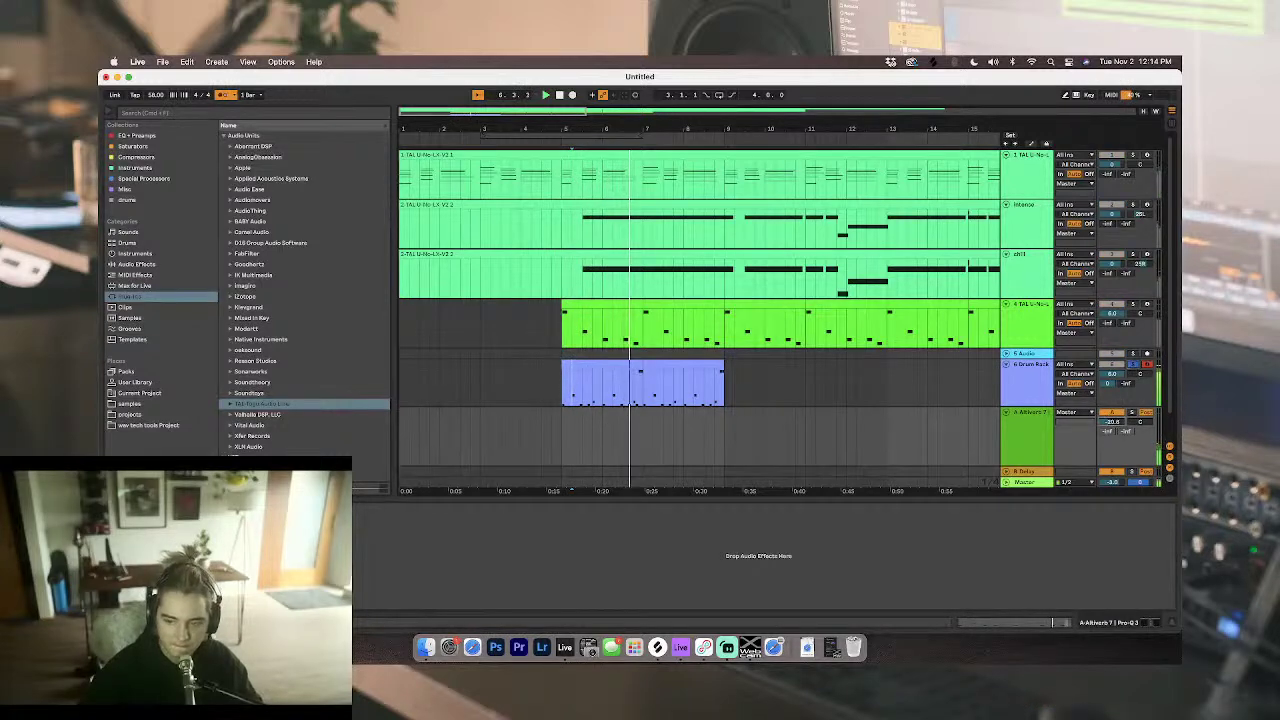
Step: Reopen Pro-Q 3 on the Altiverb return, move the high cut down in frequency and soften its Q to about 0.5
click(1020, 434)
click(250, 509)
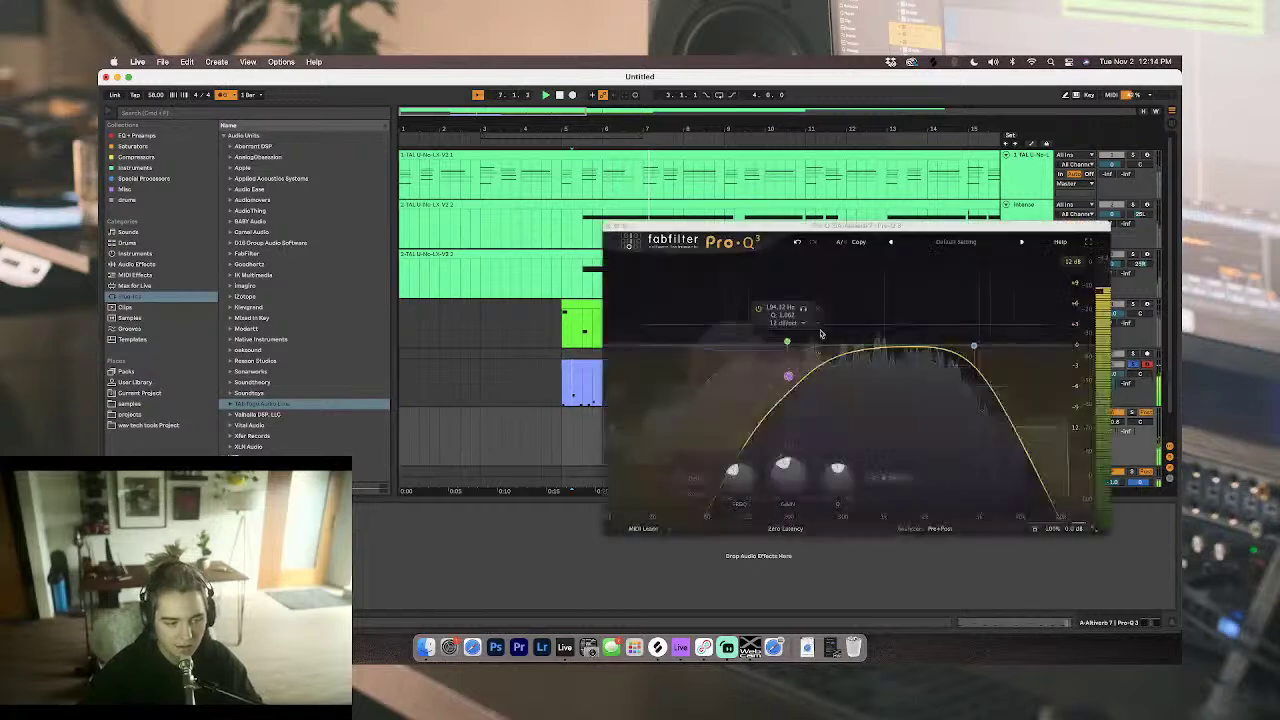
drag(973, 345, 927, 388)
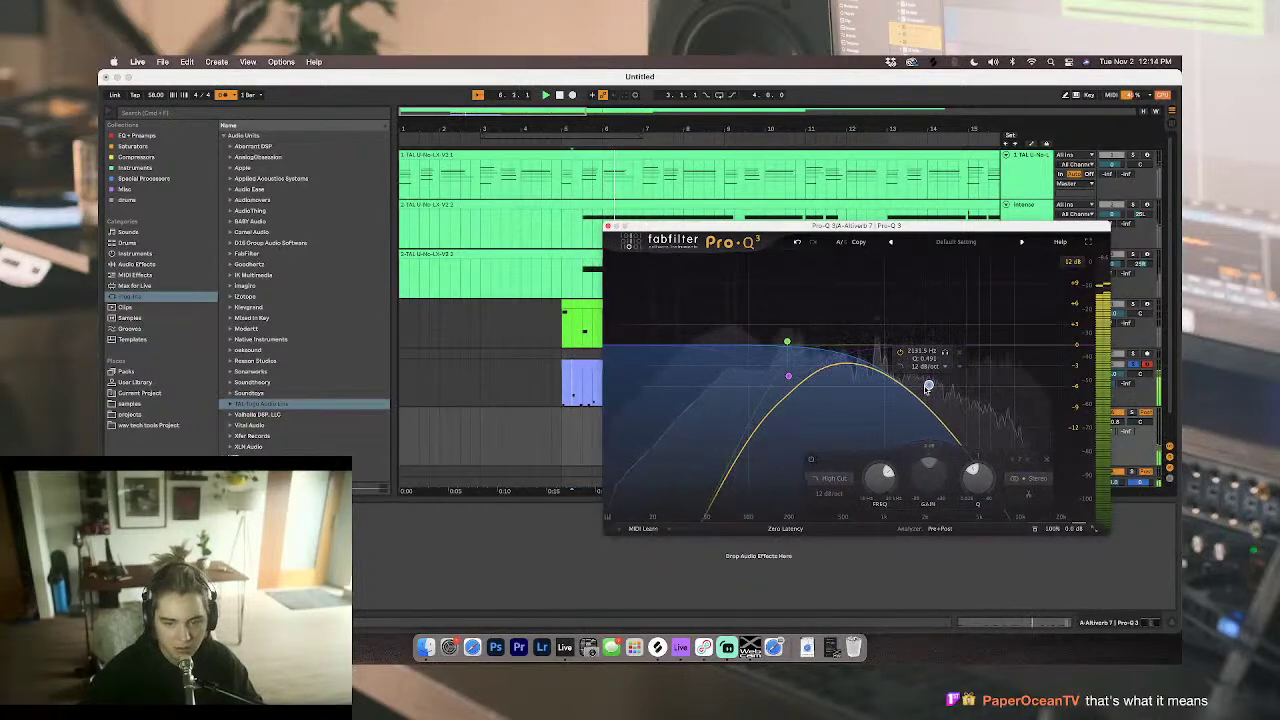
drag(929, 386, 944, 385)
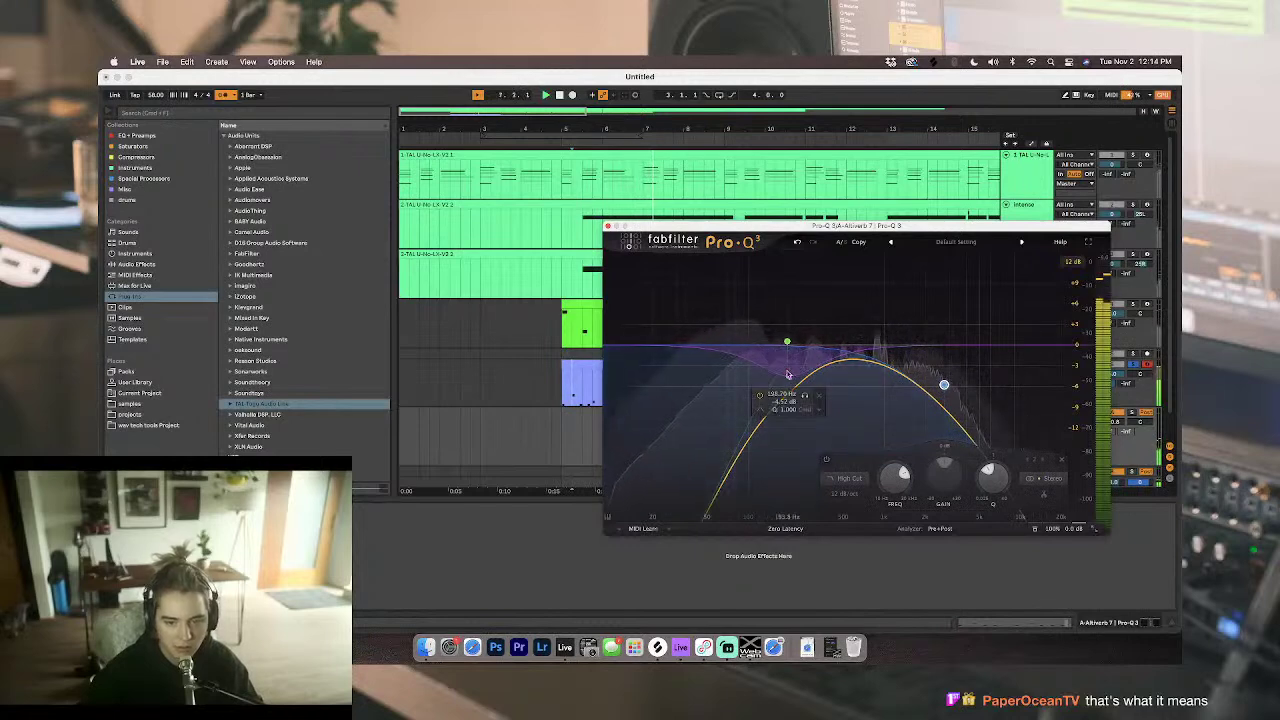
Step: Add a Utility after Pro-Q 3 on the Altiverb return track
click(366, 569)
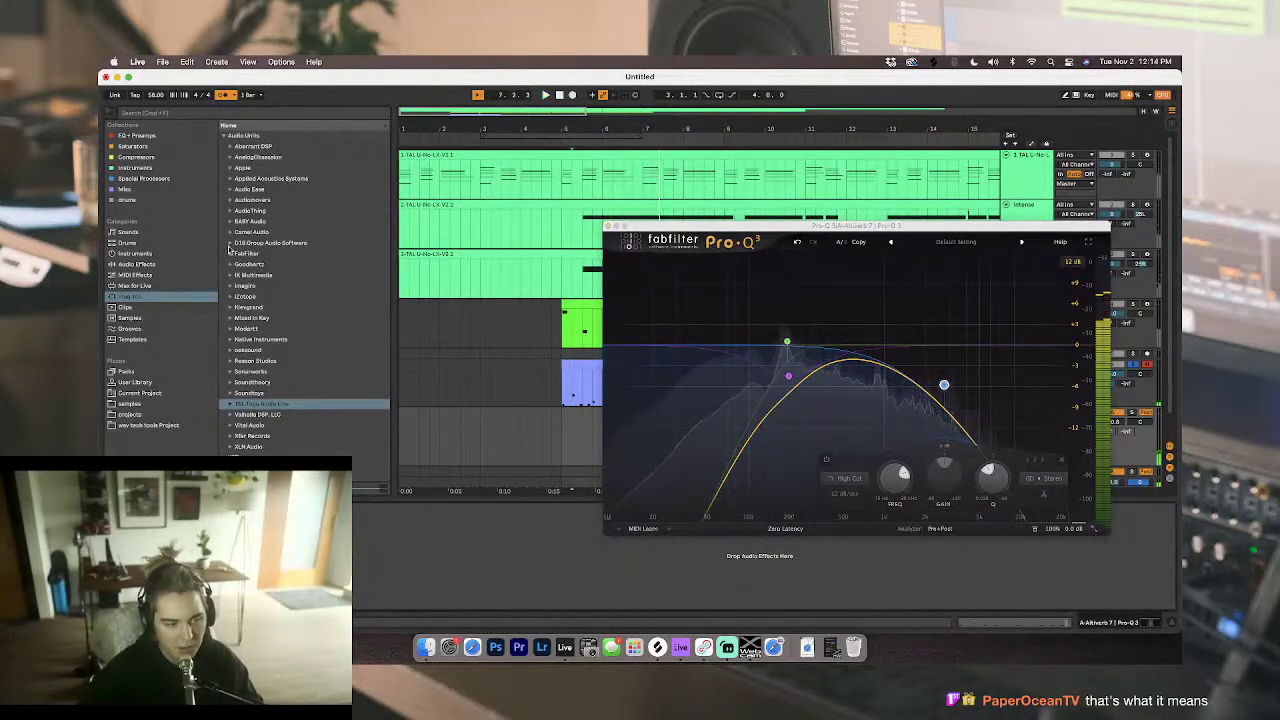
click(154, 192)
click(144, 178)
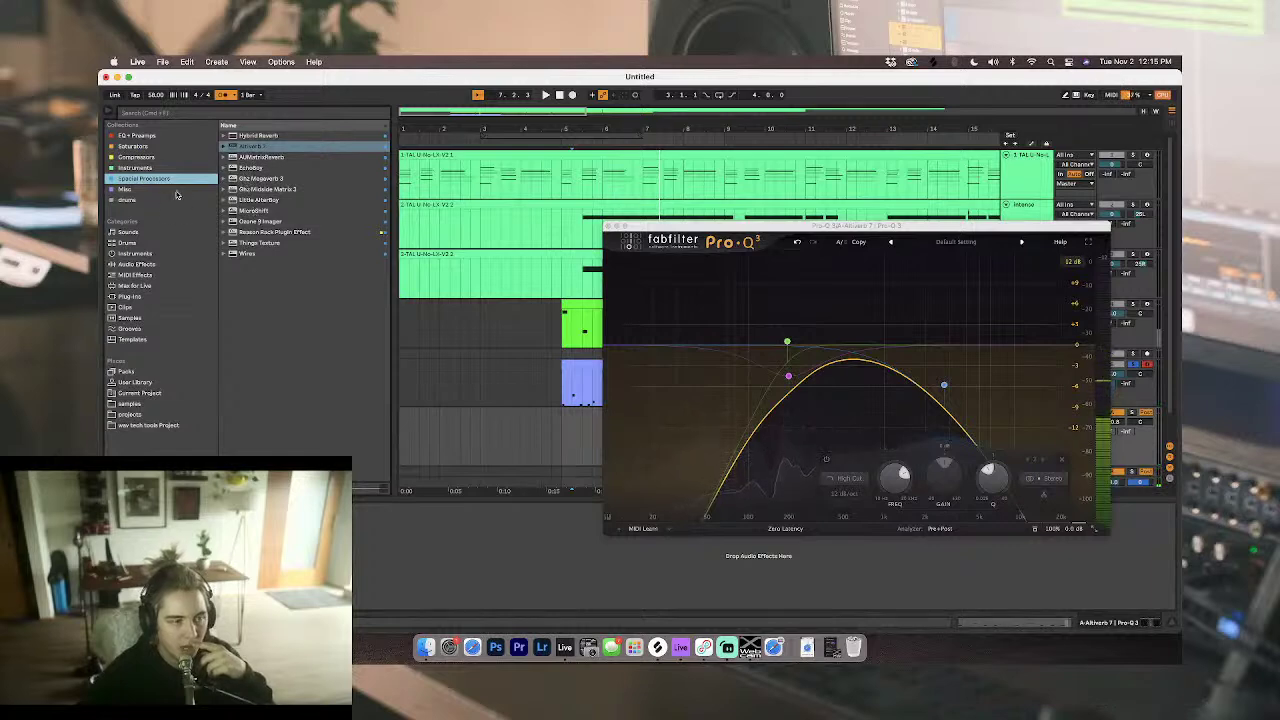
click(137, 264)
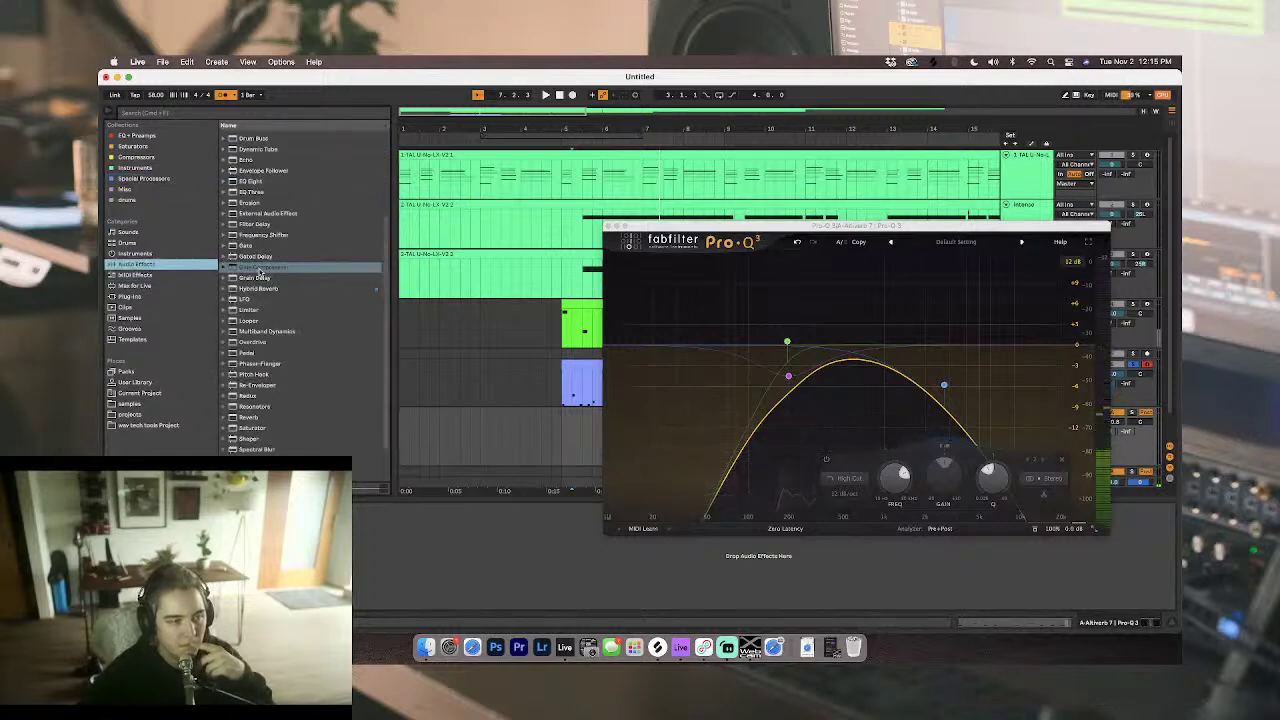
scroll(263, 397, down, 2)
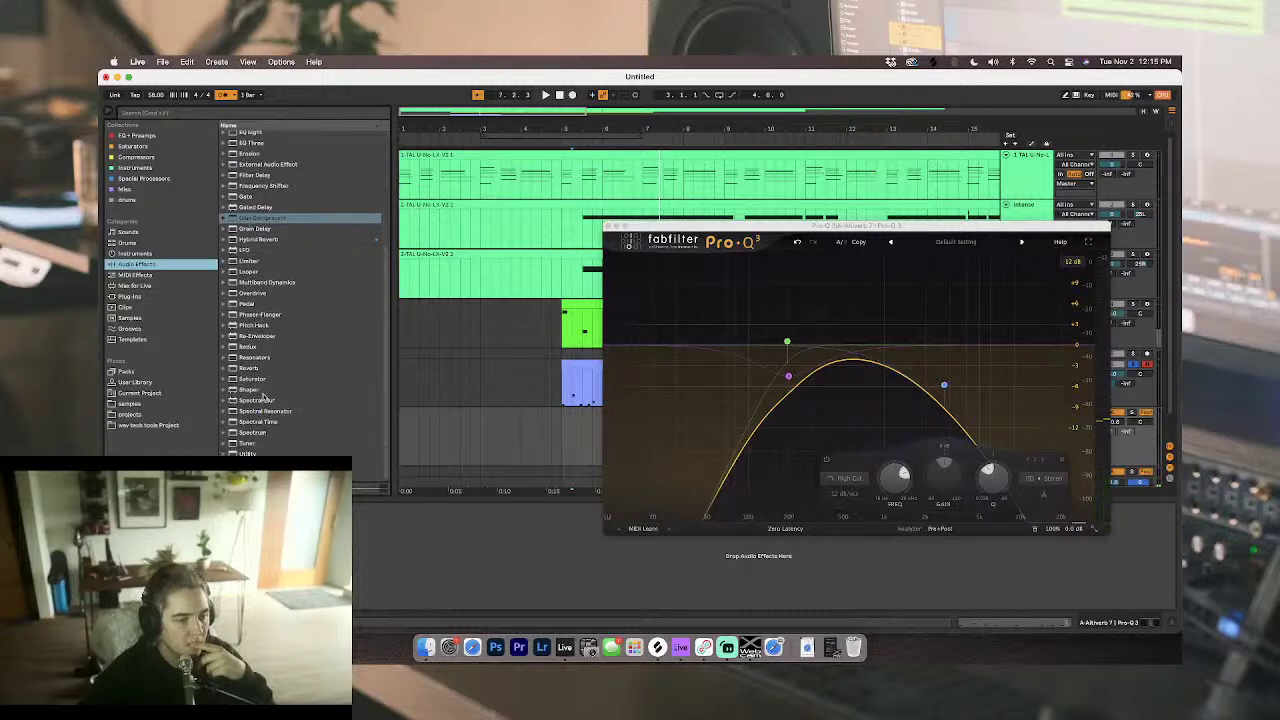
click(252, 461)
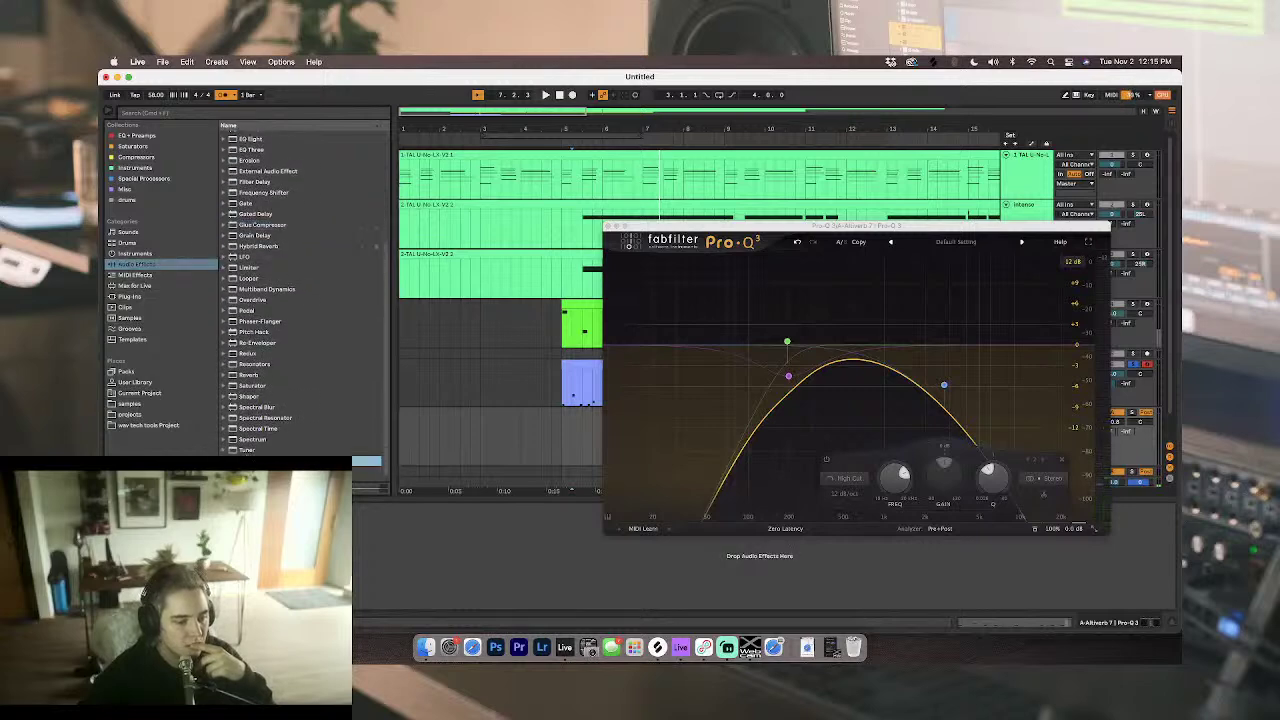
drag(473, 604, 472, 602)
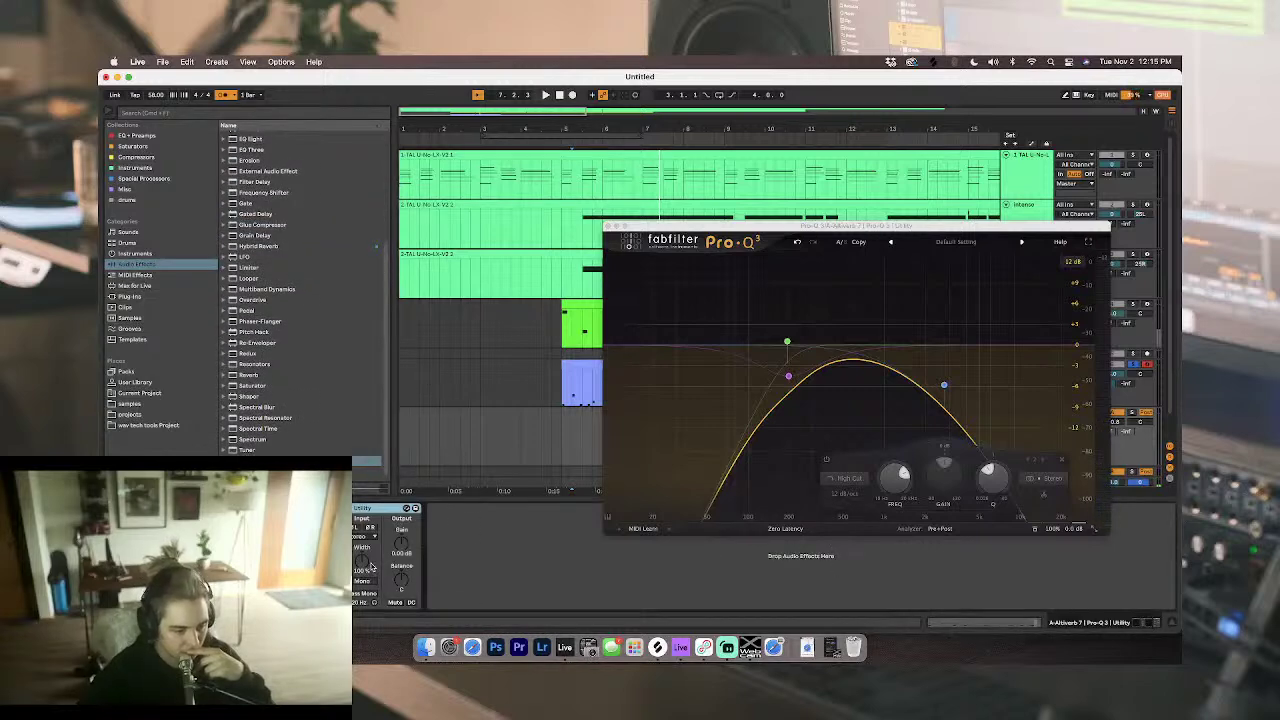
Step: Narrow the Utility's stereo width on the Altiverb return, listen to the result and close Pro-Q 3
key(space)
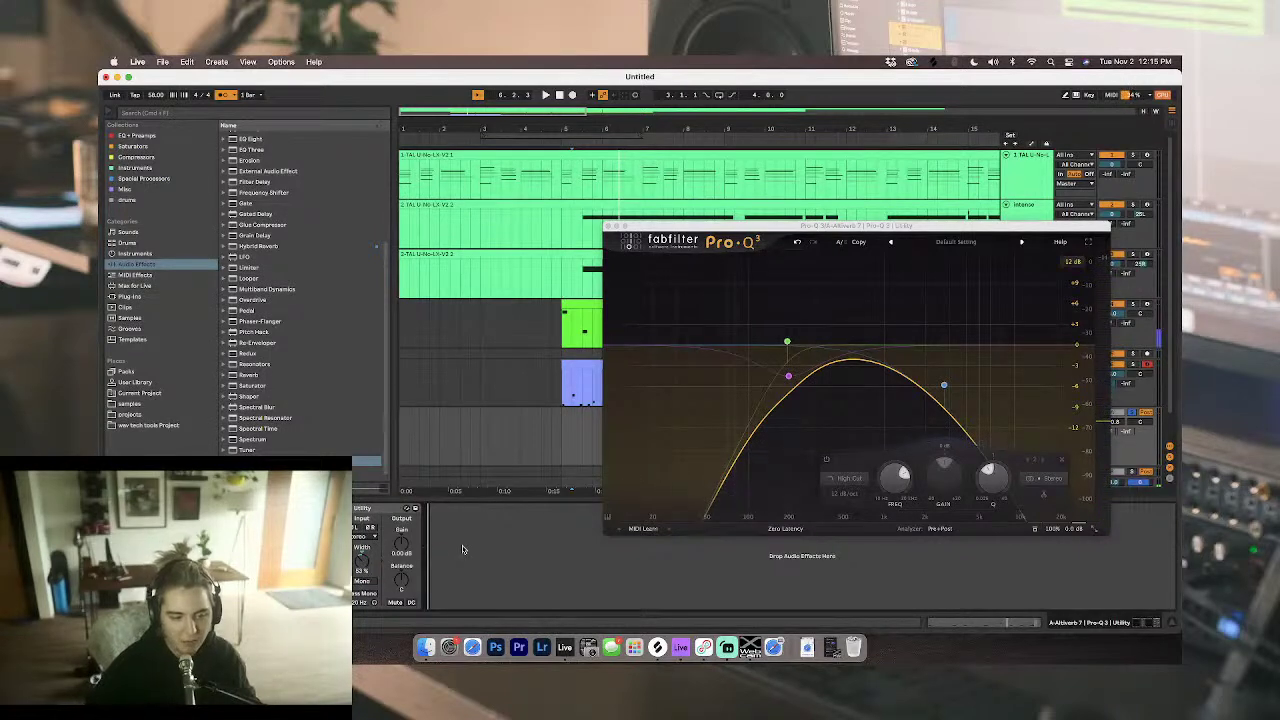
key(space)
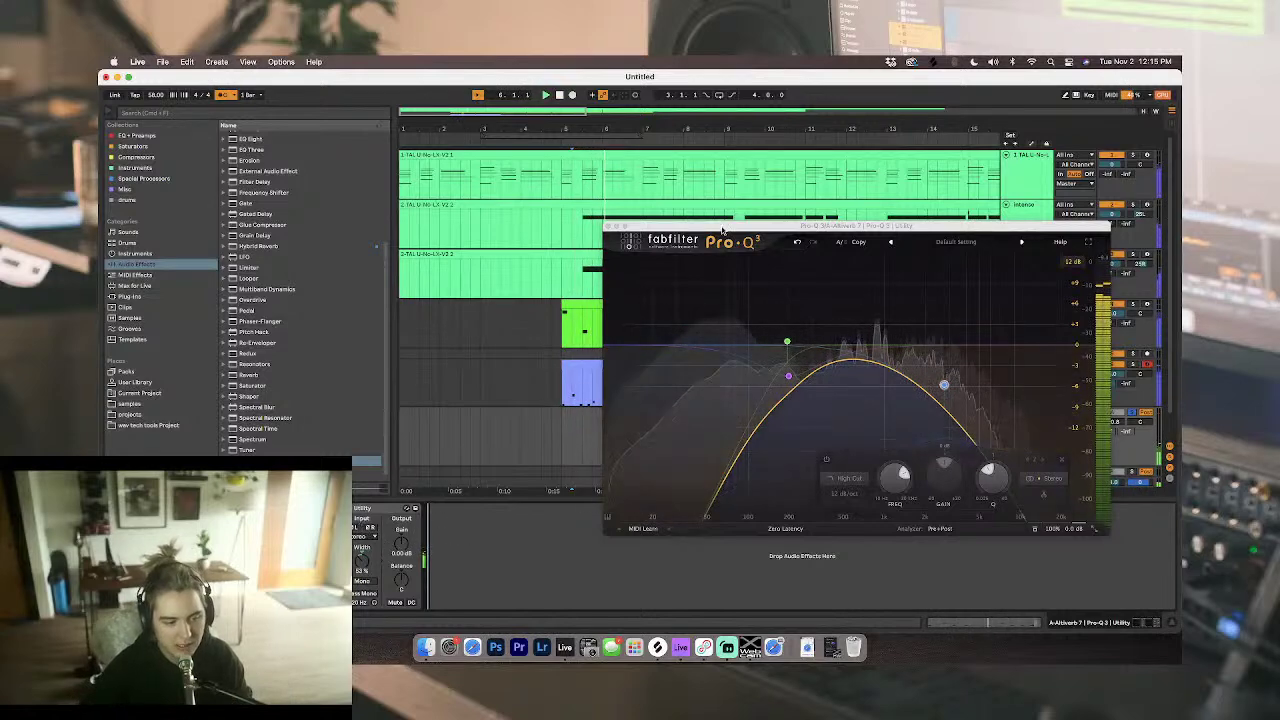
drag(663, 232, 475, 215)
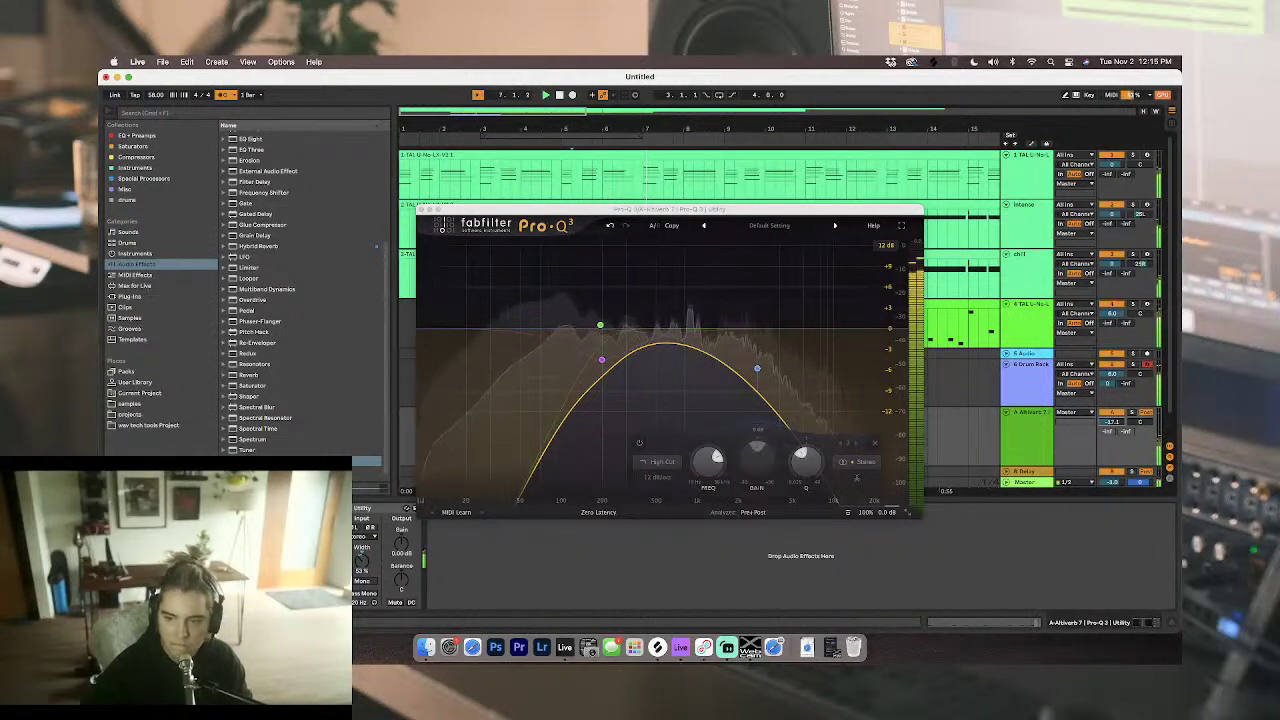
click(422, 209)
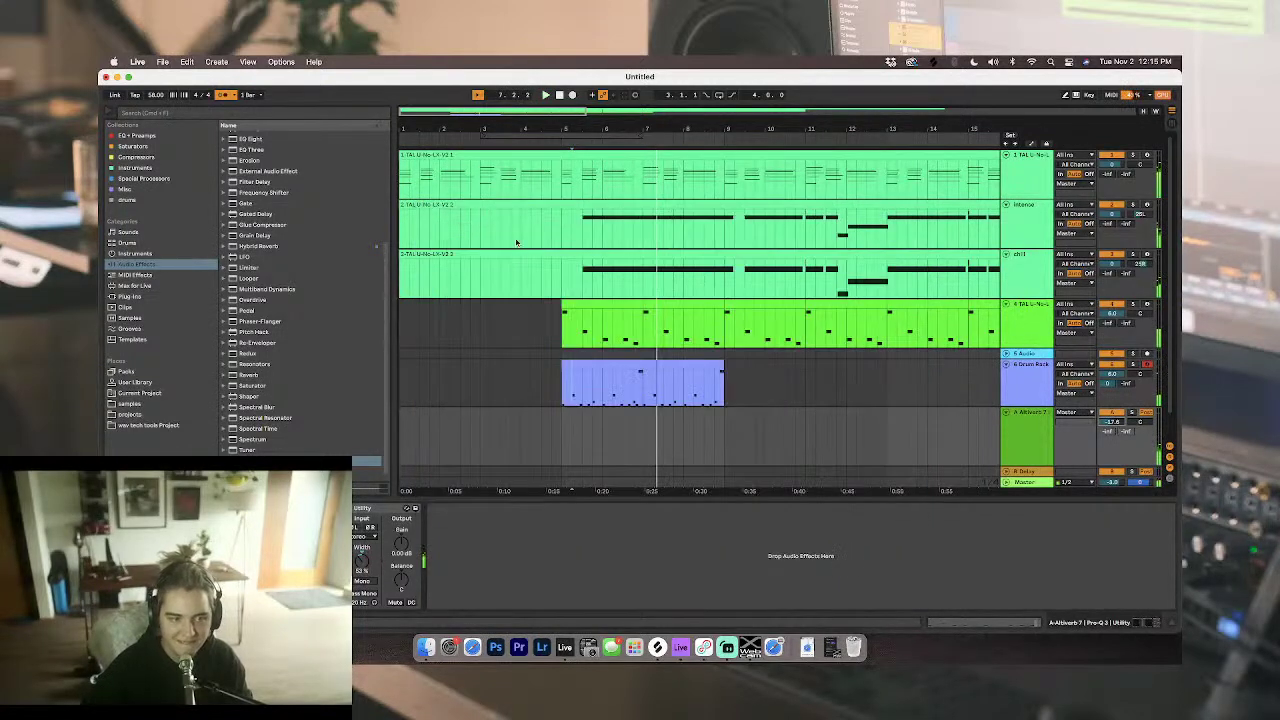
Step: Save the Live Set as "80s synth" in the Summer 2020 folder
click(561, 323)
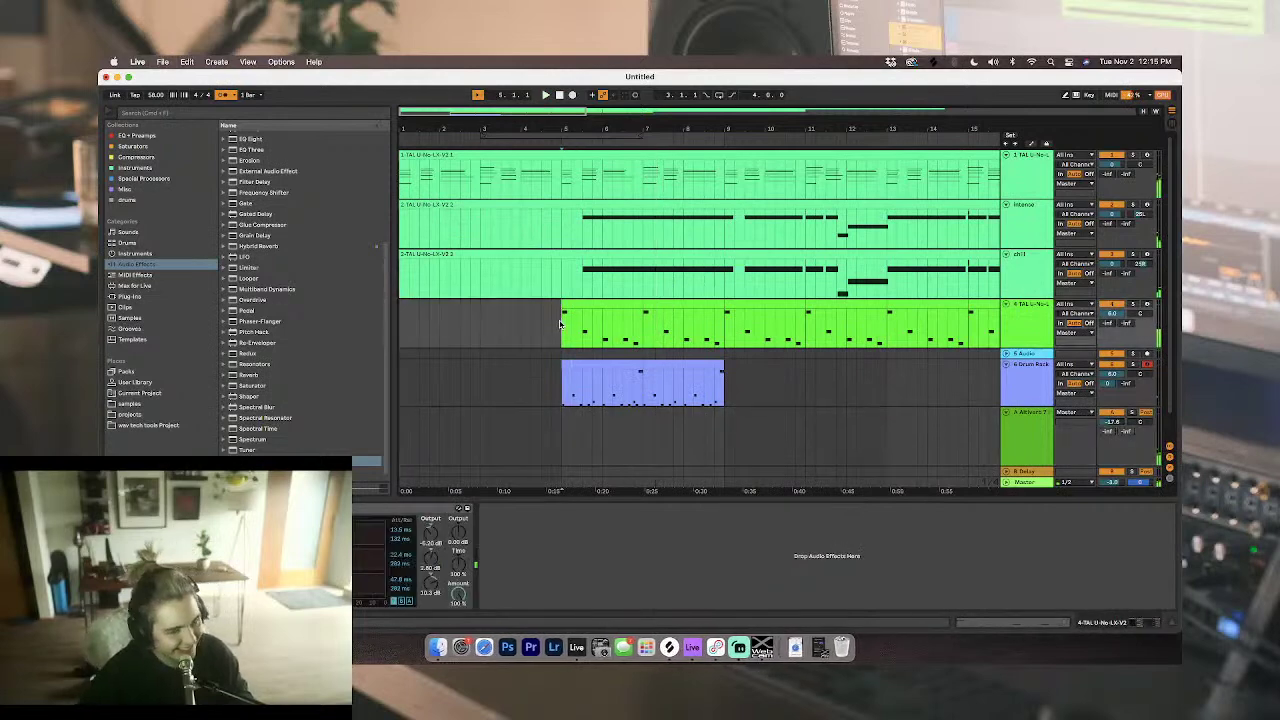
key(super+s)
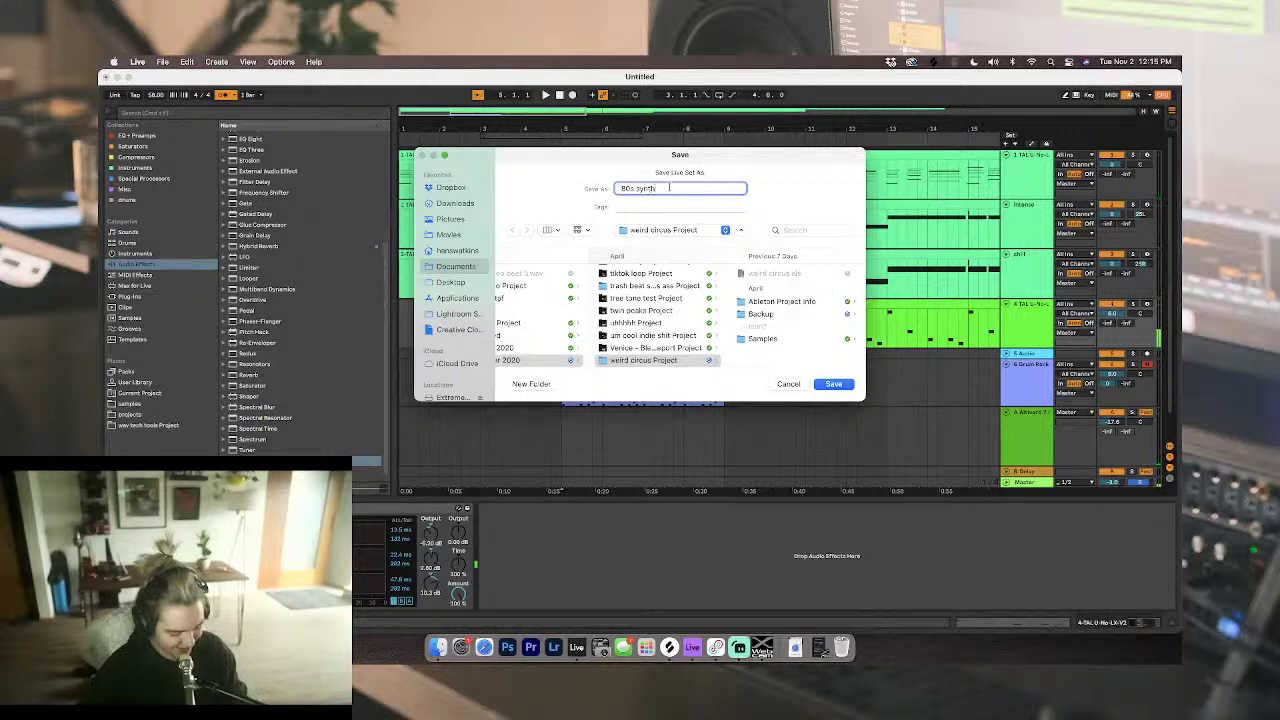
click(678, 232)
click(700, 248)
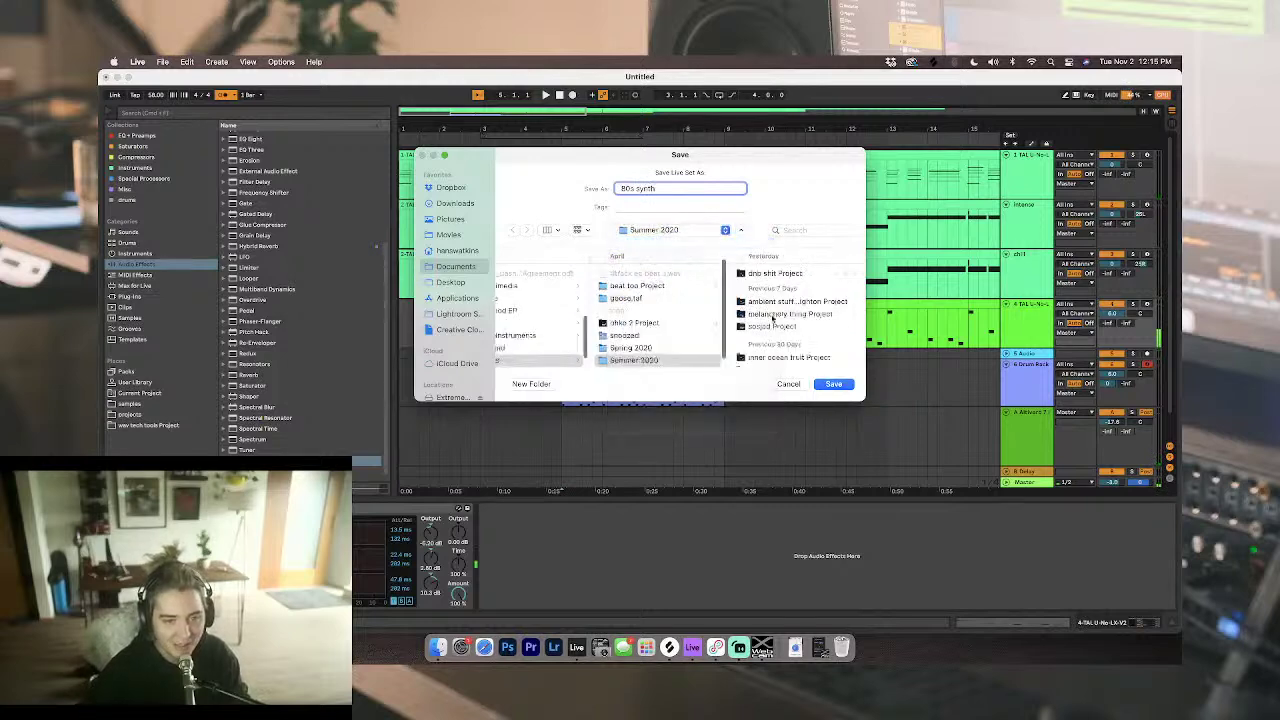
click(835, 385)
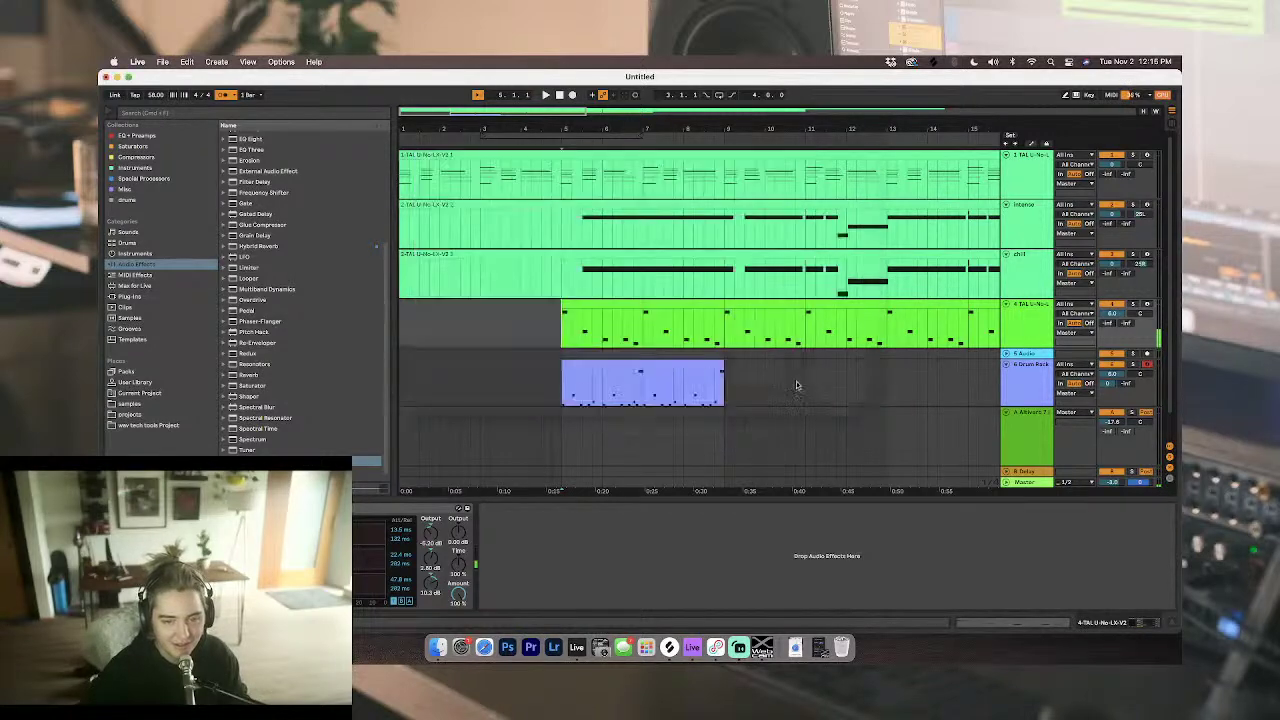
Step: Play the arrangement from bar 1 and select the first TAL-U-No-LX track
click(564, 338)
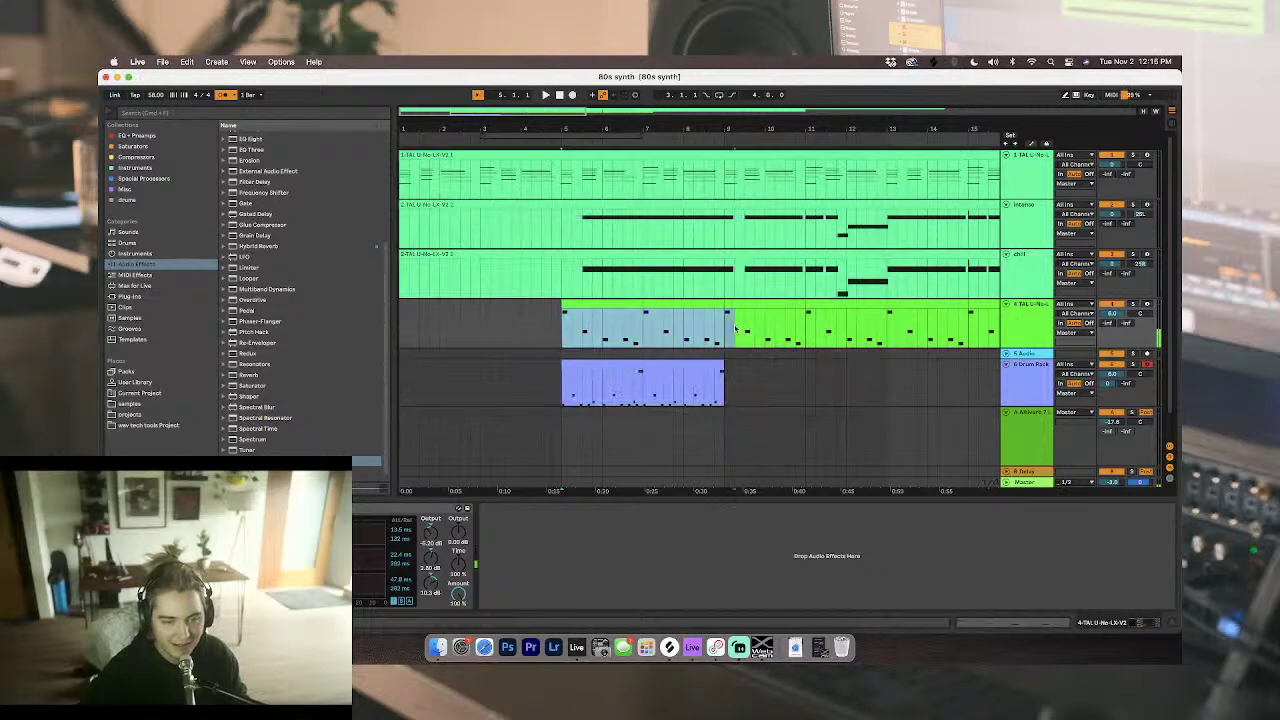
click(559, 330)
scroll(559, 330, down, 1)
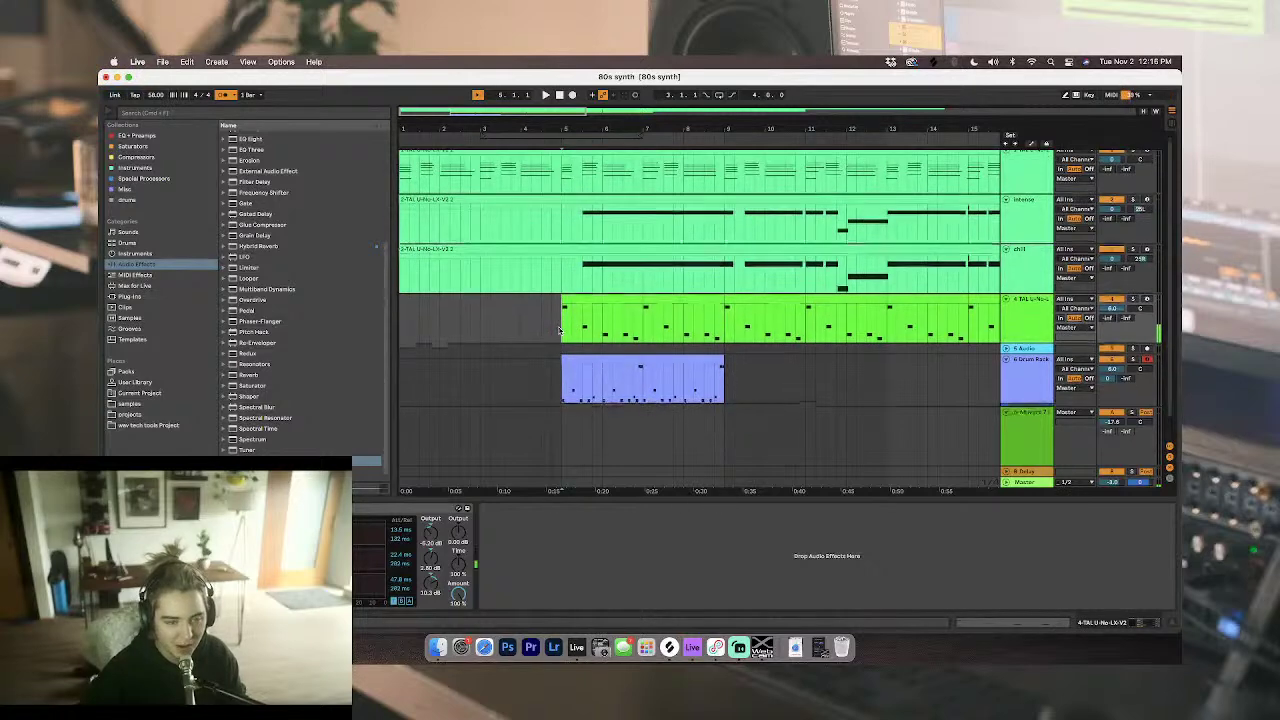
click(404, 323)
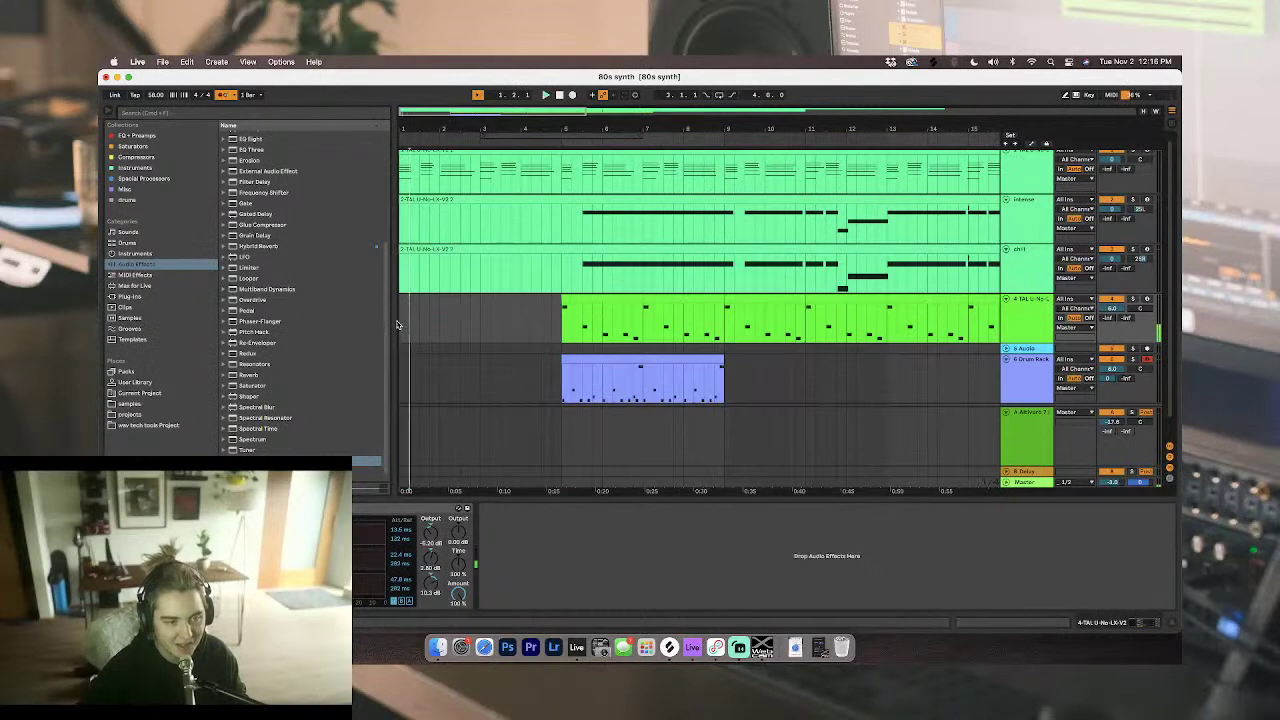
scroll(400, 324, up, 1)
click(1020, 175)
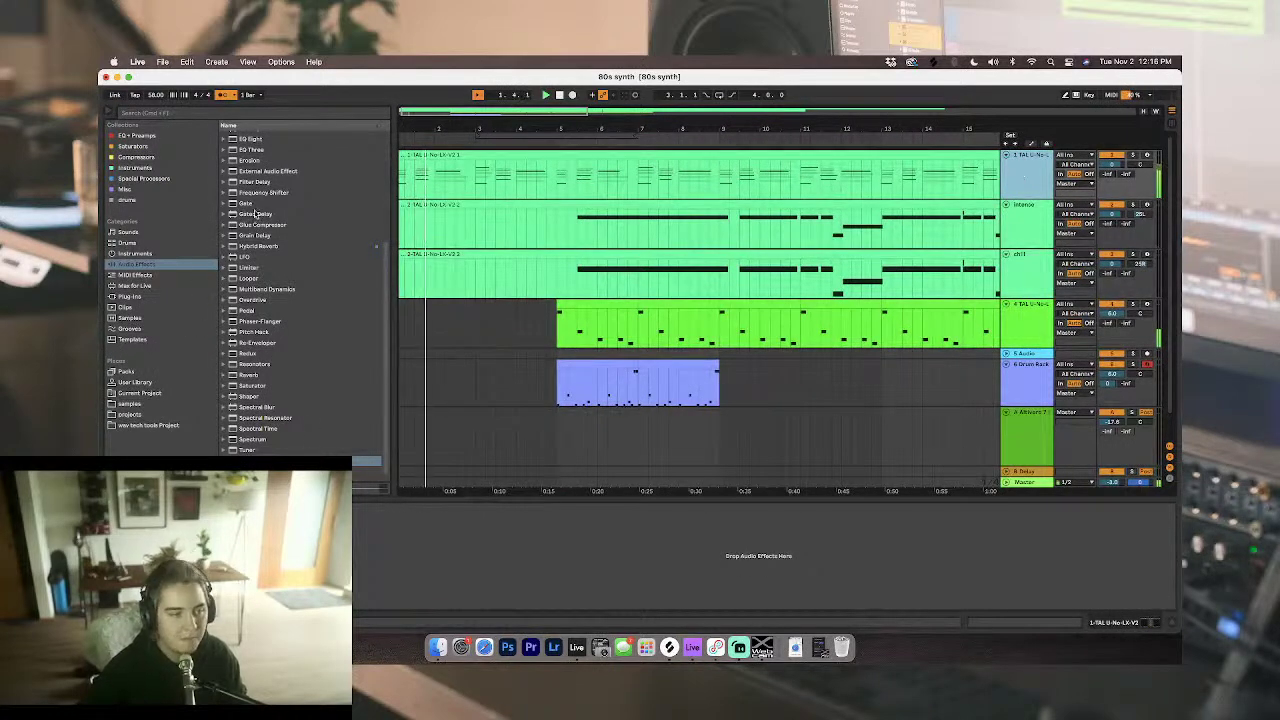
click(250, 139)
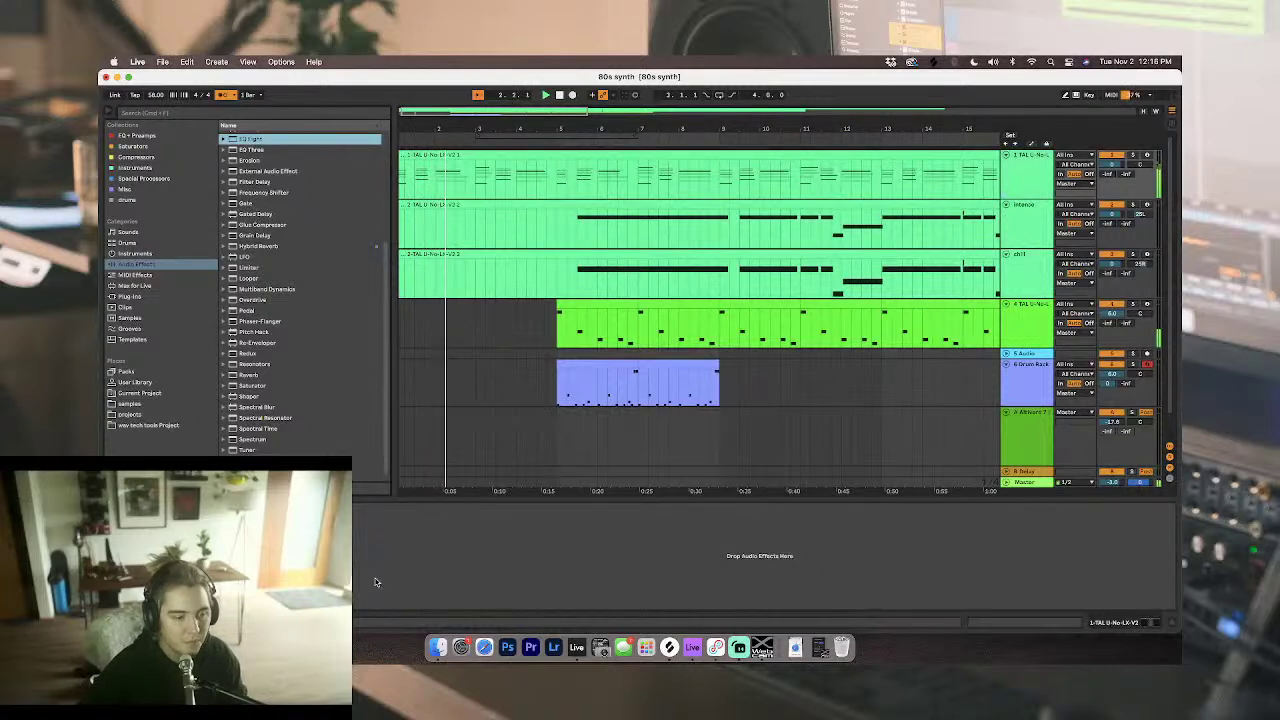
drag(374, 577, 378, 572)
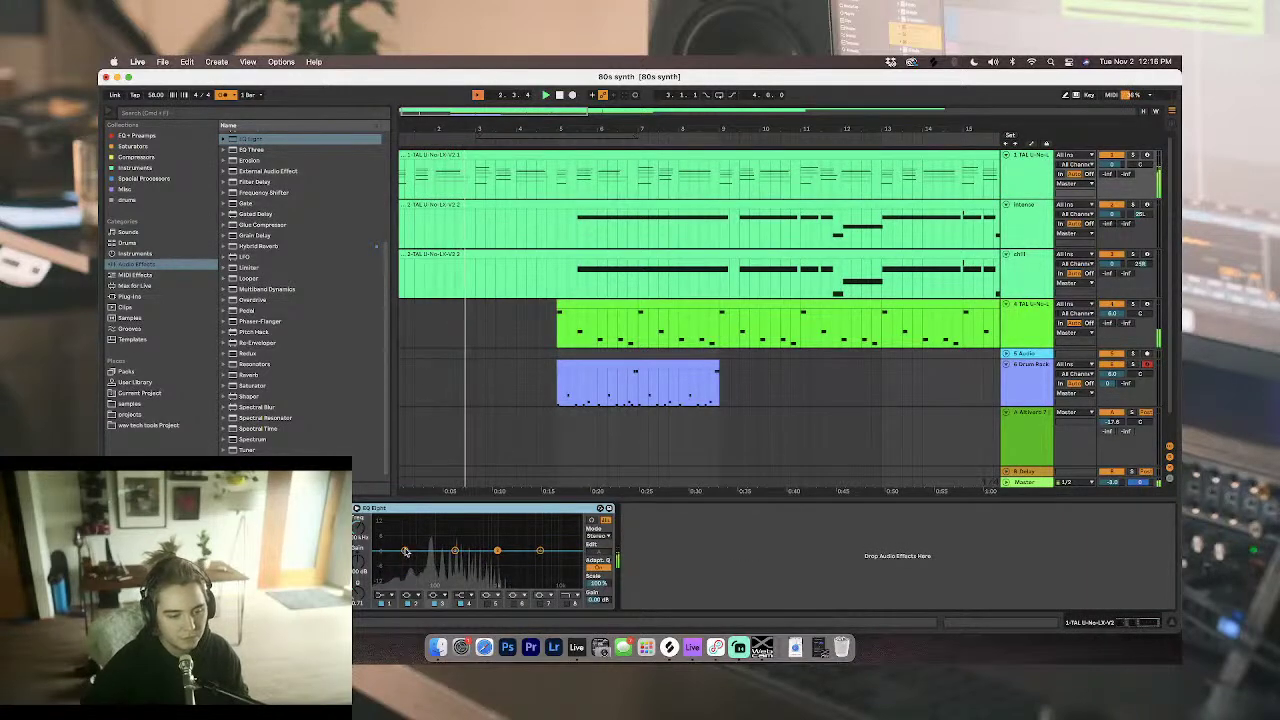
key(Delete)
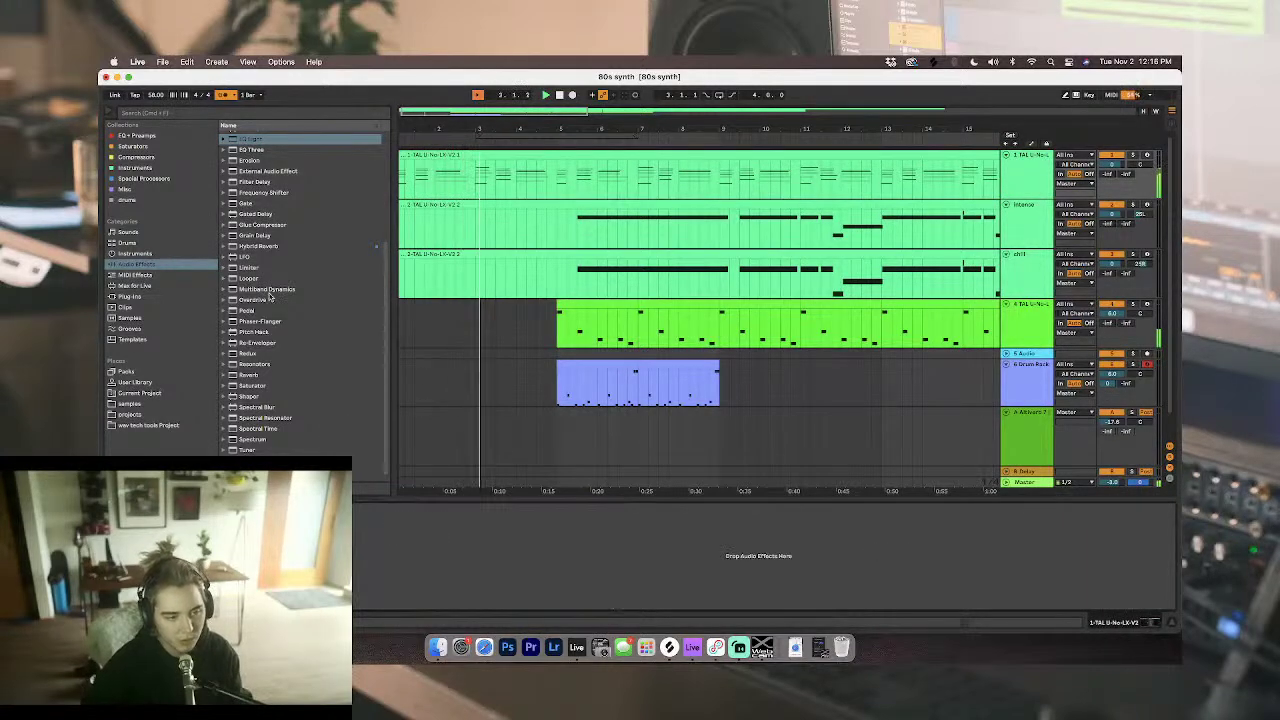
Step: Add Pro-Q 3 from the EQ + Preamps collection to the first TAL-U-No-LX track and play it back
scroll(249, 181, up, 3)
click(249, 180)
click(252, 221)
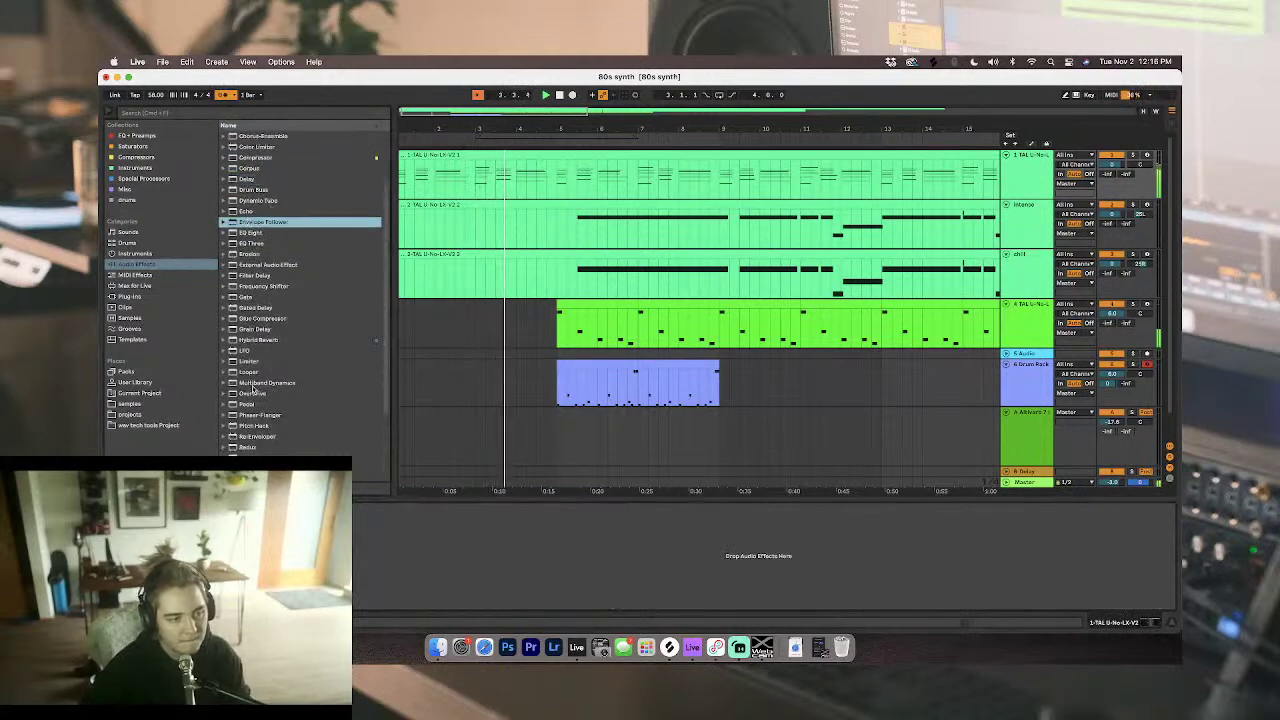
scroll(253, 390, up, 1)
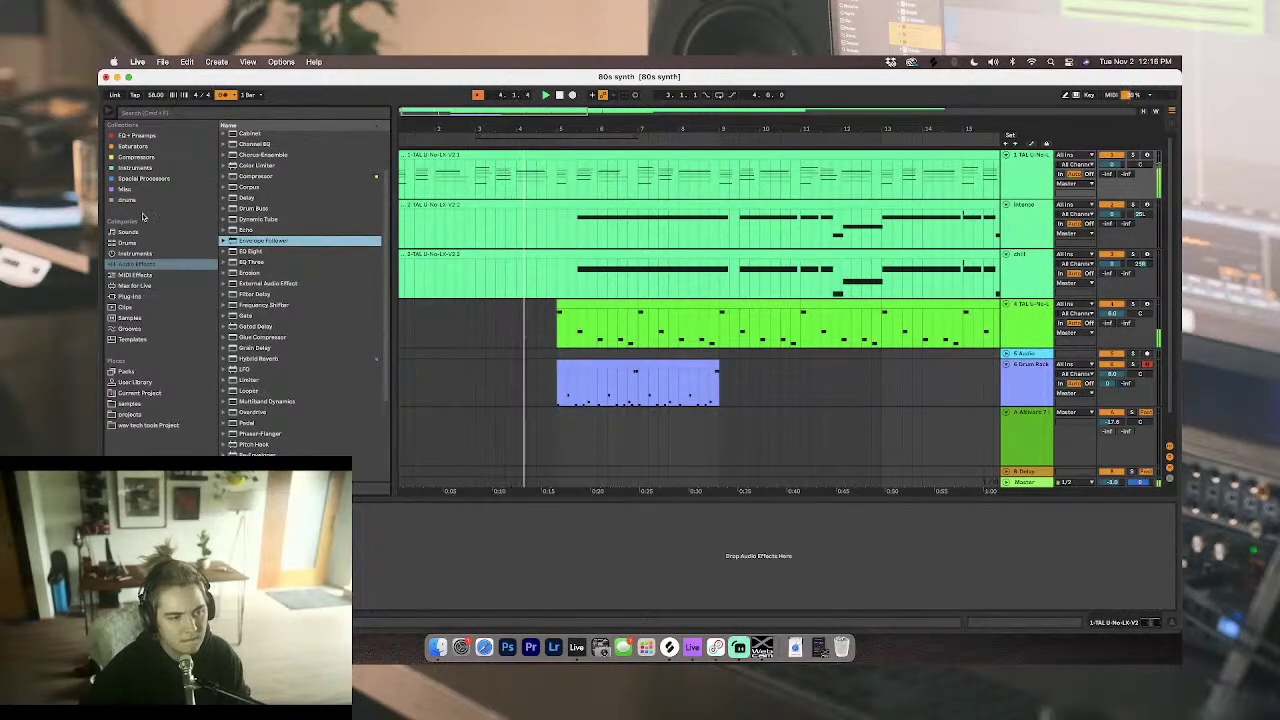
click(136, 136)
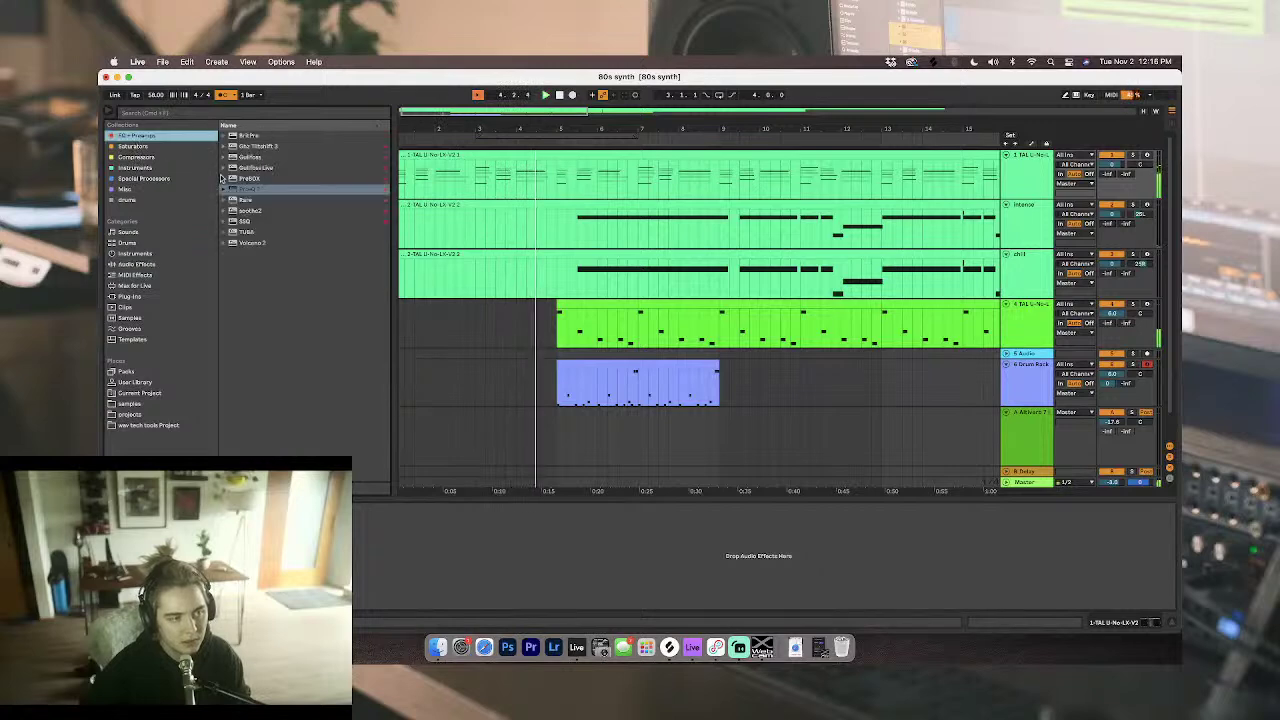
click(247, 190)
drag(249, 190, 605, 185)
key(space)
key(space)
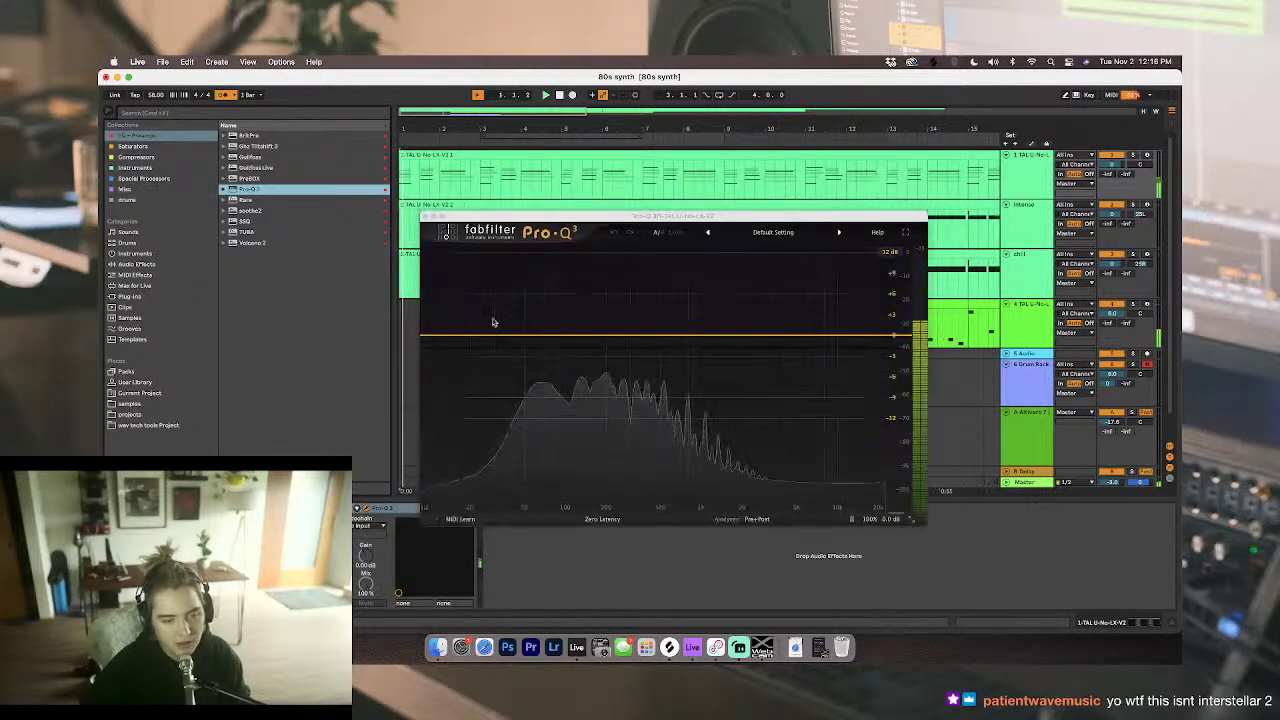
Step: Shape the first synth track in Pro-Q 3 with a low cut, a bell dip of about 1.8 dB near 78 Hz and a flat bell near 243 Hz
drag(424, 336, 563, 385)
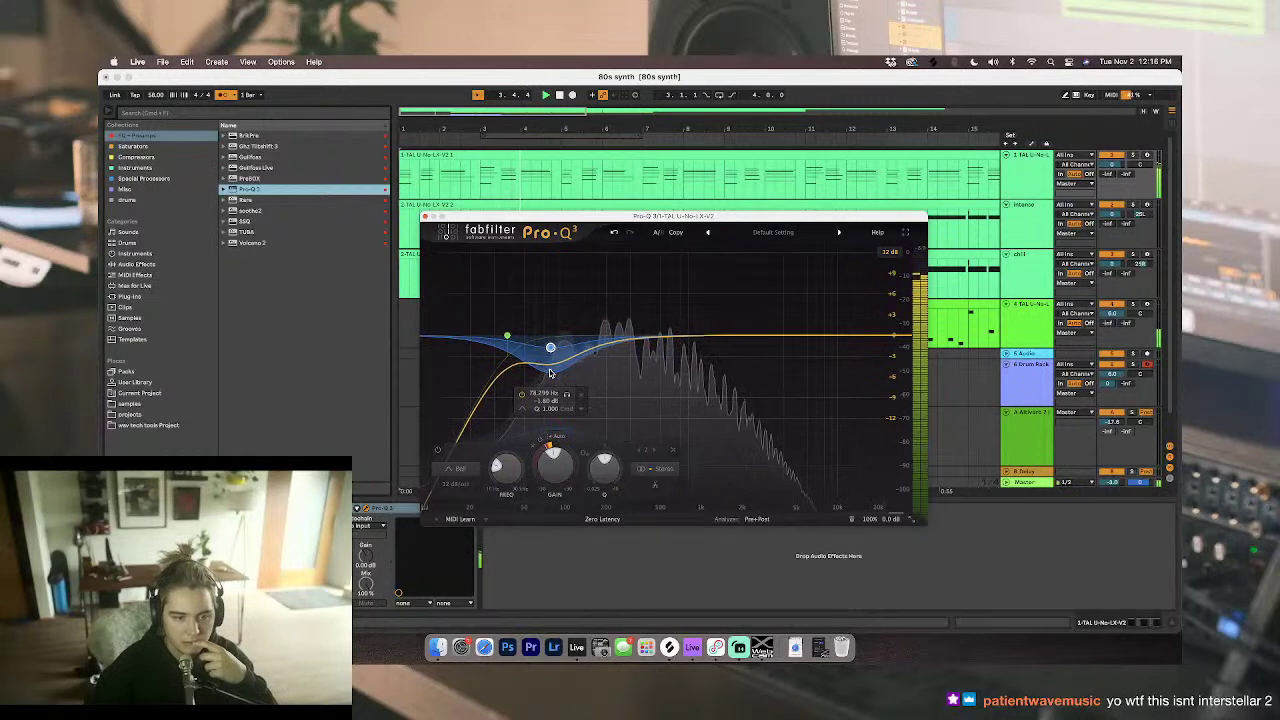
drag(622, 337, 631, 371)
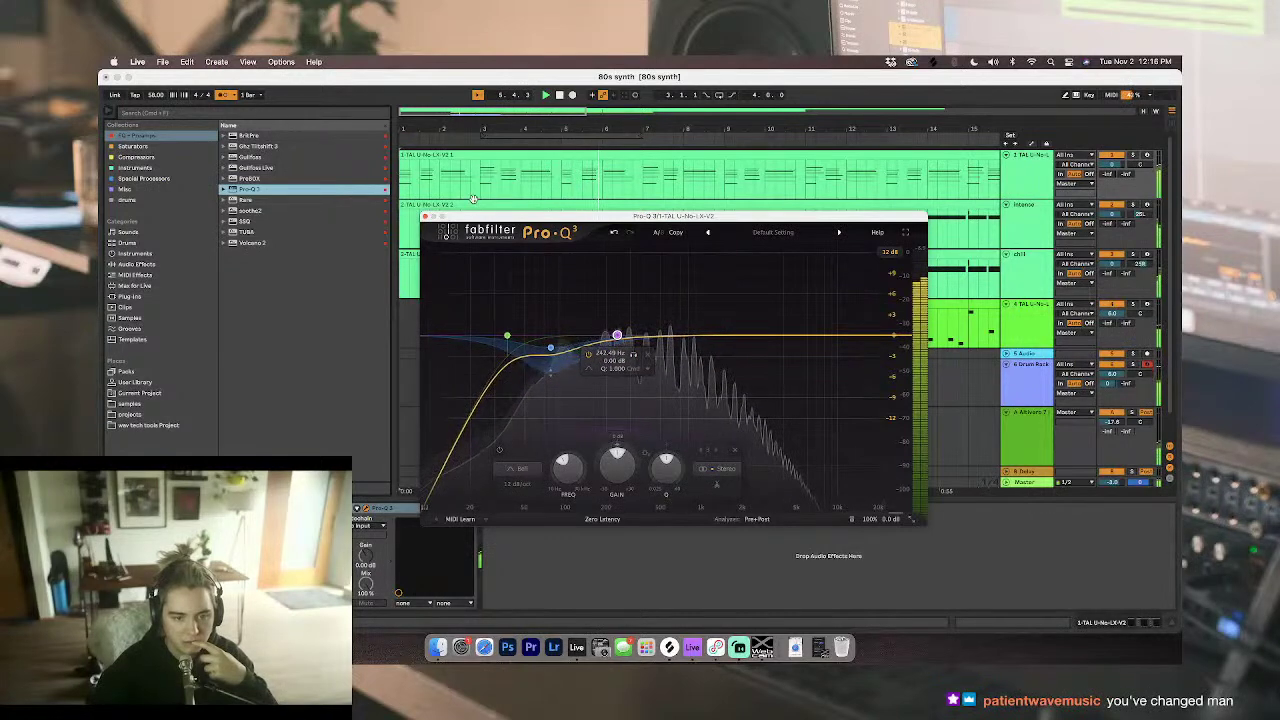
click(426, 217)
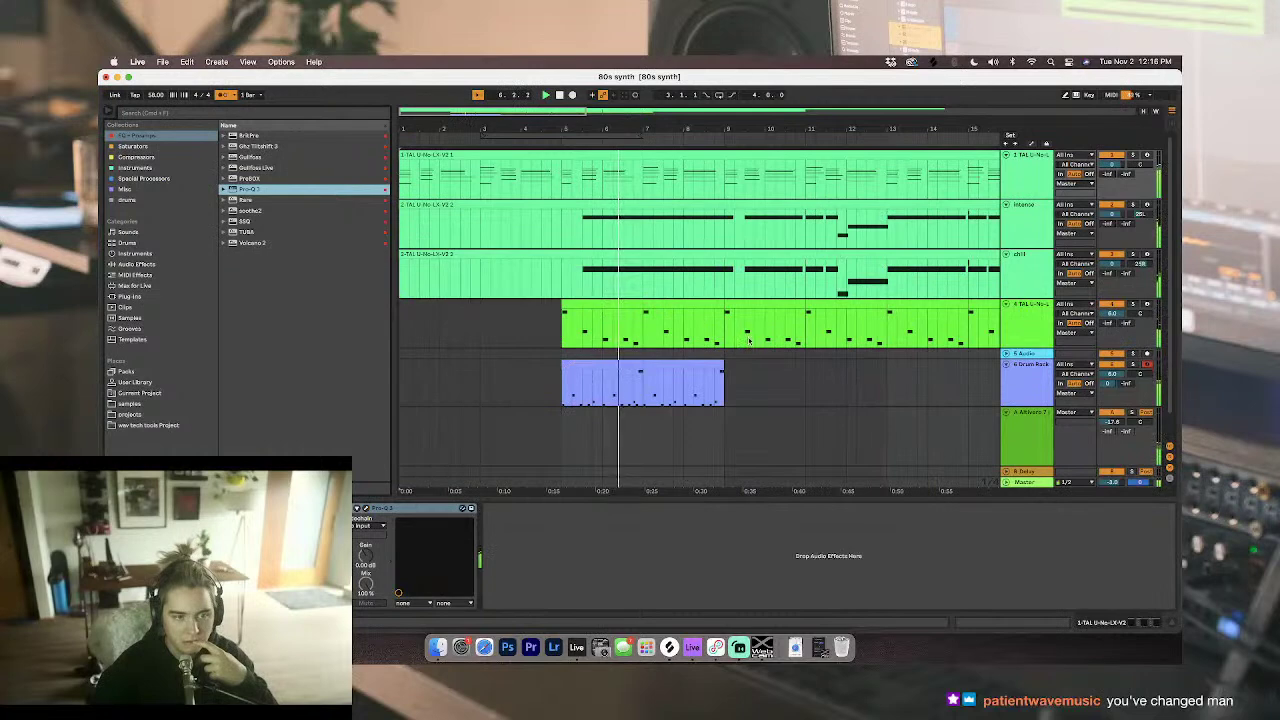
Step: Group the intense and chill tracks and name the group "lead synth"
click(621, 342)
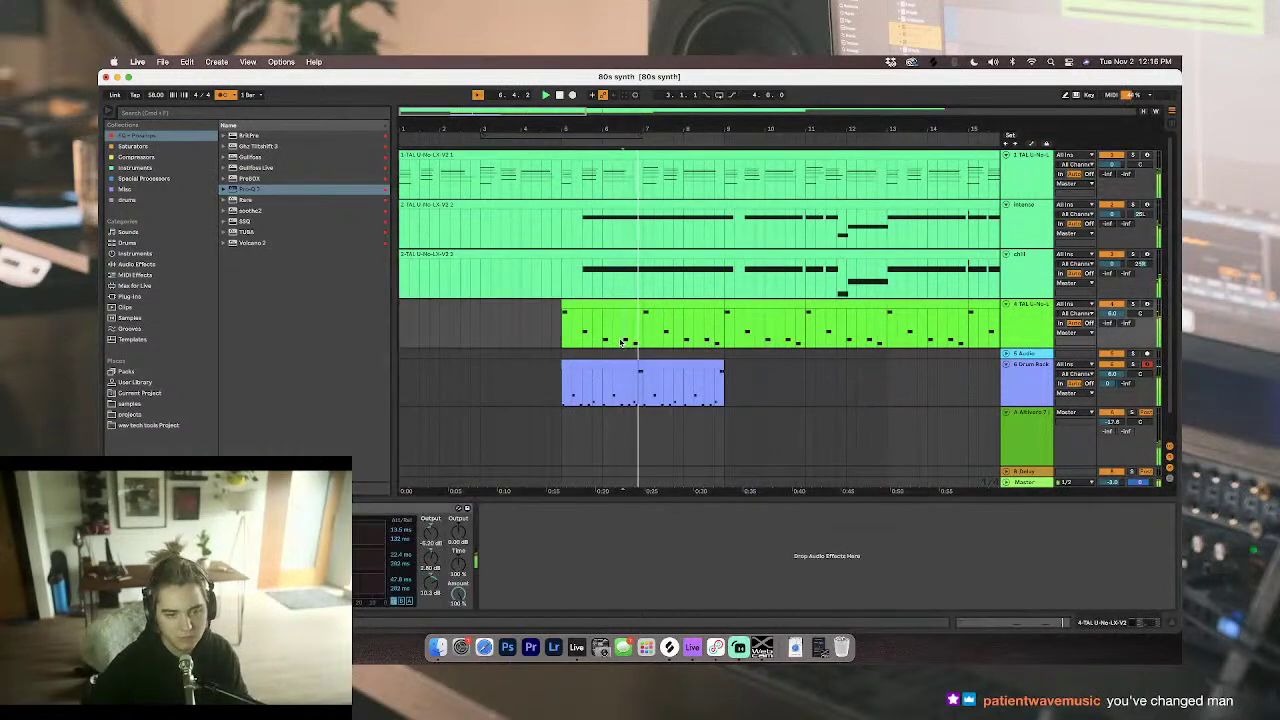
click(621, 304)
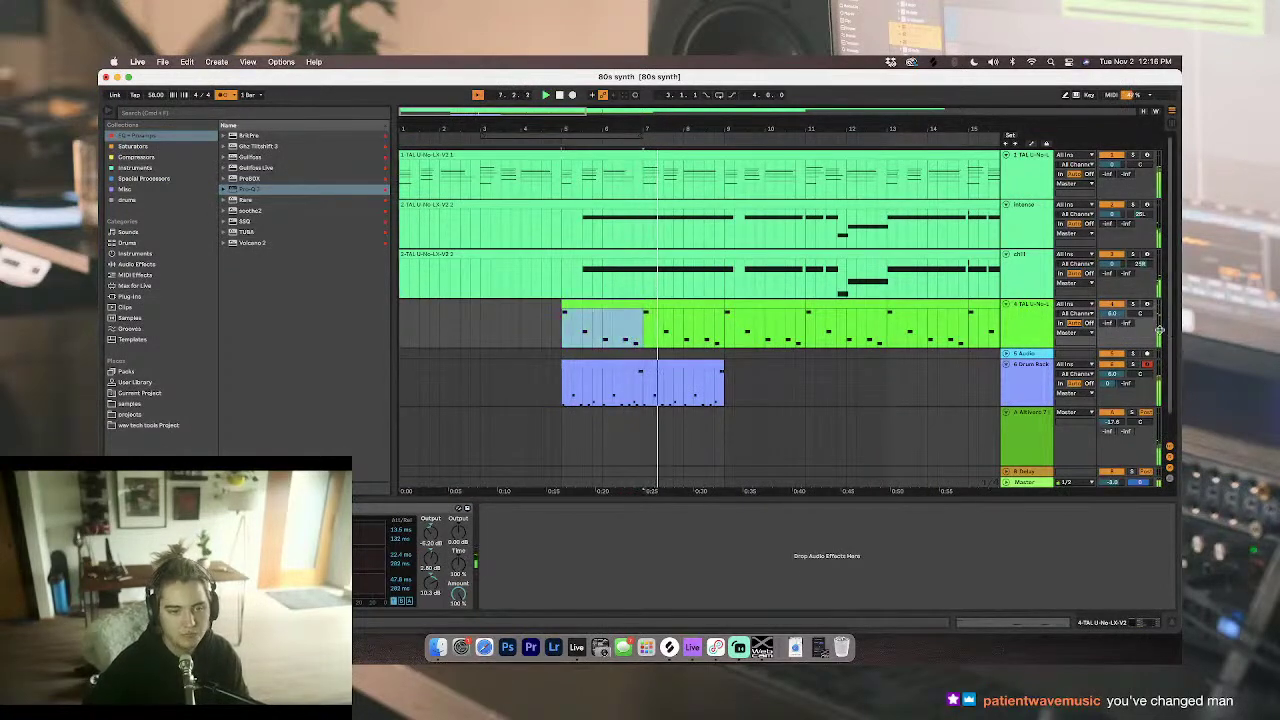
click(1038, 275)
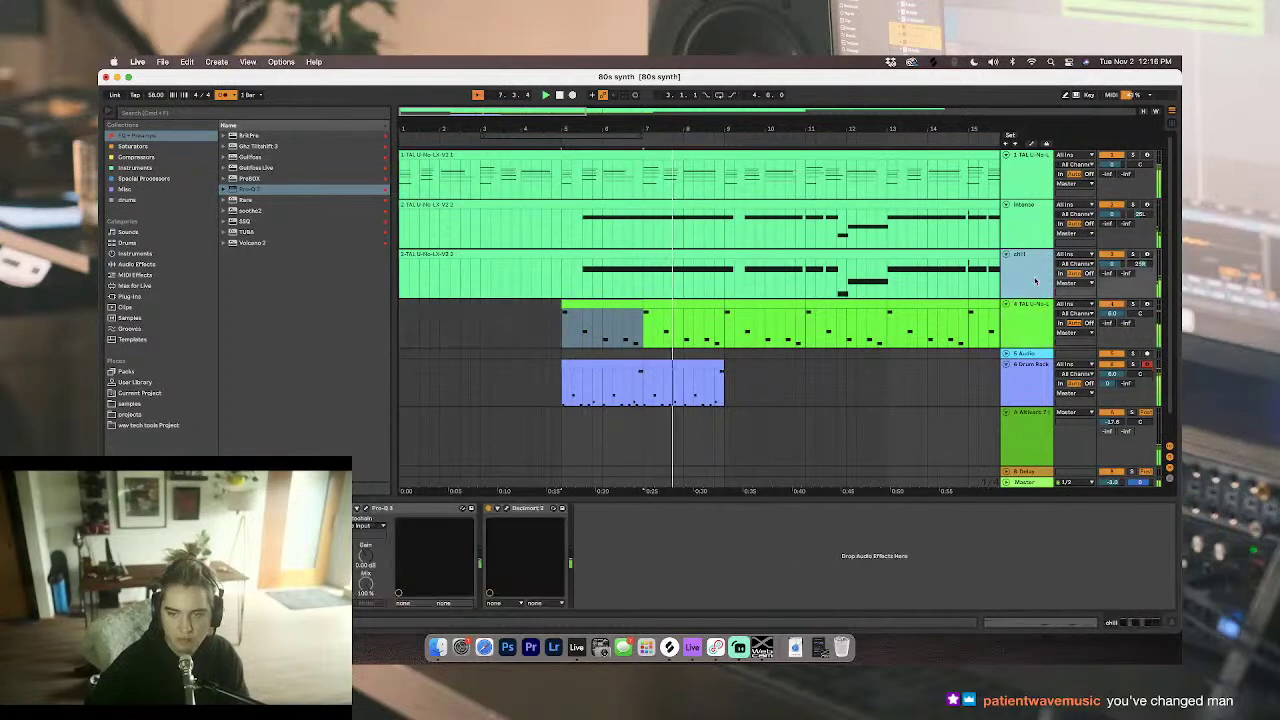
shift+click(1036, 226)
key(super+g)
text(lead synth)
key(Return)
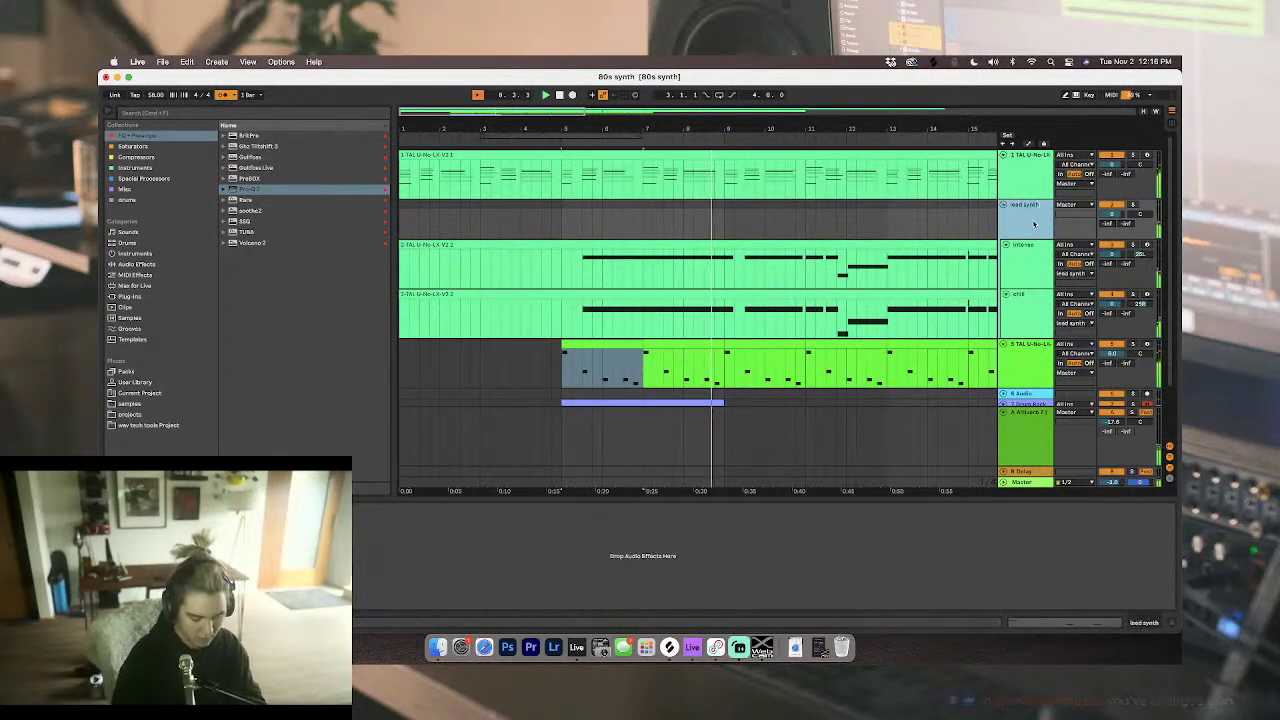
Step: Rename the first TAL-U-No-LX track as "pad"
click(1040, 156)
key(super+r)
text(pad)
key(Return)
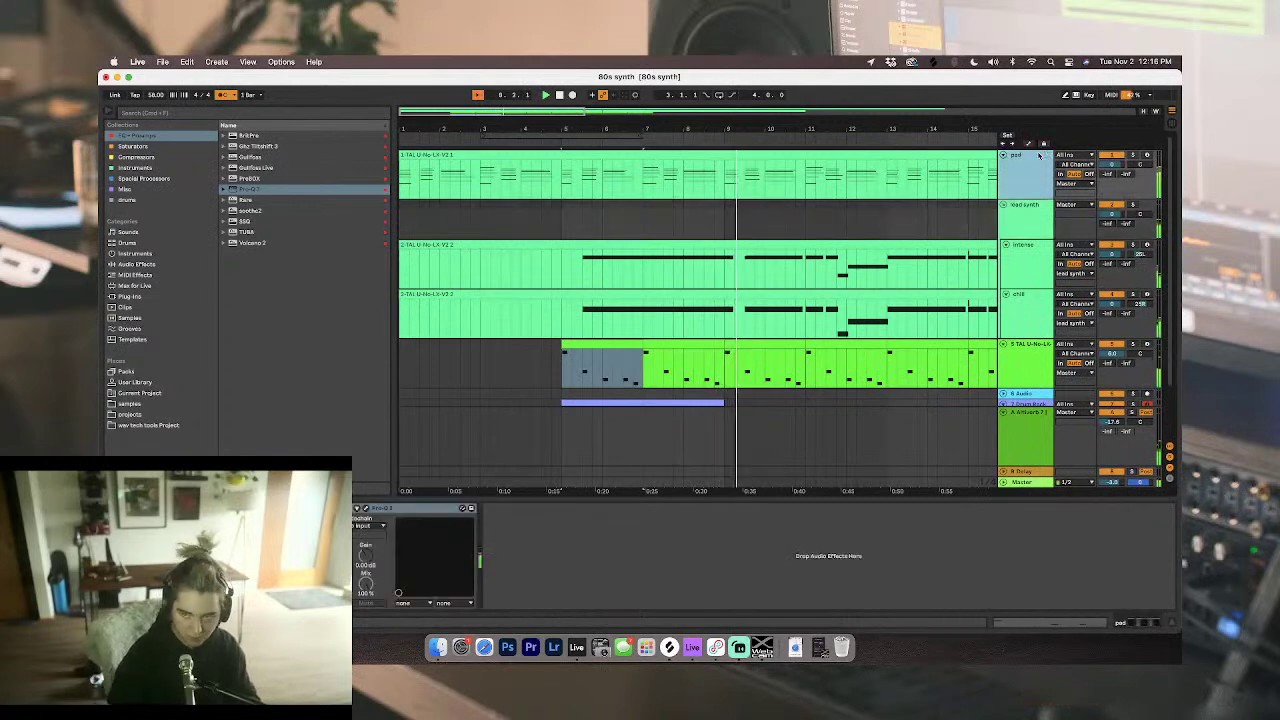
Step: Lock the automation envelopes to the arrangement and delete the pad track
click(1044, 145)
click(1020, 177)
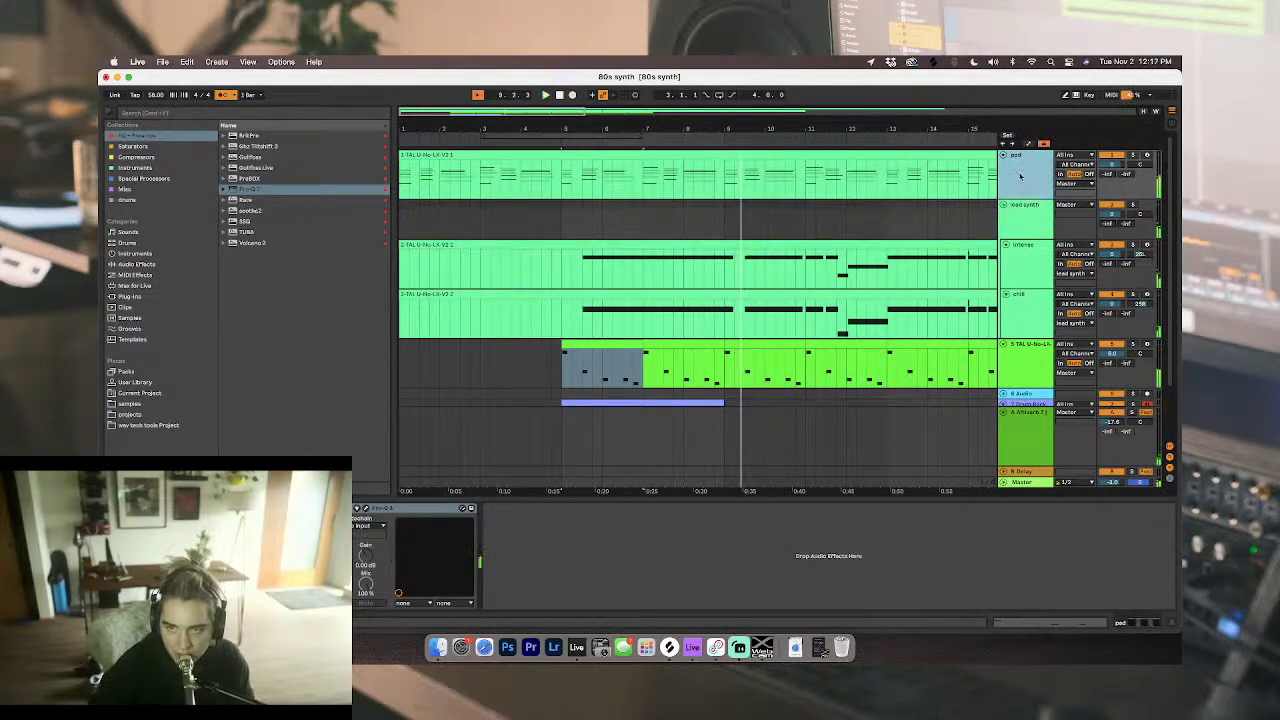
key(Delete)
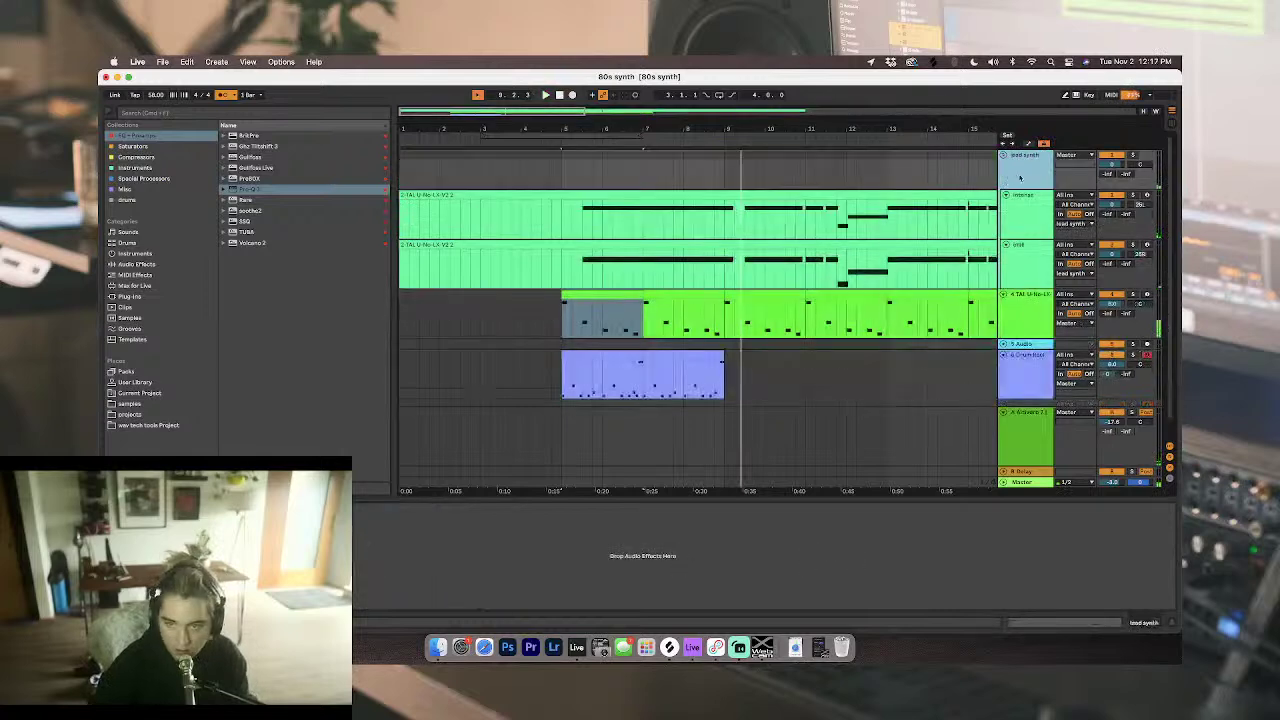
Step: Undo the deletion of the pad track
key(super+z)
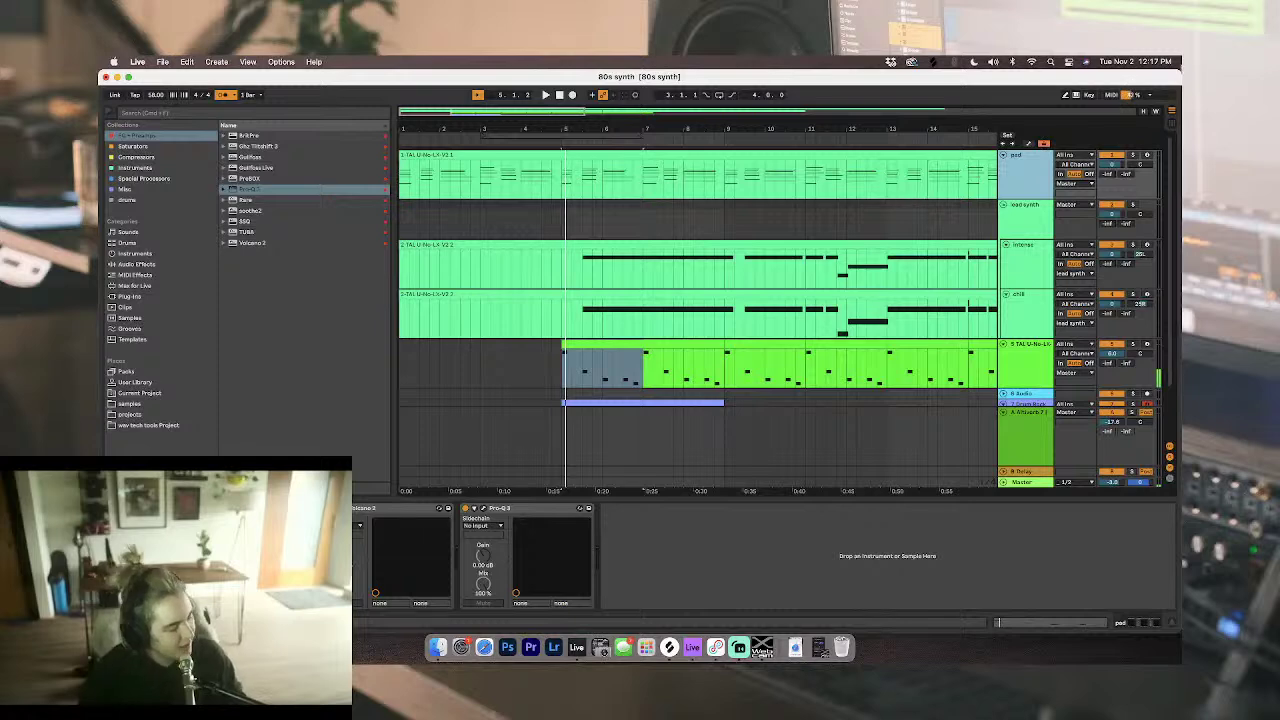
double_click(556, 380)
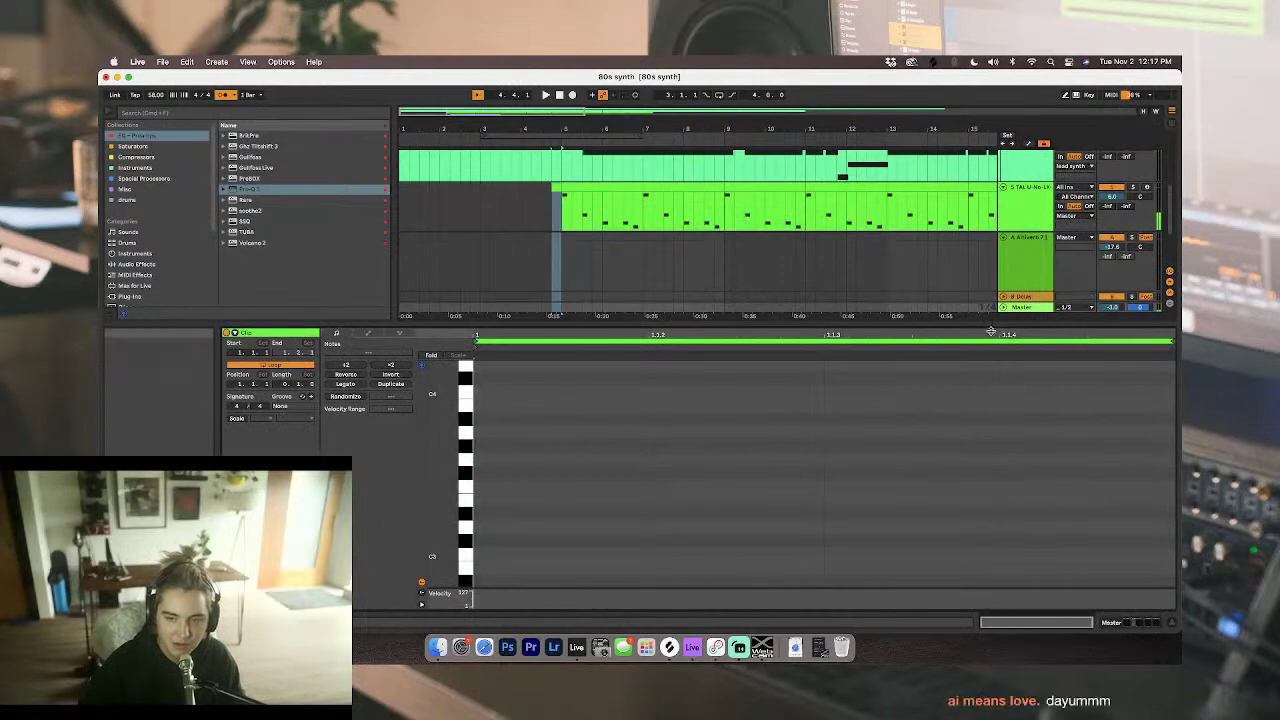
drag(991, 323, 933, 552)
click(596, 443)
drag(553, 342, 555, 345)
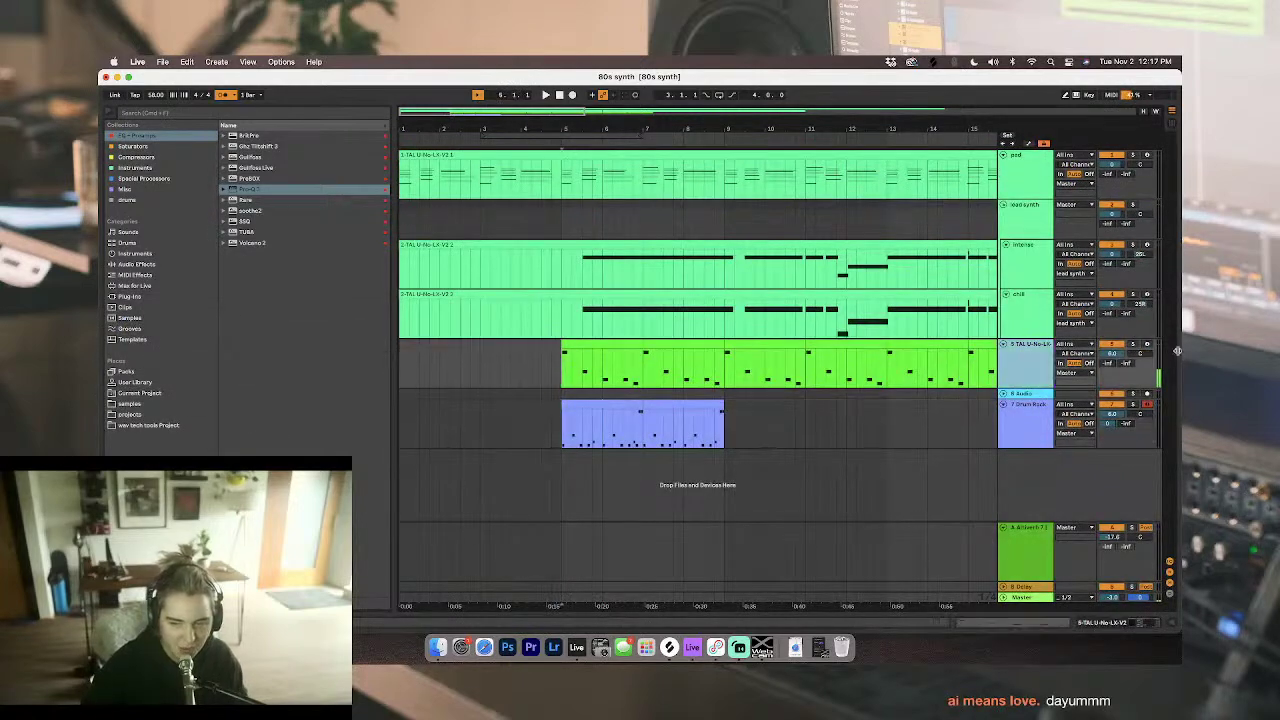
Step: Go through the chill, intense and lead synth tracks and play the arrangement from bar 5
click(1030, 314)
click(1031, 266)
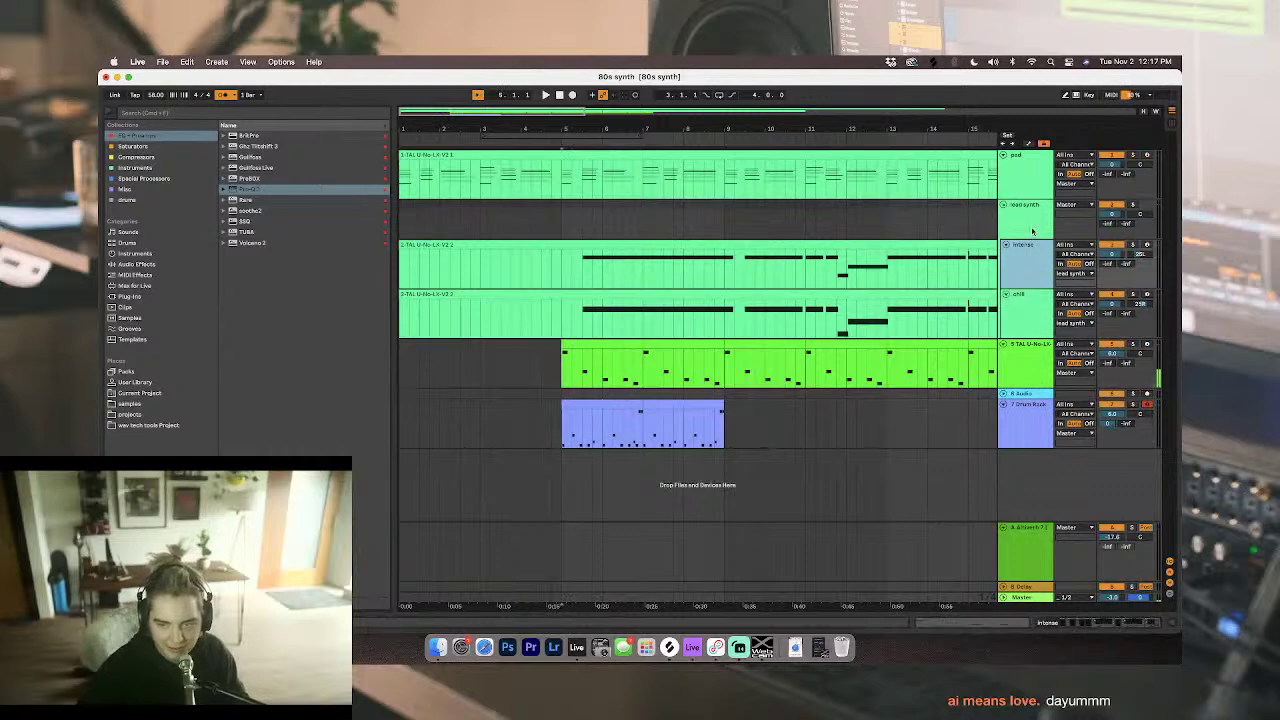
click(1032, 228)
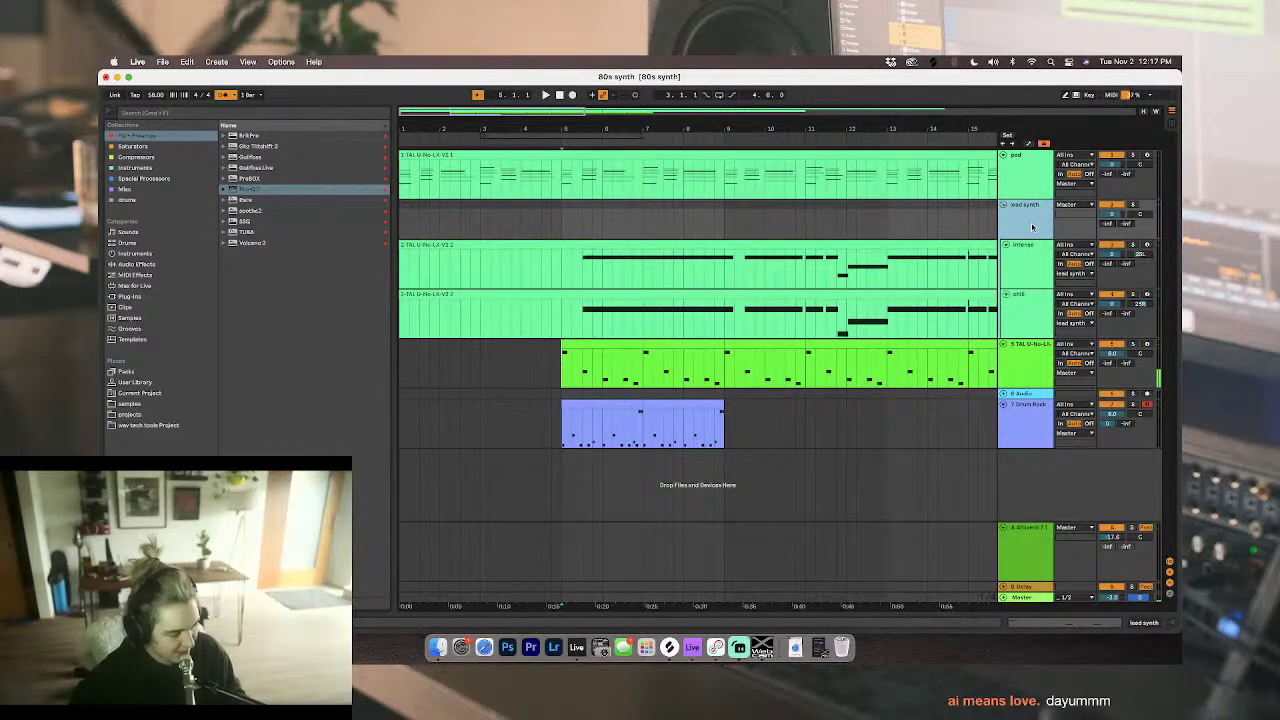
key(space)
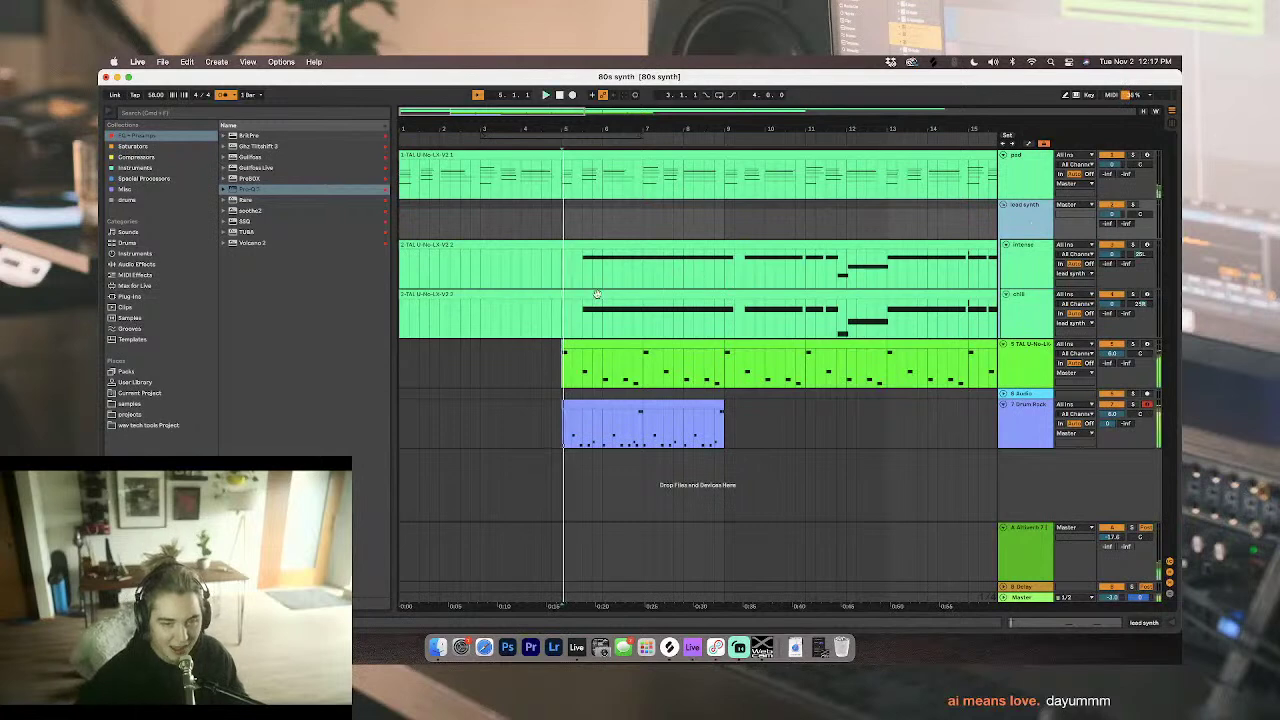
Step: Solo the bright green TAL-U-No-LX track 5 and restart playback from bar 5
click(1077, 358)
click(1133, 344)
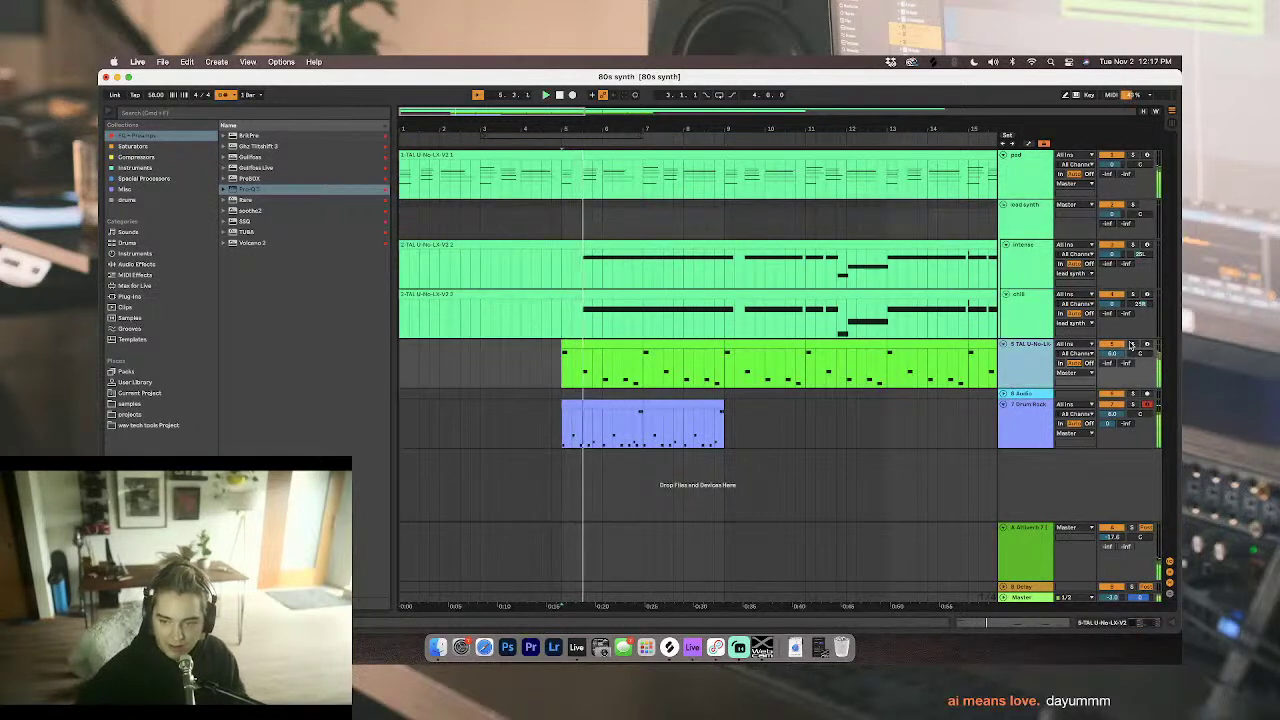
key(space)
key(space)
key(space)
key(space)
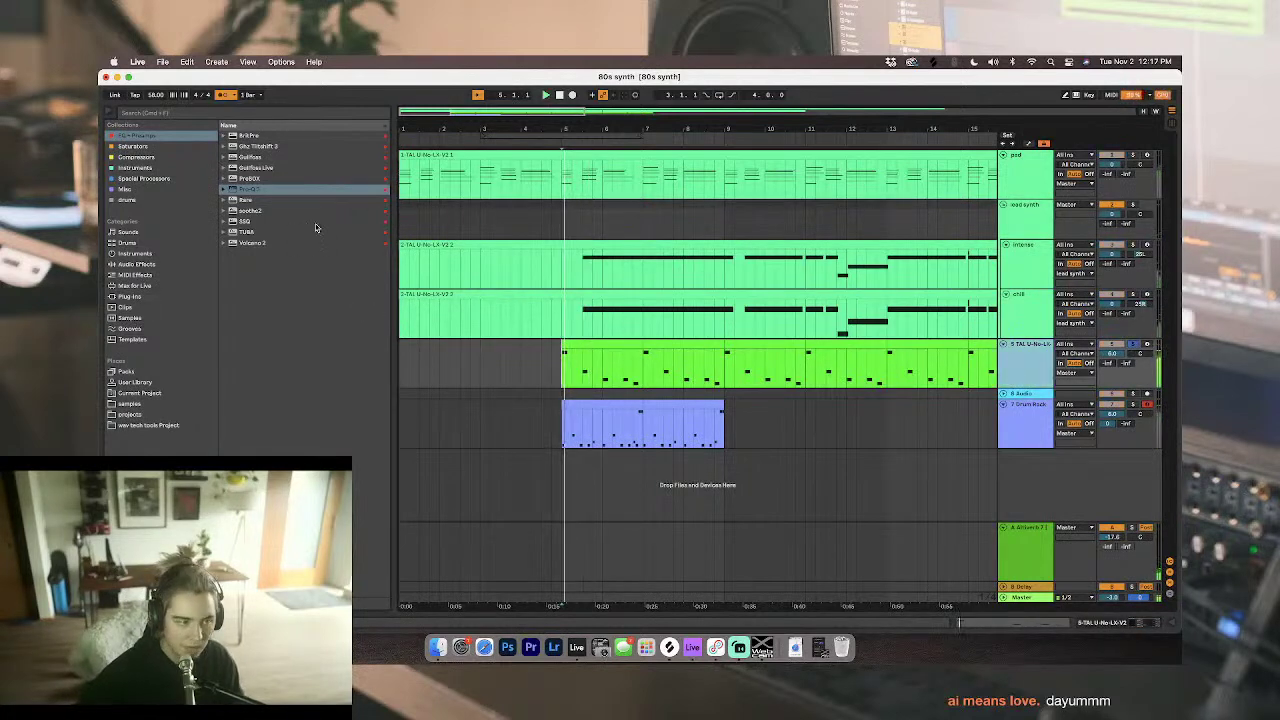
Step: Add MicroShift from the Special Processors collection to the end of track 5's device chain and play the track
click(148, 178)
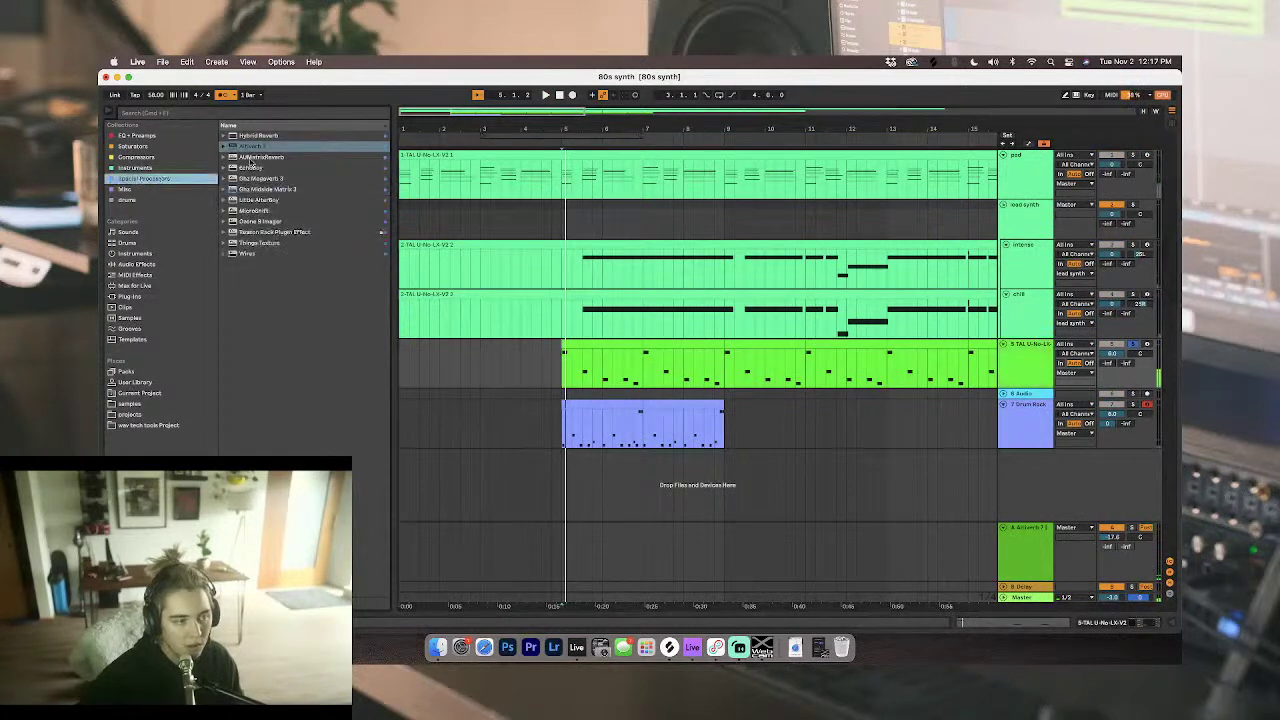
click(258, 211)
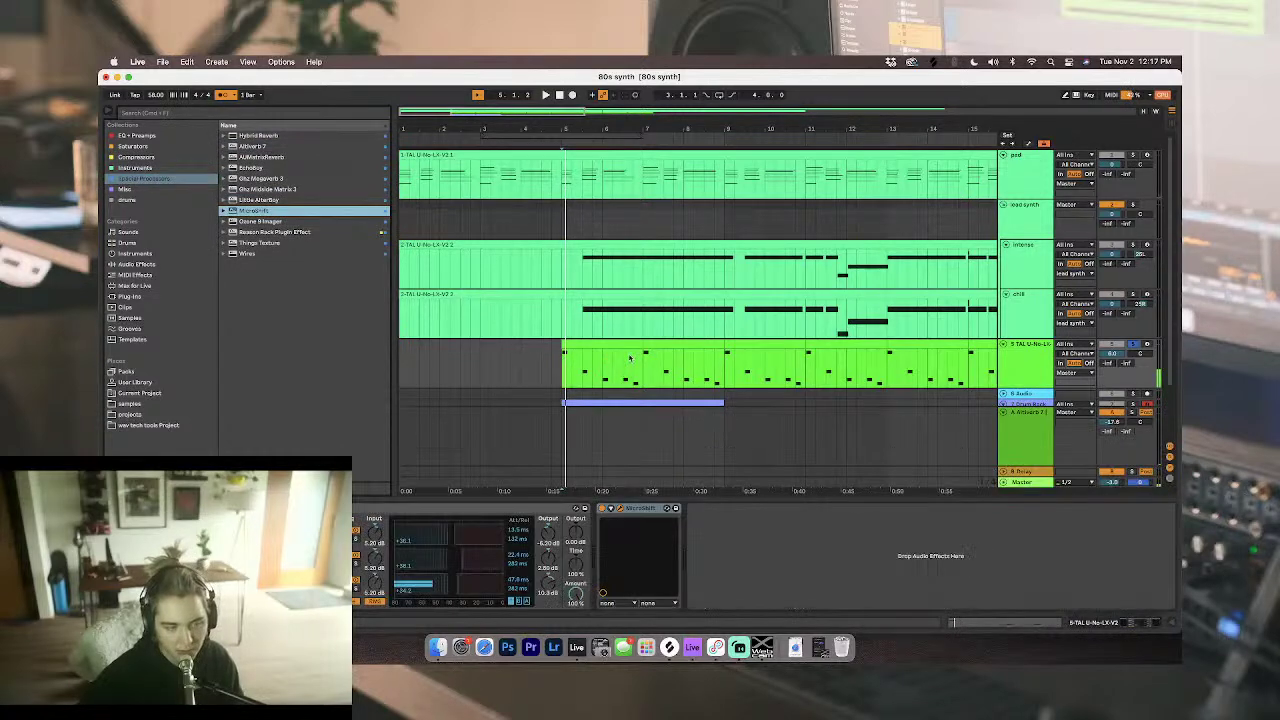
key(space)
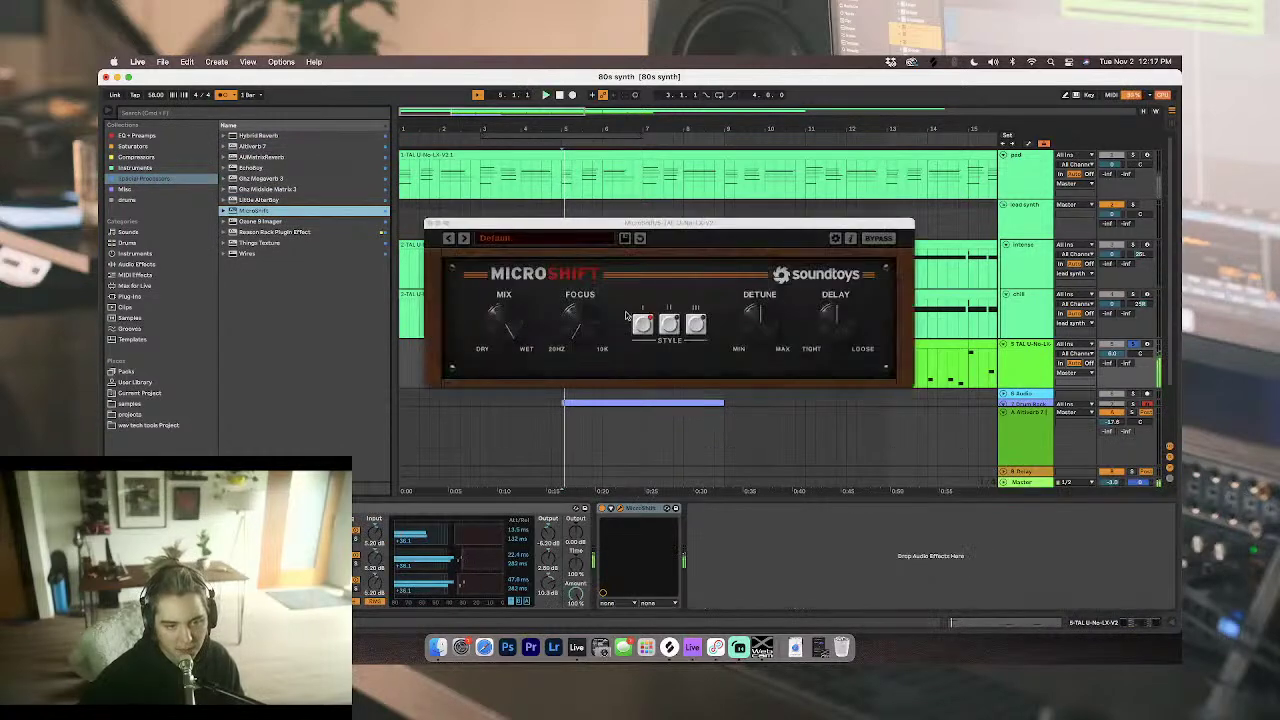
Step: Lower the MicroShift mix, switch it to style II while listening, and close the plug-in window
drag(510, 322, 508, 411)
key(space)
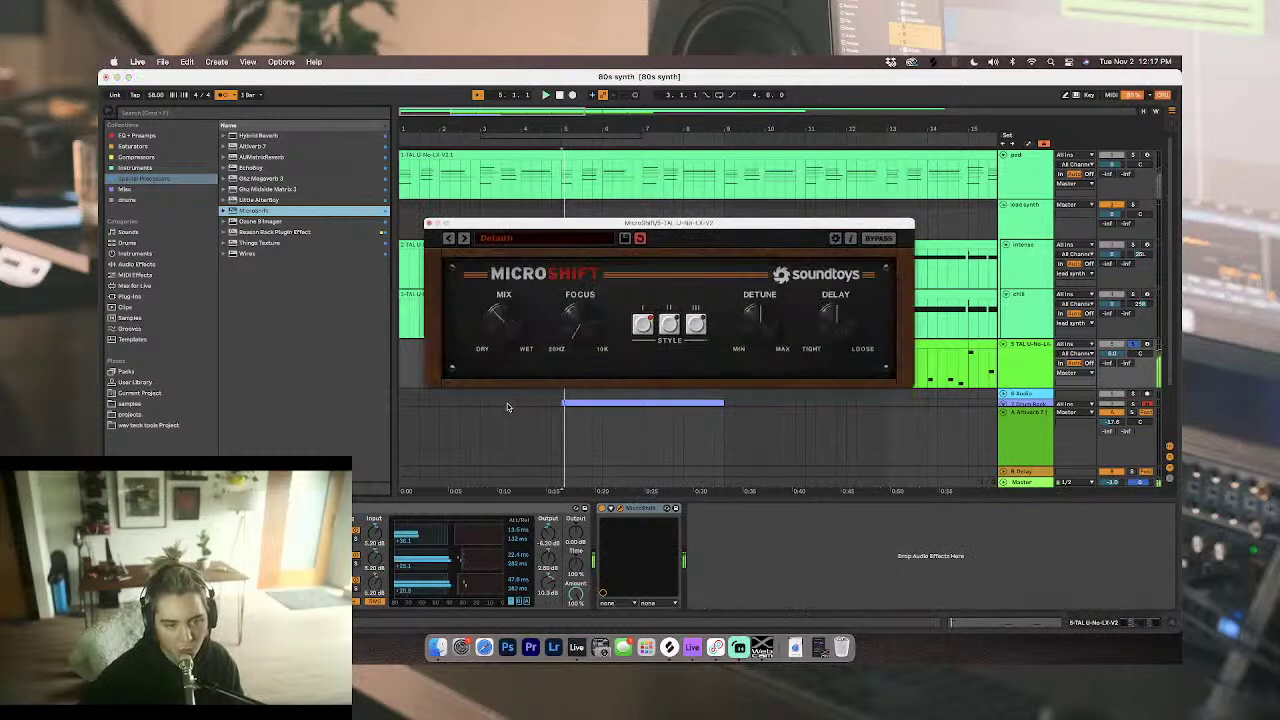
click(669, 321)
key(space)
key(space)
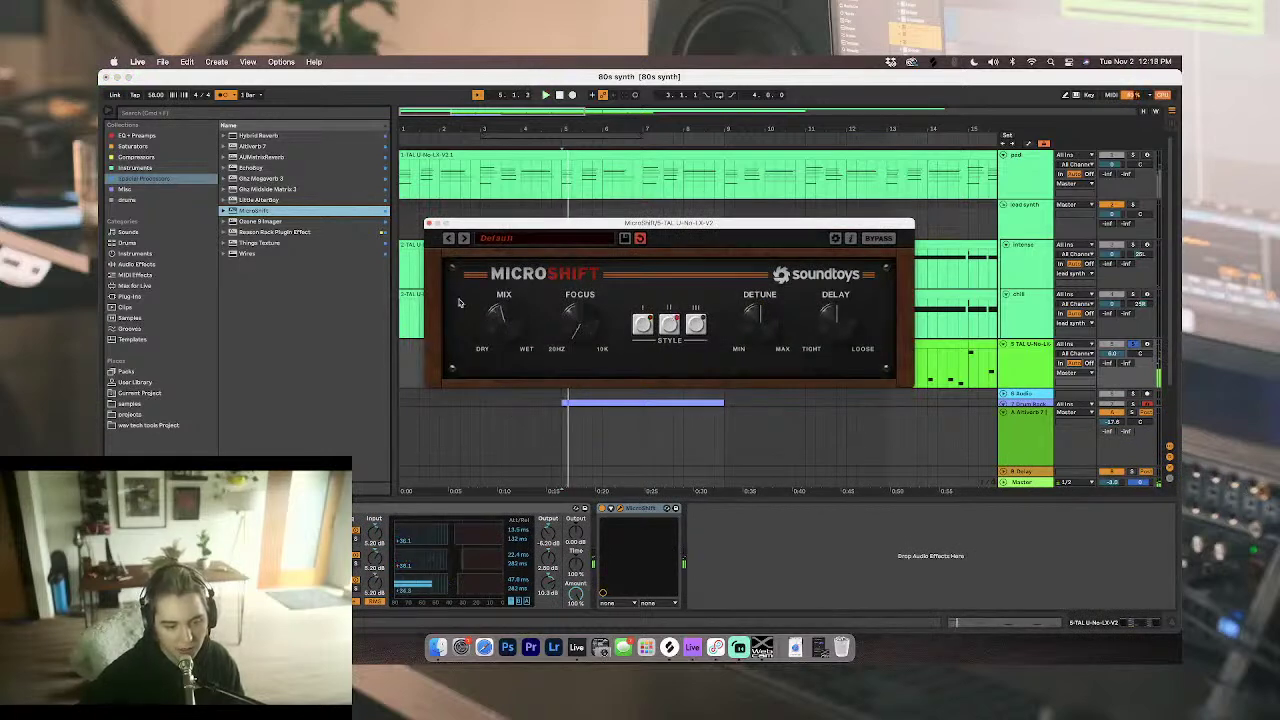
click(428, 223)
Step: Unsolo TAL-U-No-LX track 5 and play the full arrangement from bar 5
click(555, 330)
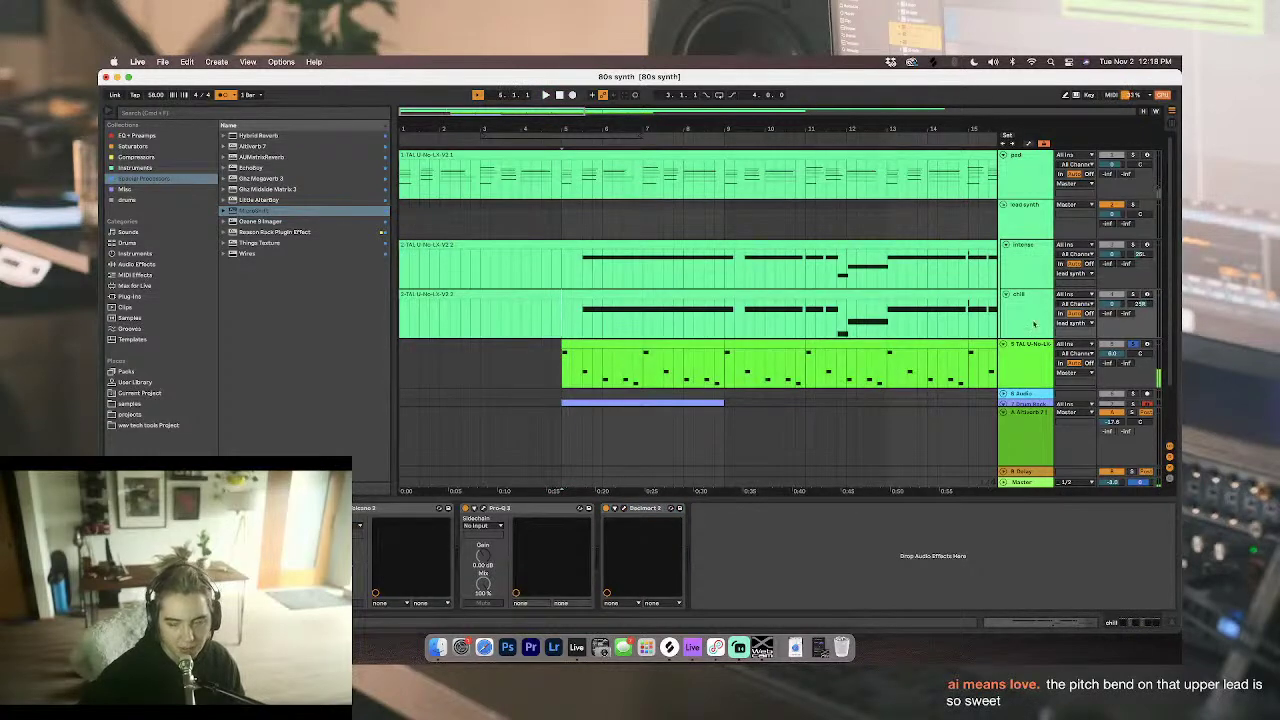
click(1025, 375)
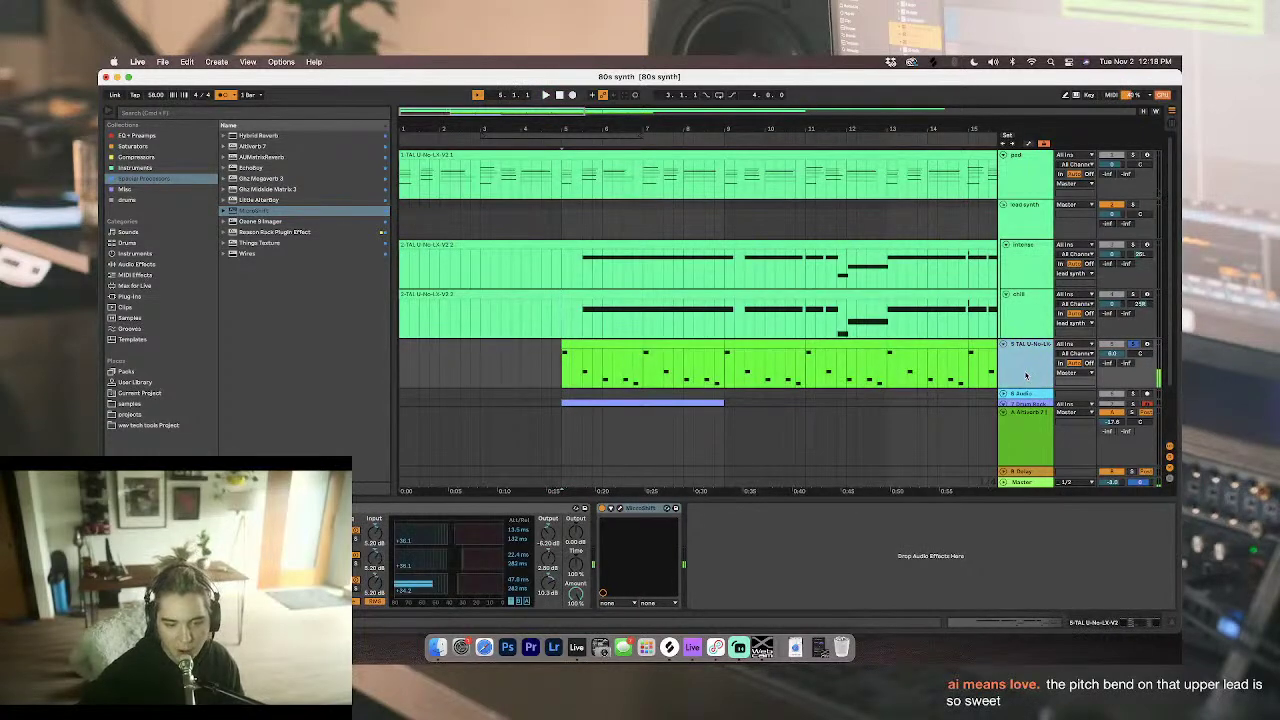
key(space)
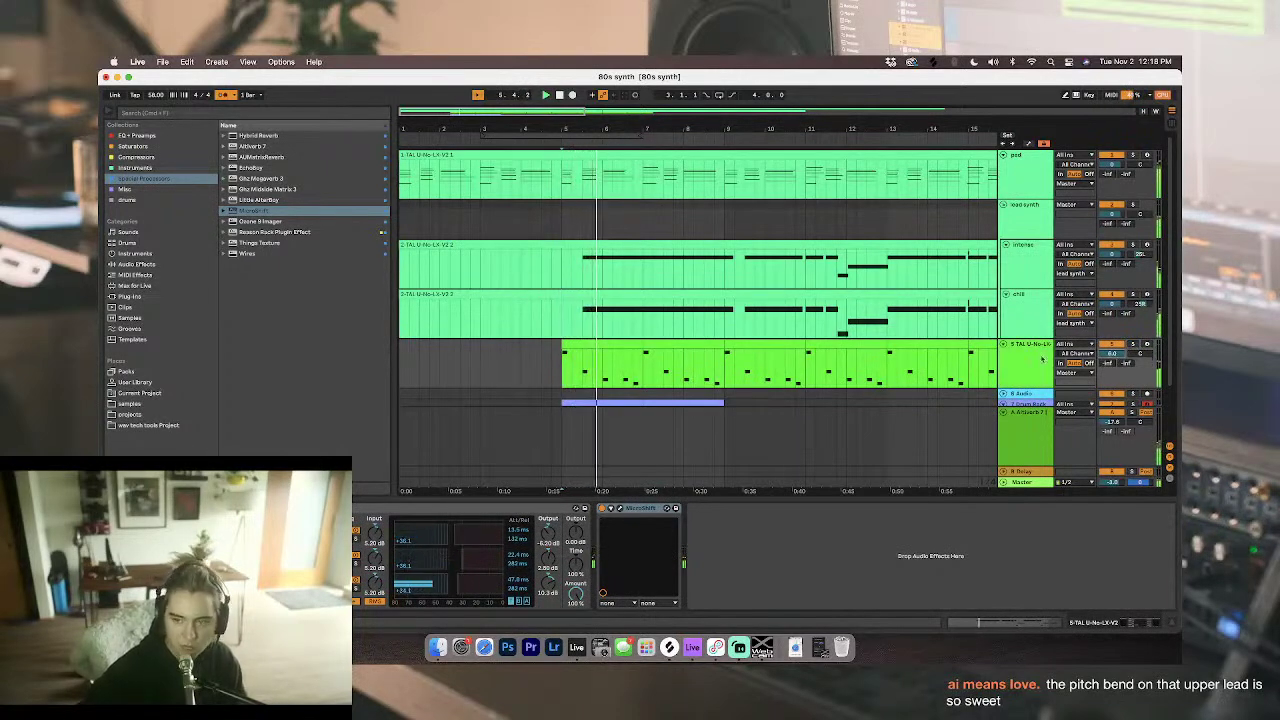
Step: Turn down the volumes of the lead synth group and the pad track during playback
click(1082, 207)
click(1111, 214)
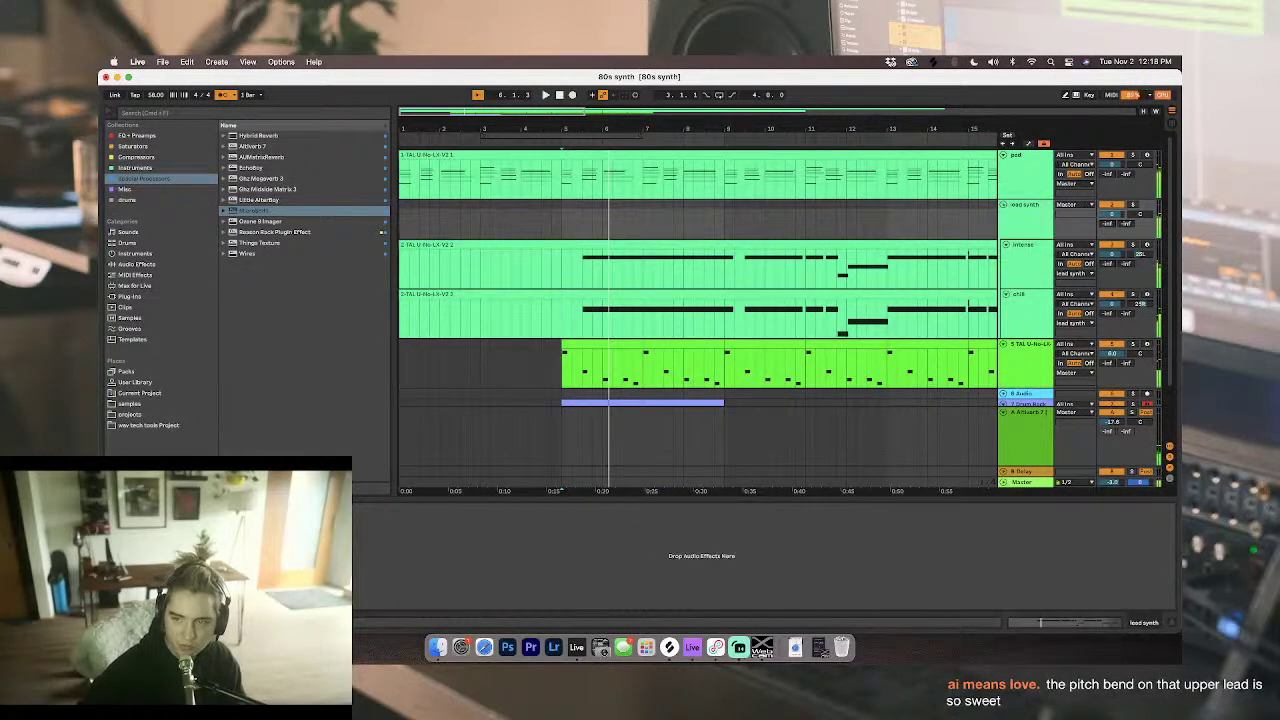
click(1111, 174)
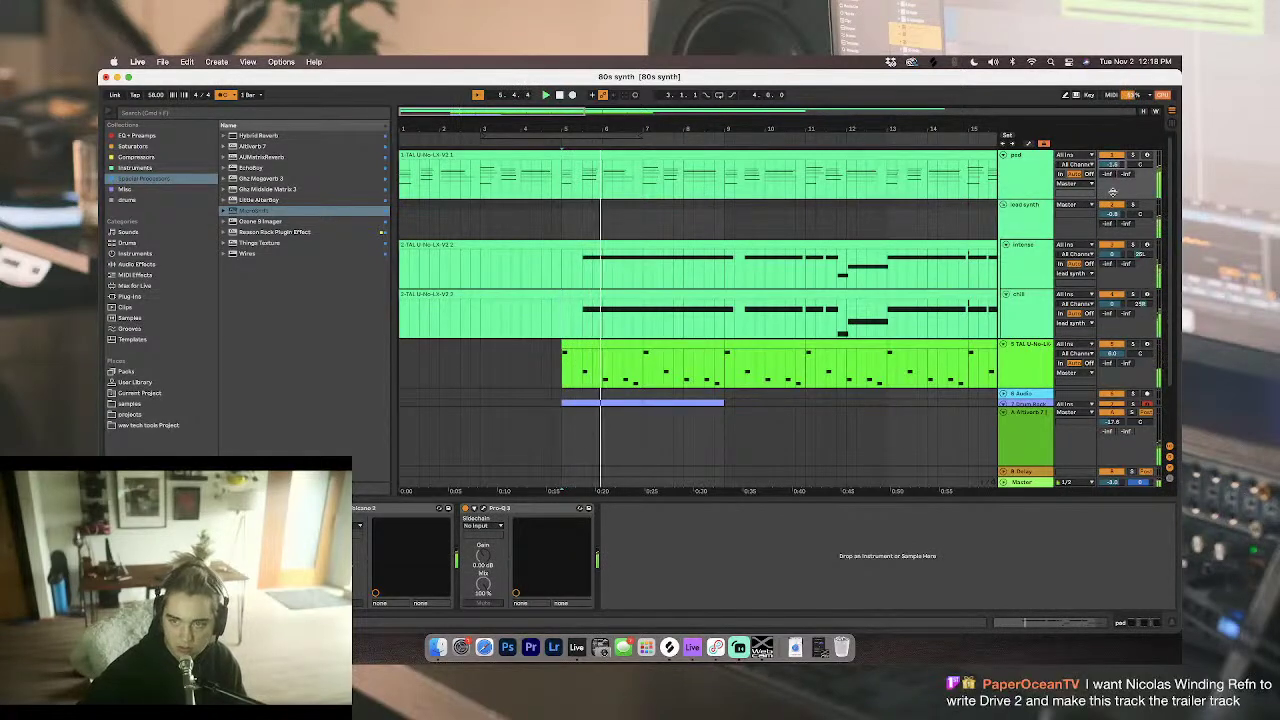
Step: Select all tracks from the pad to the Drum Rack and lower their volumes together
scroll(1060, 280, down, 3)
click(1047, 290)
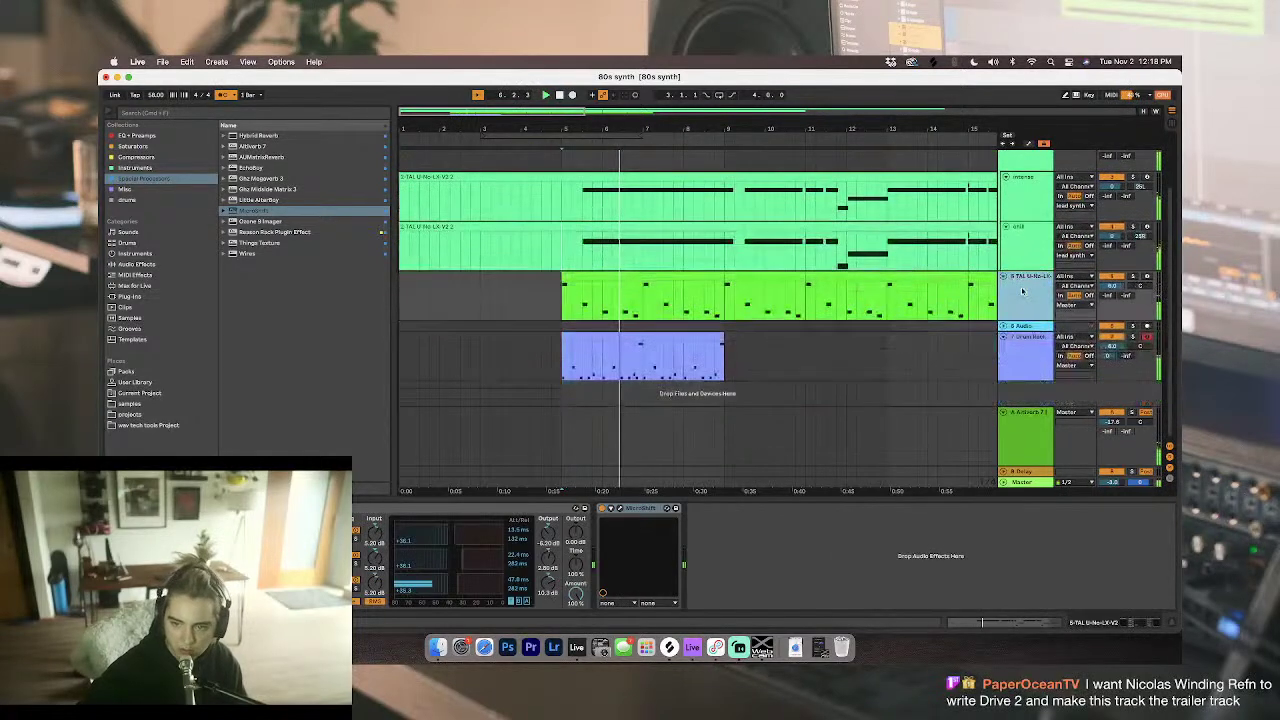
click(1025, 345)
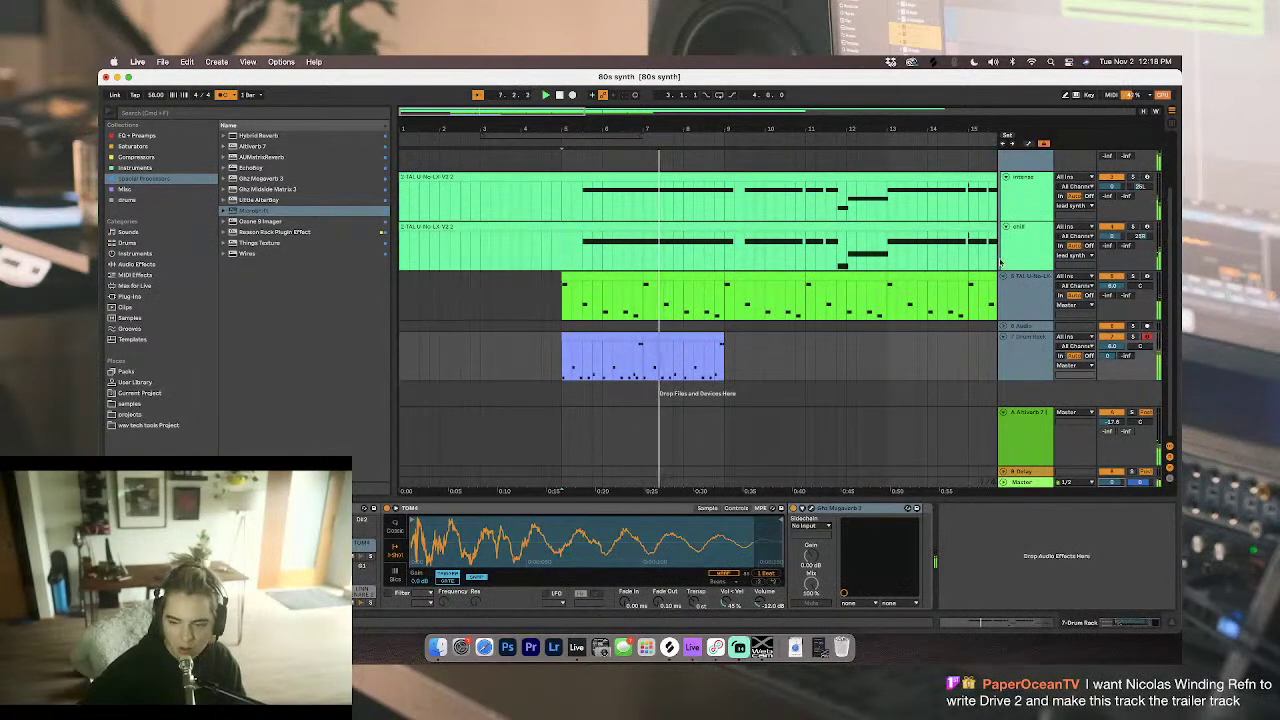
click(1028, 288)
scroll(1038, 294, up, 3)
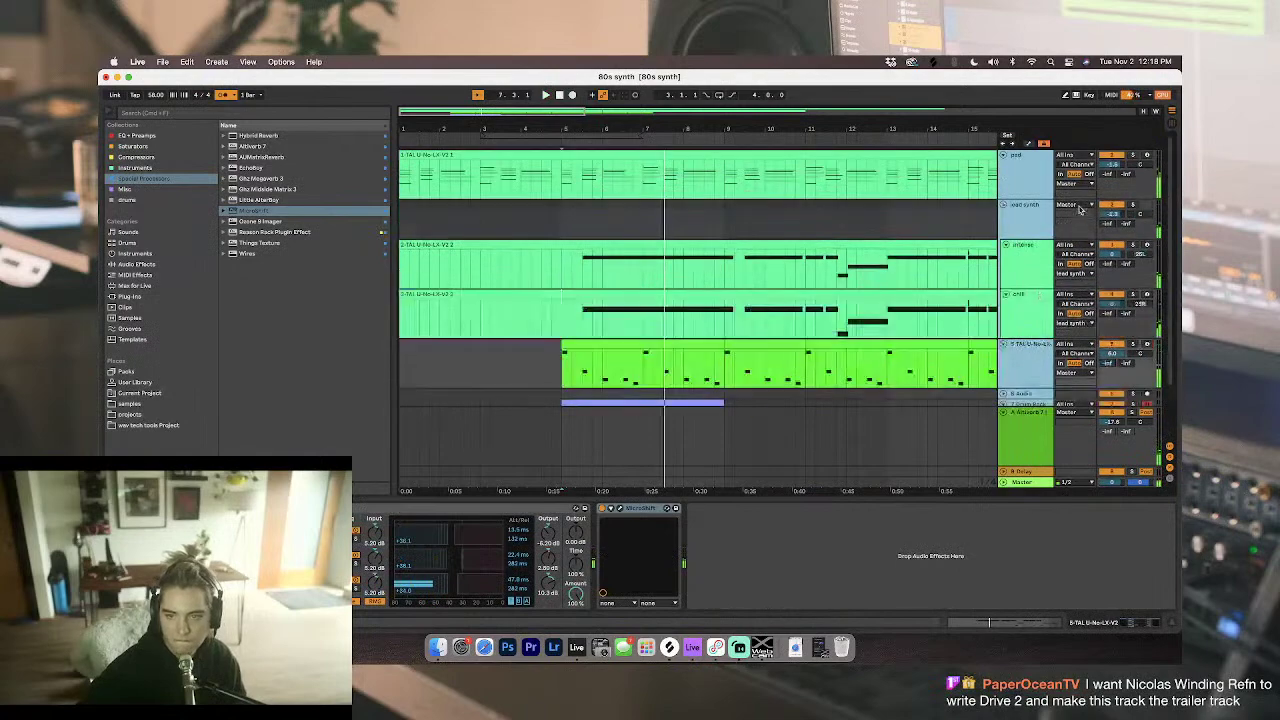
drag(1119, 166, 1119, 186)
click(914, 269)
click(978, 216)
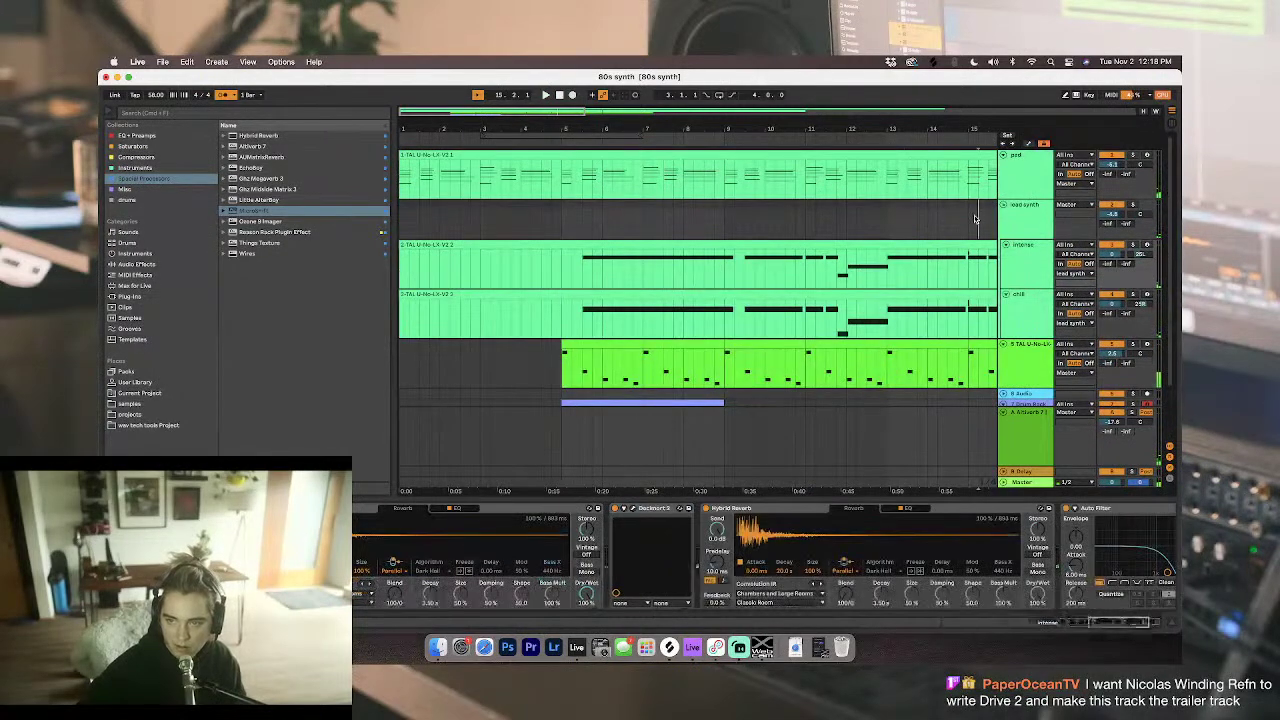
Step: Lower the volume of TAL-U-No-LX track 5 slightly more, solo it and play its clip from bar 5
scroll(1012, 282, down, 3)
click(1125, 298)
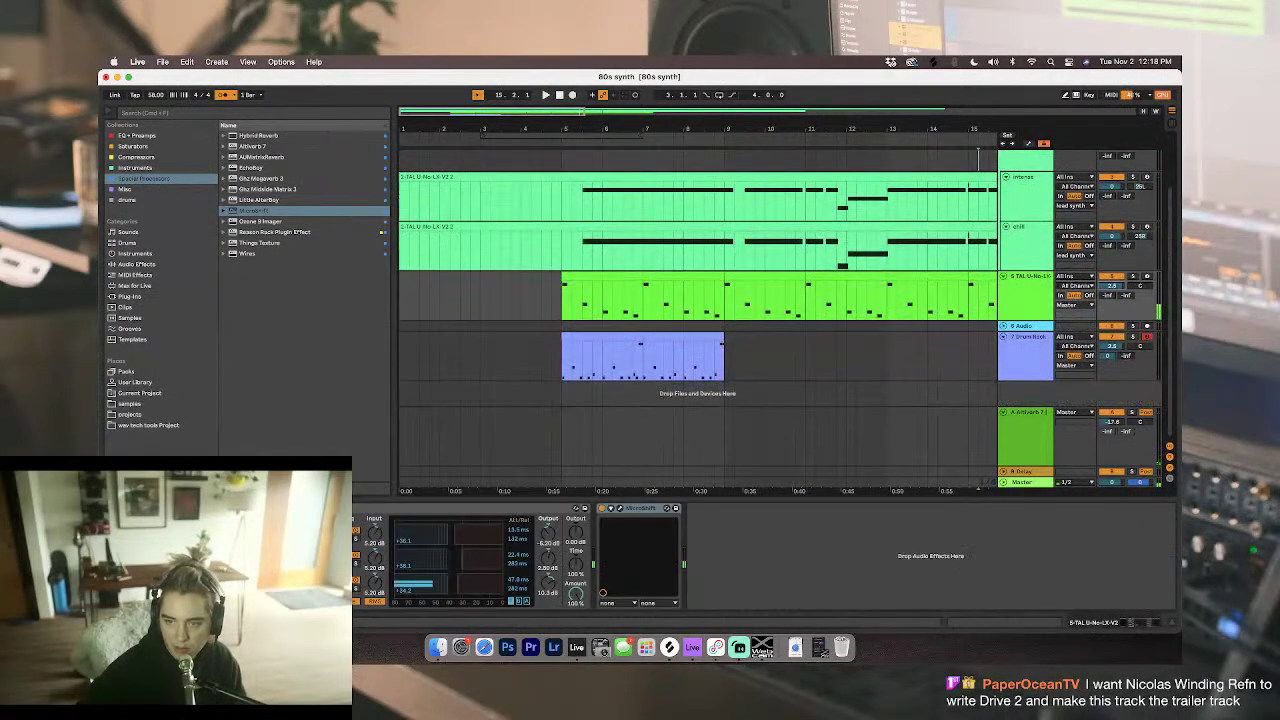
drag(1117, 286, 1117, 292)
key(space)
scroll(681, 284, up, 1)
drag(680, 300, 565, 300)
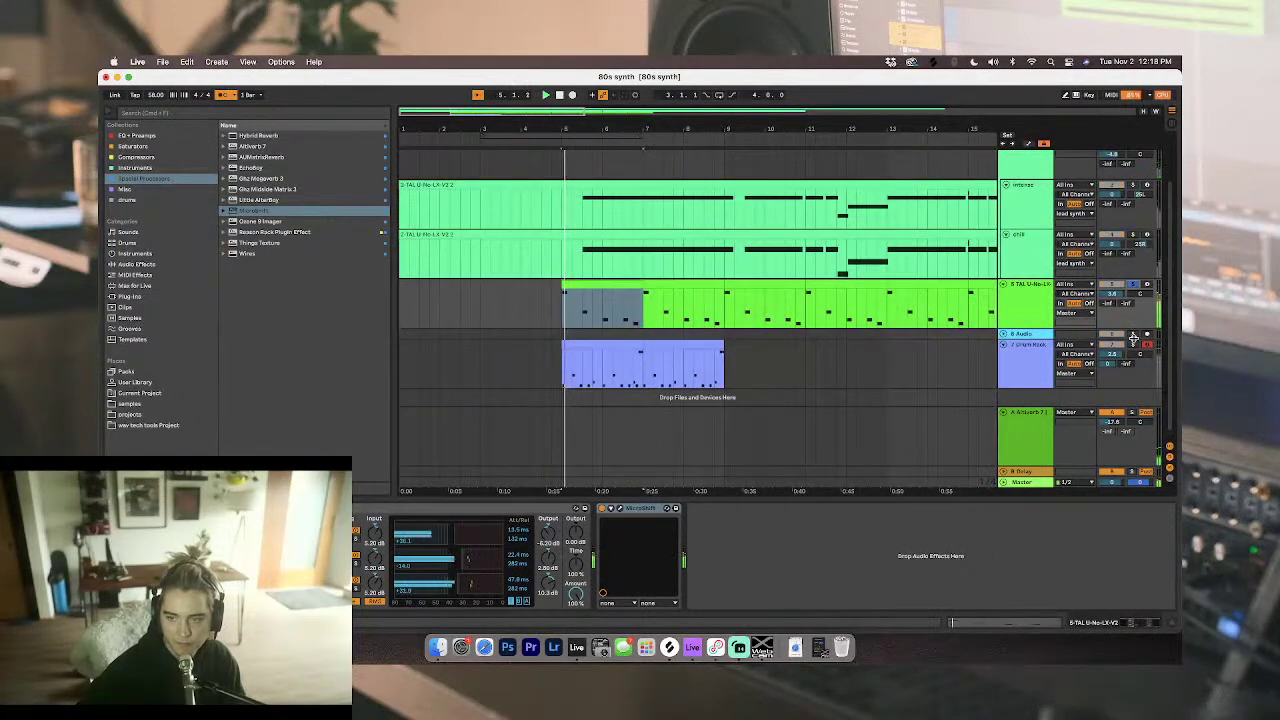
Step: Solo the Drum Rack together with track 5 and audition the drum clip's second half from bar 7
click(990, 360)
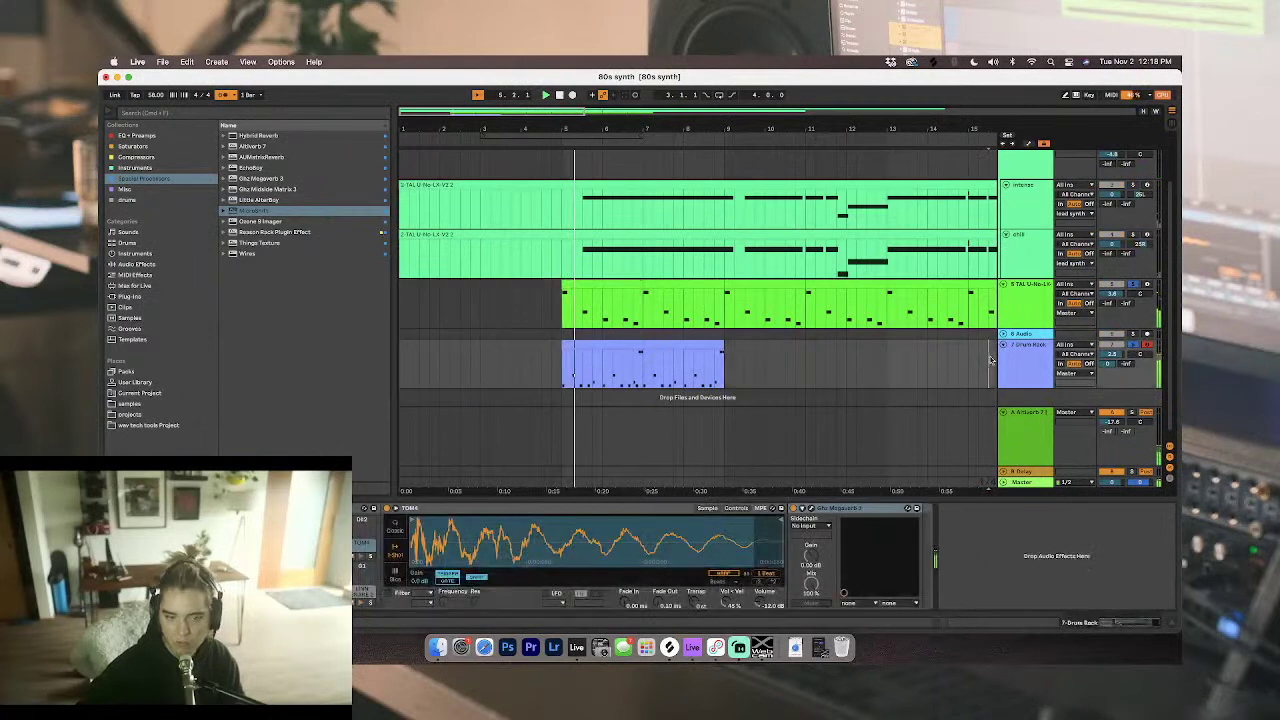
click(1009, 361)
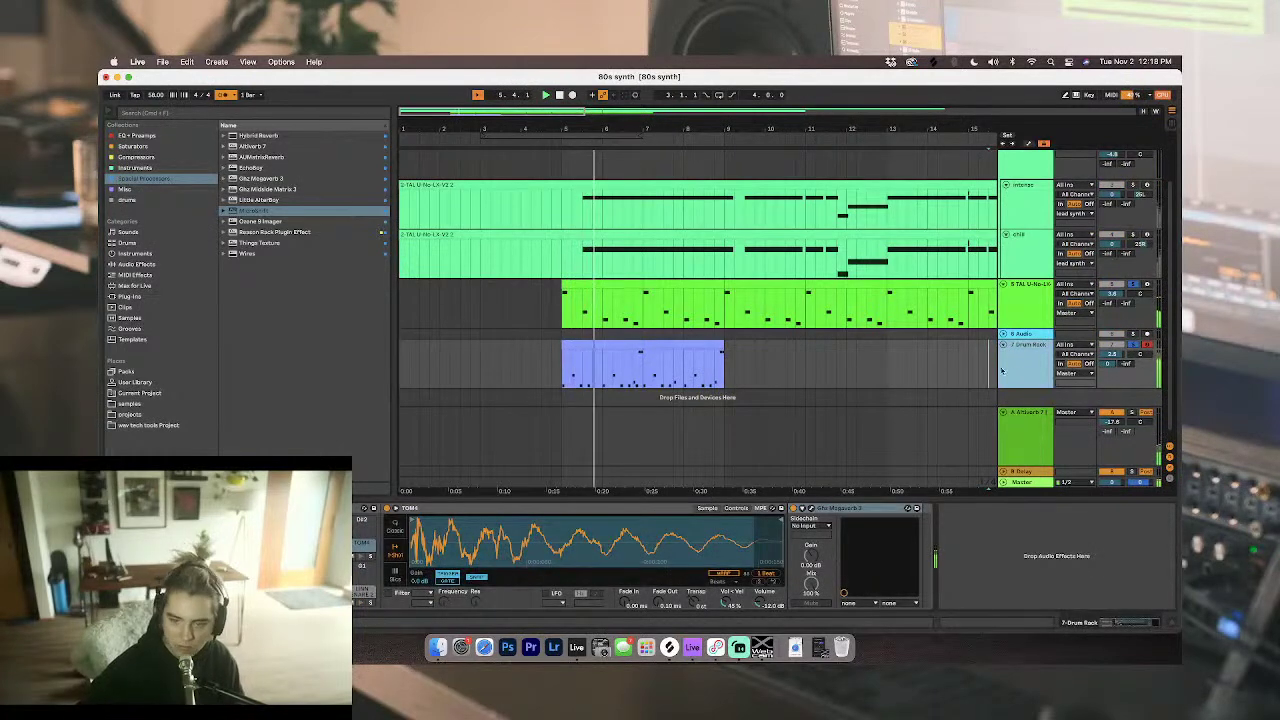
click(256, 592)
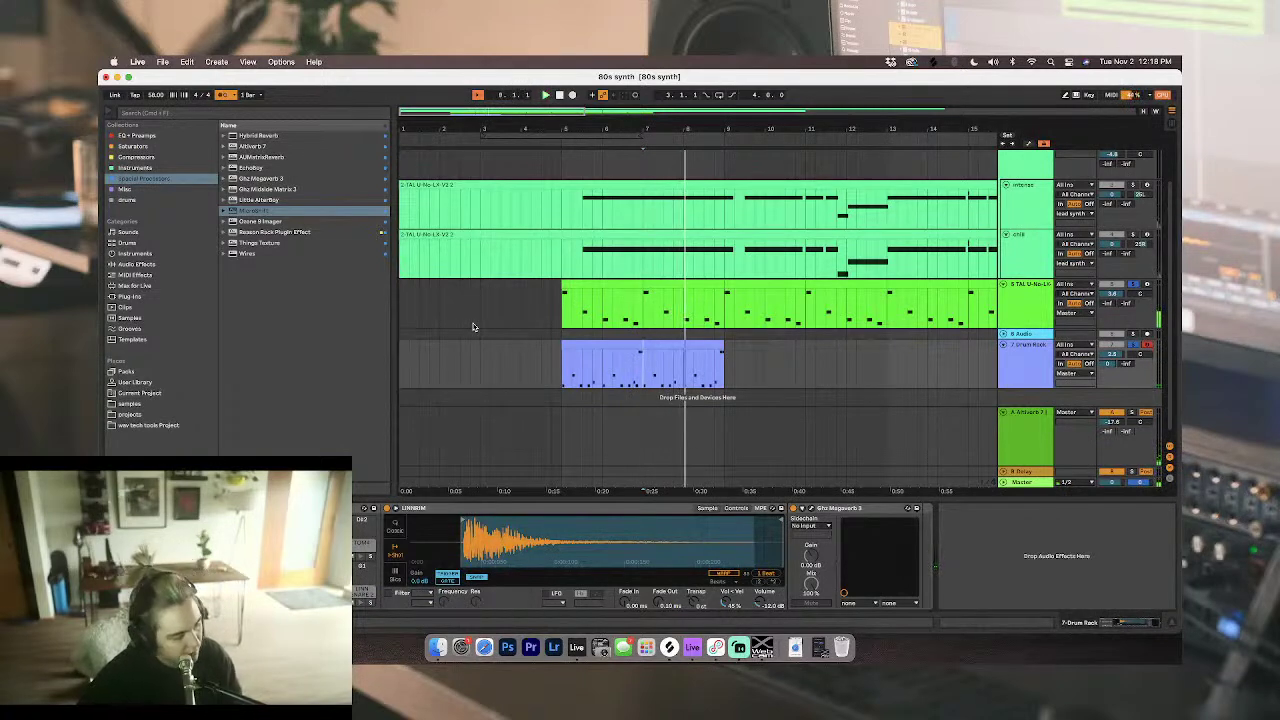
key(space)
click(664, 346)
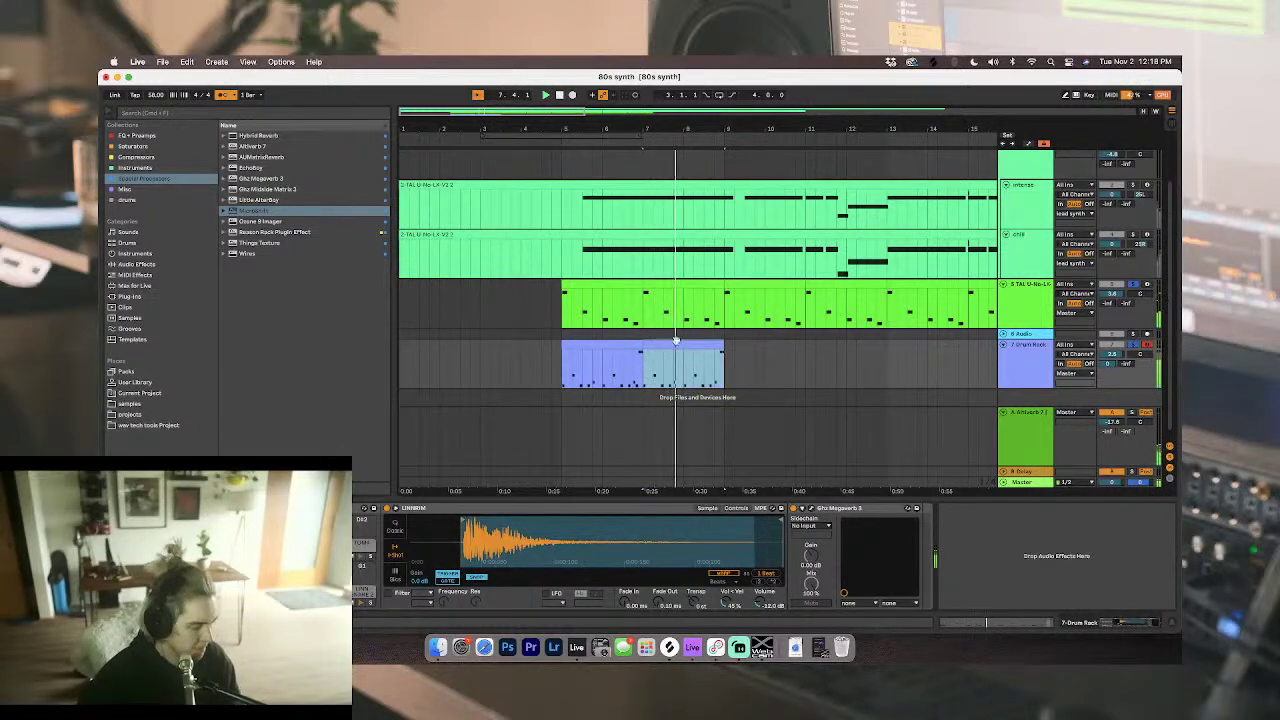
scroll(664, 346, up, 3)
click(1029, 256)
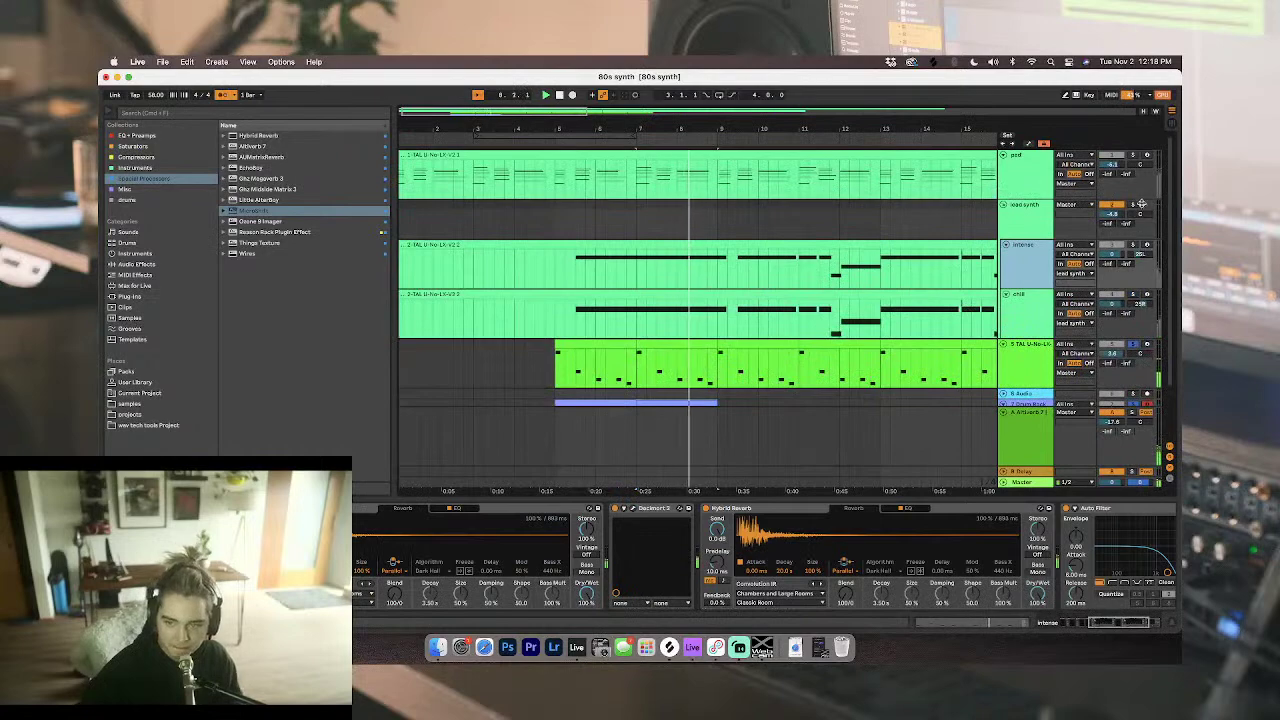
click(1021, 218)
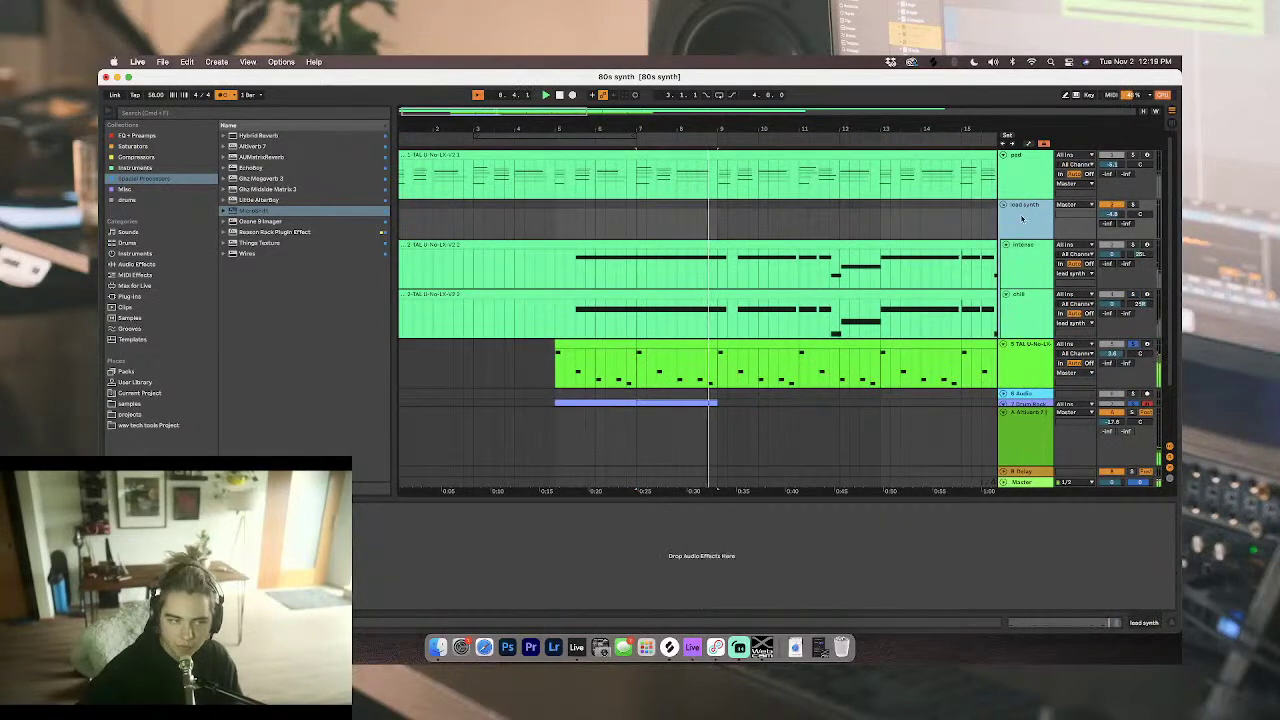
Step: Duplicate the whole four-bar Drum Rack pattern so it extends to bar 13, and play it from bar 5
scroll(771, 329, down, 2)
click(600, 337)
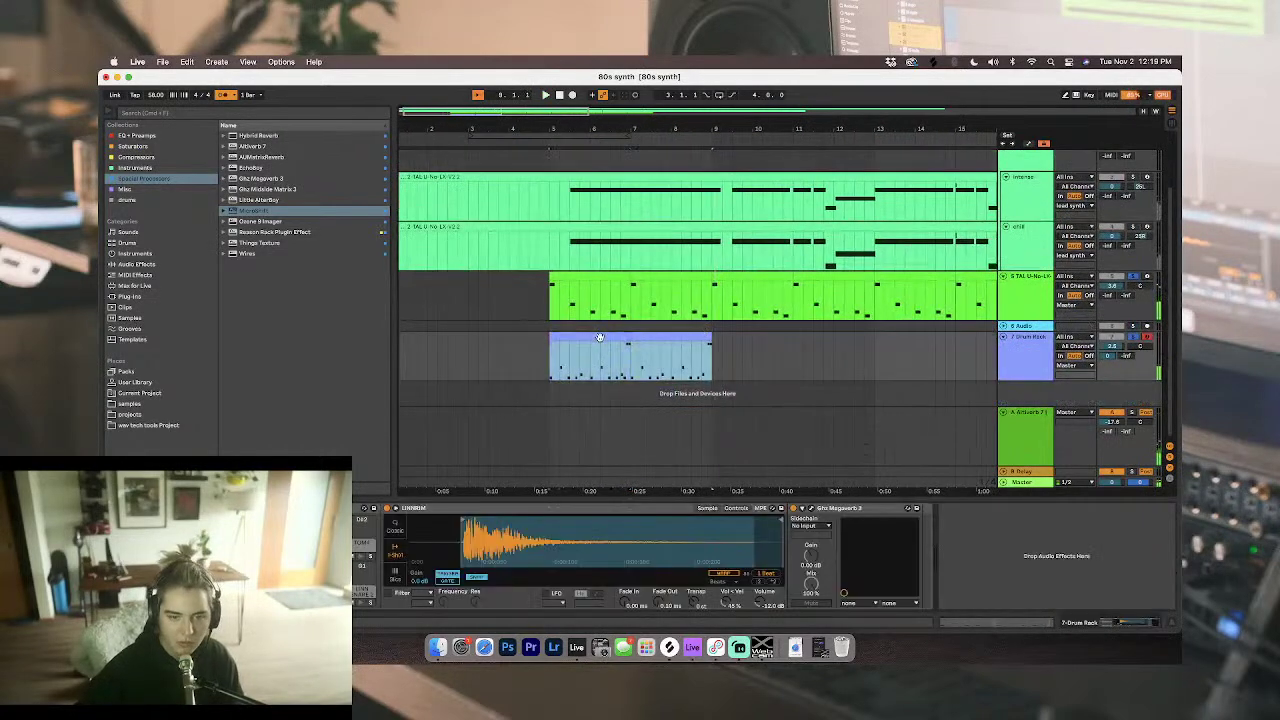
key(super+d)
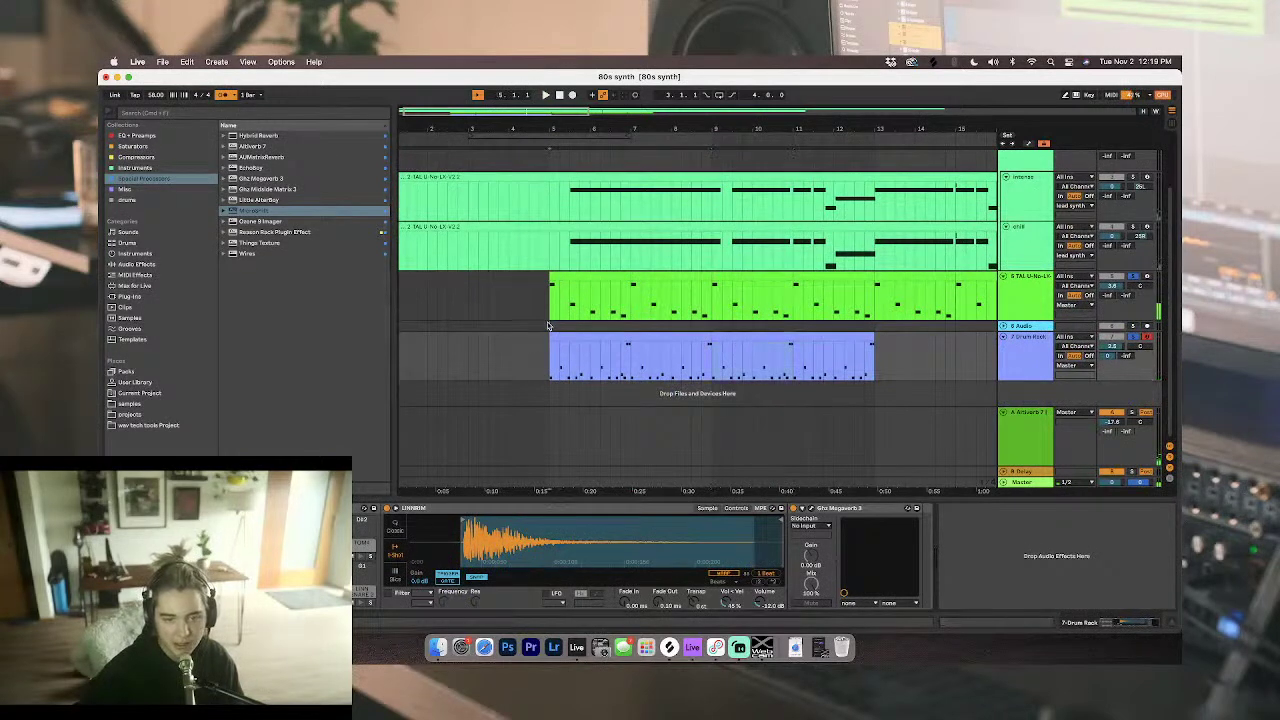
click(547, 321)
key(space)
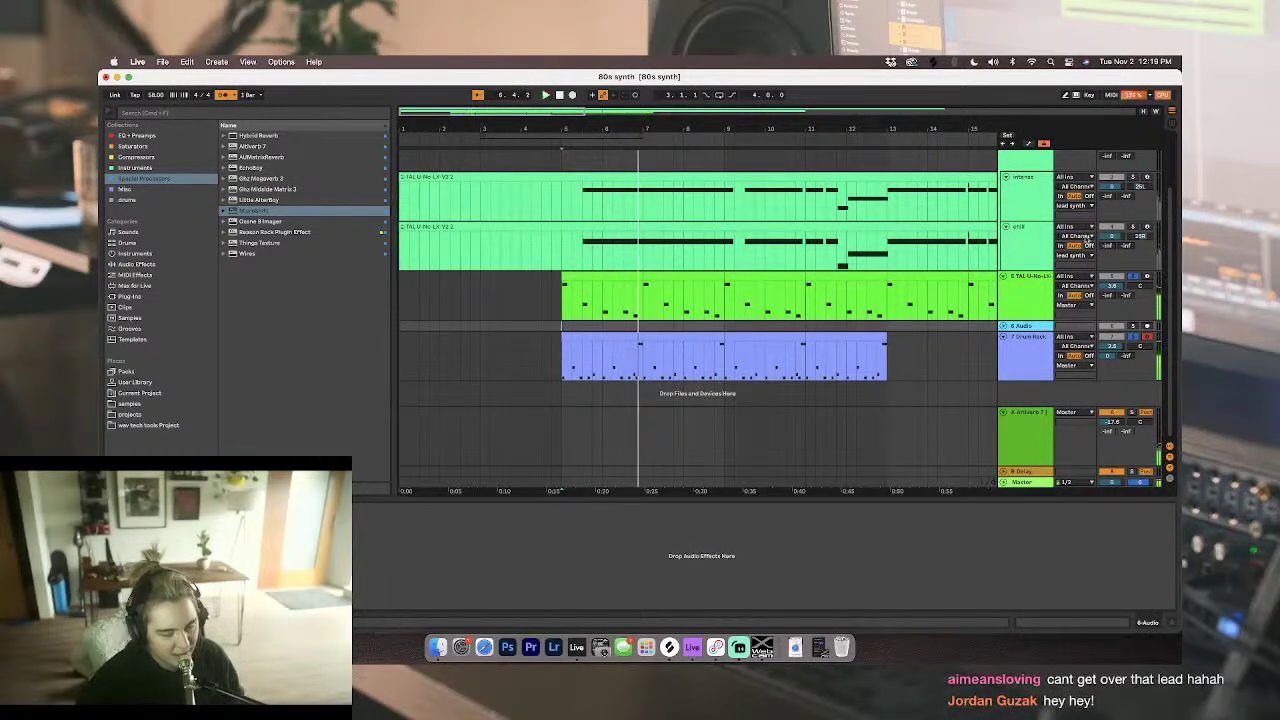
Step: Select TAL-U-No-LX track 5 and replay it with the drums from bar 5
click(1030, 306)
key(space)
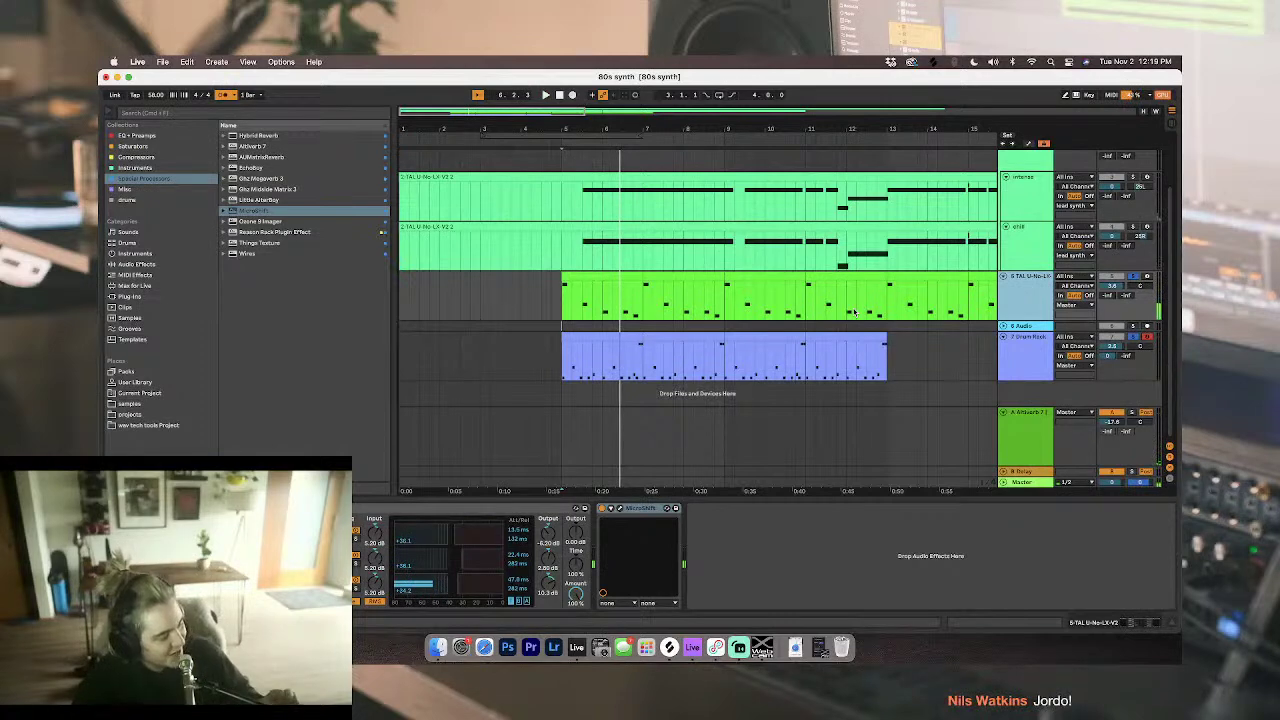
key(space)
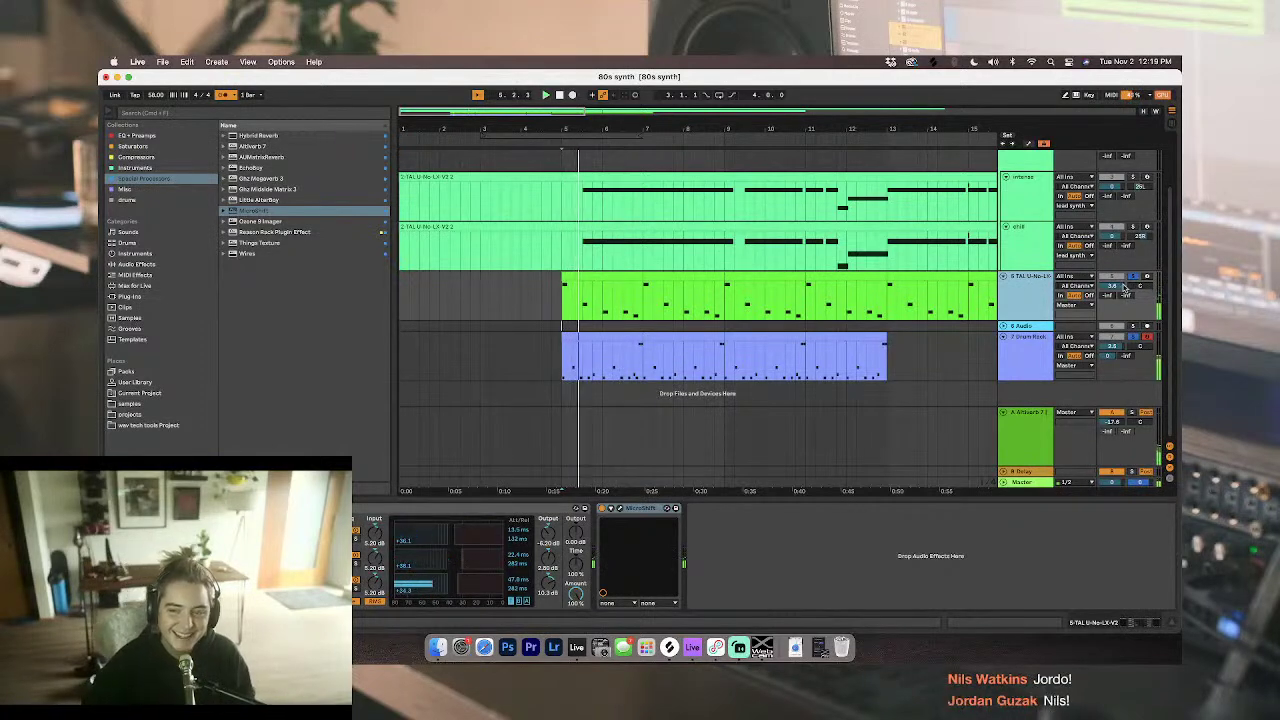
Step: Play the full unsoloed arrangement from bar 5 and listen to the overall balance
key(space)
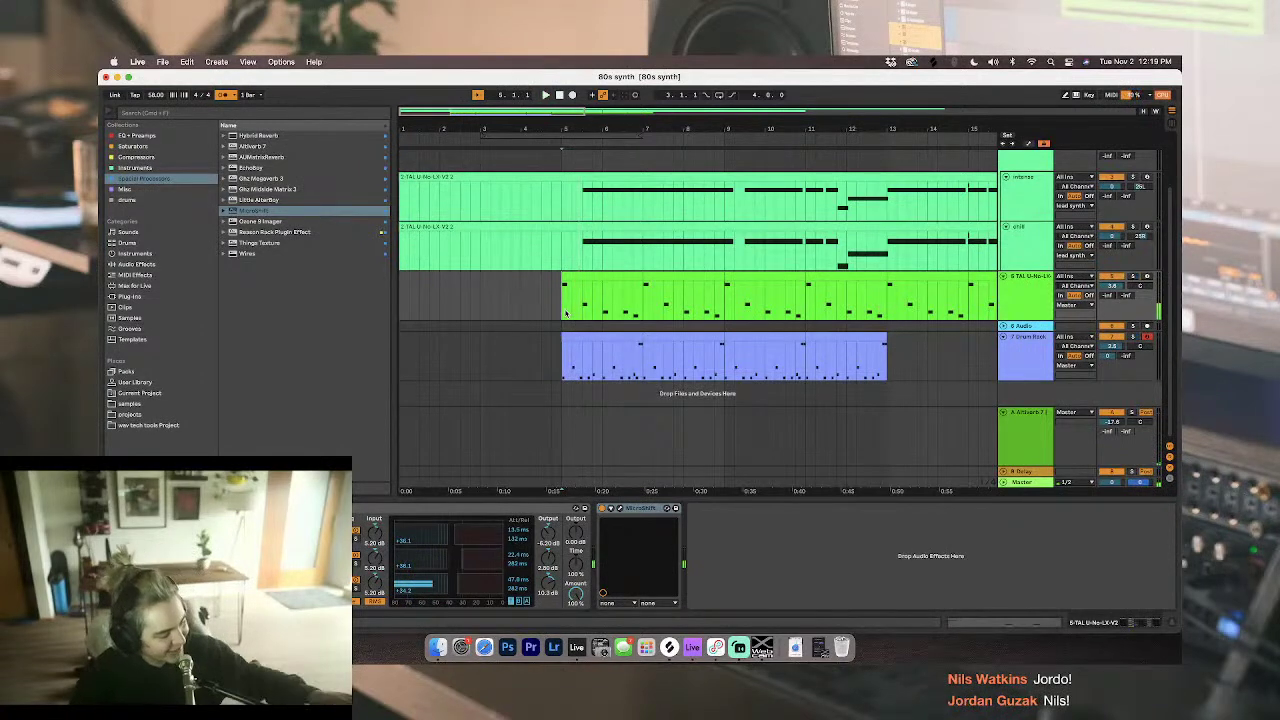
key(space)
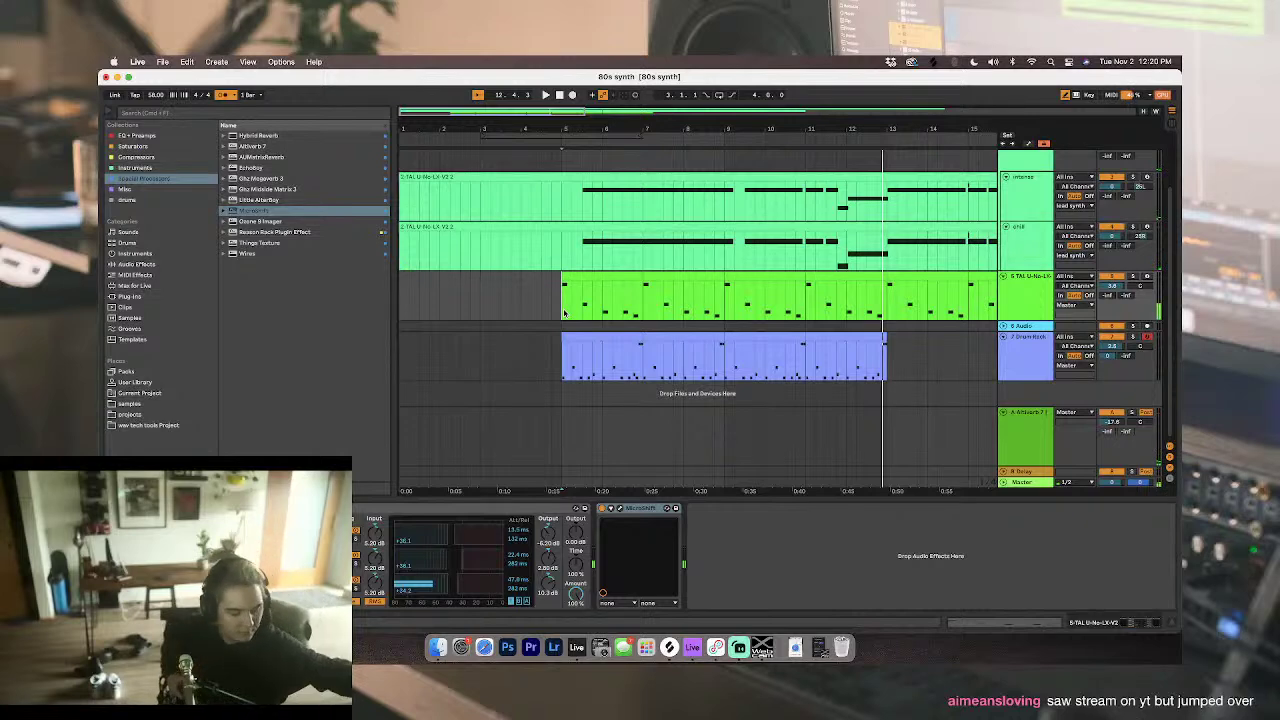
key(space)
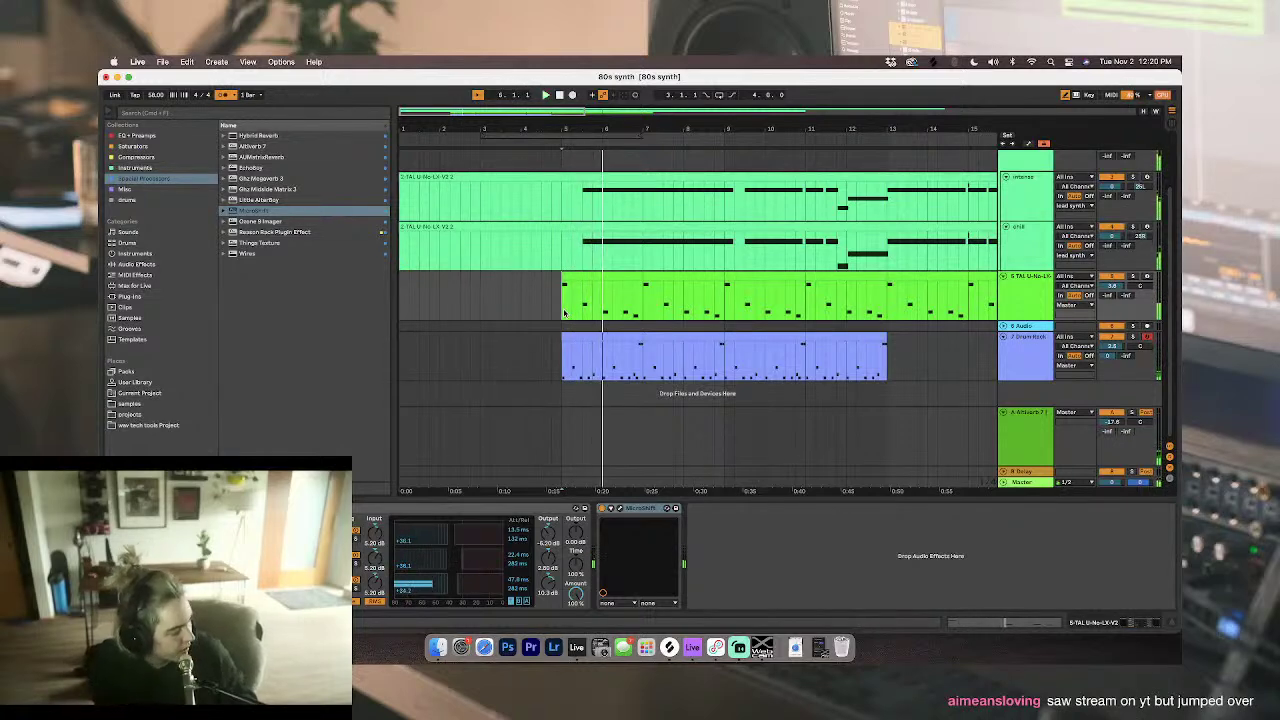
key(space)
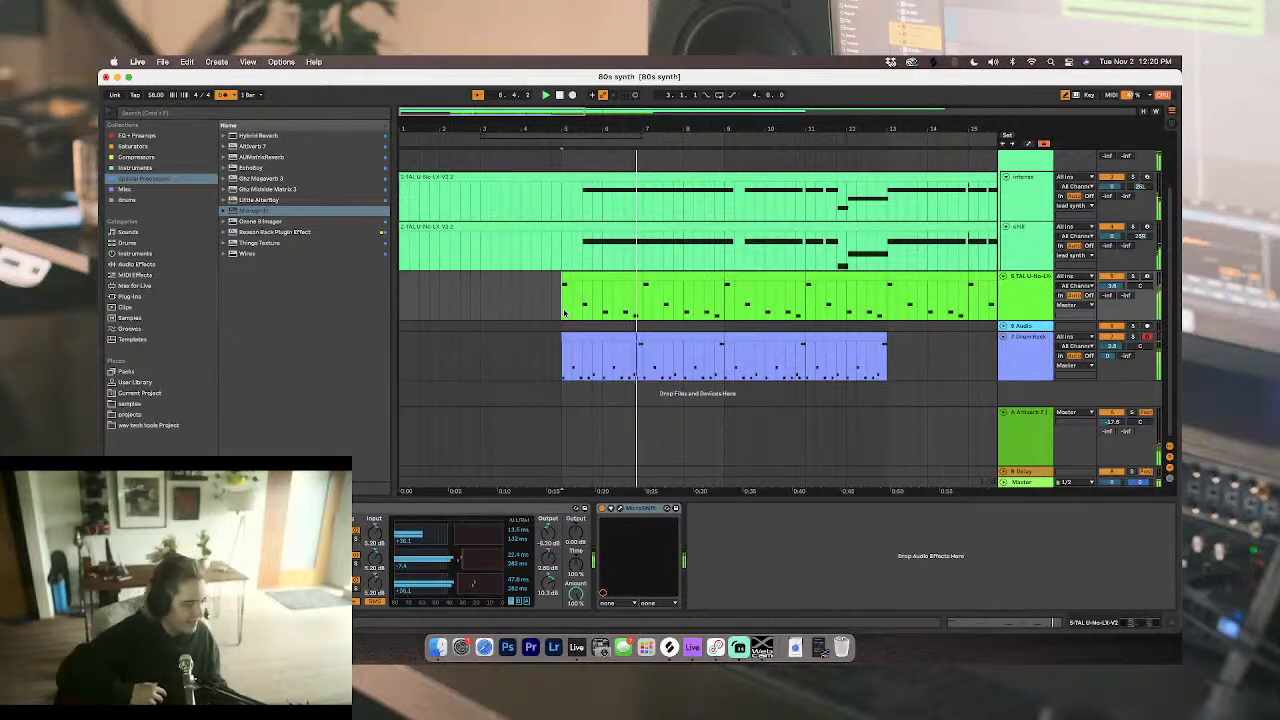
Step: Inspect the effects on the Master track, select the 6 Audio track and play the arrangement from bar 5
click(243, 244)
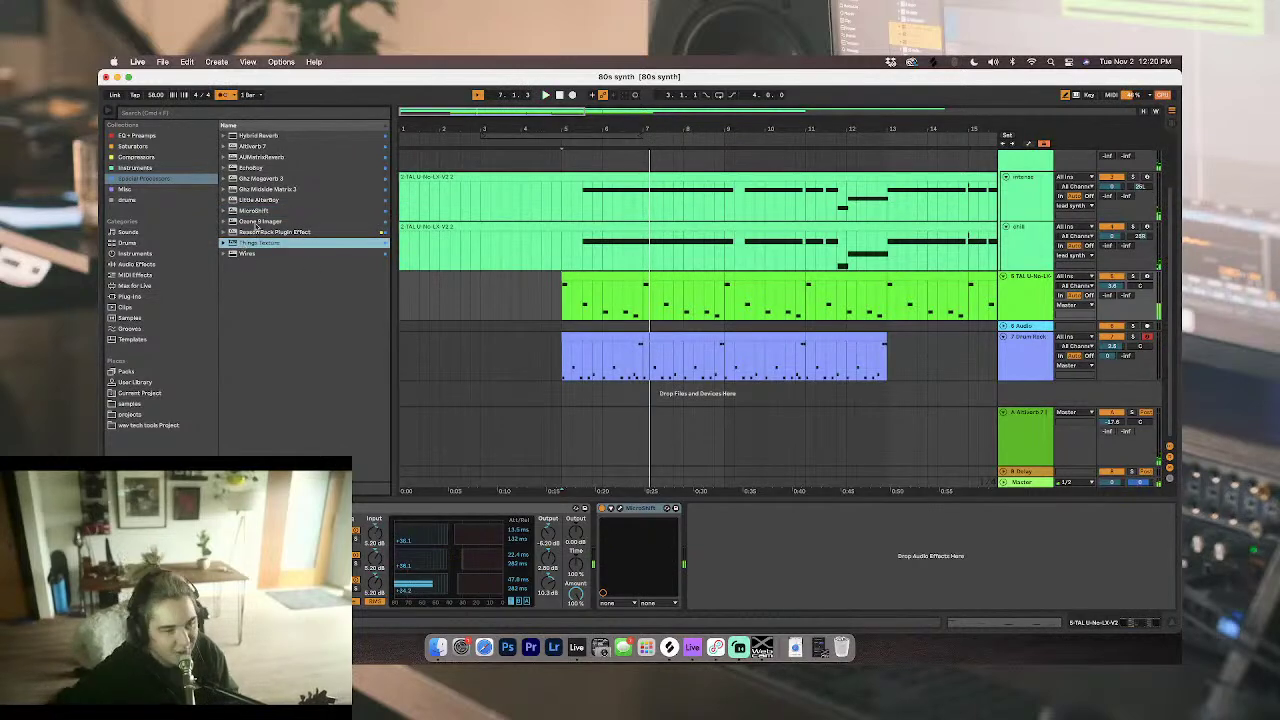
click(269, 210)
click(1022, 483)
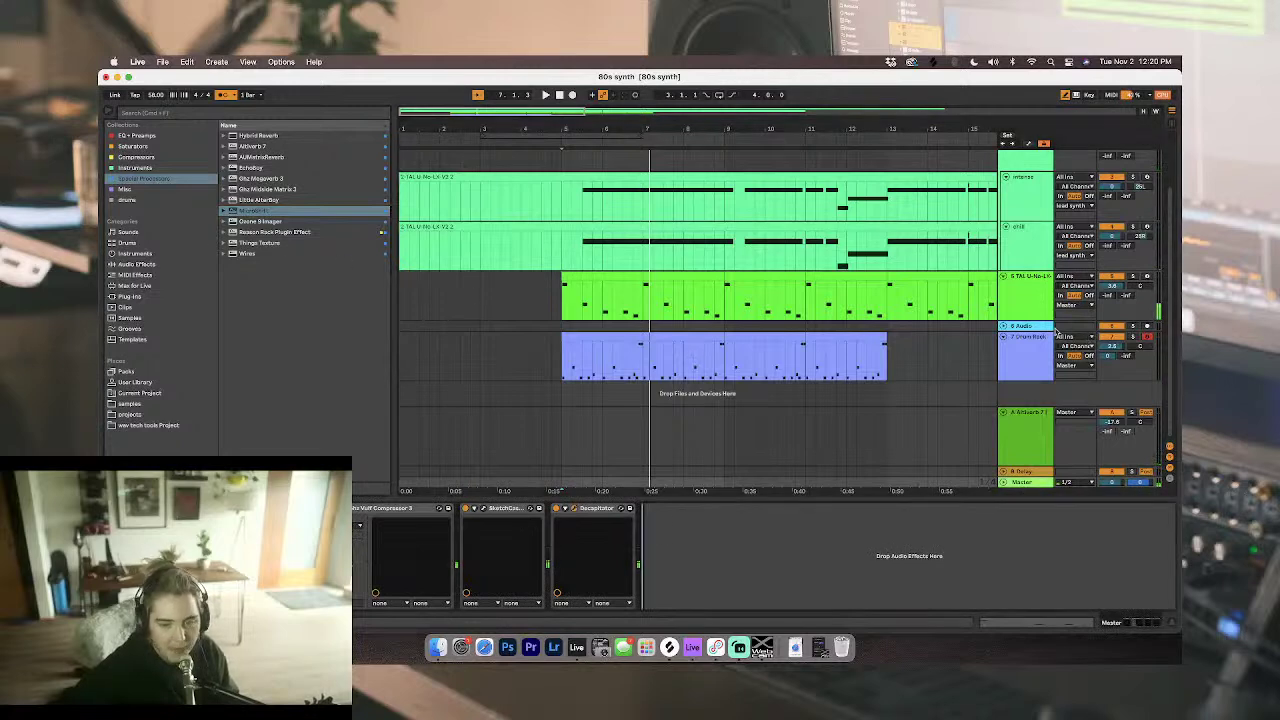
click(1015, 328)
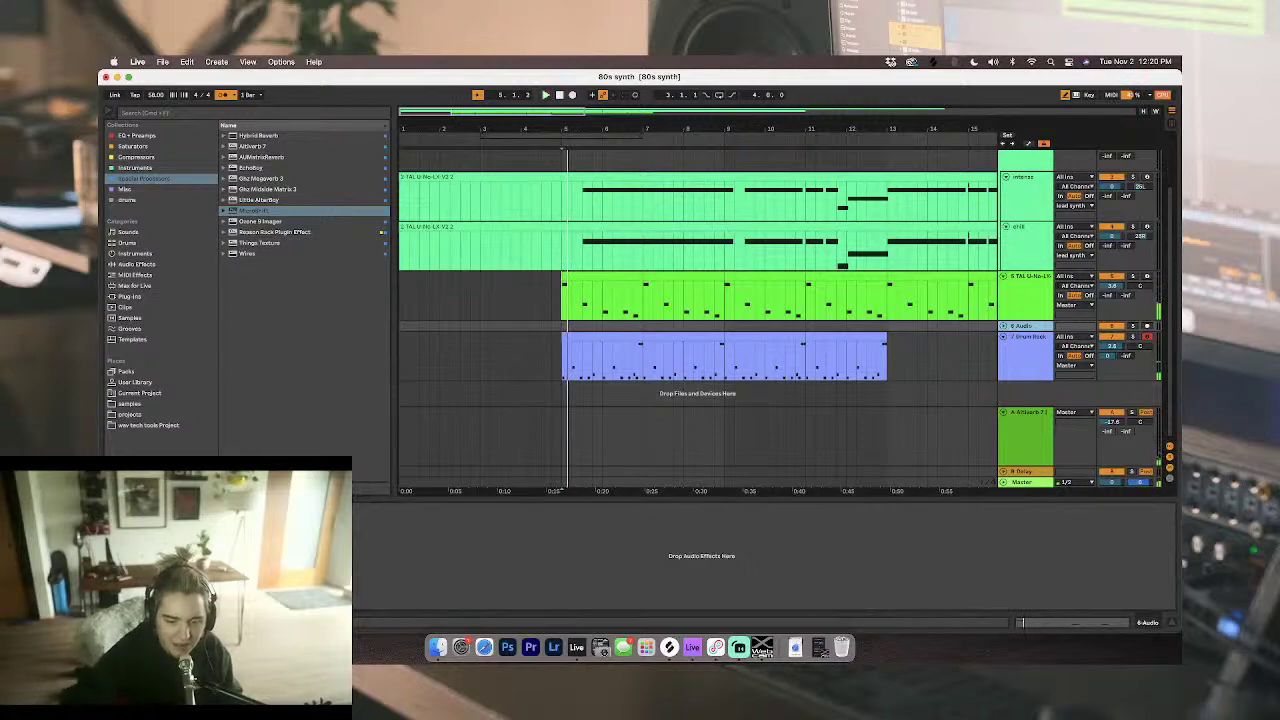
key(space)
click(739, 647)
key(super+Tab)
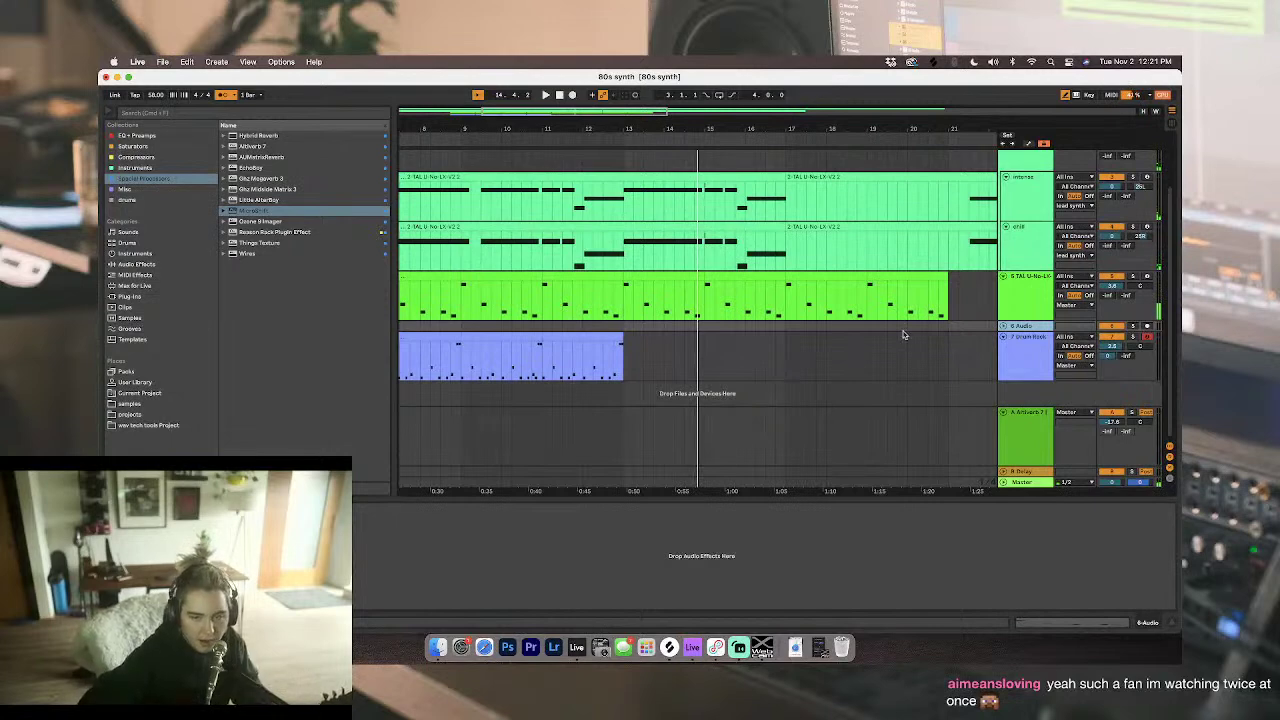
Step: Unfold the 6 Audio track, set its external input to channel 2 and arm it for recording
scroll(906, 337, left, 5)
click(1003, 329)
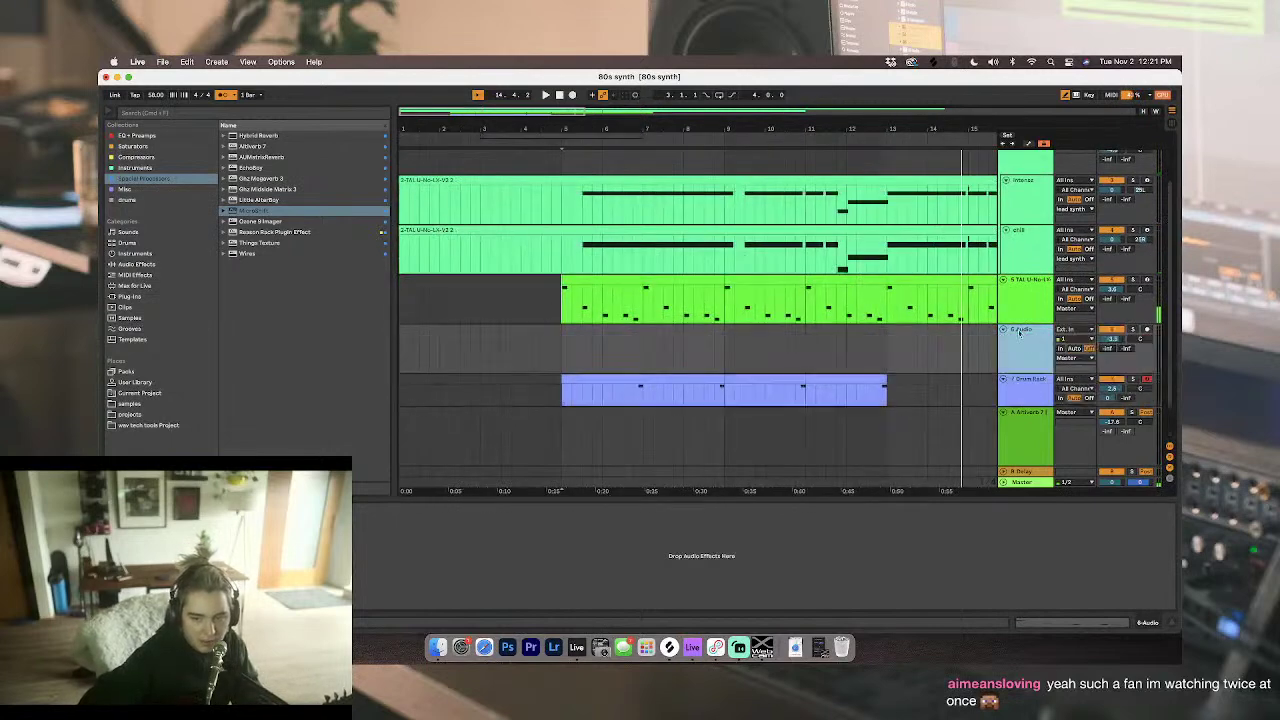
click(1075, 339)
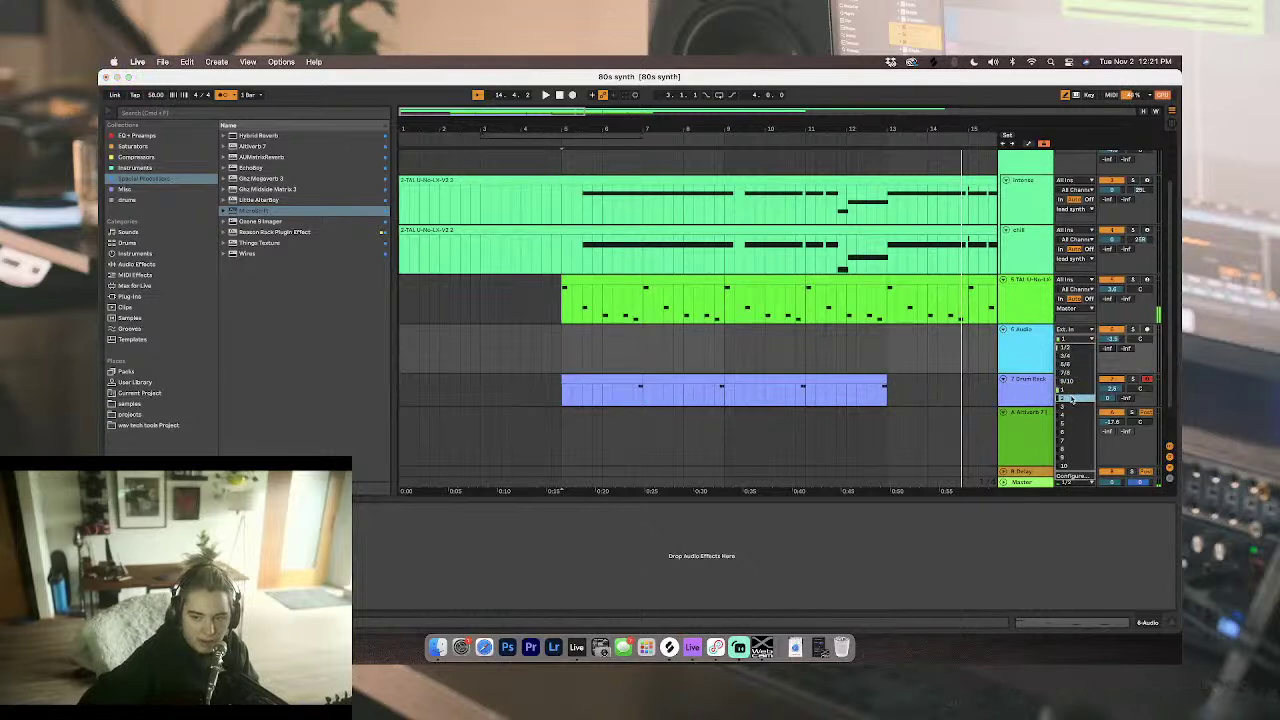
click(1071, 398)
click(1146, 330)
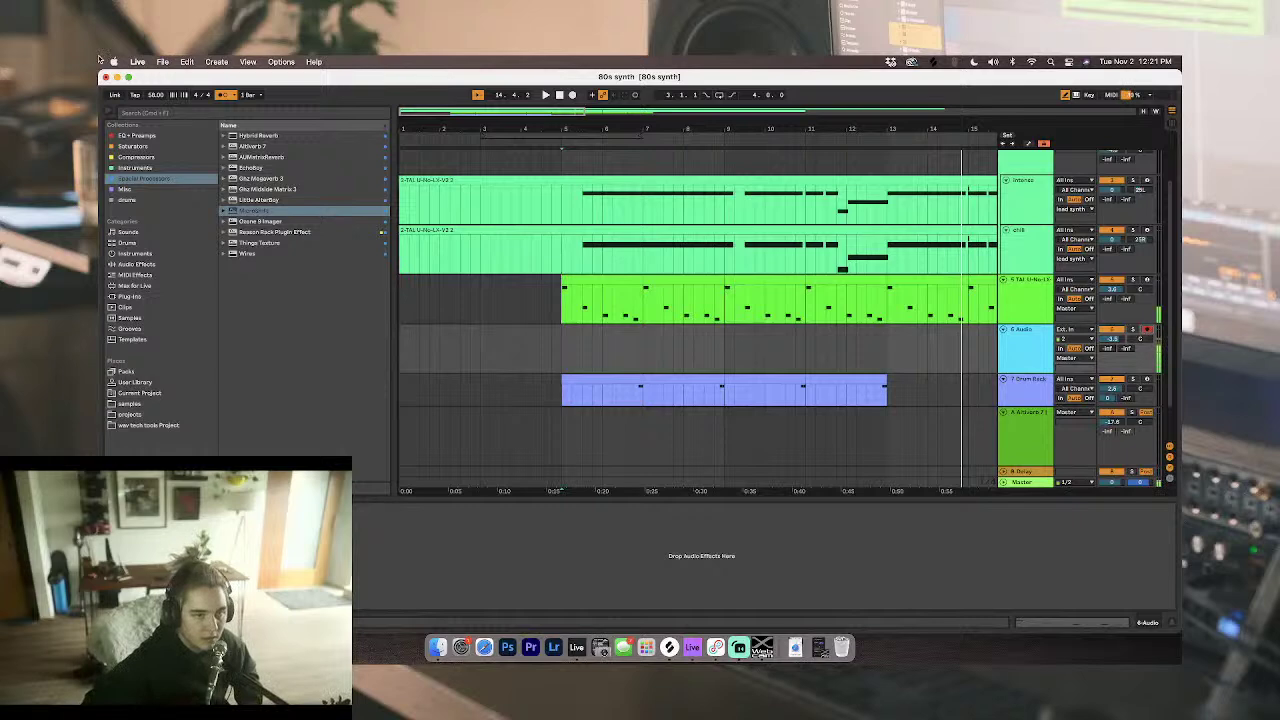
Step: Show the track delays, give the 6 Audio track a negative delay and play the arrangement from bar 5
click(1170, 479)
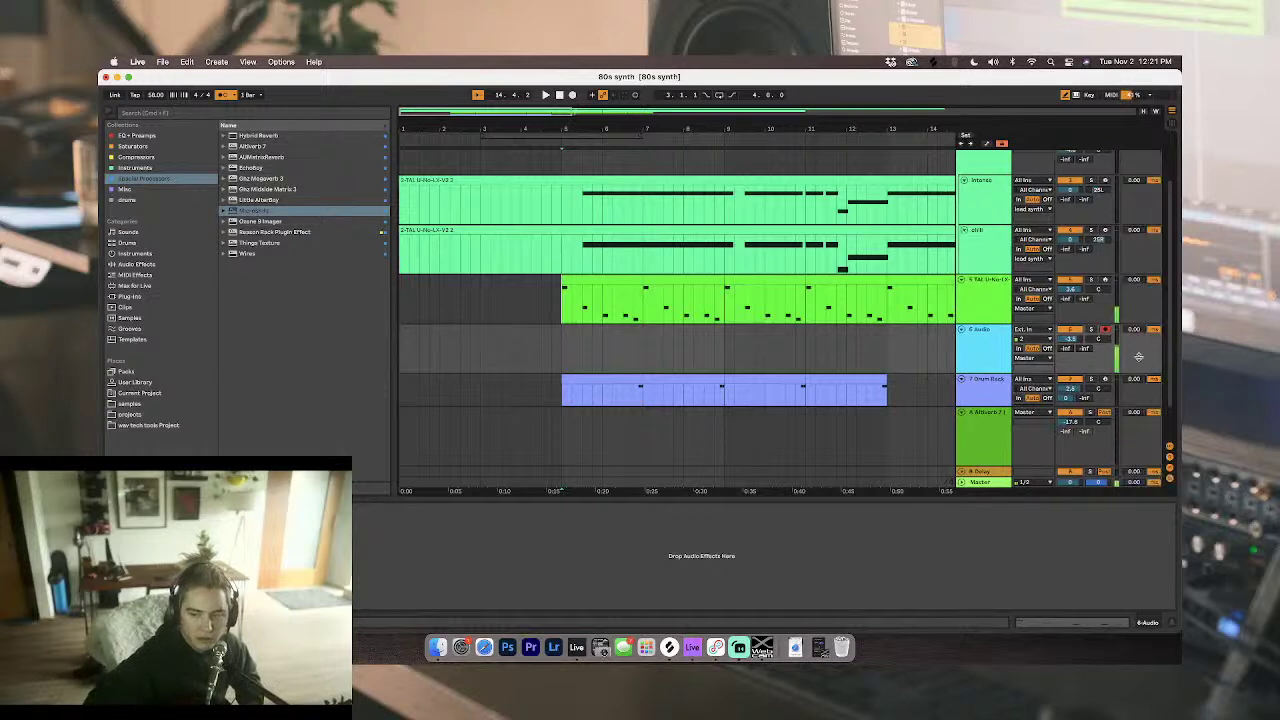
drag(1133, 332, 1135, 332)
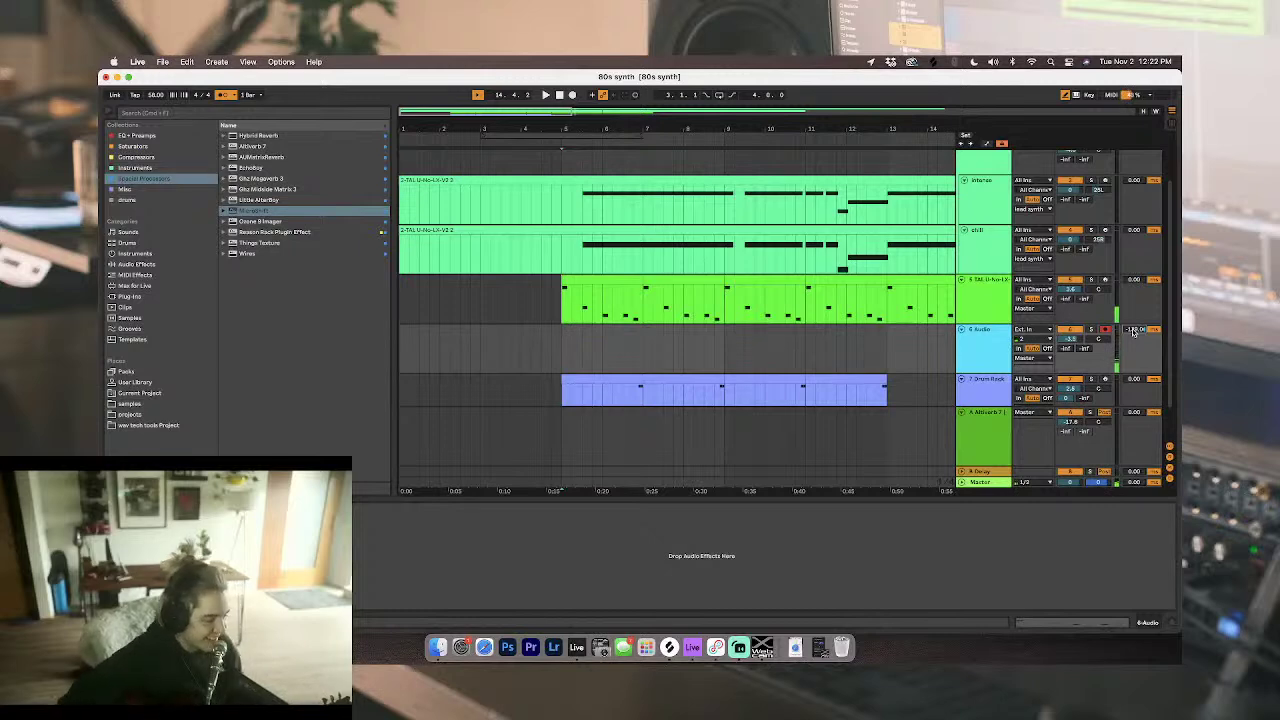
click(563, 360)
key(space)
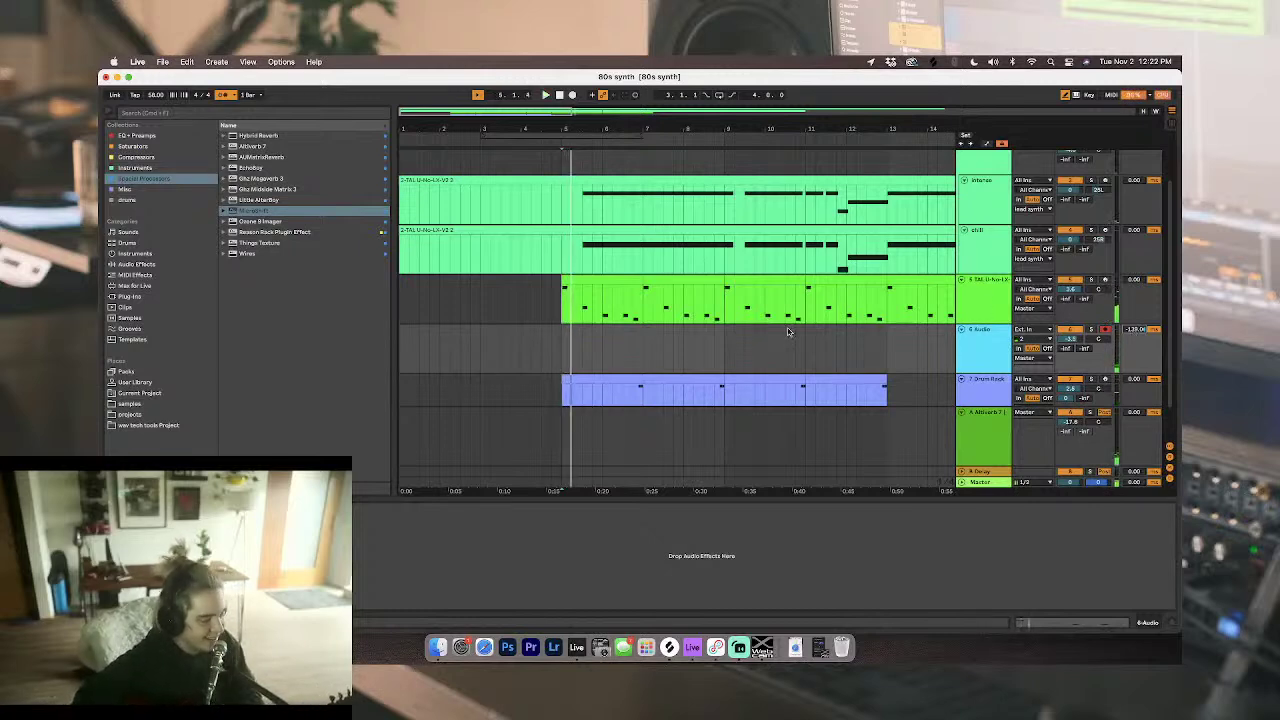
key(space)
click(1001, 354)
key(space)
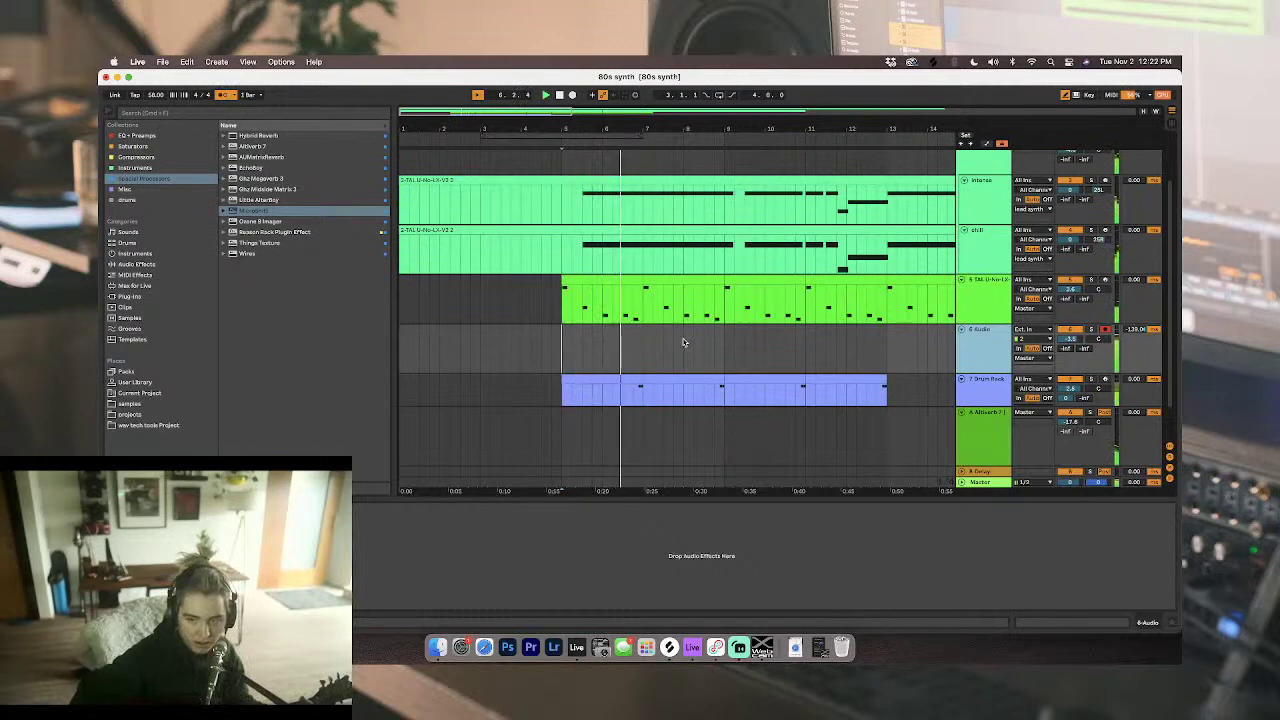
Step: Load the audio effect rack preset "guitar wide open.adg" onto the 6 Audio track and close its plug-in windows
click(148, 168)
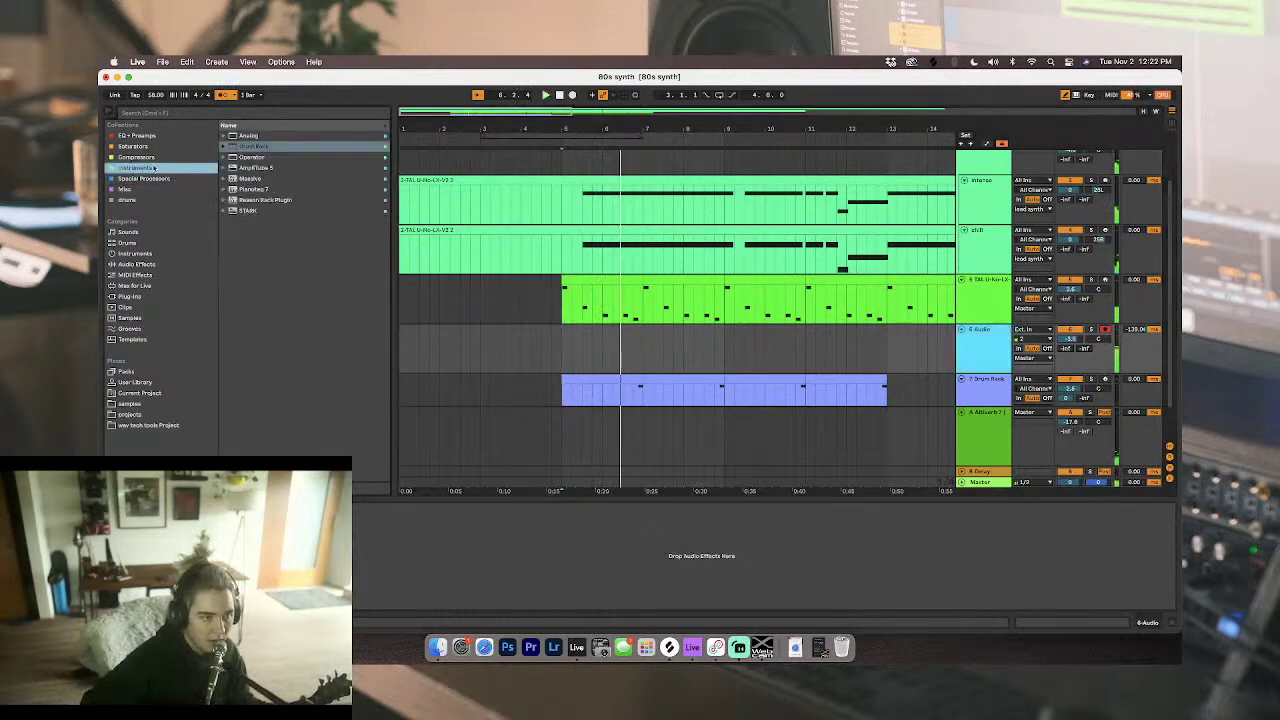
click(228, 168)
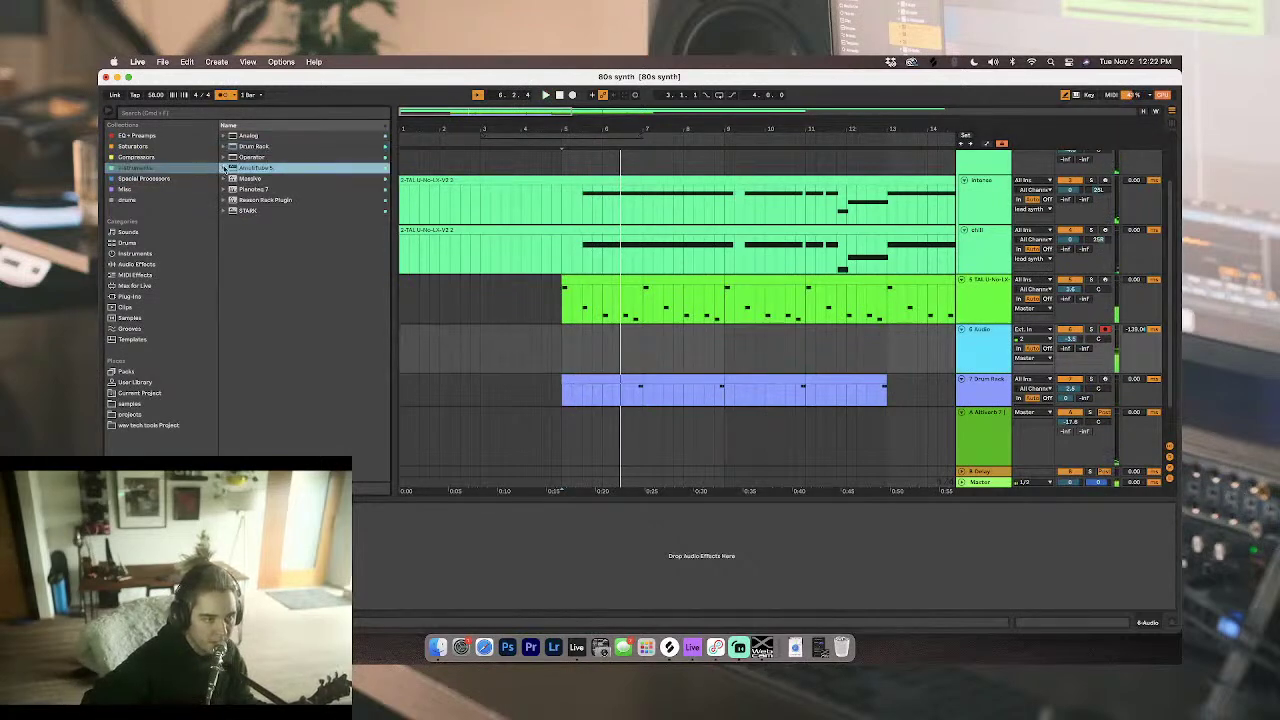
click(136, 266)
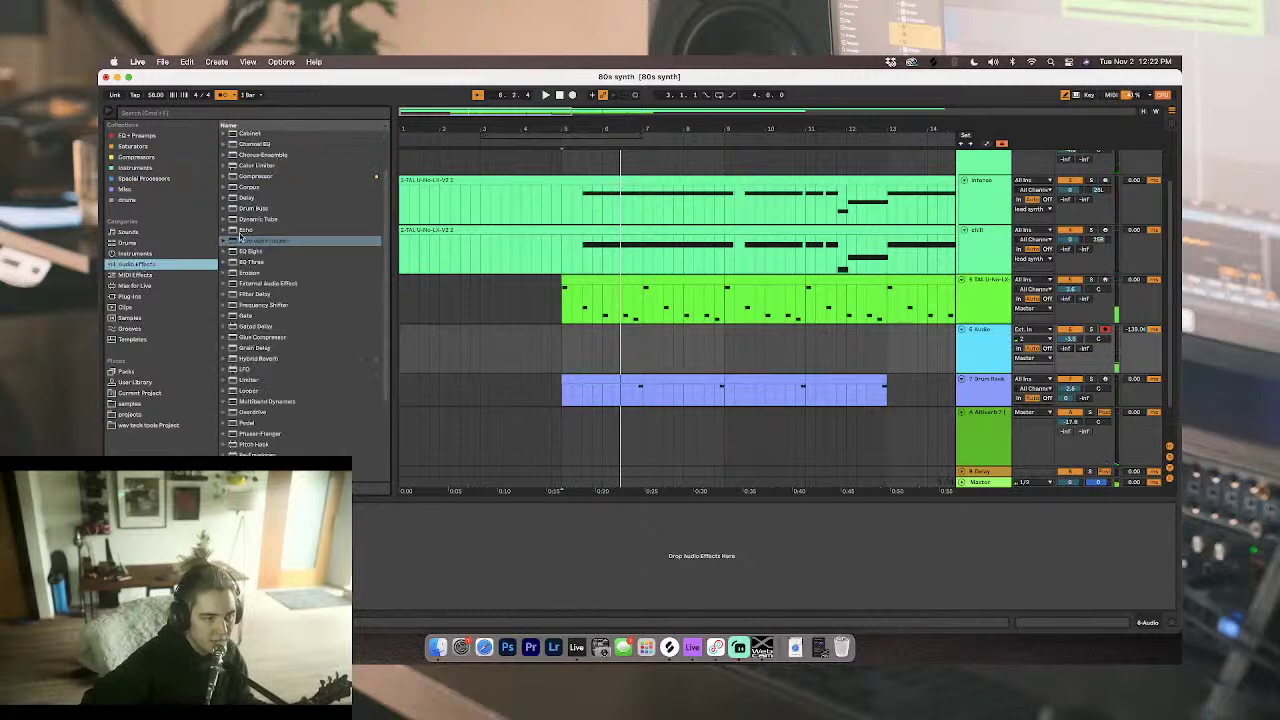
scroll(240, 238, up, 3)
click(228, 147)
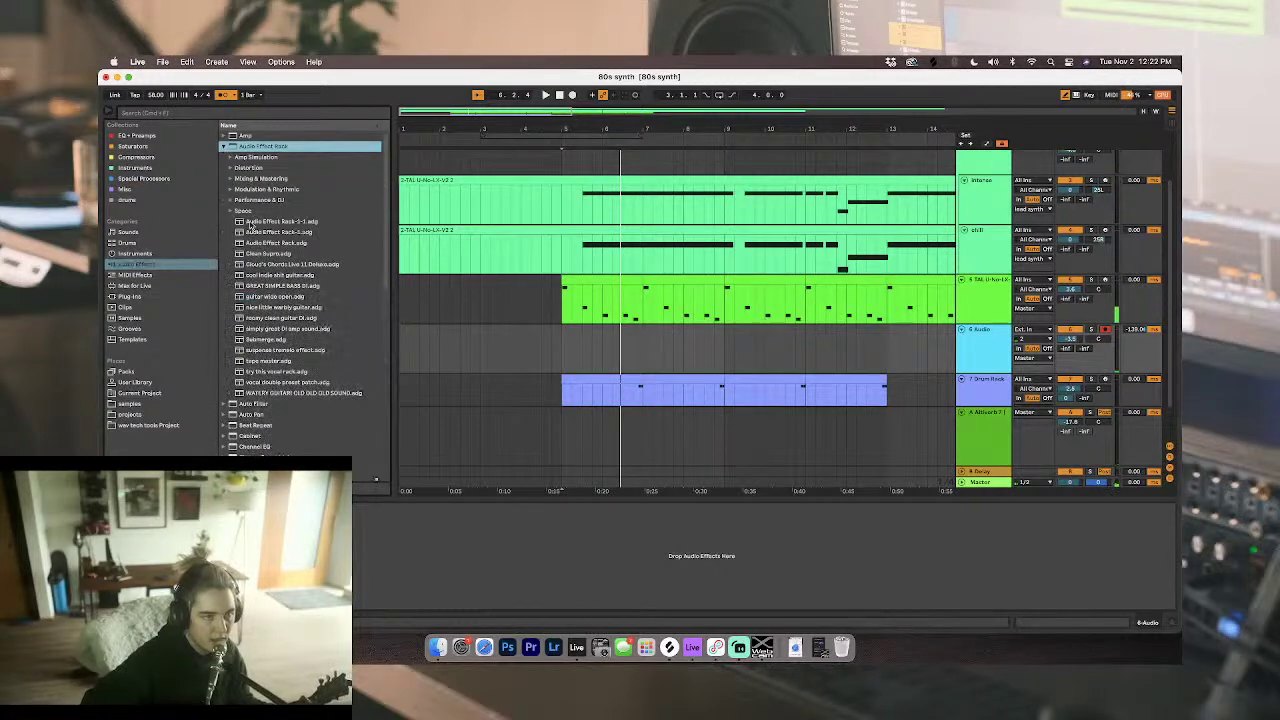
scroll(256, 232, down, 1)
click(257, 239)
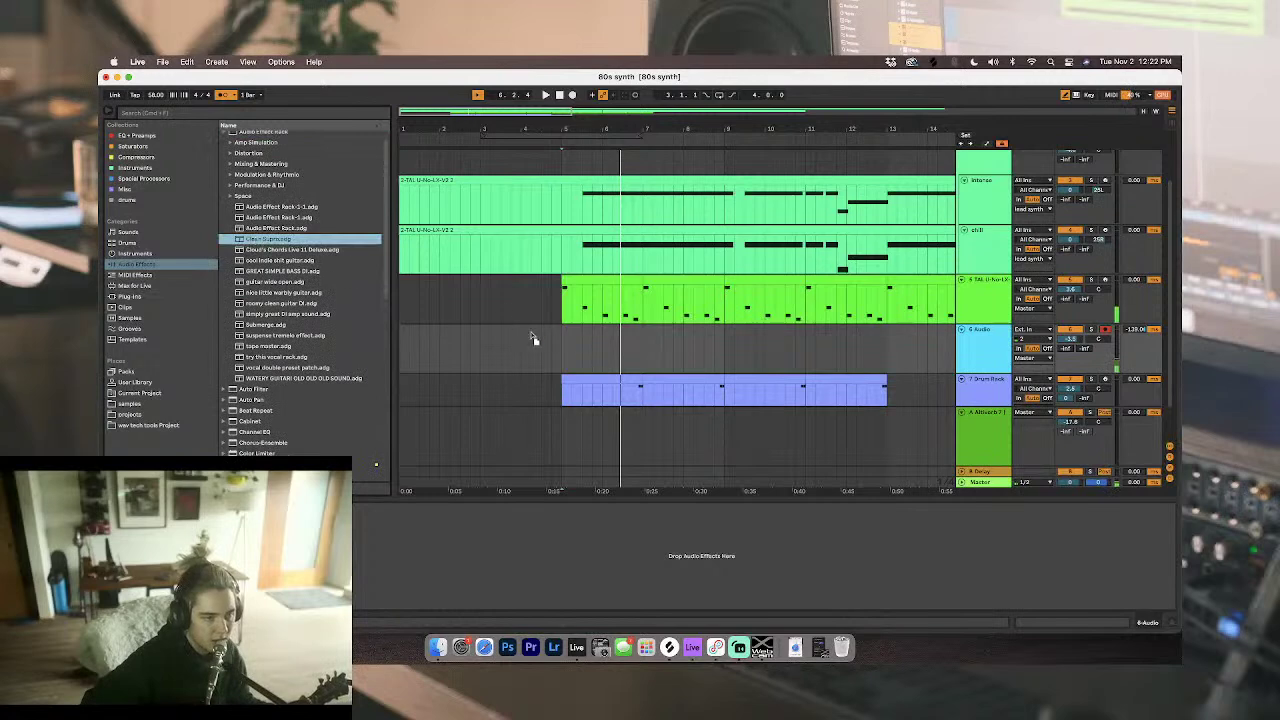
click(277, 303)
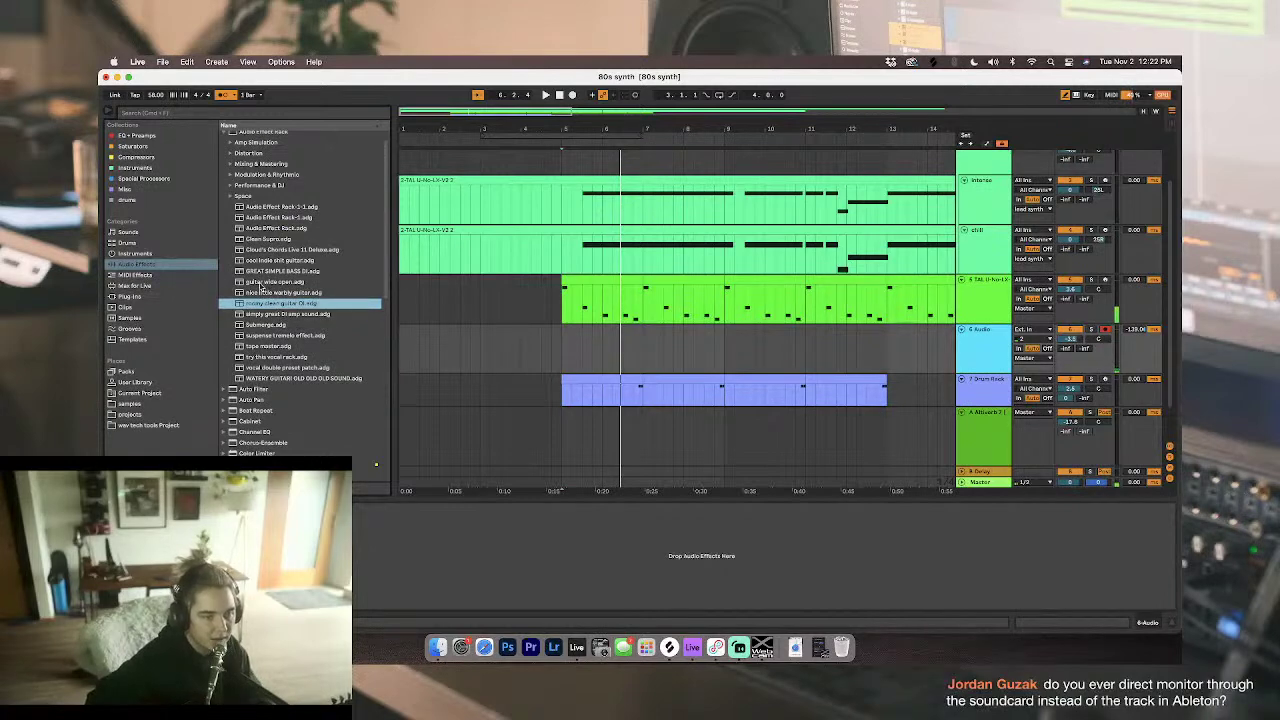
click(268, 282)
click(631, 336)
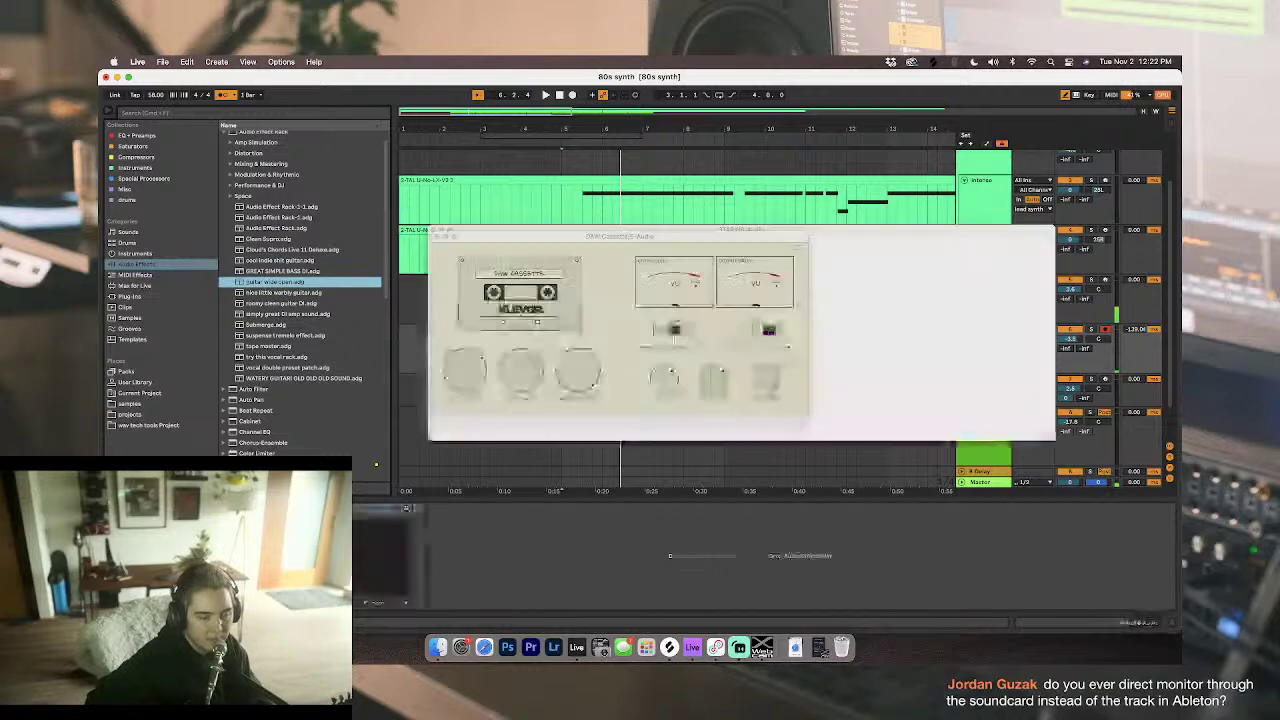
click(437, 236)
click(433, 230)
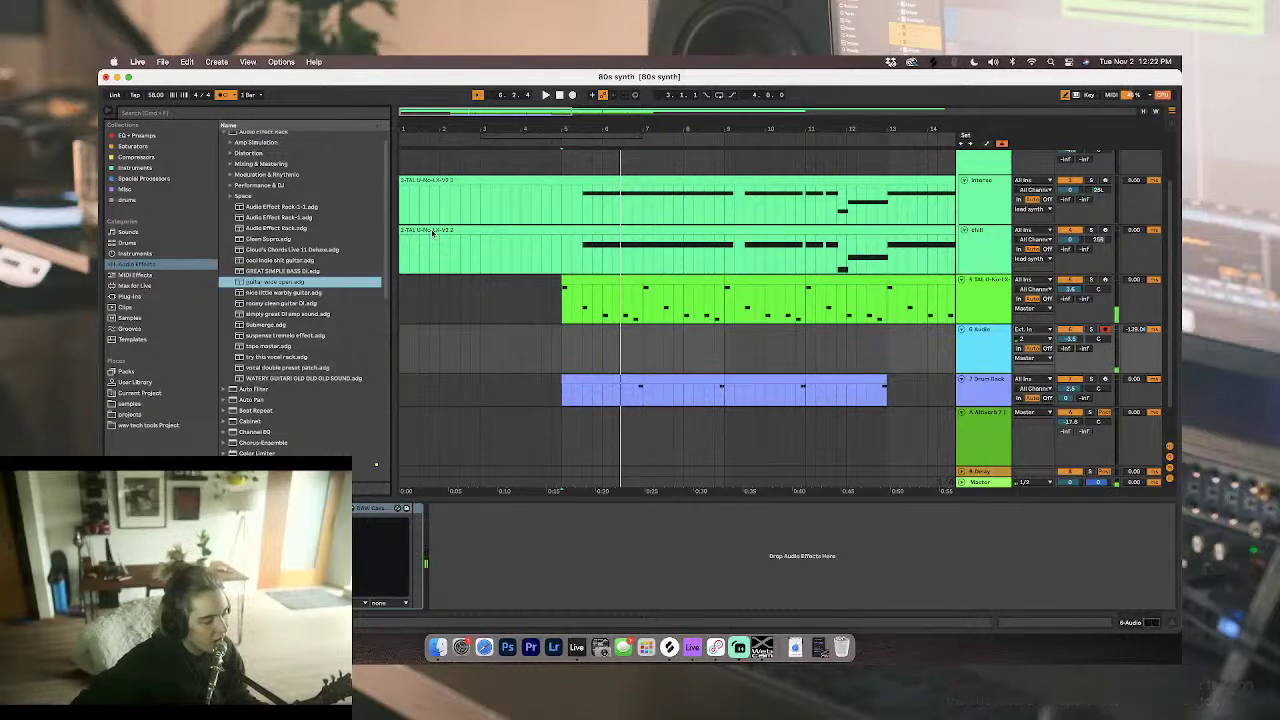
Step: Open the STARK amp plug-in on the 6 Audio track, check its amp and cabinet settings and close it
click(600, 538)
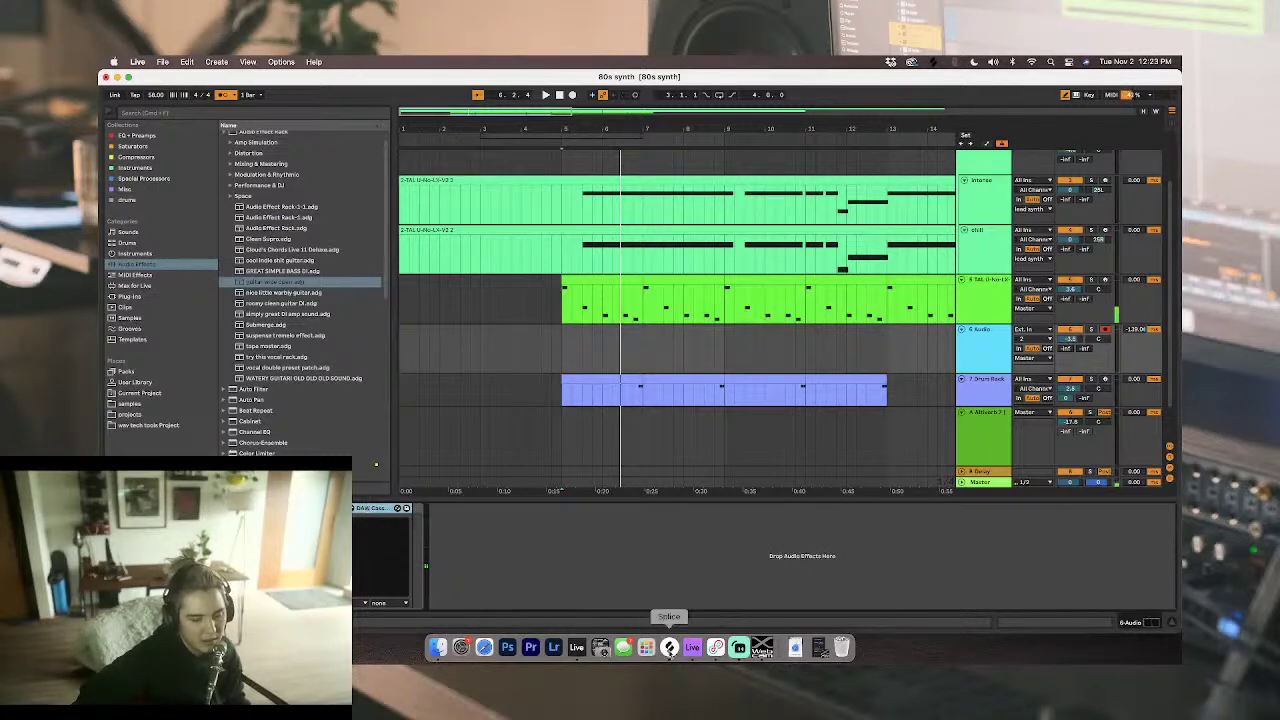
click(513, 584)
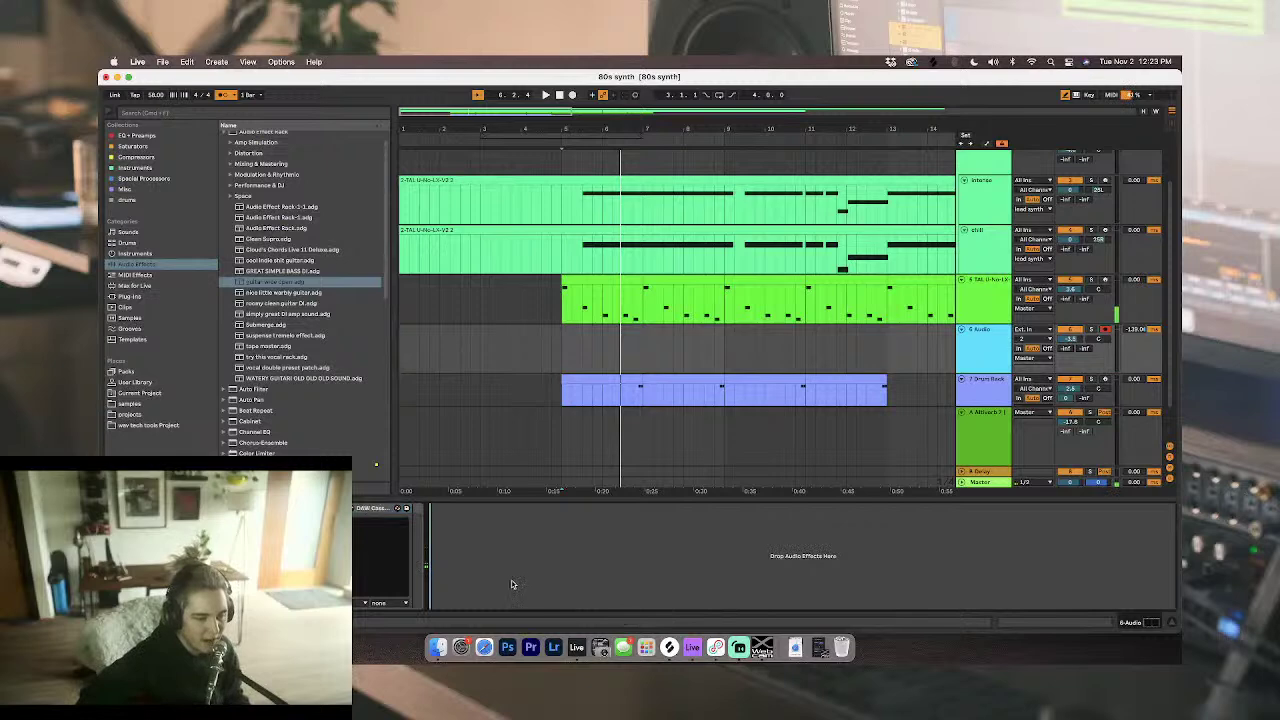
click(265, 508)
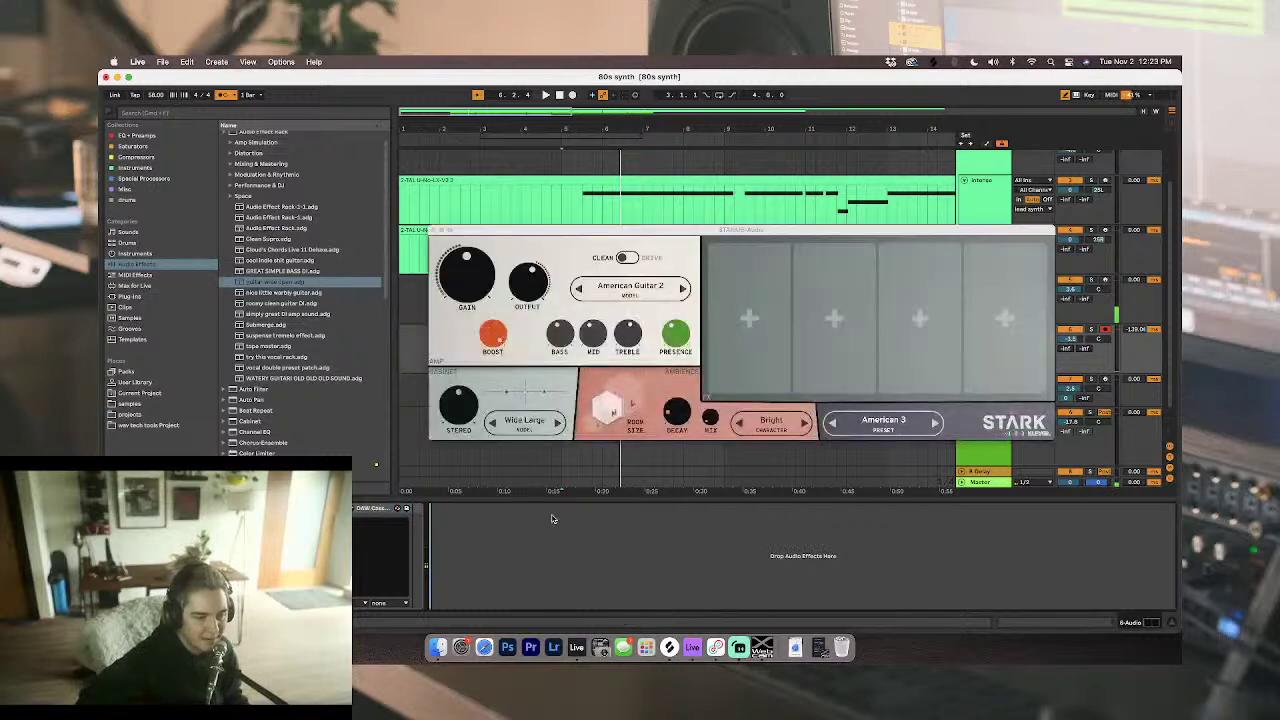
drag(452, 231, 440, 203)
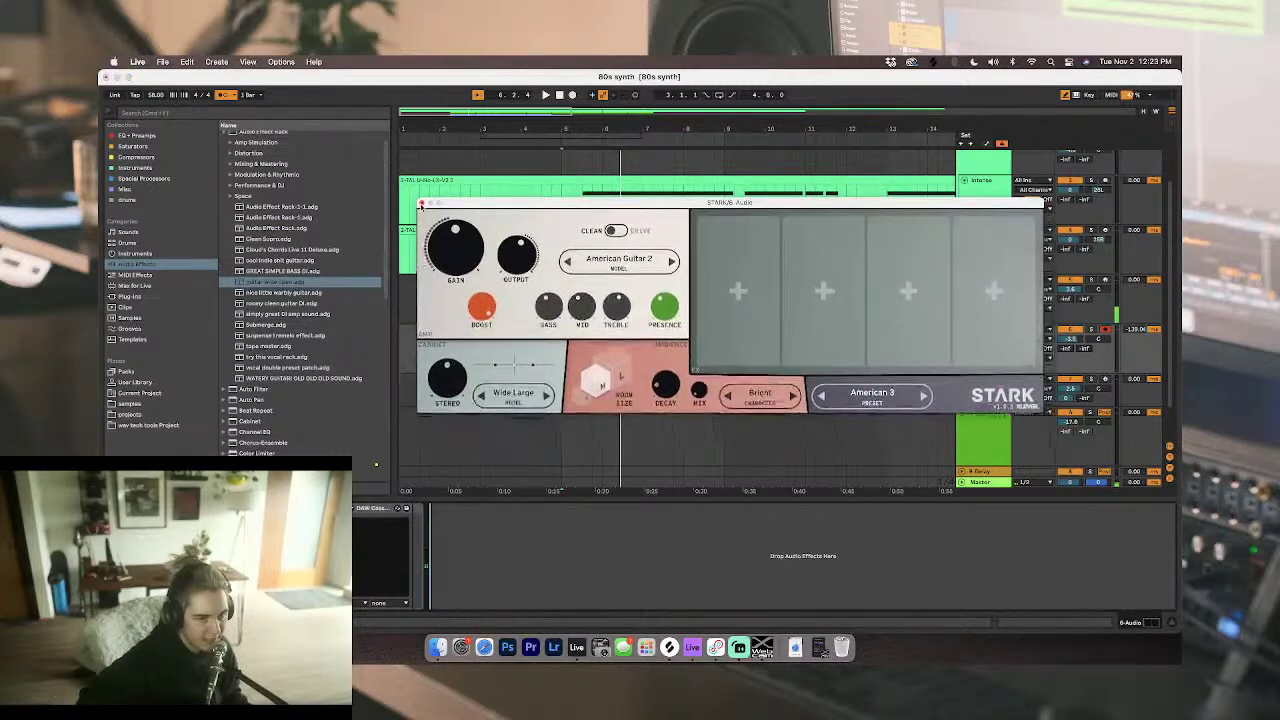
click(421, 203)
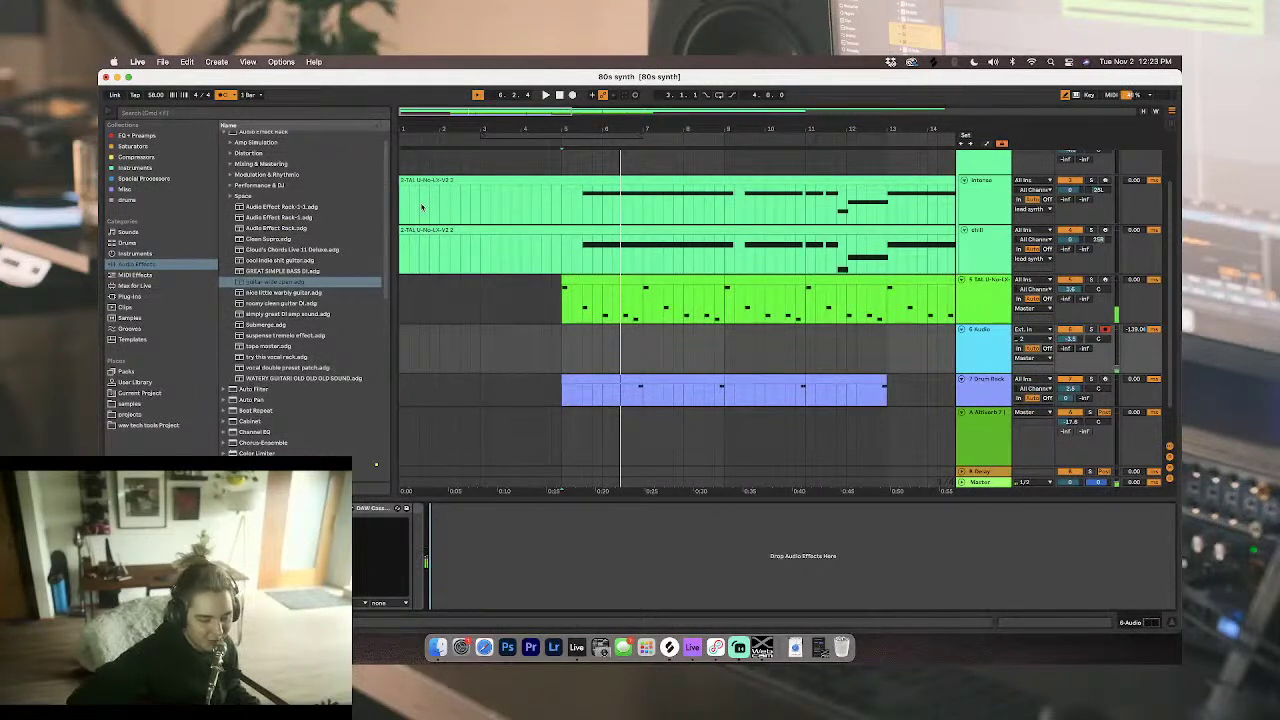
Step: Insert a Utility audio effect ahead of STARK in the 6 Audio track's device chain
scroll(269, 415, down, 3)
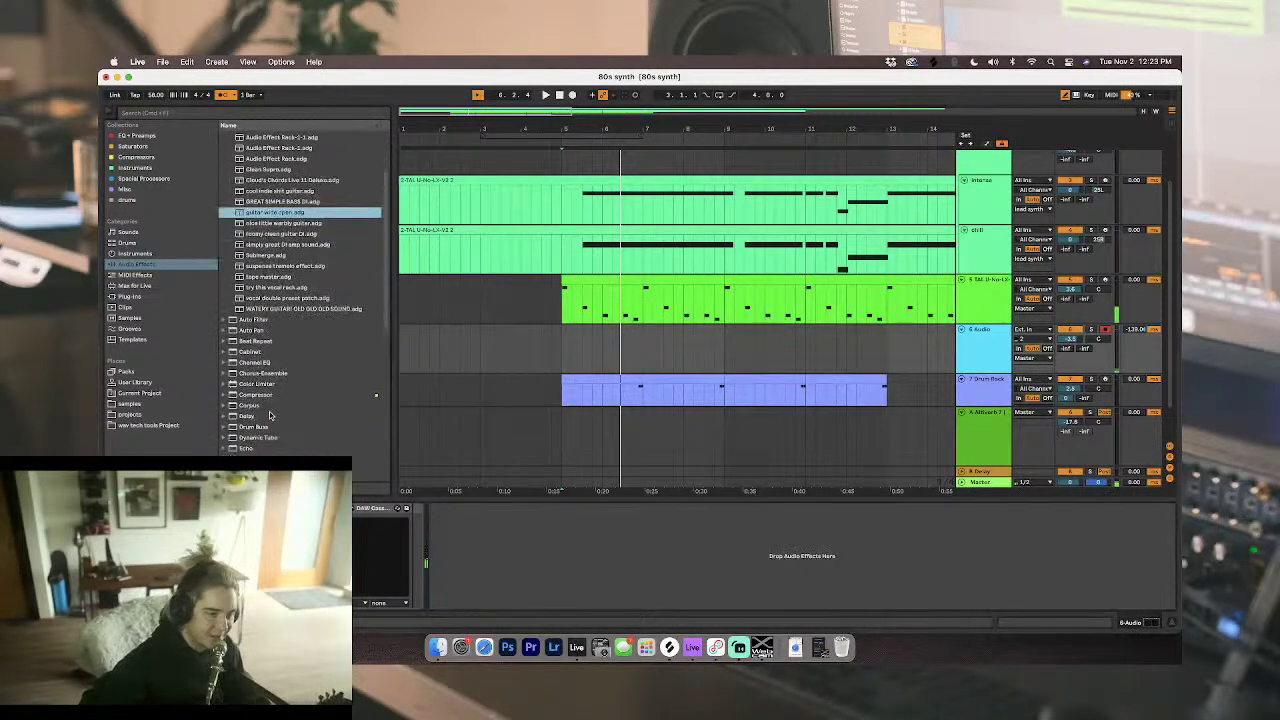
scroll(269, 415, down, 7)
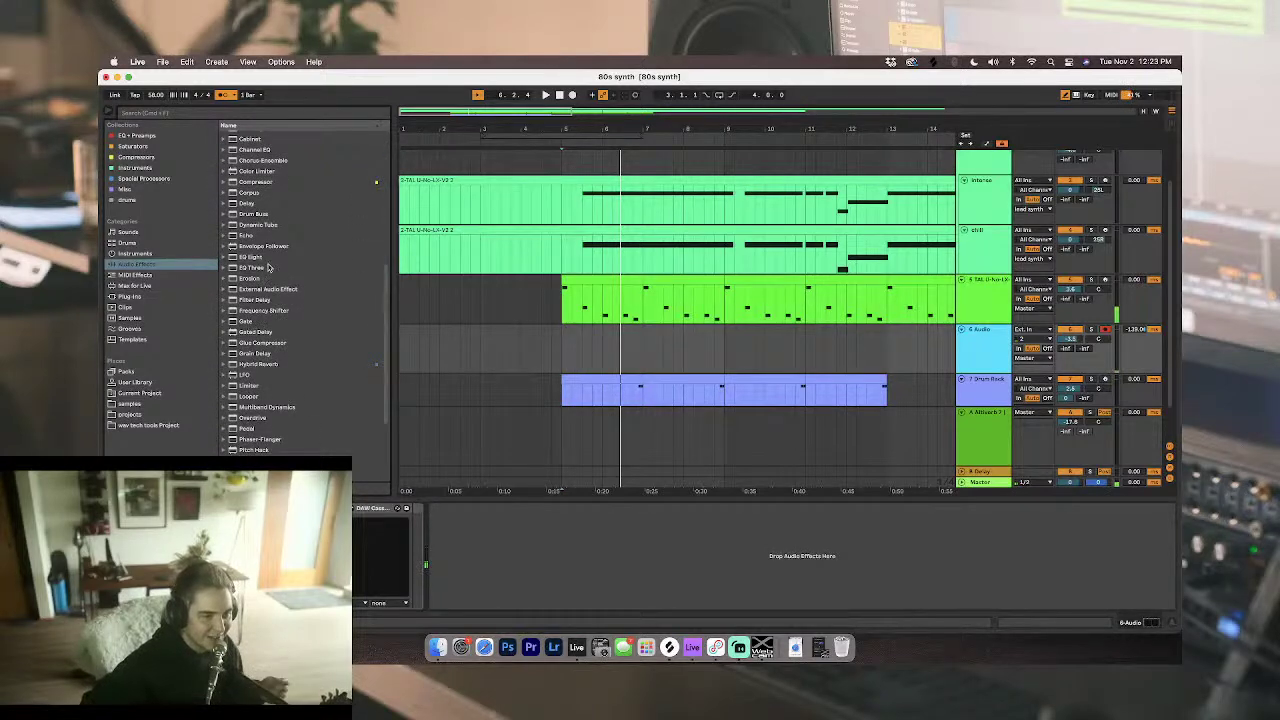
scroll(250, 320, down, 2)
scroll(247, 297, down, 1)
scroll(247, 400, down, 1)
drag(250, 453, 413, 592)
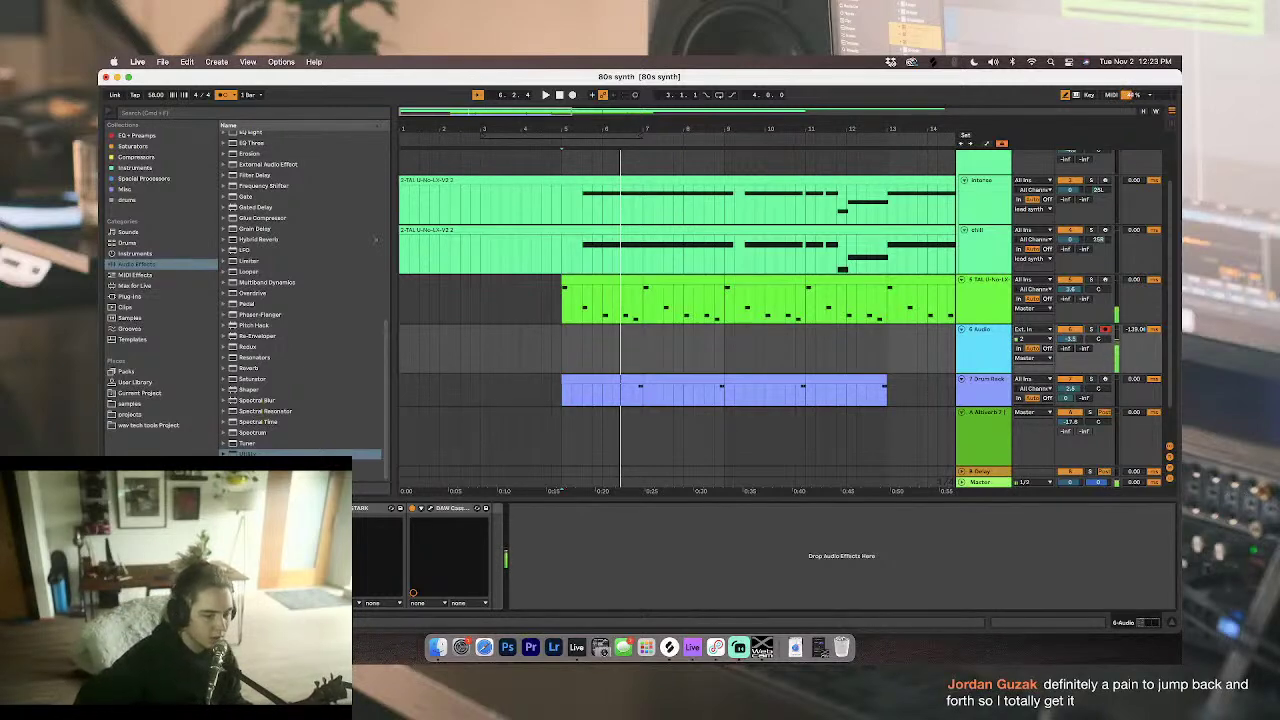
Step: Play the arrangement, return to bar 5 on the 6 Audio track and replay it to rehearse the guitar part
key(space)
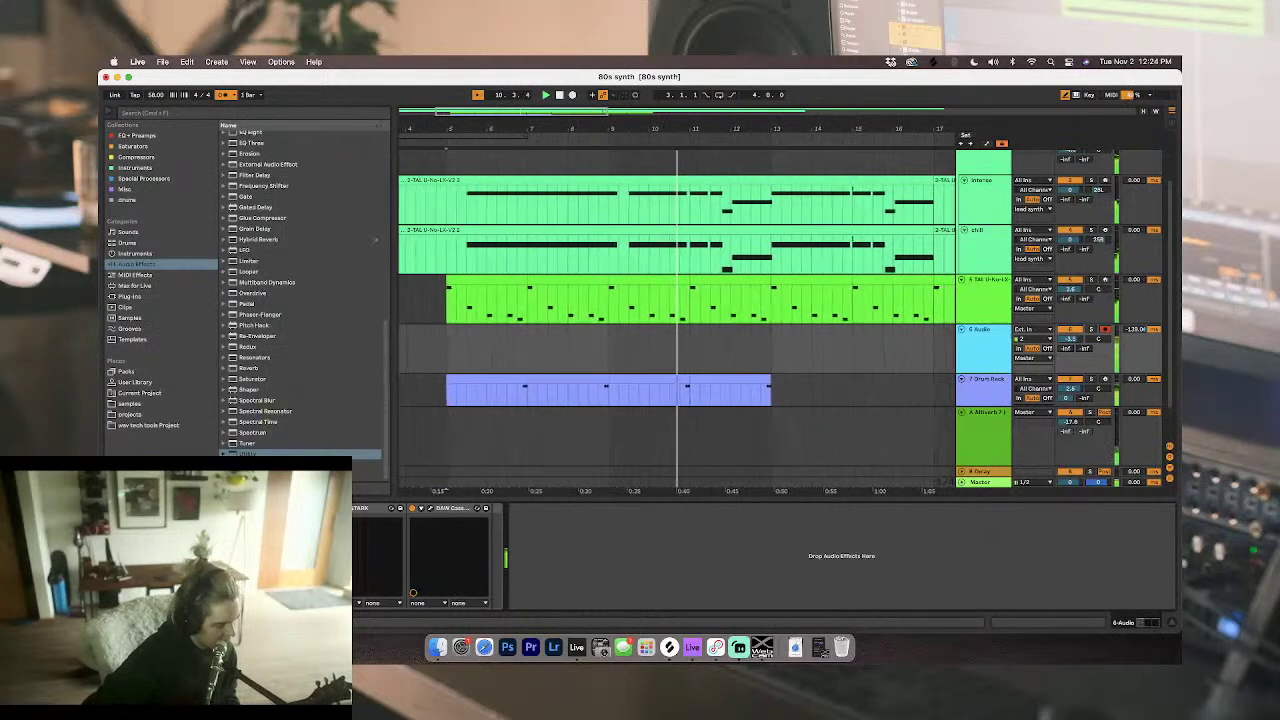
key(space)
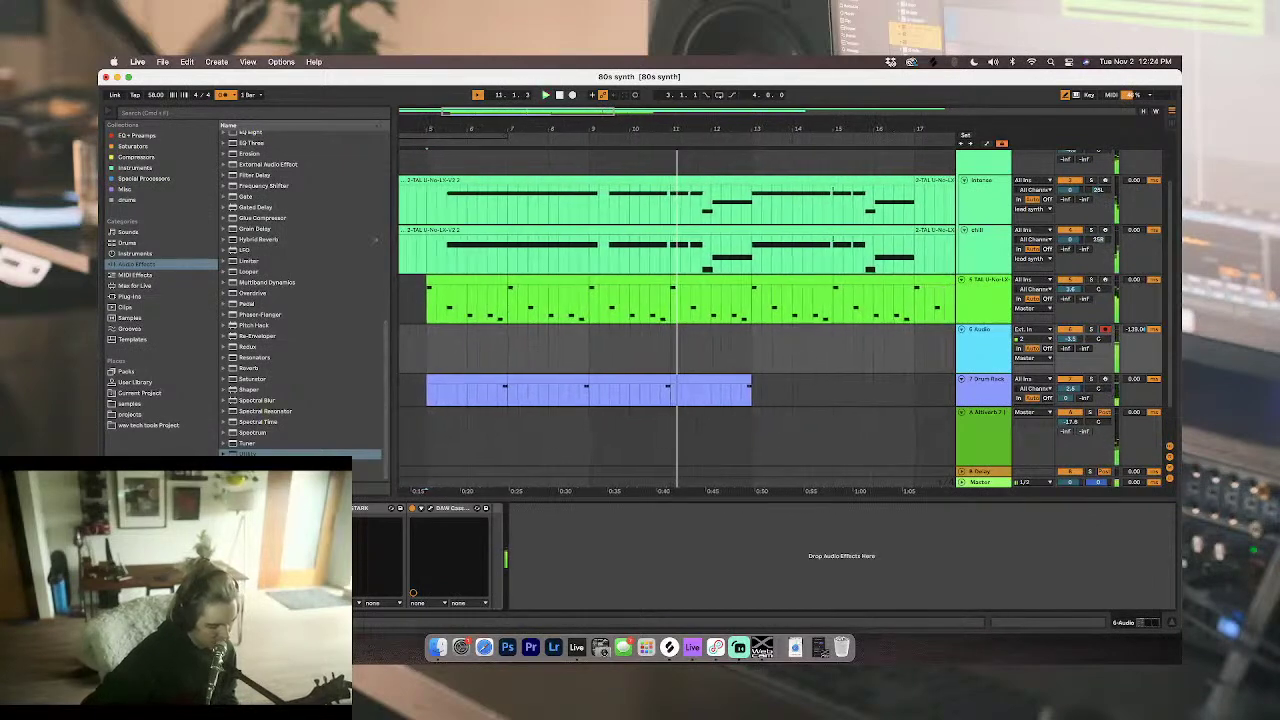
click(426, 345)
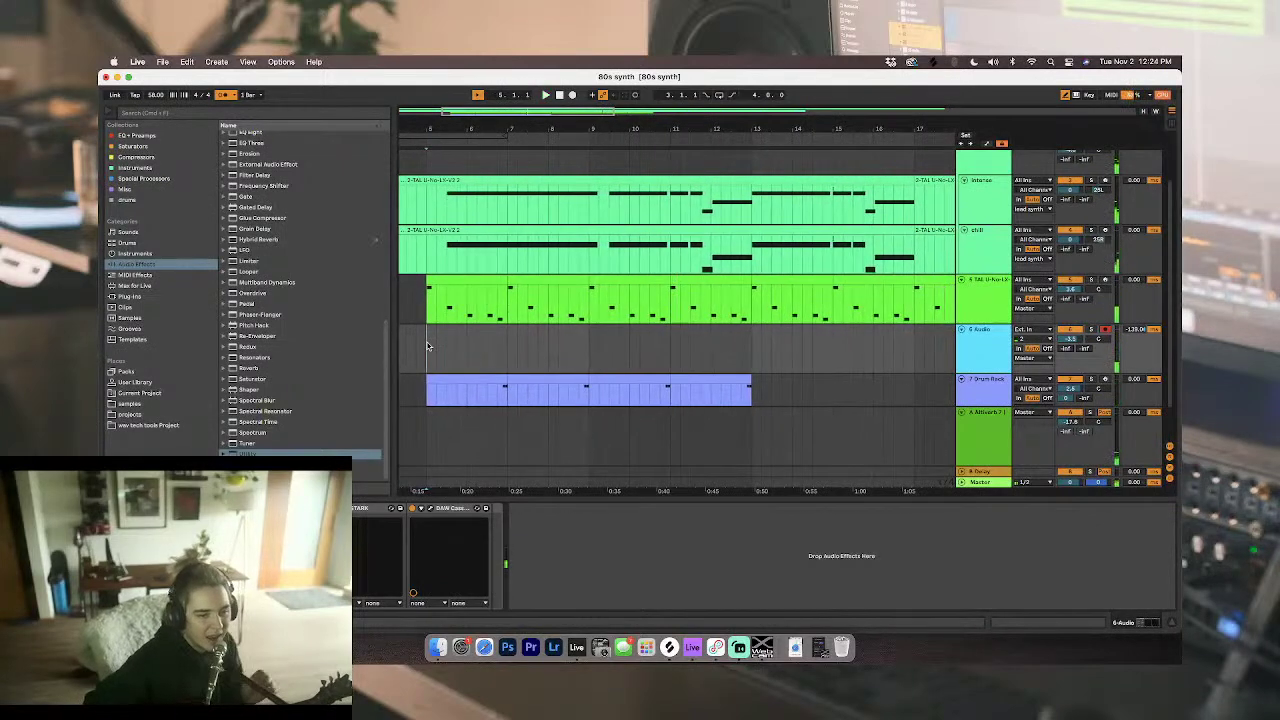
key(space)
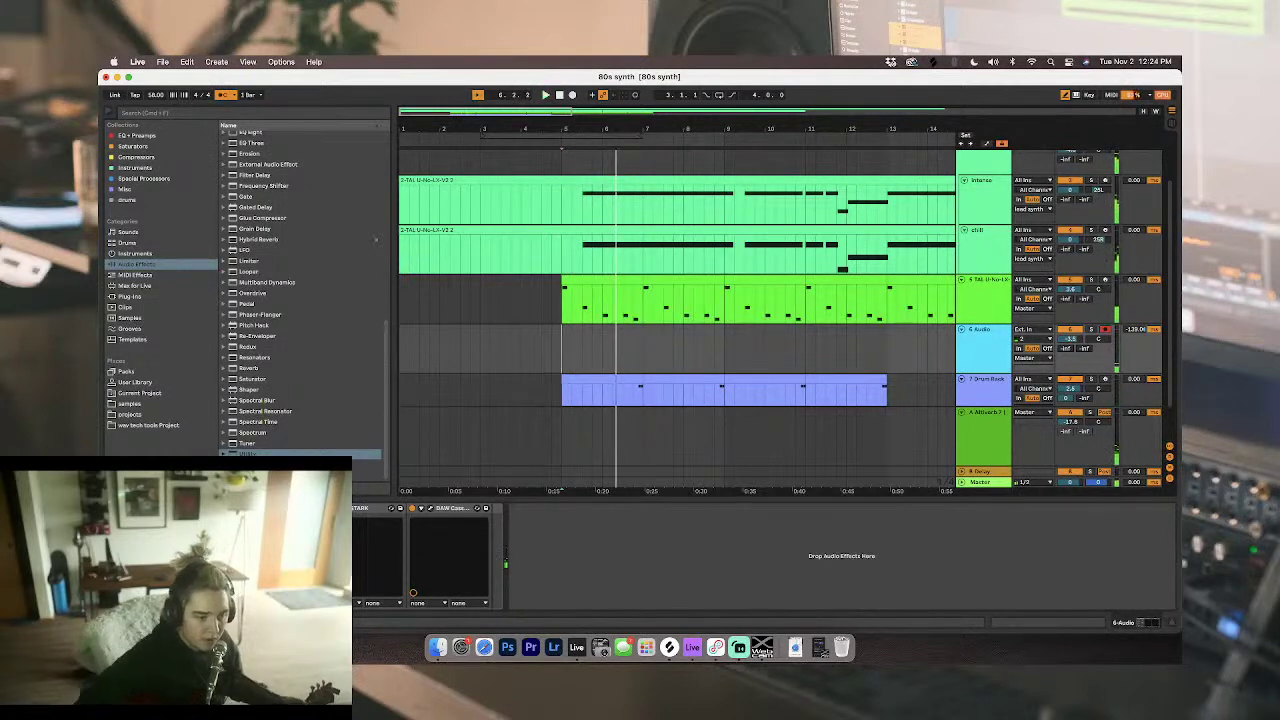
Step: Insert a Tuner ahead of the Utility on the 6 Audio track, then open the STARK plug-in to check it and close it
drag(247, 444, 252, 545)
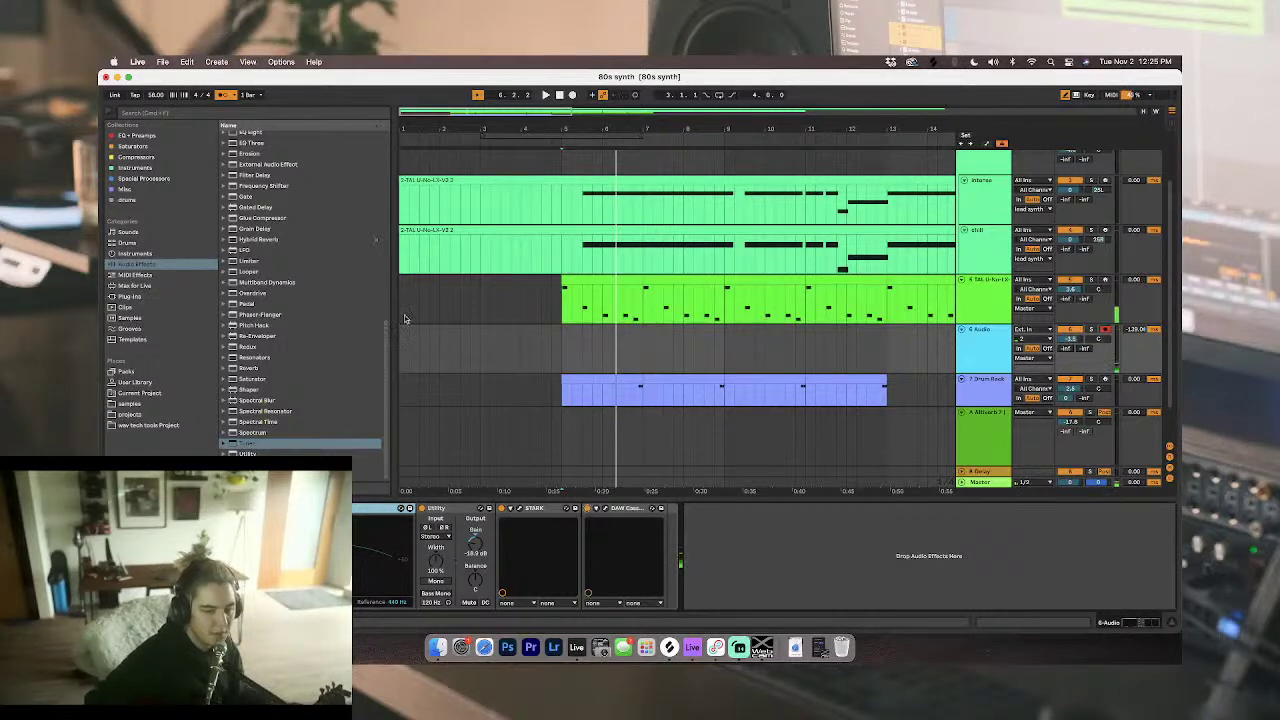
click(142, 179)
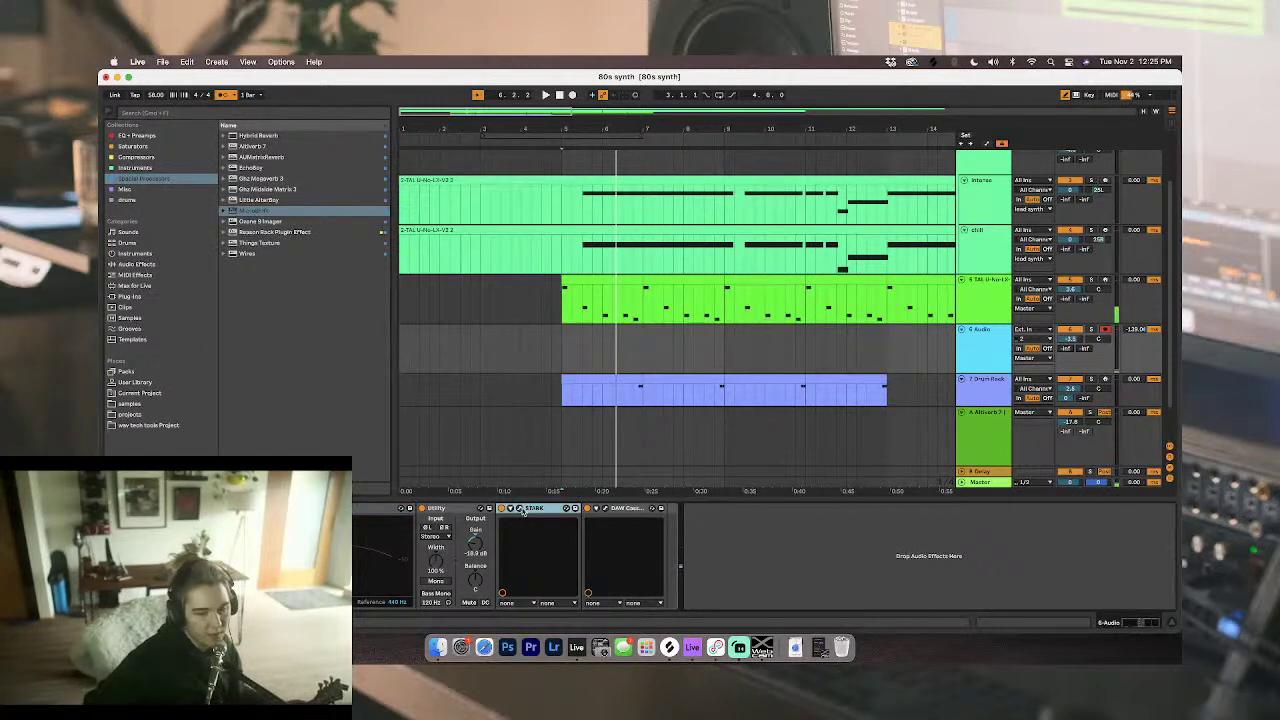
click(521, 509)
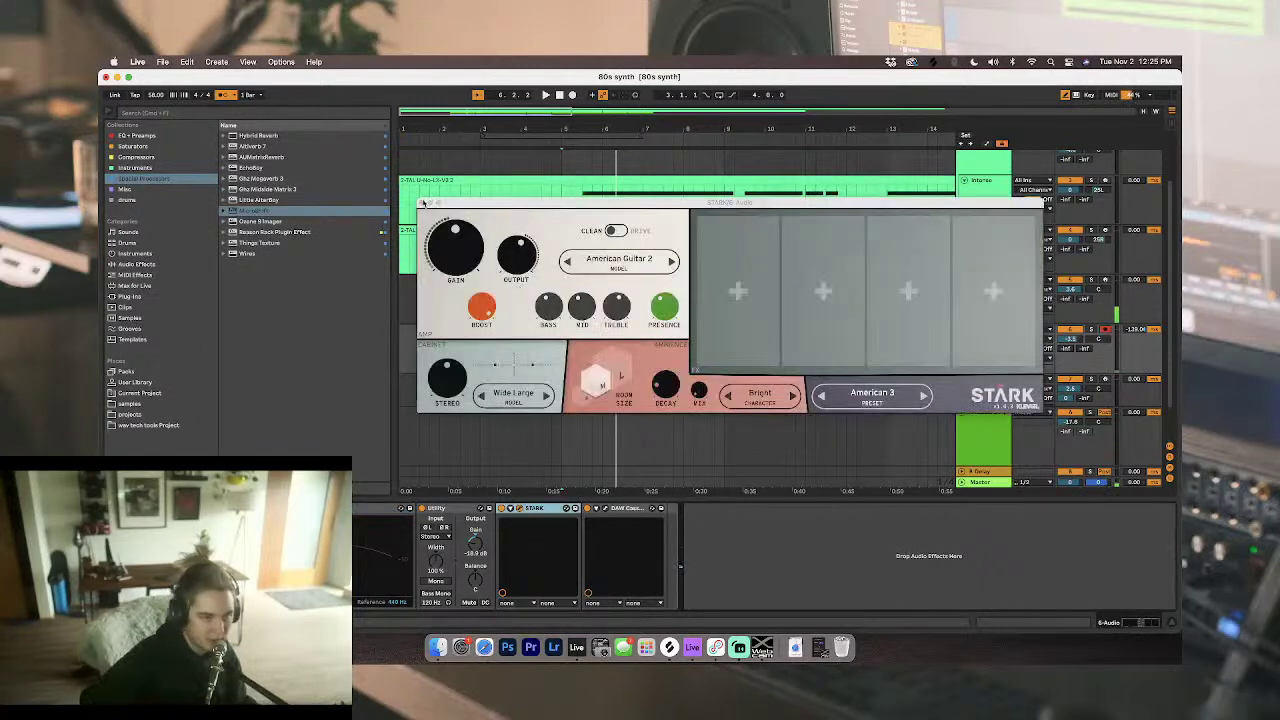
click(423, 203)
Step: Play the arrangement from bar 5 on the 6 Audio track to rehearse the guitar part
click(560, 248)
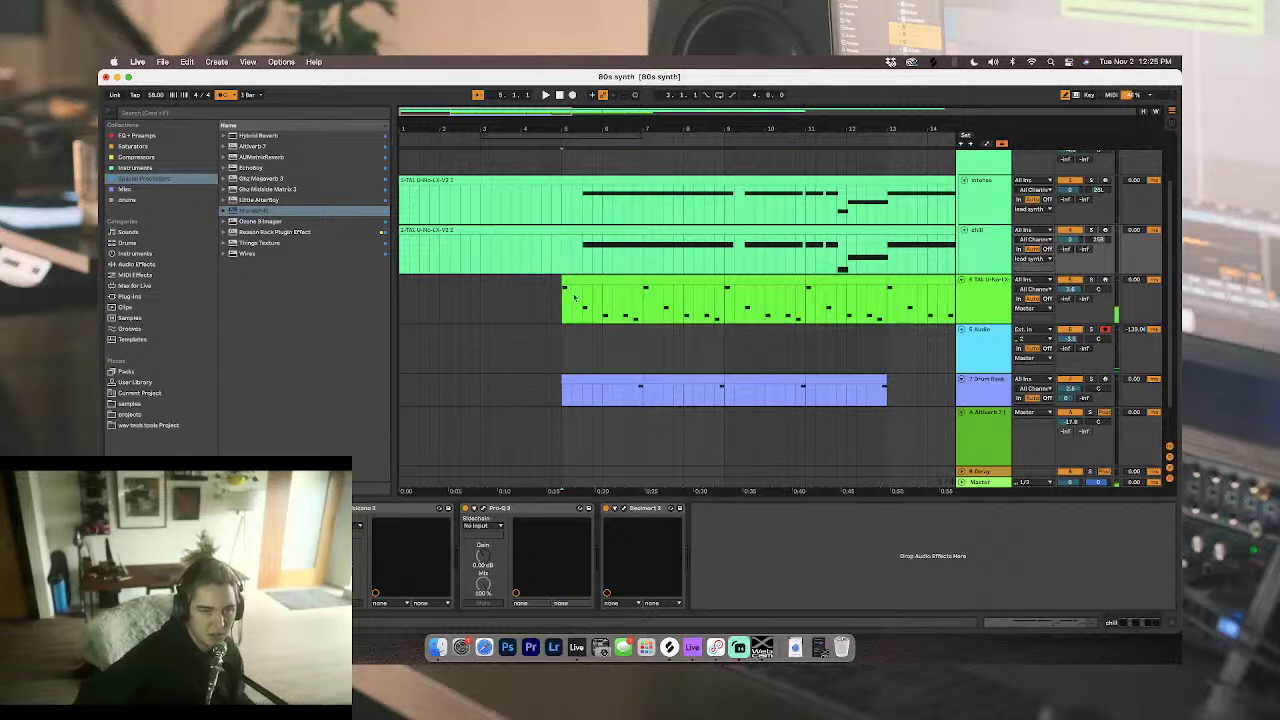
click(563, 340)
key(space)
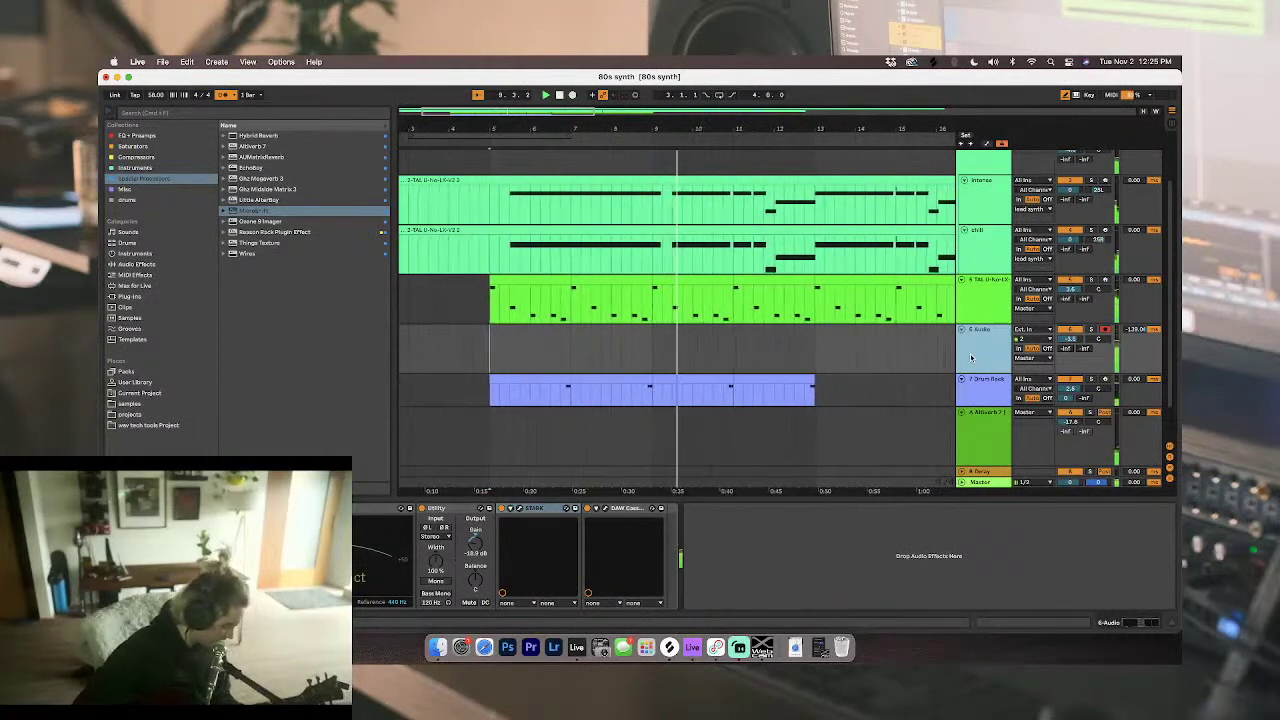
Step: Add Ghz Megaverb 3 to the end of the 6 Audio chain, adjust its mix and narrow its filter to 573 Hz and 2.45 kHz
key(space)
key(Up)
key(Up)
key(Up)
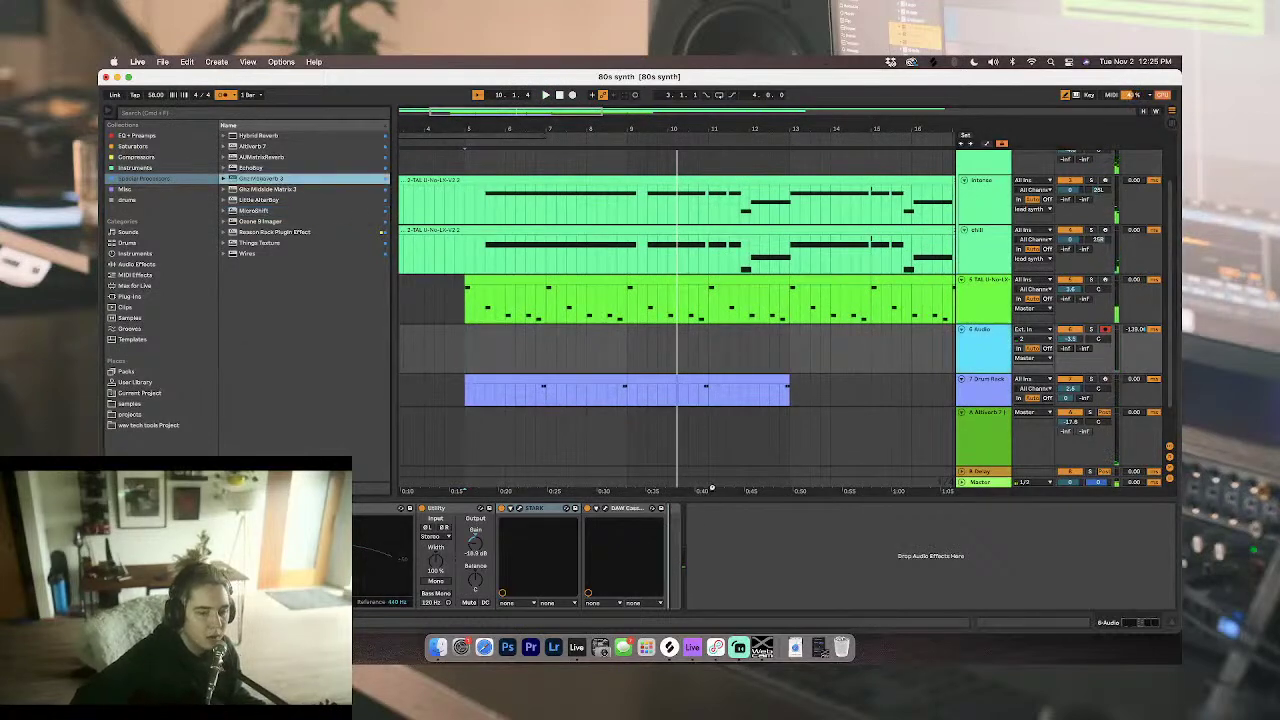
key(Return)
drag(530, 394, 524, 393)
drag(589, 245, 617, 256)
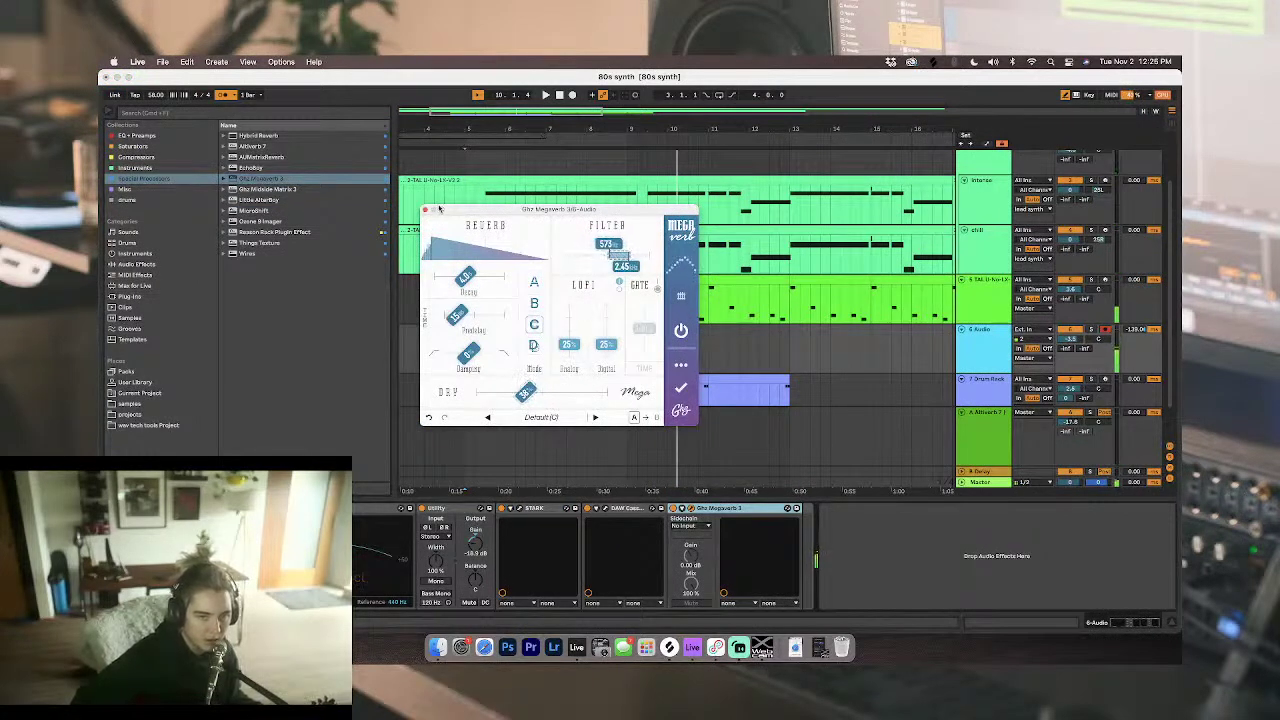
click(425, 209)
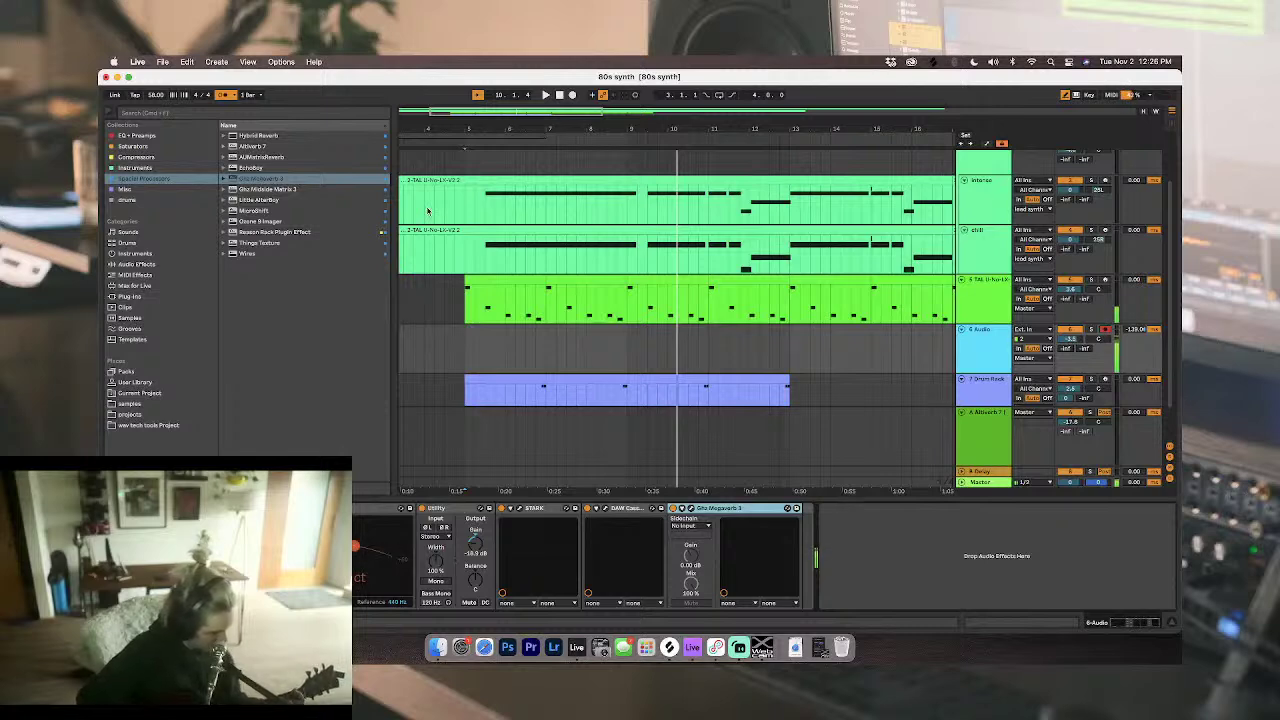
Step: Rehearse and record a guitar take on the 6 Audio track from bar 5, and delete the excess after bar 13
key(space)
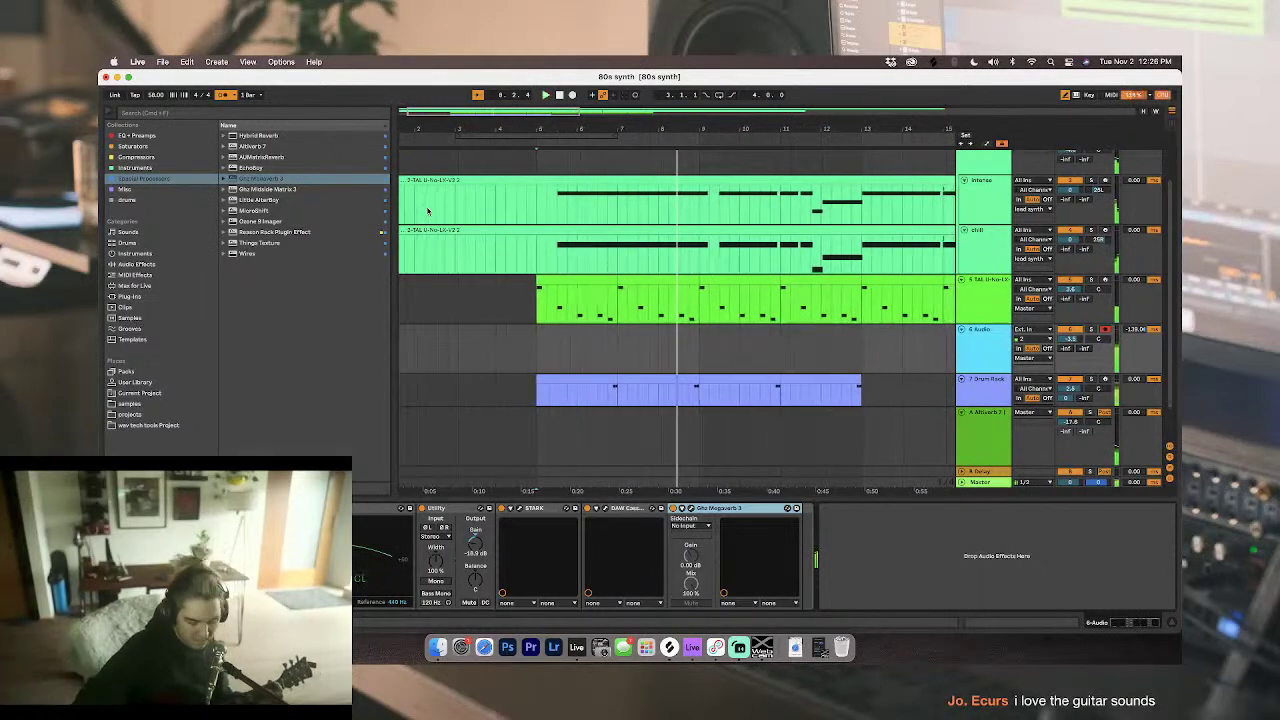
click(573, 97)
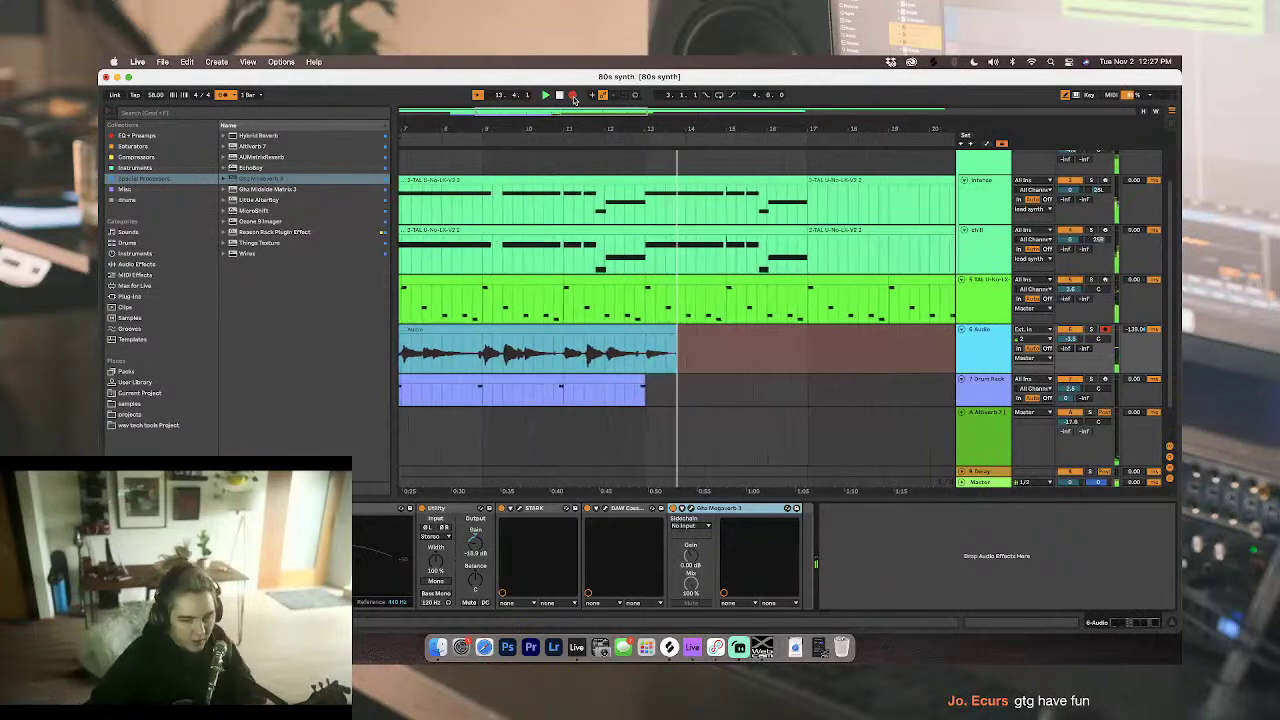
key(space)
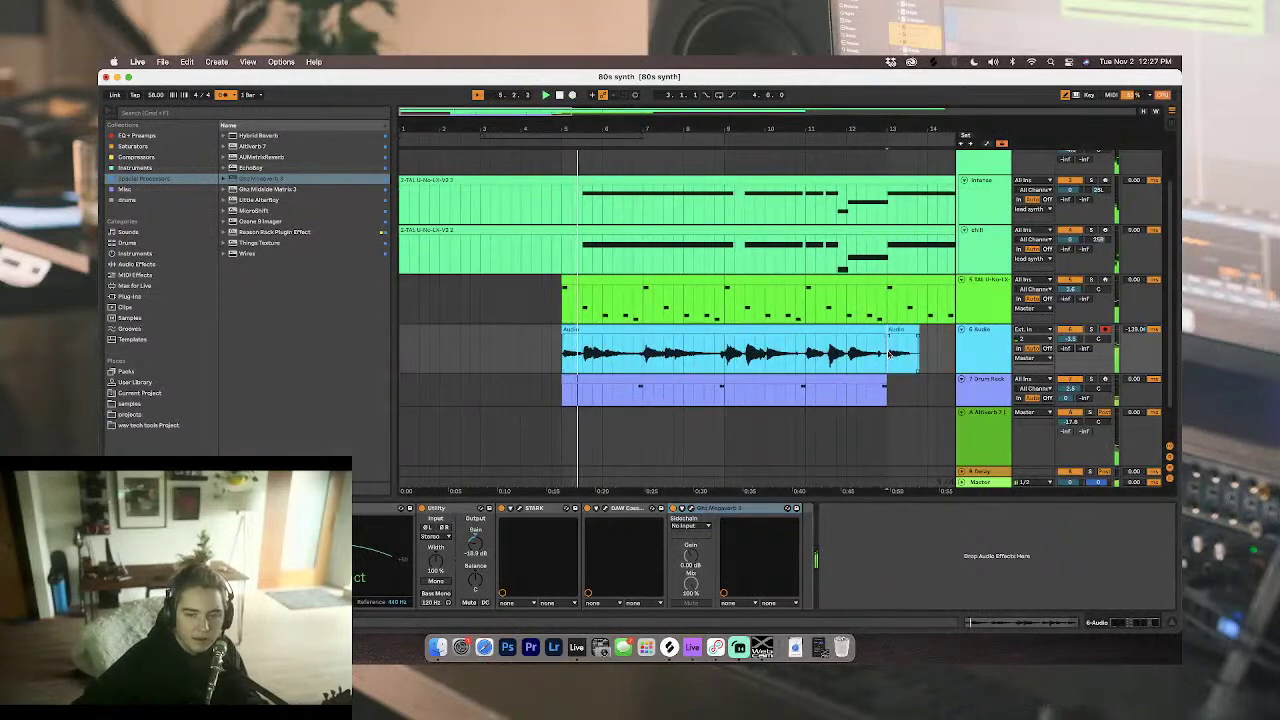
key(Delete)
Step: Move a two-bar guitar phrase onto a new audio track below the drums, and bring it back to 6 Audio at bar 13
click(830, 330)
drag(830, 330, 885, 406)
key(alt+super+t)
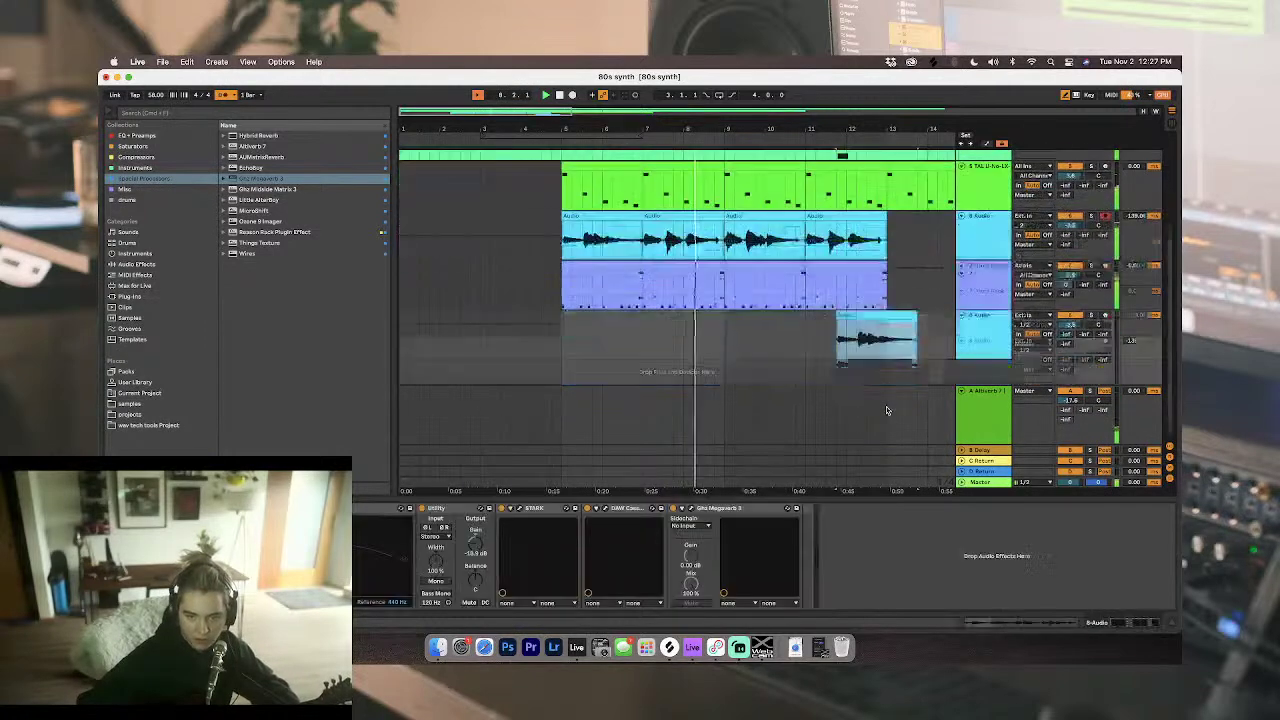
drag(823, 217, 904, 224)
drag(871, 357, 838, 248)
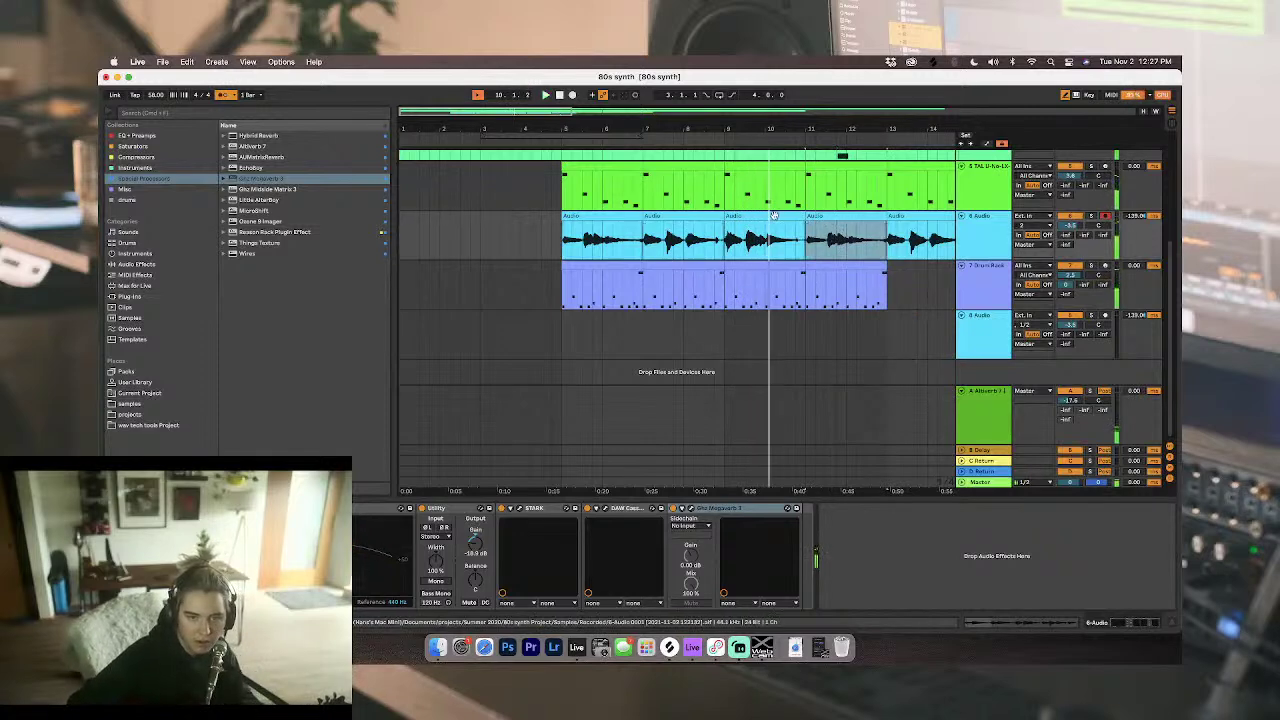
Step: Delete the guitar clip at bar 13 and consolidate the remaining 6 Audio clips from bar 5 to bar 13 into one
click(565, 242)
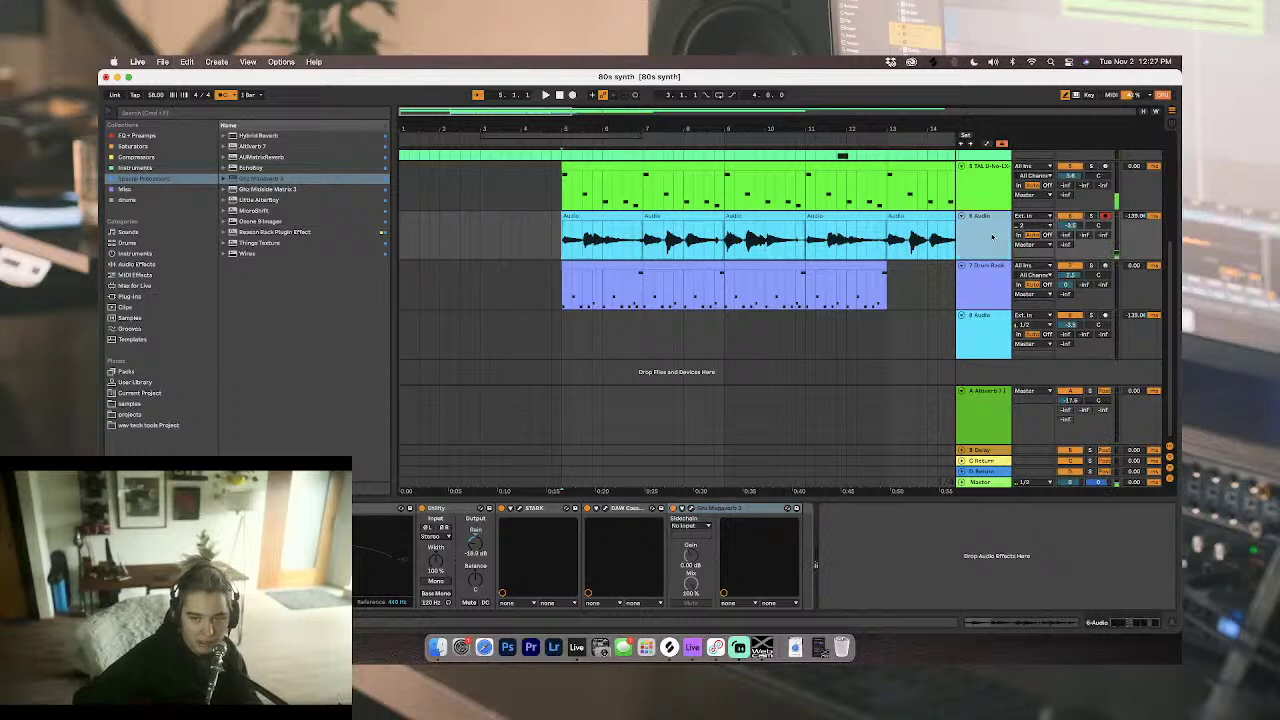
click(914, 217)
key(Delete)
drag(641, 219, 886, 218)
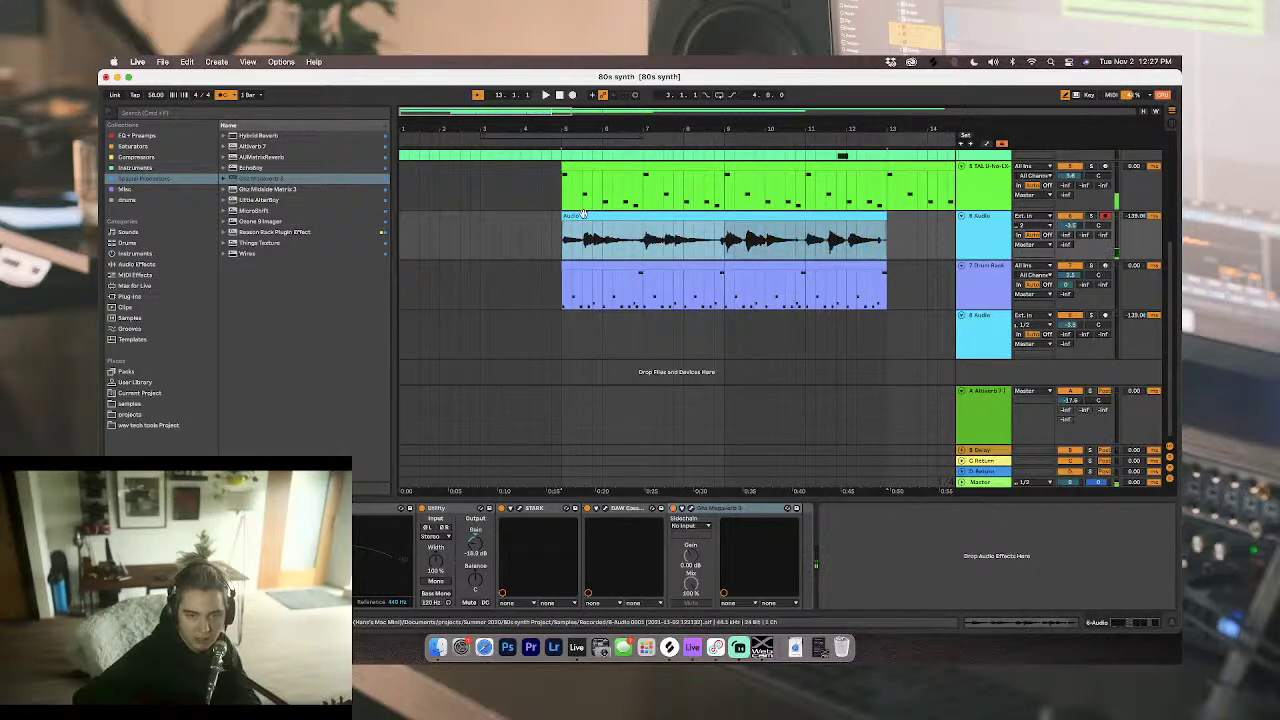
Step: Record a new guitar take on the 6 Audio track from bar 5 to just past bar 13
click(573, 95)
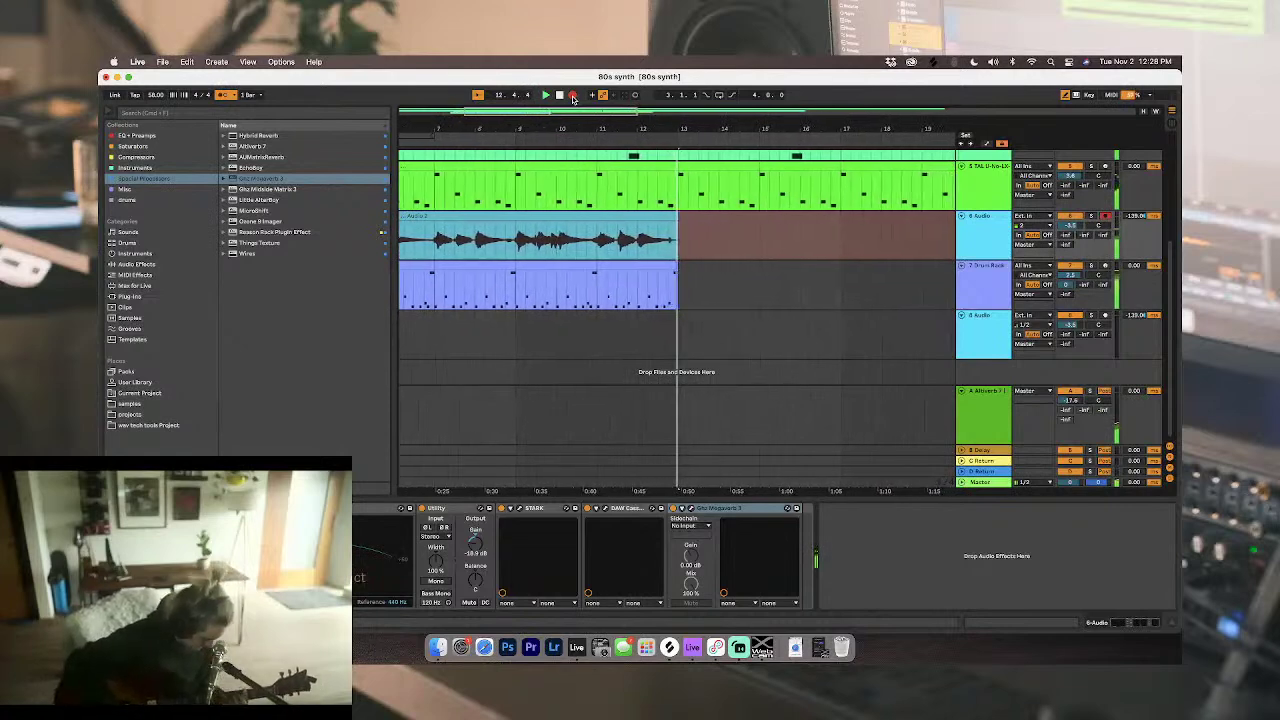
click(573, 96)
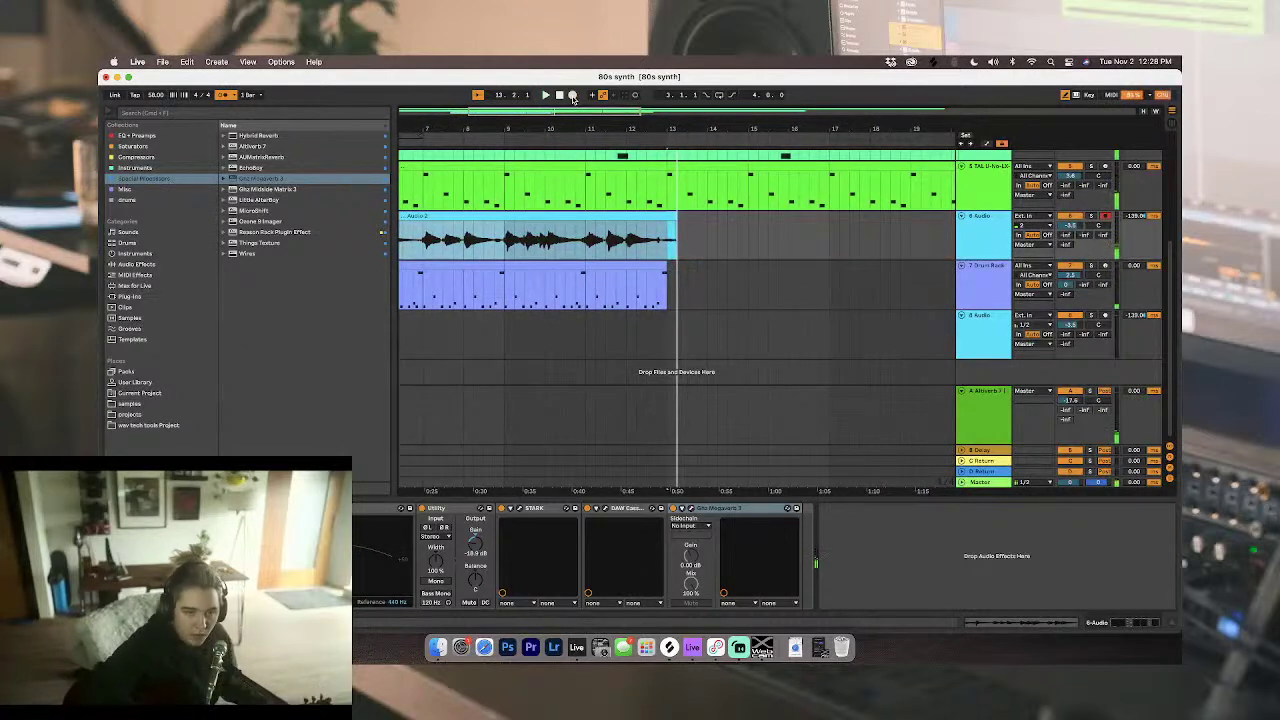
Step: Play the new guitar take from bar 5, pan the 6 Audio track to the left and lower its volume
scroll(587, 349, left, 4)
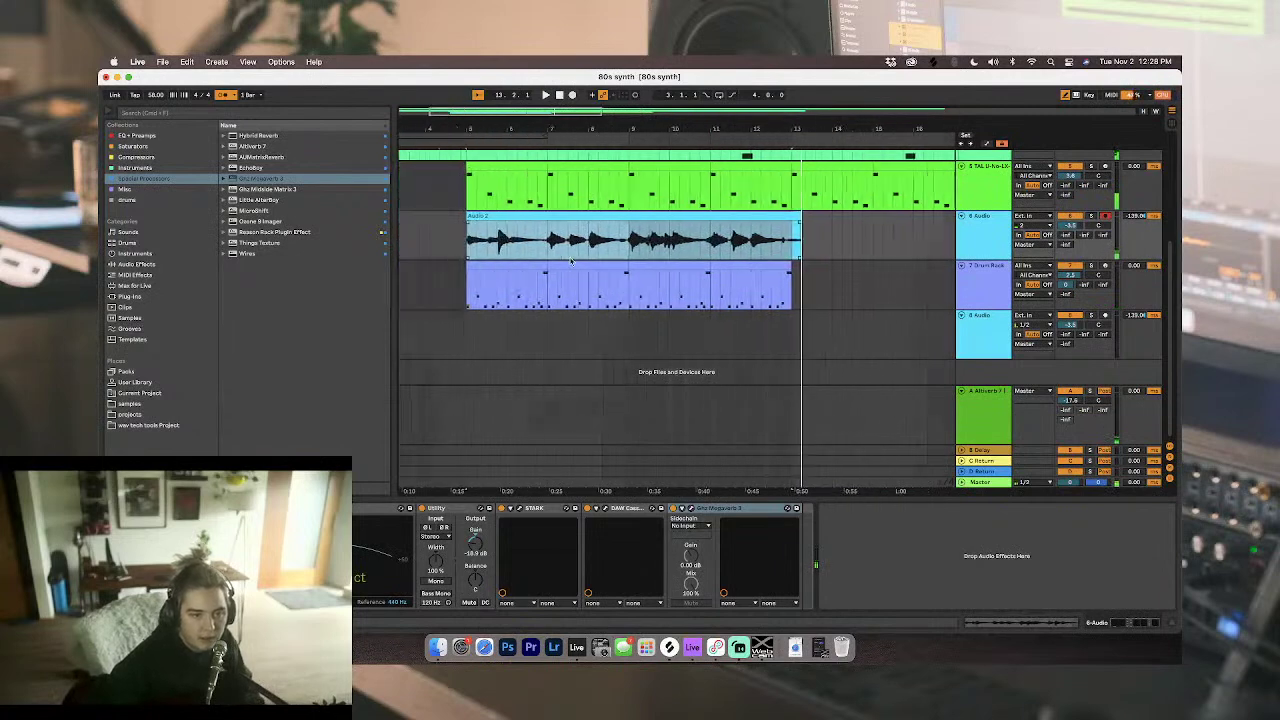
click(467, 241)
key(space)
drag(1082, 228, 1082, 240)
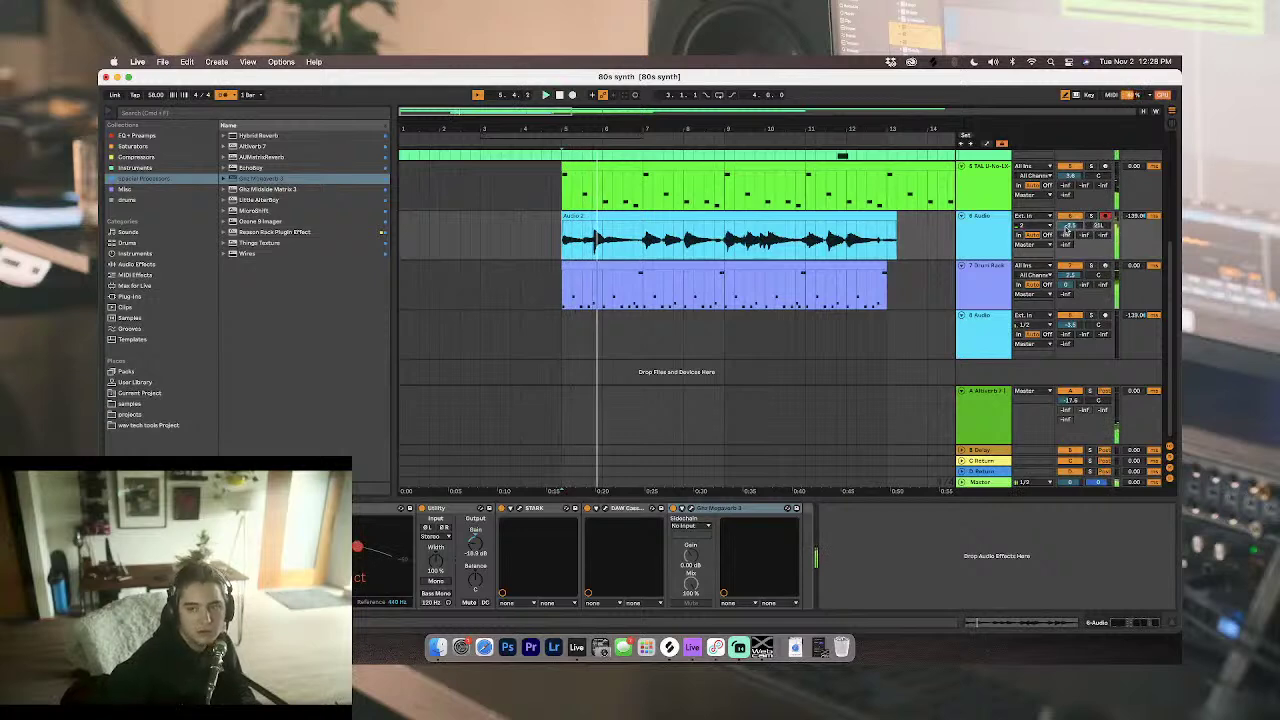
Step: Load the Pro-C 2 compressor at the end of the 6 Audio chain and play the guitar through it, with its window clear of the clip
click(128, 157)
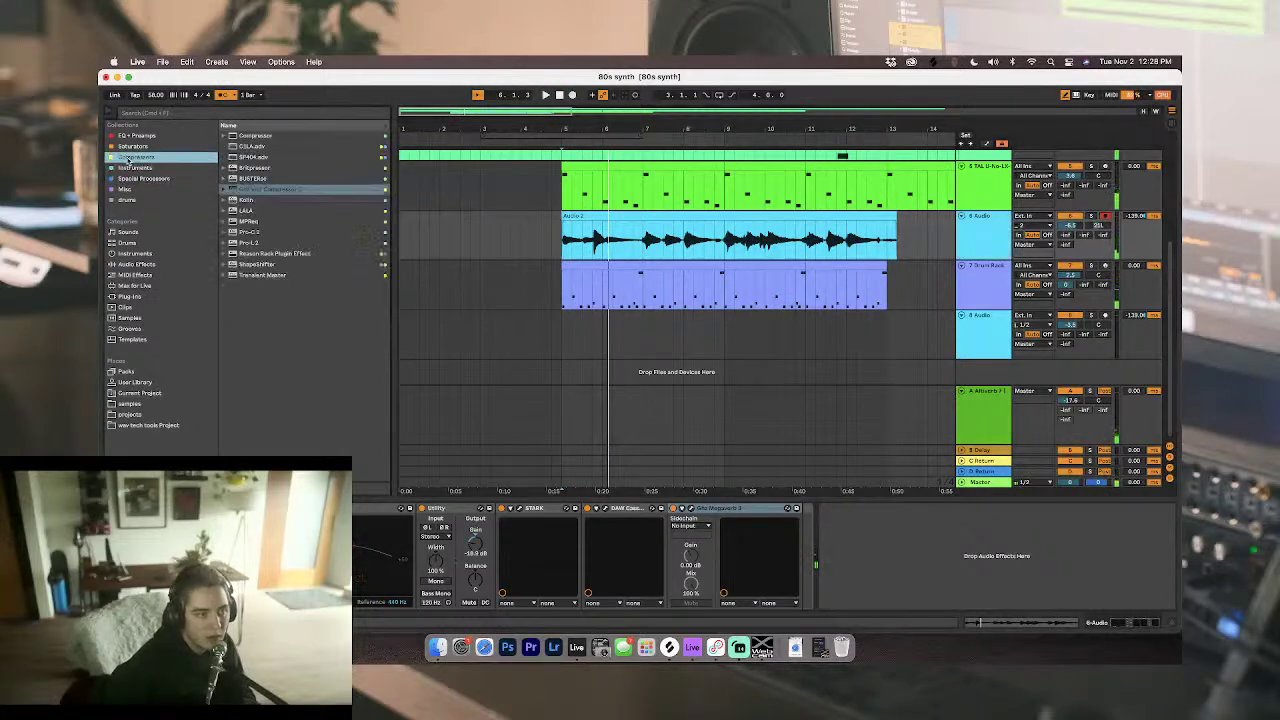
click(247, 233)
drag(595, 233, 597, 233)
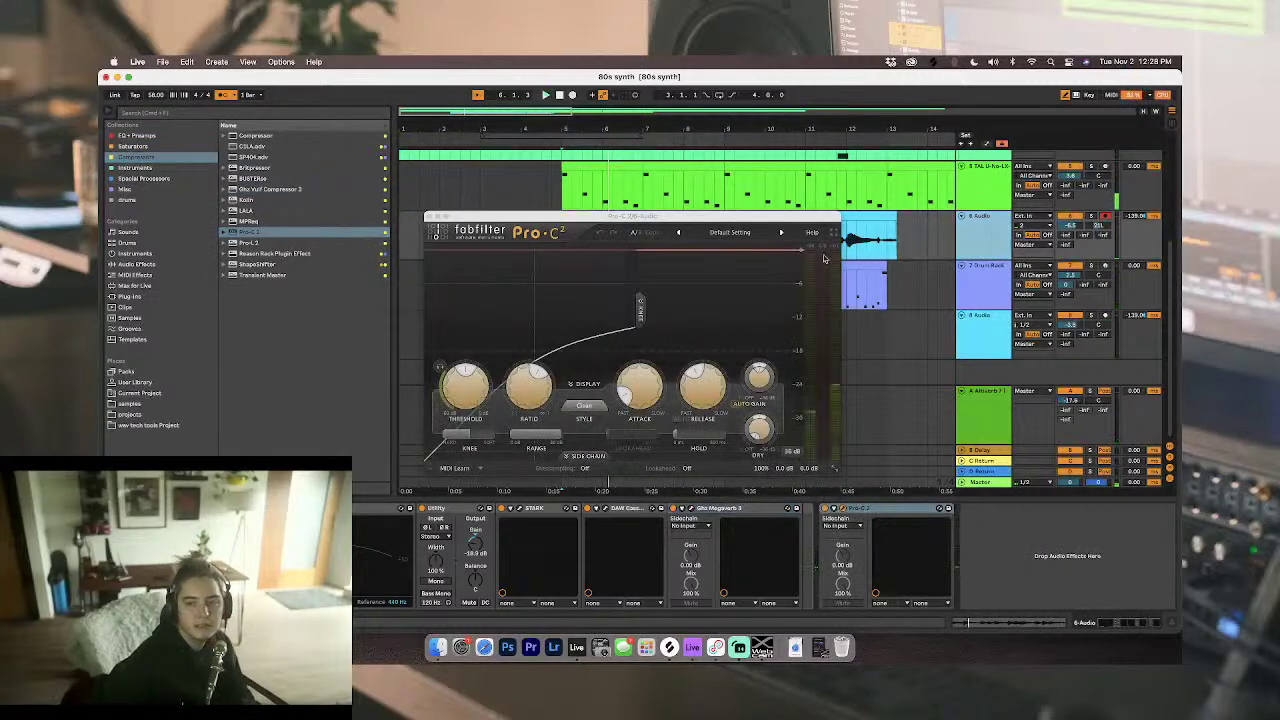
key(space)
drag(704, 214, 779, 305)
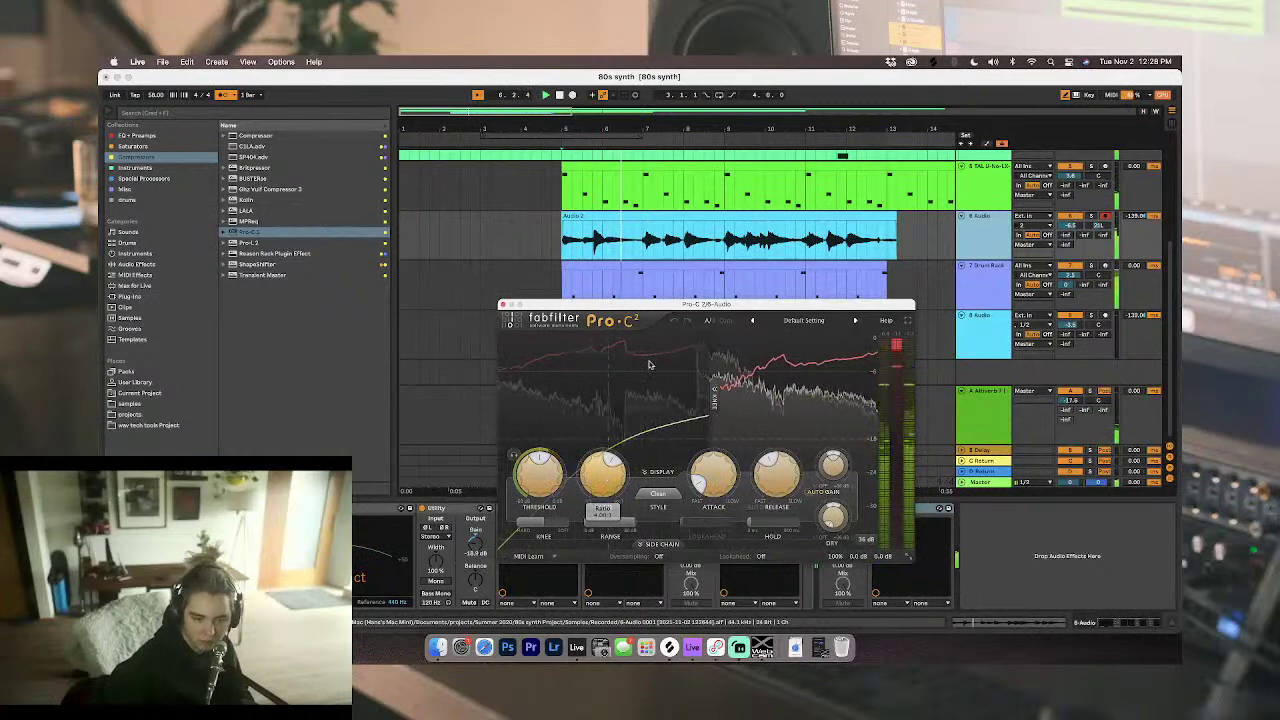
Step: Replay the opening of the guitar clip and adjust Pro-C 2's release and attack to slower times by ear
key(space)
drag(594, 247, 605, 248)
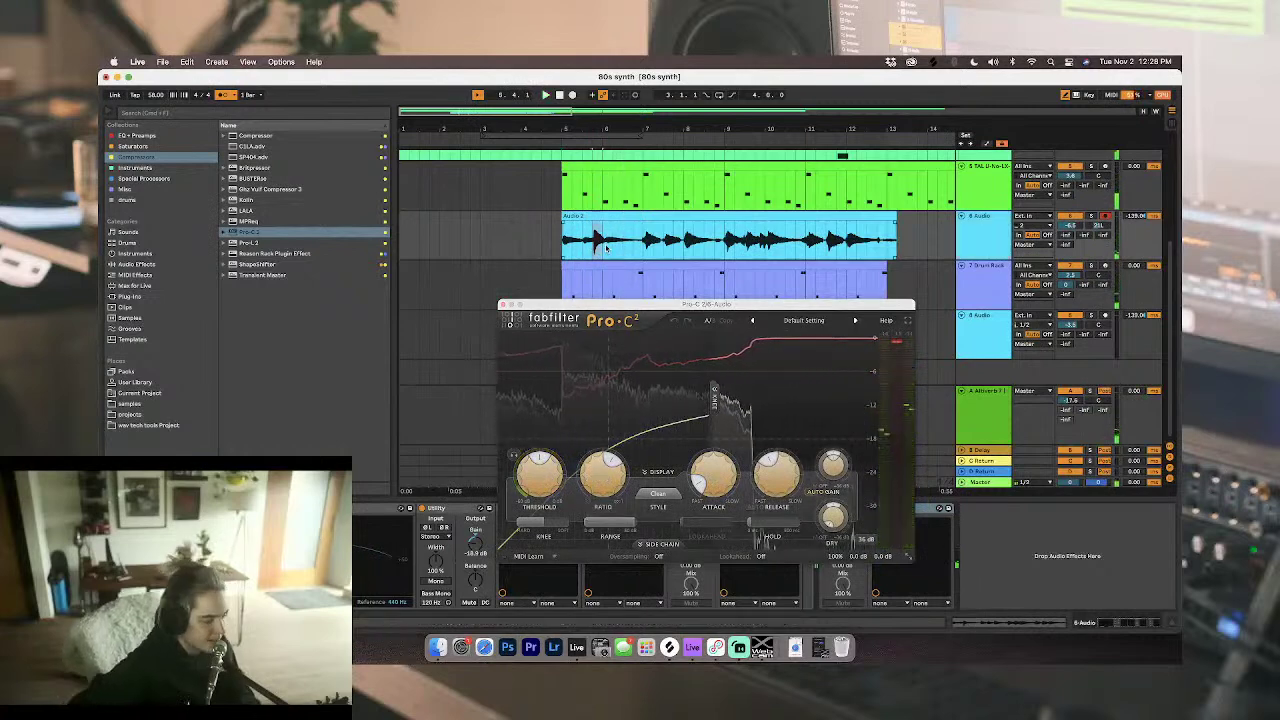
click(567, 207)
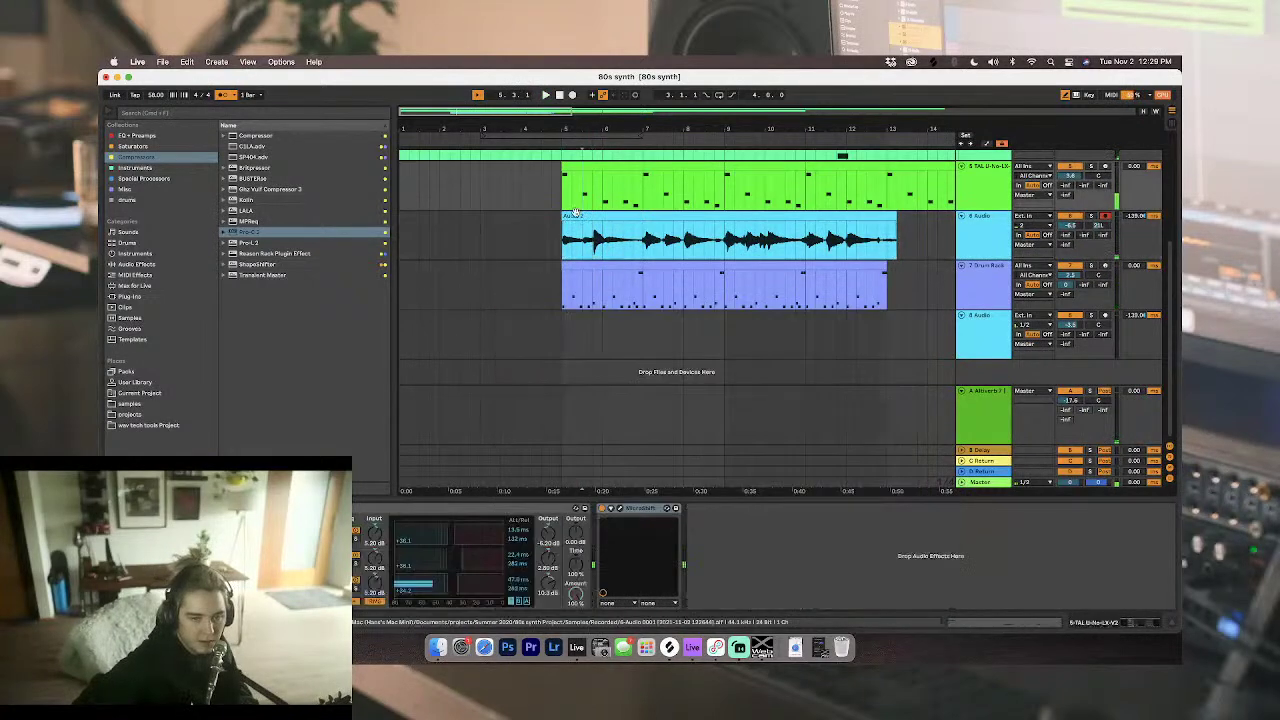
click(568, 216)
key(space)
drag(737, 482, 720, 446)
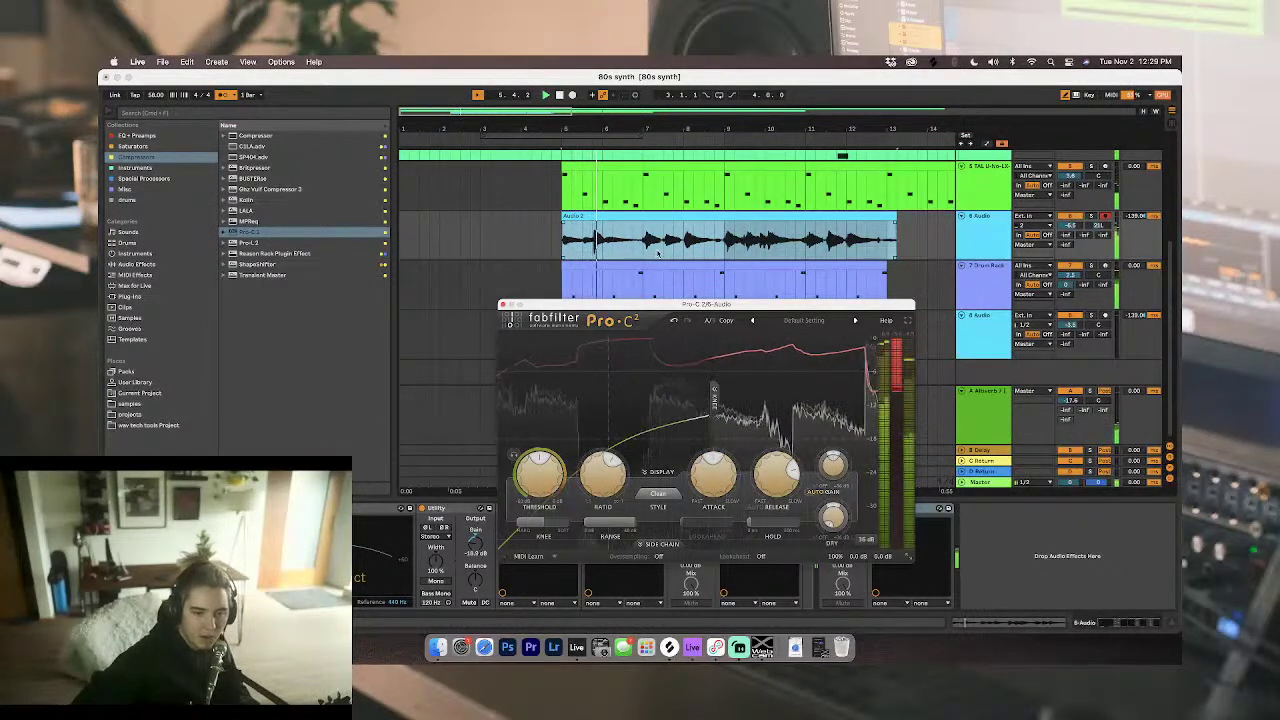
mouse_move(716, 488)
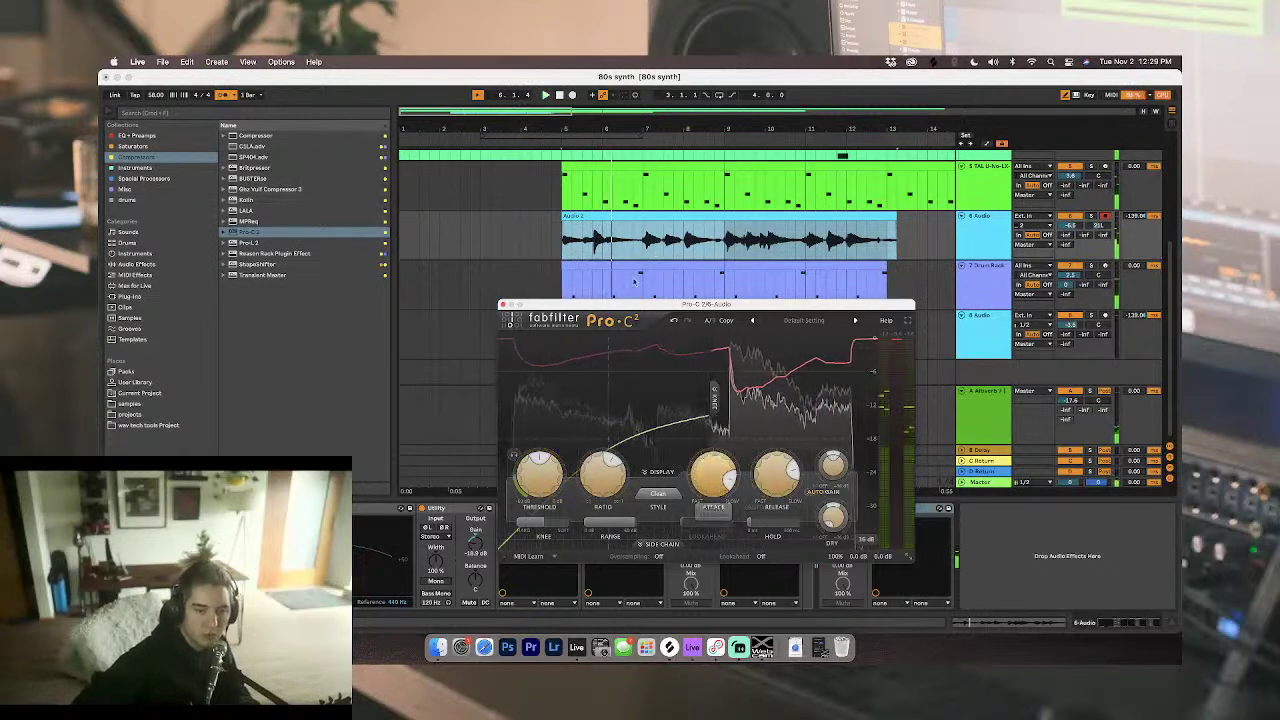
click(574, 232)
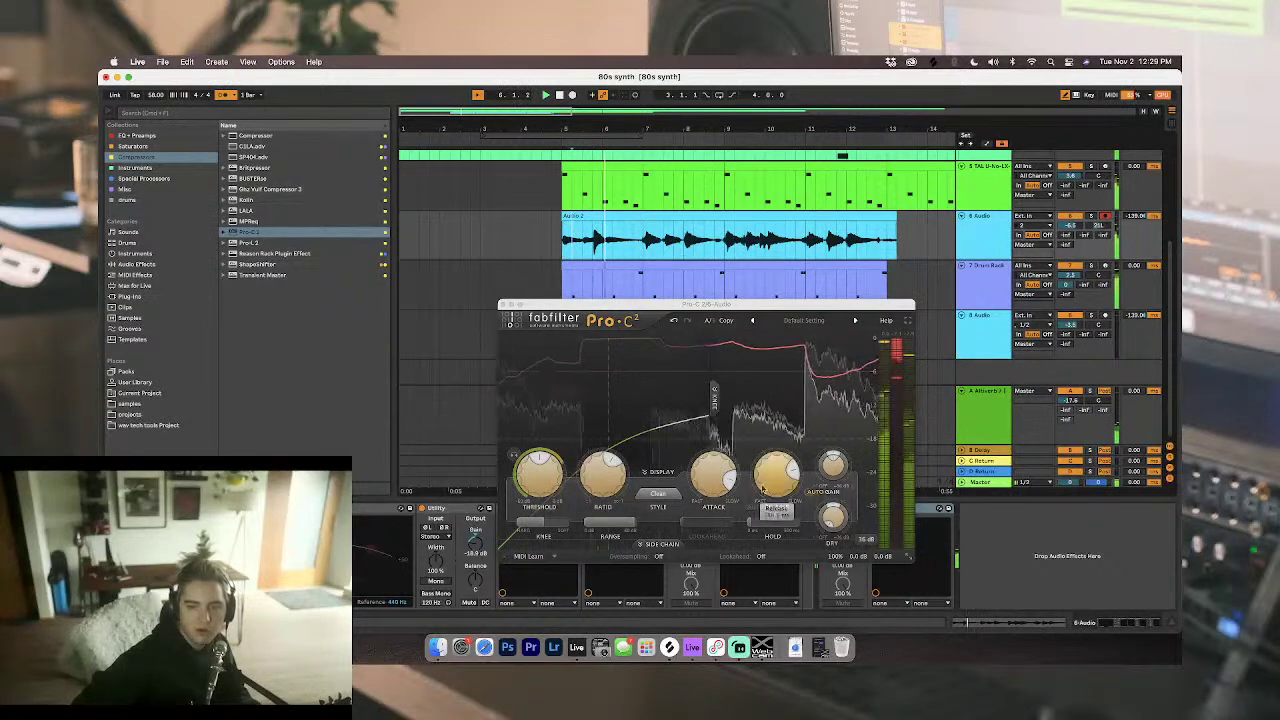
mouse_move(711, 488)
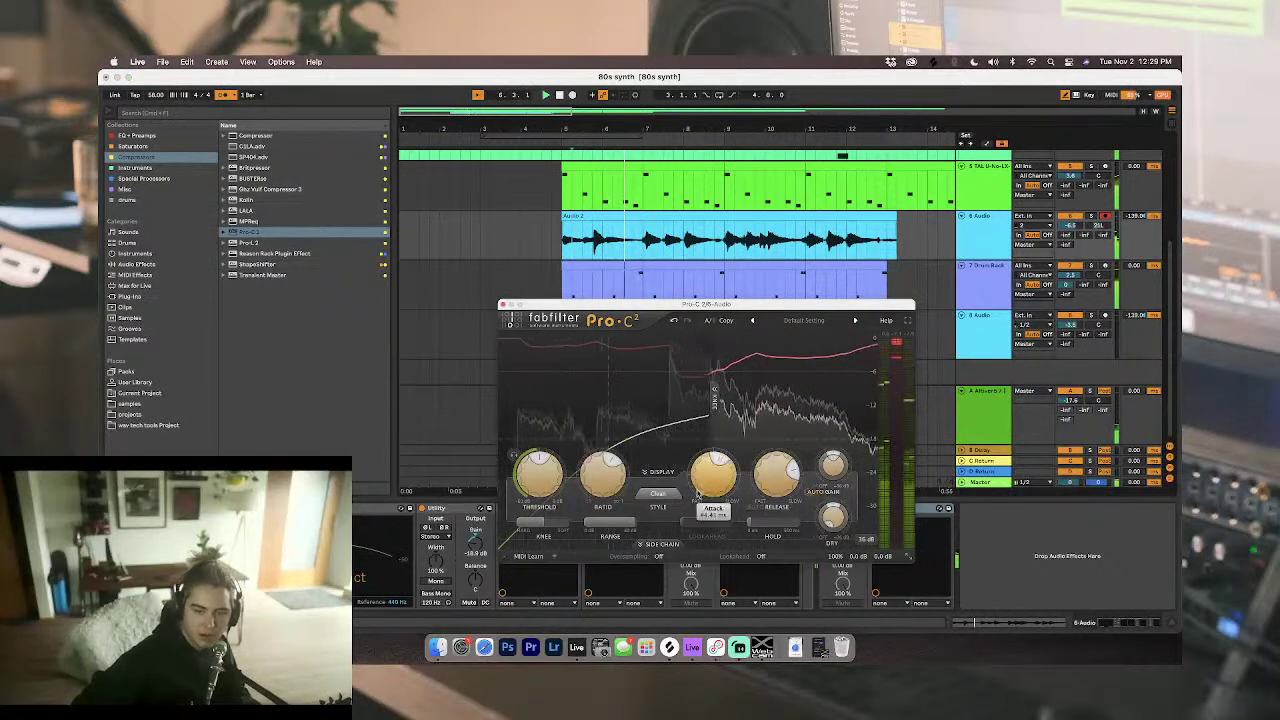
Step: Set the Pro-C 2 compression style to Classic and close the plug-in window
mouse_move(593, 484)
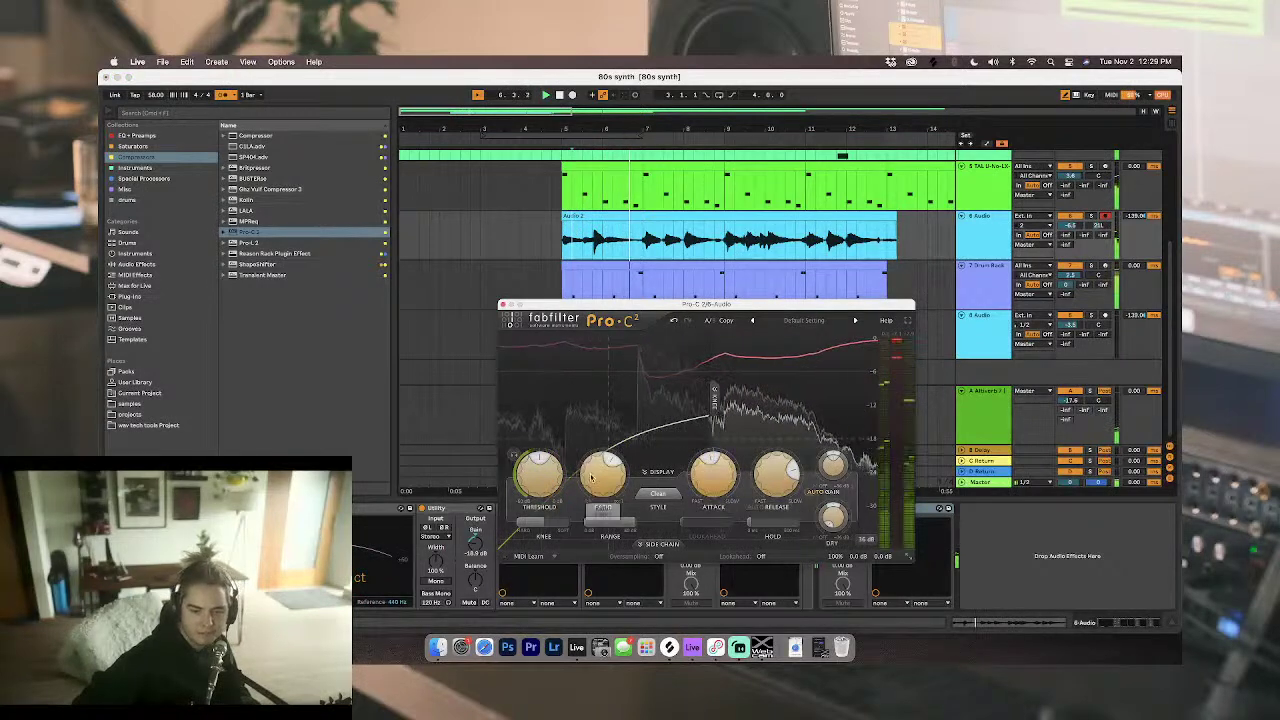
click(657, 493)
click(660, 522)
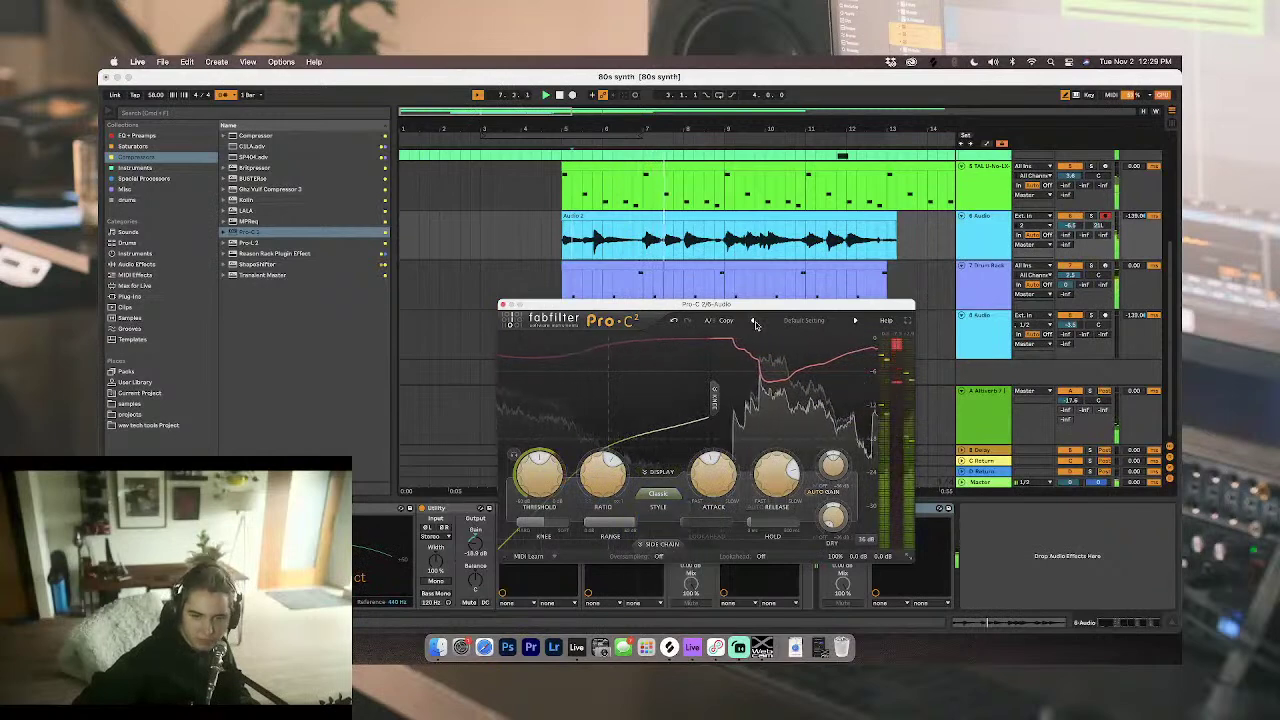
click(503, 304)
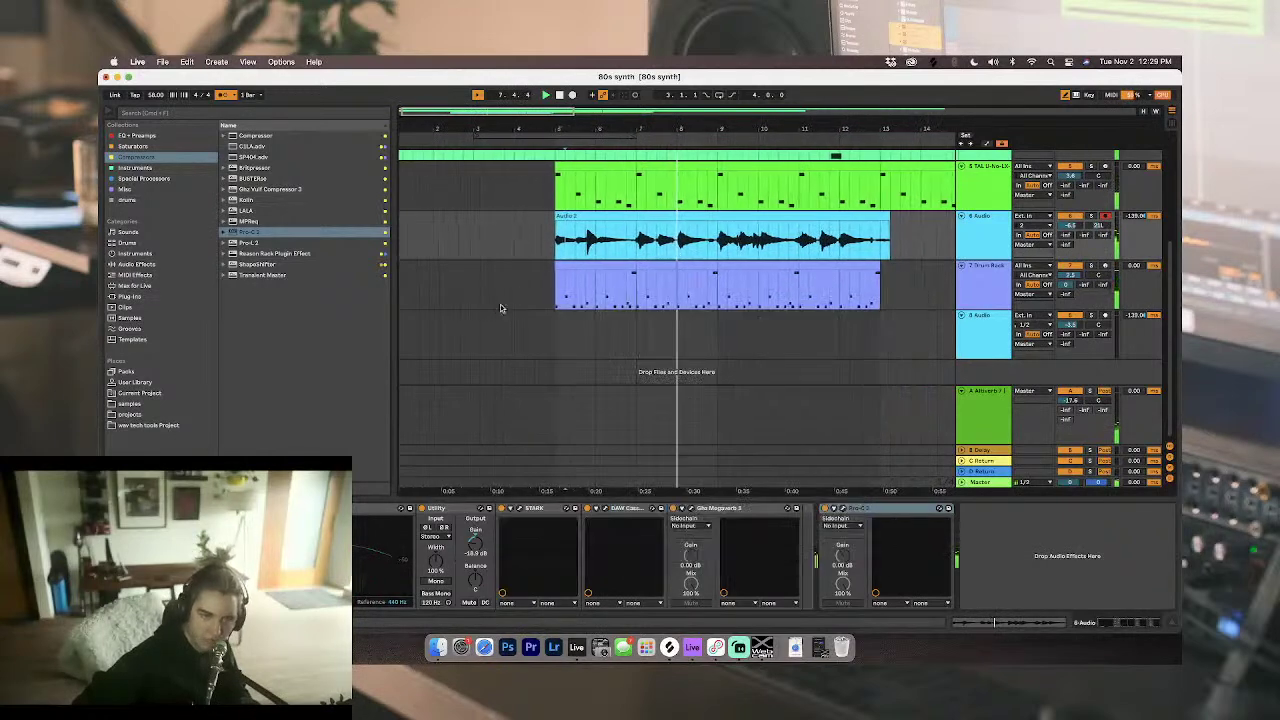
Step: Duplicate the 6 Audio track with its guitar clip split at bar 9, and move the original's second half to bar 5 on the duplicate
click(960, 229)
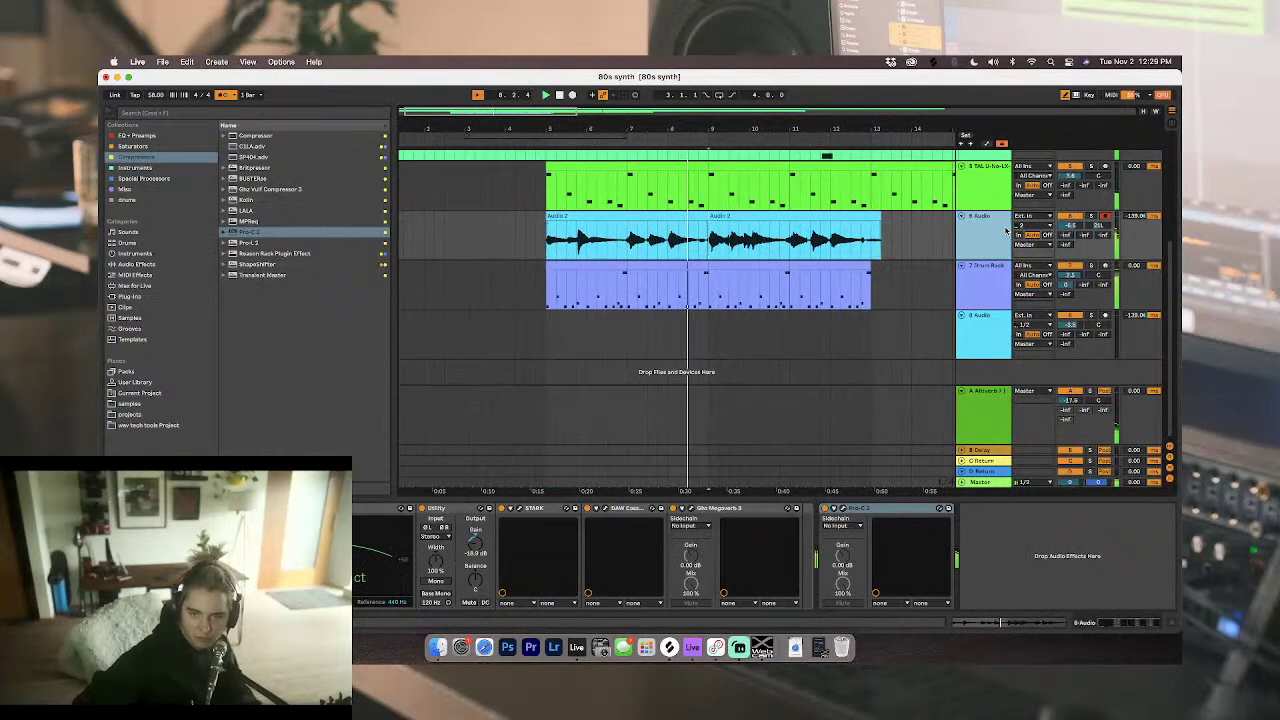
key(super+d)
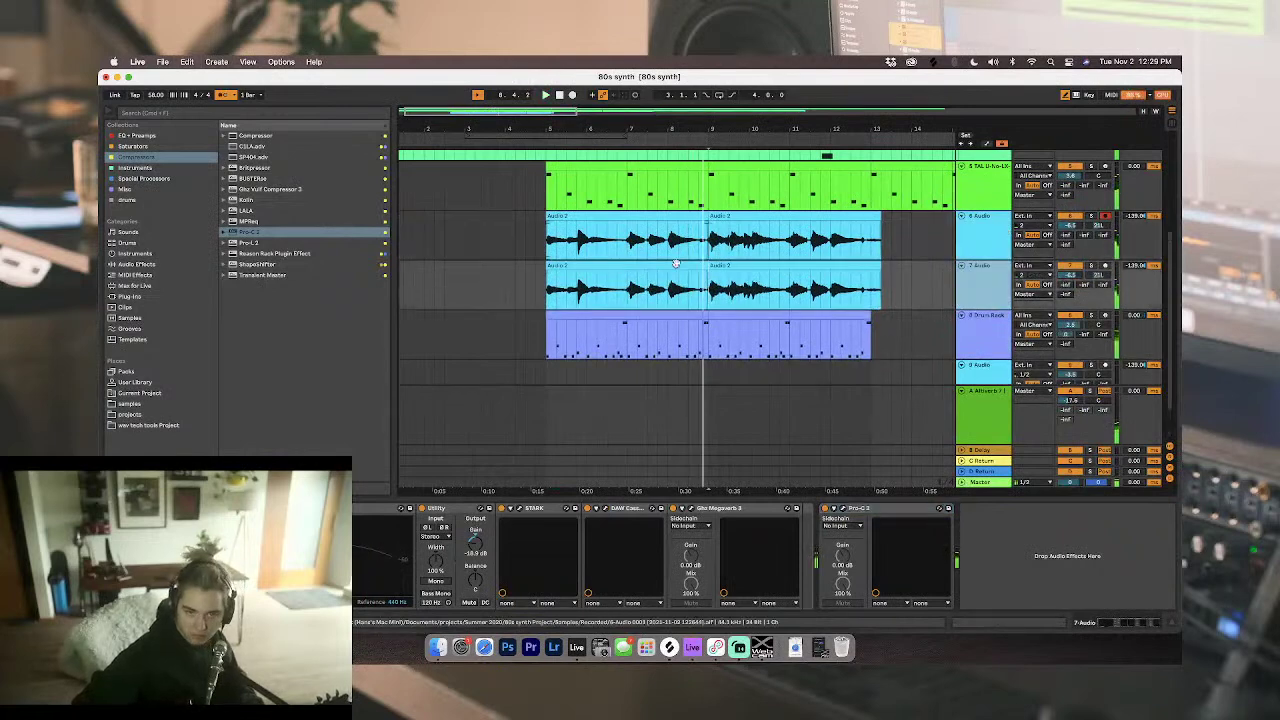
click(695, 232)
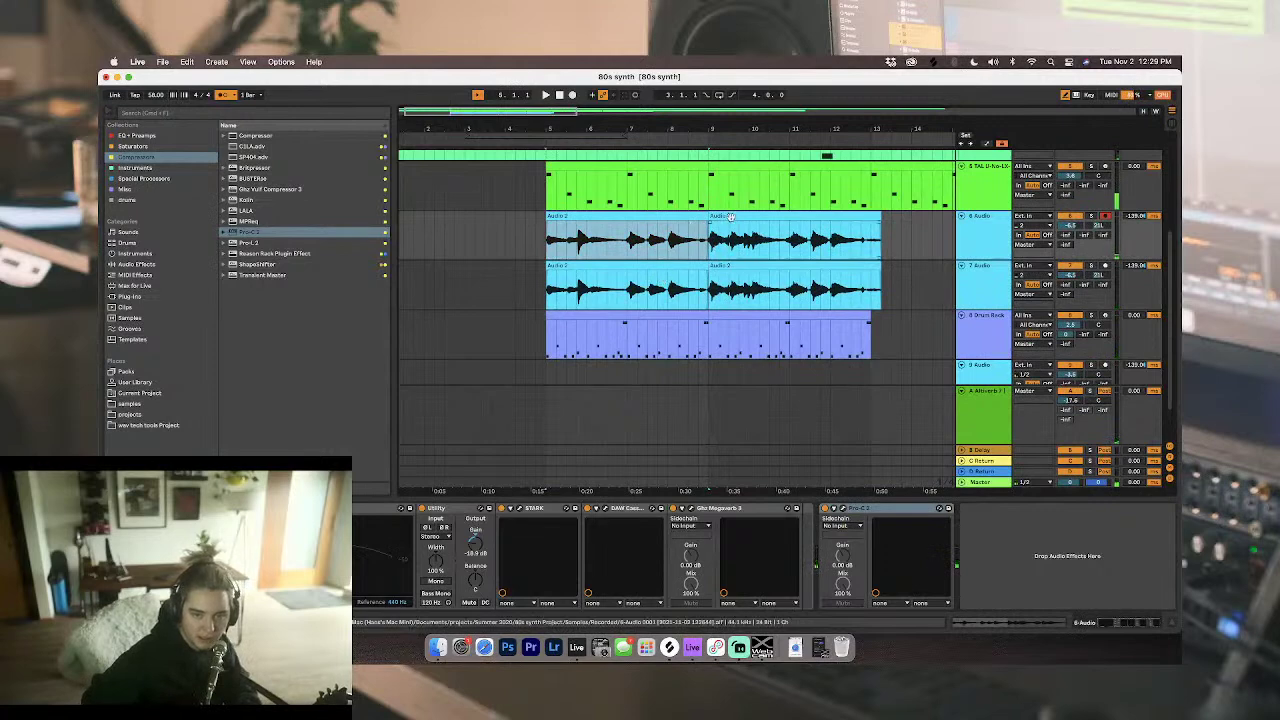
click(592, 290)
drag(587, 290, 588, 290)
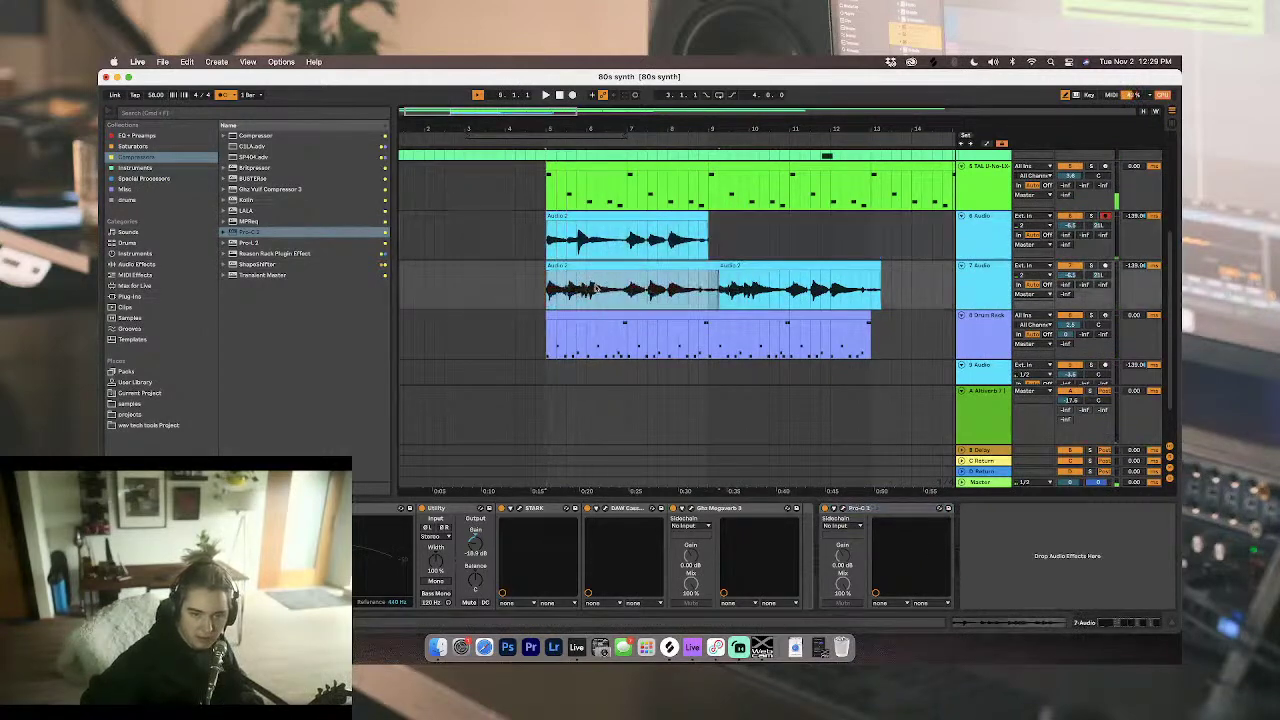
Step: Make the guitar clips on 7 Audio meet at bar 9, and move the uncovered four bars before bar 5 to bar 9 on 6 Audio
drag(720, 266, 709, 266)
scroll(707, 267, left, 1)
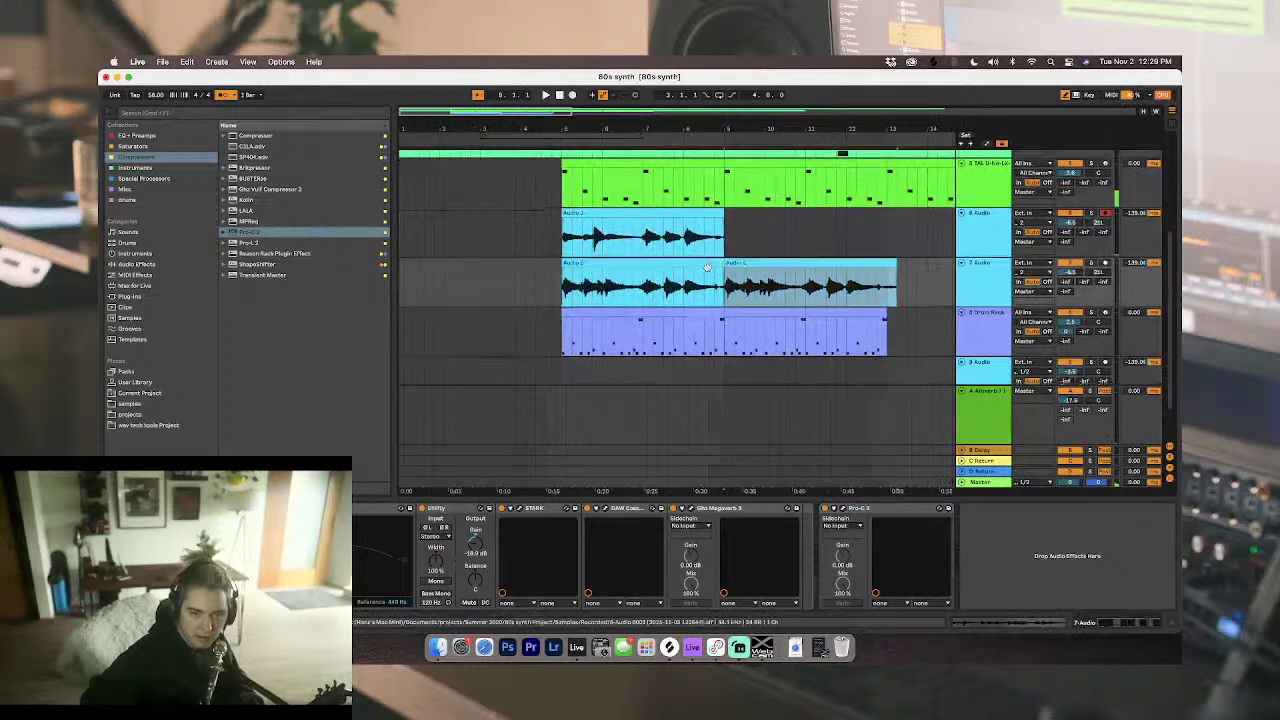
drag(563, 272, 401, 266)
click(563, 287)
key(super+e)
drag(520, 264, 842, 231)
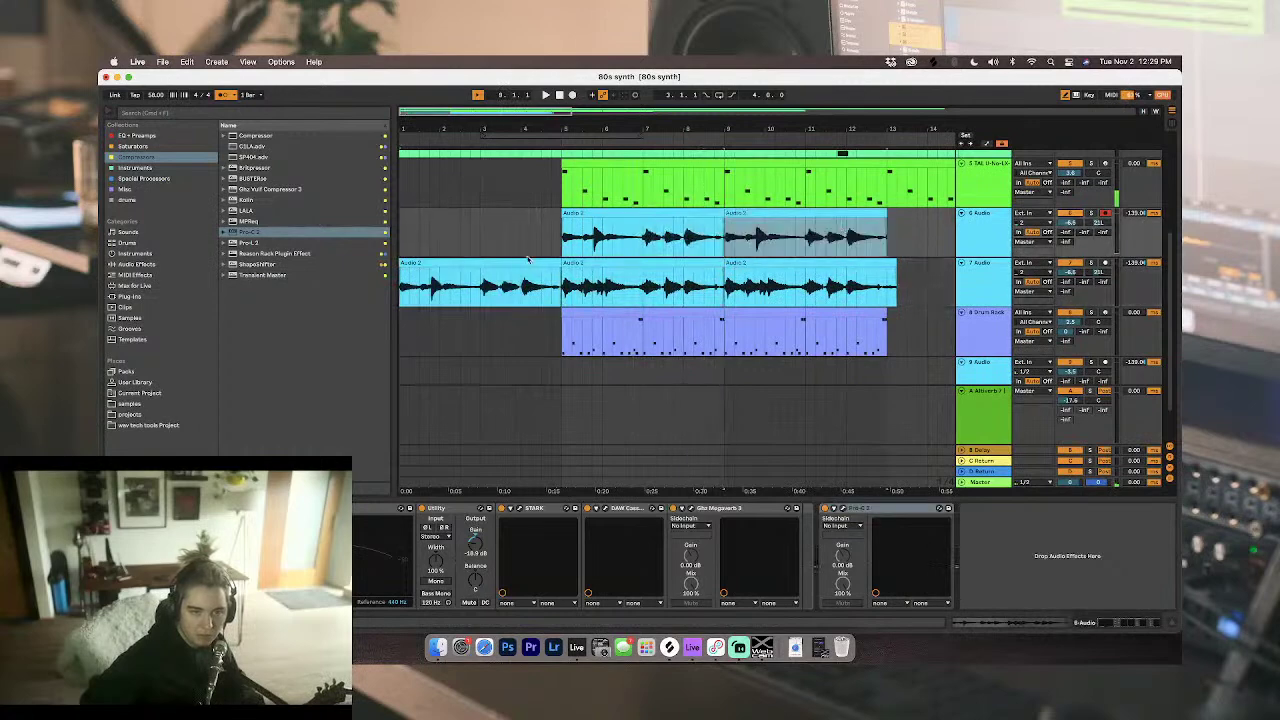
click(517, 262)
key(super+z)
Step: Play the layered guitars and narrow their panning to about 17L on 6 Audio and 14R on 7 Audio
key(space)
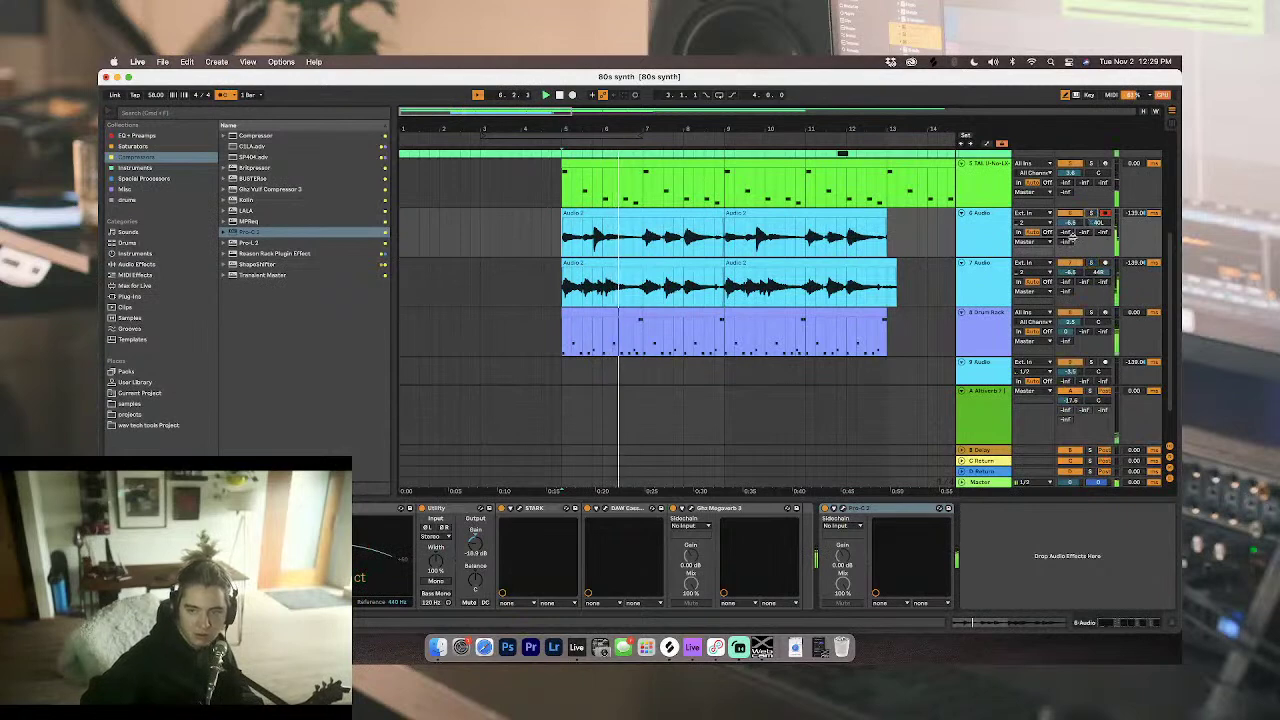
click(982, 240)
shift+click(982, 275)
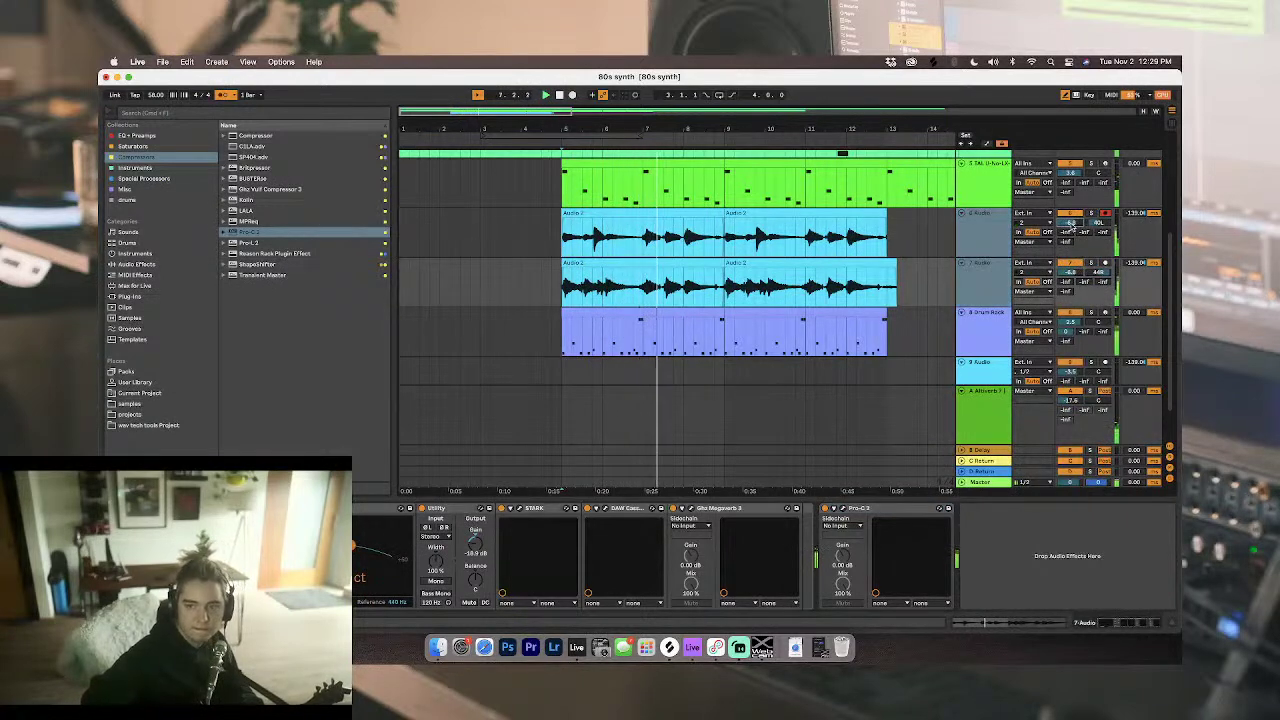
click(997, 235)
click(994, 275)
click(997, 233)
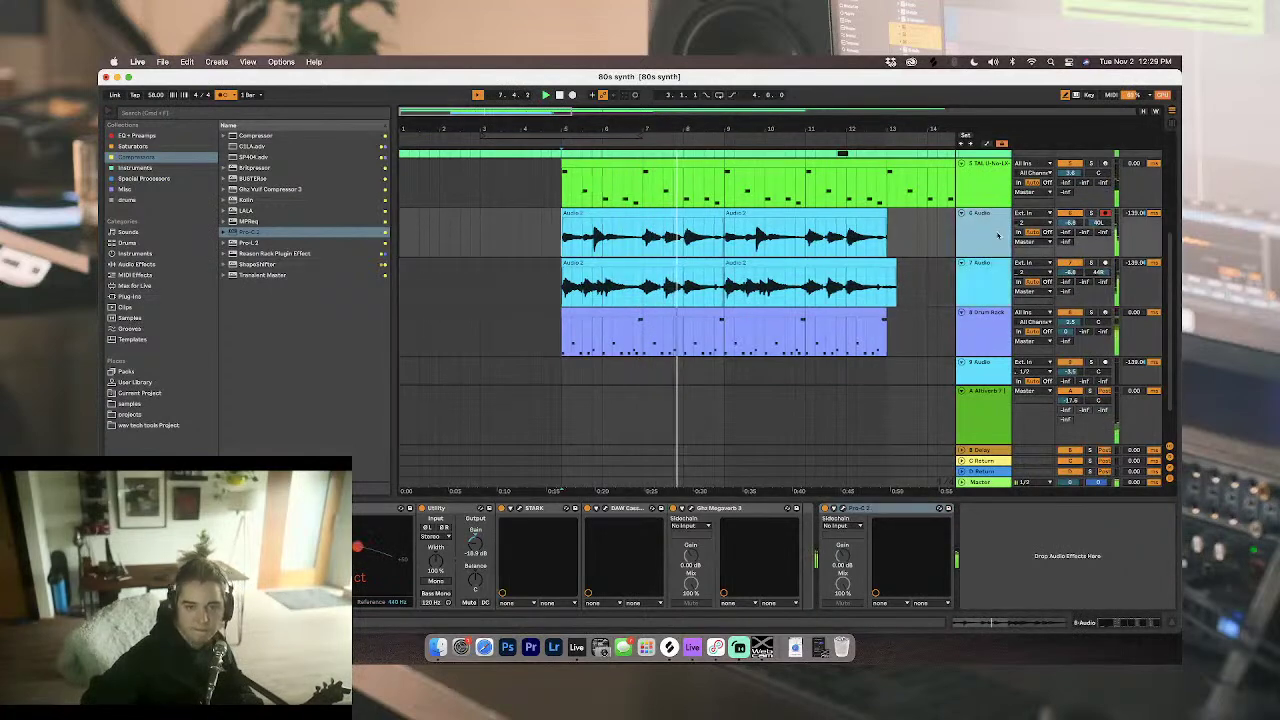
drag(1098, 223, 1098, 205)
drag(1100, 273, 1100, 292)
key(space)
key(space)
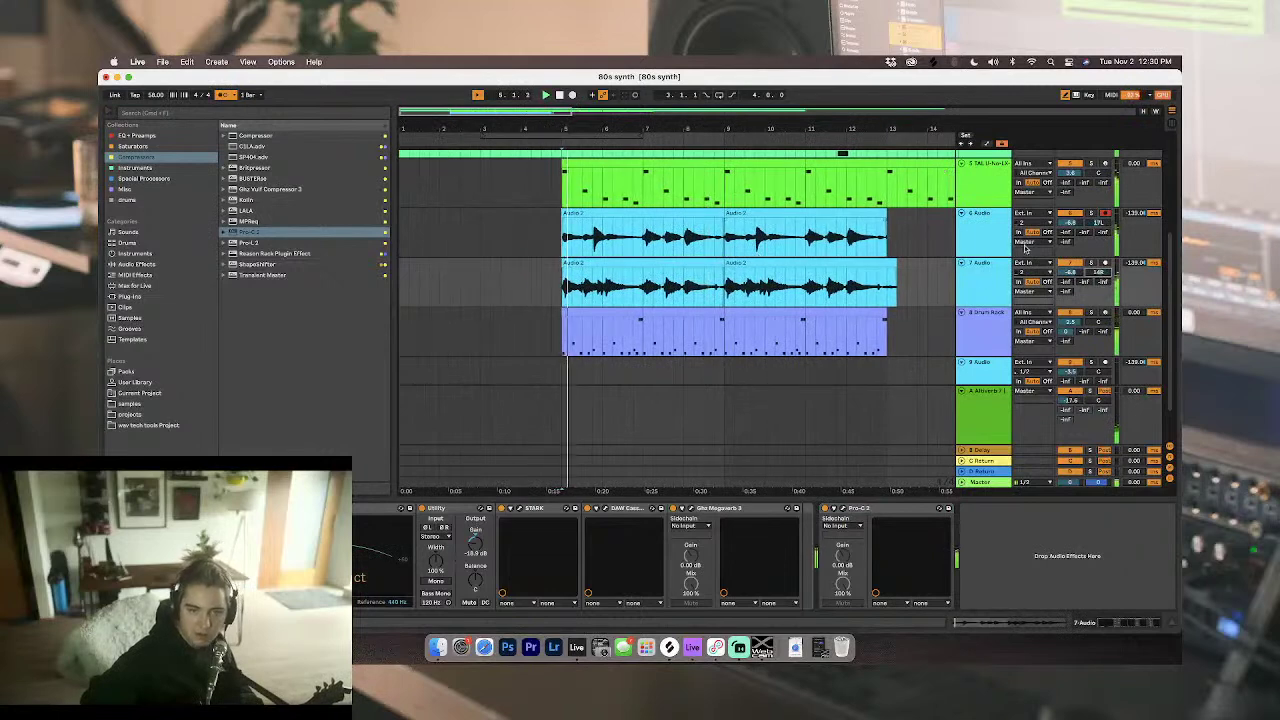
Step: Group the two guitar audio tracks and name the group guitar
click(973, 244)
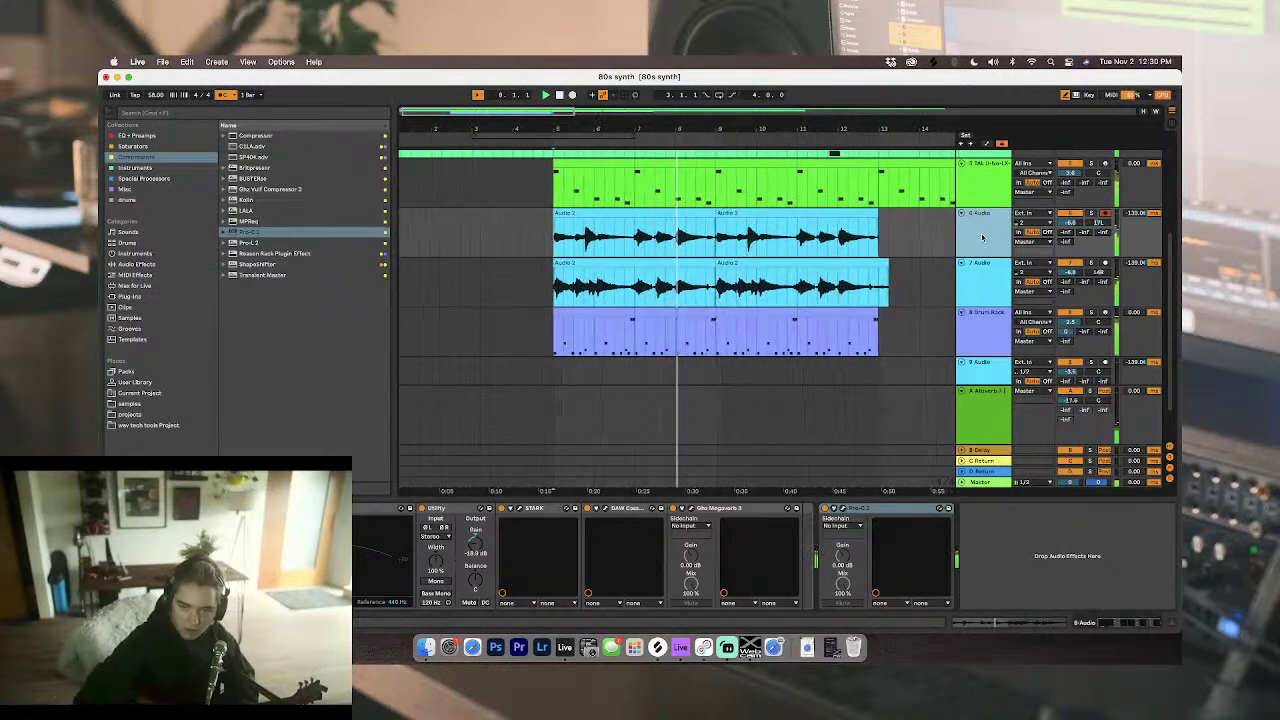
click(983, 263)
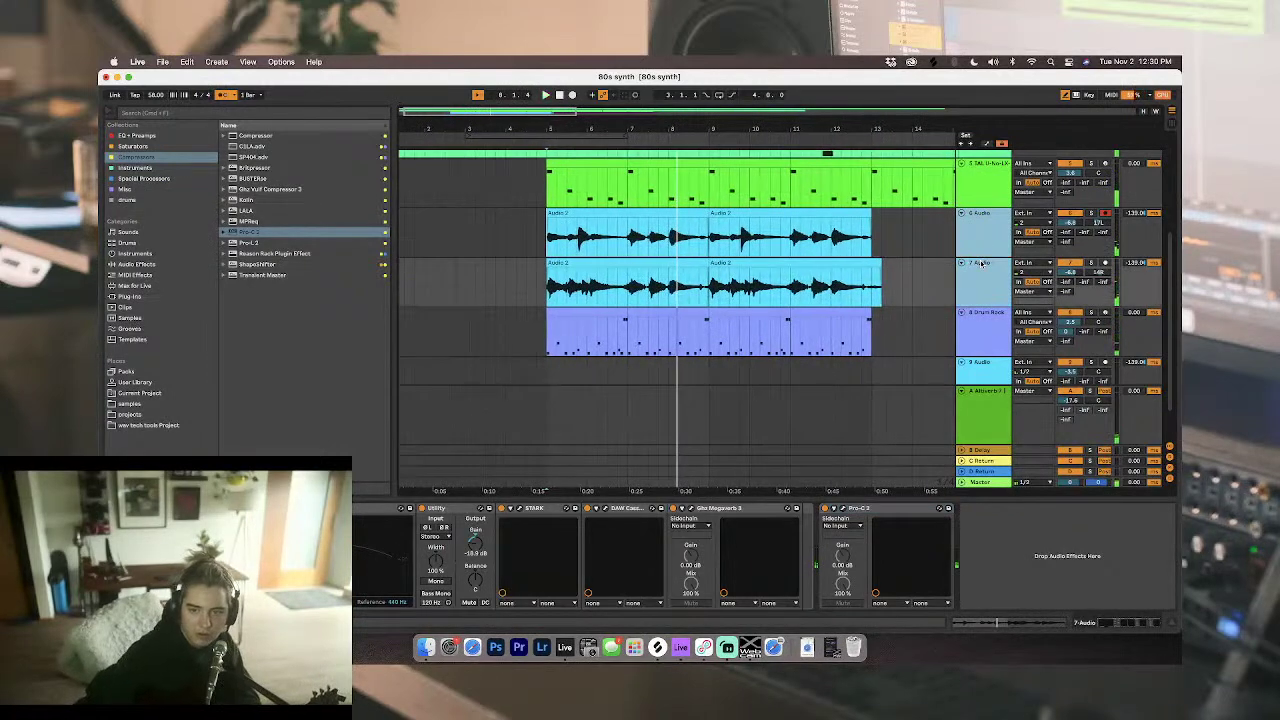
key(super+g)
key(super+r)
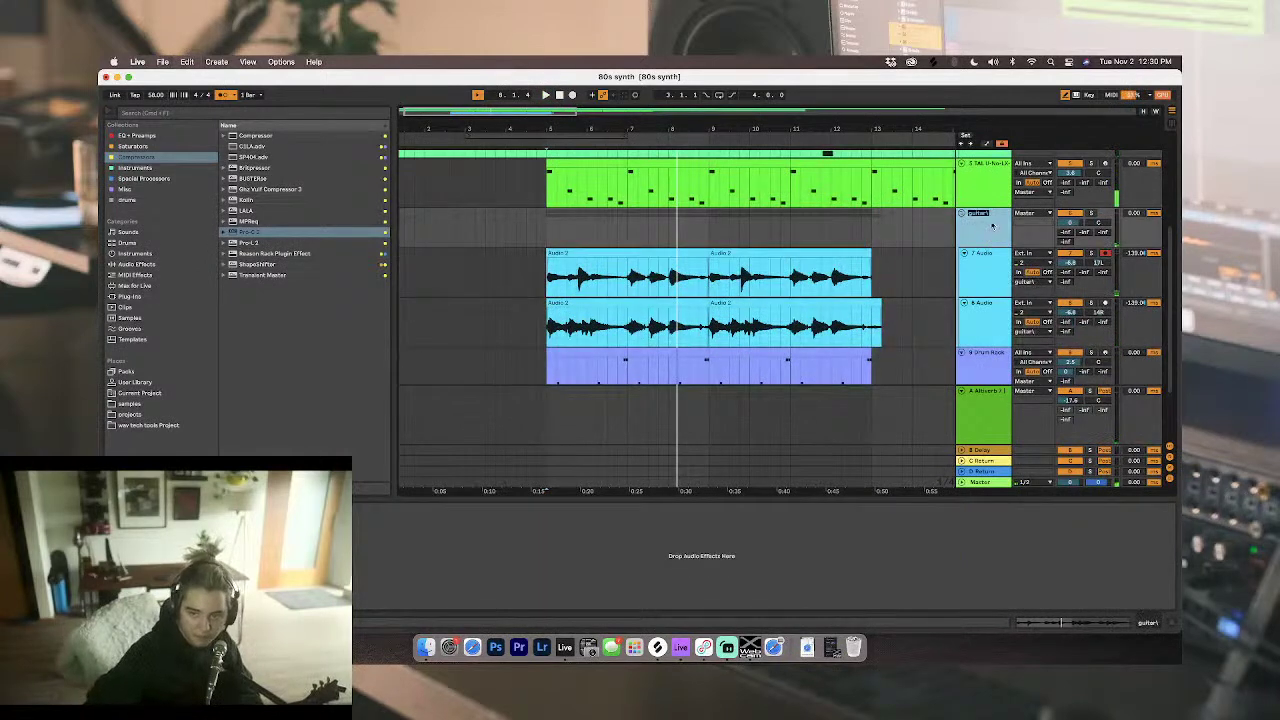
key(Delete)
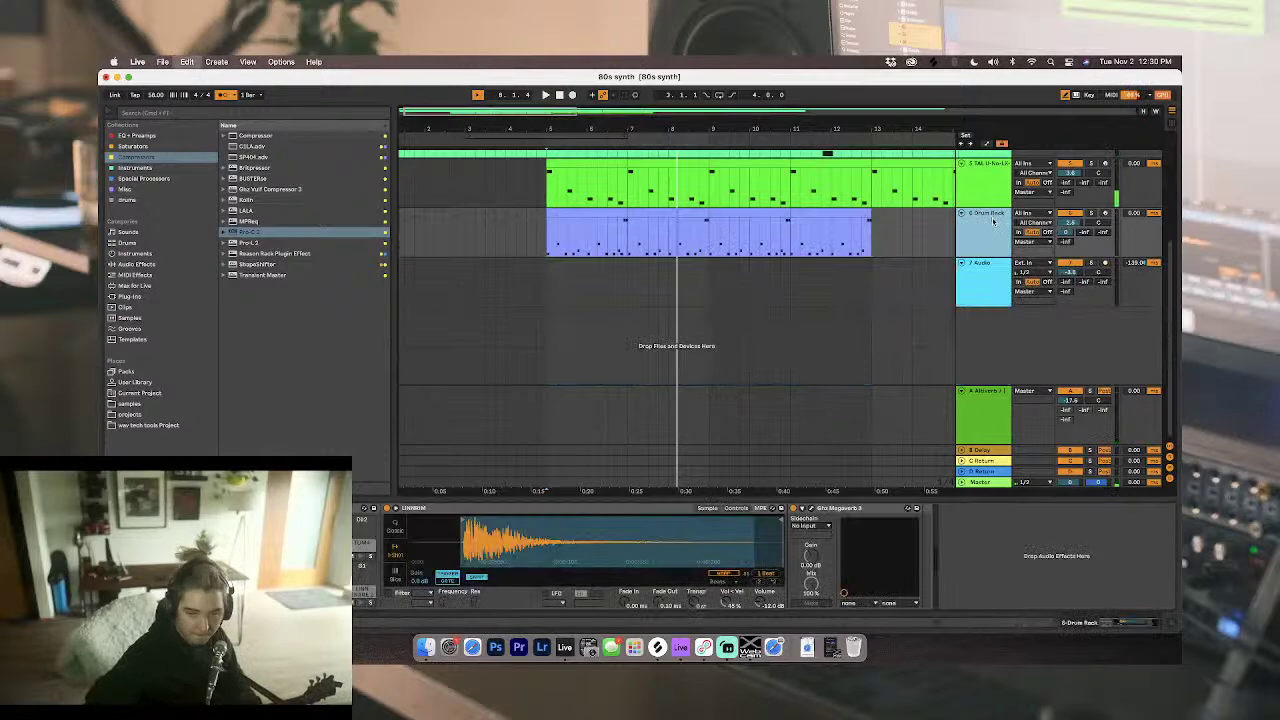
key(super+z)
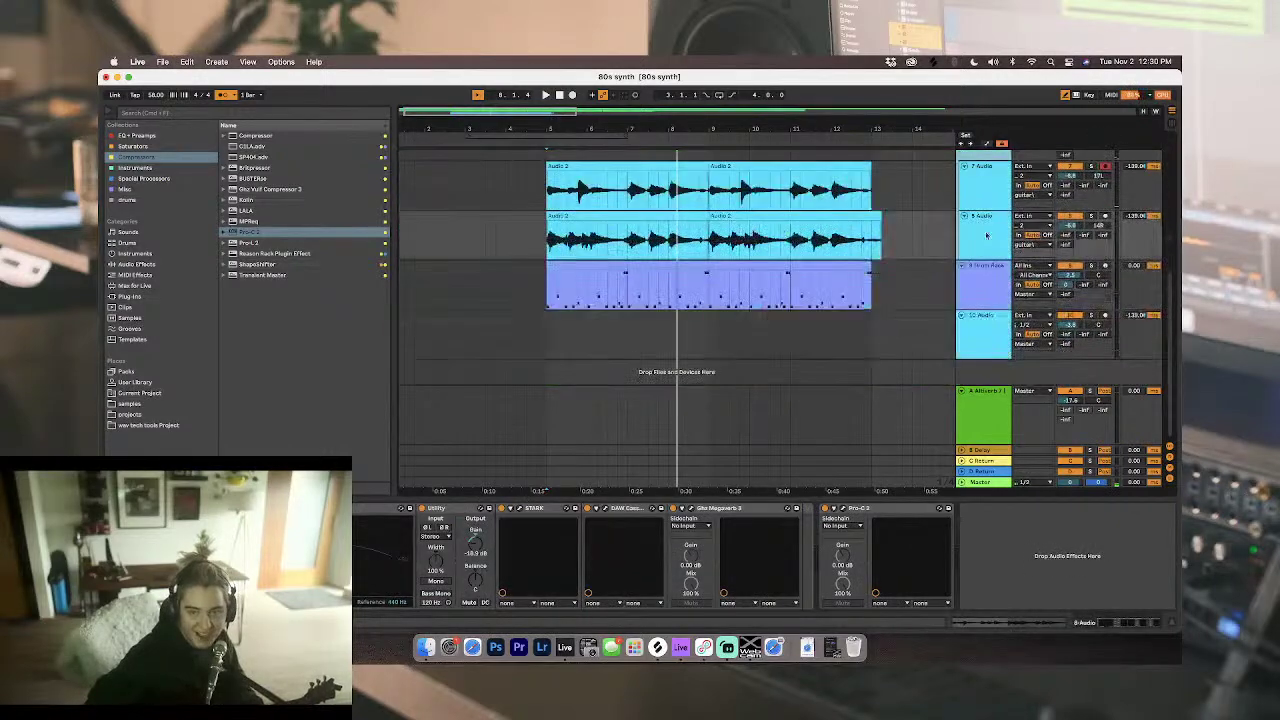
scroll(983, 189, up, 1)
click(984, 182)
key(super+r)
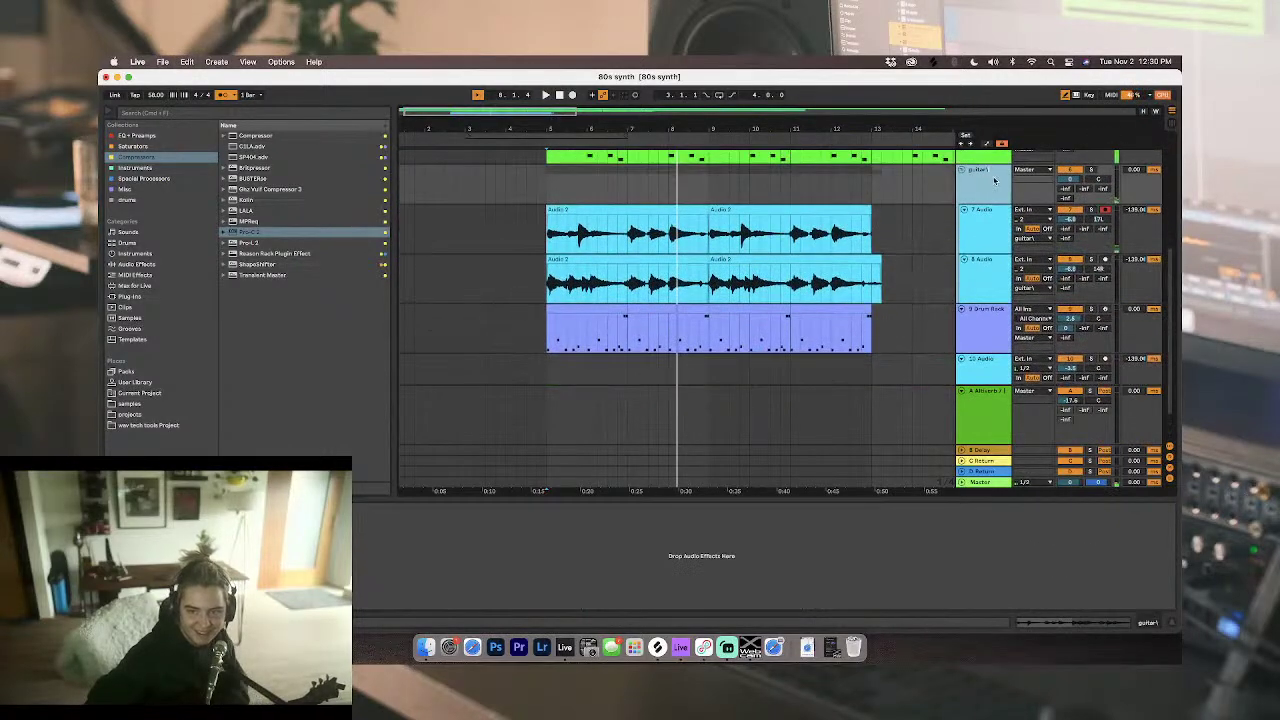
click(962, 171)
click(962, 171)
click(981, 224)
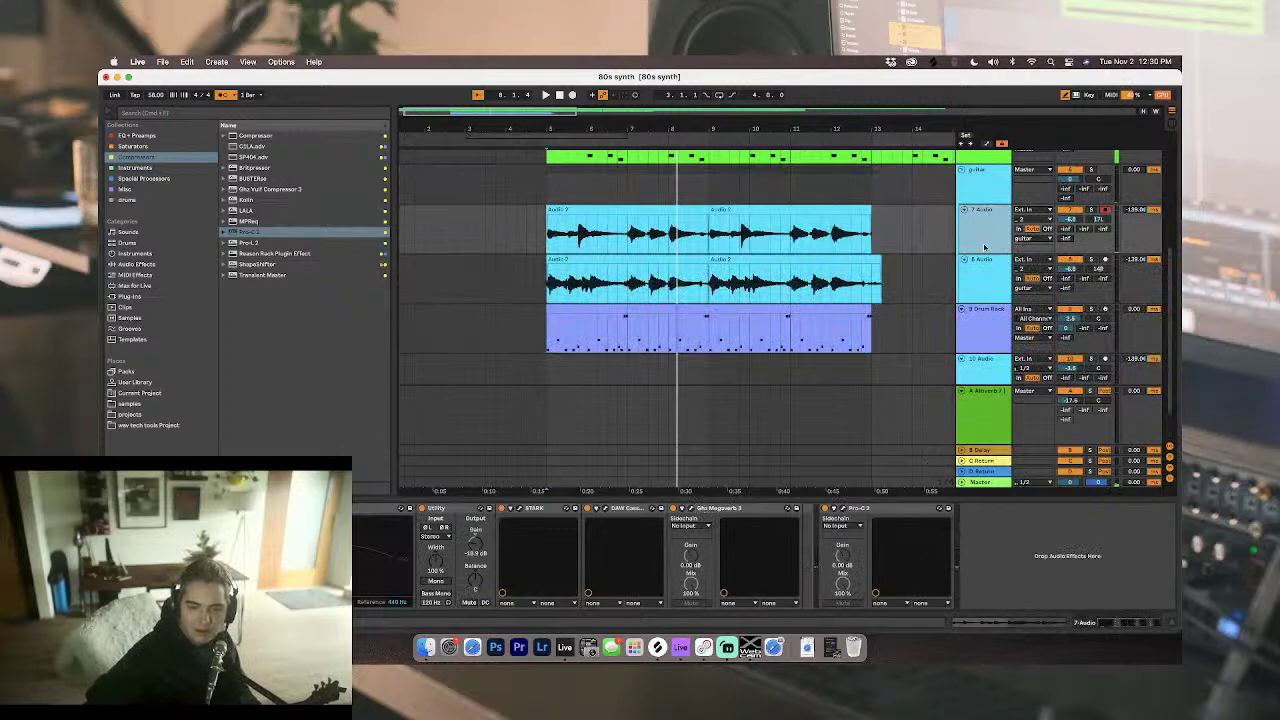
Step: Add Live's Compressor from the compressors collection to the guitar group track
click(1000, 190)
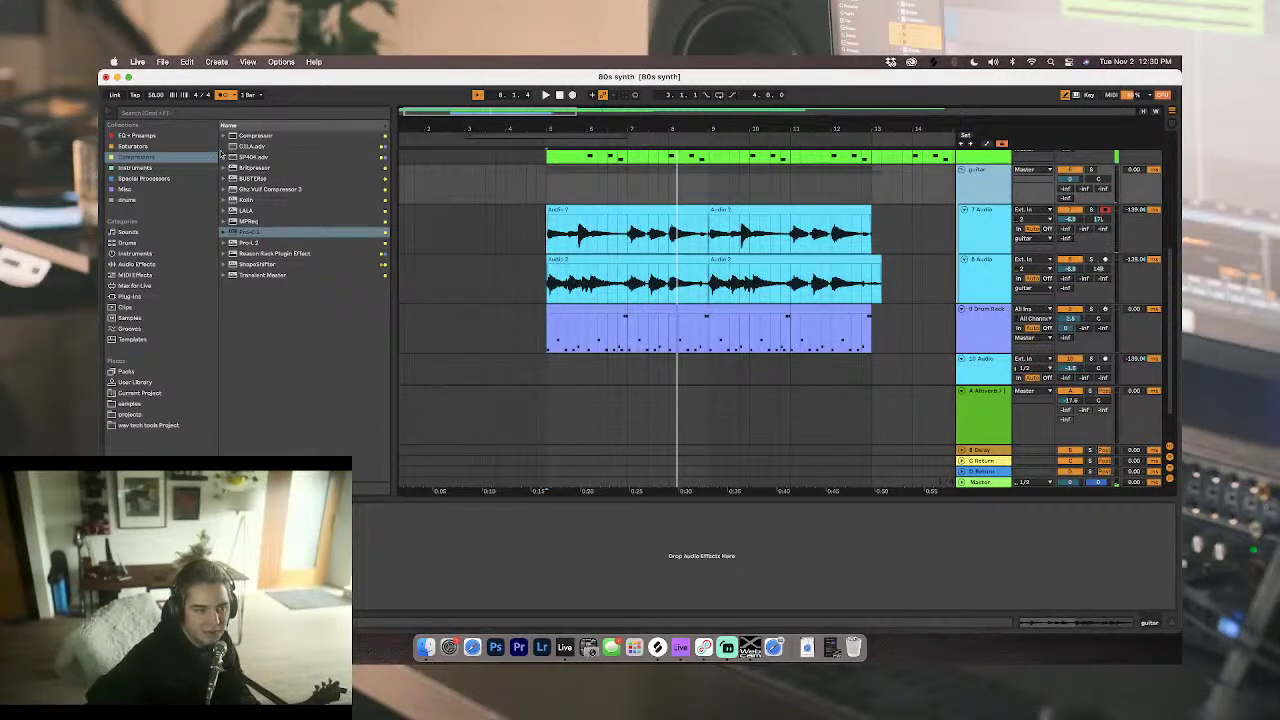
click(138, 168)
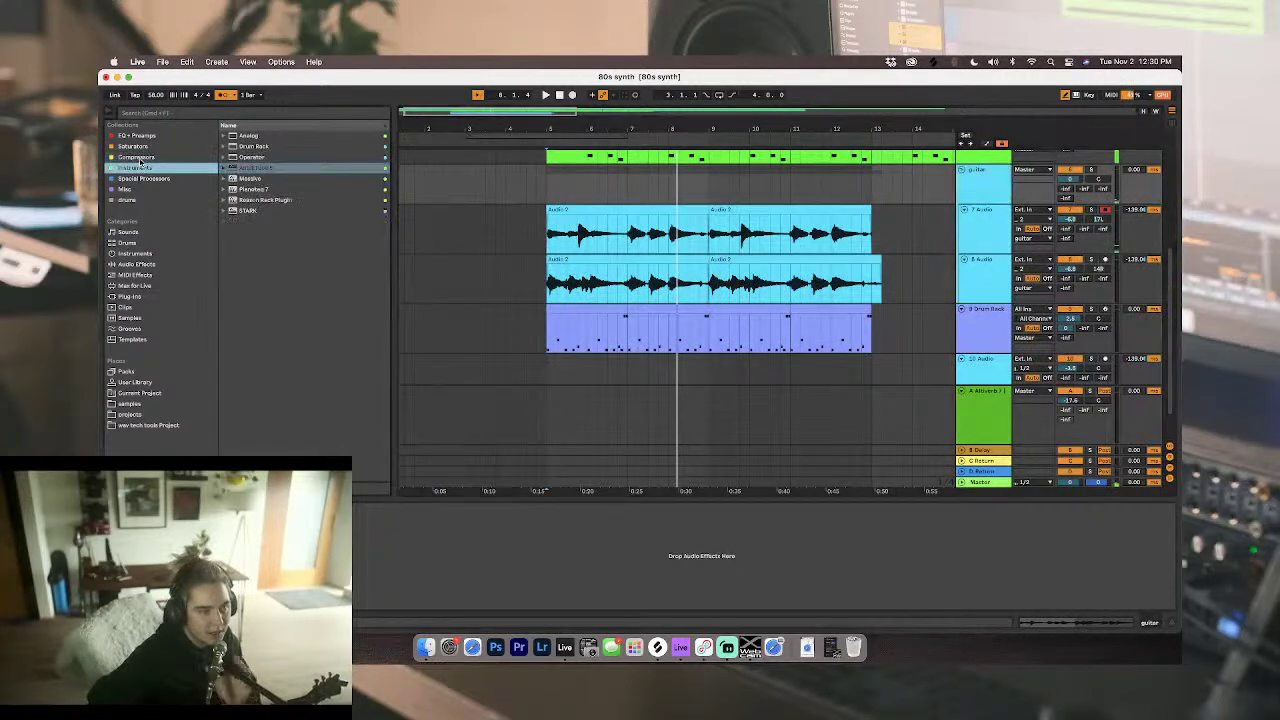
click(139, 158)
click(247, 136)
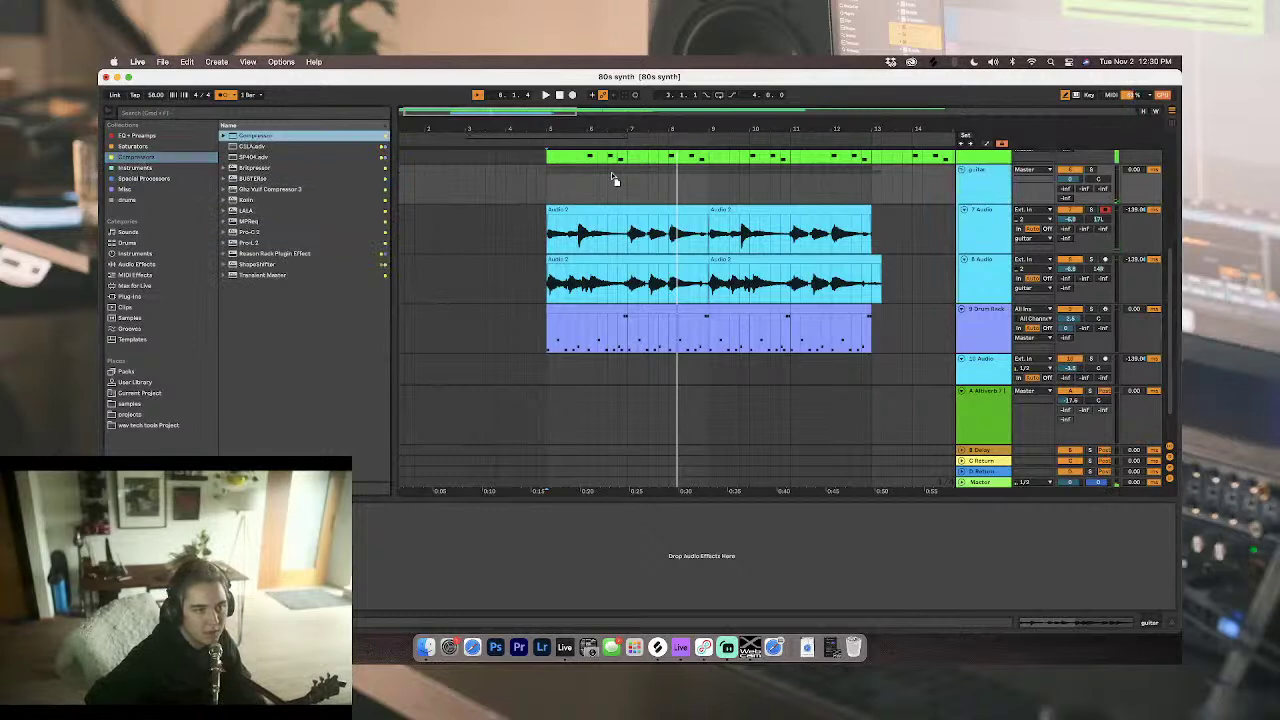
drag(606, 179, 548, 336)
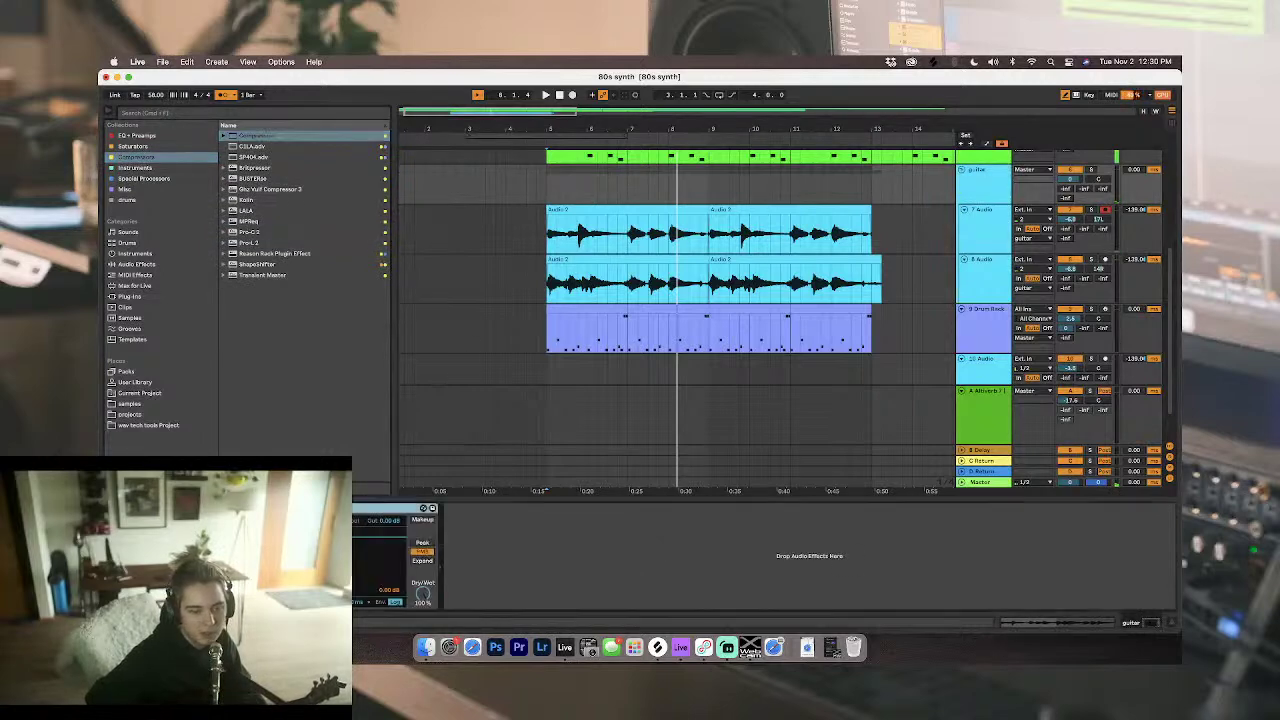
Step: Choose the source track and its tap point for the sidechain input of the guitar group's Compressor
click(270, 541)
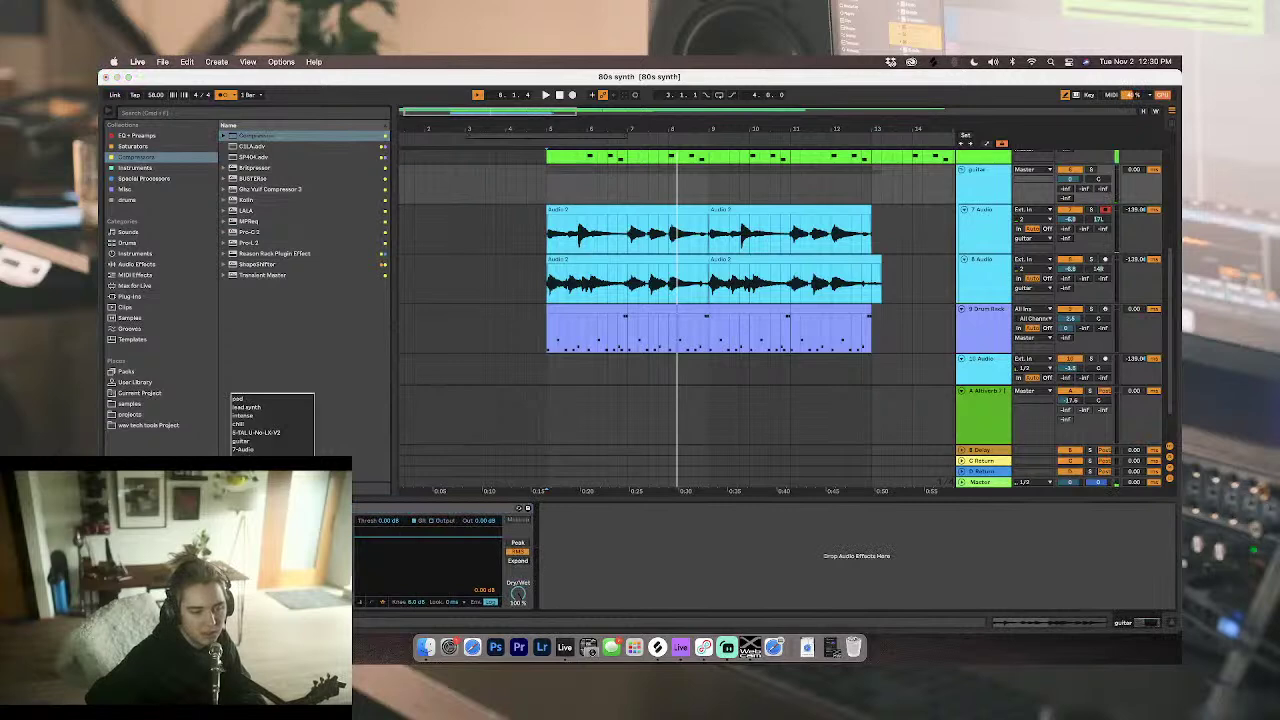
click(260, 466)
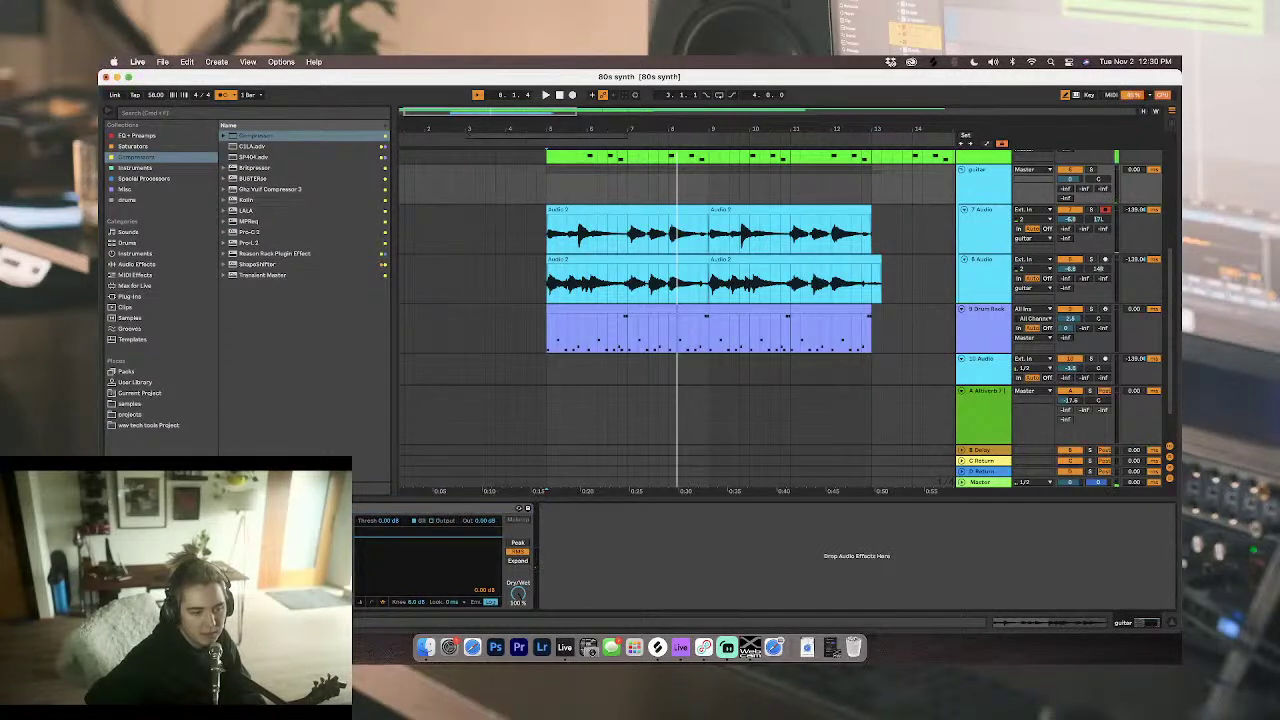
click(262, 552)
click(311, 351)
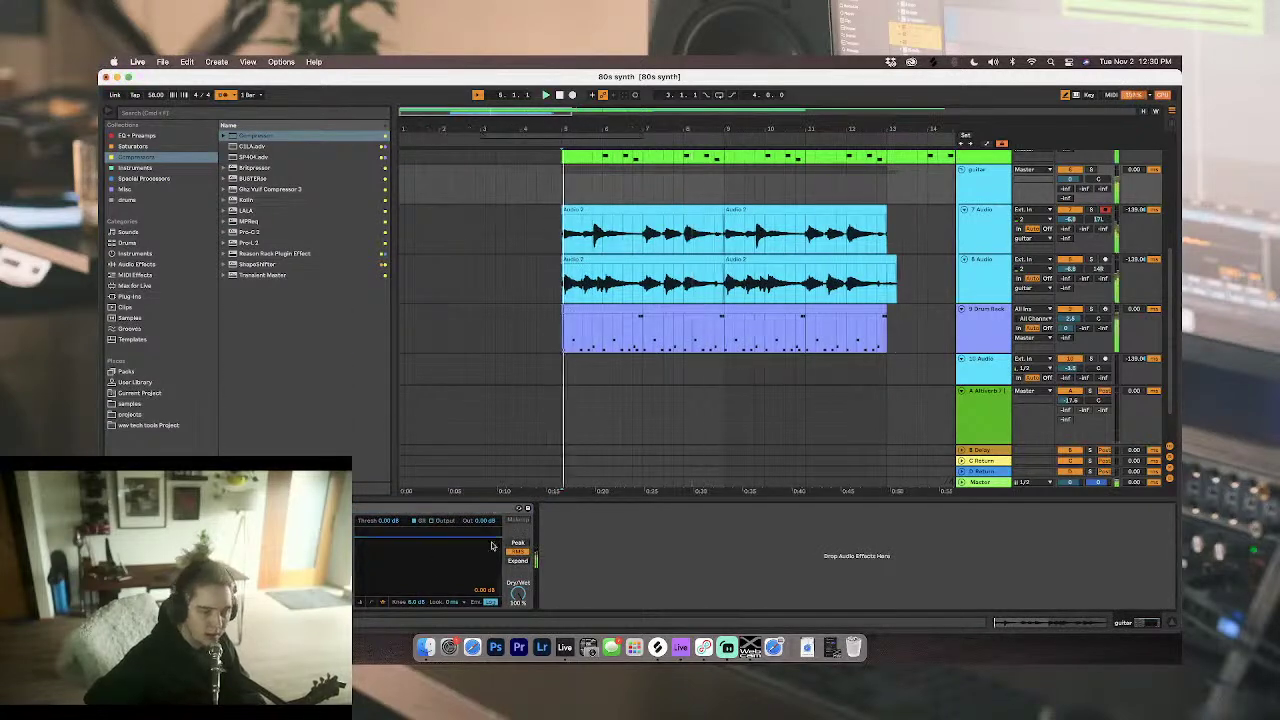
Step: Play the beat and lower the group Compressor's threshold to about -26 dB so the sidechain ducks the guitars
key(space)
drag(420, 536, 420, 577)
key(space)
key(space)
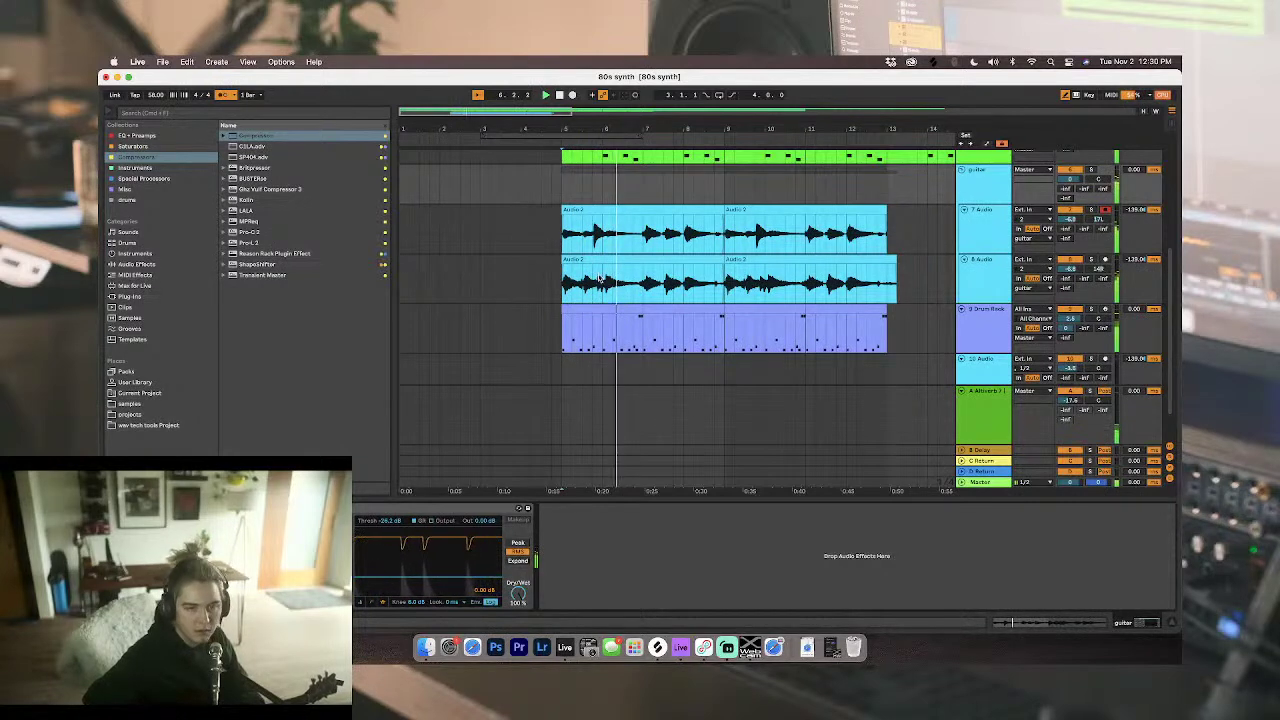
Step: Solo 8 Audio and replay its guitar part from bar 5 to judge the layer by itself
click(1090, 260)
click(1090, 260)
key(space)
key(space)
click(969, 280)
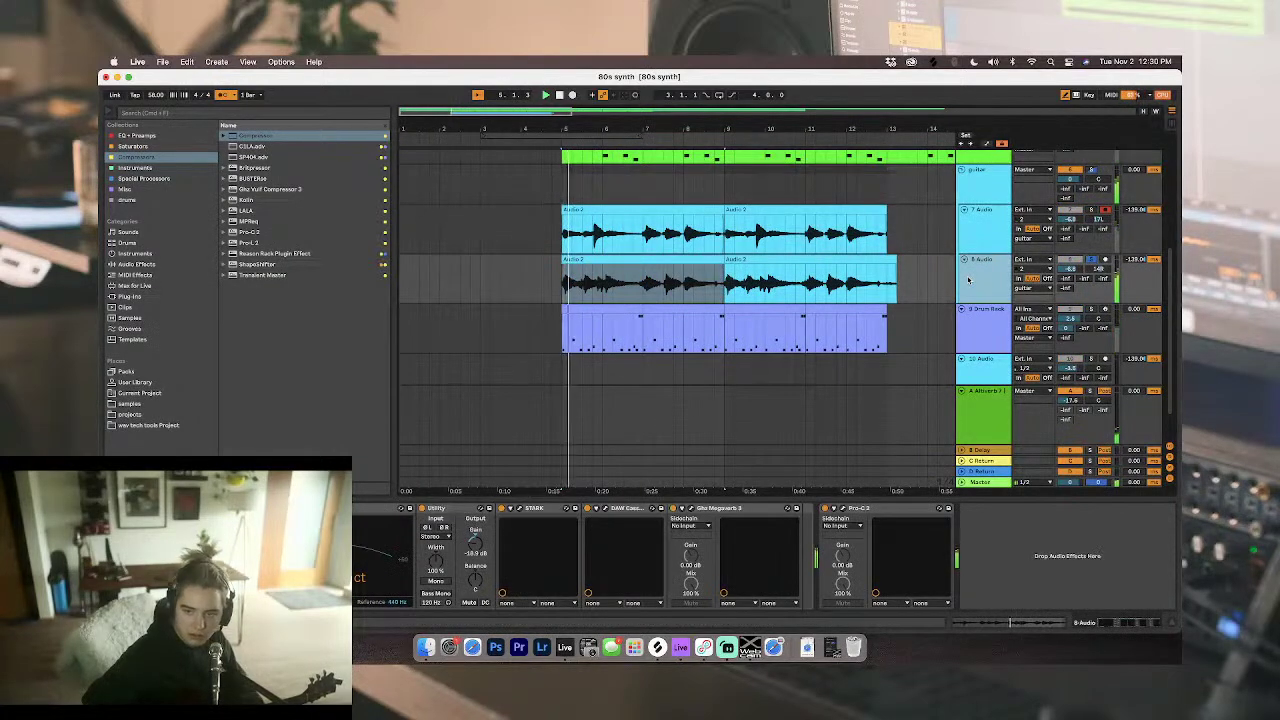
Step: Reset 8 Audio's pan to center, mute 7 Audio, and take 8 Audio out of solo
click(1098, 268)
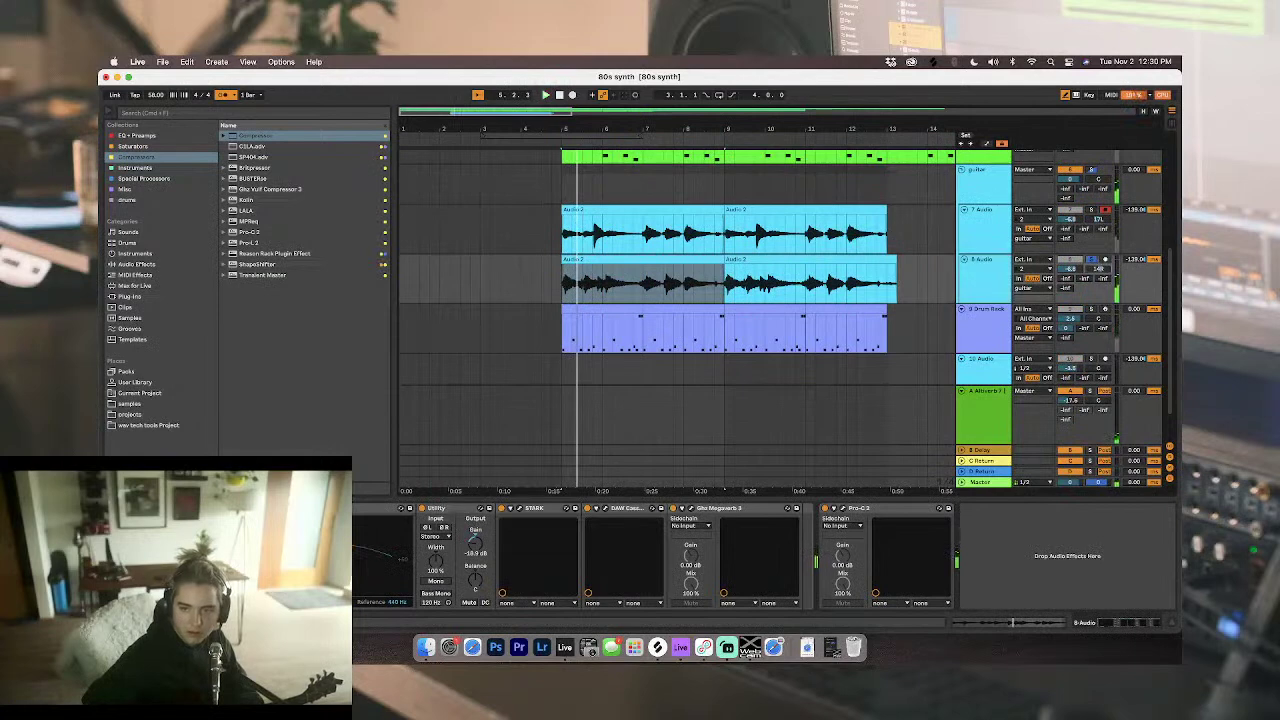
click(1075, 211)
key(space)
click(994, 271)
click(1067, 270)
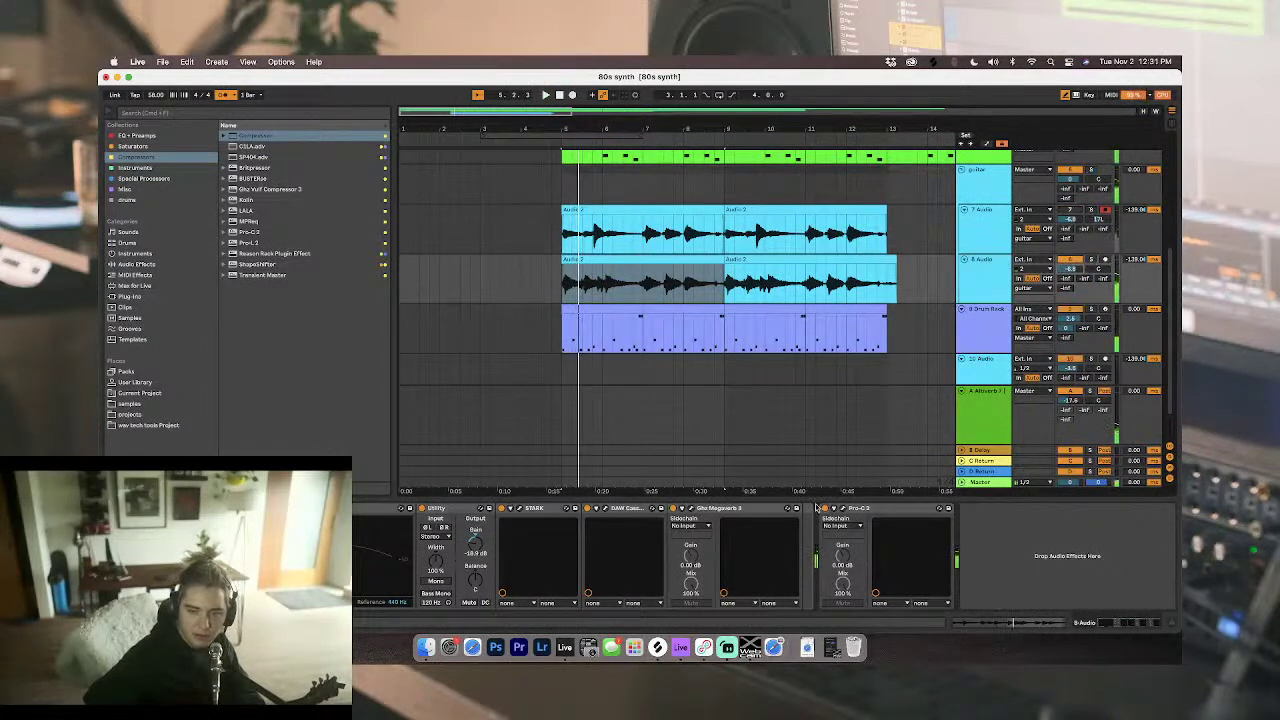
Step: Raise the Megaverb mix on 8 Audio to about 75%, widen its filter up to about 5.75 kHz, and close the plug-in window
click(690, 509)
drag(520, 392, 572, 392)
mouse_move(625, 265)
mouse_down()
mouse_move(645, 260)
mouse_move(634, 270)
mouse_up()
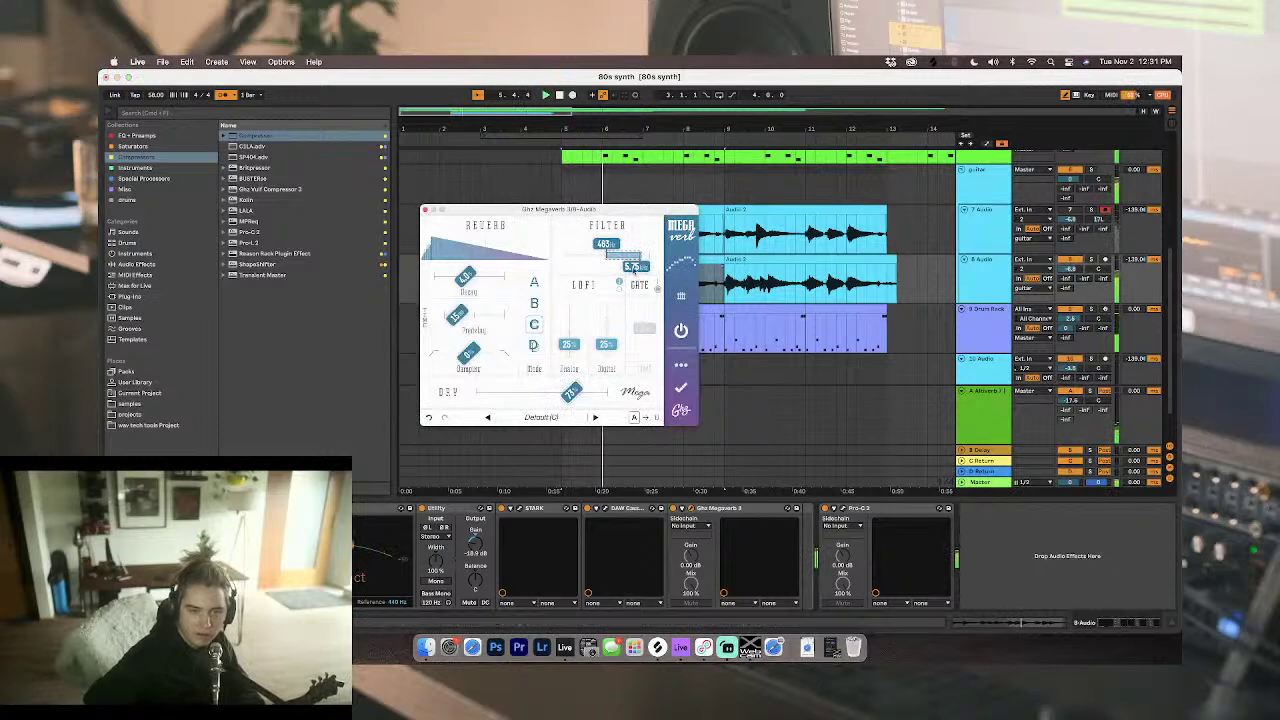
click(426, 212)
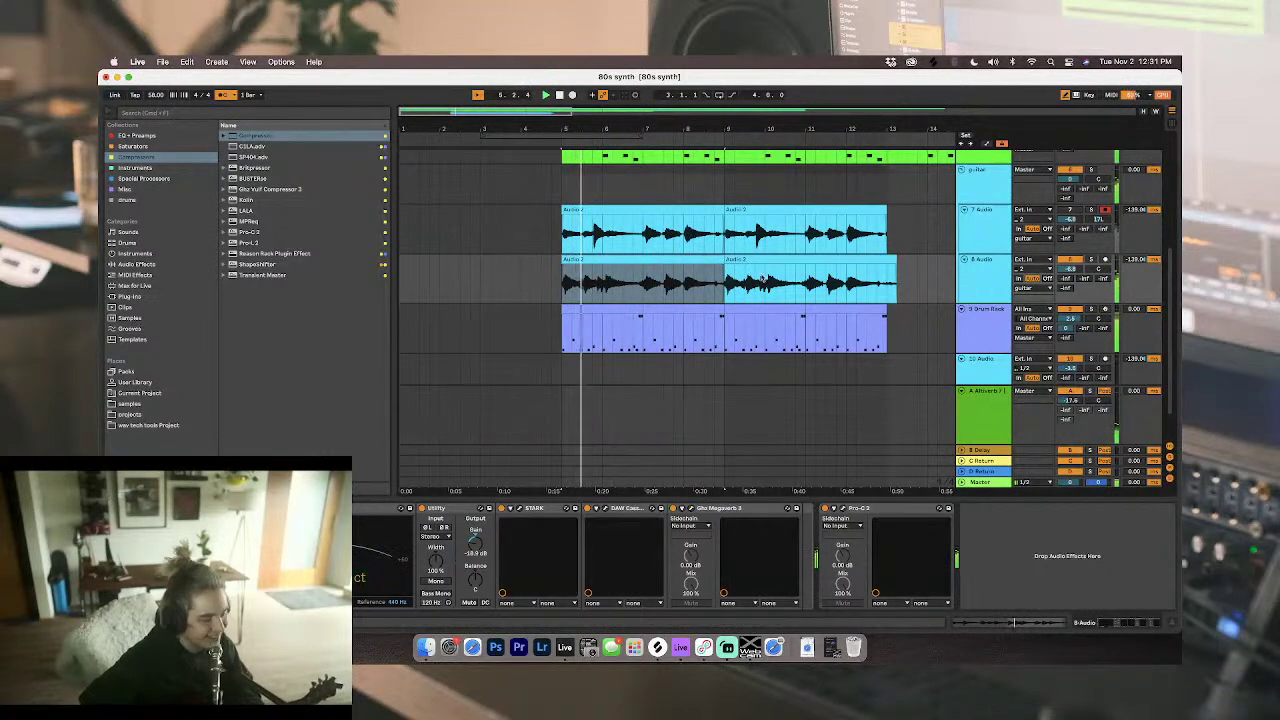
Step: Fold the muted 7 Audio track and check its Megaverb settings against those on 8 Audio
click(985, 225)
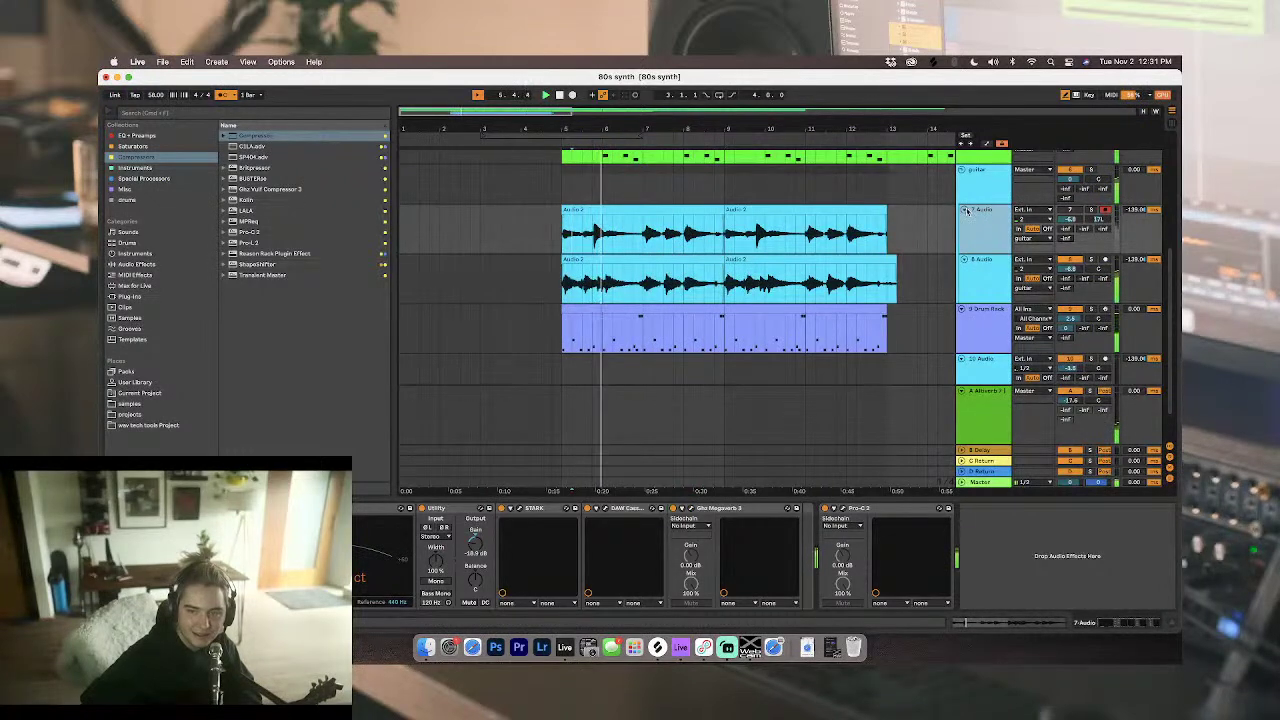
click(964, 210)
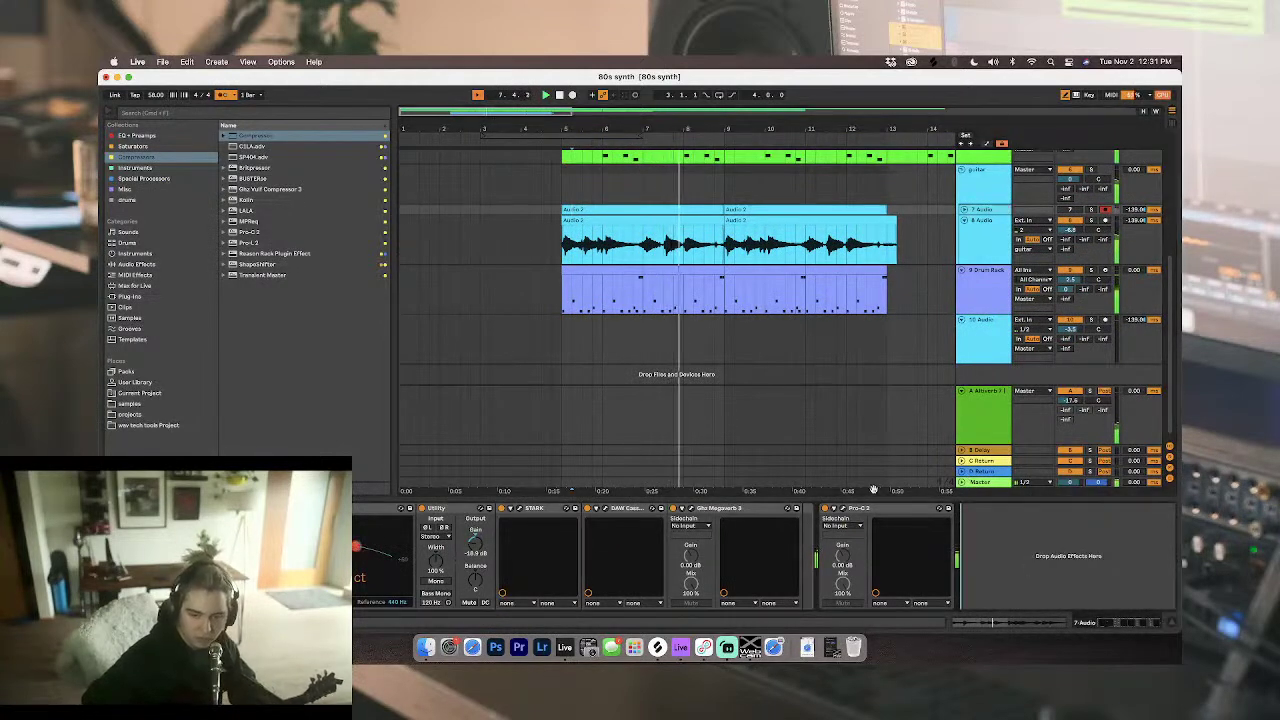
click(690, 509)
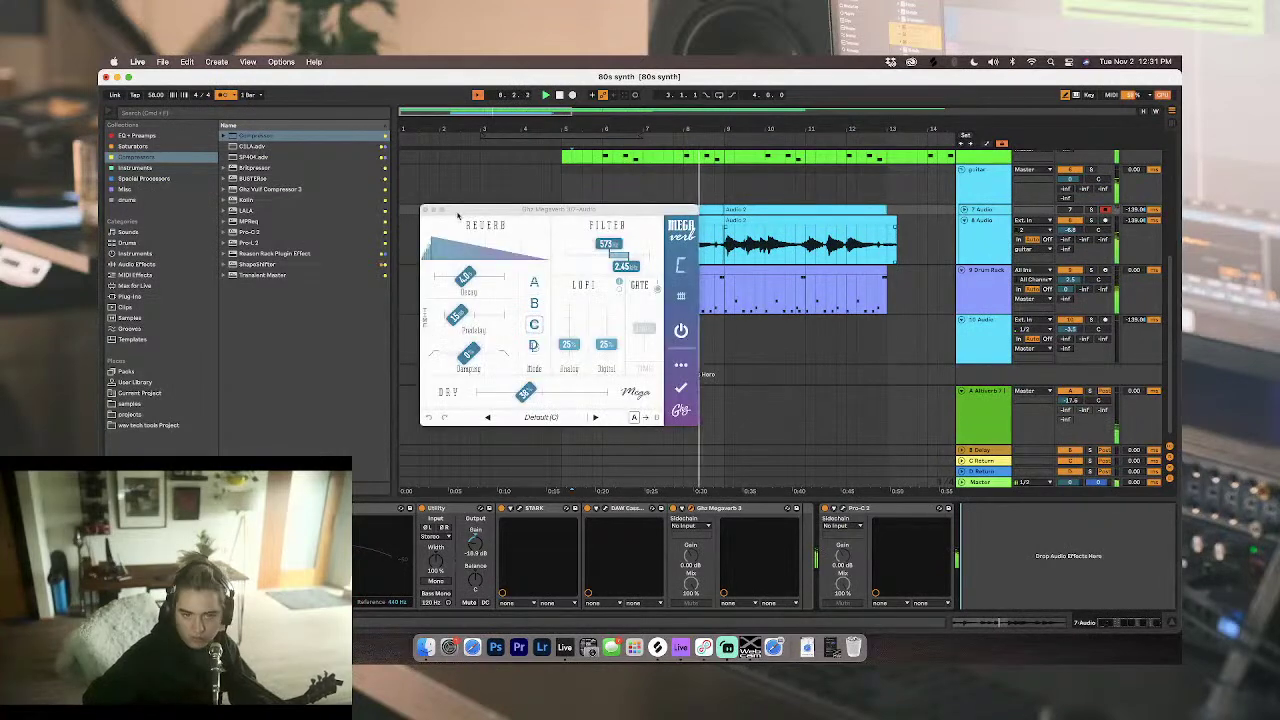
click(425, 210)
click(978, 250)
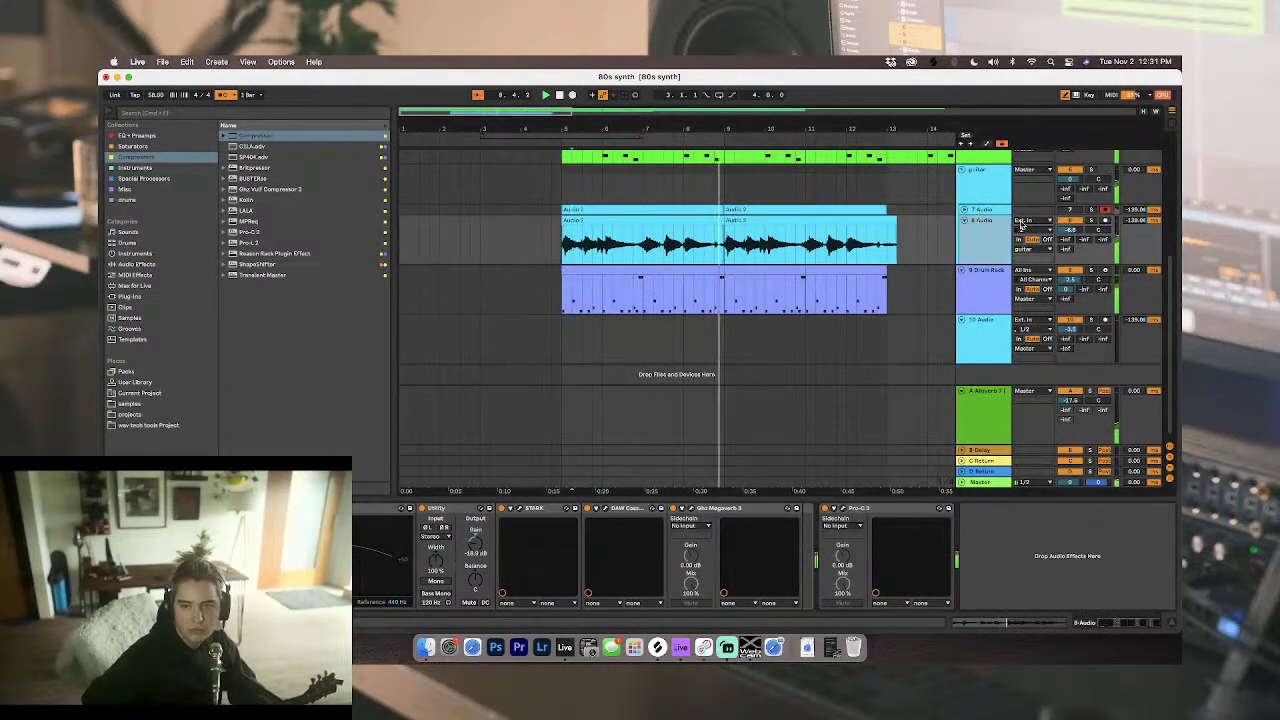
key(super+d)
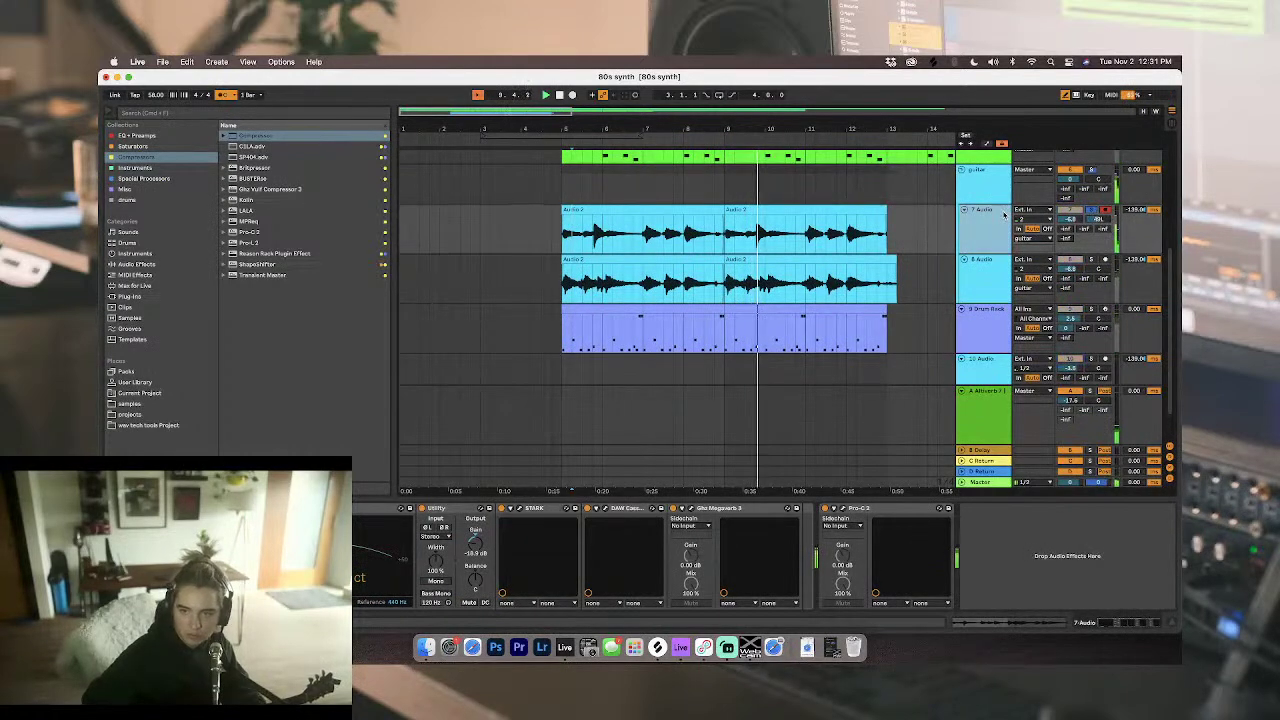
Step: Bypass the Megaverb on 7 Audio, change its STARK amp model to Vintage Guitar, adjust the room size, and close STARK
click(673, 509)
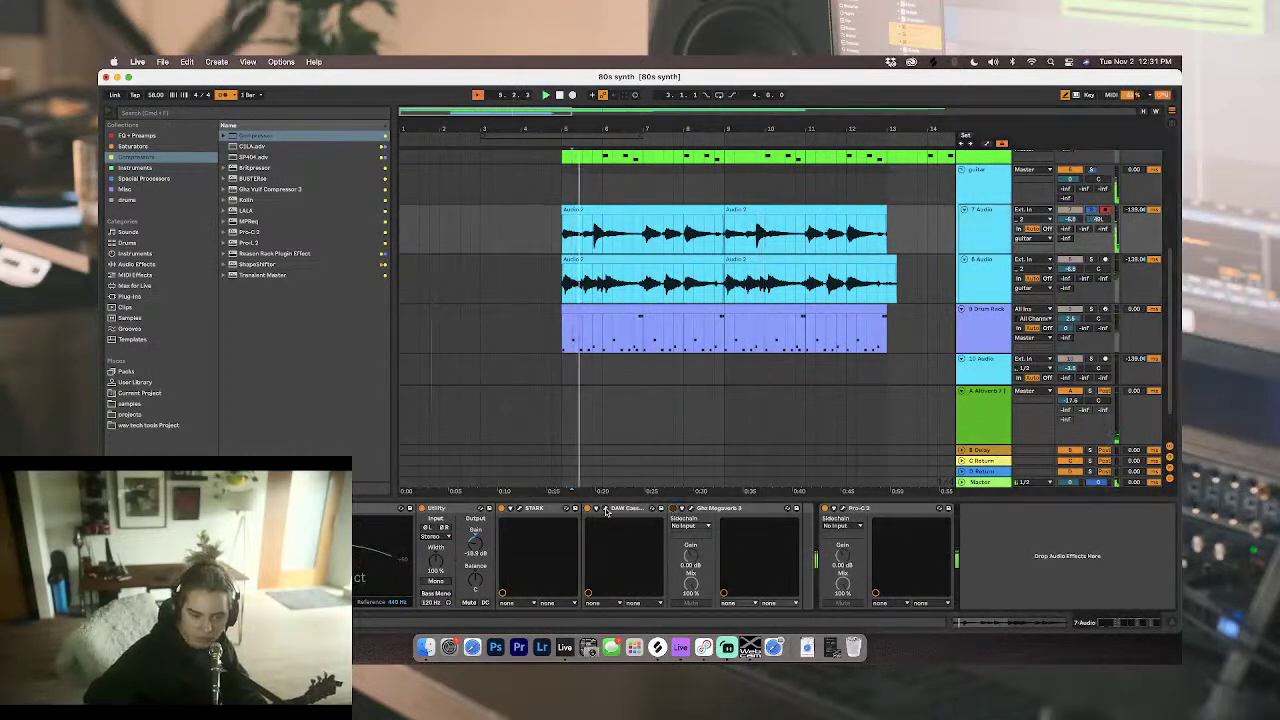
click(605, 508)
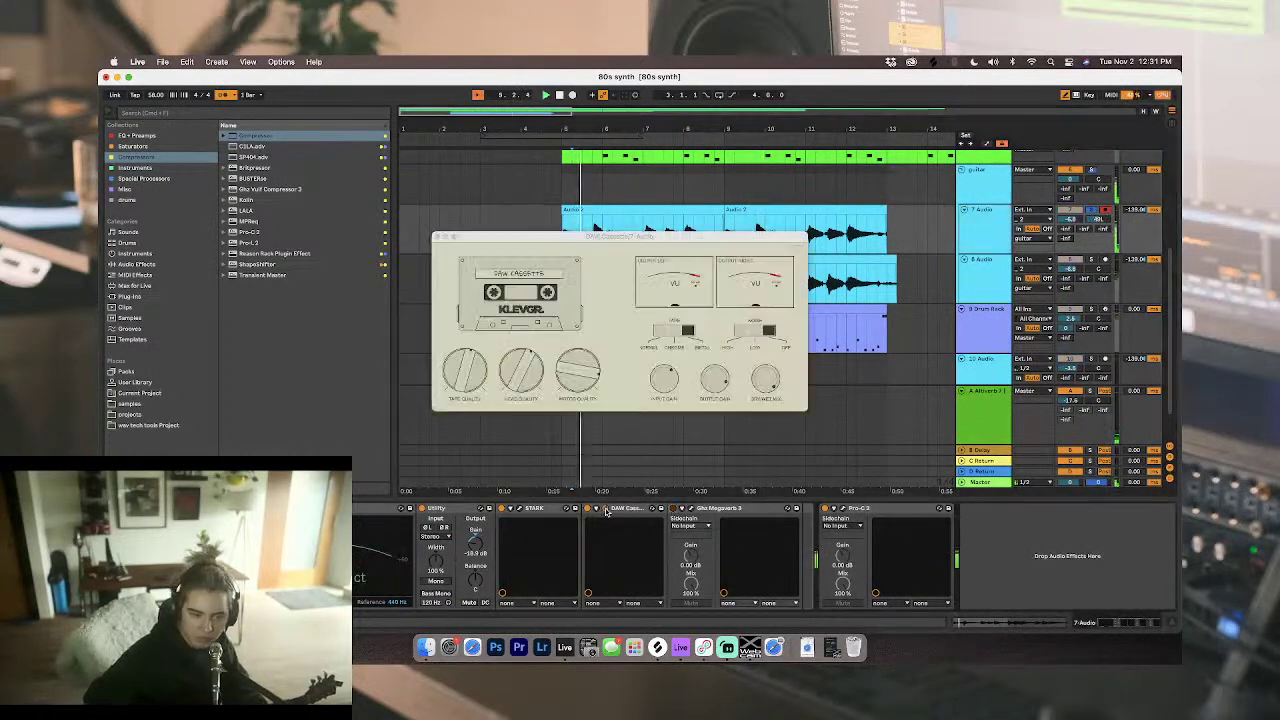
click(518, 510)
drag(772, 203, 660, 202)
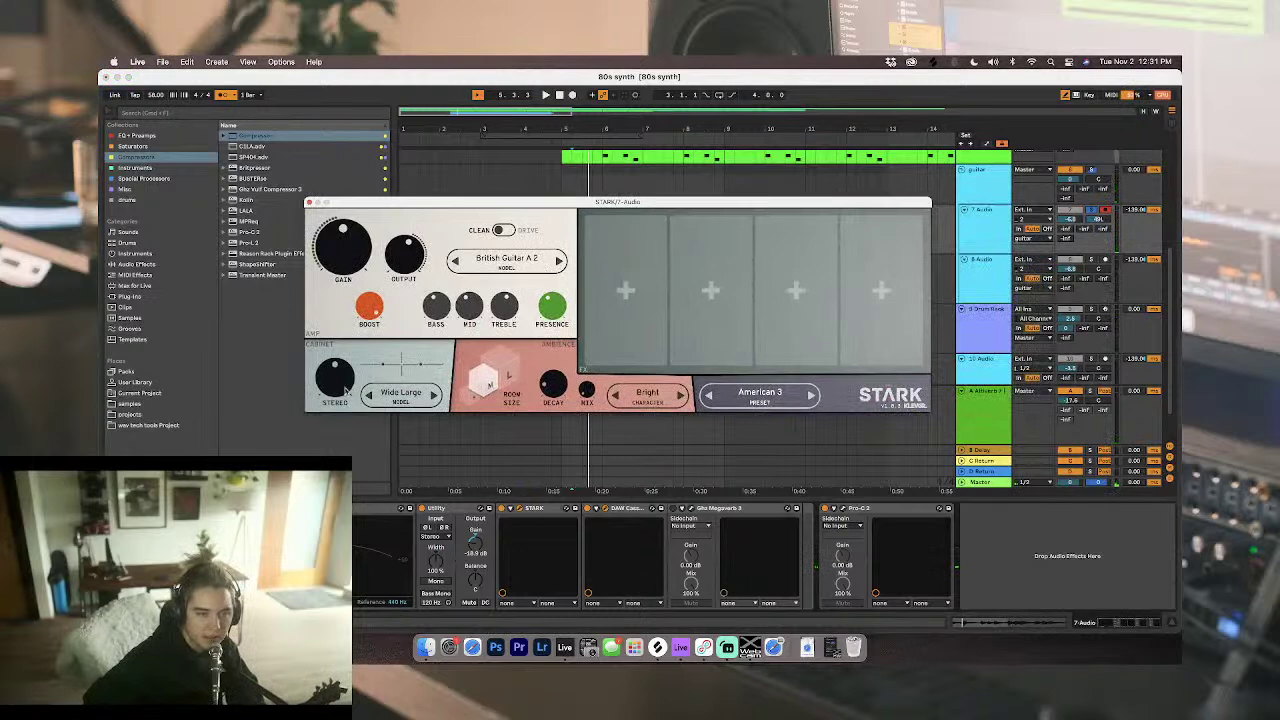
click(974, 229)
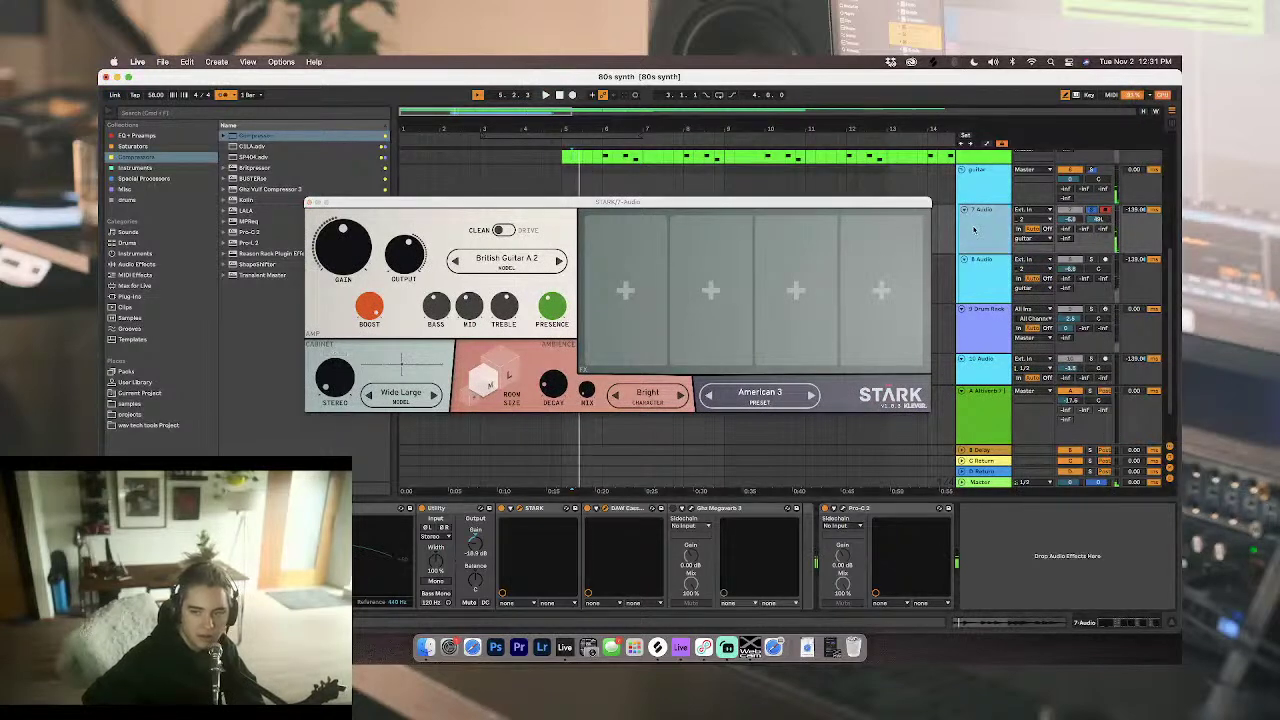
click(549, 391)
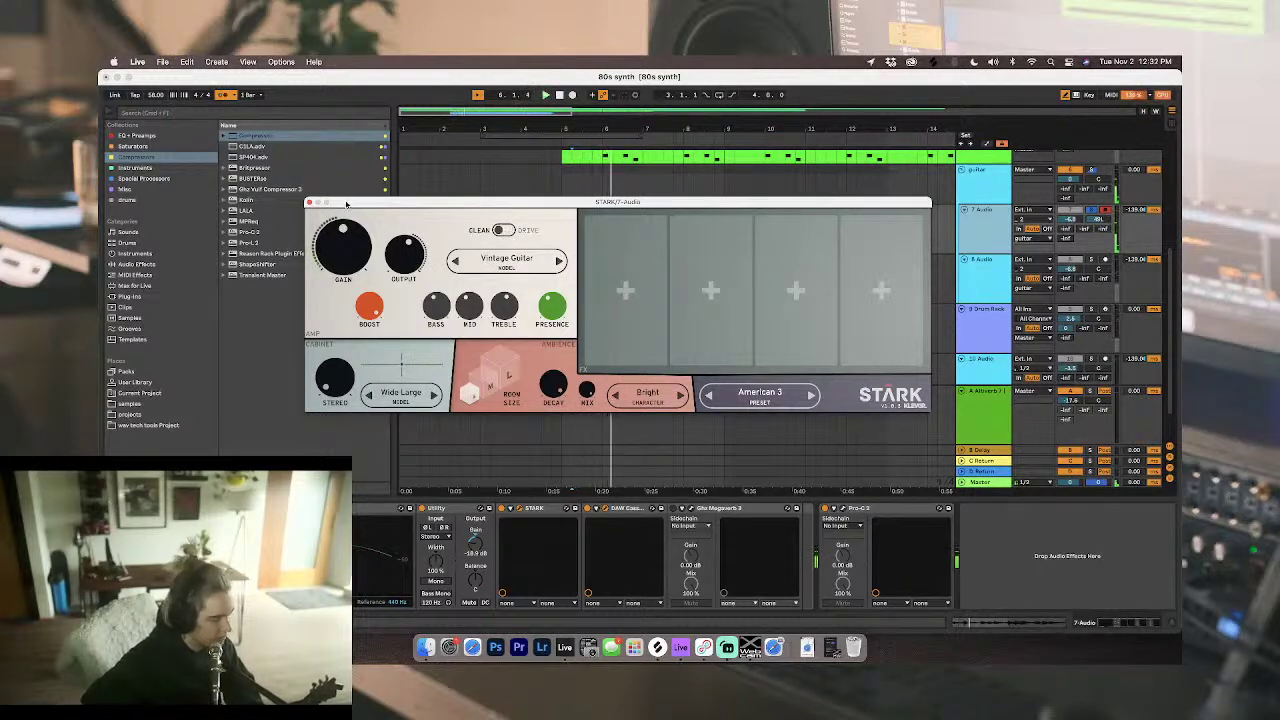
click(311, 203)
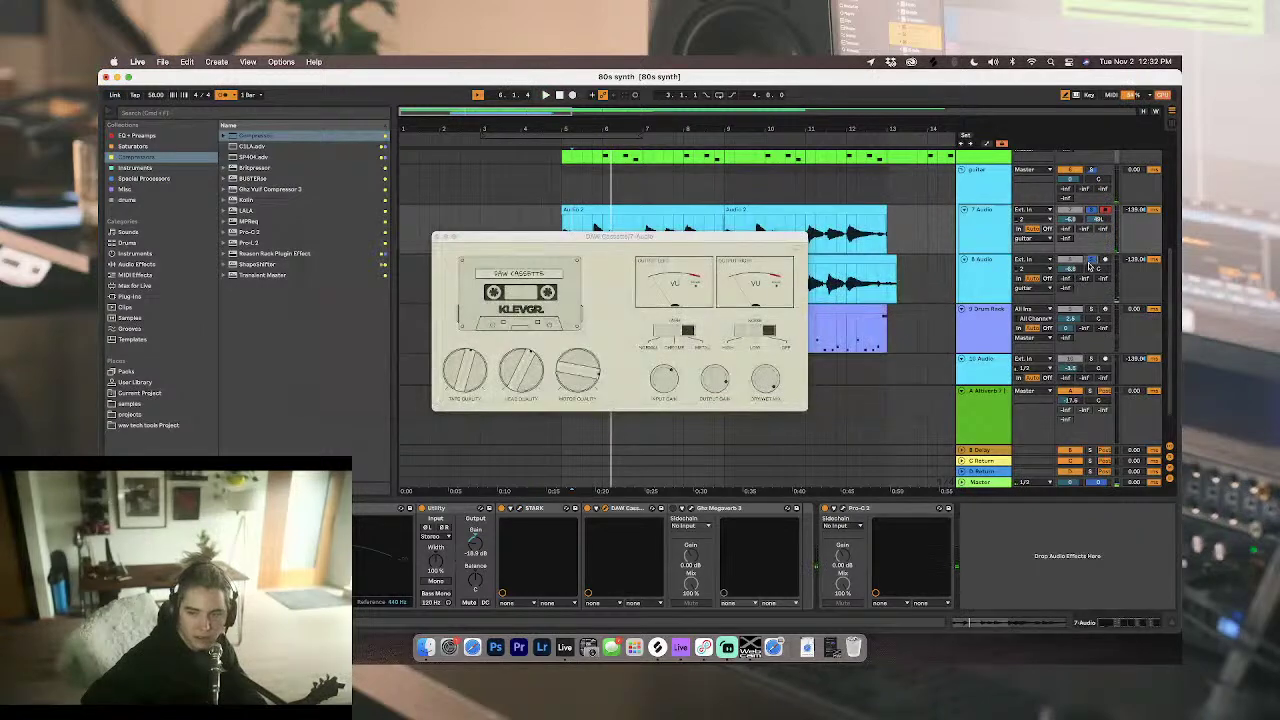
Step: Close the DAW Cassette window, slip the recording inside 7 Audio's first clip to another part of the take, and replay from bar 5
click(980, 277)
click(976, 239)
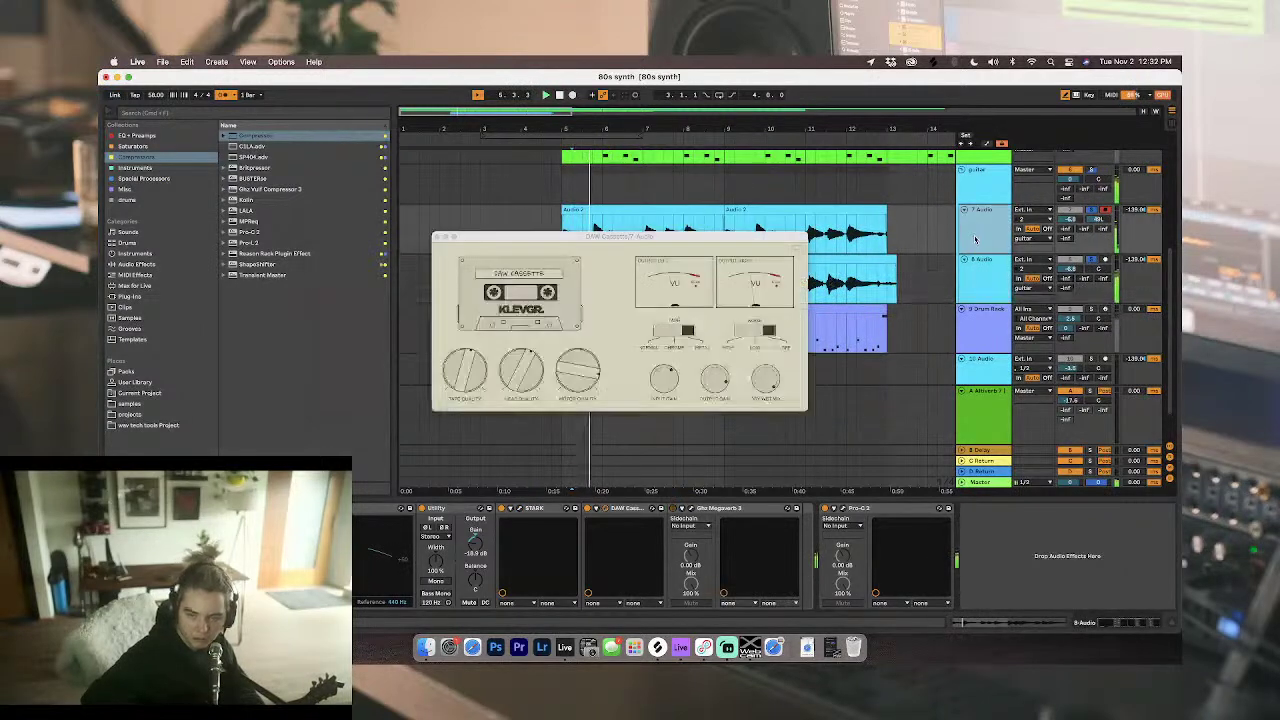
click(437, 238)
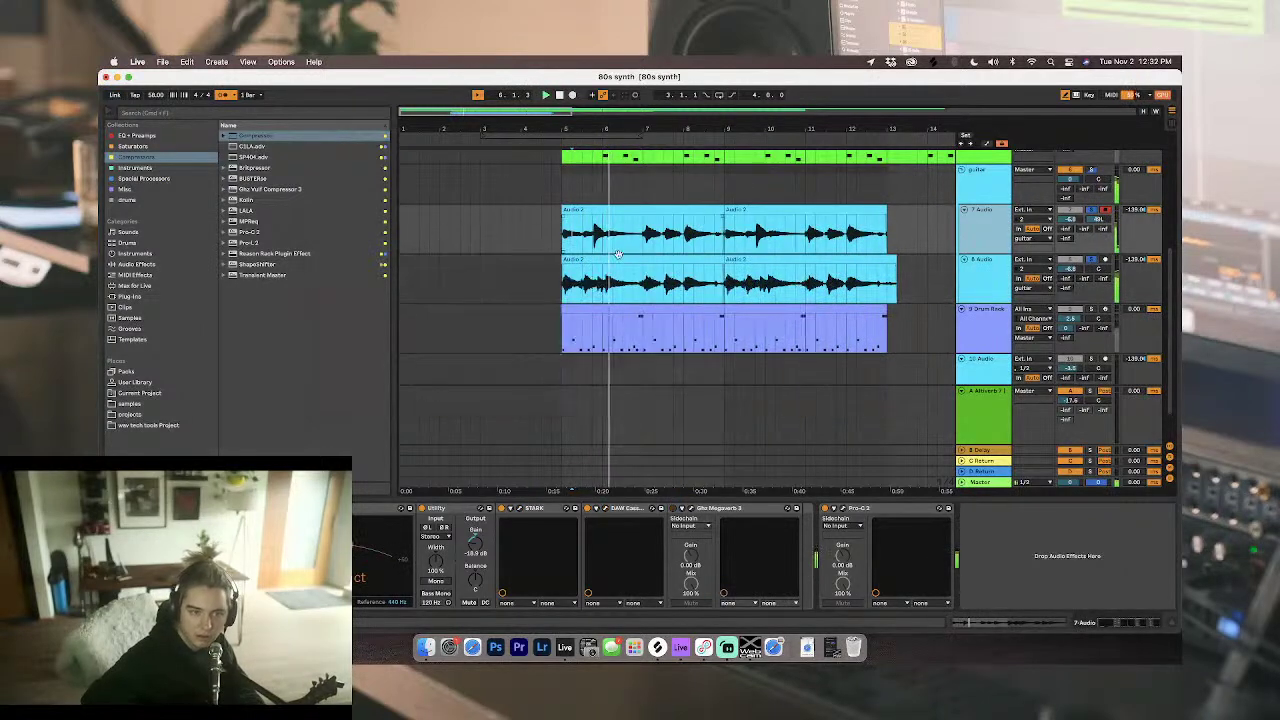
drag(562, 232, 628, 232)
key(space)
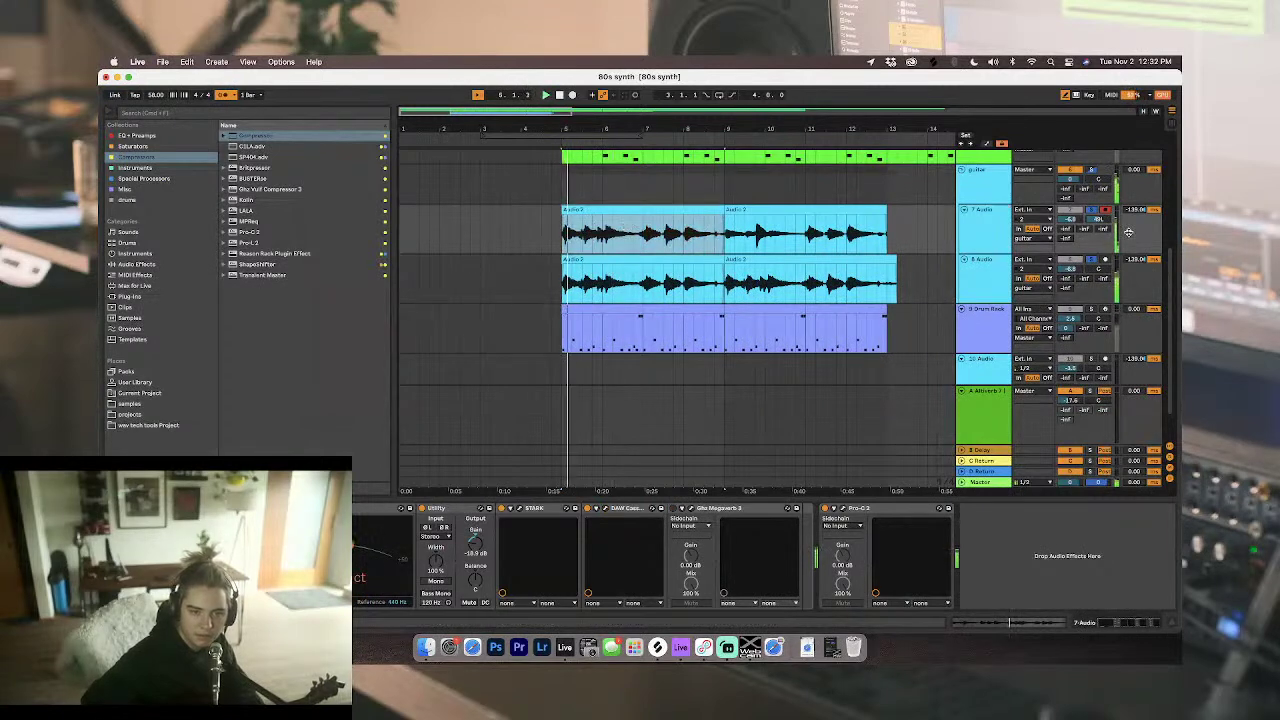
Step: Set 7 Audio's track delay to -93 ms, take the guitar group out of solo, and lower its volume to -4.7 dB
click(999, 237)
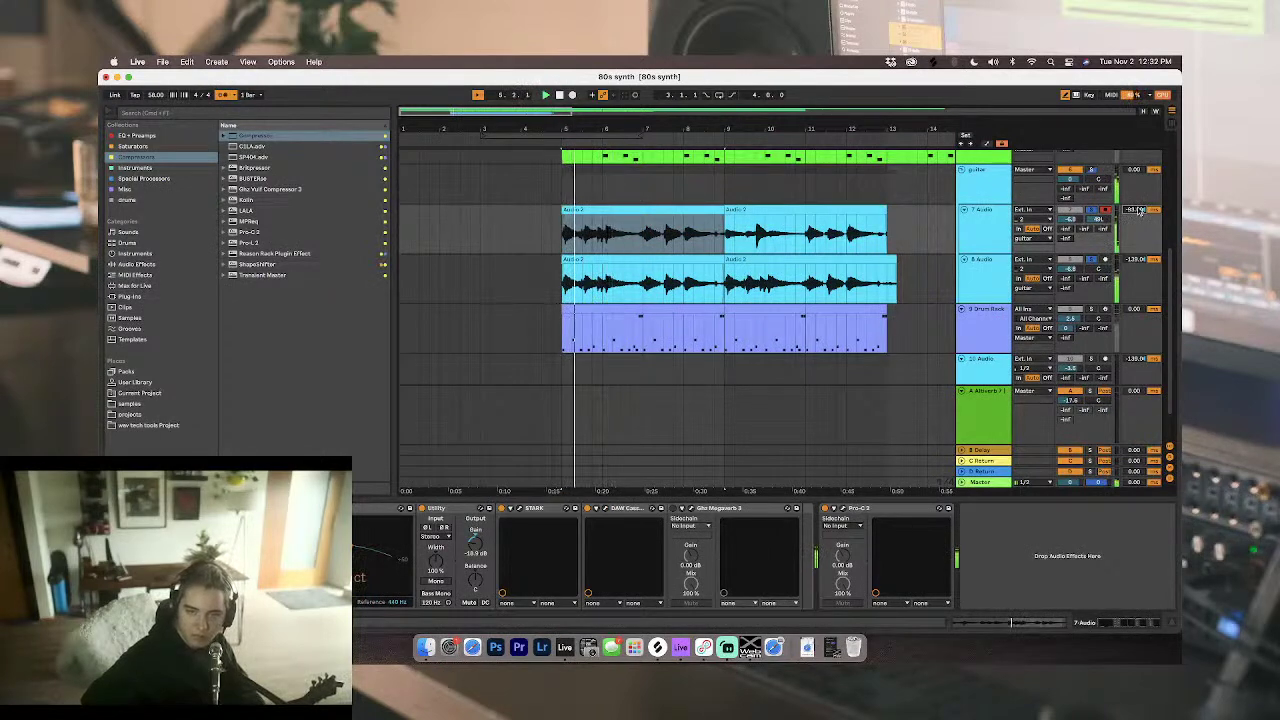
click(984, 188)
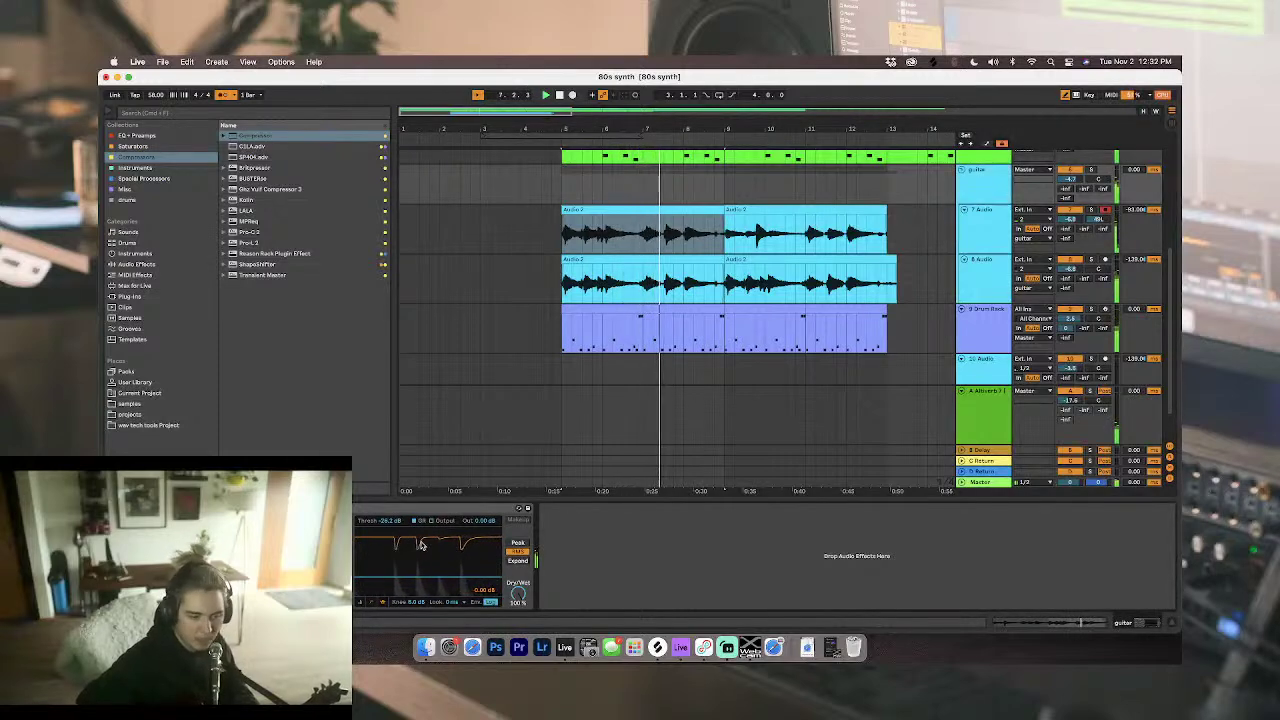
Step: Duplicate the first guitar clips on 7 and 8 Audio over their second halves, extend the copies back to bar 5, and replay
click(715, 243)
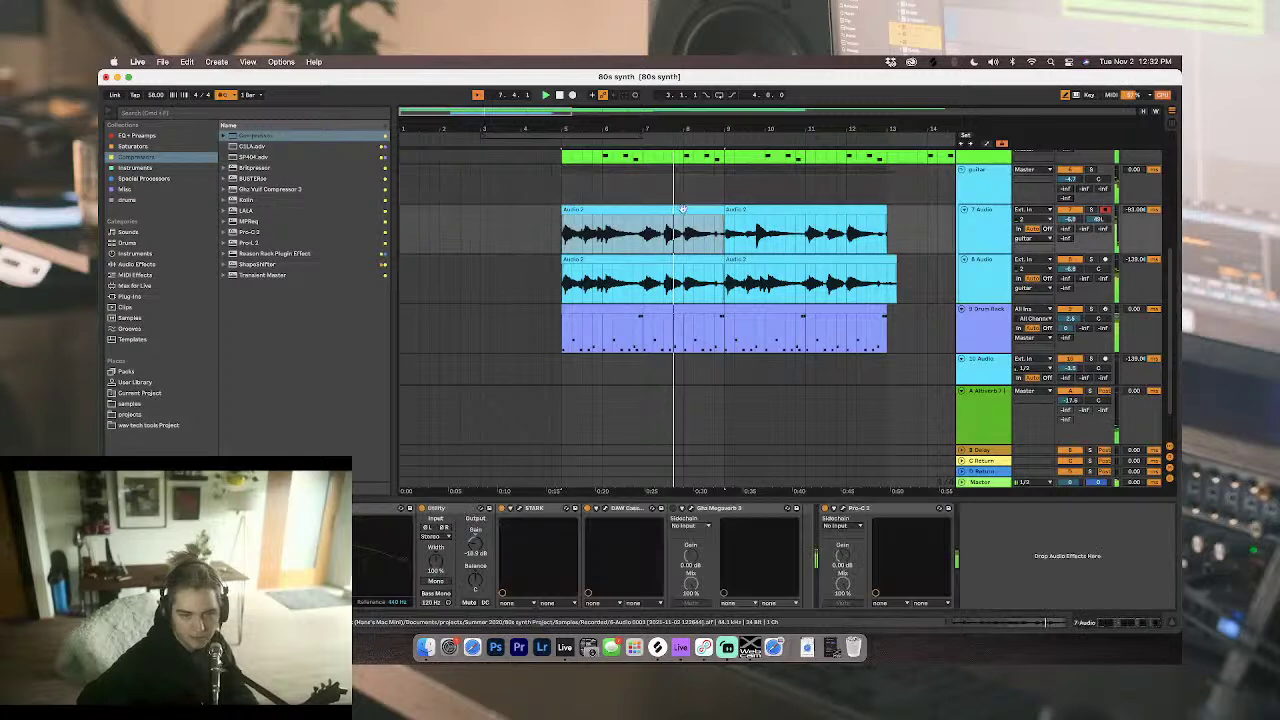
click(720, 257)
drag(722, 257, 566, 293)
key(super+d)
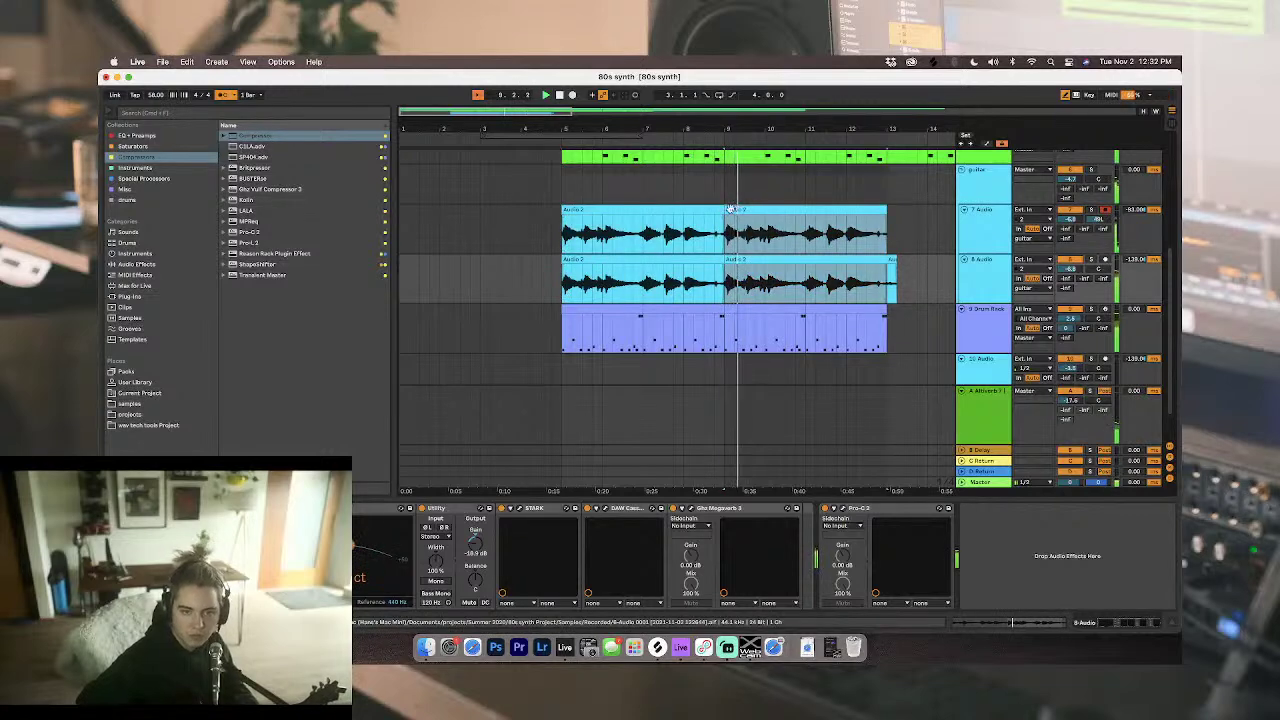
drag(726, 210, 536, 212)
key(space)
key(space)
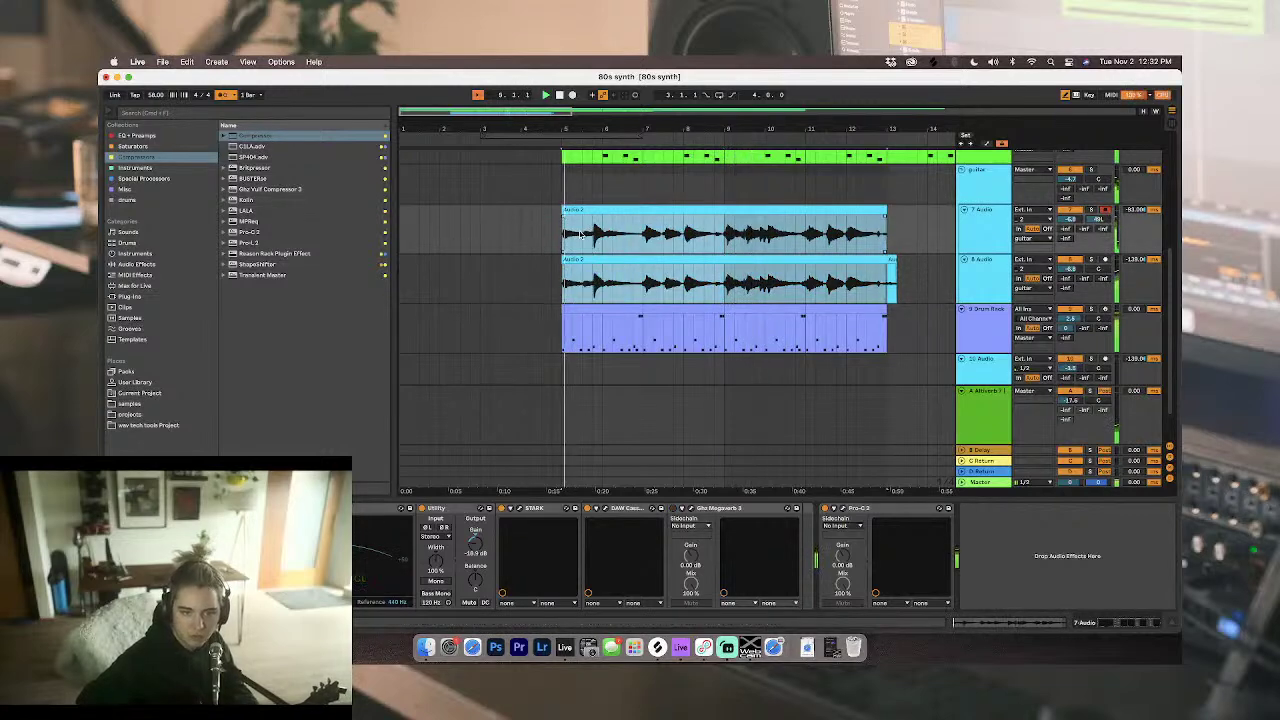
Step: Delete the leftover clip fragment past bar 13 on 8 Audio and lower the guitar group's volume slightly
click(950, 237)
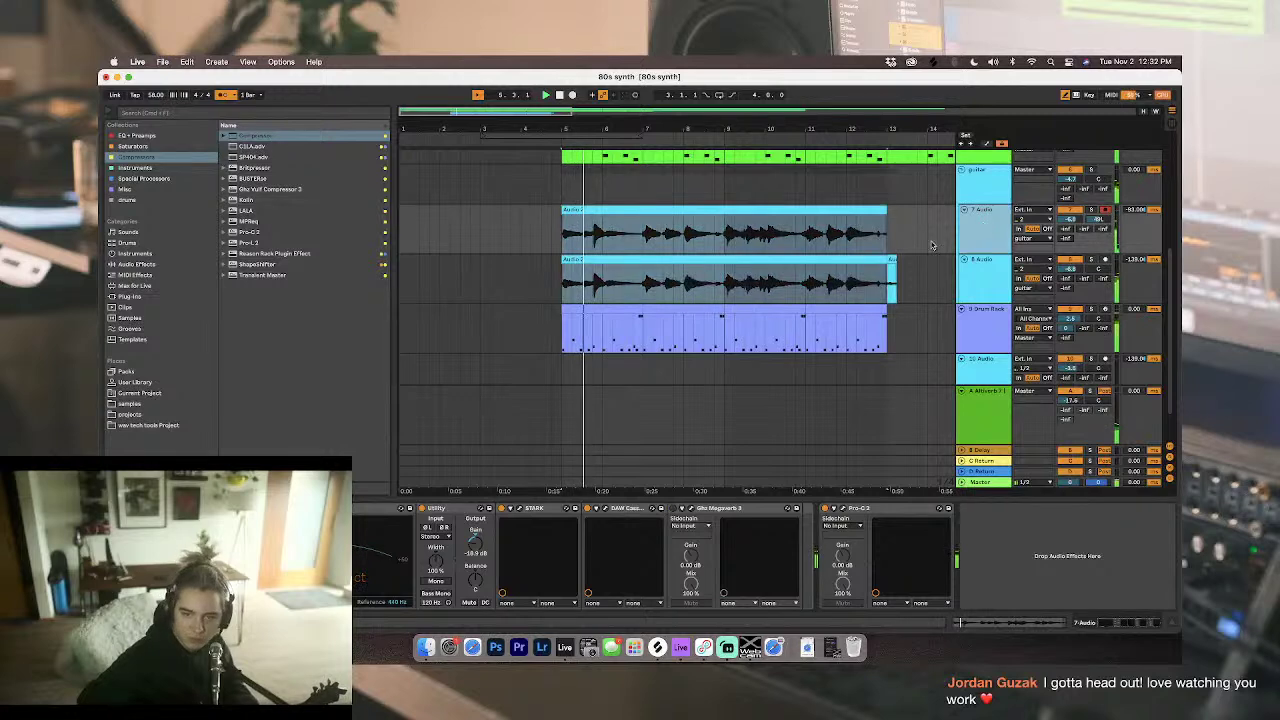
click(892, 261)
key(Delete)
click(834, 259)
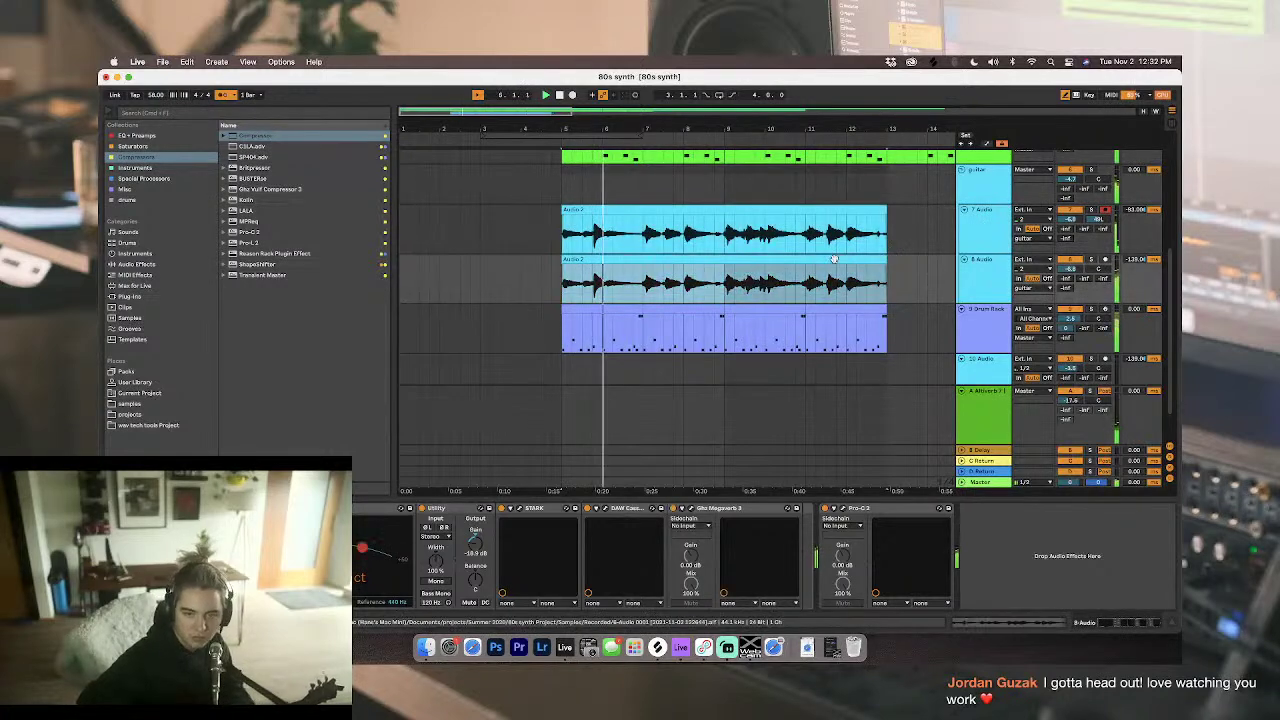
key(minus)
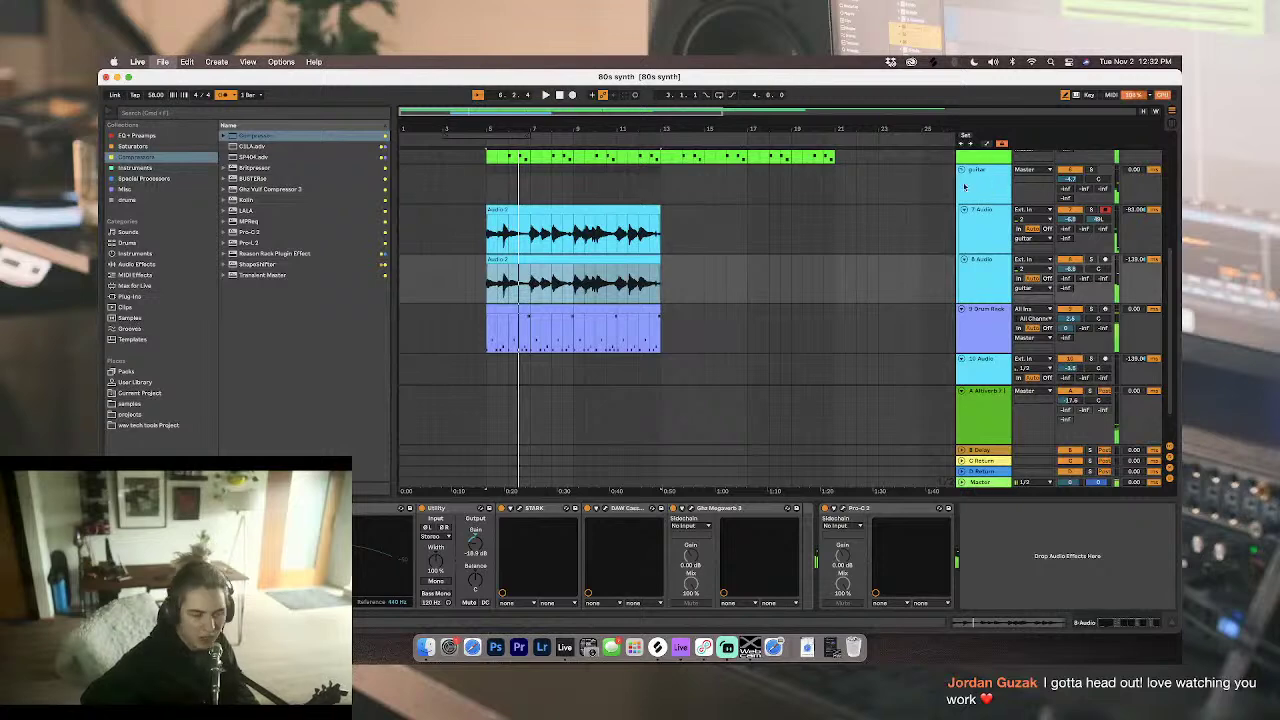
click(964, 186)
click(1094, 170)
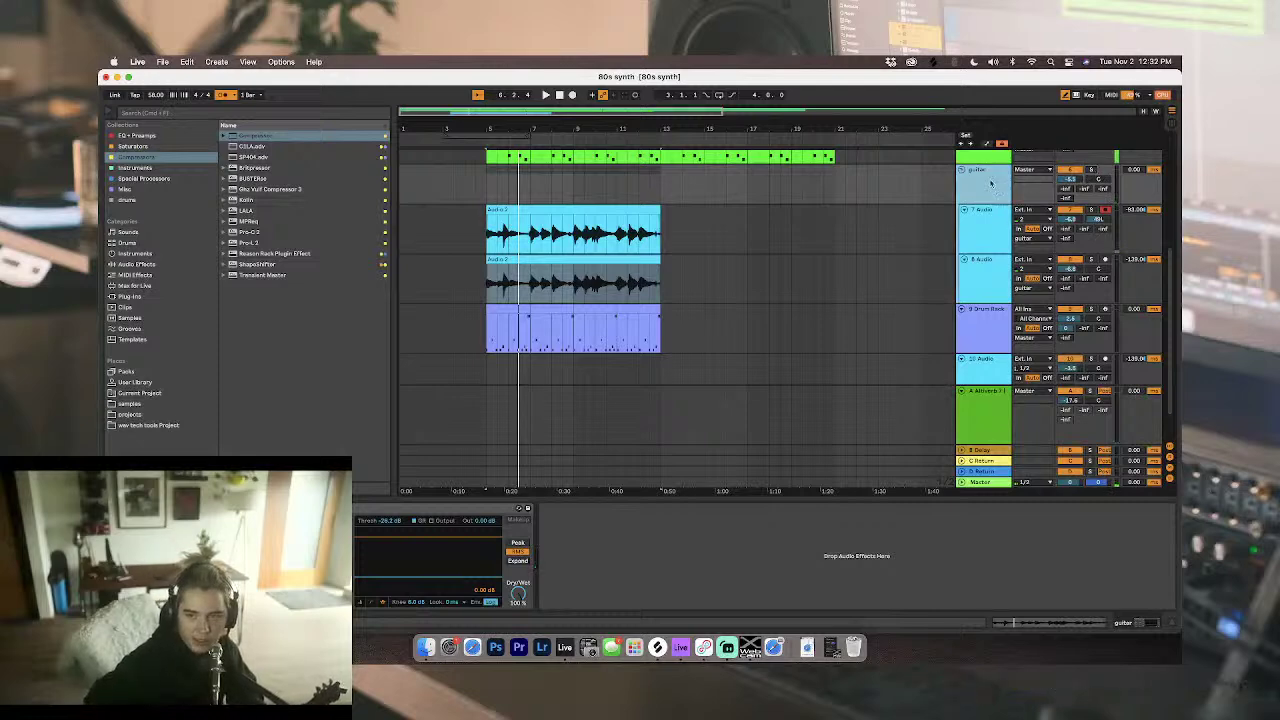
Step: Replay the beat from bar 5 and examine the effect chains of 8 Audio, the drum rack, the guitar group and the TAL-U-No-LX track
scroll(983, 219, down, 2)
click(983, 219)
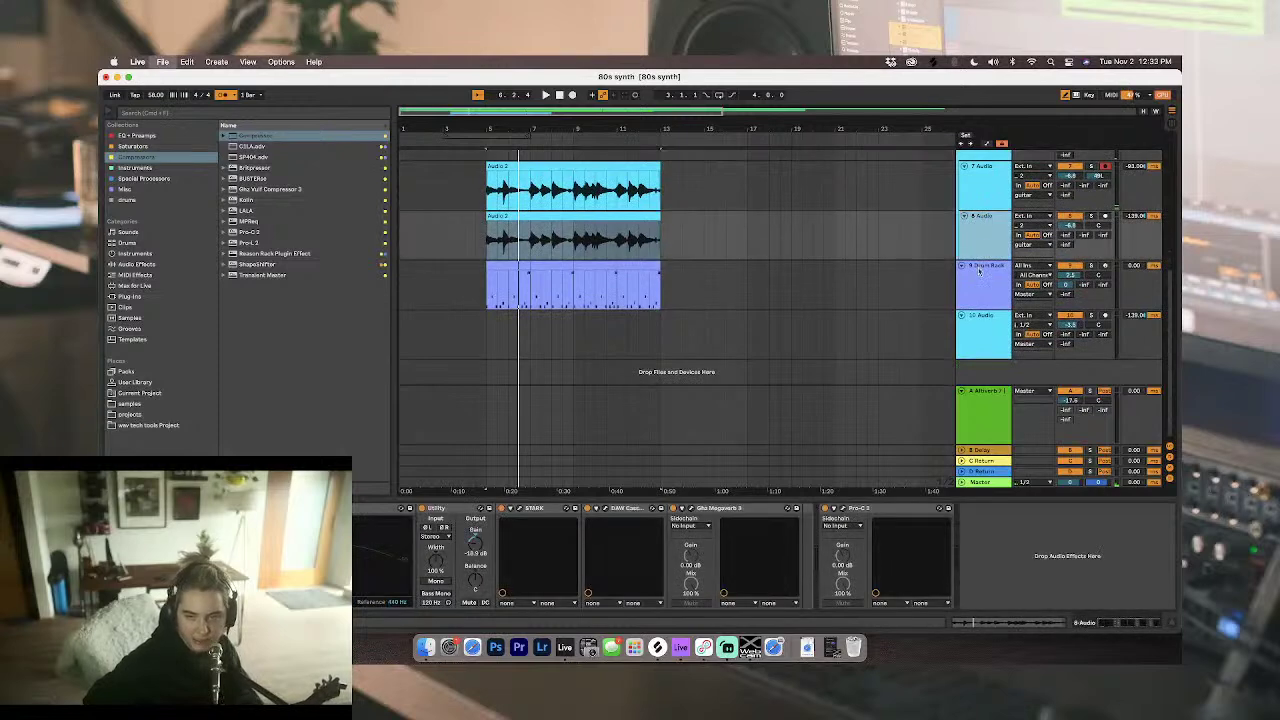
click(495, 262)
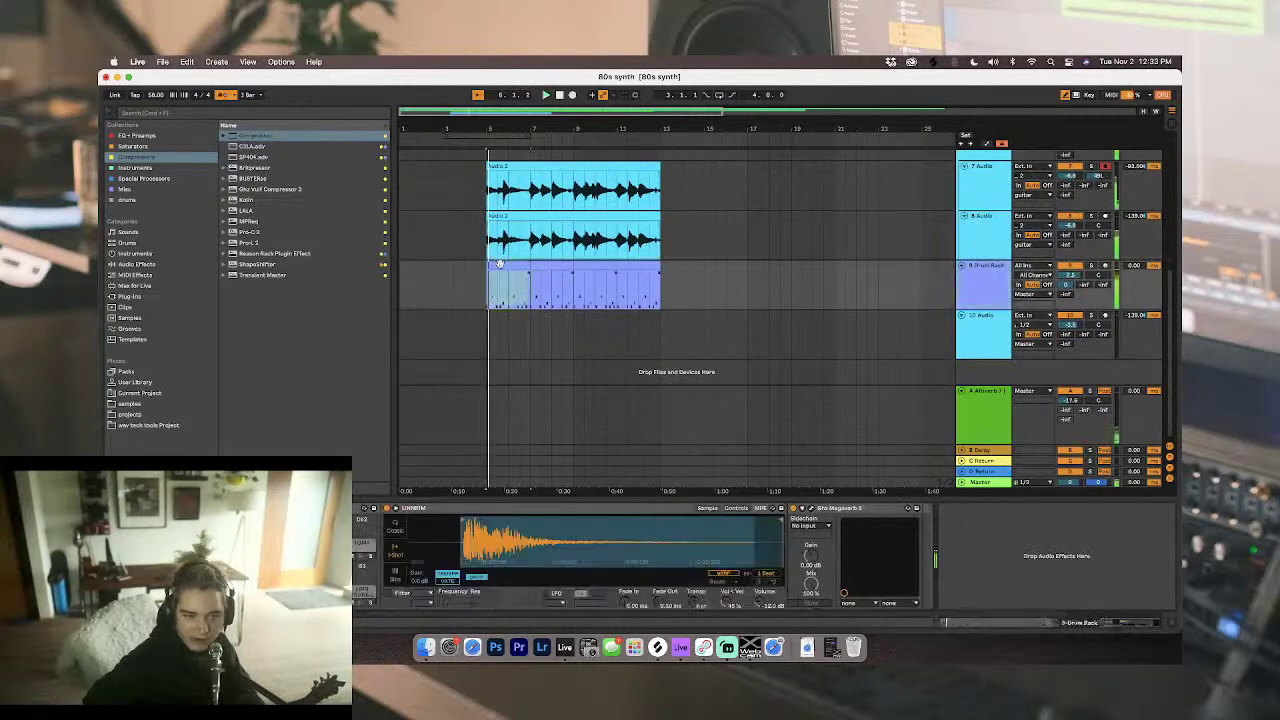
scroll(871, 251, up, 2)
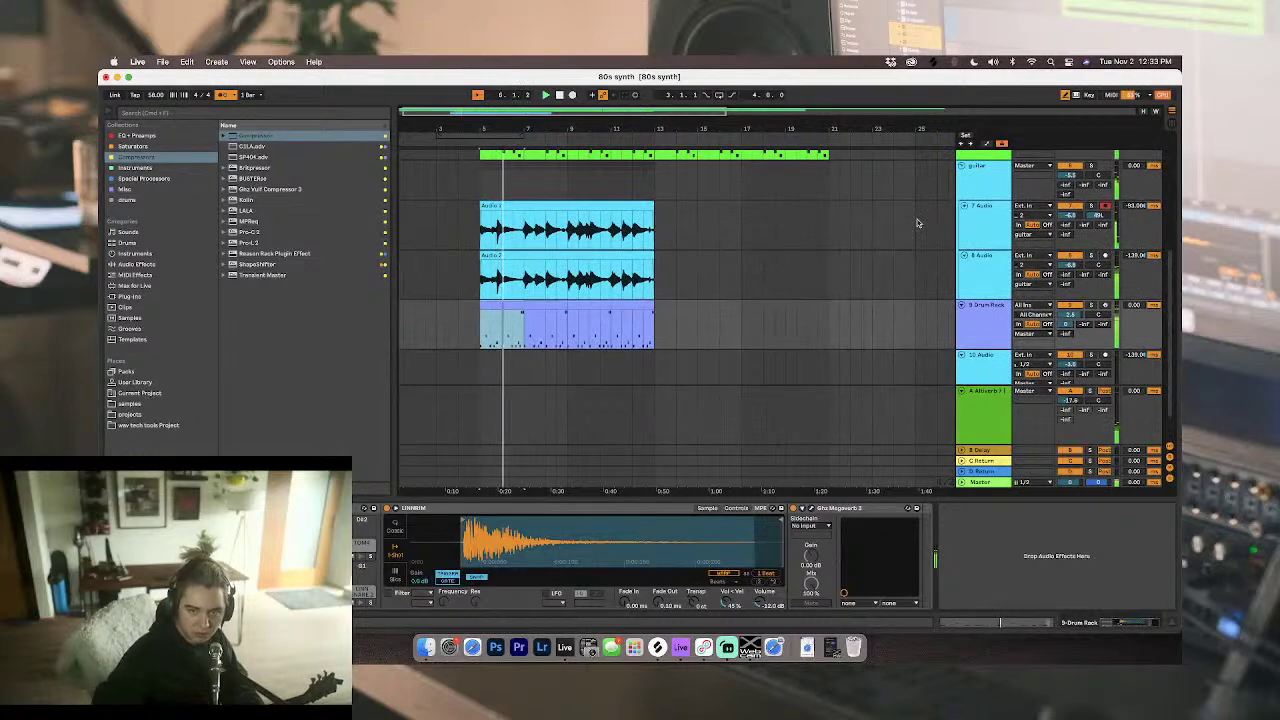
click(981, 182)
scroll(981, 182, up, 8)
scroll(1074, 303, down, 2)
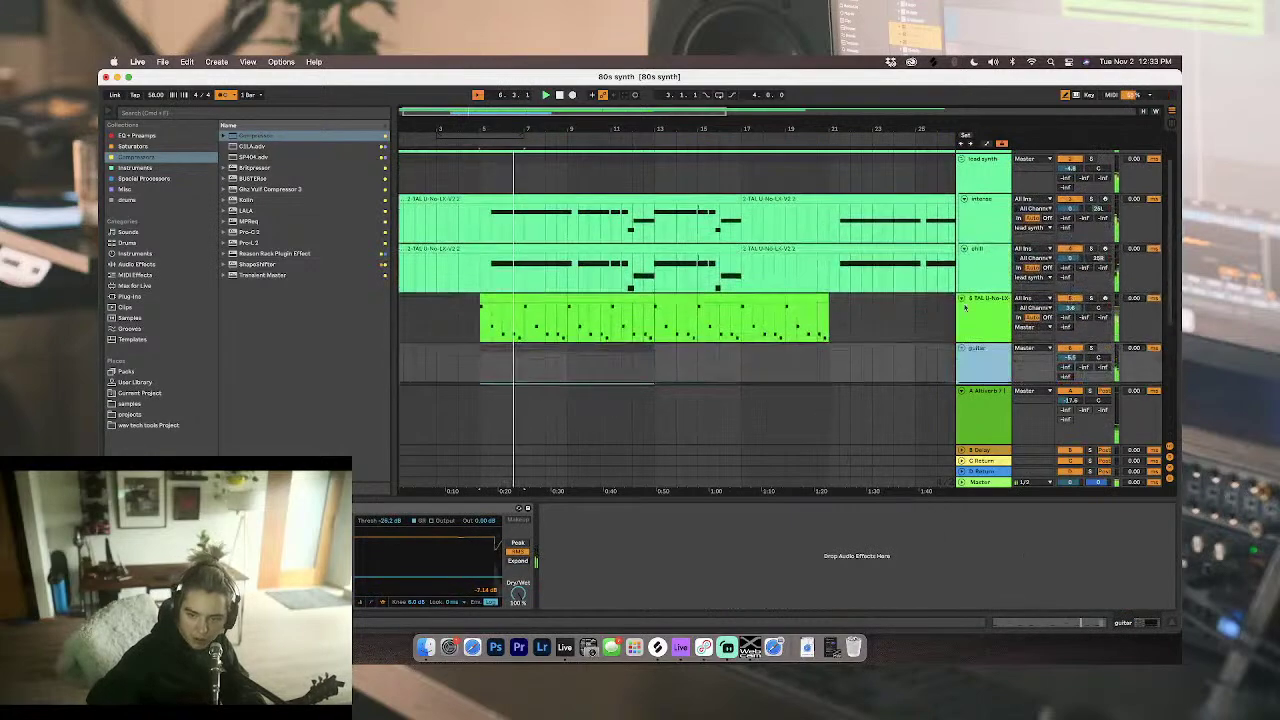
click(988, 305)
scroll(988, 307, down, 6)
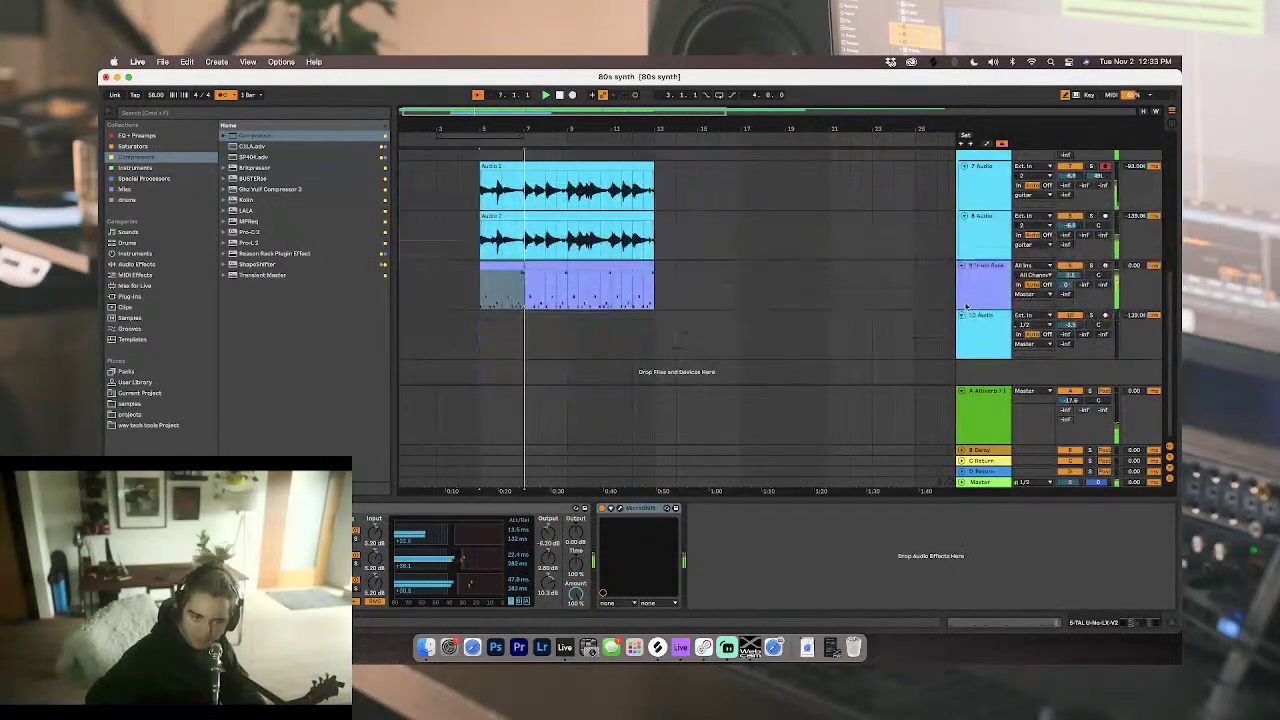
Step: Add Transient Master to the drum rack's LINN SNARE 2 chain and raise its attack during playback
click(980, 292)
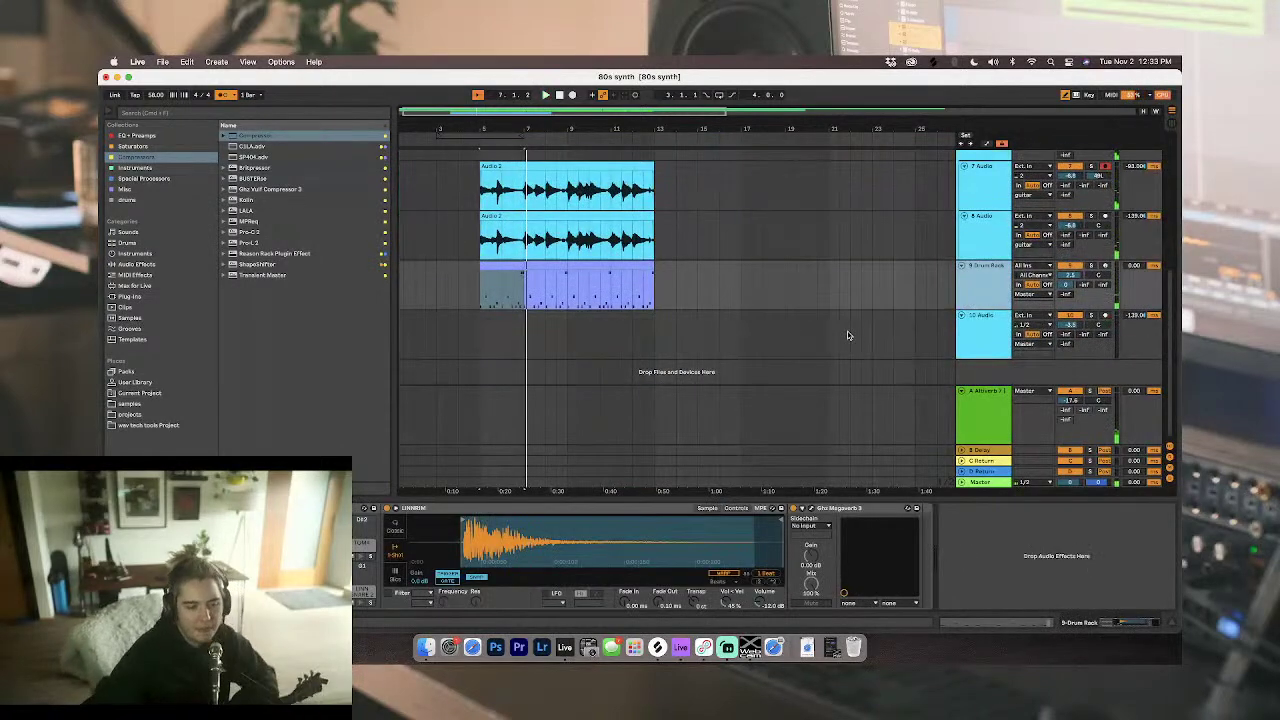
click(360, 594)
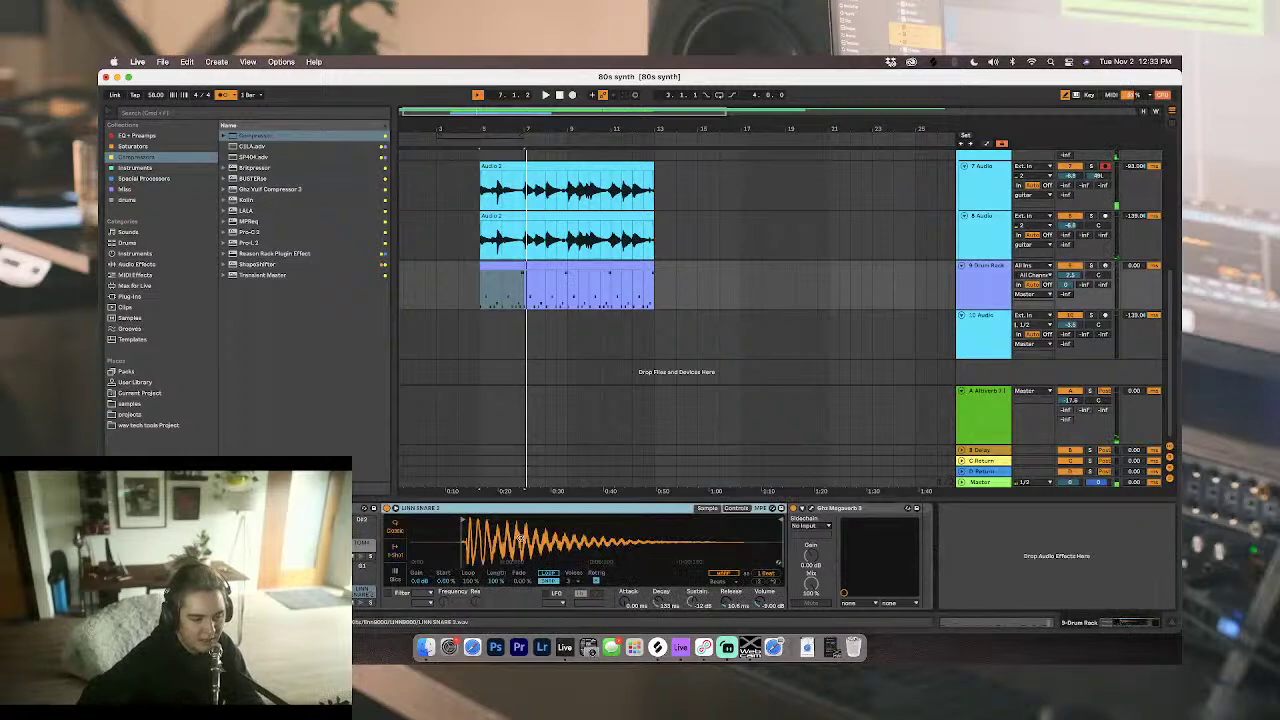
click(258, 275)
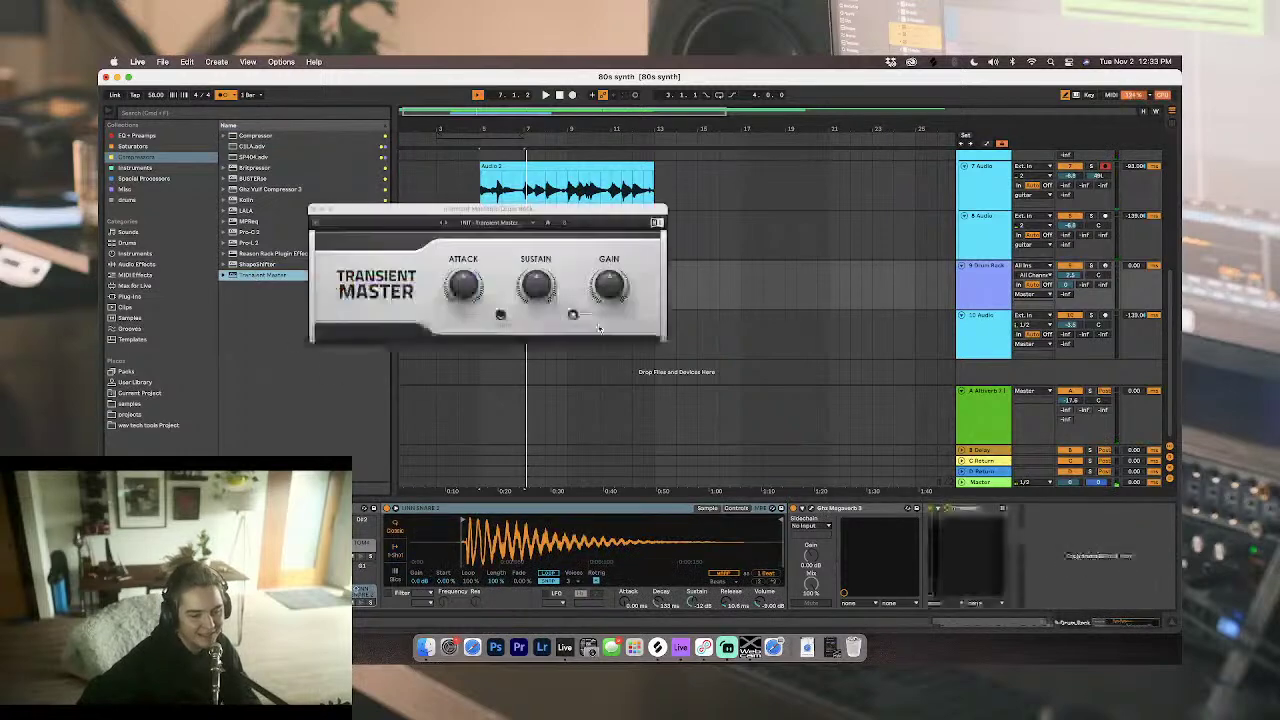
key(space)
drag(464, 286, 464, 258)
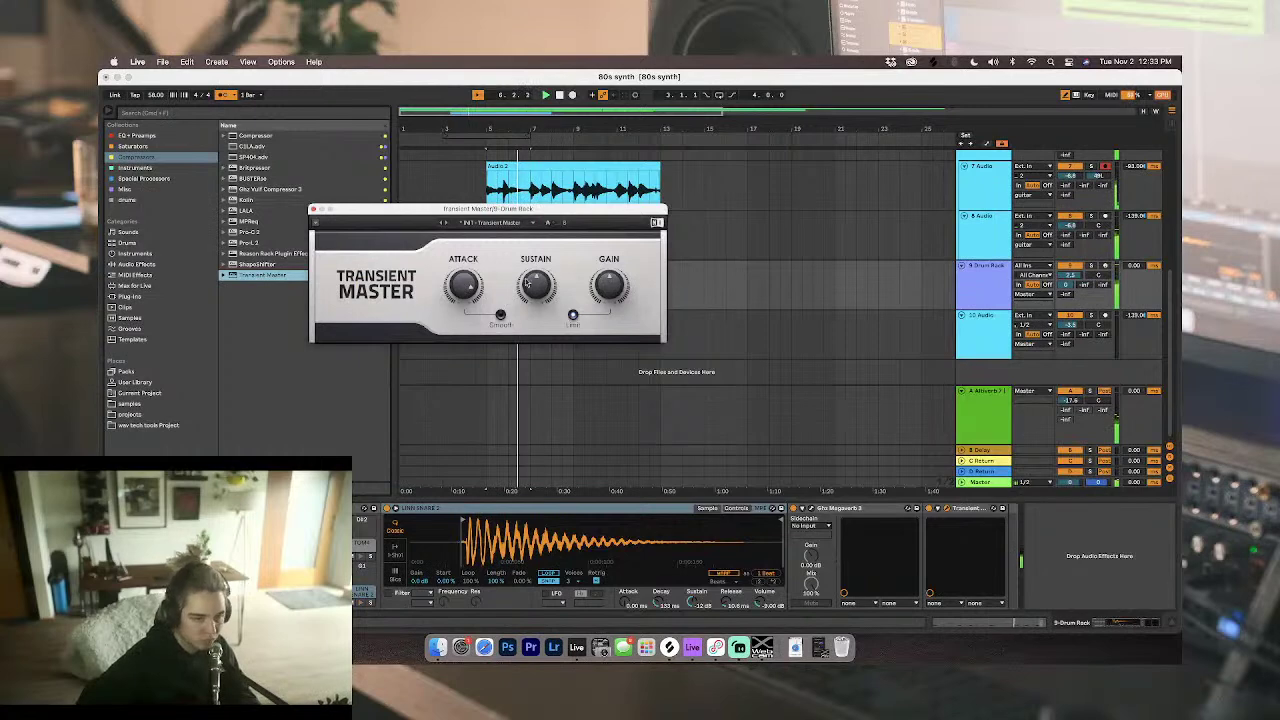
Step: Close the Transient Master window, move the device ahead of Megaverb in the snare chain, and replay the drums from bar 5
click(313, 209)
drag(966, 509, 829, 515)
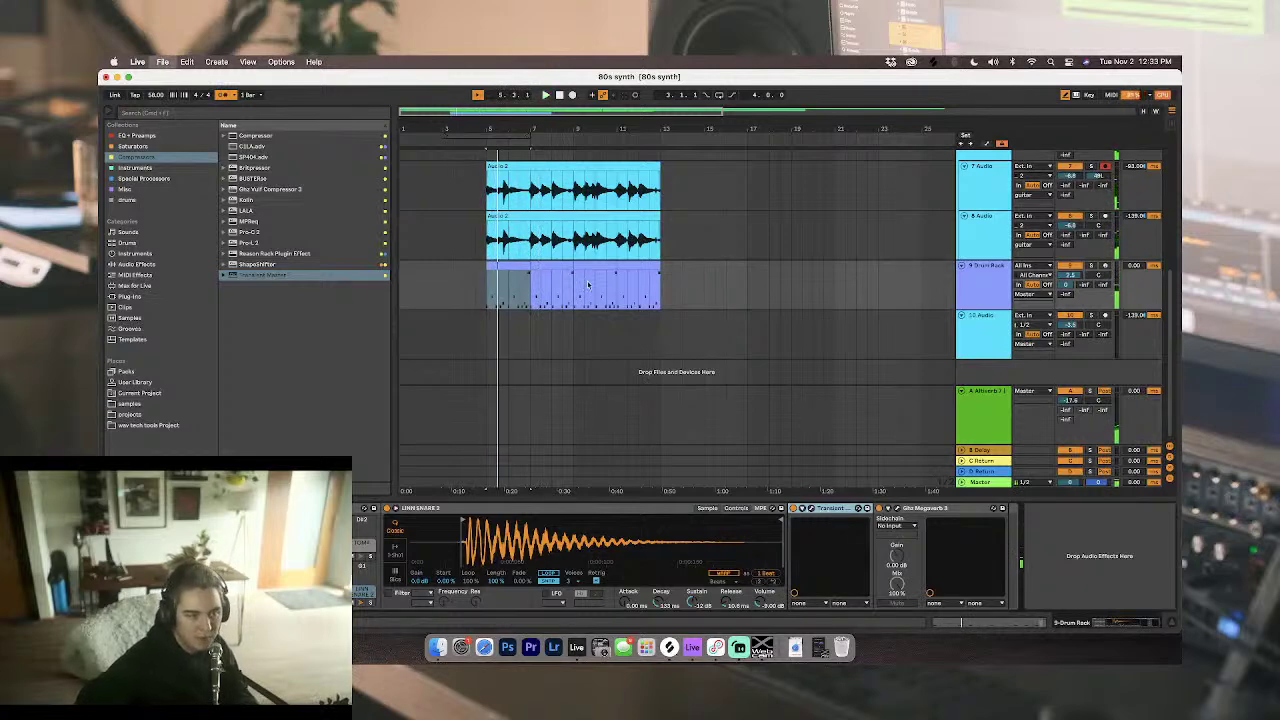
click(505, 268)
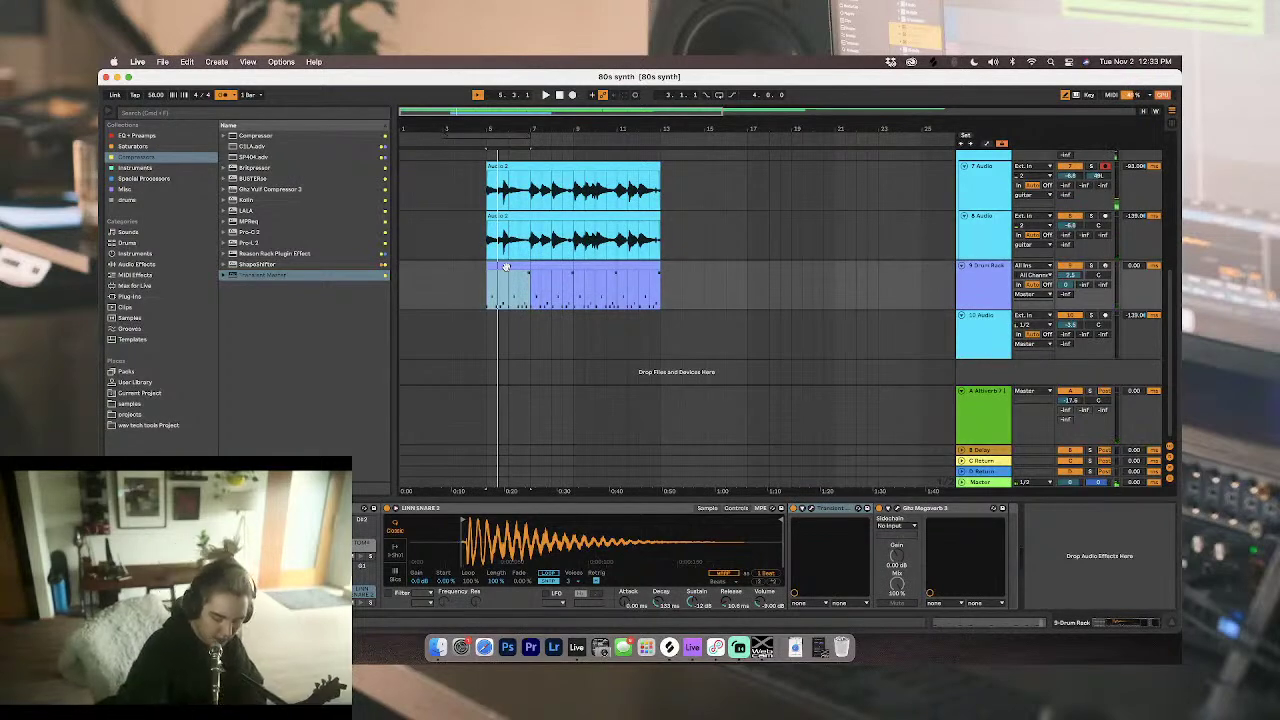
key(space)
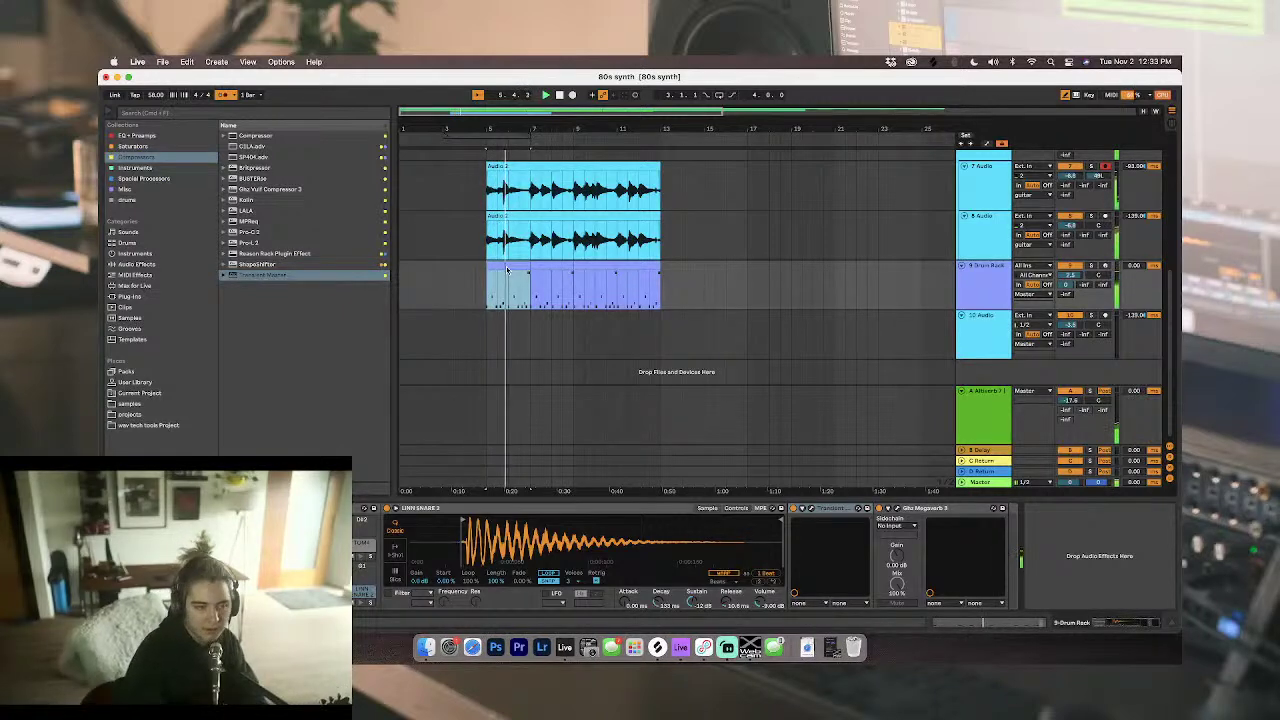
Step: Duplicate the 7 Audio guitar track and move the copy out of the guitar group, directly above it
click(975, 308)
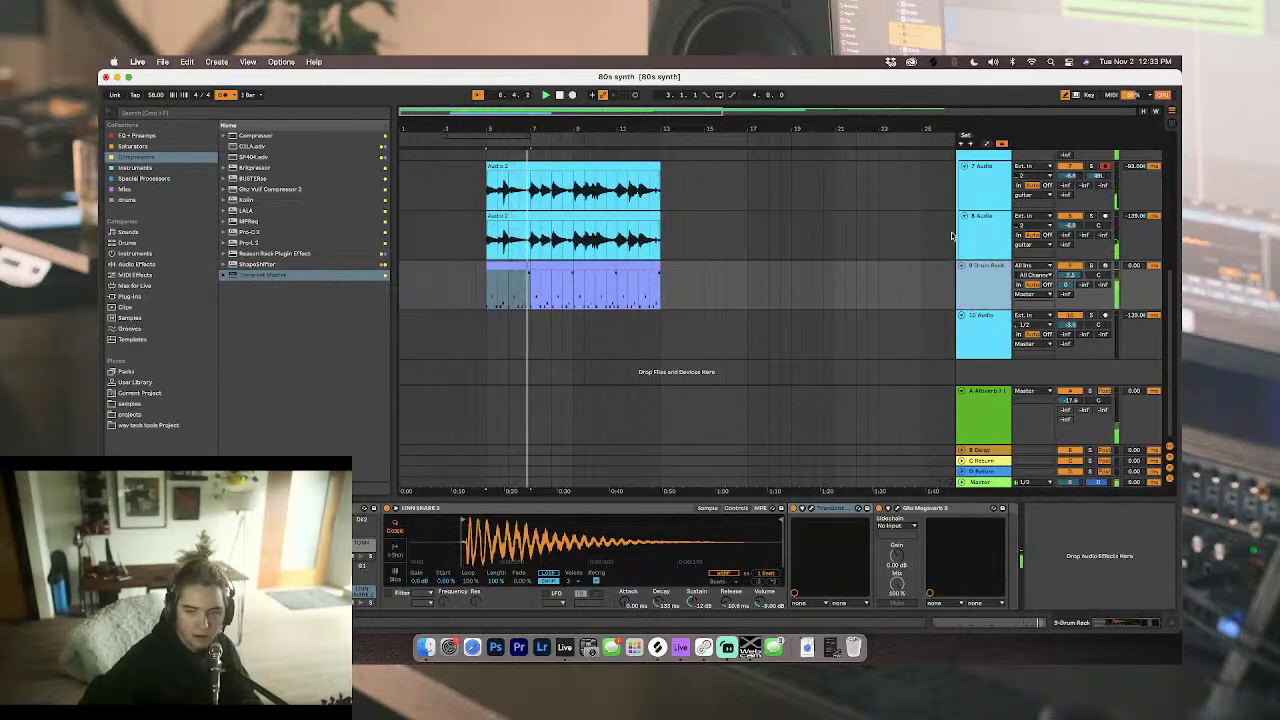
scroll(1002, 293, up, 5)
scroll(1000, 300, down, 2)
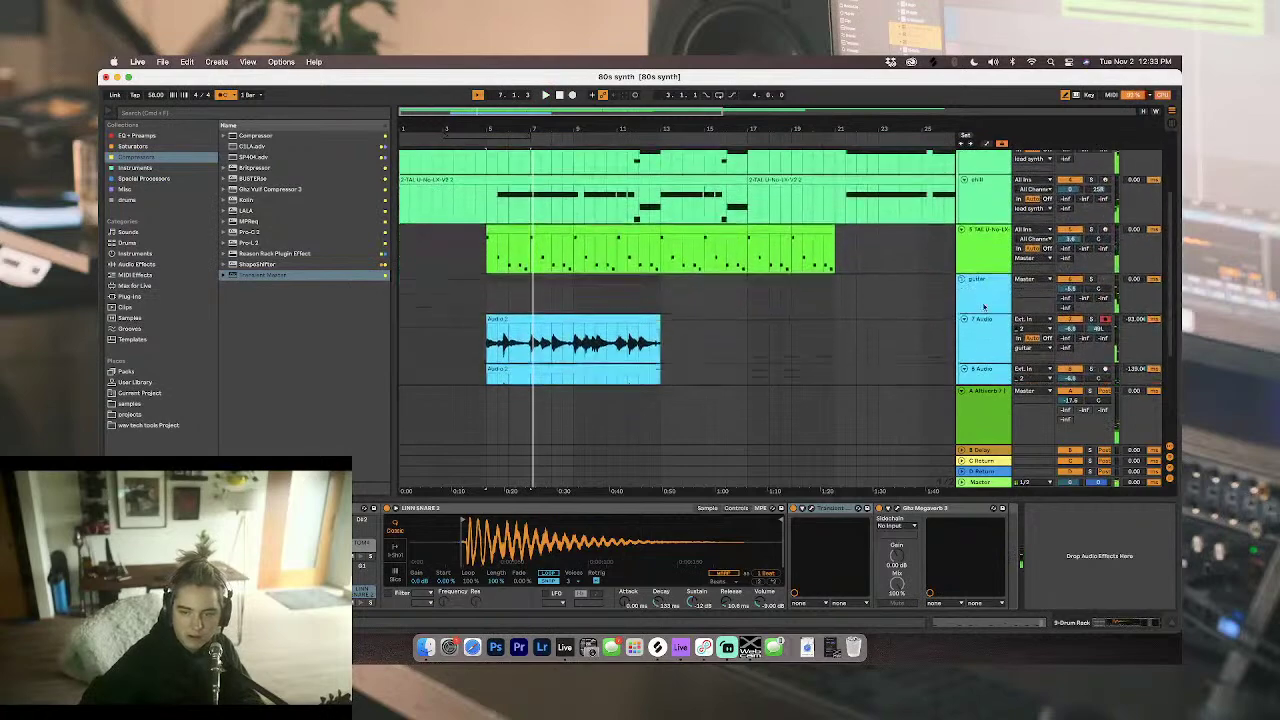
click(982, 337)
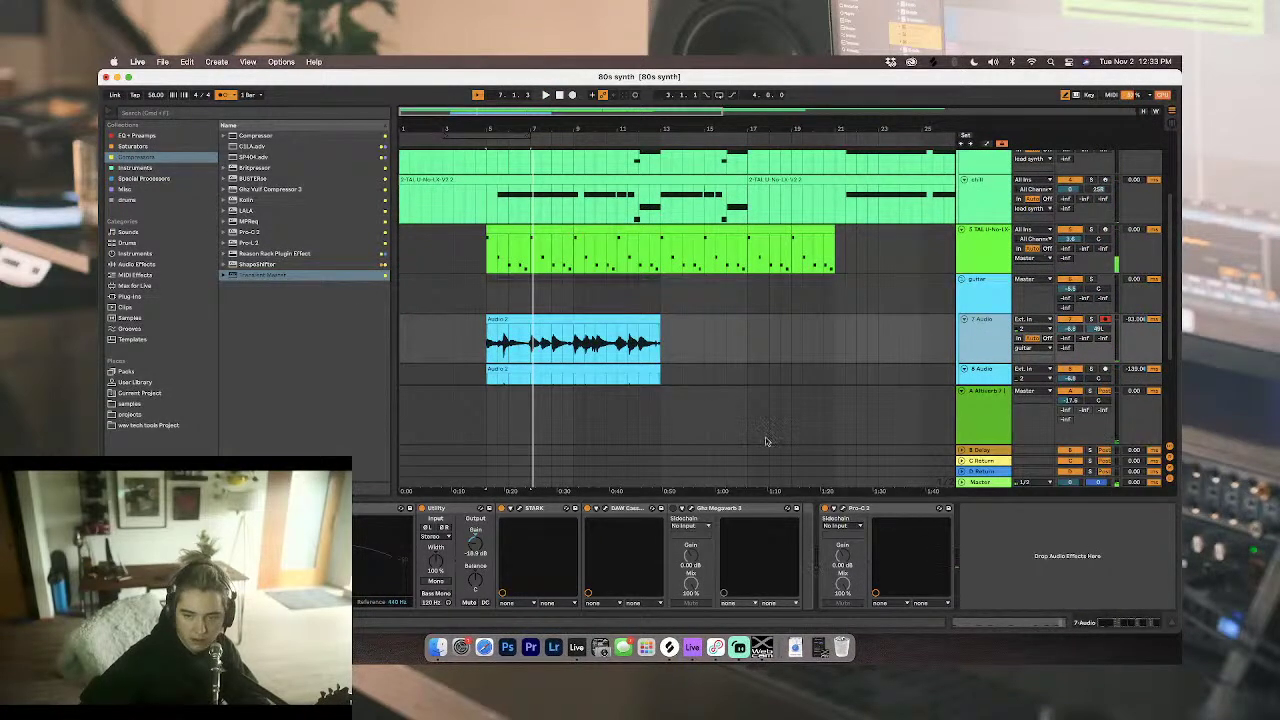
key(super+d)
drag(1001, 350, 943, 416)
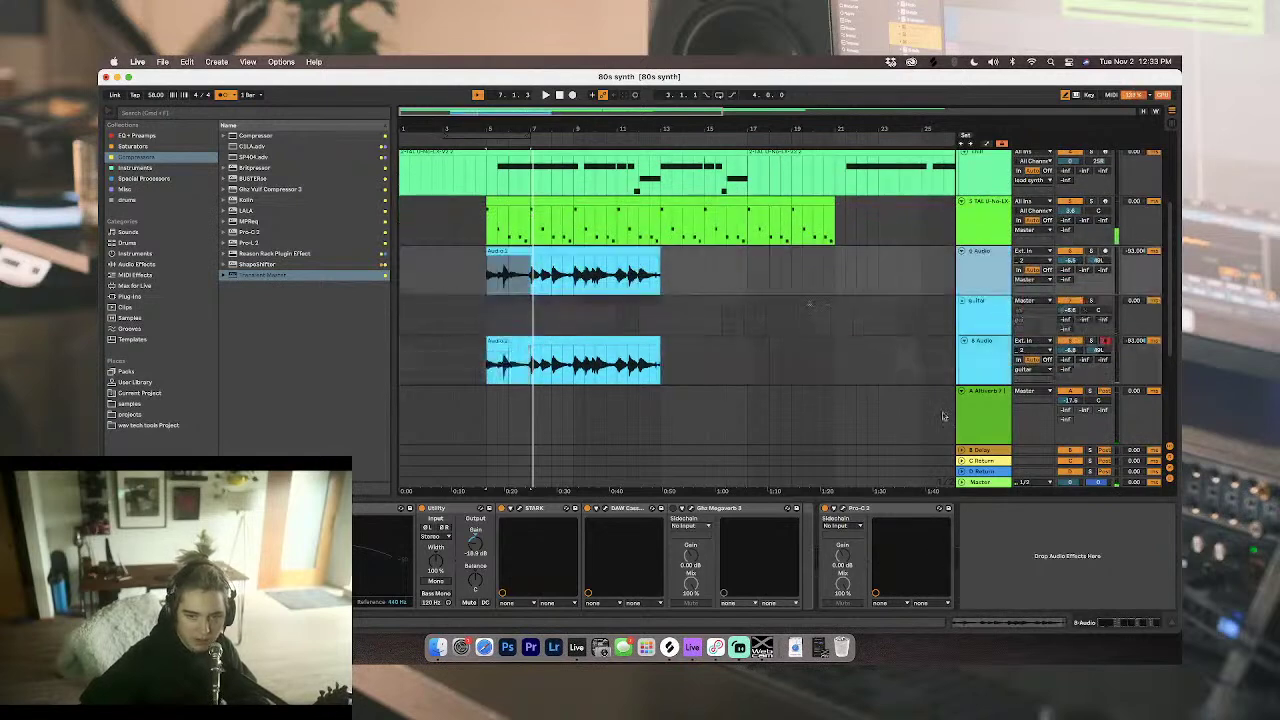
Step: Delete the copied clip and the Megaverb 3 effect from the new 6 Audio track, and arm the track for recording
click(613, 283)
click(755, 509)
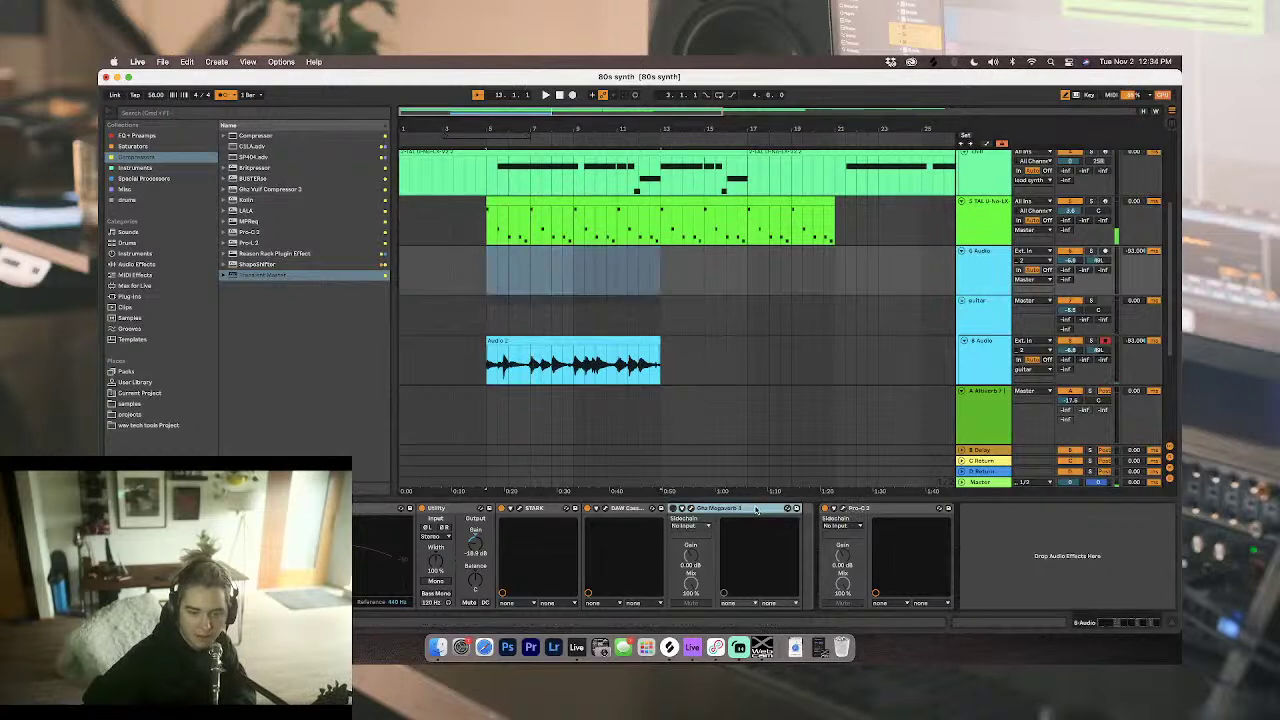
key(Delete)
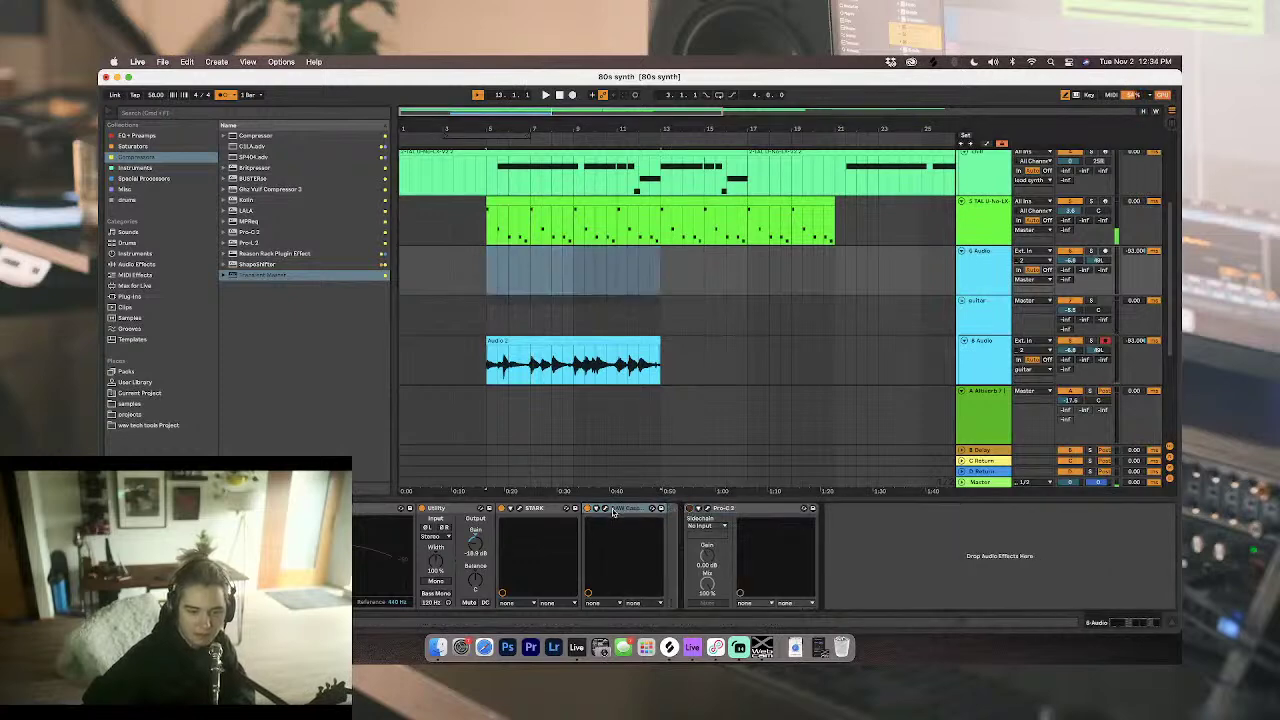
click(984, 268)
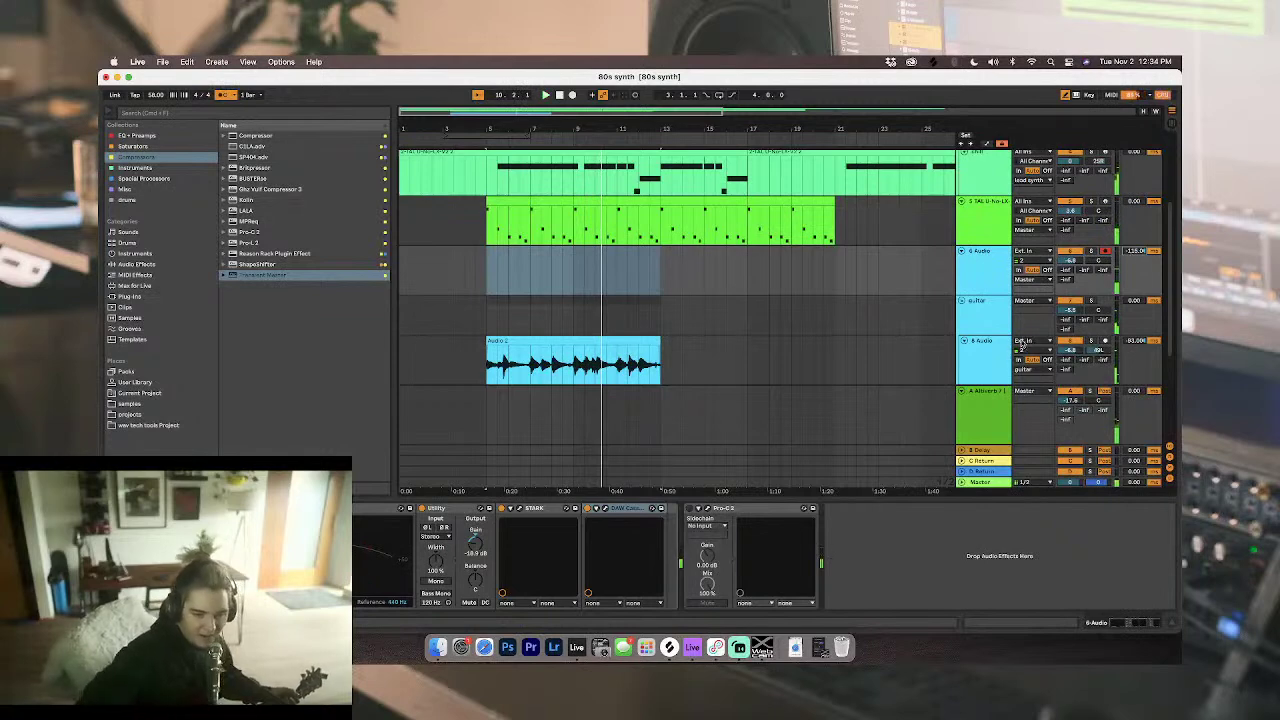
Step: Check the STARK amp settings on 6 Audio, close the plug-in window and play the beat from bar 5
click(518, 509)
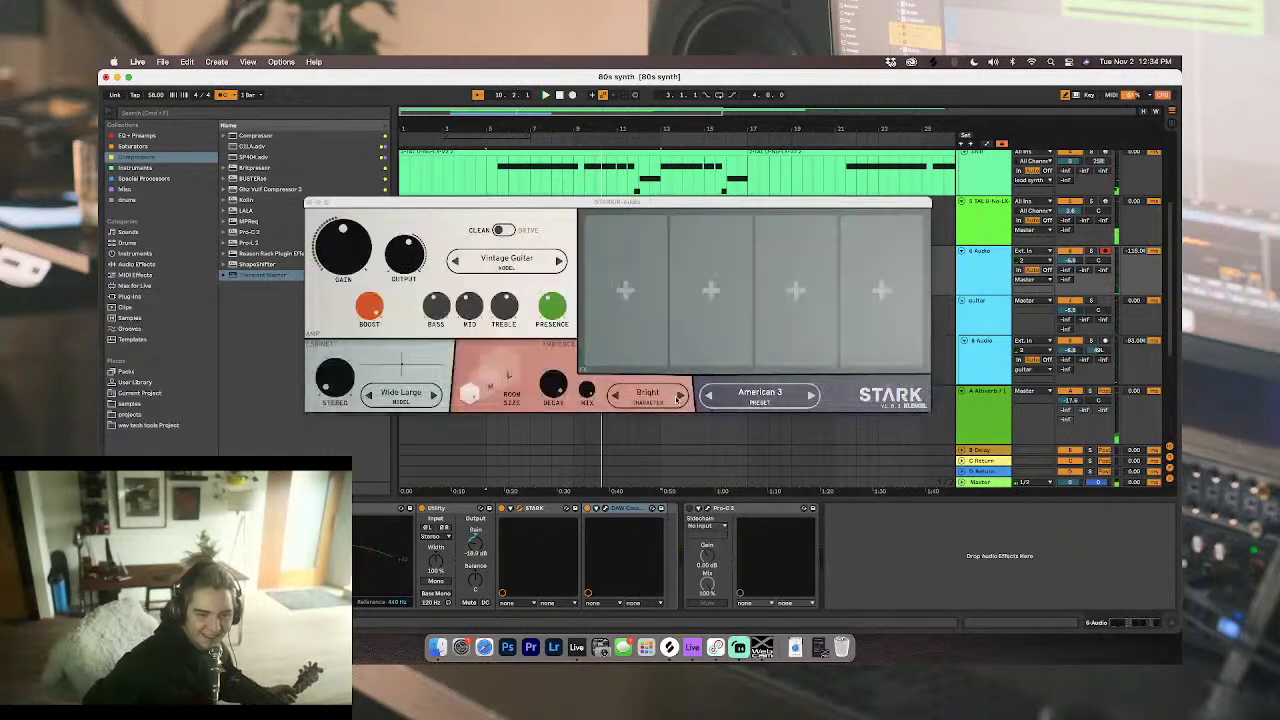
click(311, 203)
click(486, 264)
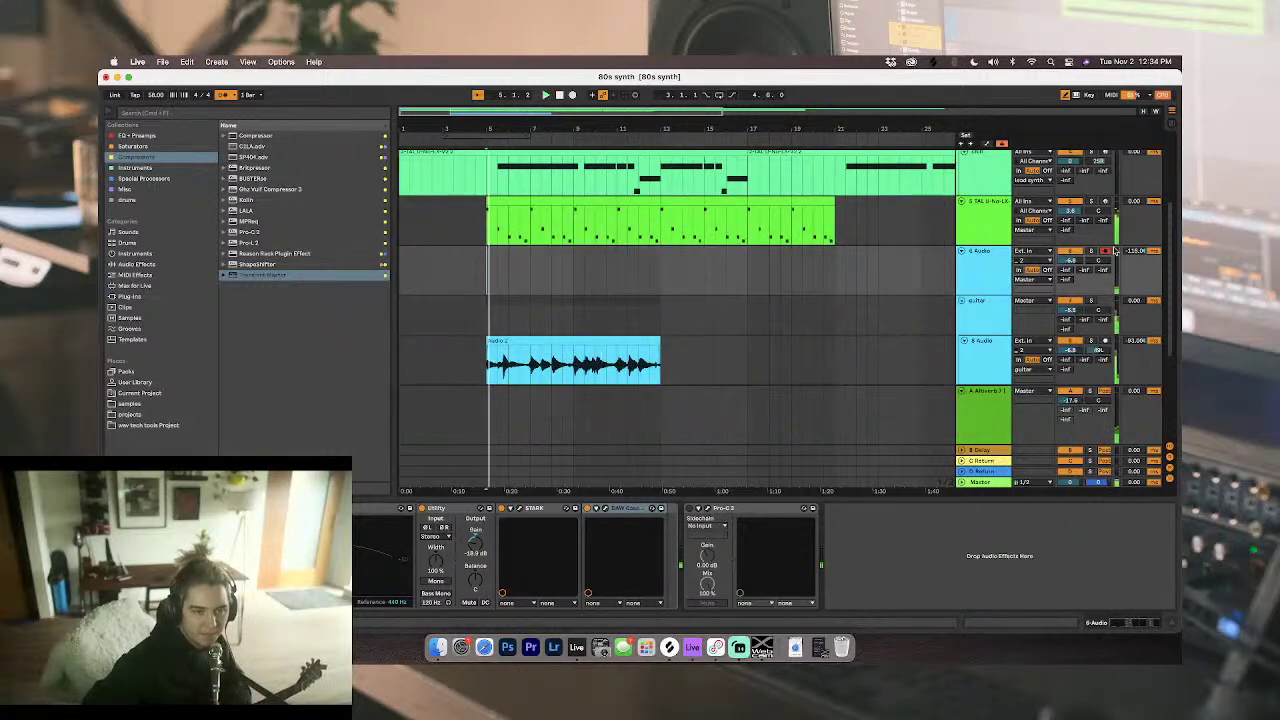
click(993, 268)
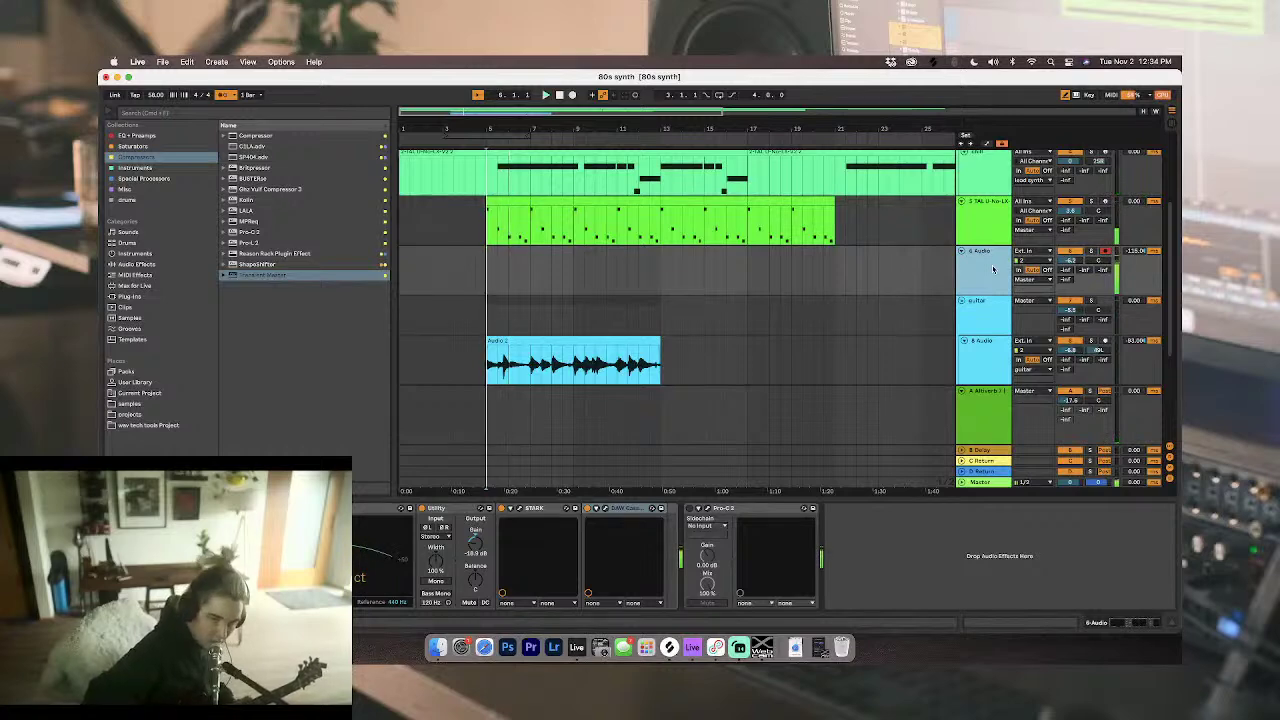
Step: Restart playback and fine-tune the volume of the 6 Audio track while monitoring the guitar
key(space)
key(space)
drag(1070, 260, 1070, 260)
click(968, 270)
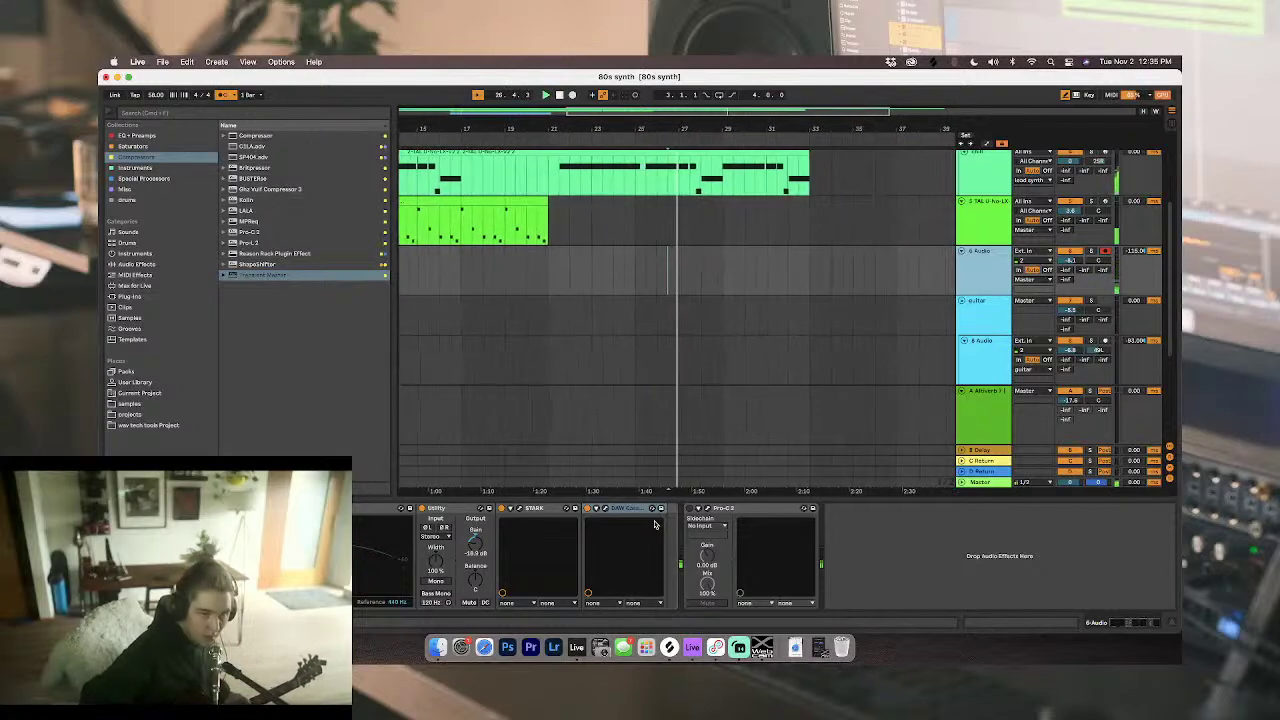
Step: Replay the beat from bar 5, lower the 6 Audio volume further and raise its send A to 0
scroll(680, 320, up, 3)
click(652, 265)
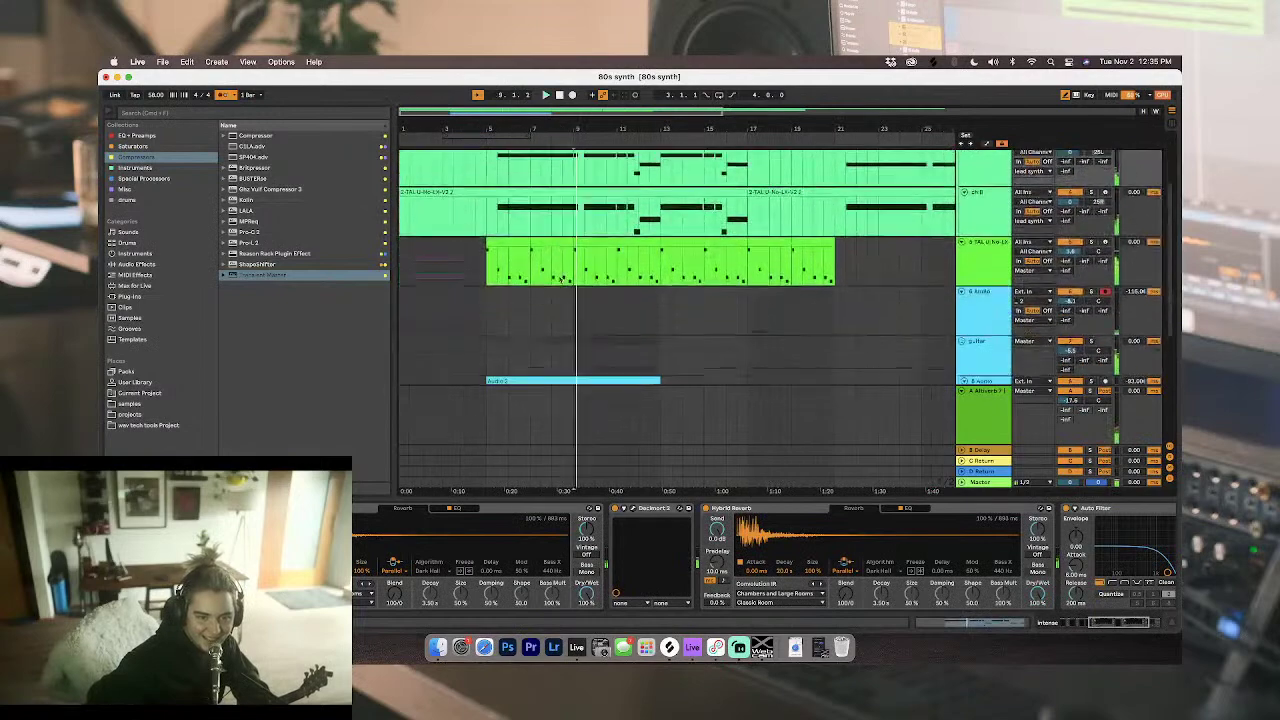
scroll(562, 280, down, 1)
click(488, 263)
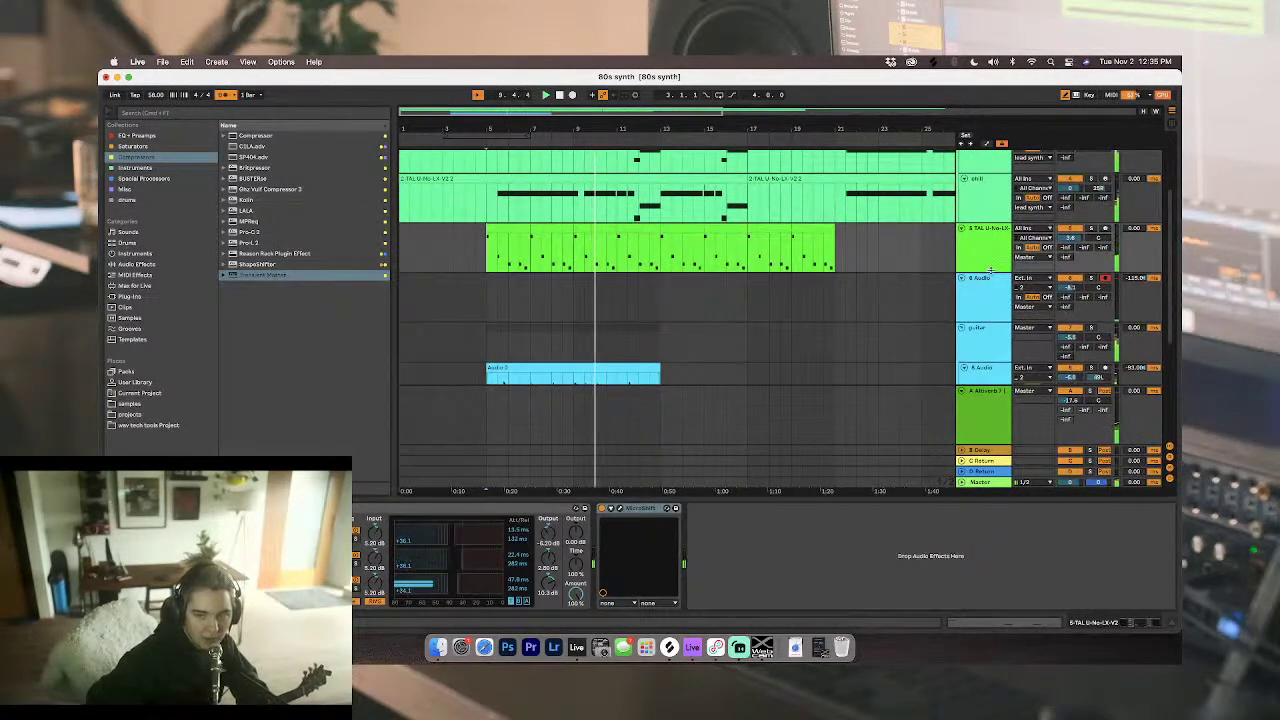
key(space)
key(space)
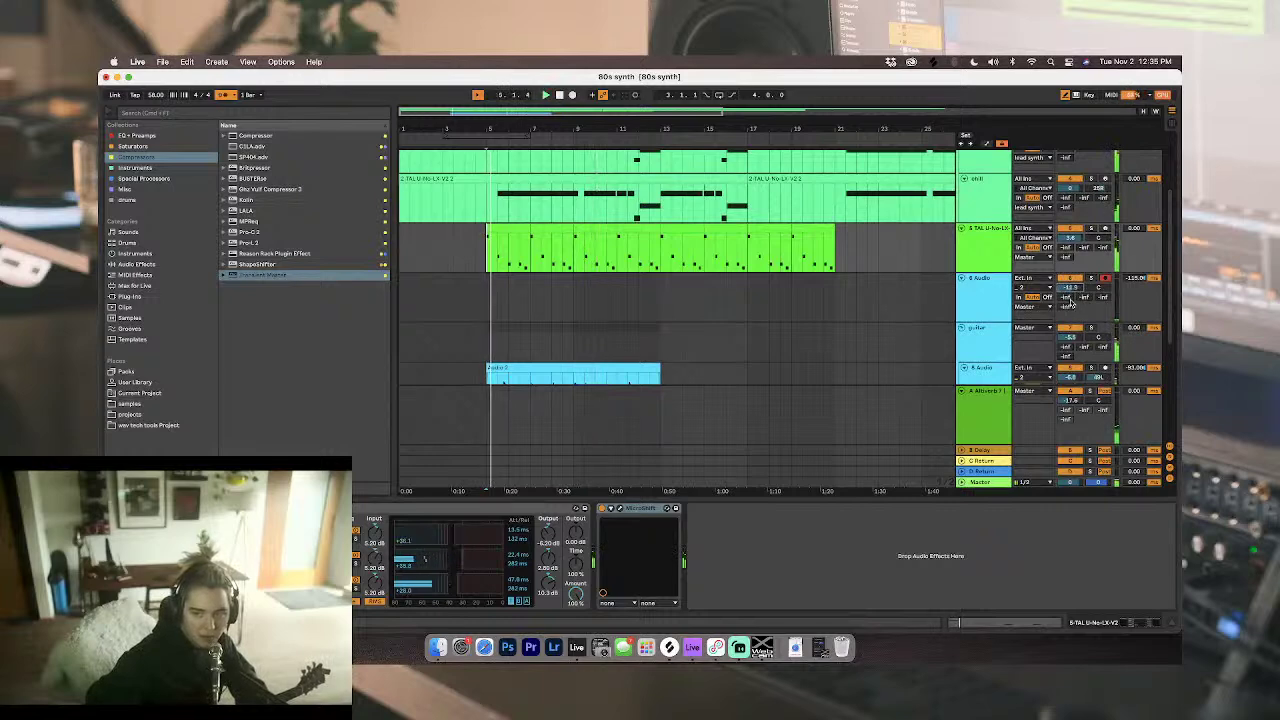
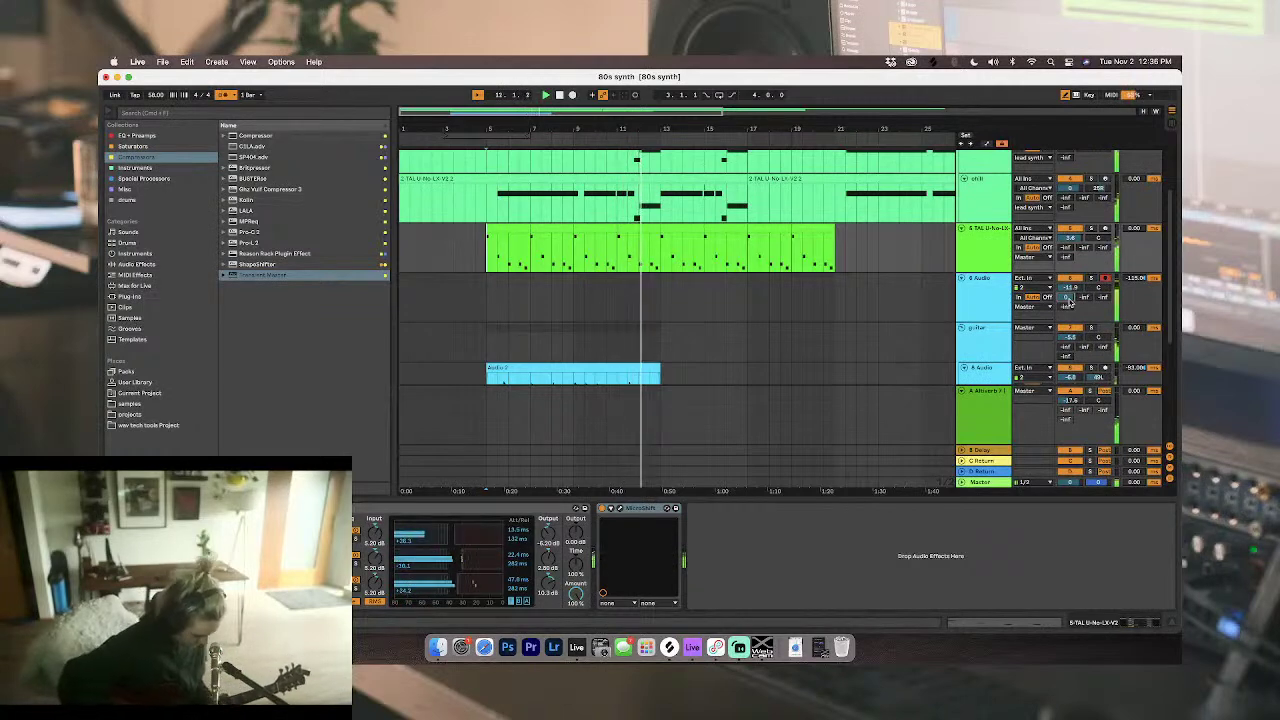
Step: Hide the device view for 6 Audio and replay the beat from bar 5
click(998, 303)
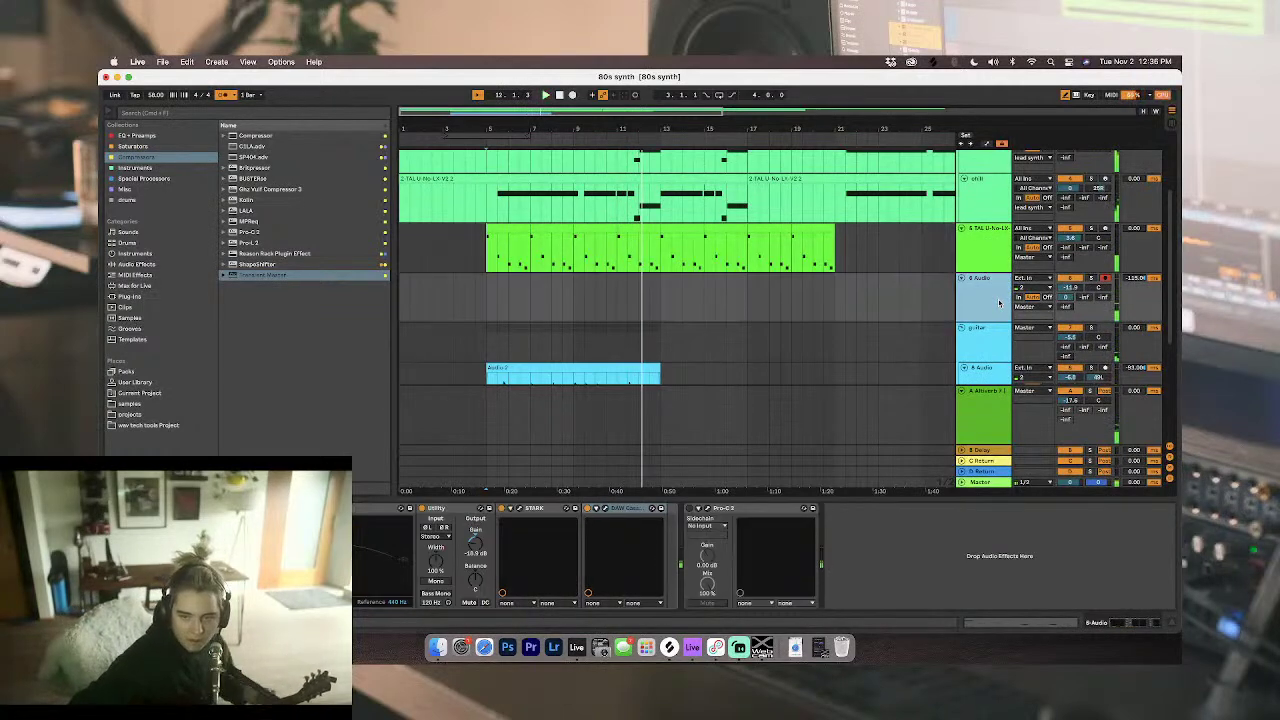
click(1172, 625)
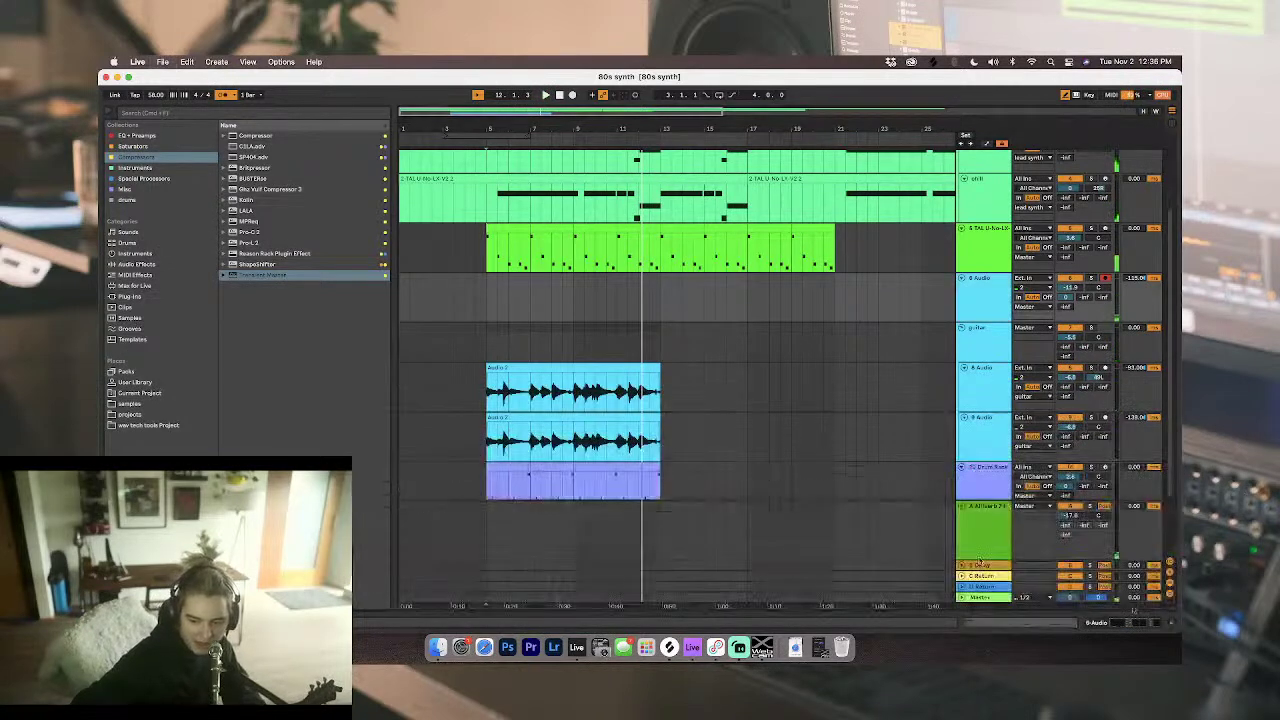
click(398, 265)
key(space)
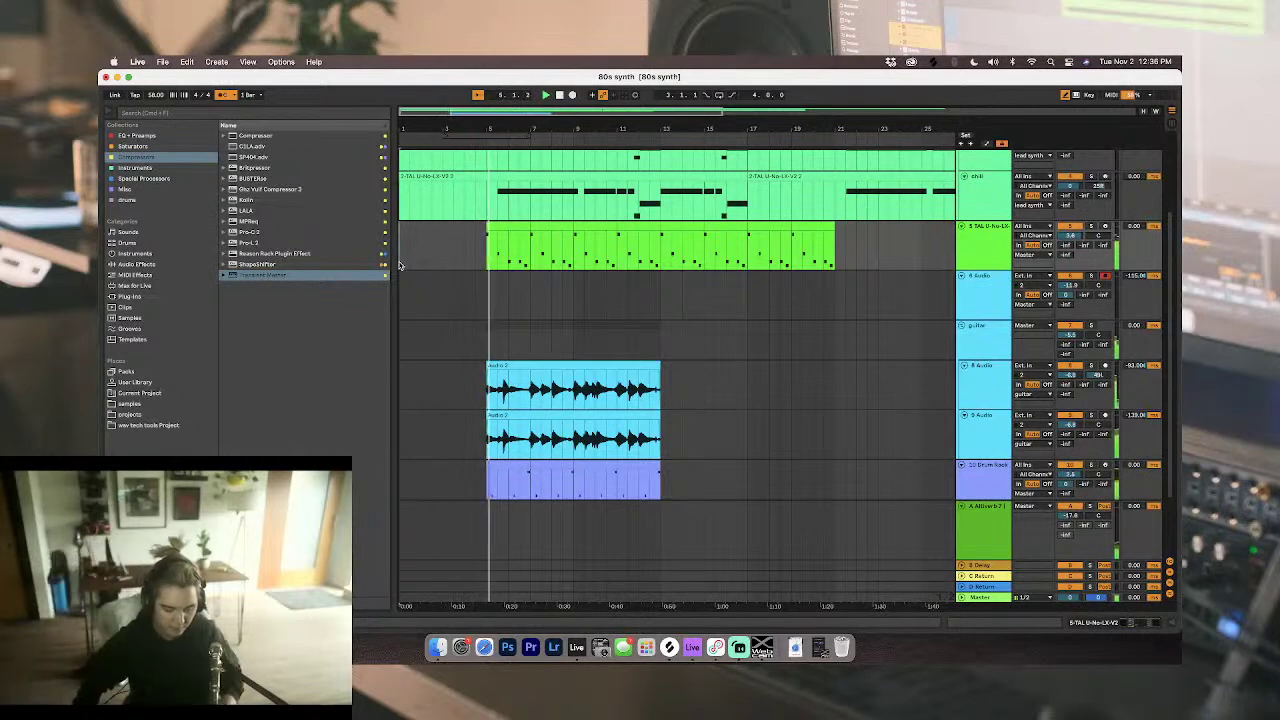
Step: Move both guitar clips in the guitar group from bar 5 to start at bar 13
click(566, 370)
shift+click(541, 415)
mouse_move(505, 366)
mouse_down()
mouse_move(690, 370)
mouse_move(677, 366)
mouse_up()
click(489, 387)
Step: Move the Drum Rack track above the guitar group and delete the 6 Audio track
scroll(489, 382, down, 3)
drag(992, 412, 989, 242)
click(990, 241)
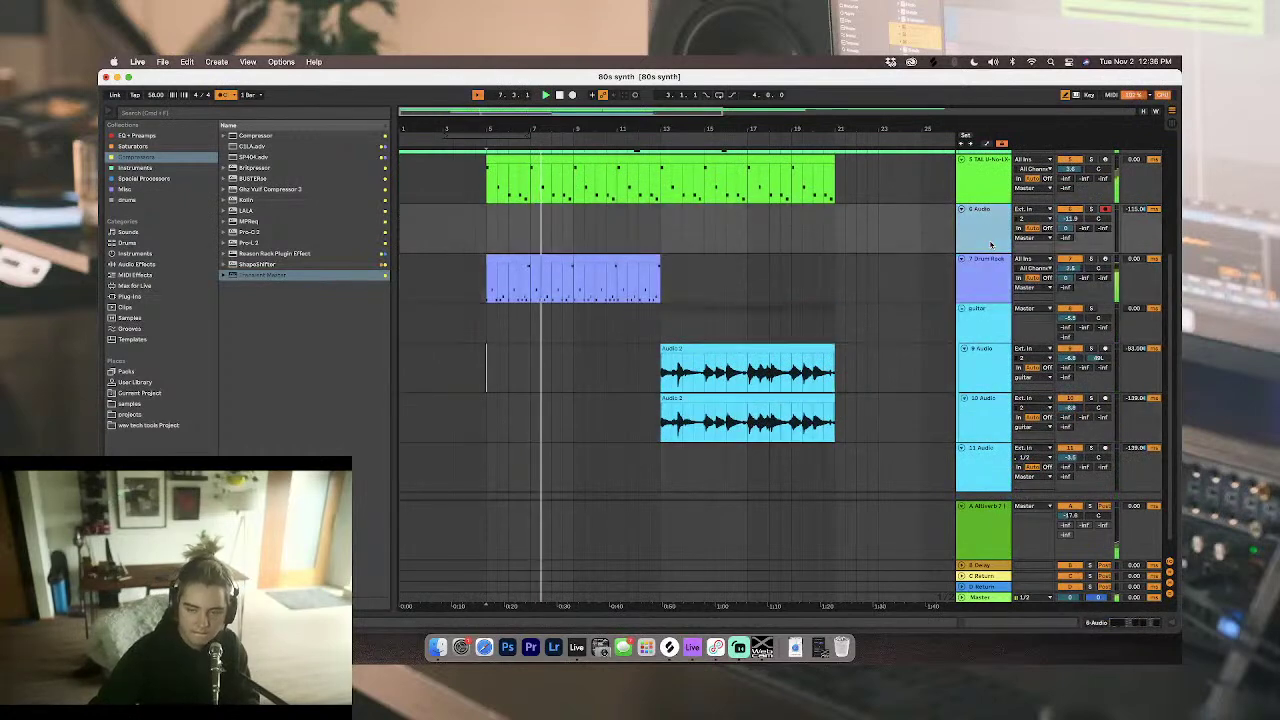
key(Delete)
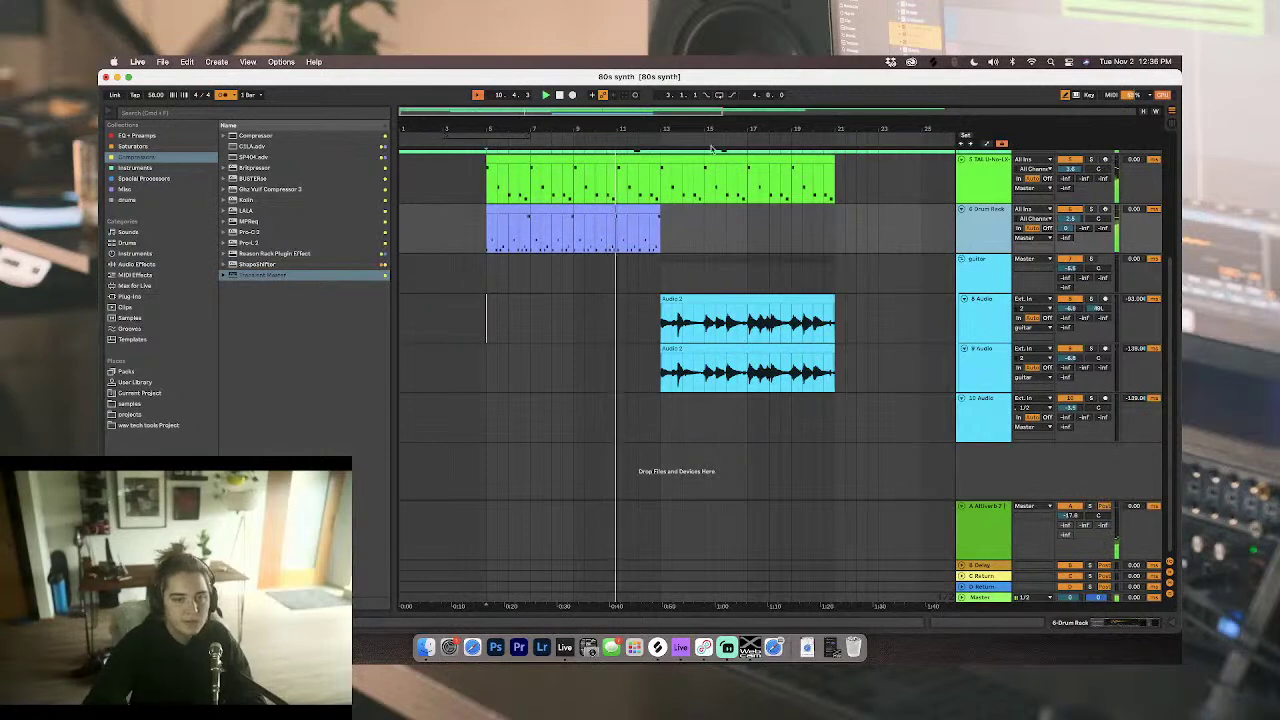
Step: Duplicate the Drum Rack clip so the drum pattern continues from bar 13 to bar 21
click(628, 210)
shift+click(530, 211)
key(super+d)
click(614, 235)
Step: Duplicate bars 5 to 17 of the intense and chill lead synth tracks onto bars 17 to 29
scroll(614, 236, up, 5)
click(614, 236)
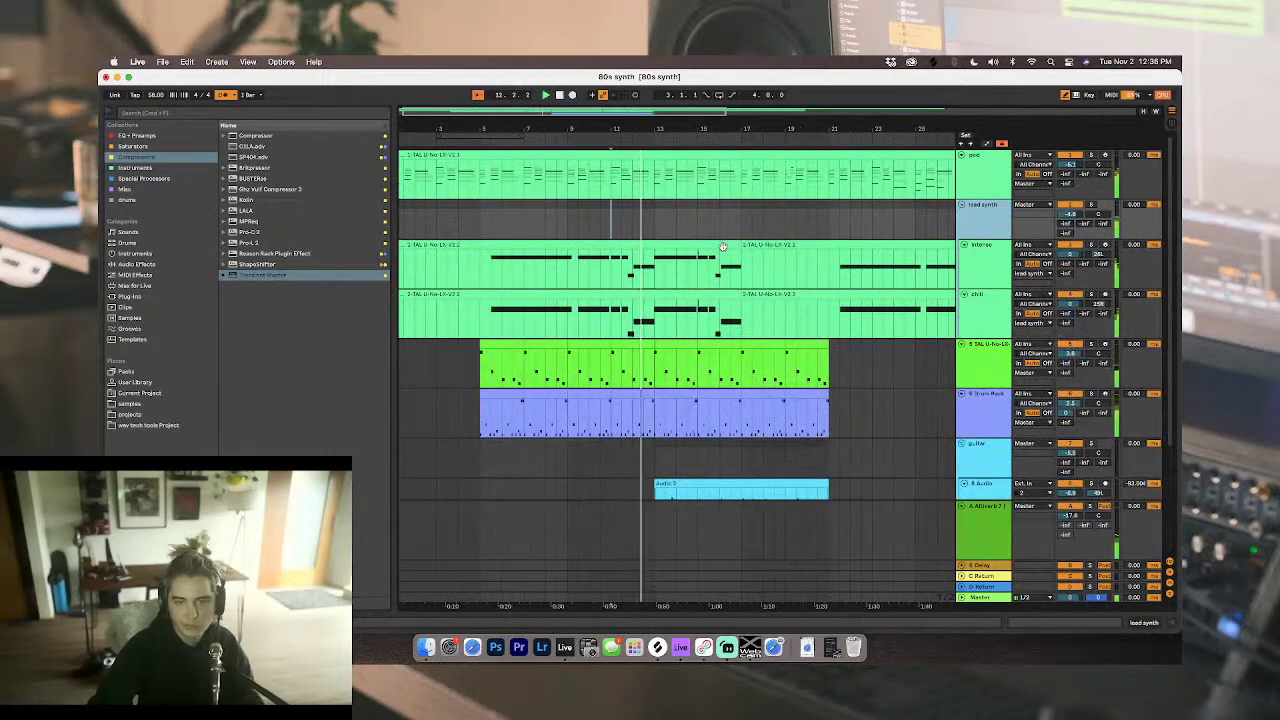
drag(740, 263, 481, 272)
shift+click(481, 316)
key(super+d)
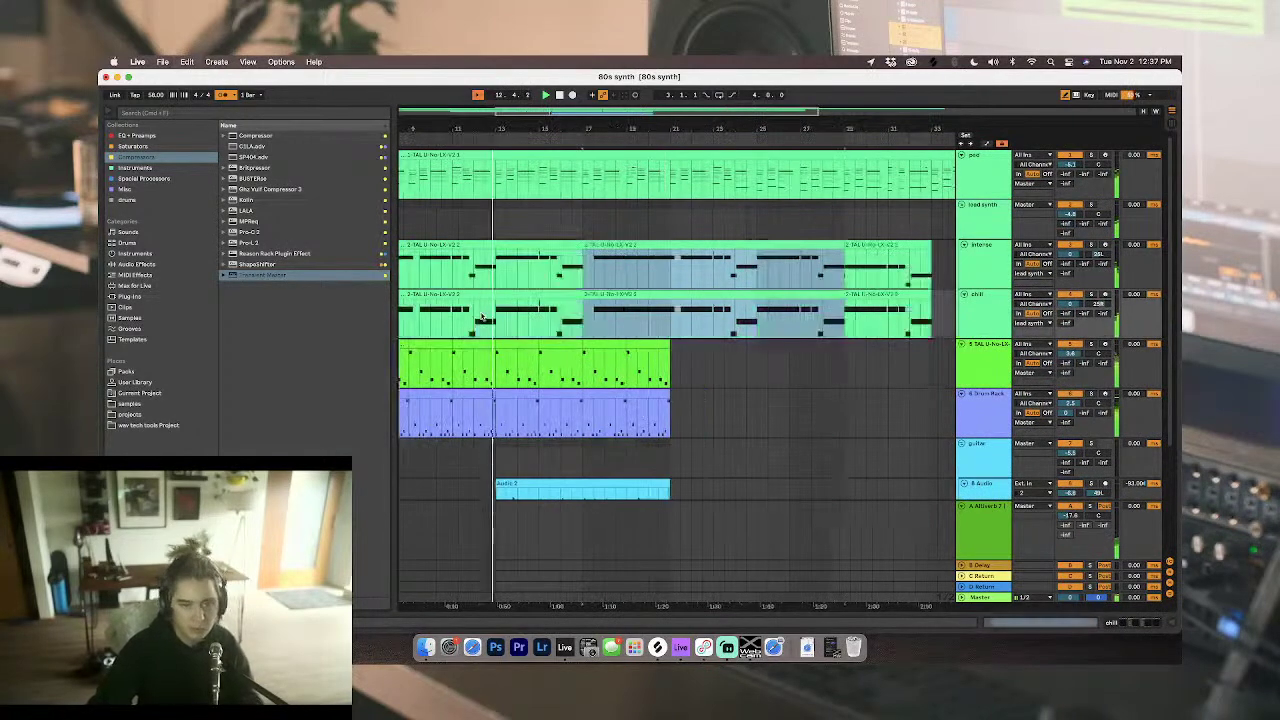
scroll(962, 316, down, 4)
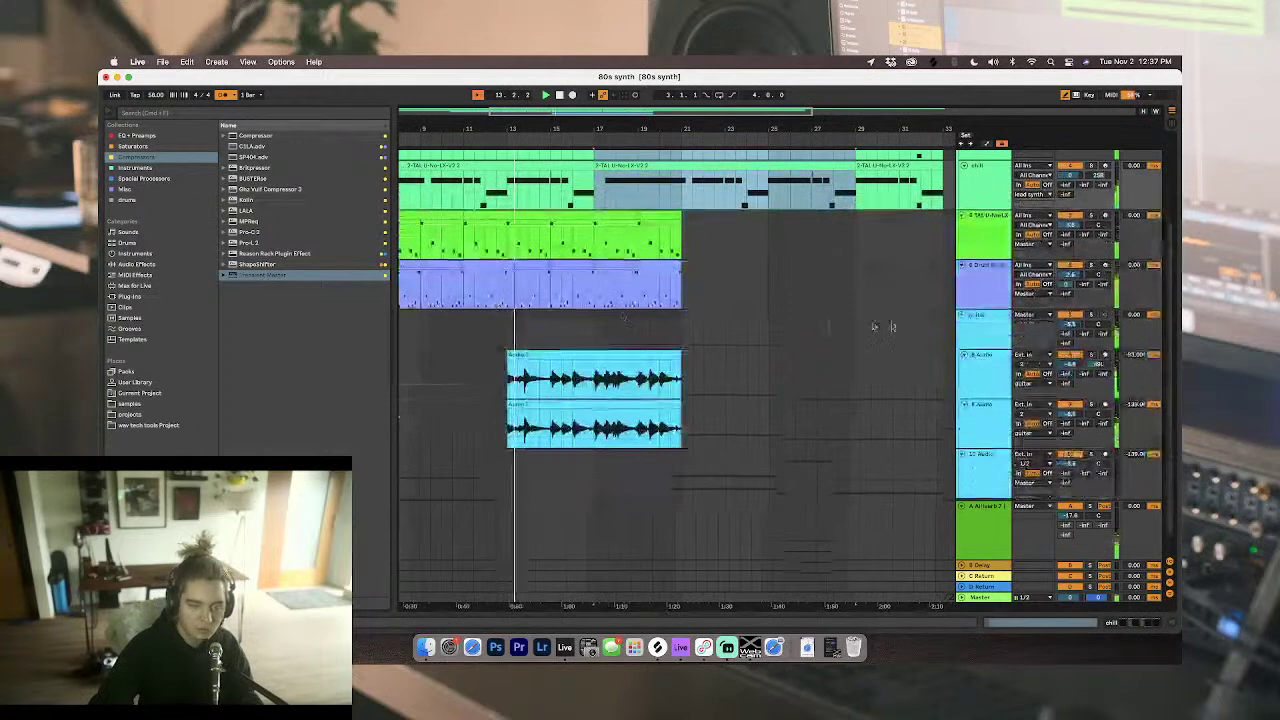
click(962, 316)
click(962, 316)
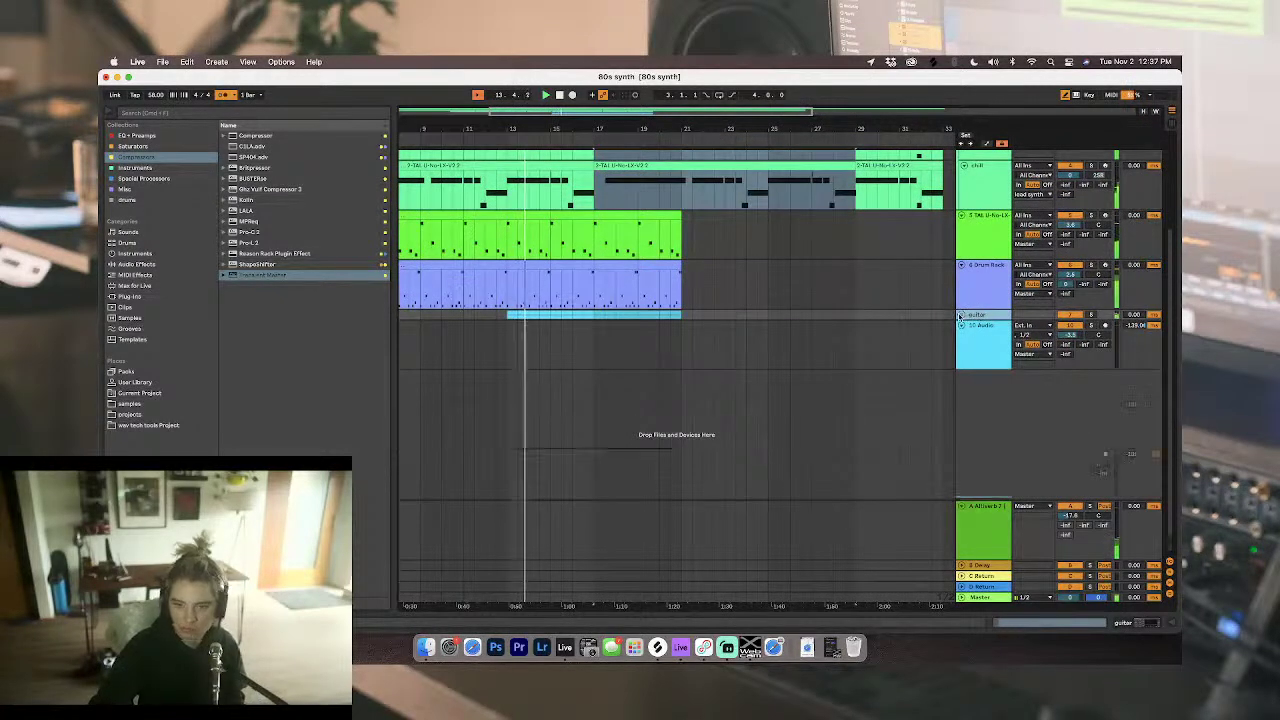
click(962, 316)
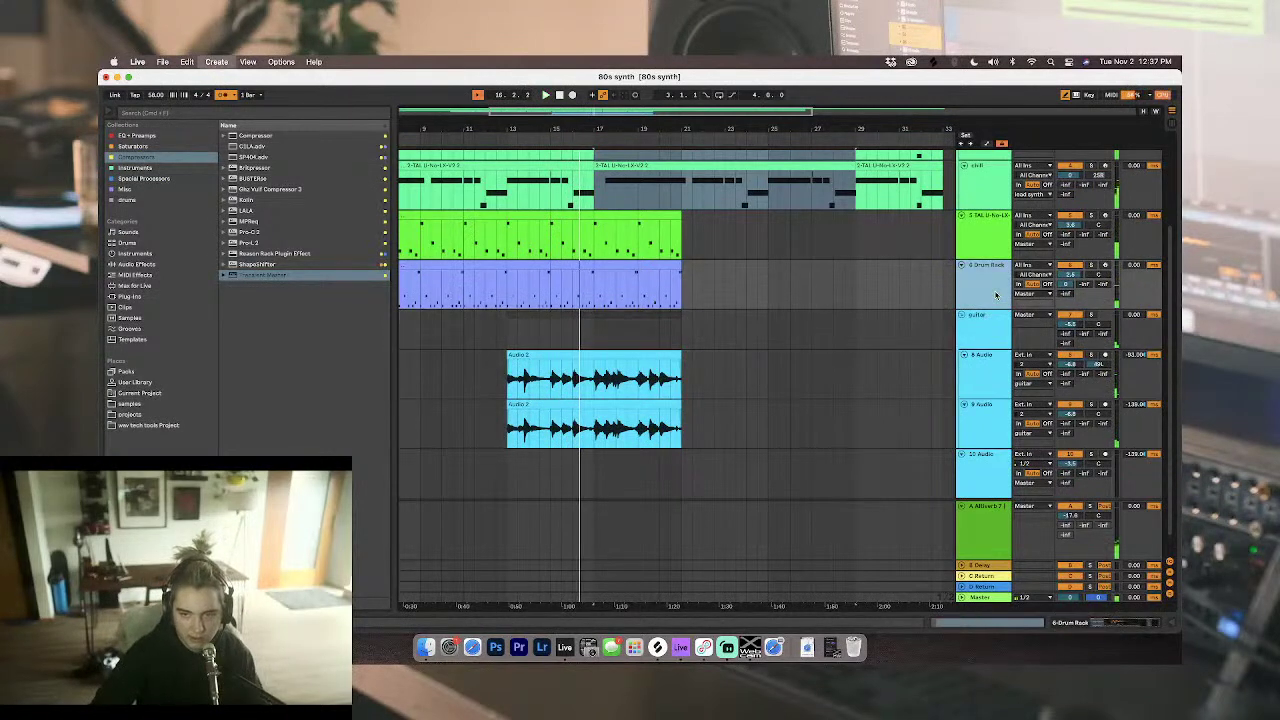
Step: Insert a new MIDI track below the Drum Rack and load the TAL-U-No-LX-V2 instrument onto it
key(super+shift+t)
click(124, 308)
click(128, 287)
click(130, 405)
click(224, 219)
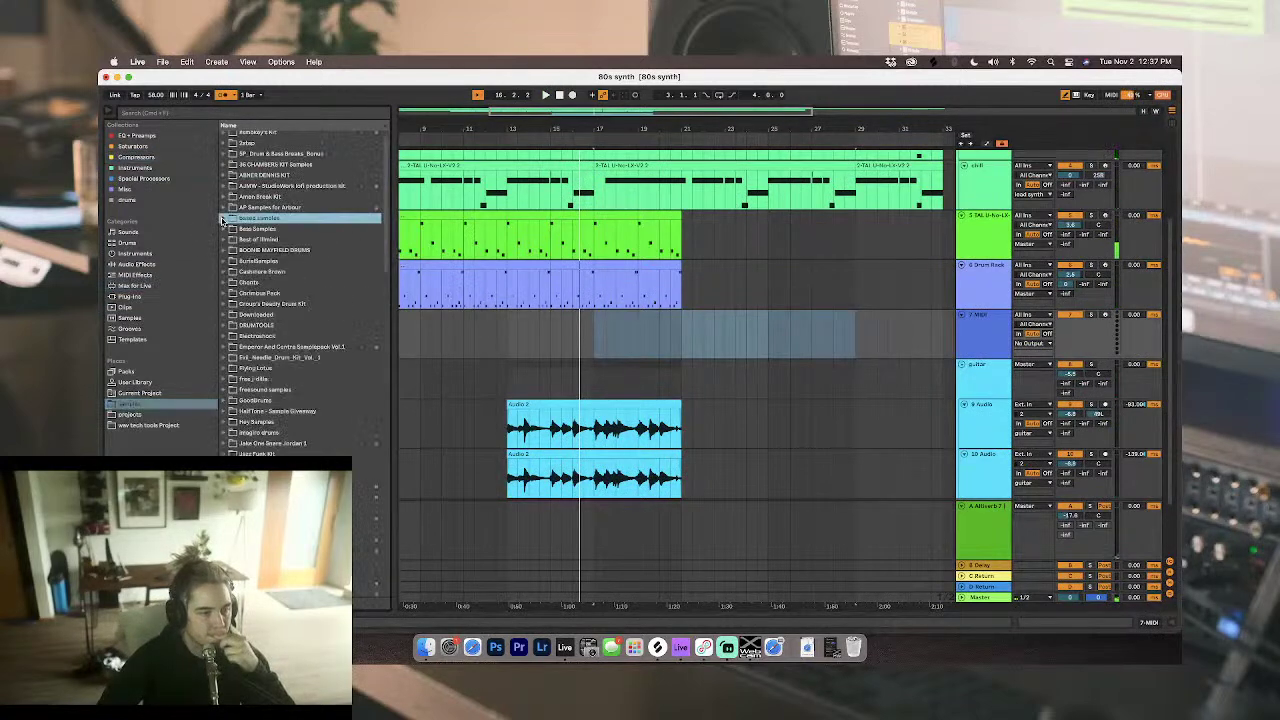
click(130, 296)
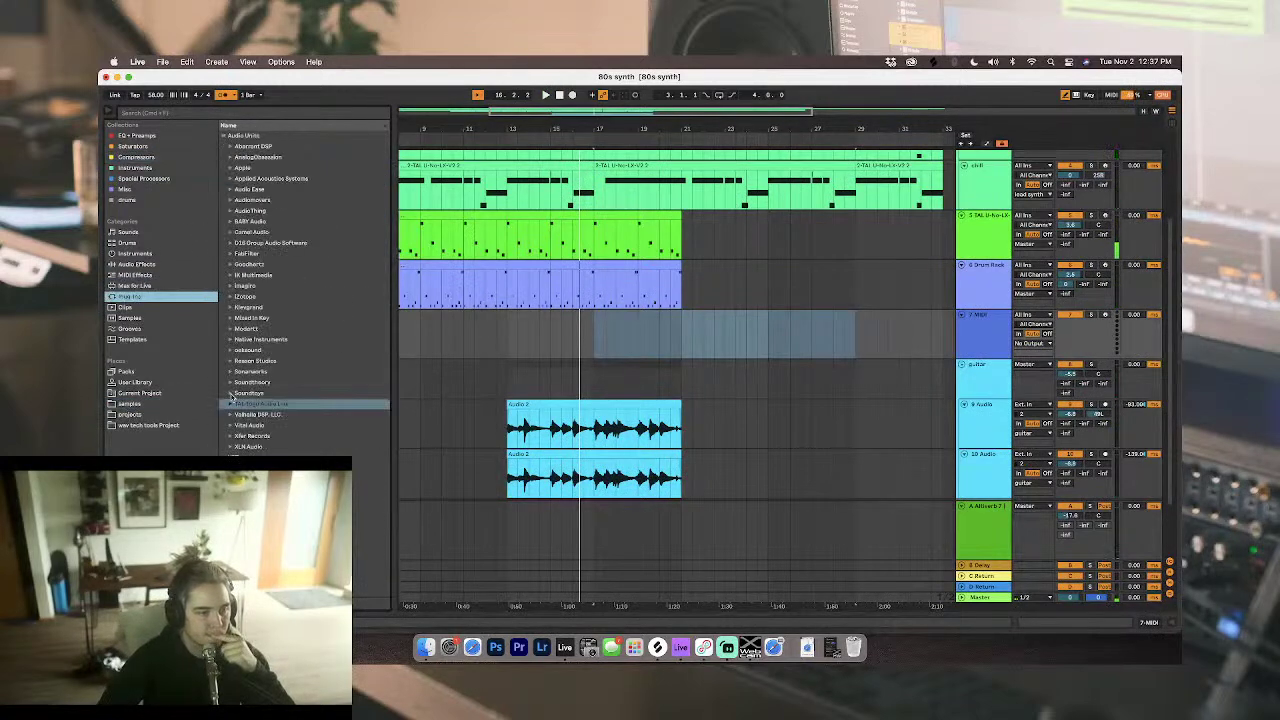
click(229, 403)
drag(502, 390, 596, 353)
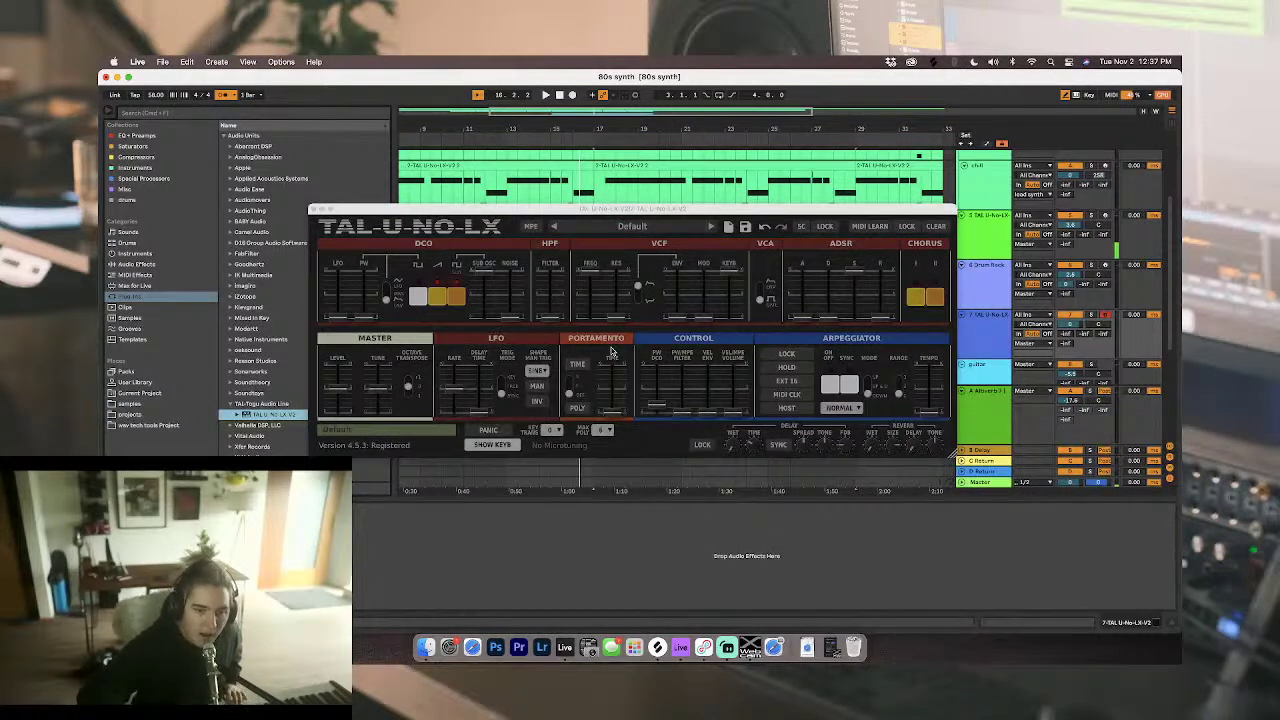
Step: Move the synth window out of the way and play the arrangement from bar 13
drag(631, 209, 627, 450)
click(551, 326)
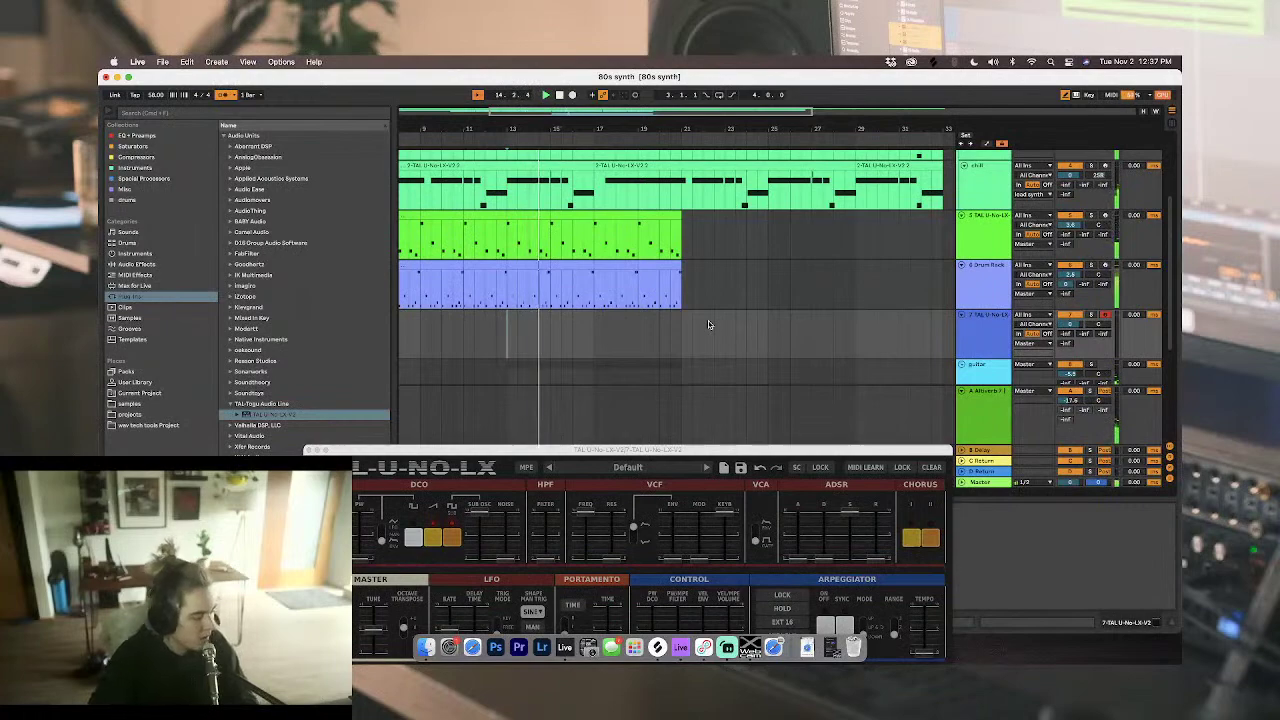
double_click(580, 364)
scroll(579, 360, down, 2)
scroll(579, 360, left, 1)
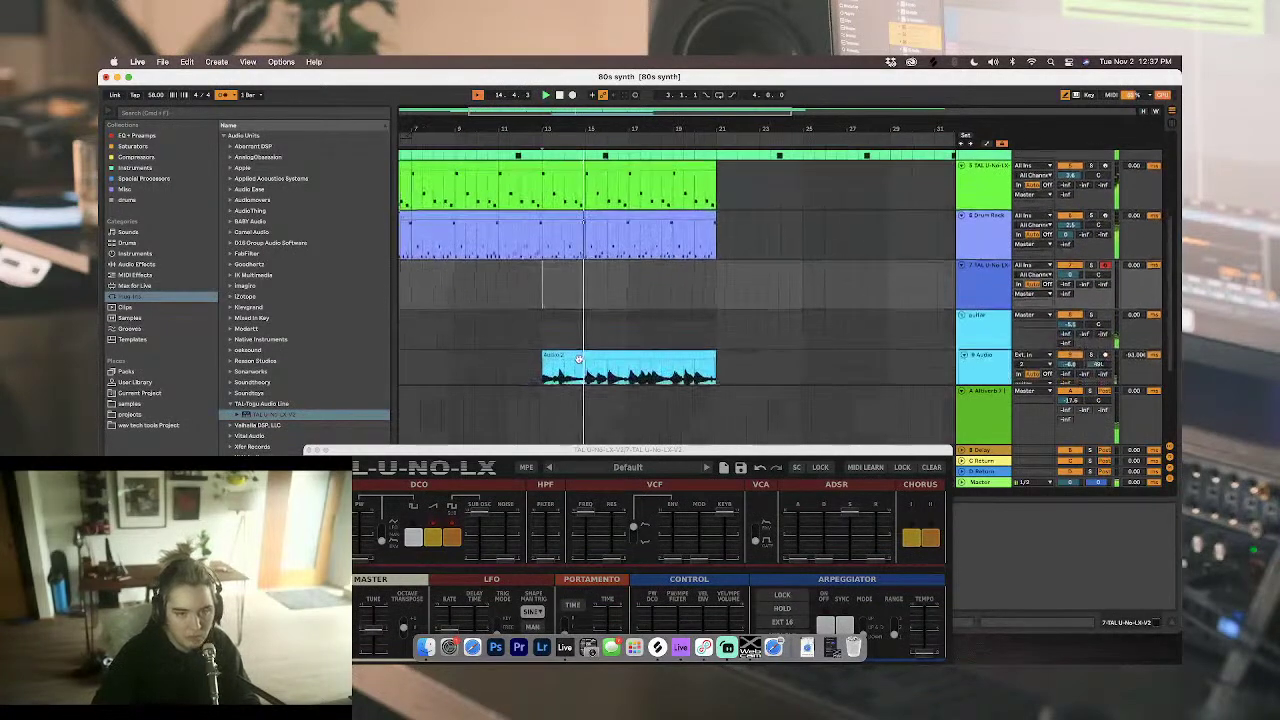
Step: Select the new TAL-U-No-LX track, reposition its synth window and set a negative track delay
click(983, 322)
click(980, 305)
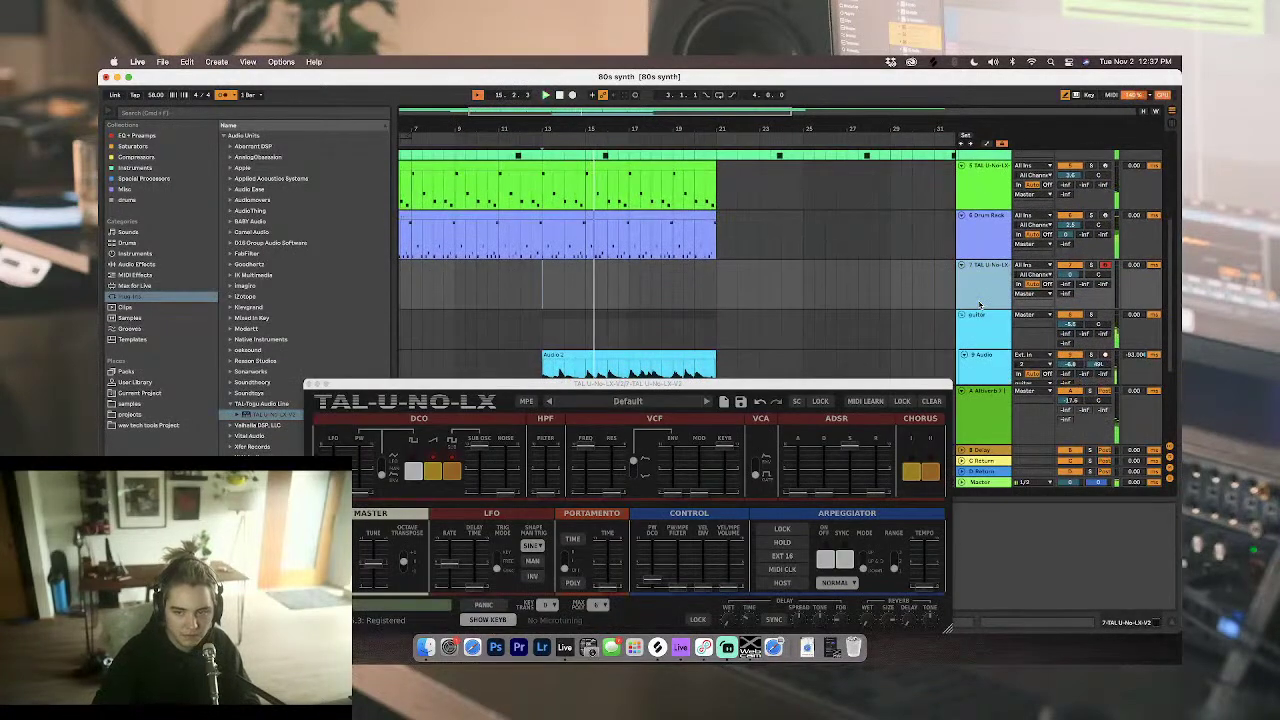
drag(648, 388, 671, 117)
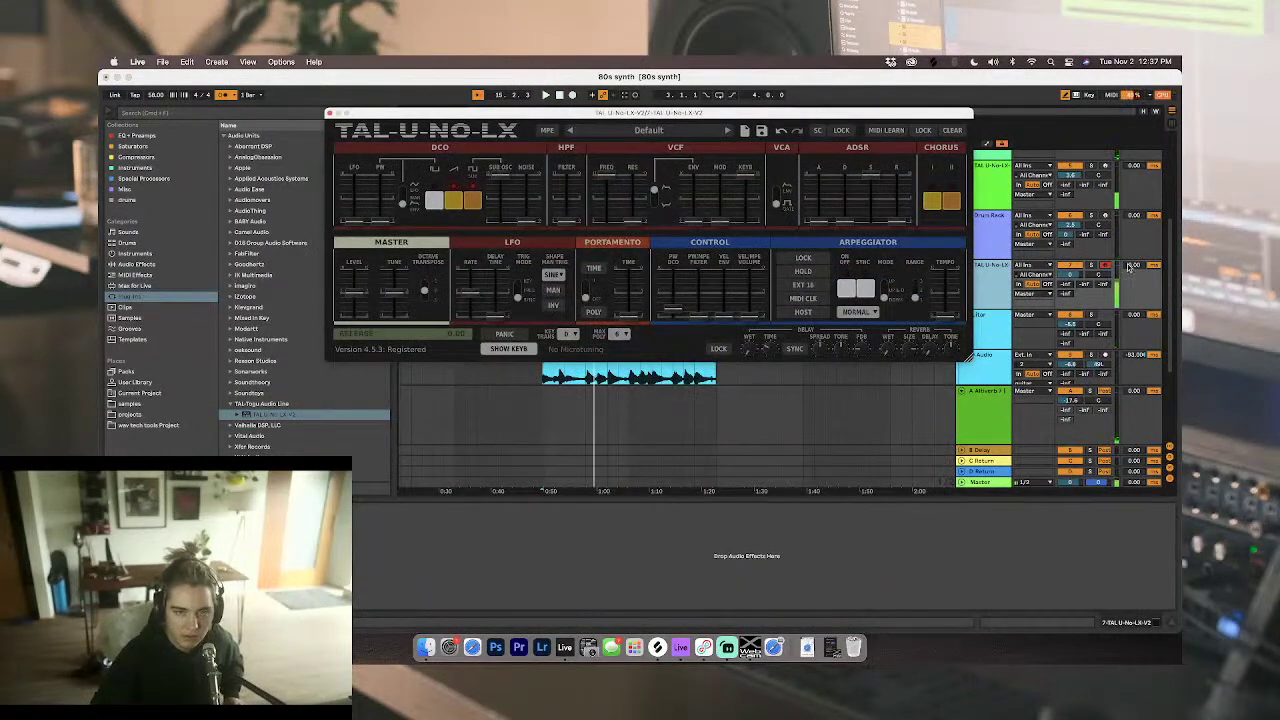
drag(1133, 267, 1133, 325)
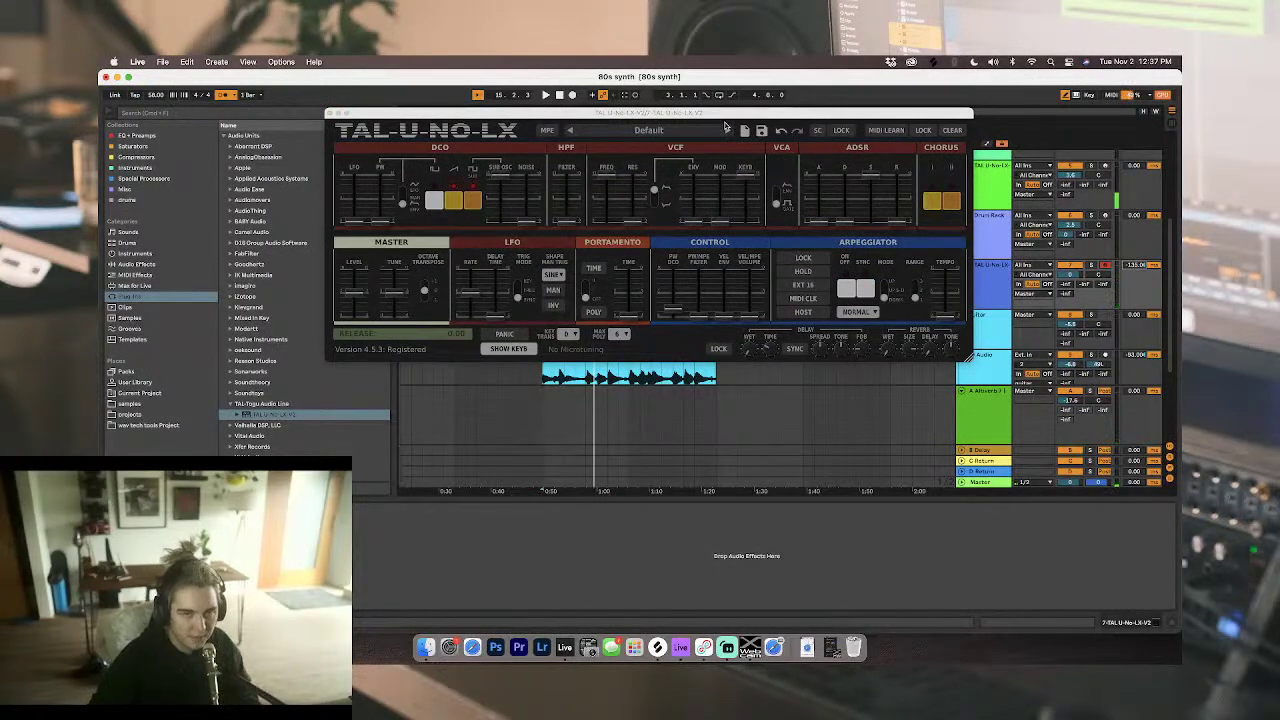
Step: Load the Crystal Drops preset from the Arp category of the TAL Presets Bank and audition it against the arrangement
click(695, 136)
mouse_move(641, 329)
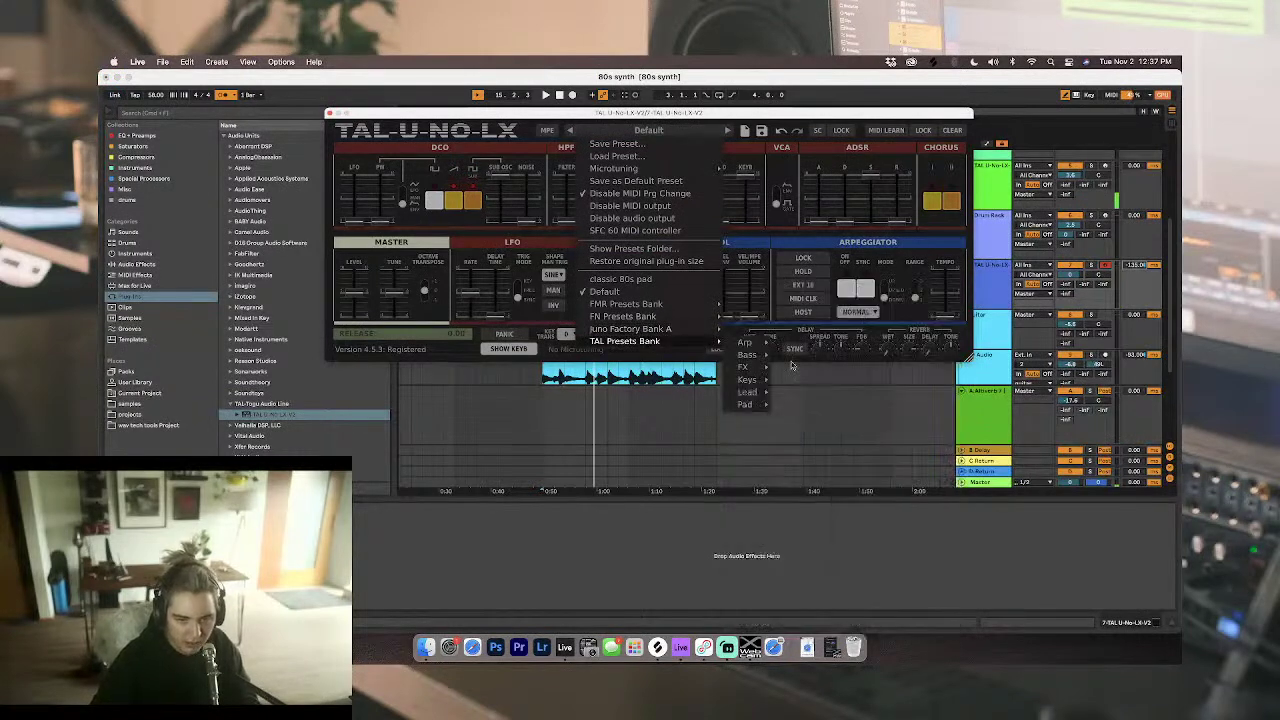
mouse_move(735, 383)
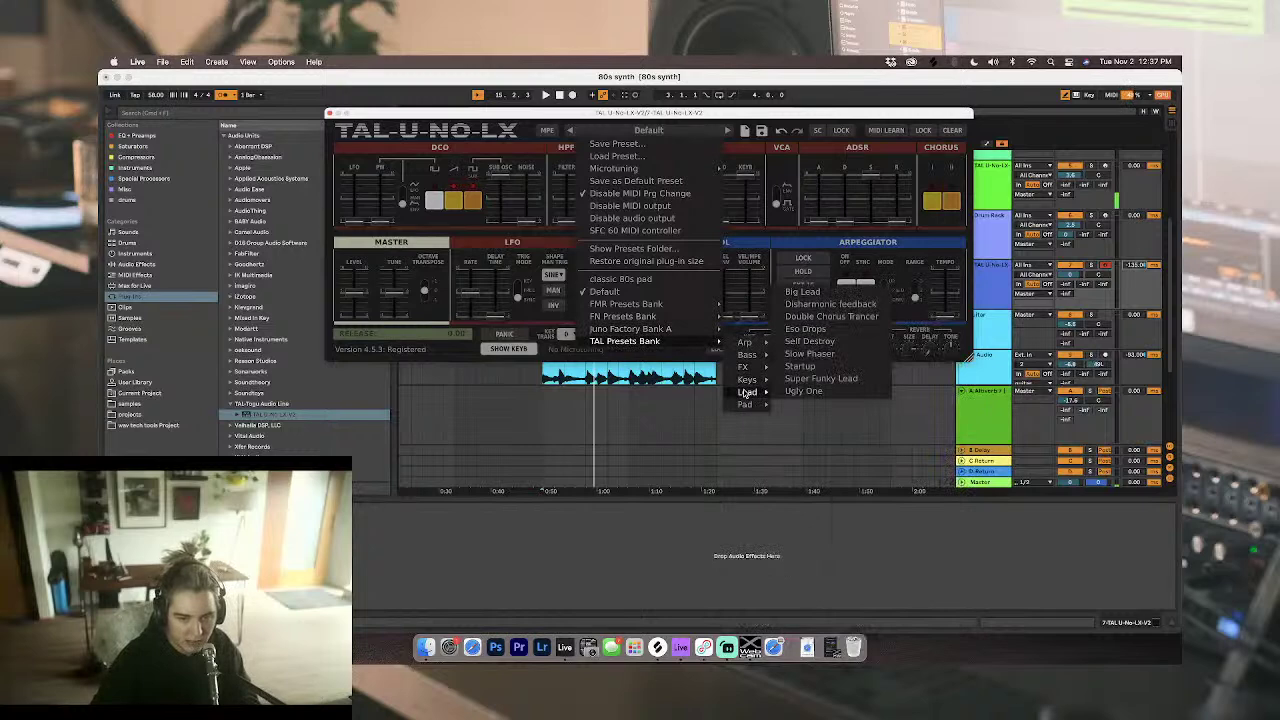
mouse_move(761, 358)
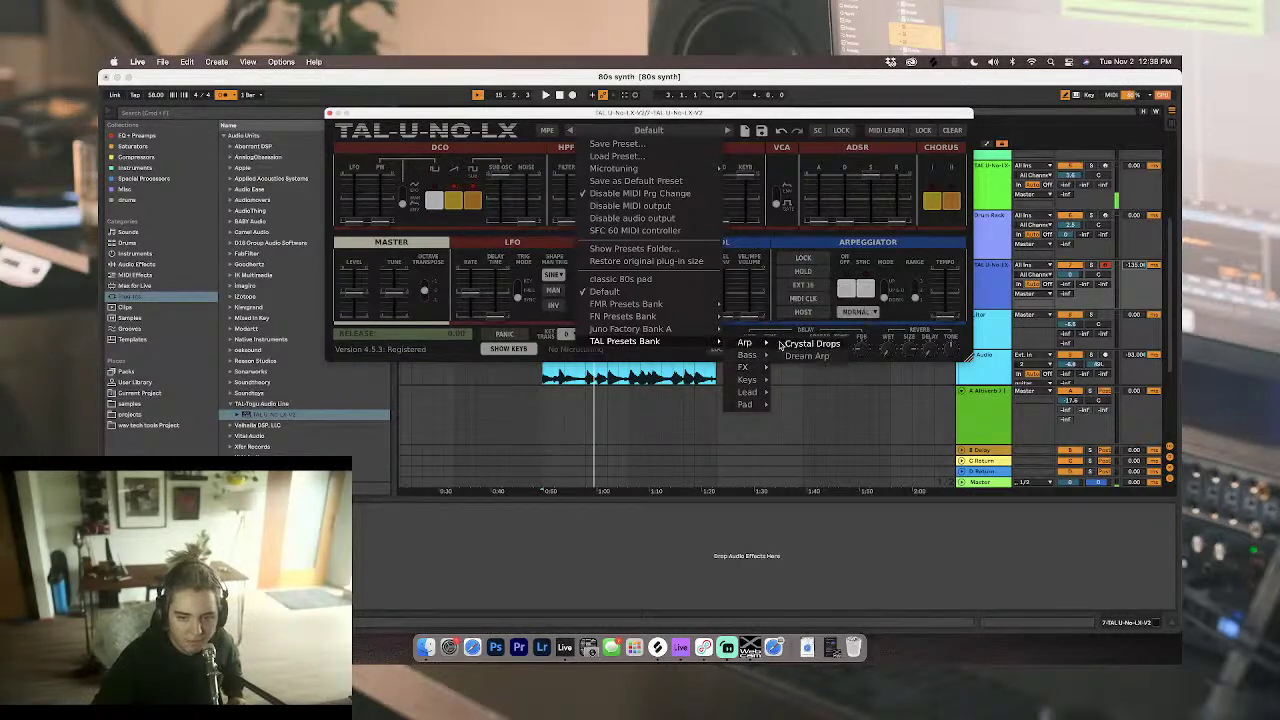
click(789, 345)
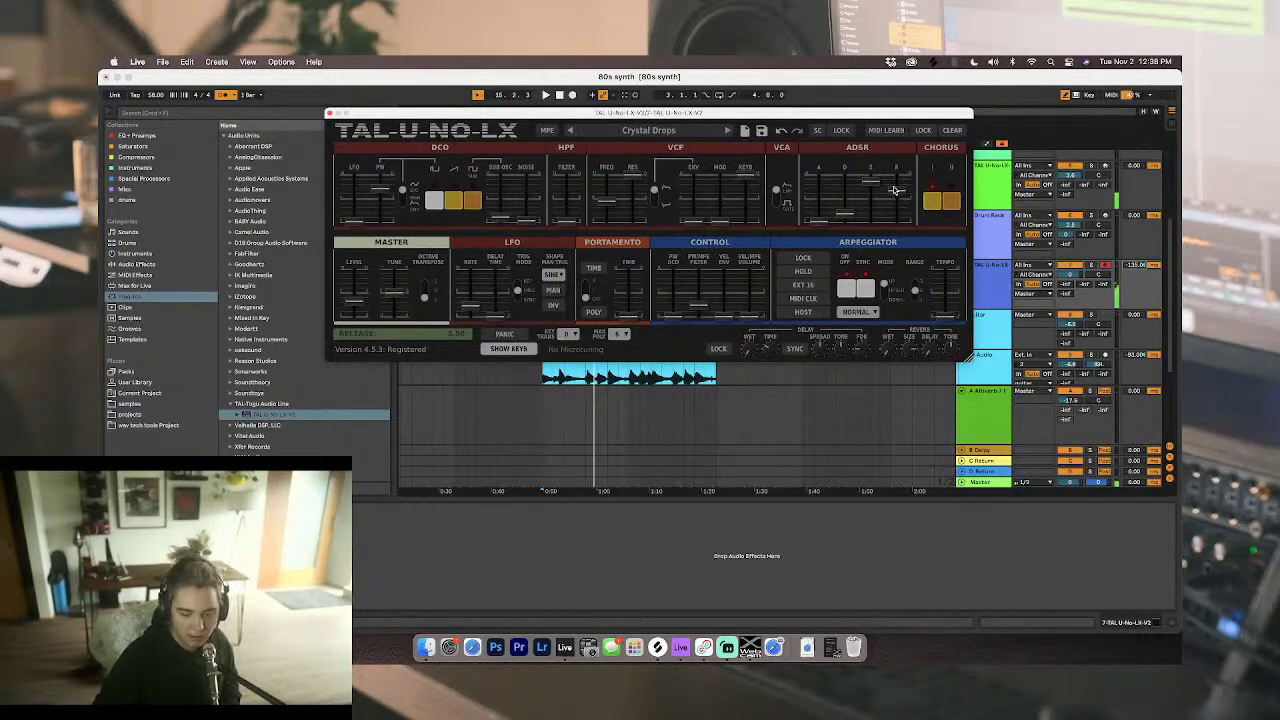
key(space)
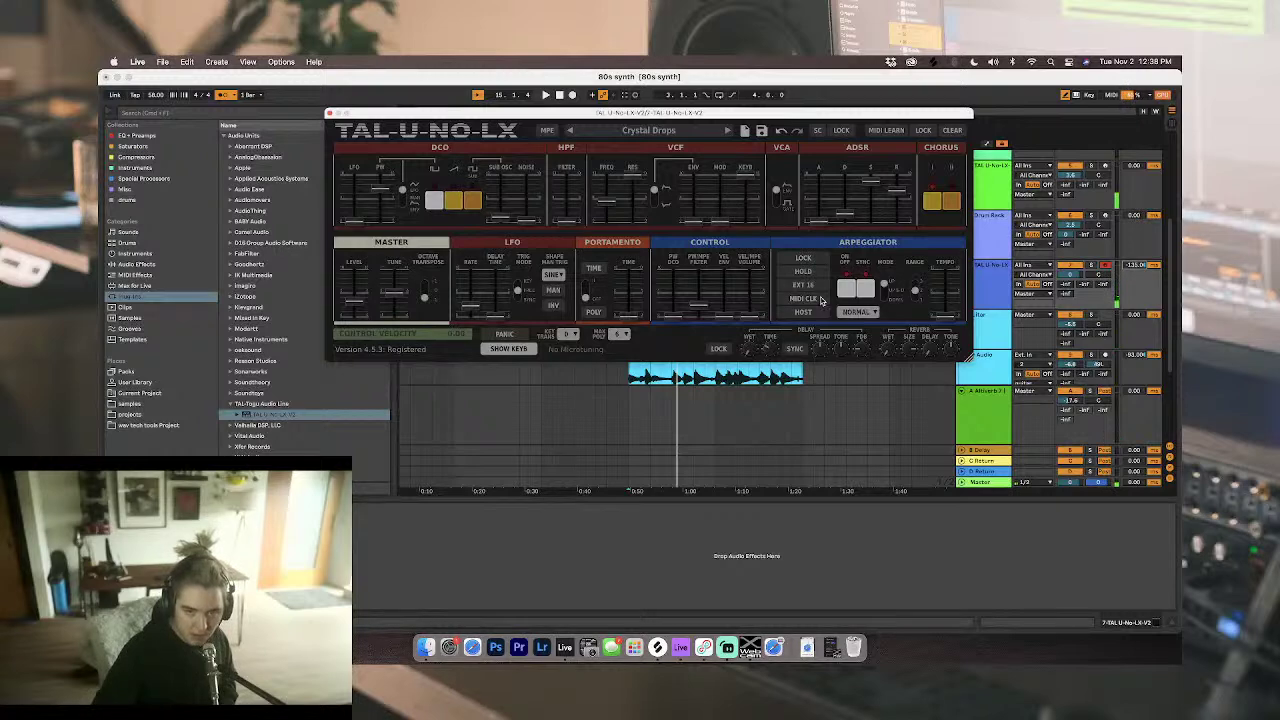
Step: Try a key transpose of 1 on the synth, return it to 0 and play the arrangement
click(569, 334)
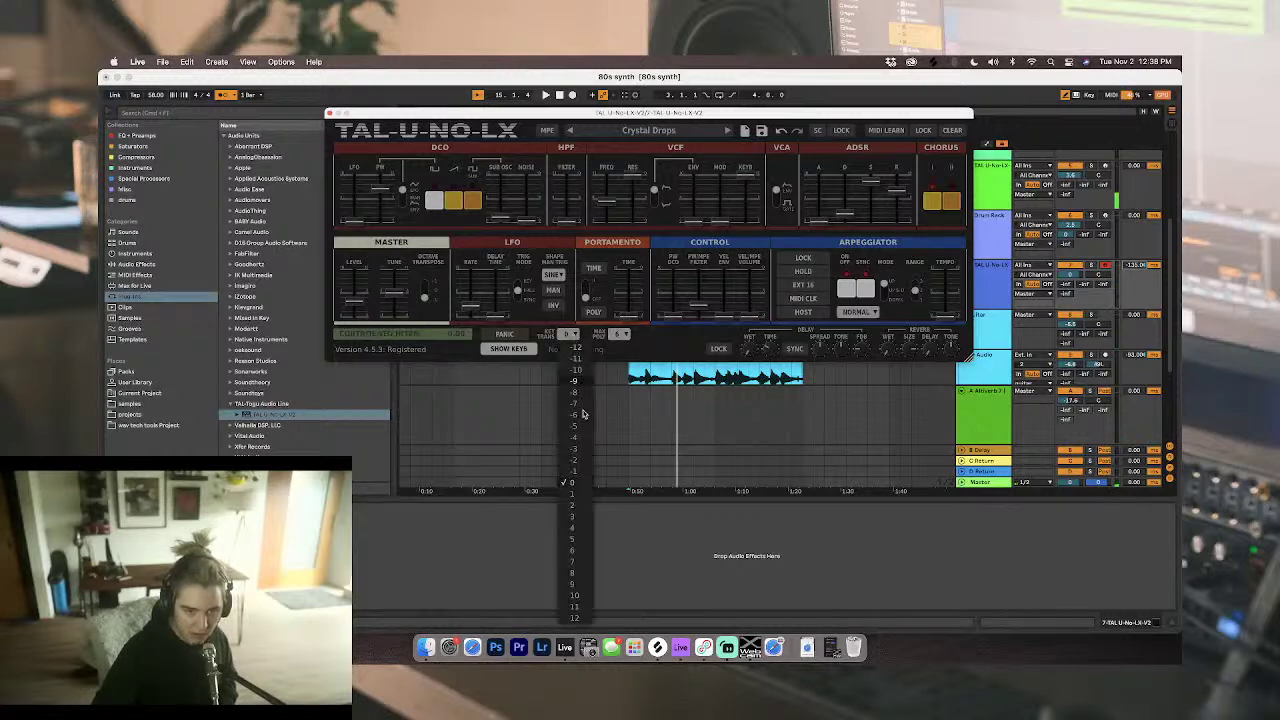
click(573, 494)
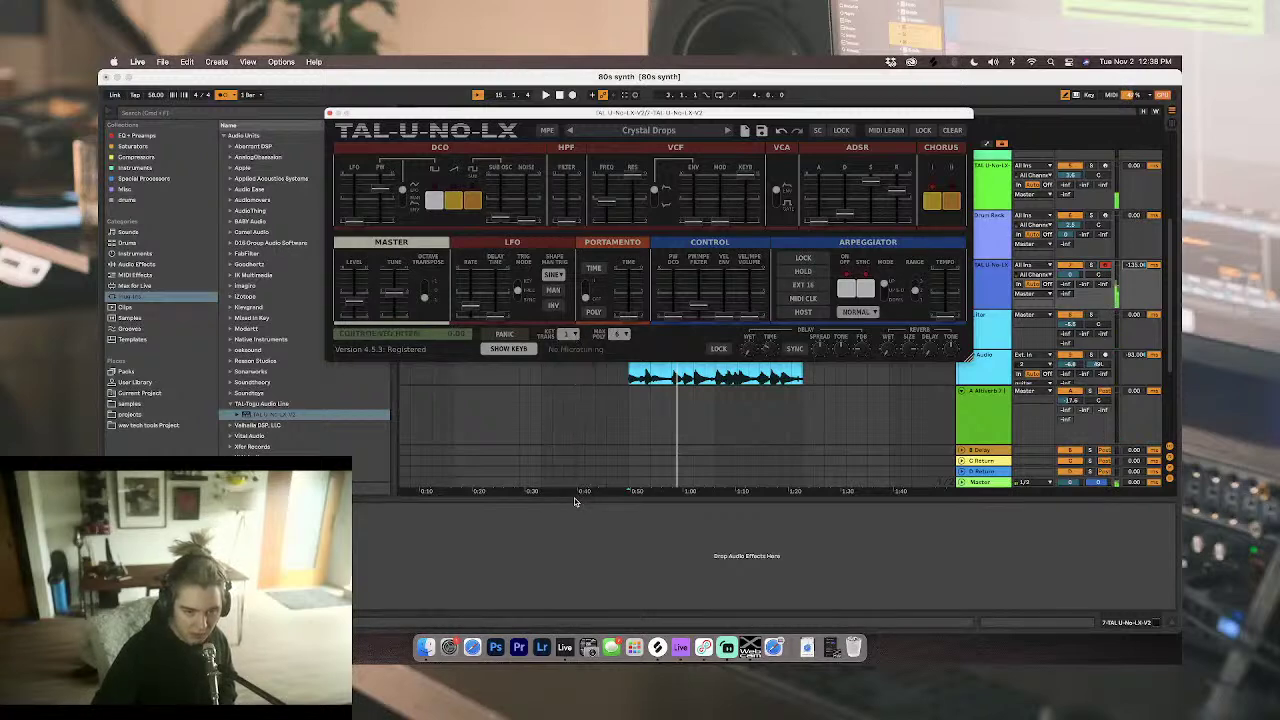
click(573, 336)
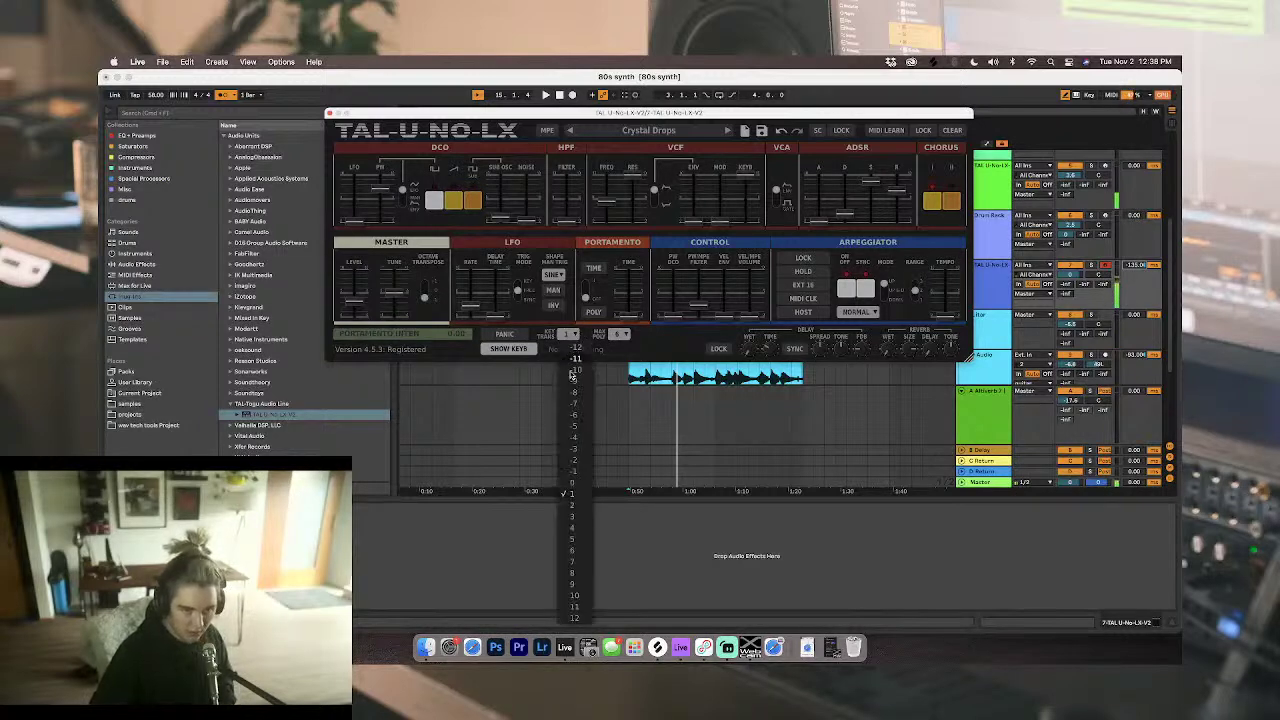
click(575, 484)
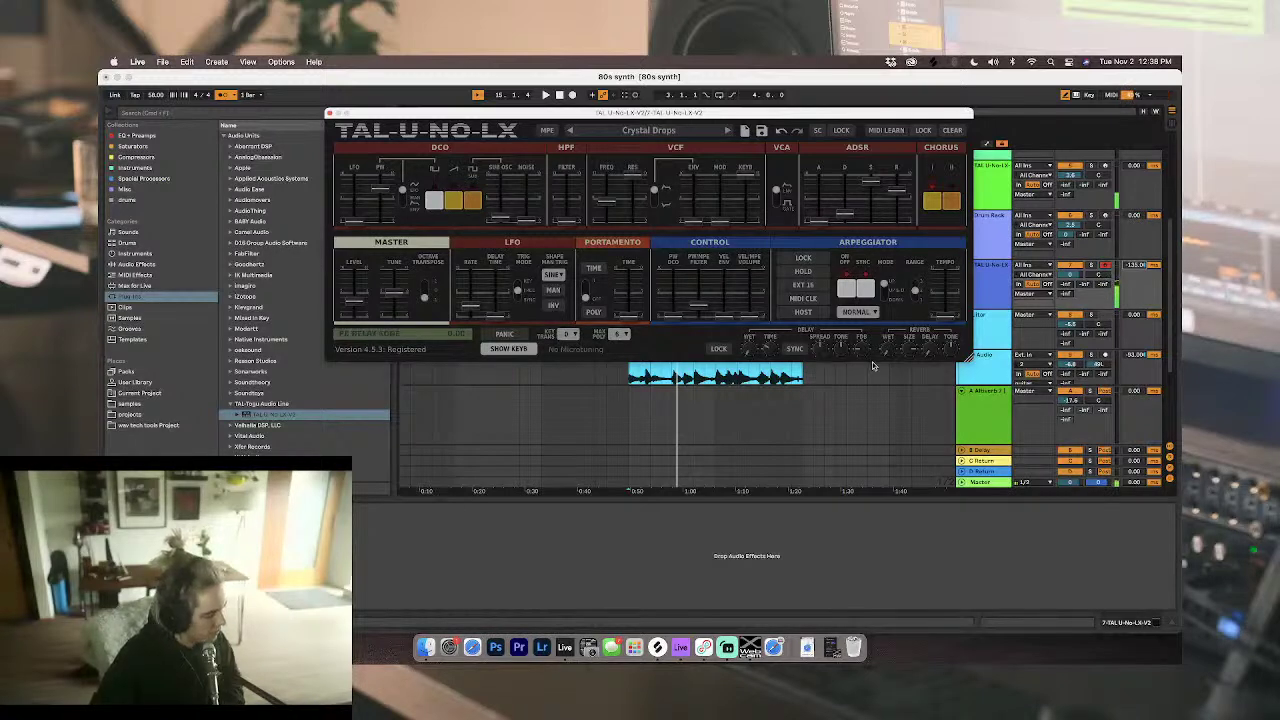
key(space)
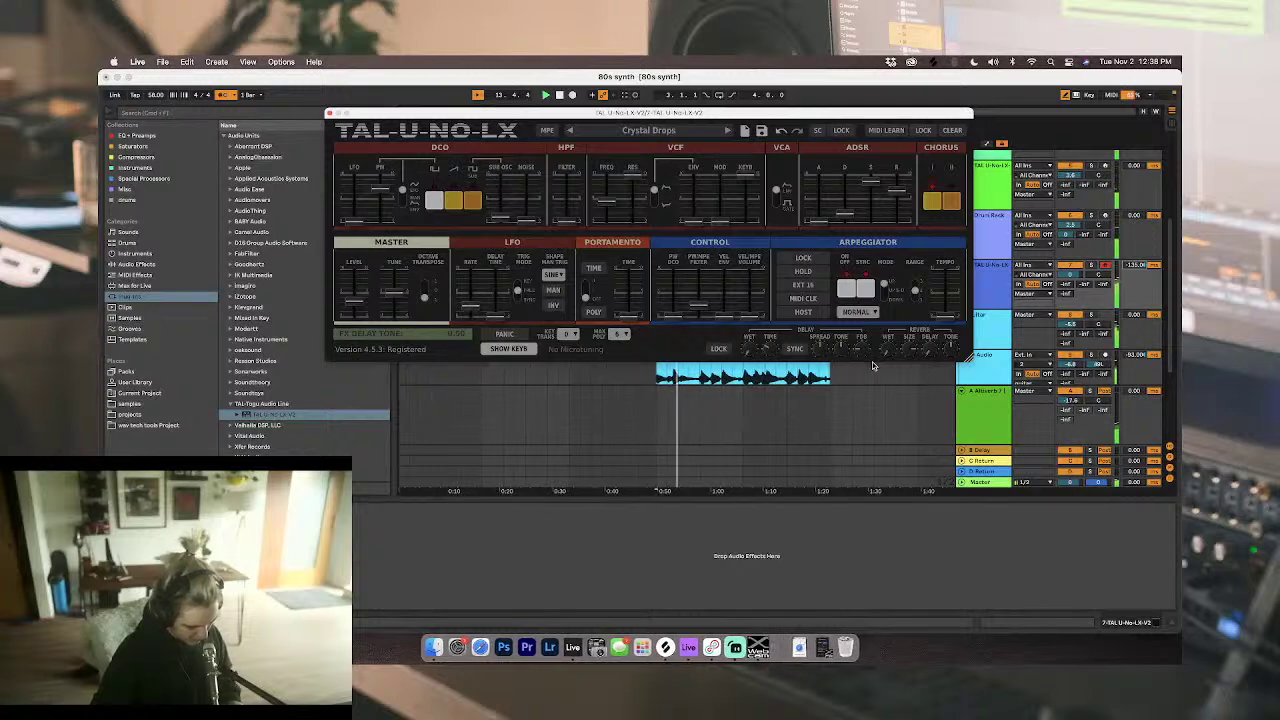
Step: Reload the Default preset and shape its amplitude by raising the ADSR decay and release and switching the VCA mode
click(674, 134)
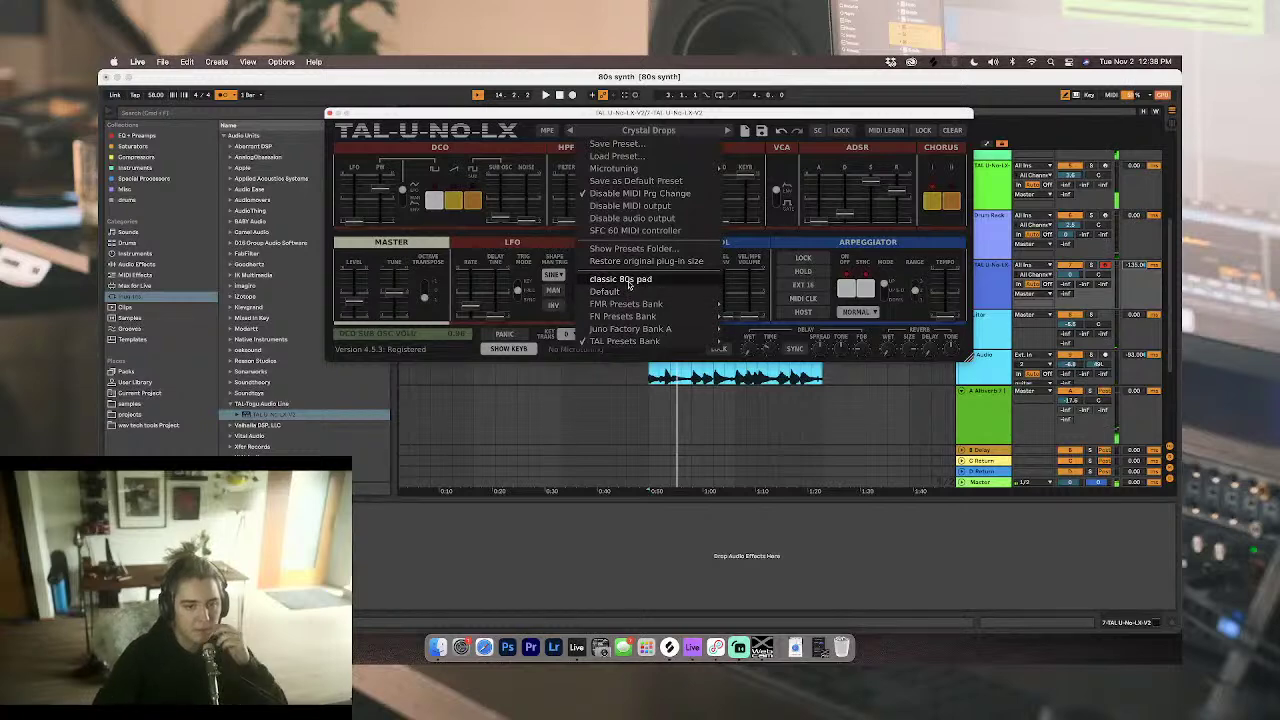
click(623, 291)
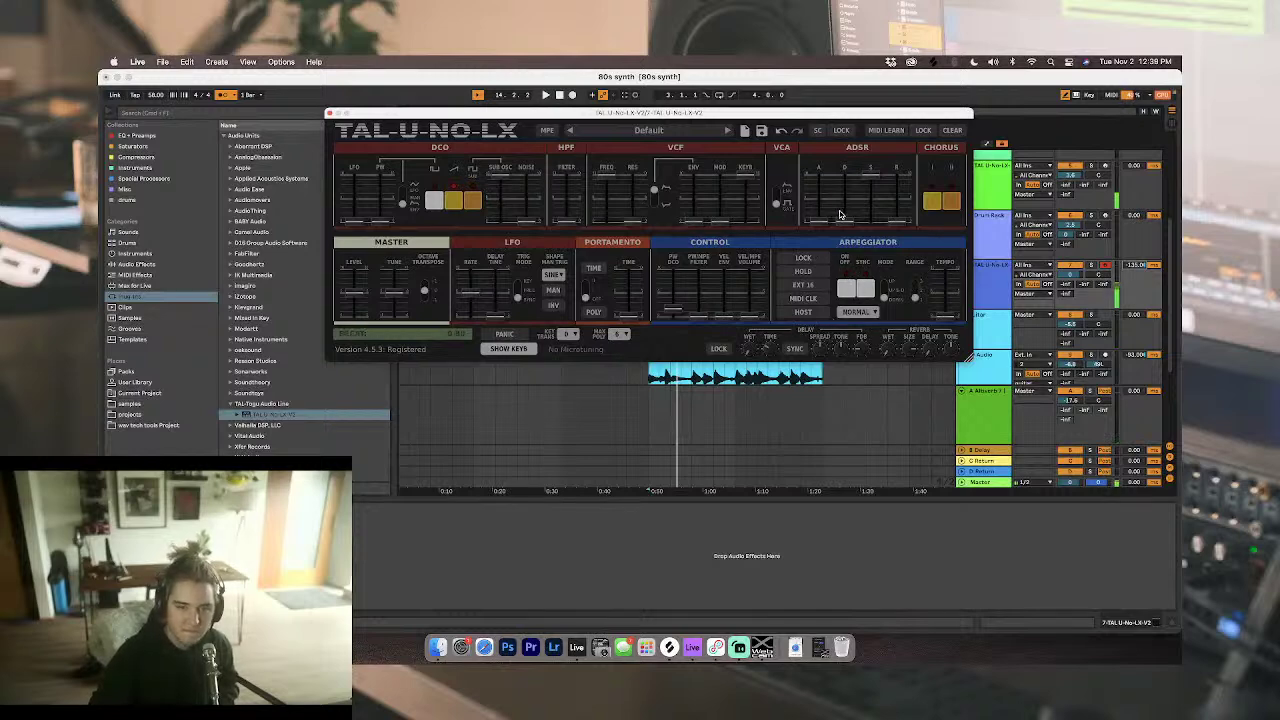
drag(842, 221, 904, 200)
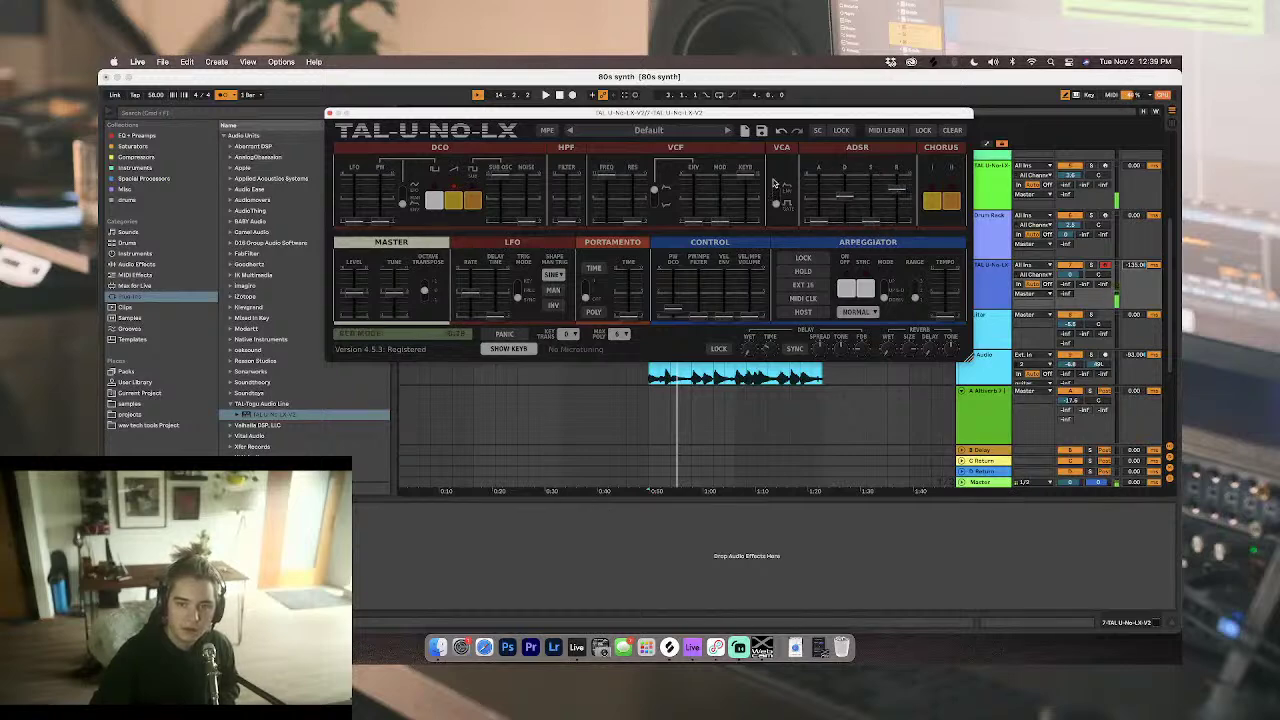
drag(779, 187, 780, 180)
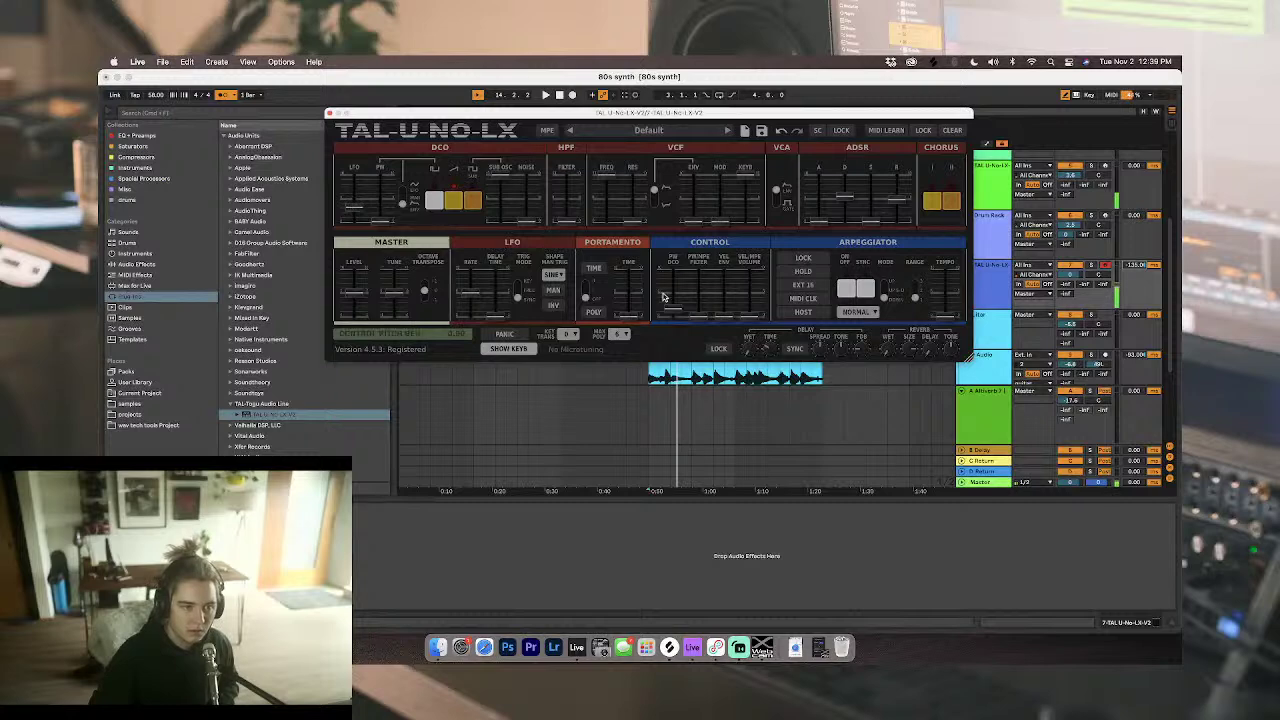
Step: Try portamento on the synth with several glide times and turn it off again
drag(630, 316, 614, 294)
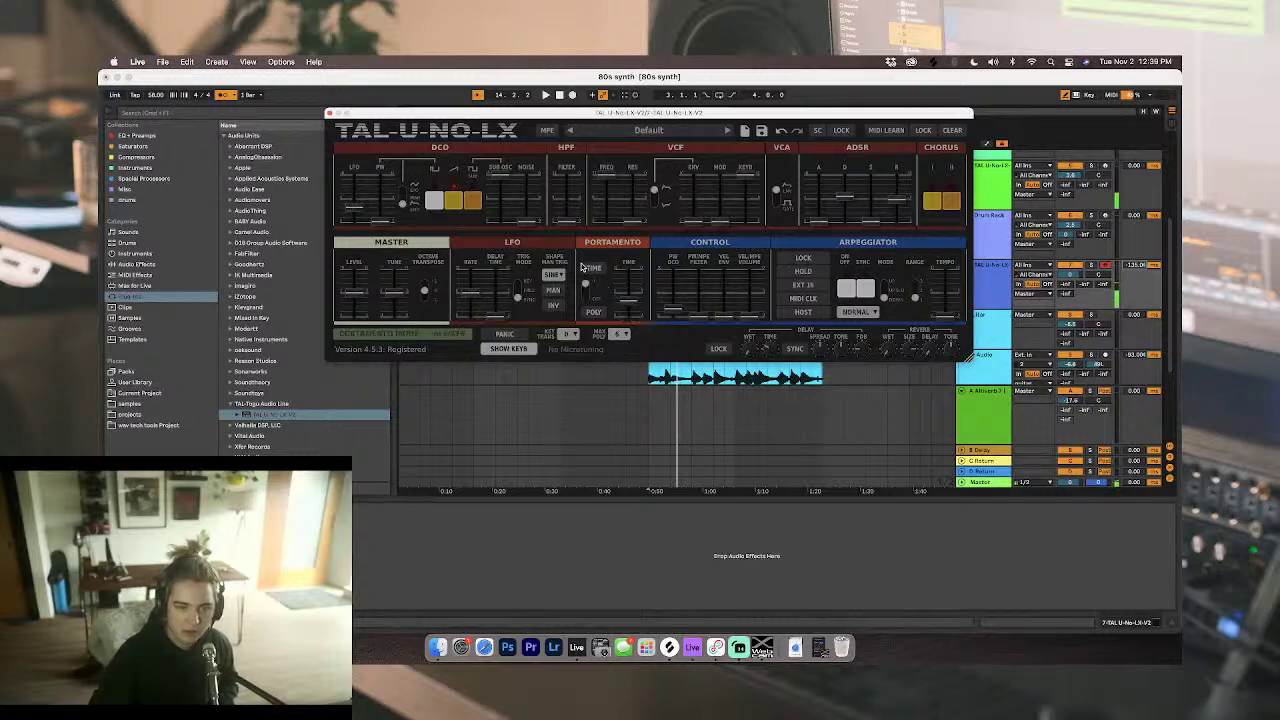
drag(630, 299, 631, 286)
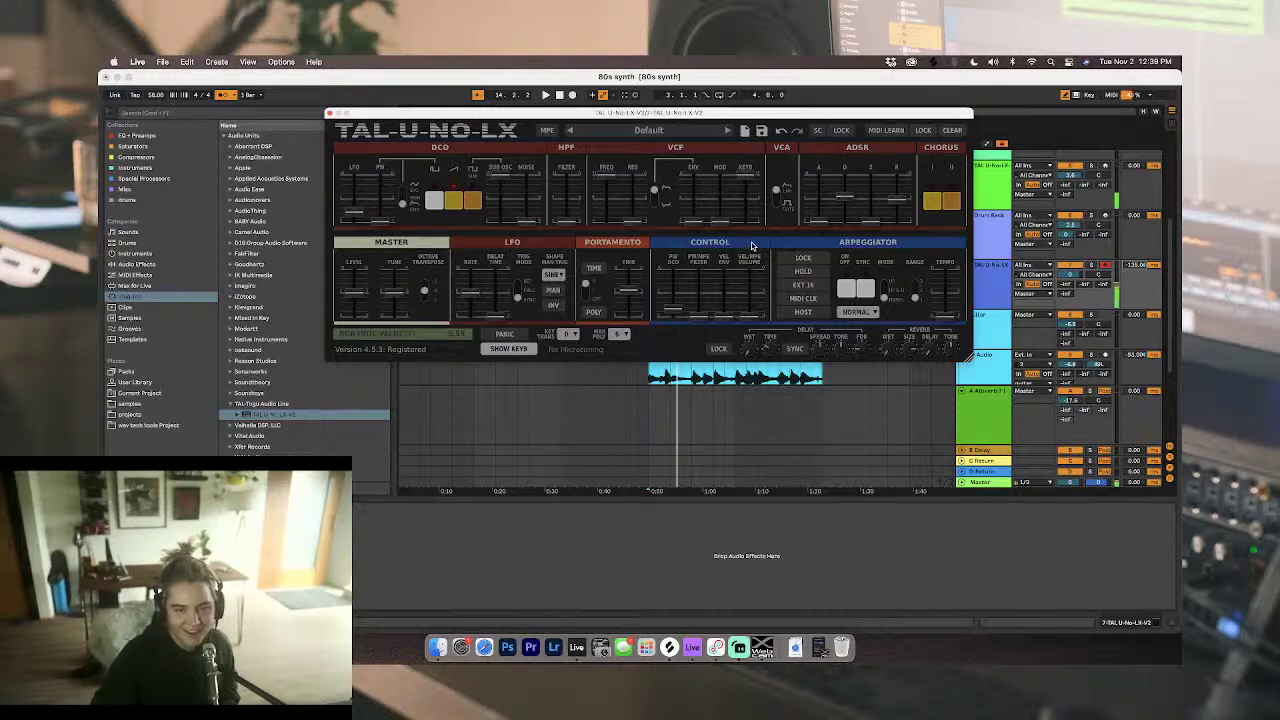
drag(629, 295, 629, 316)
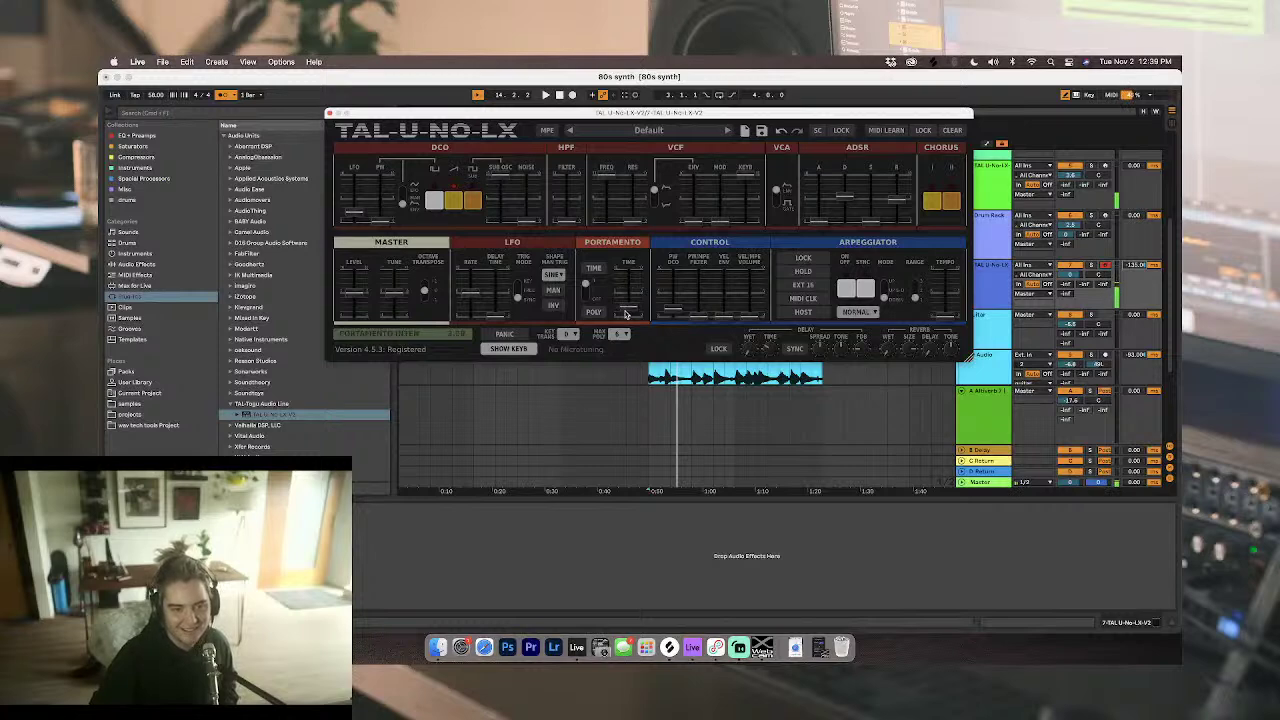
click(587, 289)
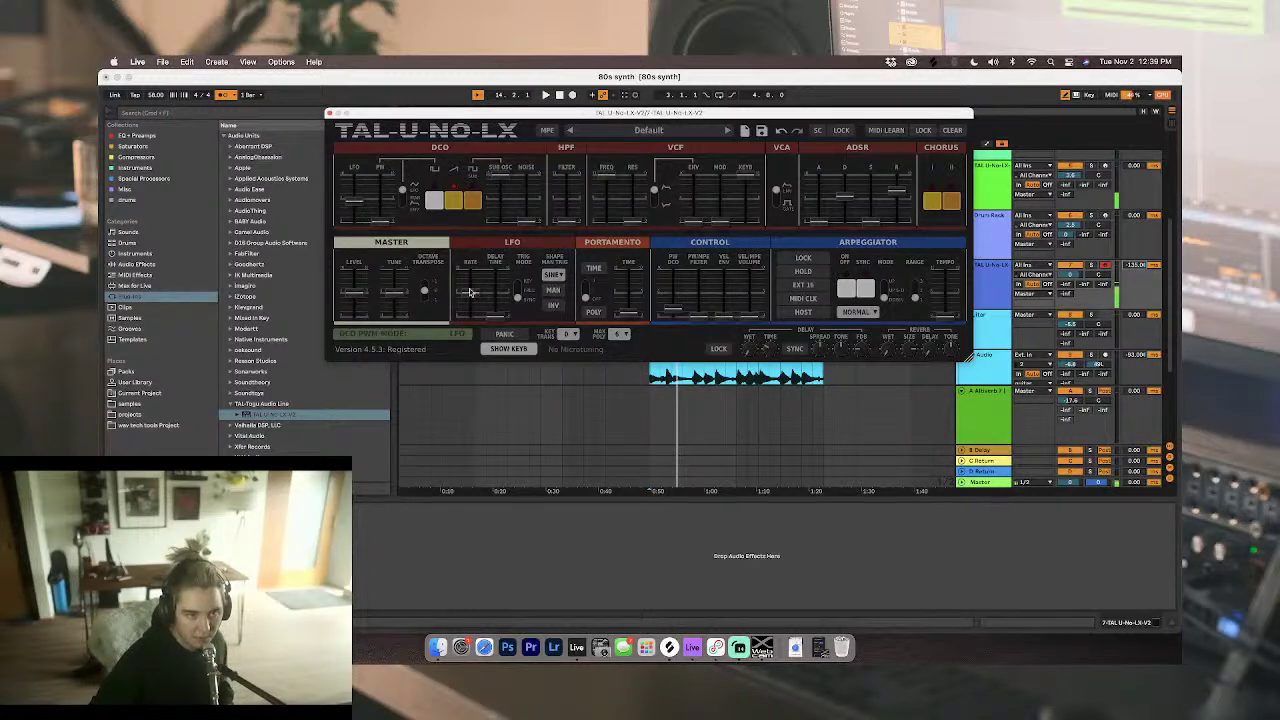
Step: Change the LFO trigger mode and lower the LFO rate and the DCO's LFO amount
drag(517, 300, 518, 230)
drag(469, 291, 461, 326)
drag(352, 201, 349, 219)
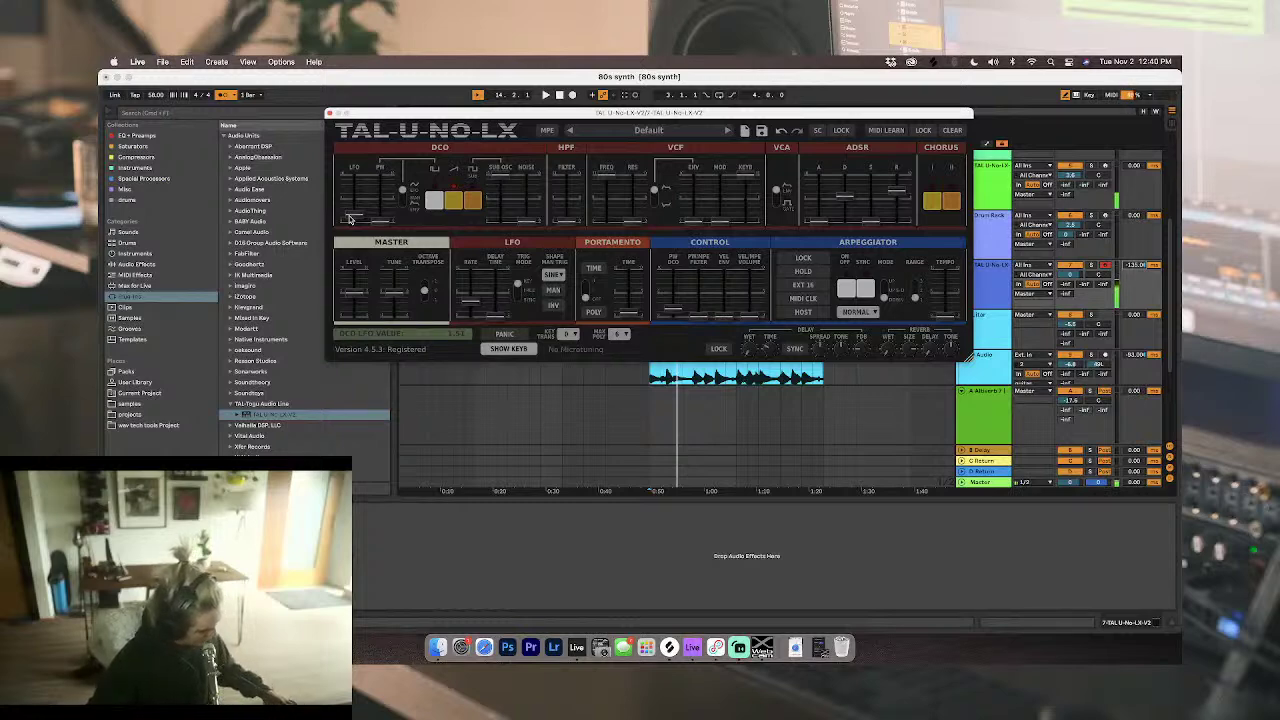
Step: Adjust the VCF filter settings against playback, raise the ADSR decay slightly and close the synth window
key(space)
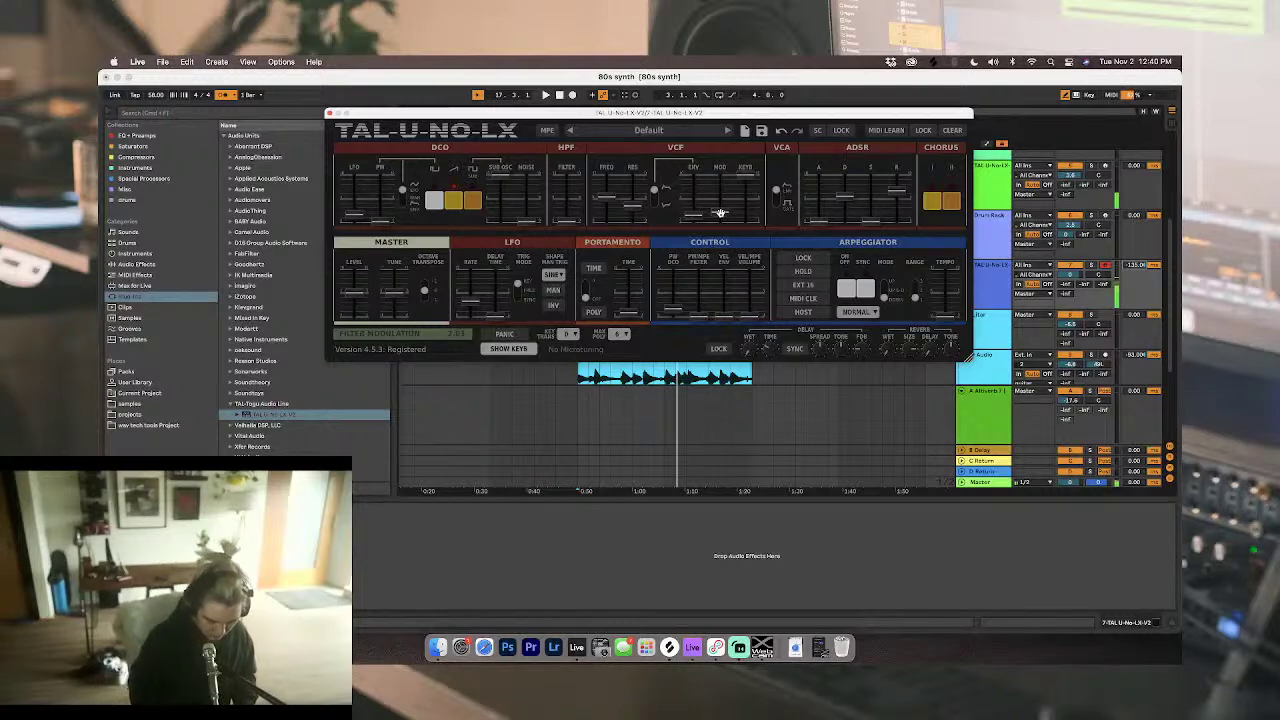
drag(845, 201, 845, 190)
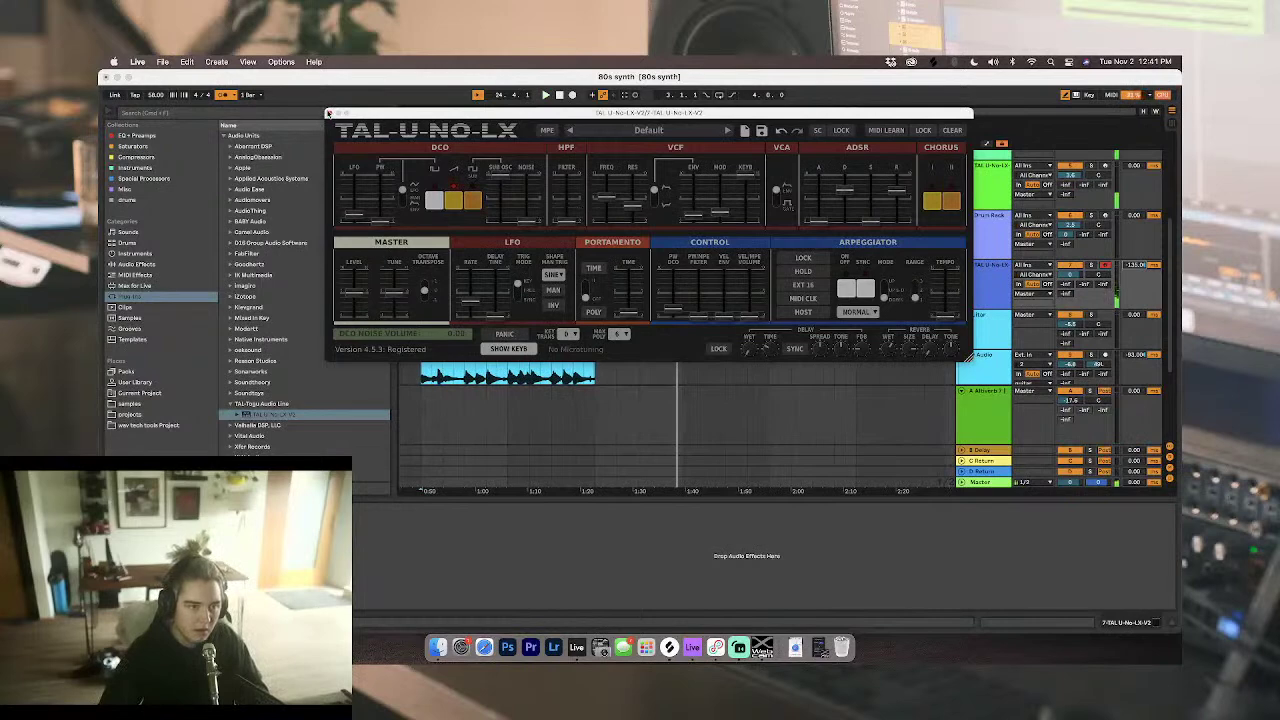
click(329, 113)
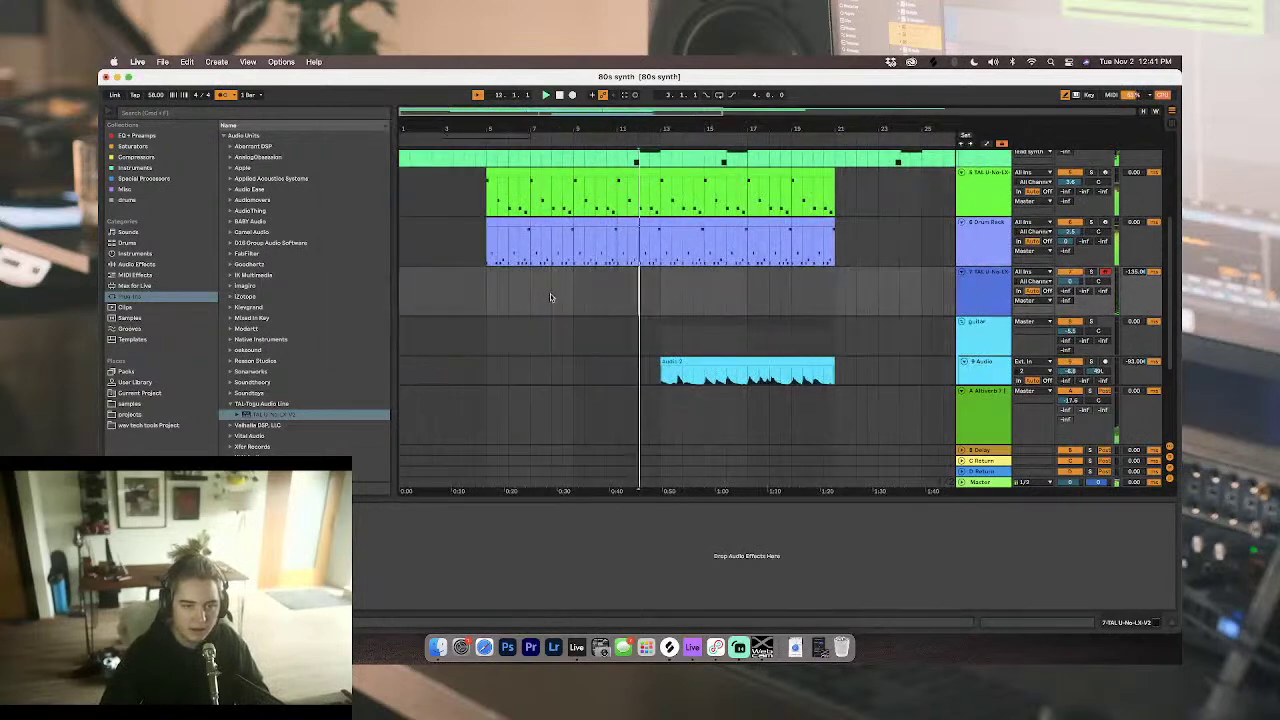
Step: Record a MIDI take on the new TAL-U-No-LX track until about bar 21 and play it back soloed
click(572, 95)
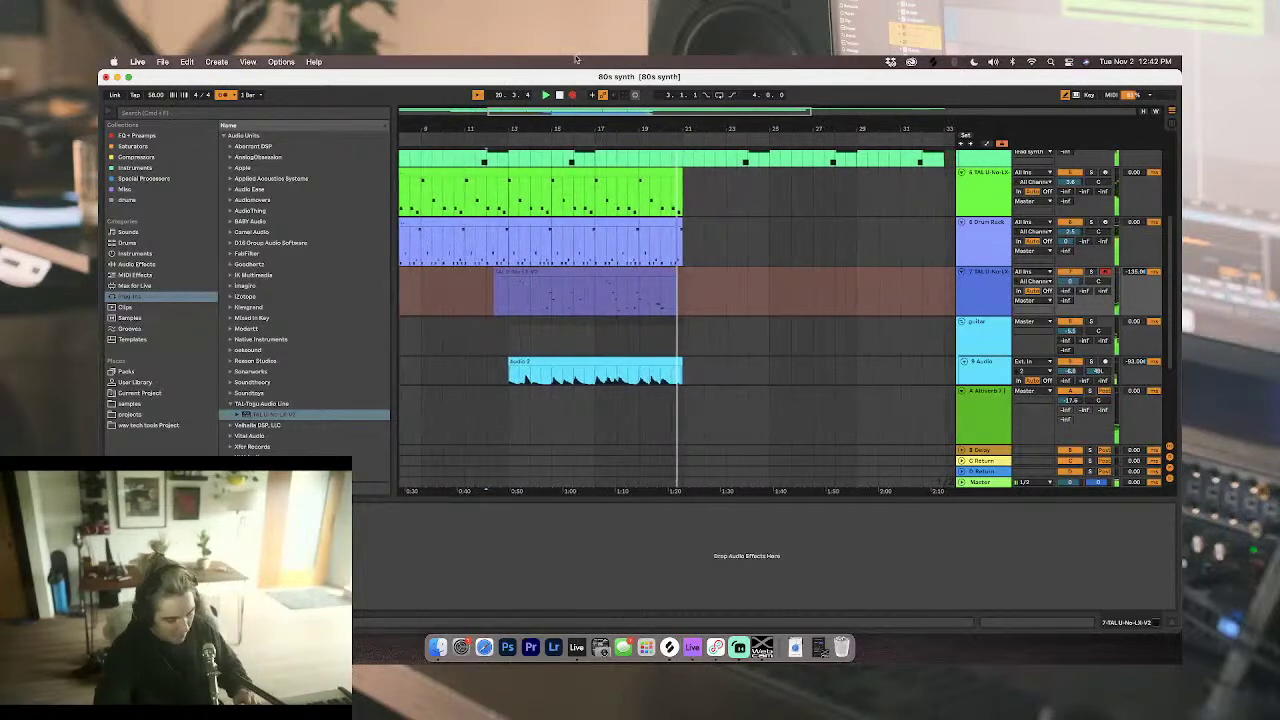
click(972, 298)
key(space)
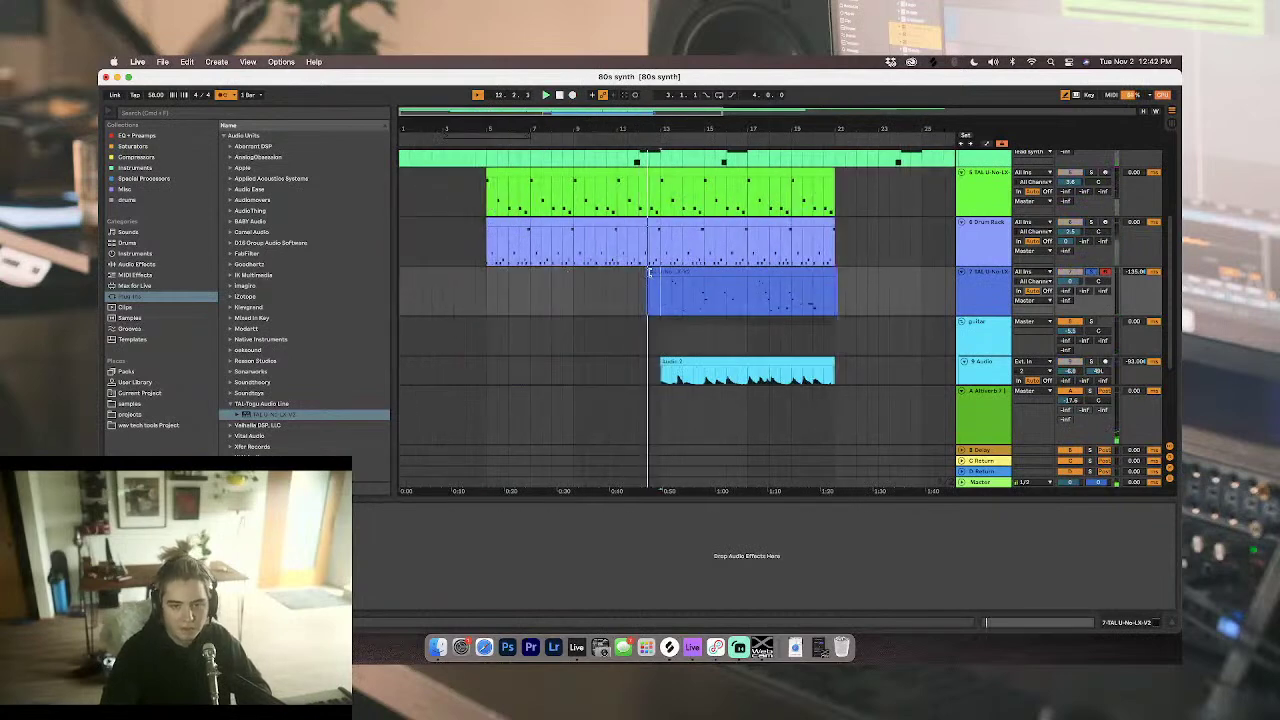
Step: Trim the recorded clip's start to bar 13, pan its track off centre and reopen the synth window below the clips
drag(647, 272, 660, 272)
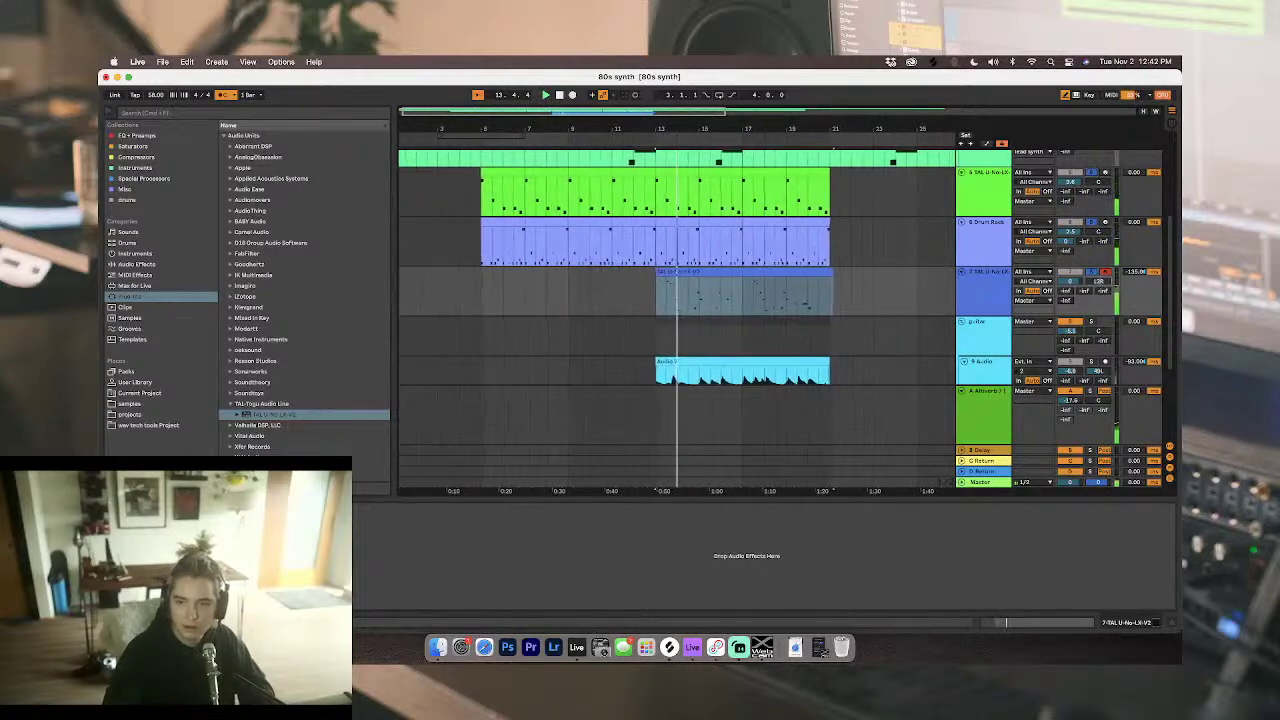
drag(1098, 281, 1098, 290)
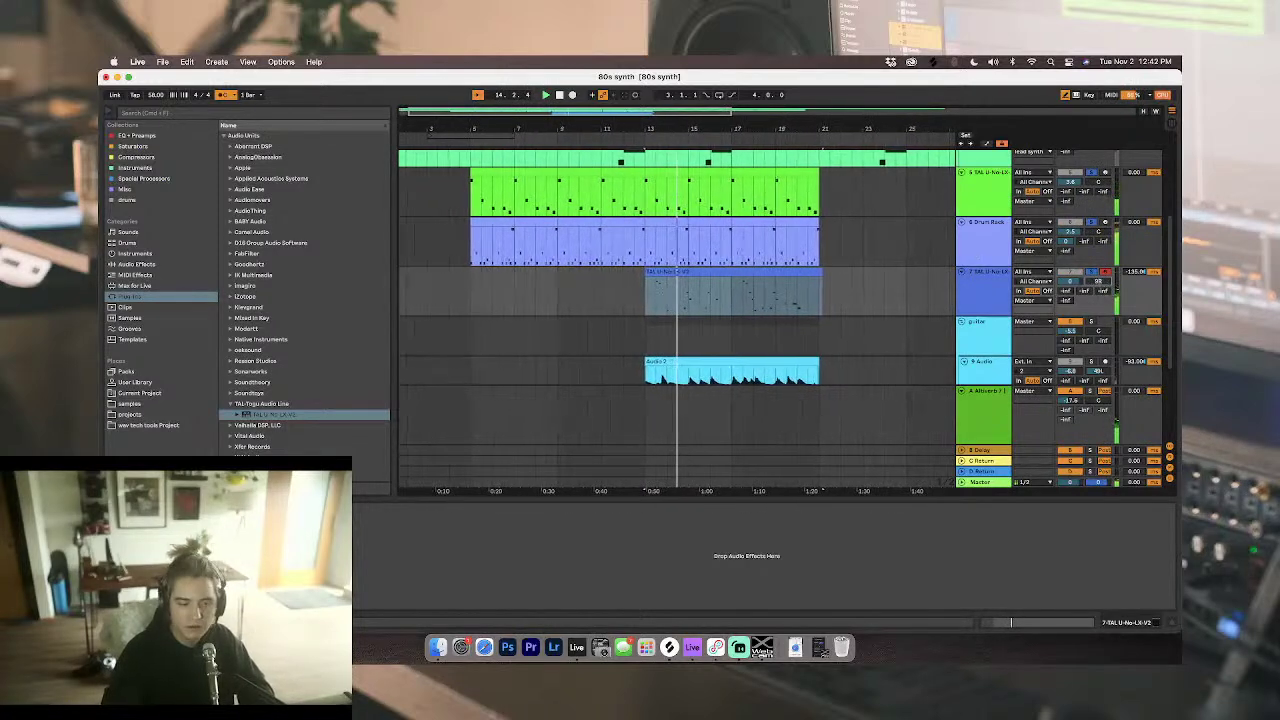
key(super+alt+p)
drag(754, 113, 682, 416)
Step: Trim the recorded clip's end to bar 21 and loop the arrangement from bar 13 to bar 21
click(684, 268)
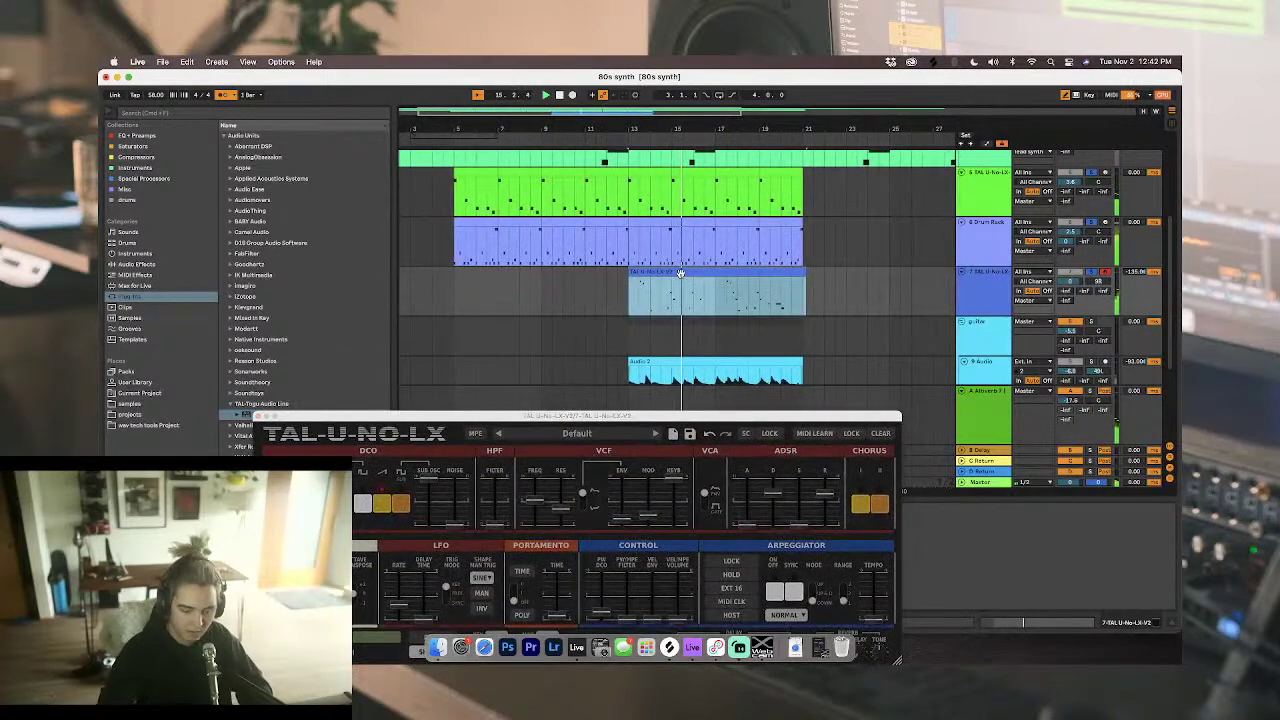
drag(806, 273, 803, 273)
click(769, 273)
Step: Raise the synth's high-pass filter and turn on chorus I
drag(620, 416, 655, 254)
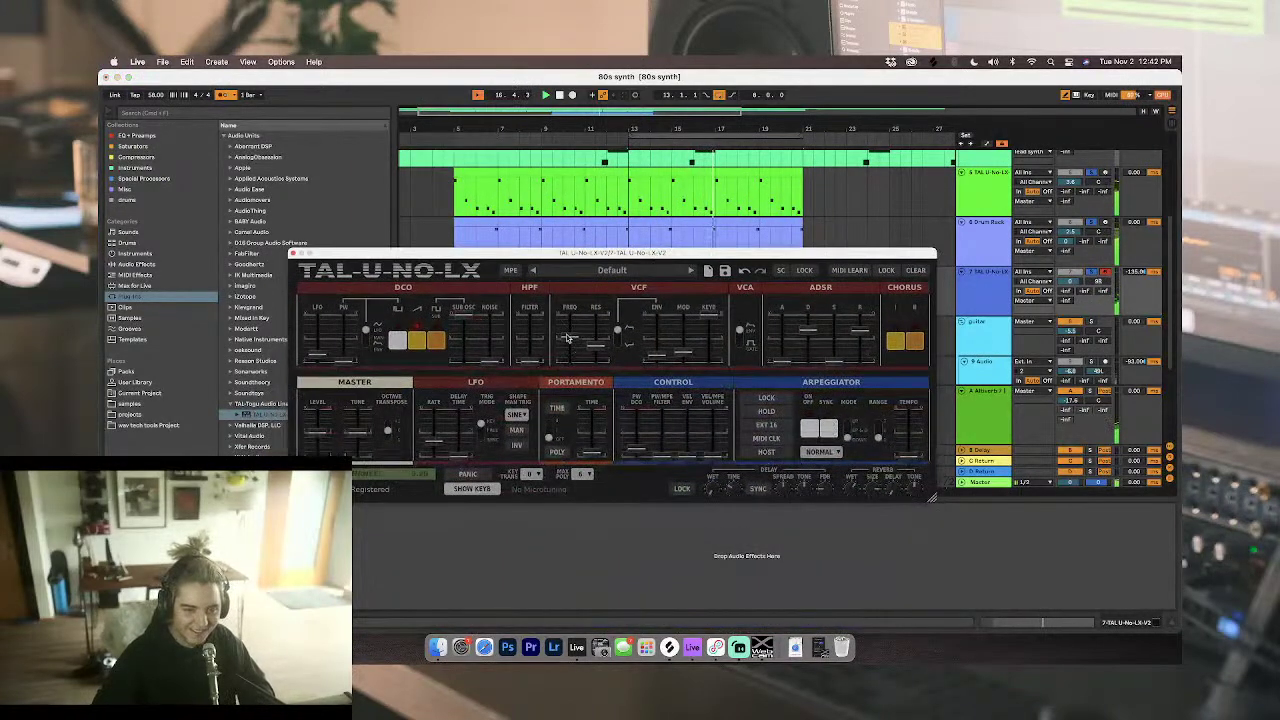
mouse_move(527, 352)
mouse_down()
mouse_move(531, 316)
mouse_move(530, 339)
mouse_up()
click(897, 339)
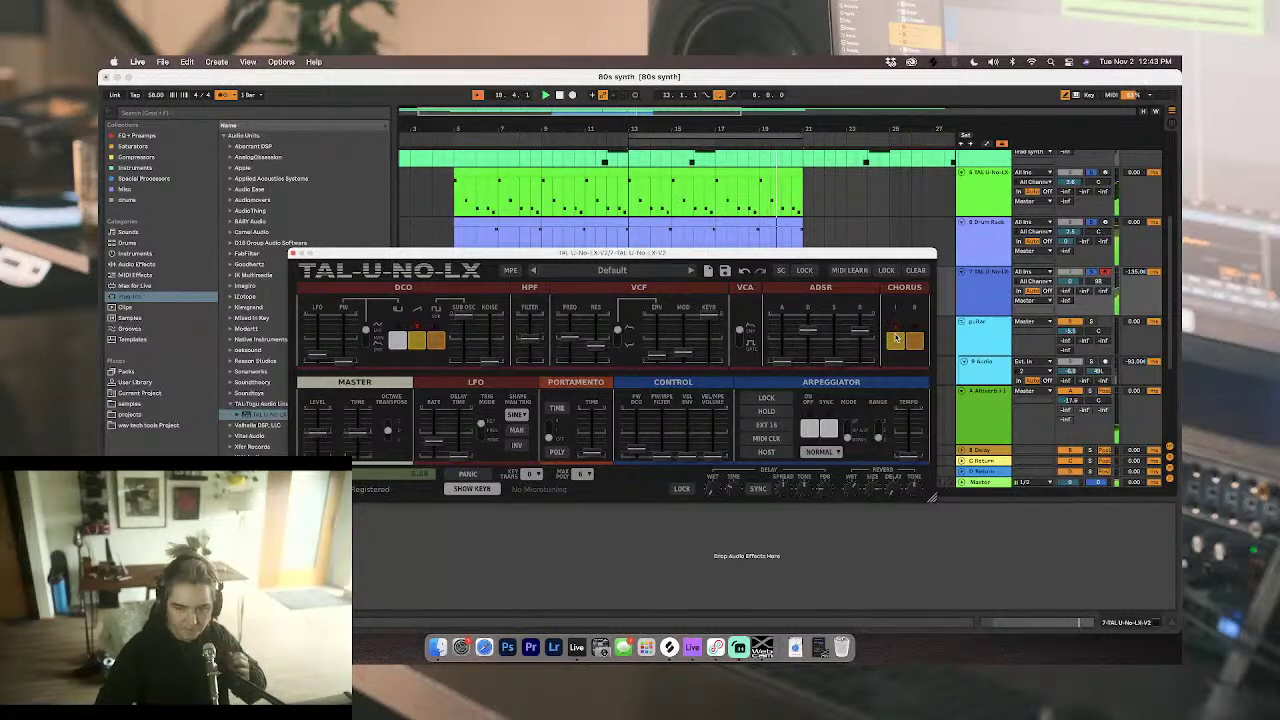
Step: Open the recorded clip's notes and play its ending from about the middle of bar 19
drag(767, 252, 748, 428)
click(793, 274)
click(771, 303)
scroll(774, 304, up, 8)
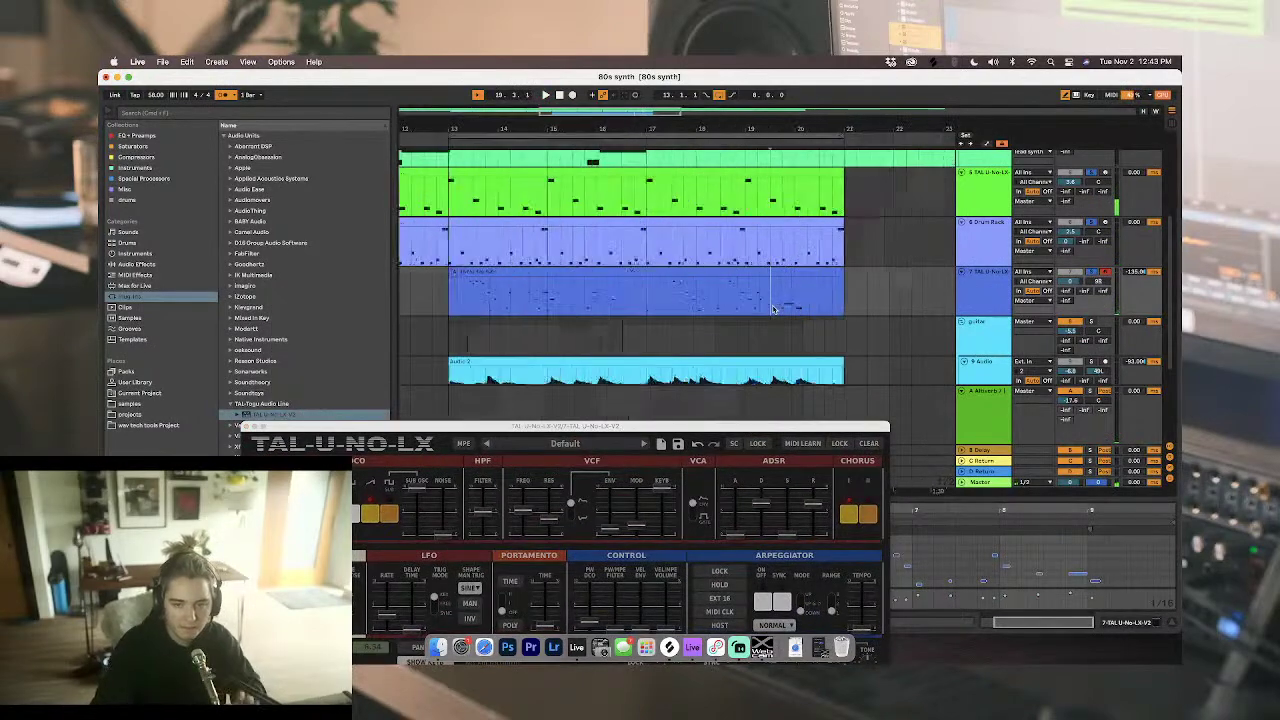
click(799, 308)
key(space)
key(space)
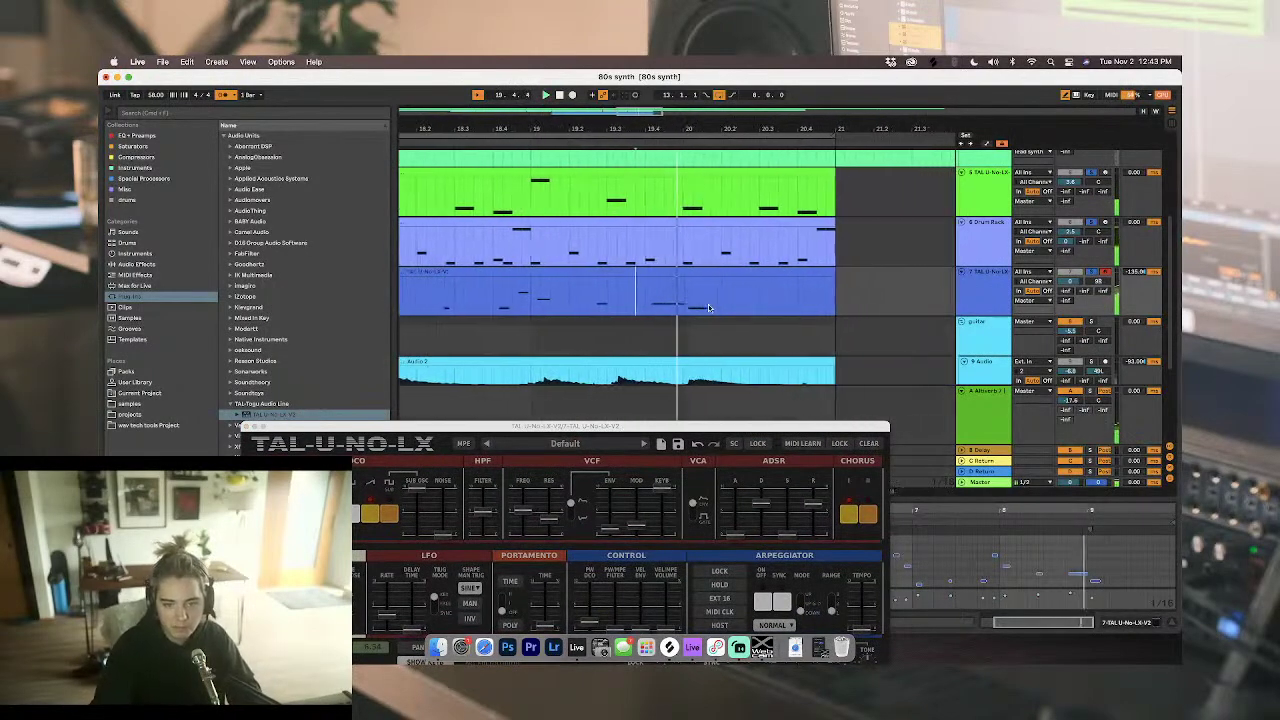
Step: Move the clip's last note slightly earlier so it starts just before bar 9 of the clip, and replay the ending
drag(797, 427, 654, 416)
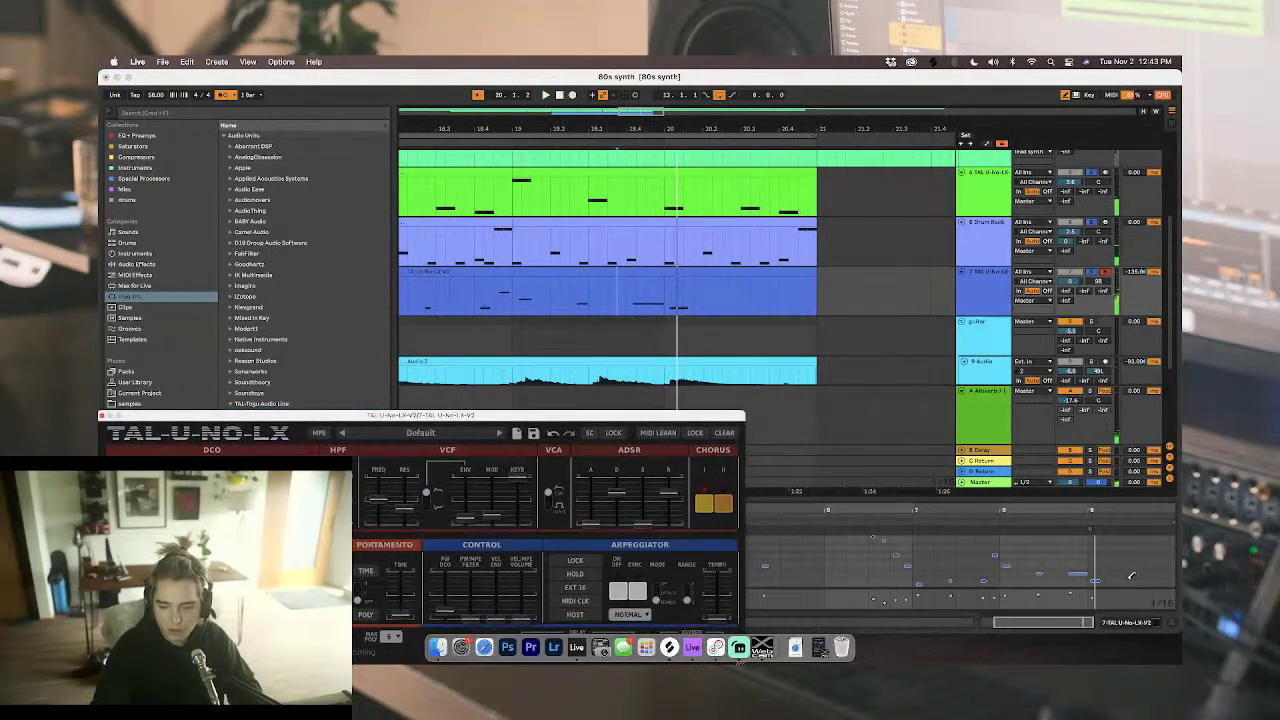
scroll(1113, 577, up, 5)
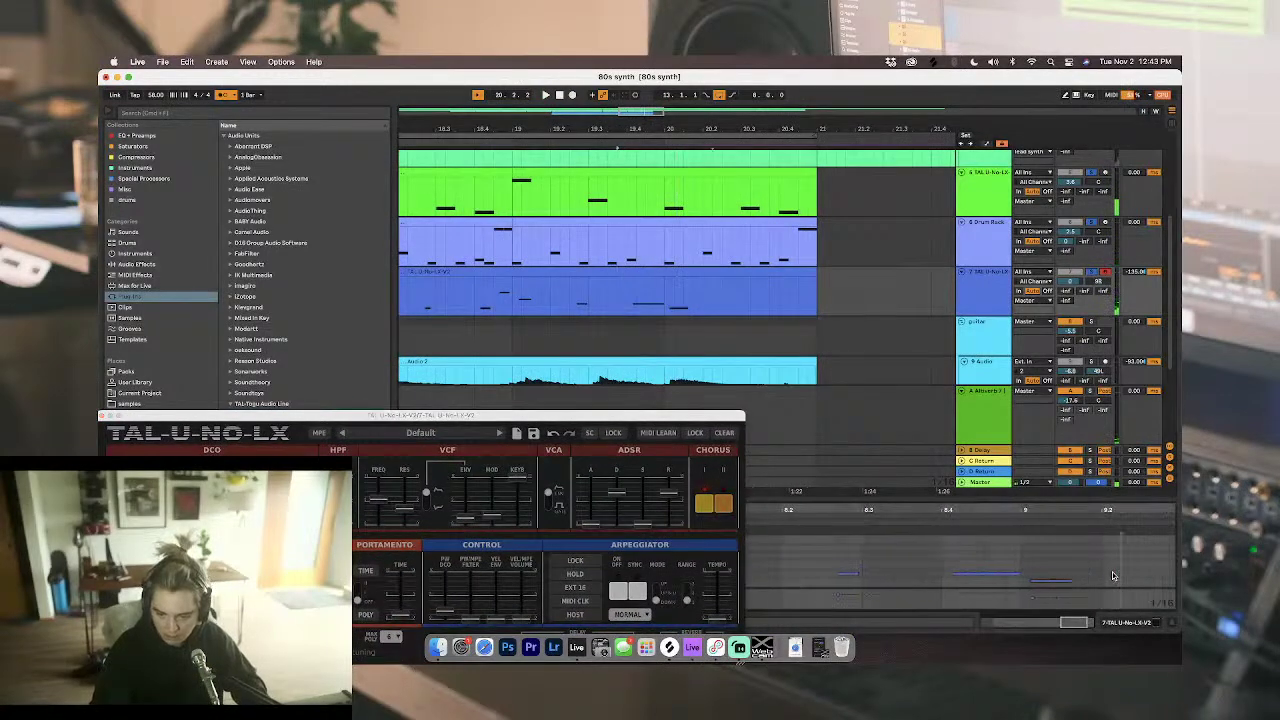
drag(1041, 581, 1013, 583)
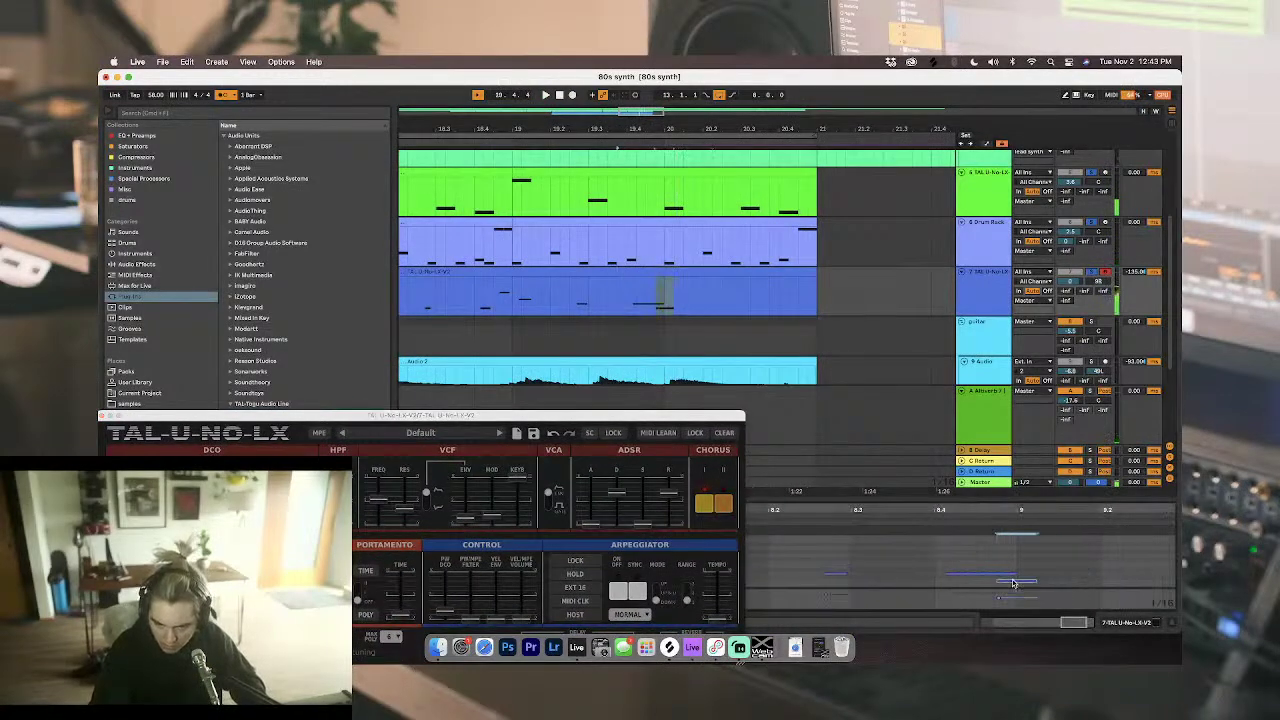
click(893, 520)
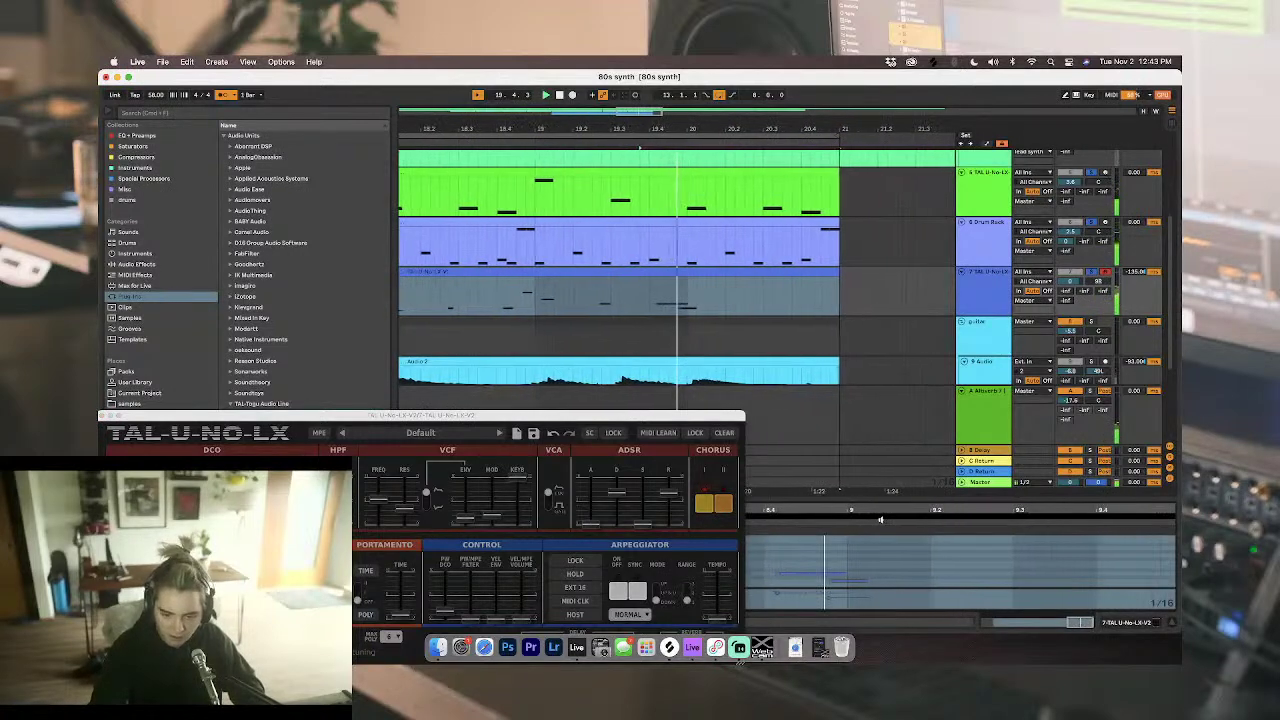
Step: Close the TAL-U-No-LX window and enlarge the note editor around the clip's last notes
click(833, 580)
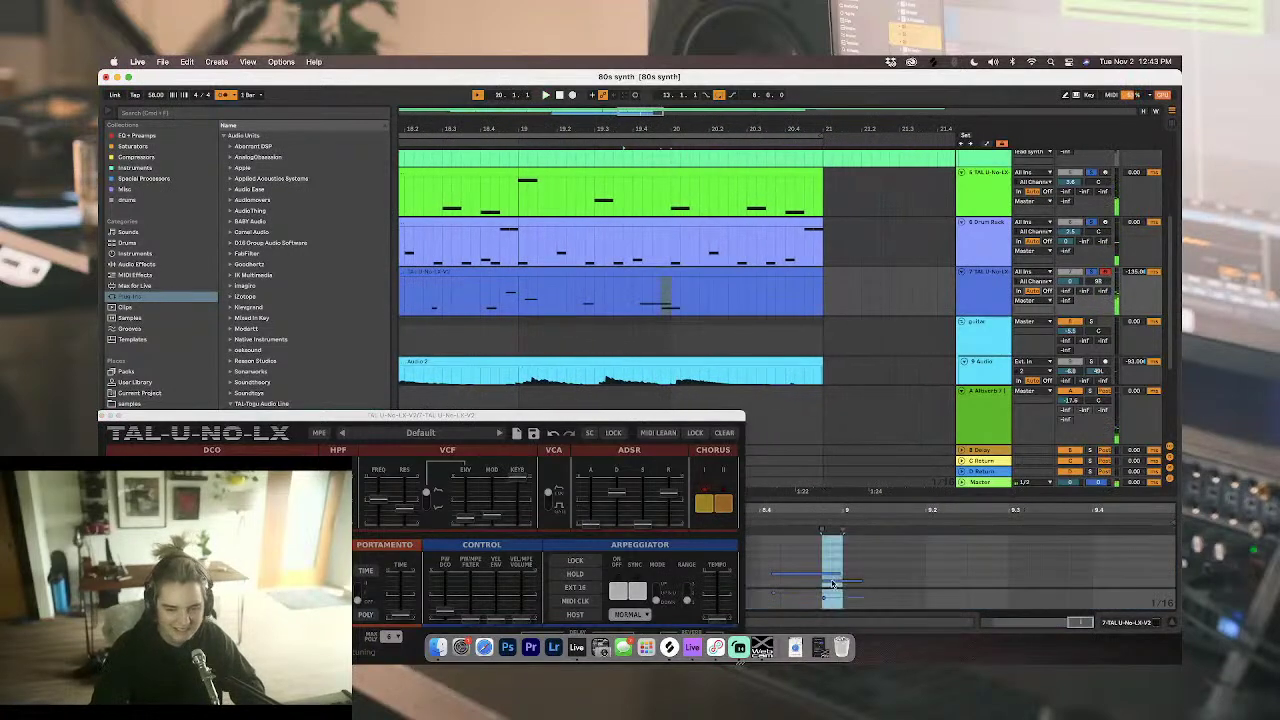
click(834, 582)
scroll(830, 560, left, 2)
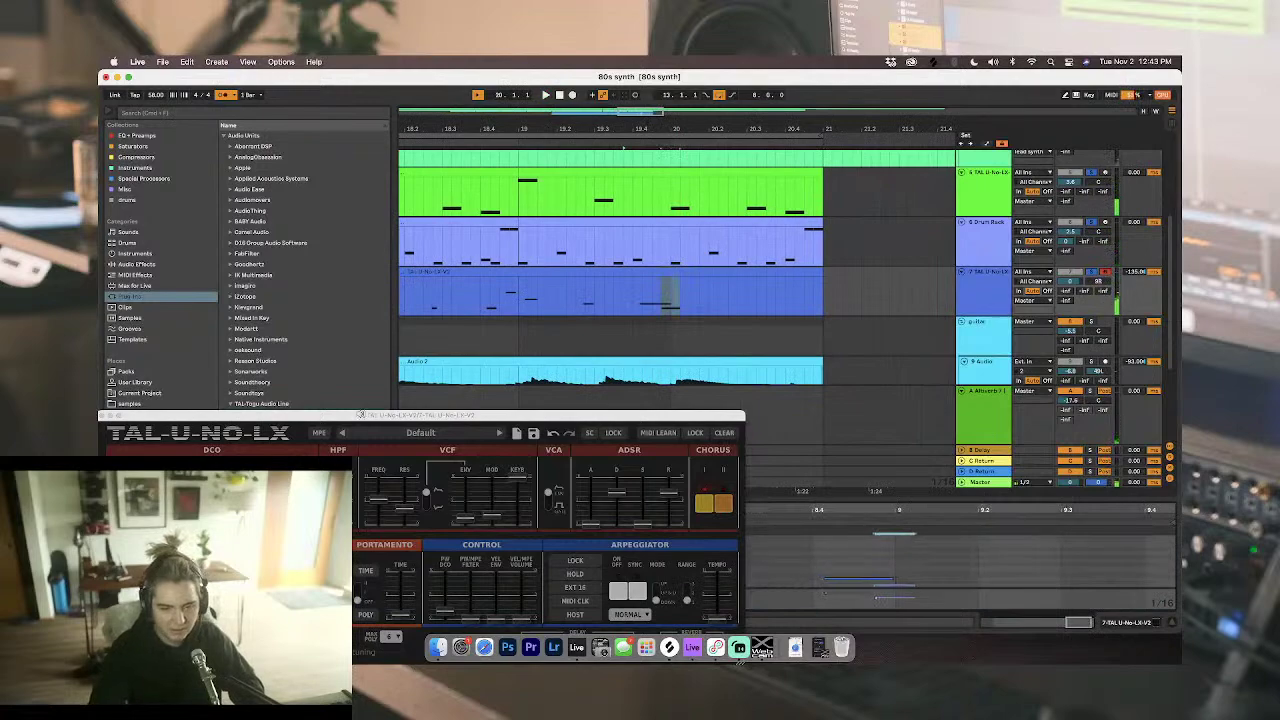
drag(358, 416, 710, 410)
click(456, 411)
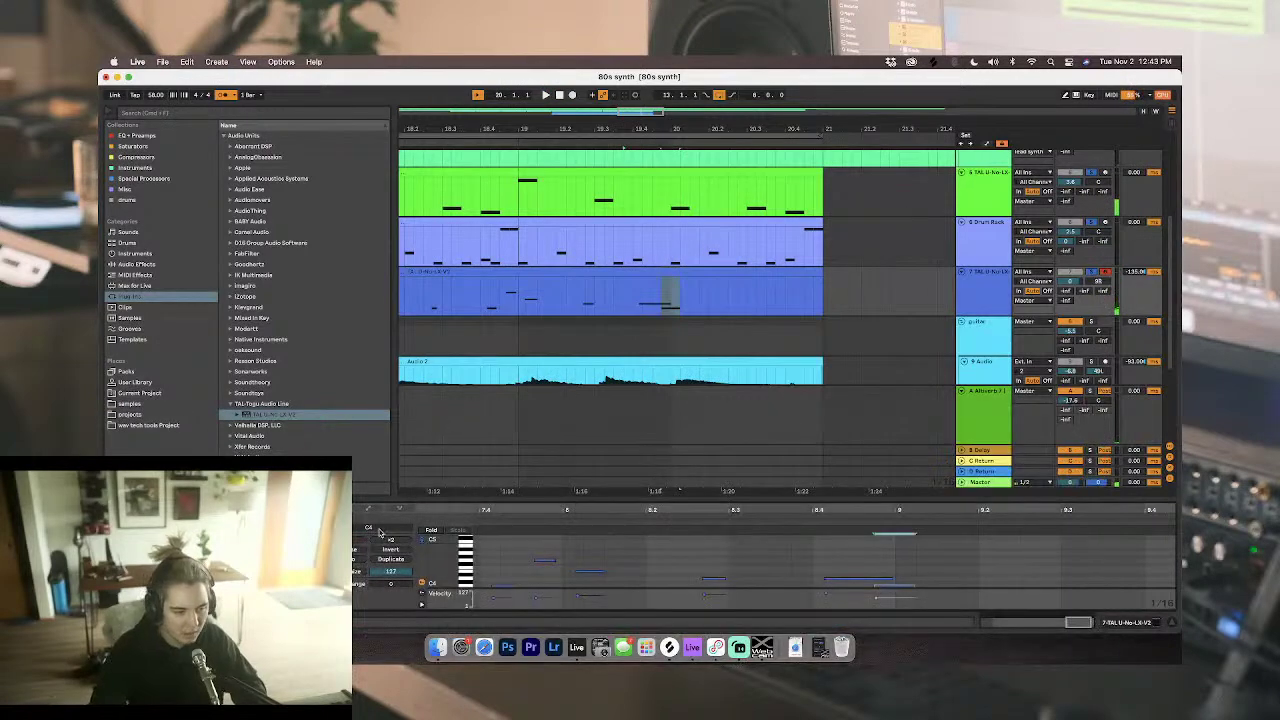
click(833, 520)
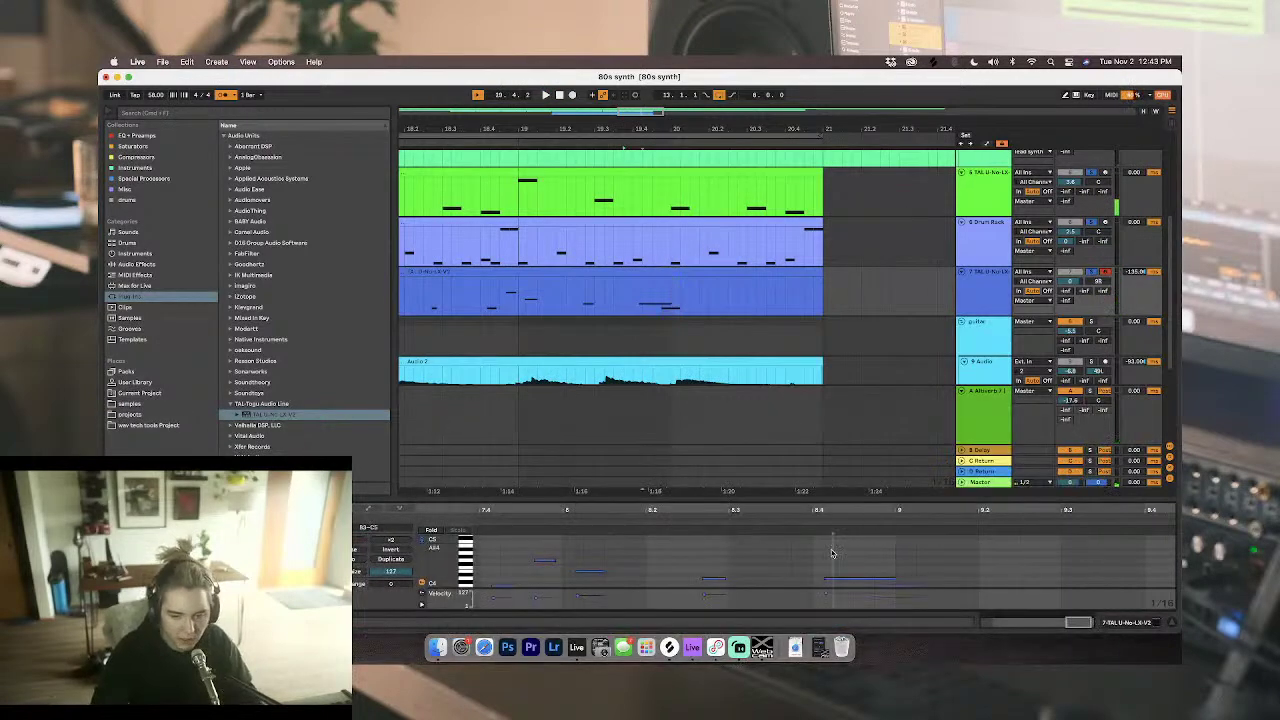
drag(845, 498, 845, 370)
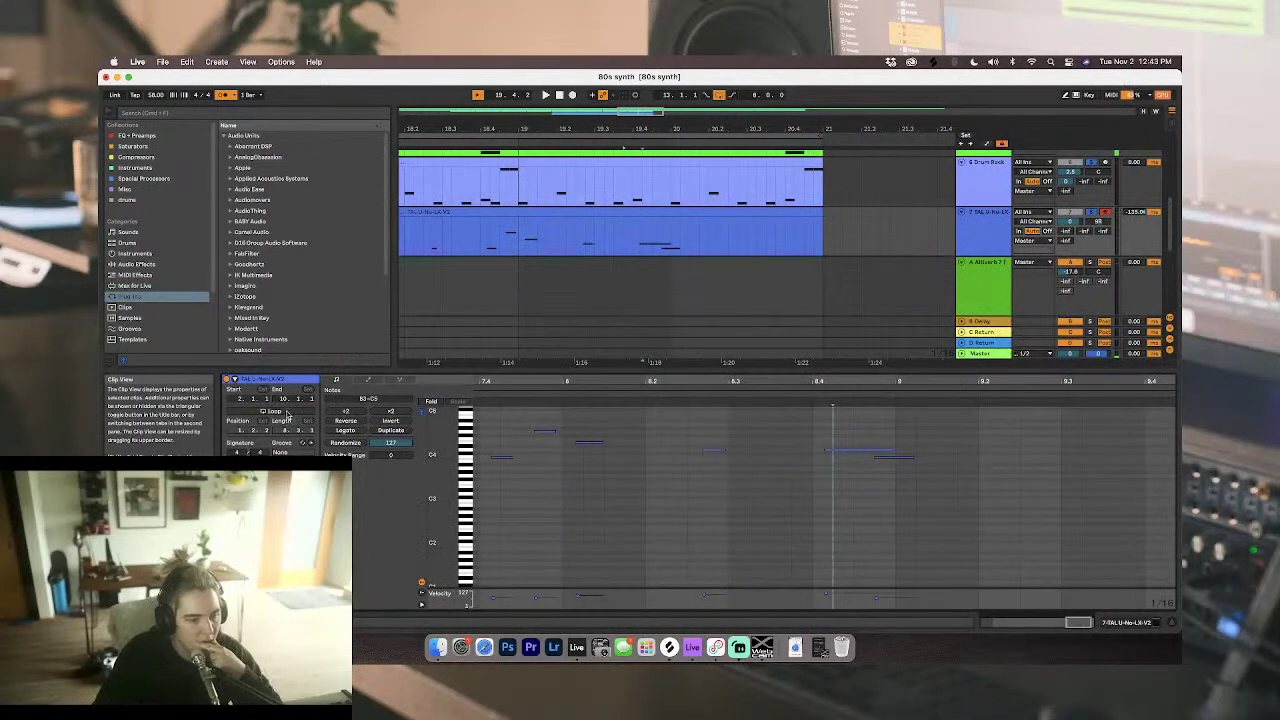
Step: Open the clip's pitch bend envelope and play the bend around the last two notes to check it
click(361, 385)
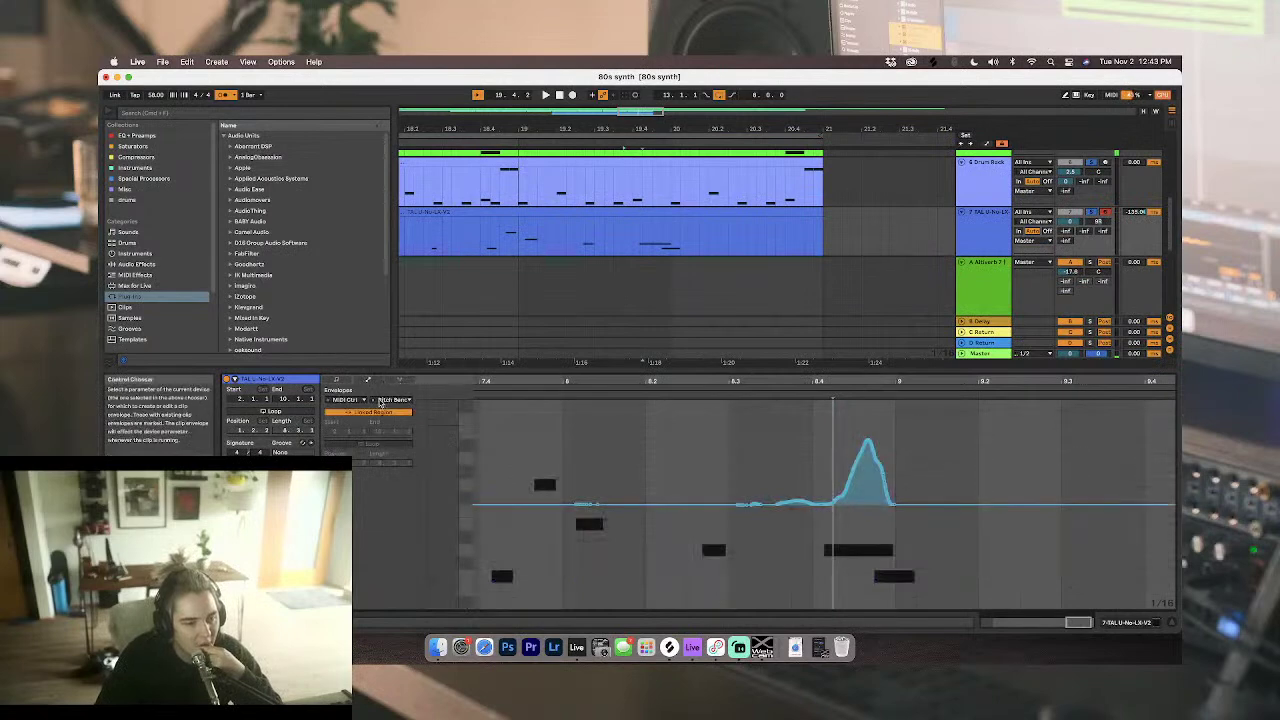
drag(929, 455, 797, 460)
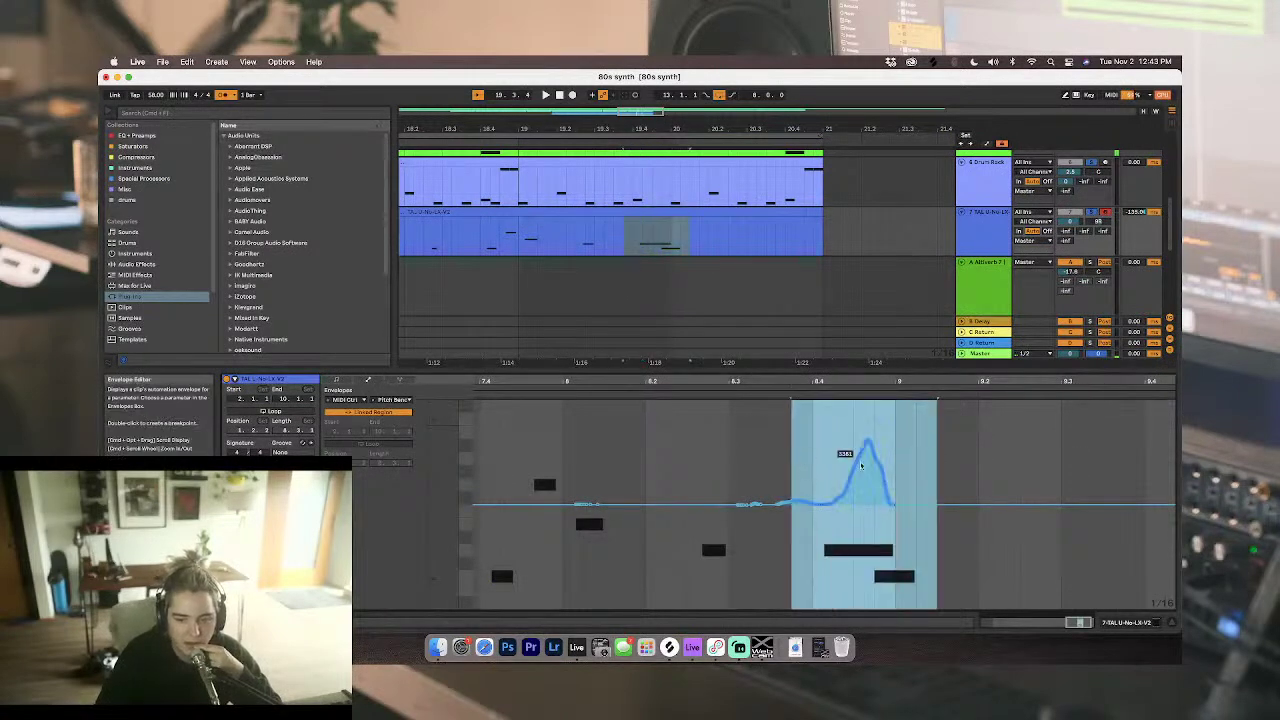
click(905, 553)
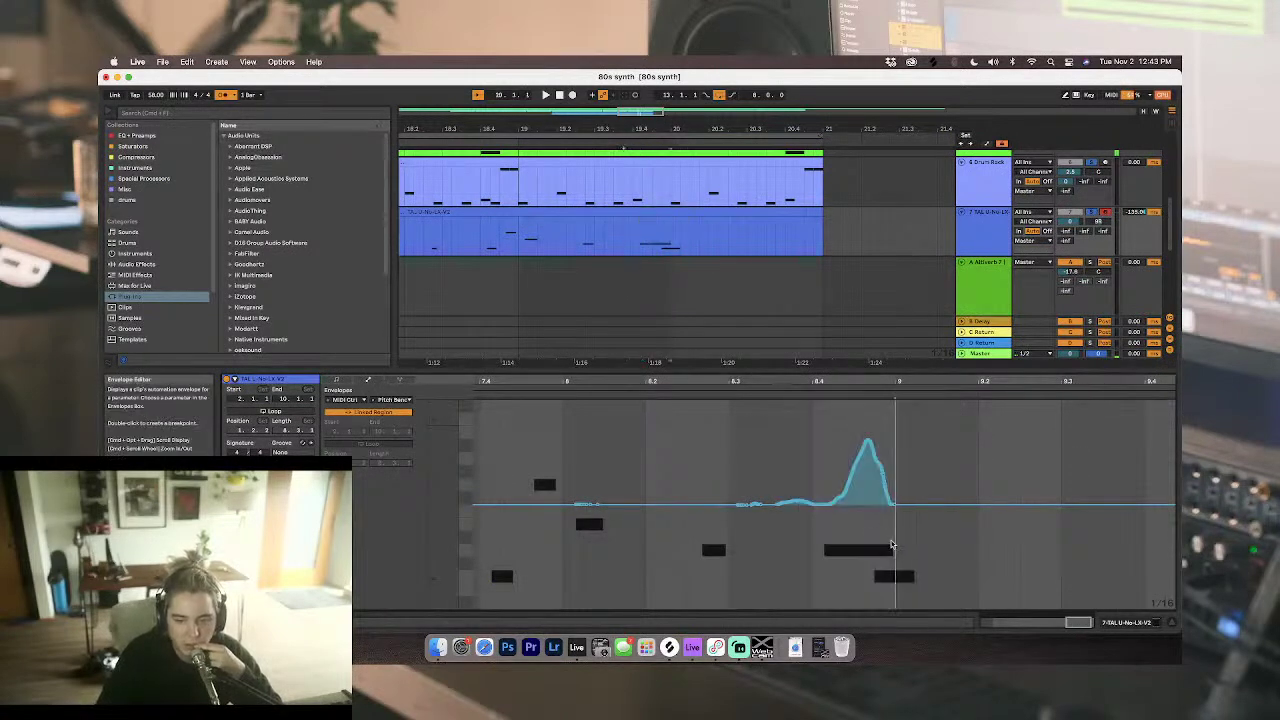
click(767, 392)
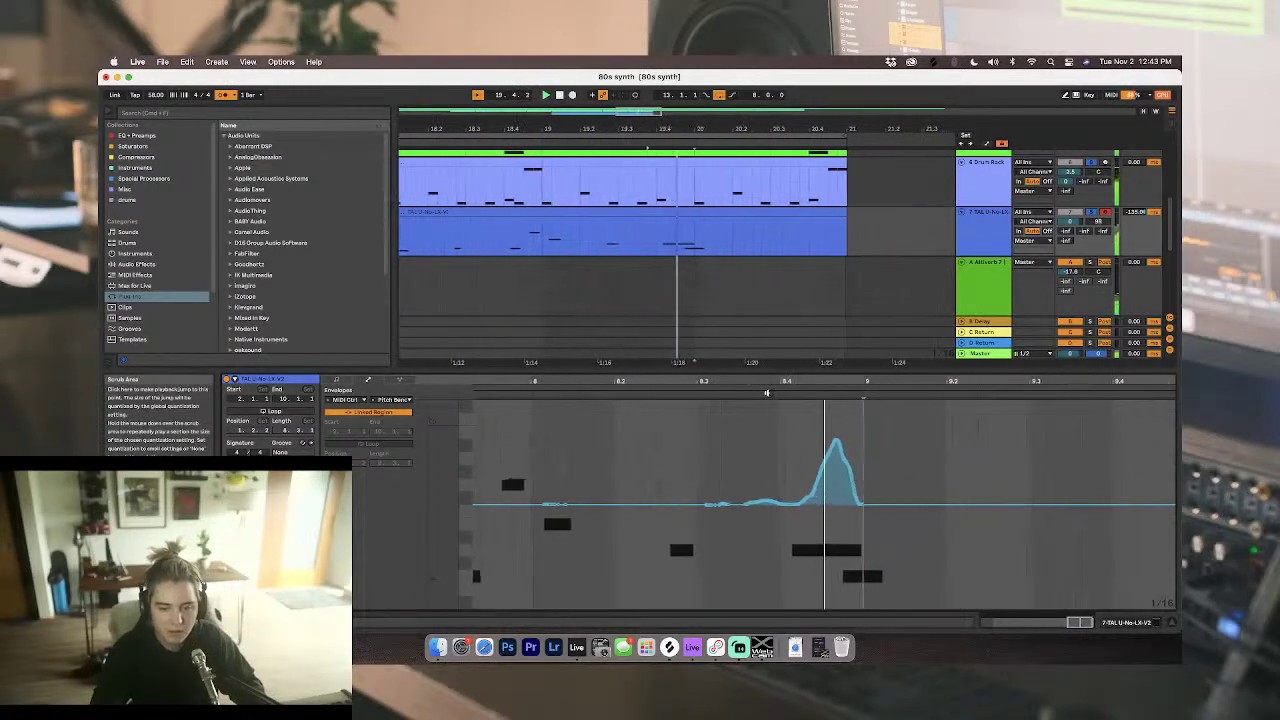
click(768, 393)
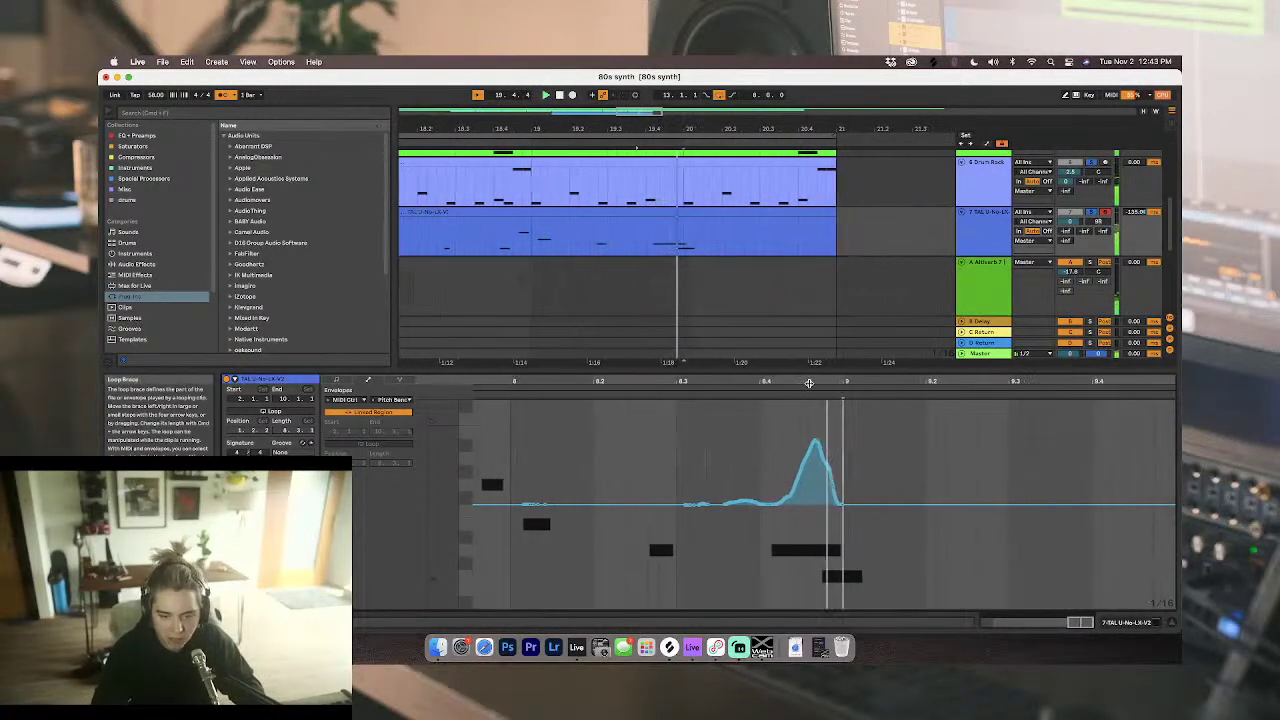
drag(866, 479, 739, 495)
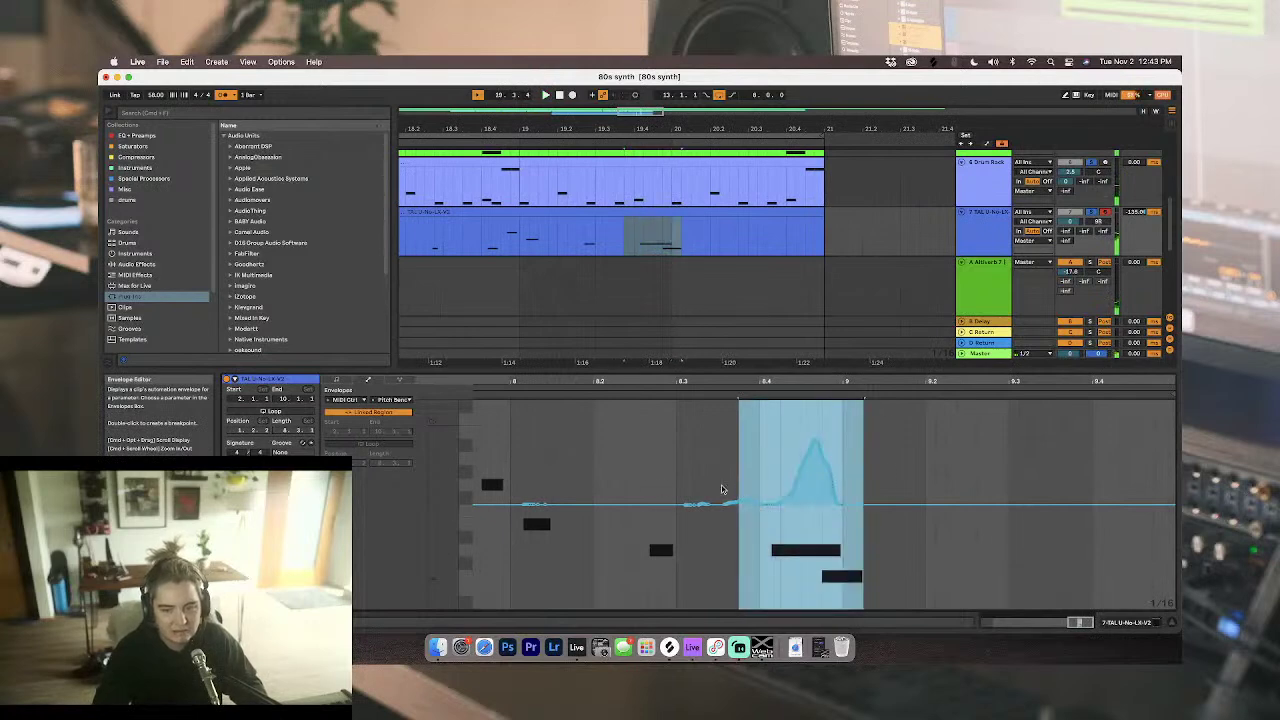
Step: Return to the clip's notes, move the last note later so it starts at bar 9 of the clip, and replay the ending
click(336, 380)
click(786, 543)
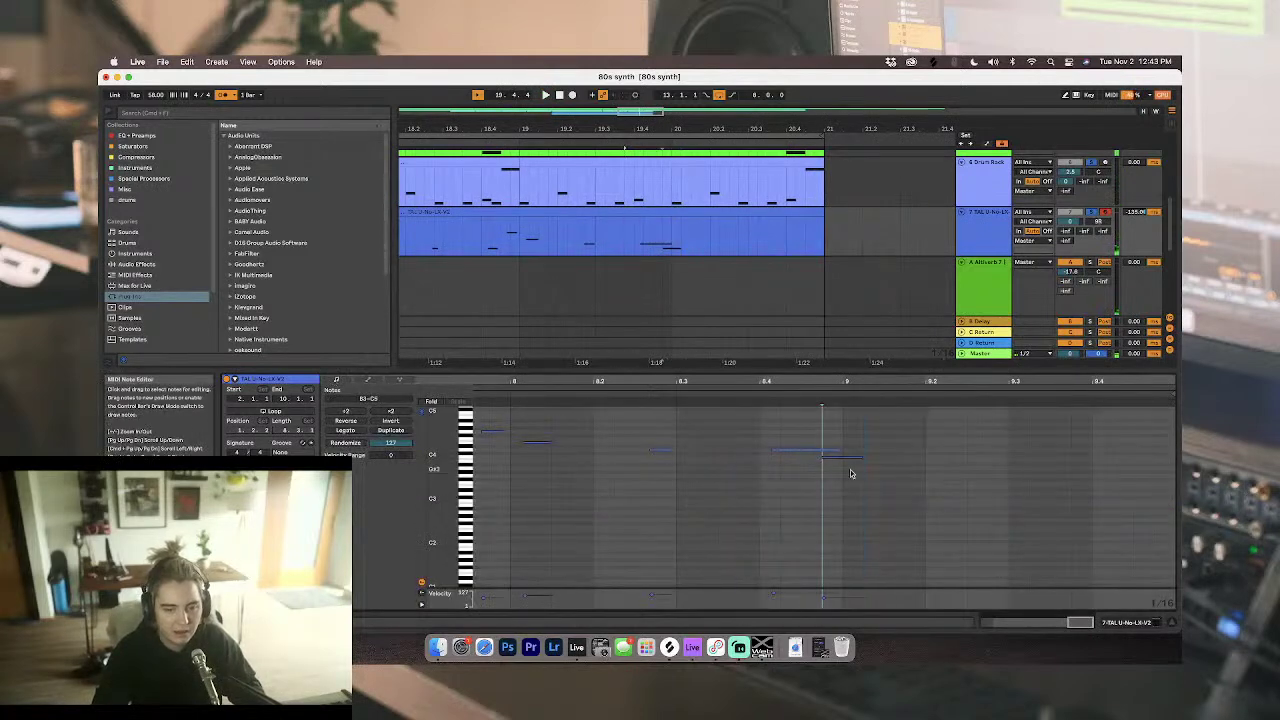
drag(837, 457, 859, 460)
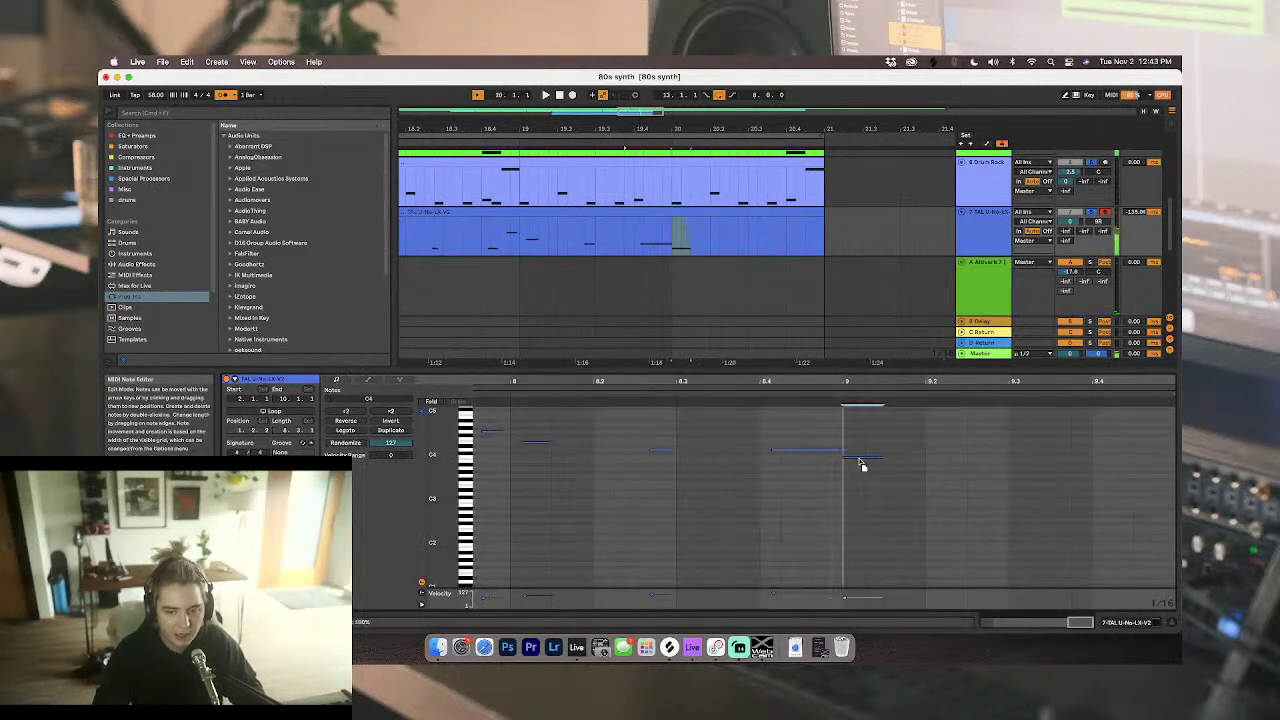
click(713, 392)
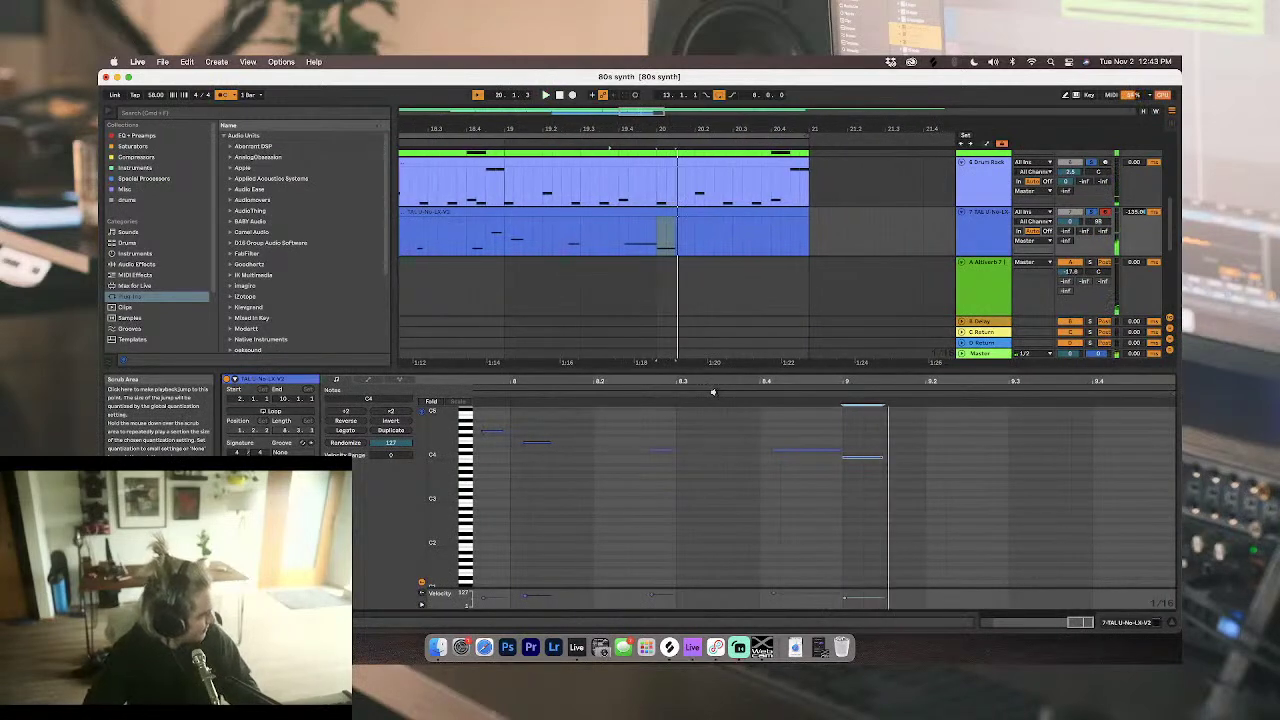
Step: Play the last notes of the synth clip again to check their timing
click(782, 411)
click(761, 423)
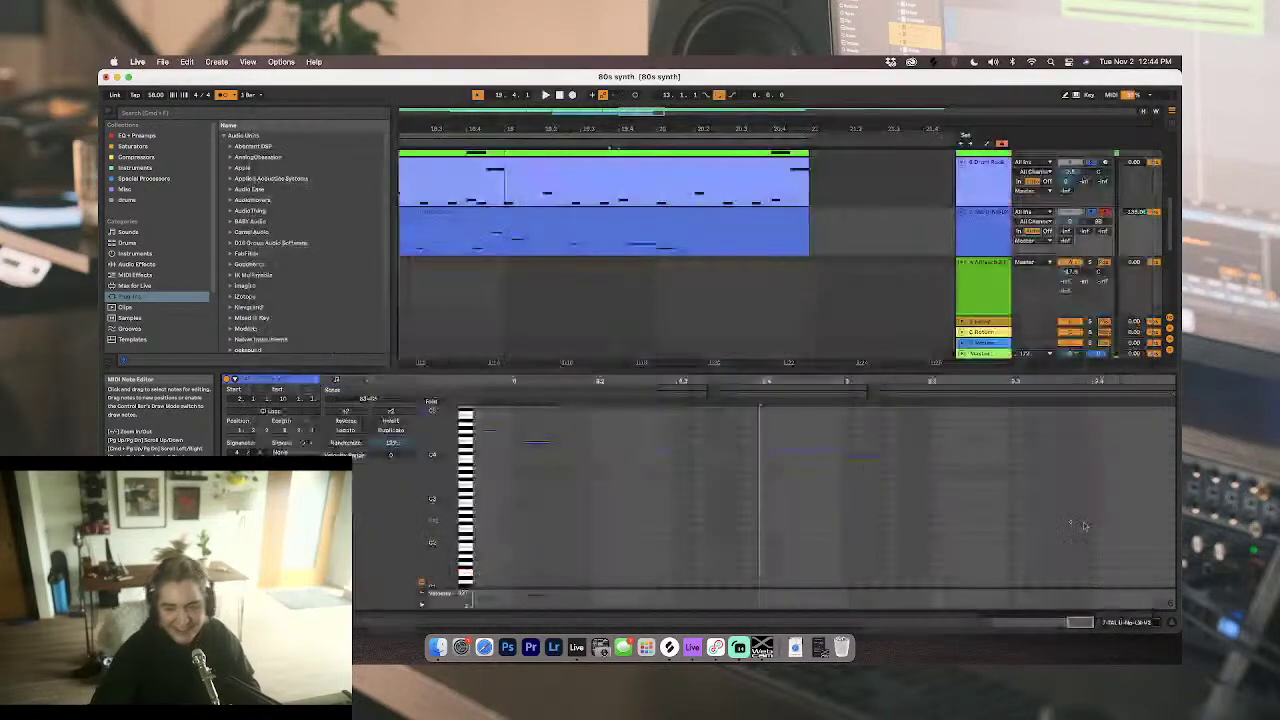
click(657, 484)
click(749, 390)
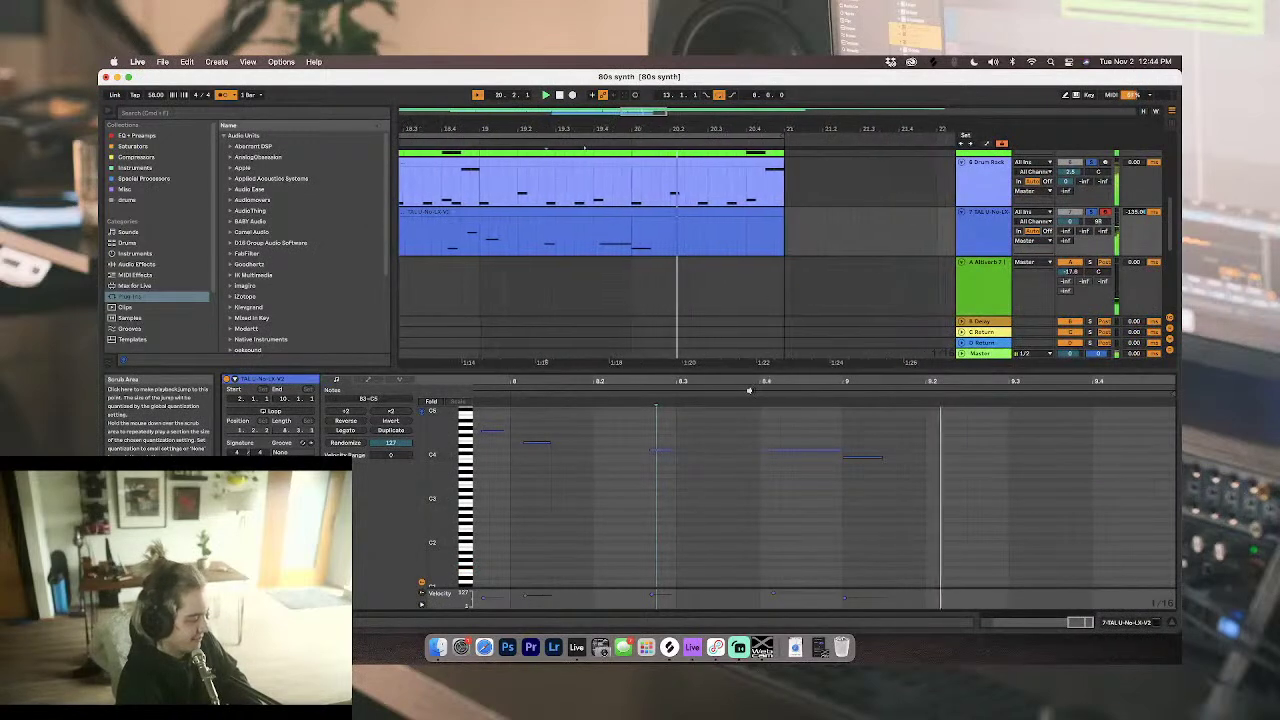
click(676, 396)
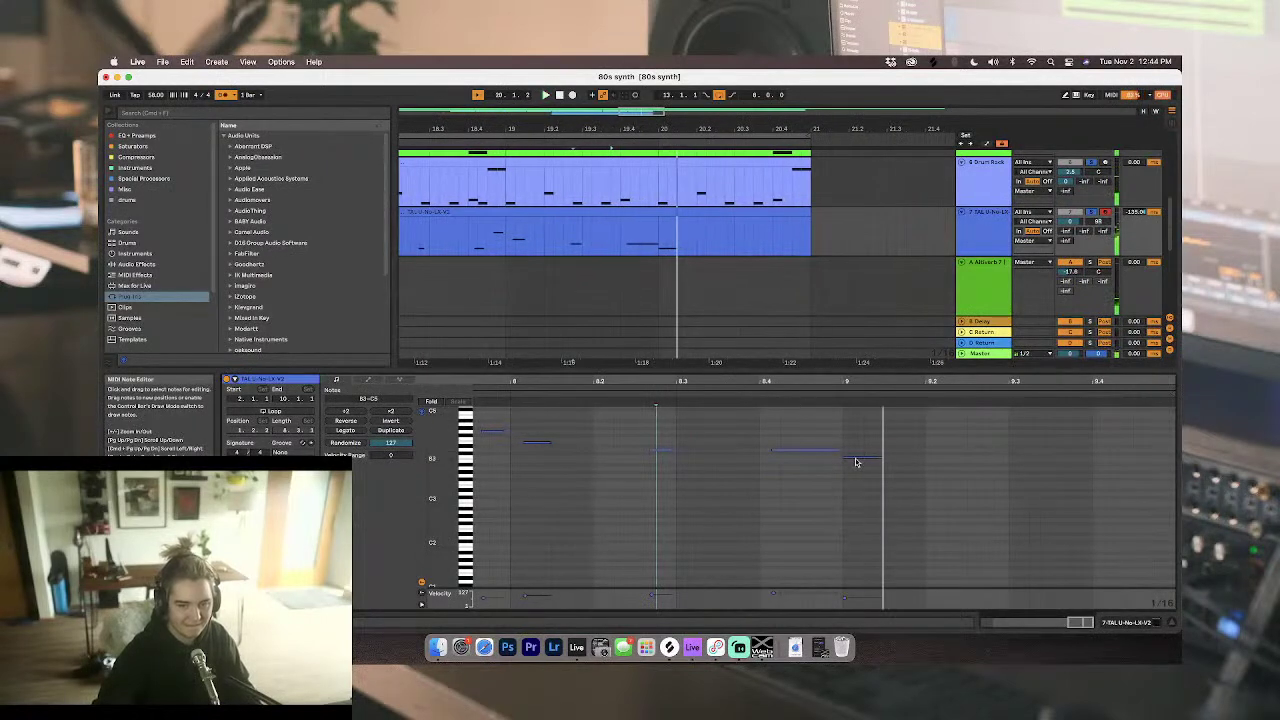
Step: Play the arrangement from bar 13 to hear the whole synth clip with the other parts
click(857, 462)
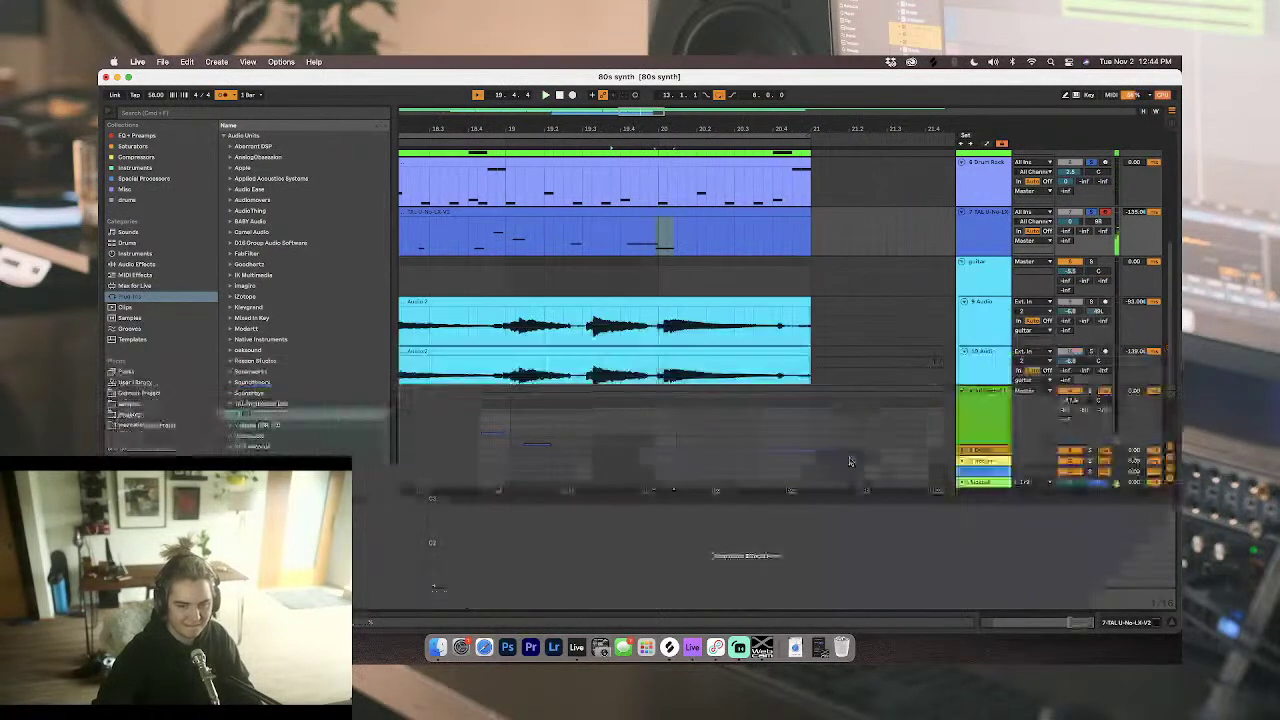
scroll(644, 336, down, 5)
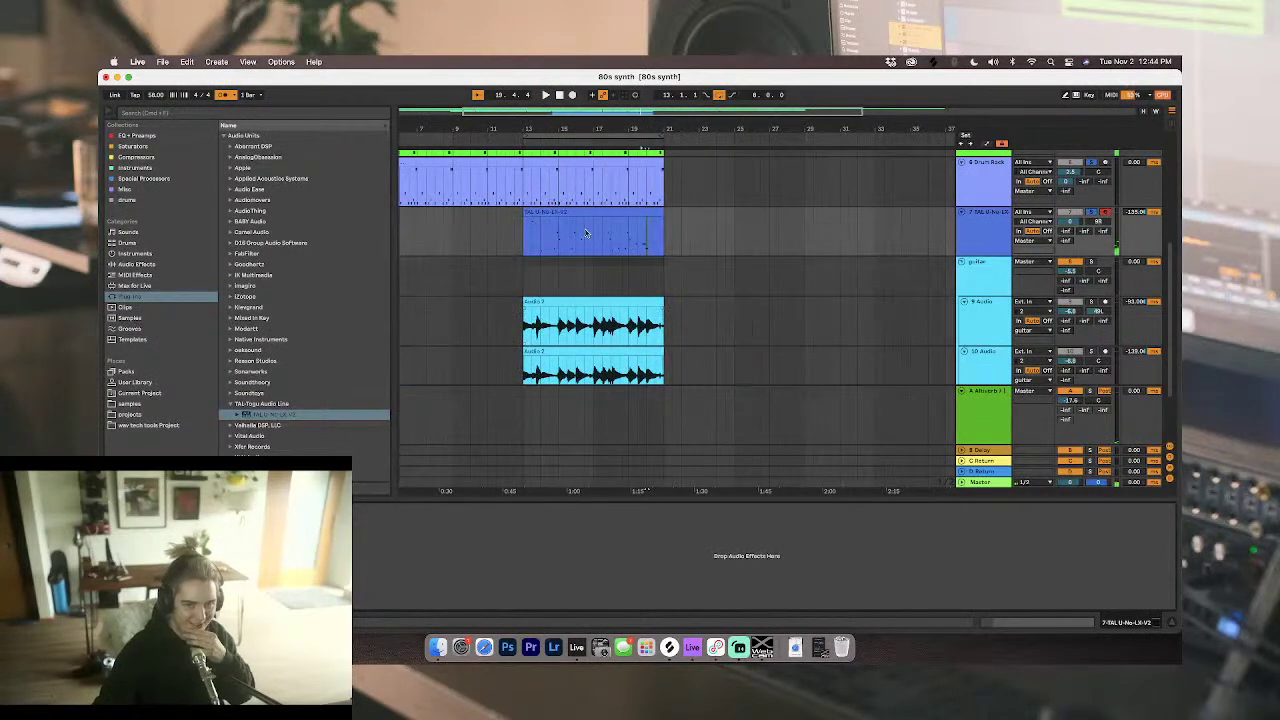
click(565, 207)
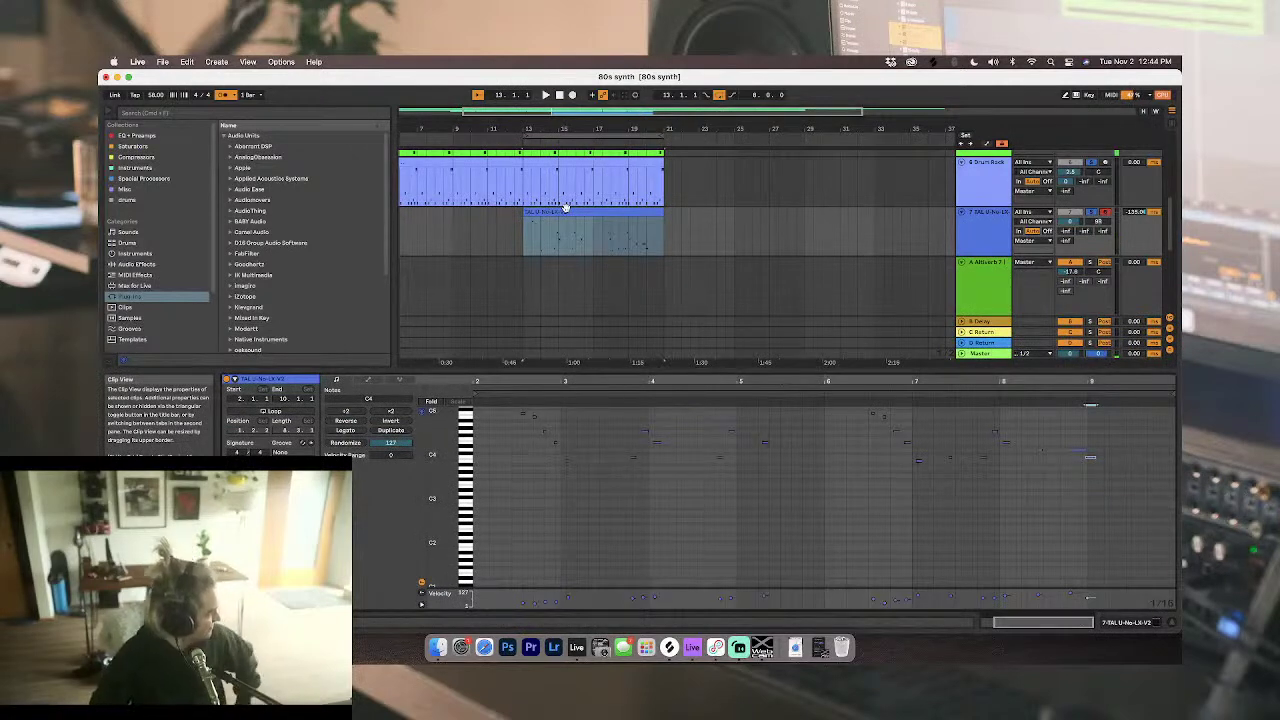
key(space)
click(624, 236)
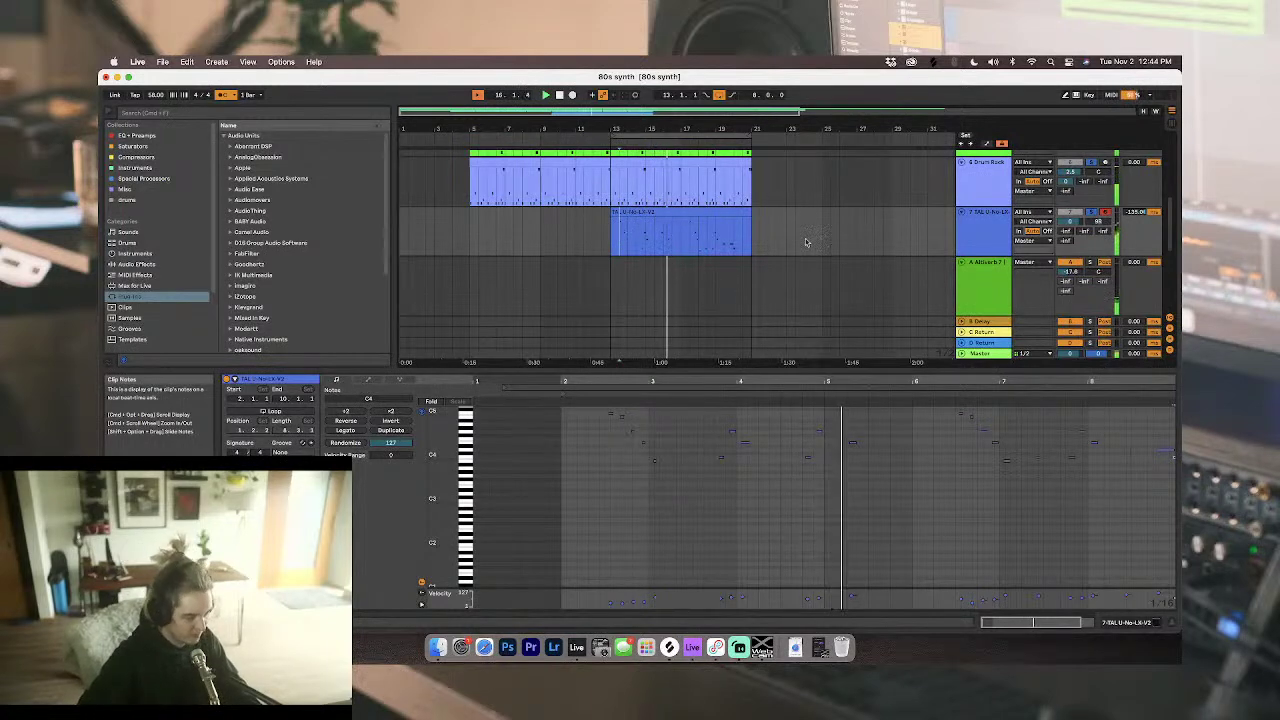
Step: Add BABY Audio's Magic Switch to the TAL-U-No-LX track's device chain
double_click(979, 226)
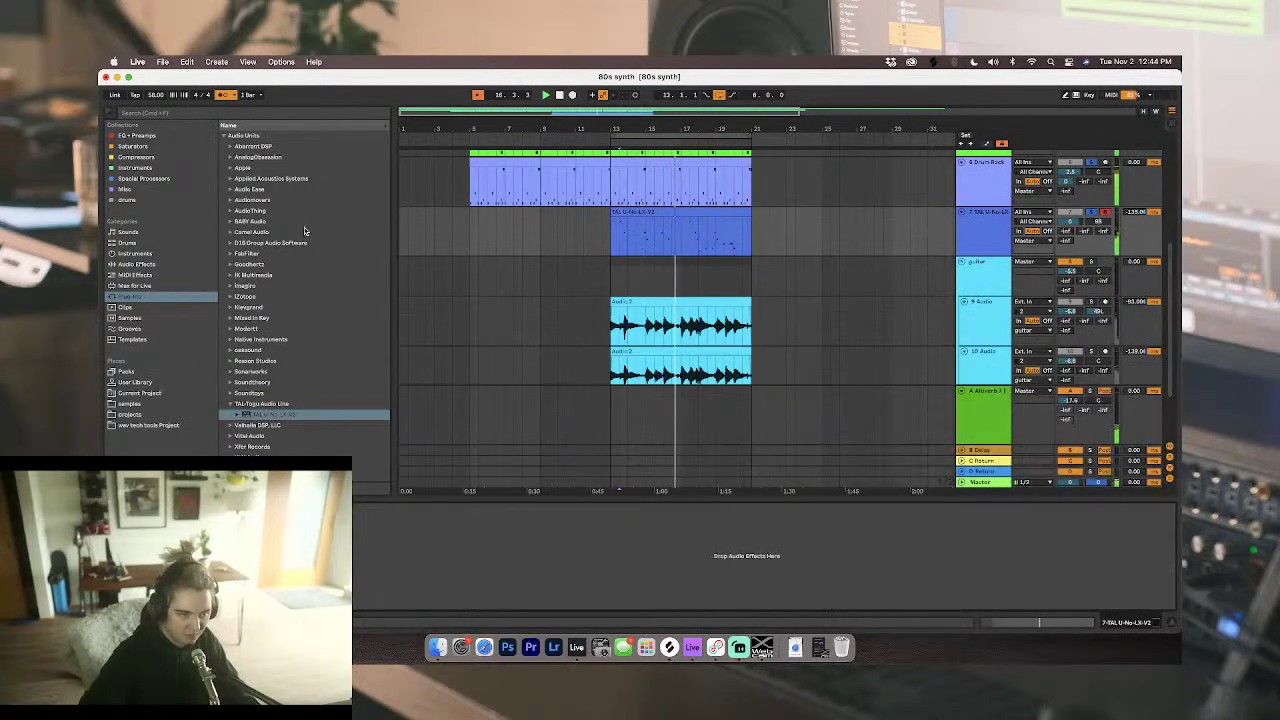
click(231, 234)
click(231, 234)
click(231, 223)
drag(275, 232, 742, 247)
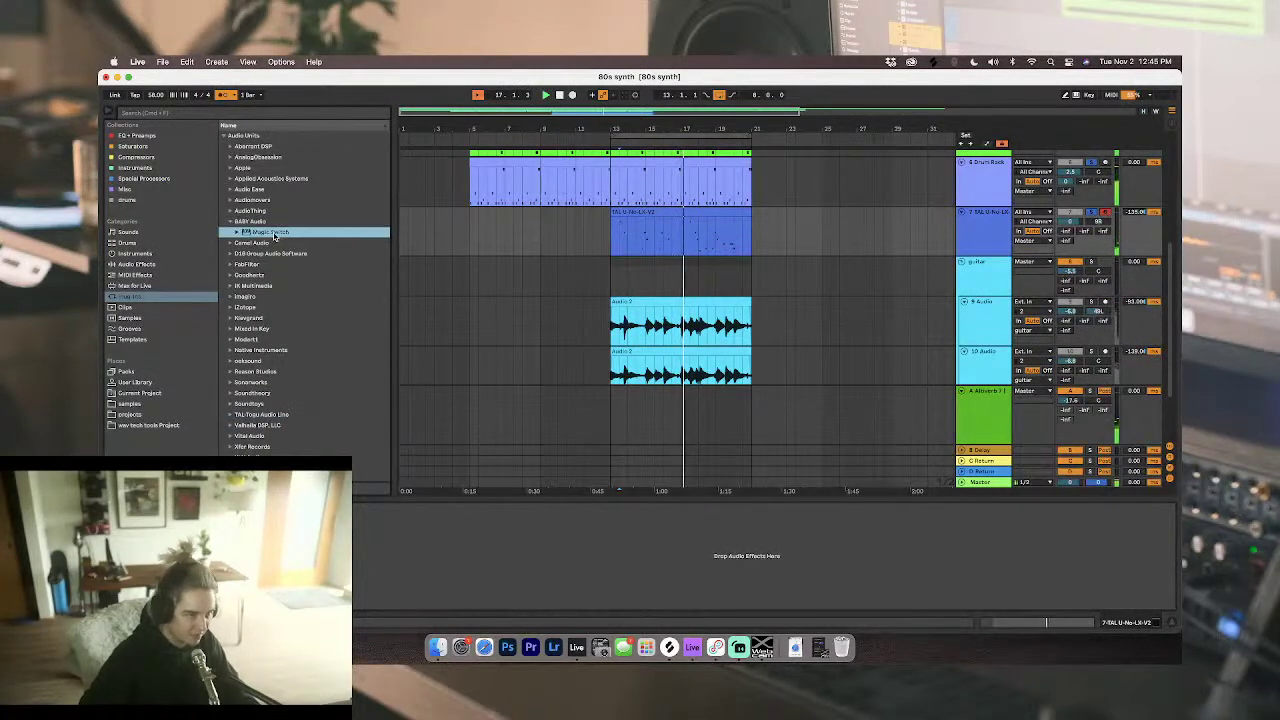
key(Return)
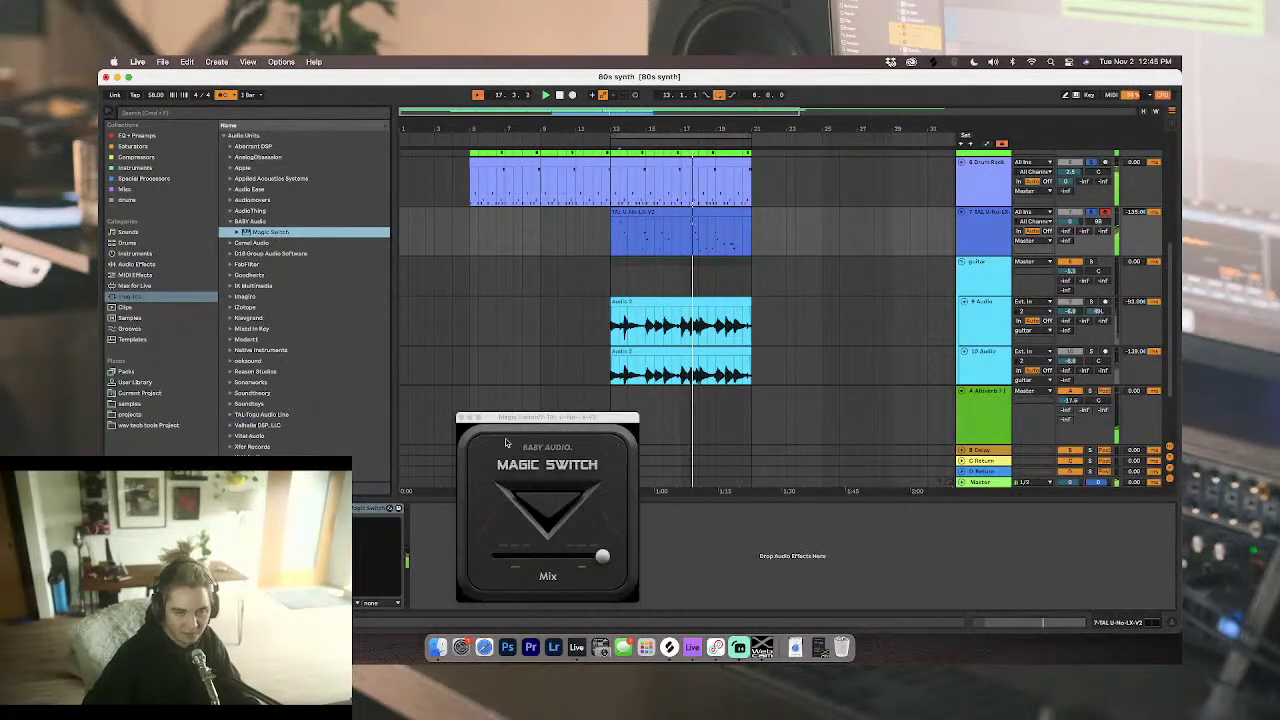
Step: Switch the Magic Switch effect on, lower its mix to about a quarter, and close its window
click(558, 517)
drag(601, 556, 521, 556)
click(461, 418)
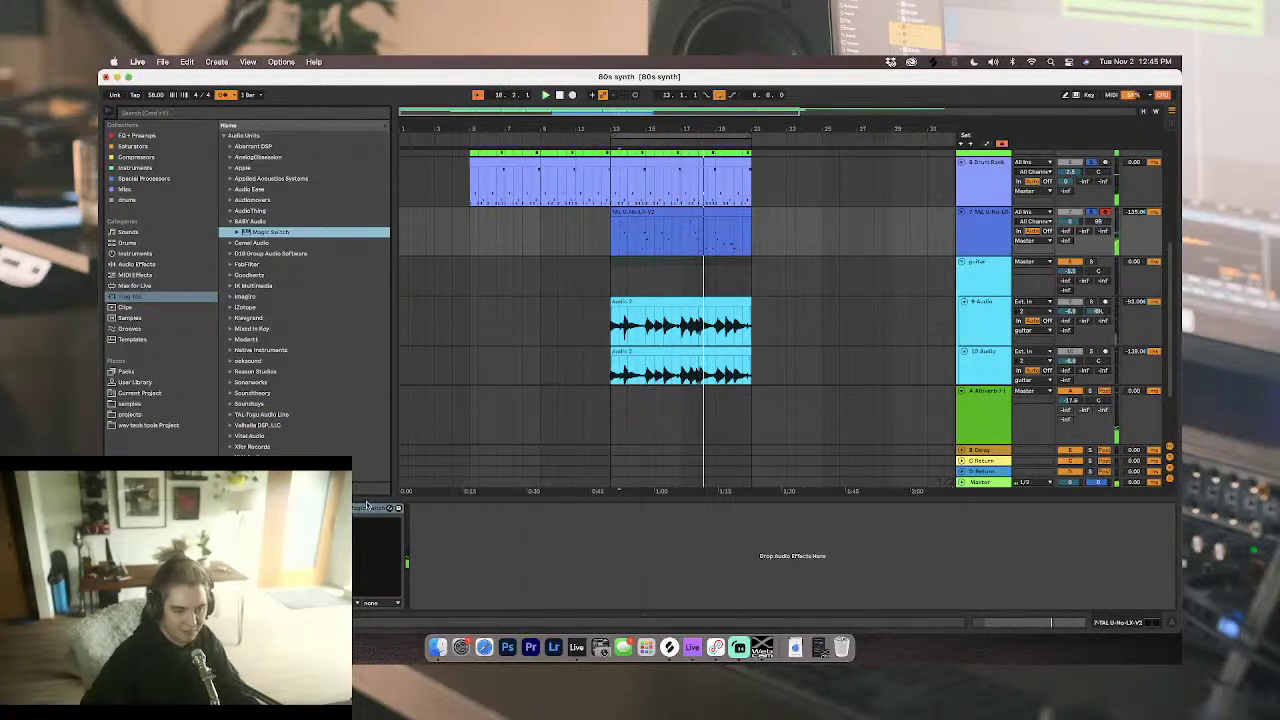
Step: Move the Magic Switch from the synth track to the end of the guitar group's chain and play the group soloed
click(367, 507)
click(663, 278)
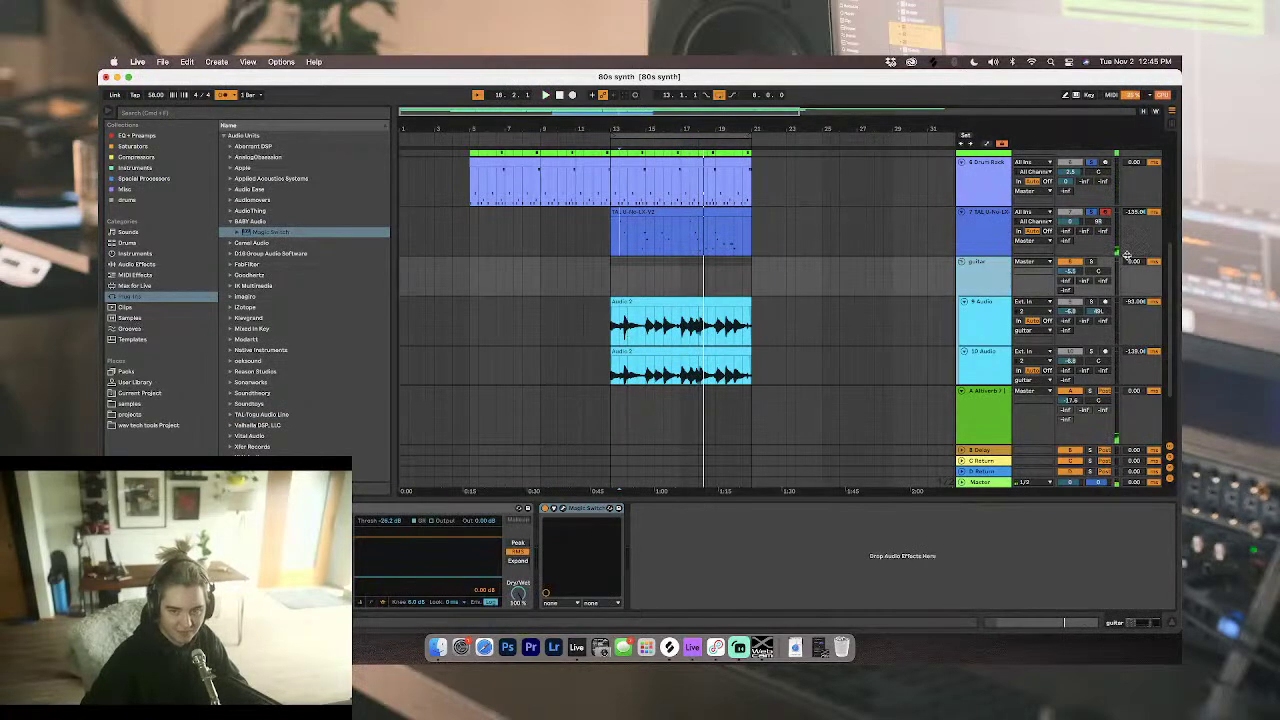
key(space)
click(585, 508)
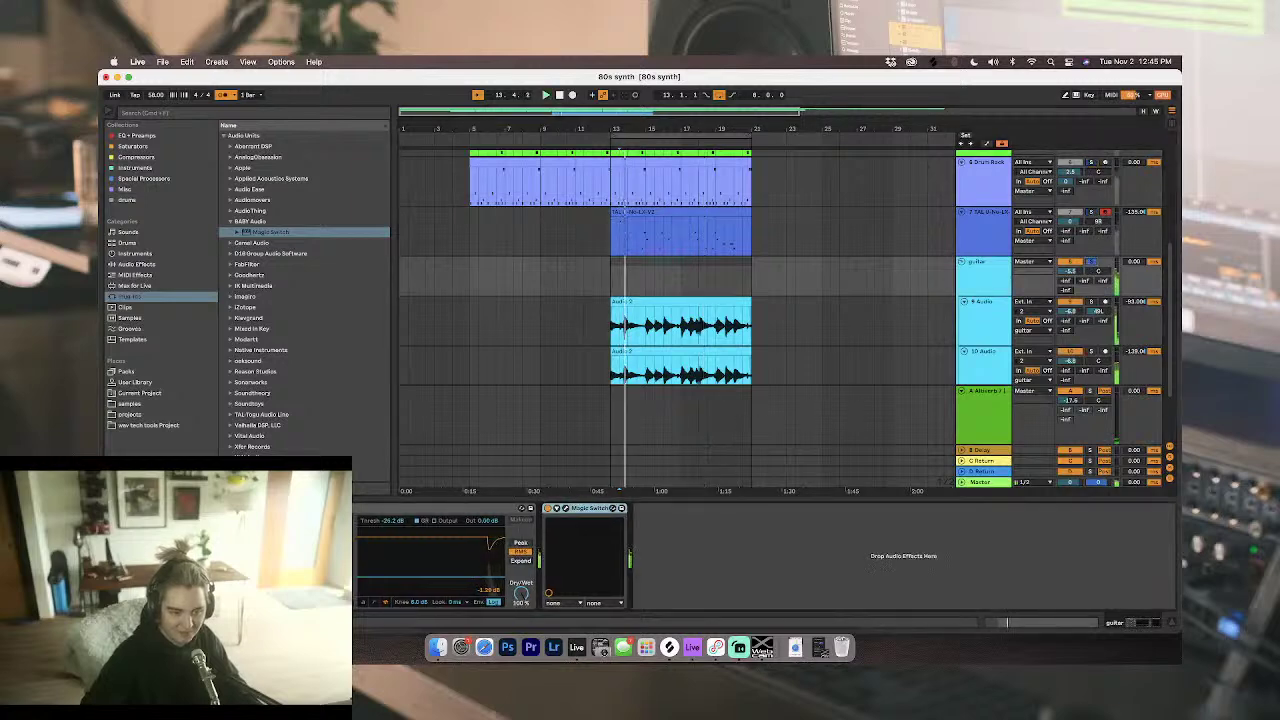
key(Delete)
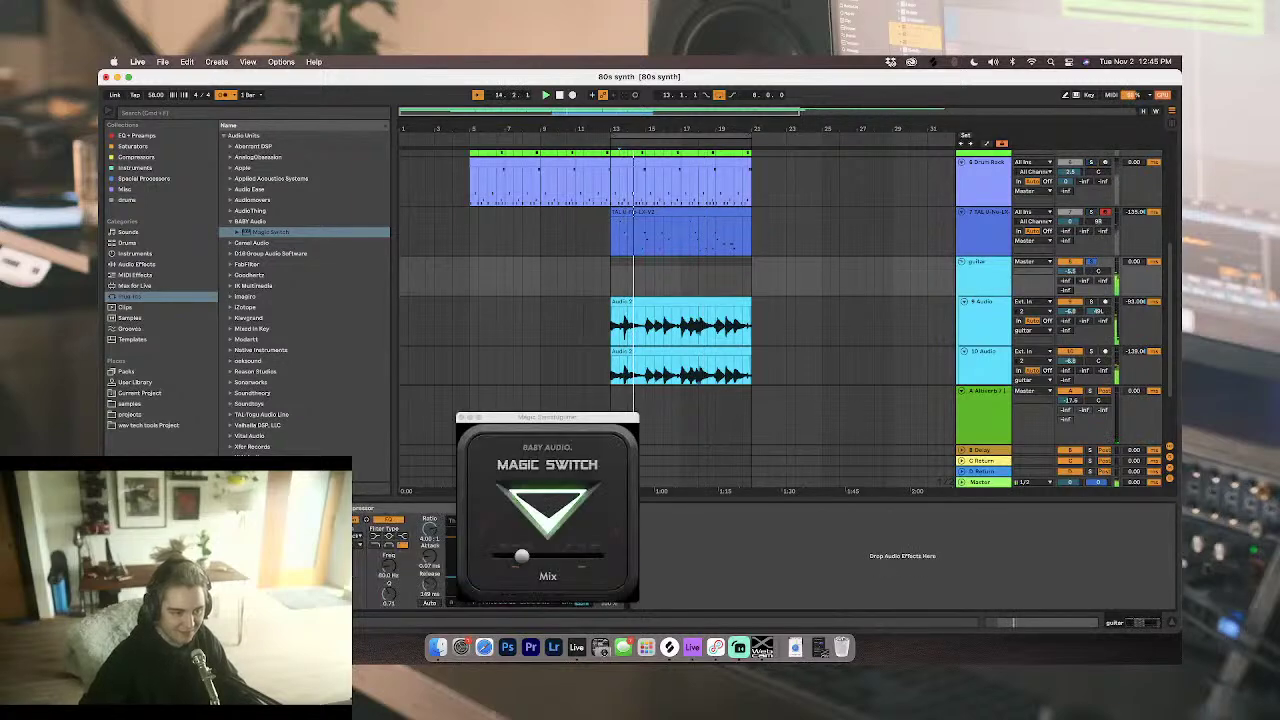
Step: Set the mix of the guitar group's Magic Switch to about the middle
drag(521, 556, 767, 559)
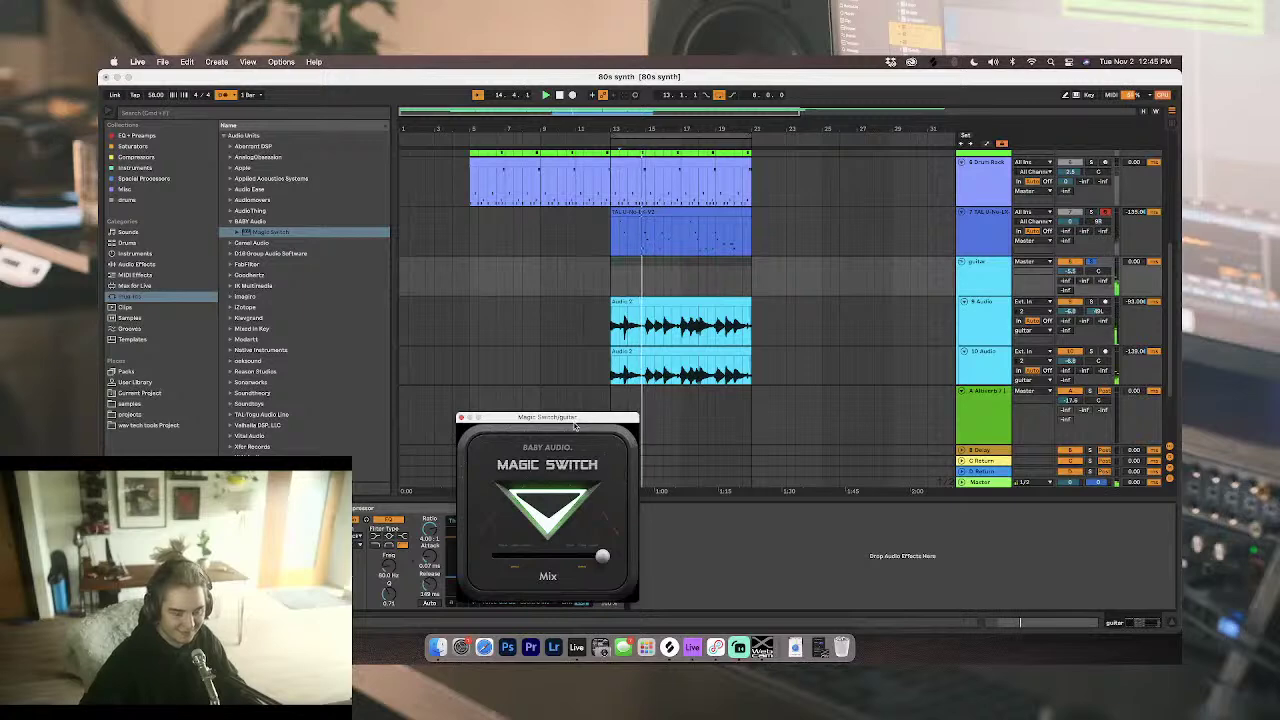
drag(572, 419, 514, 307)
drag(544, 443, 490, 443)
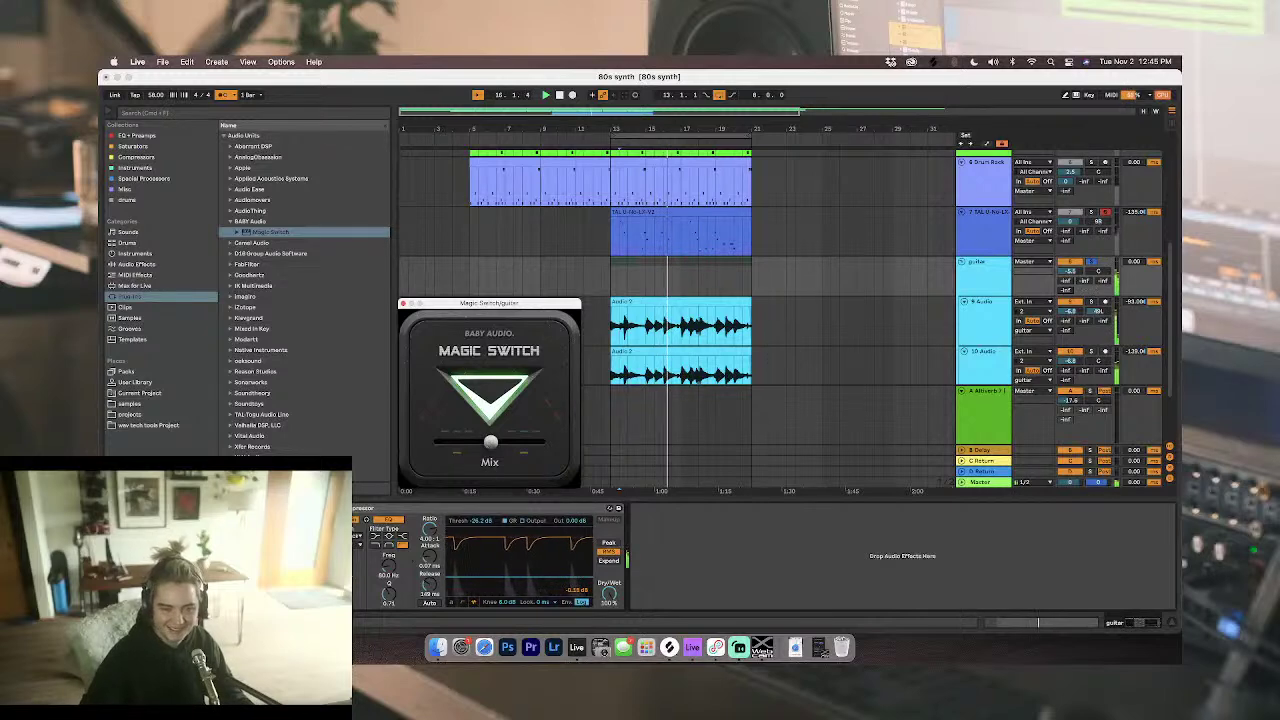
Step: Move the Magic Switch from the guitar group to the 9 Audio track, directly before the Pro-C compressor
scroll(678, 320, right, 1)
key(Delete)
click(984, 303)
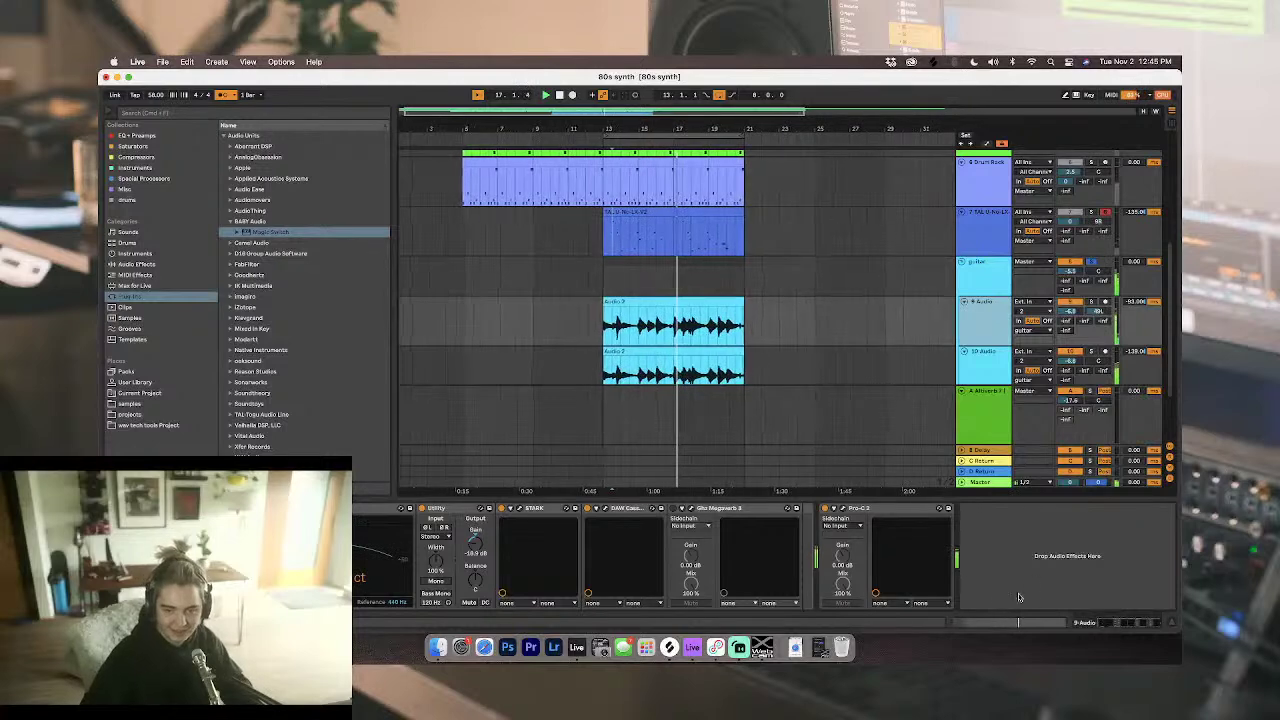
click(1046, 578)
key(super+v)
drag(1000, 510, 841, 527)
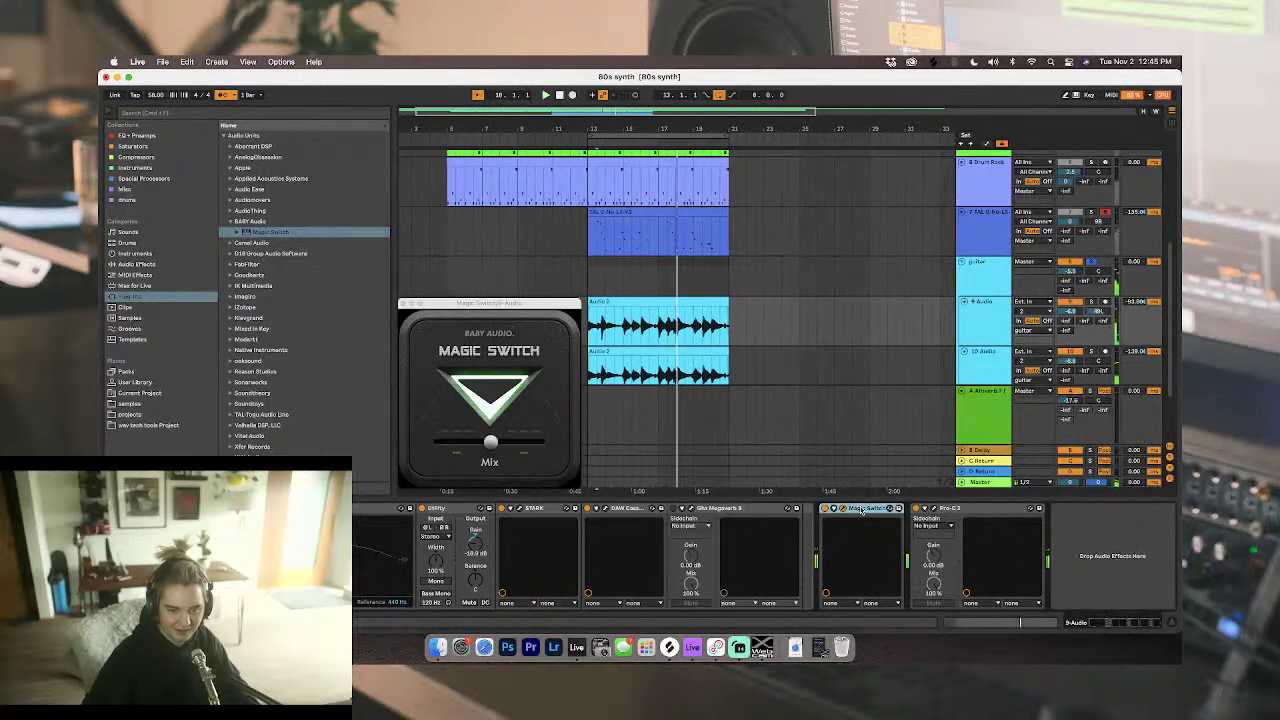
Step: Paste the Magic Switch onto the 10 Audio track before its Pro-C compressor, close its window, and play from bar 13
click(988, 365)
click(996, 534)
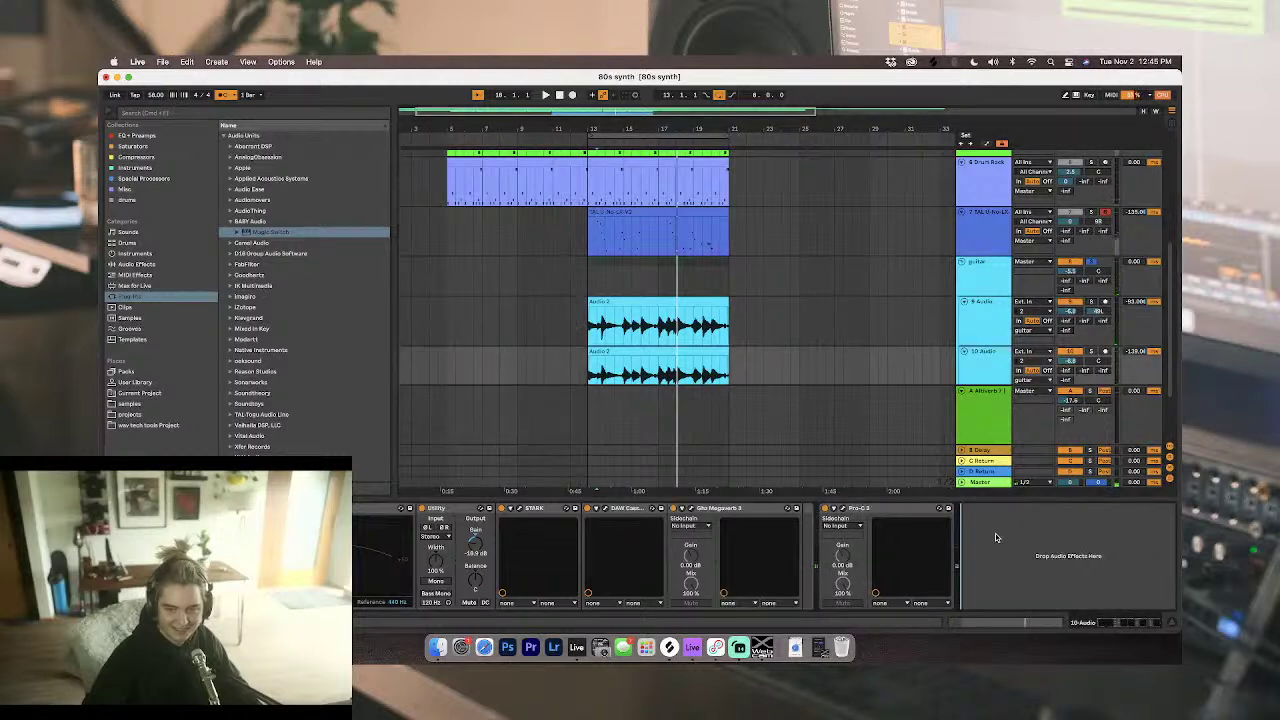
key(super+v)
drag(1012, 510, 815, 518)
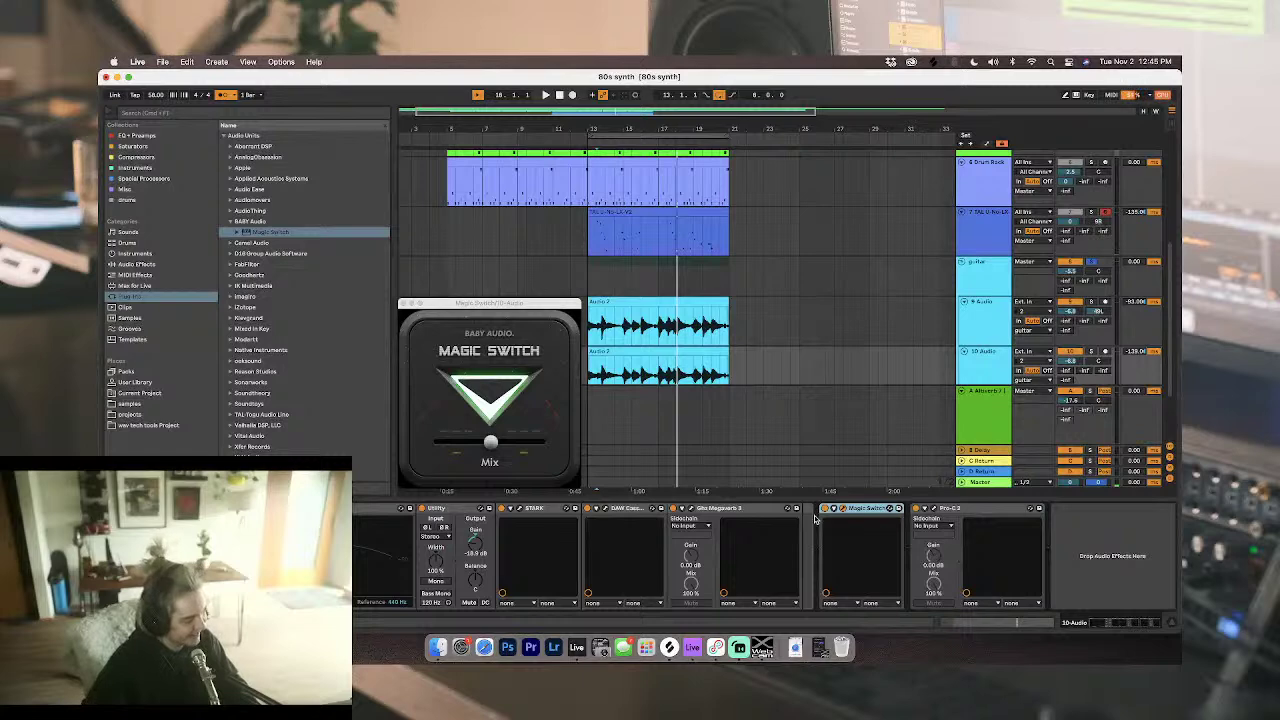
key(space)
click(404, 303)
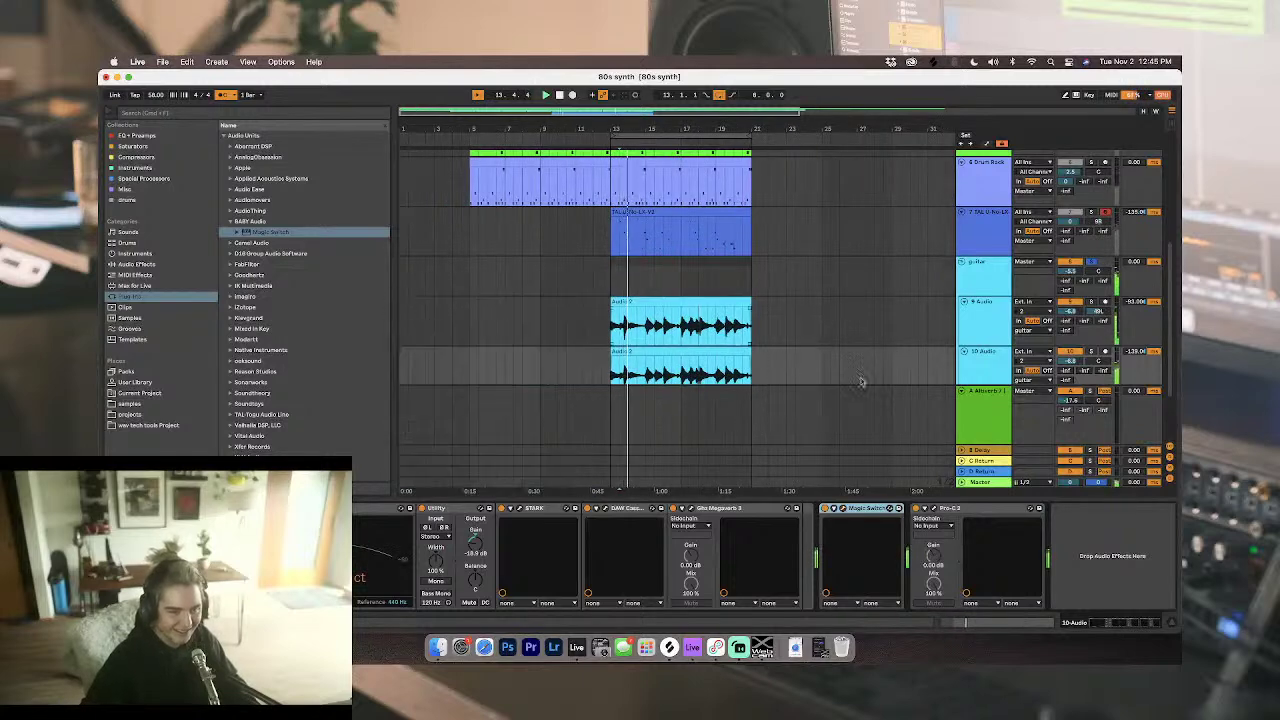
Step: Select the 9 Audio track below the guitar group and close its Magic Switch window
scroll(898, 337, down, 1)
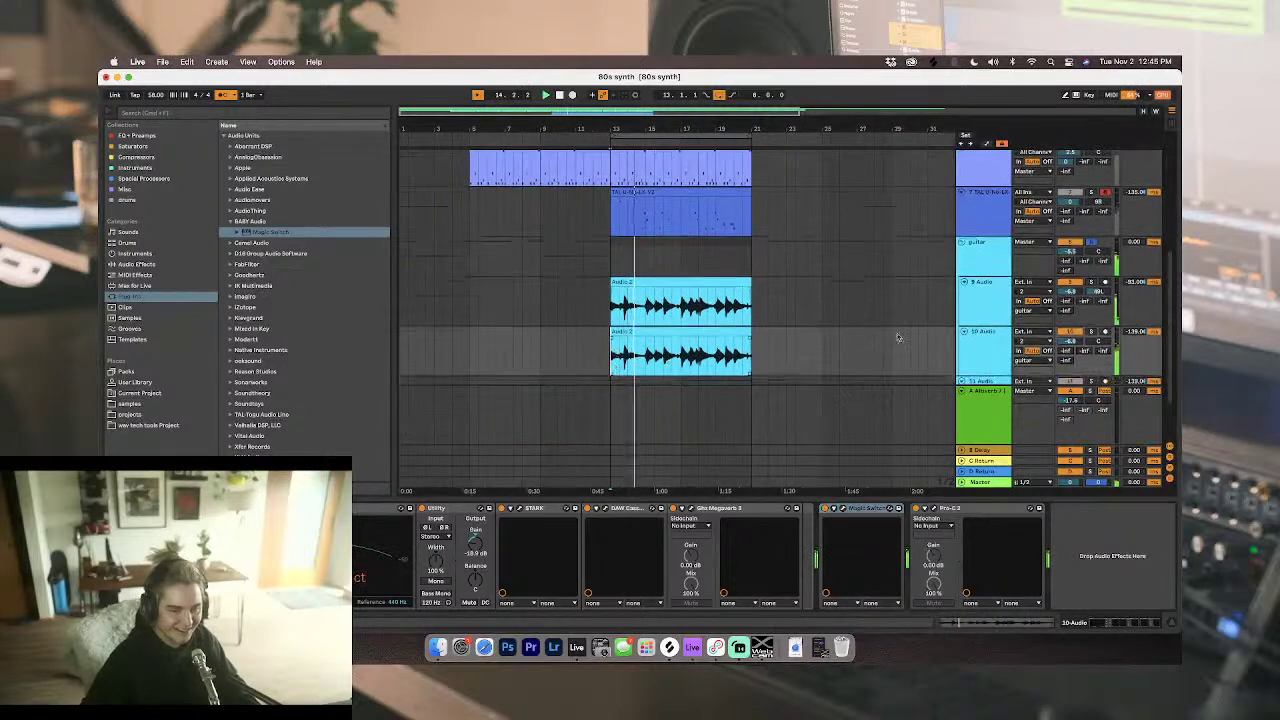
click(972, 250)
click(986, 289)
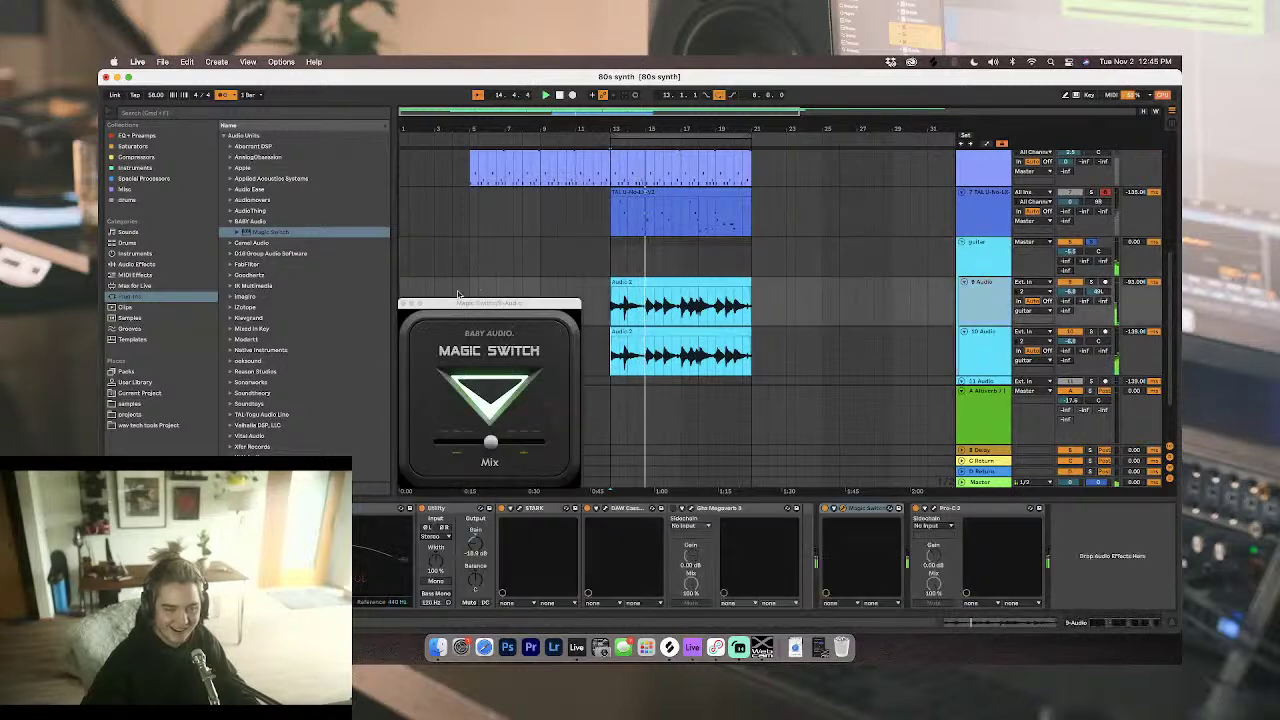
click(404, 303)
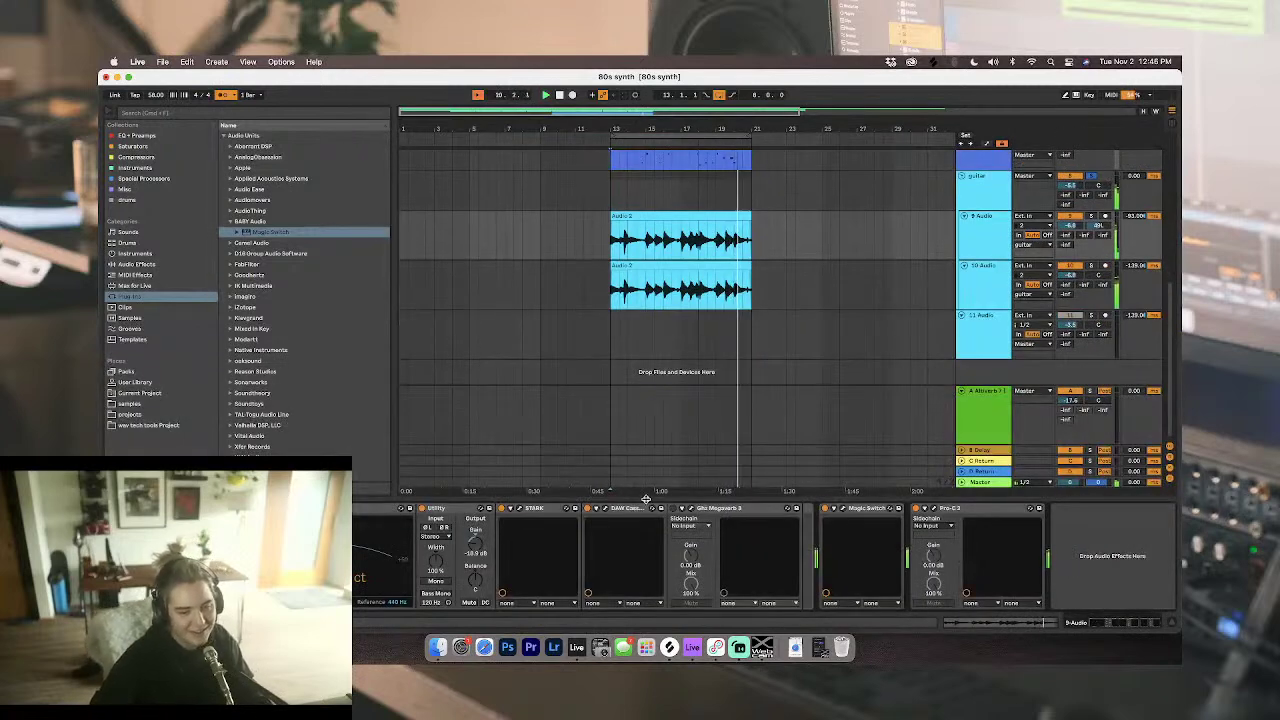
click(1172, 622)
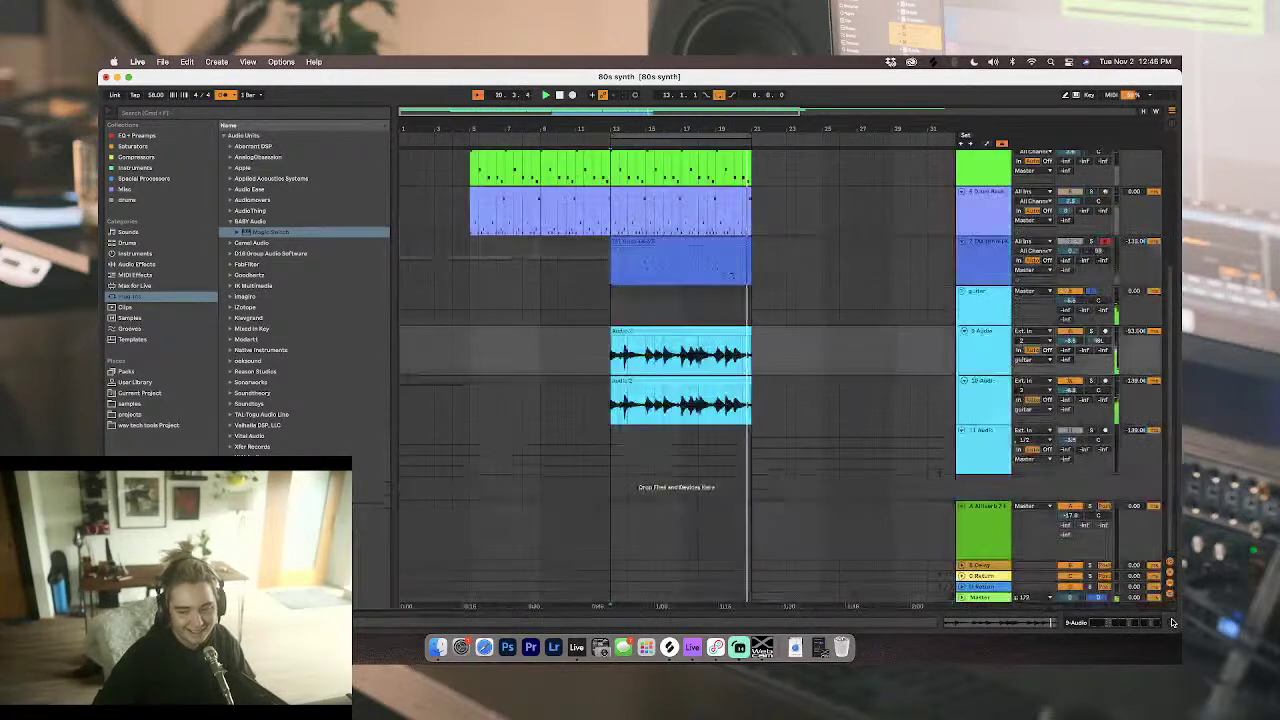
click(984, 295)
double_click(973, 344)
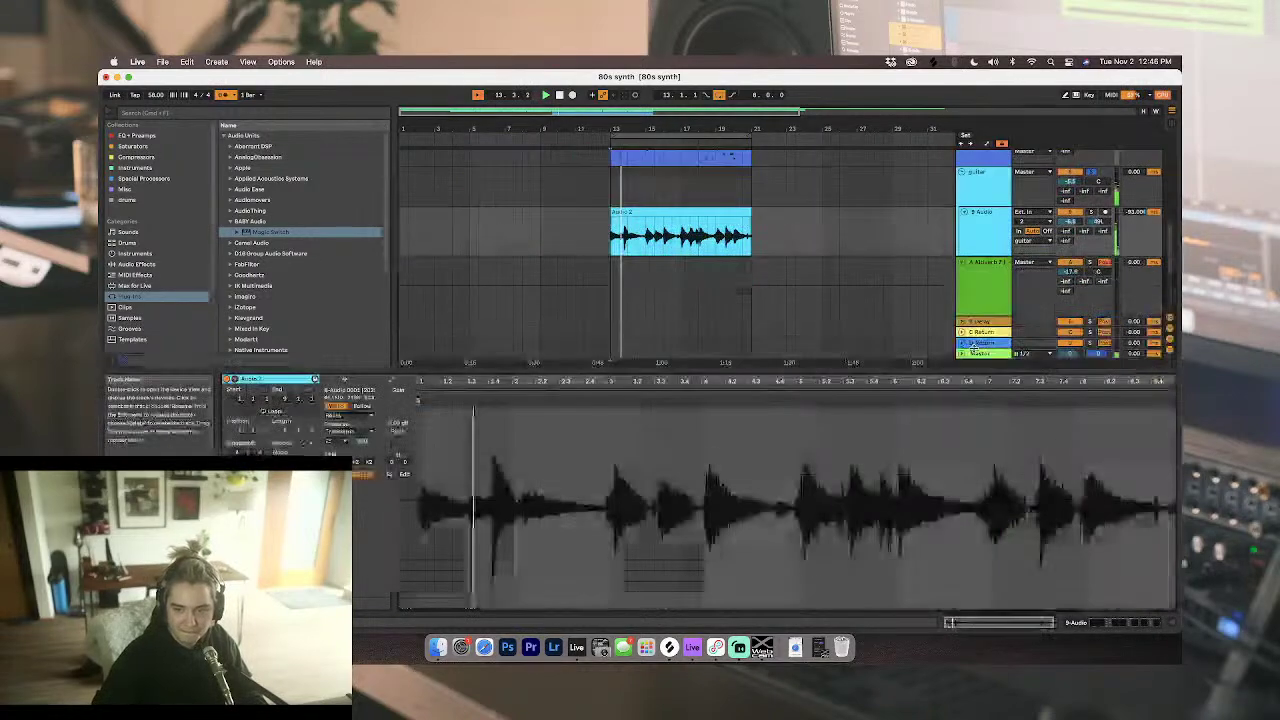
key(super+z)
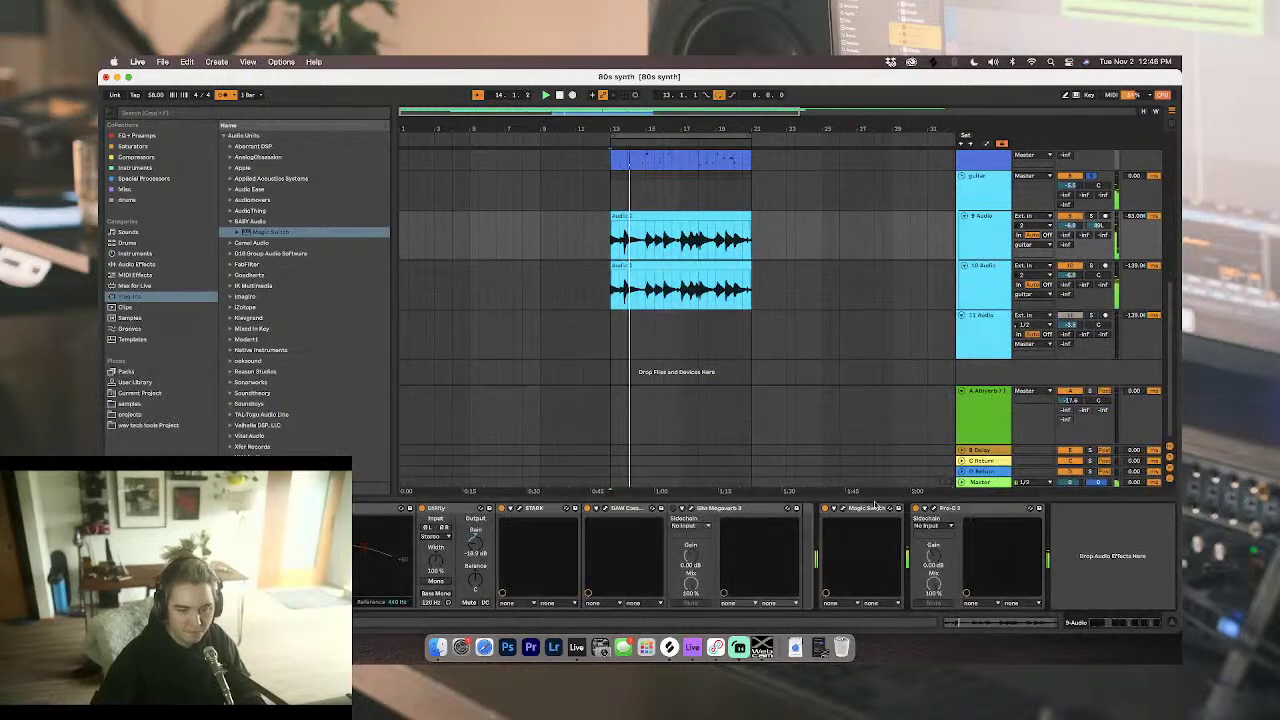
Step: Lower the Magic Switch mix to slightly below the middle on the 9 Audio and 10 Audio tracks and close the plug-in window
click(843, 508)
drag(491, 443, 468, 443)
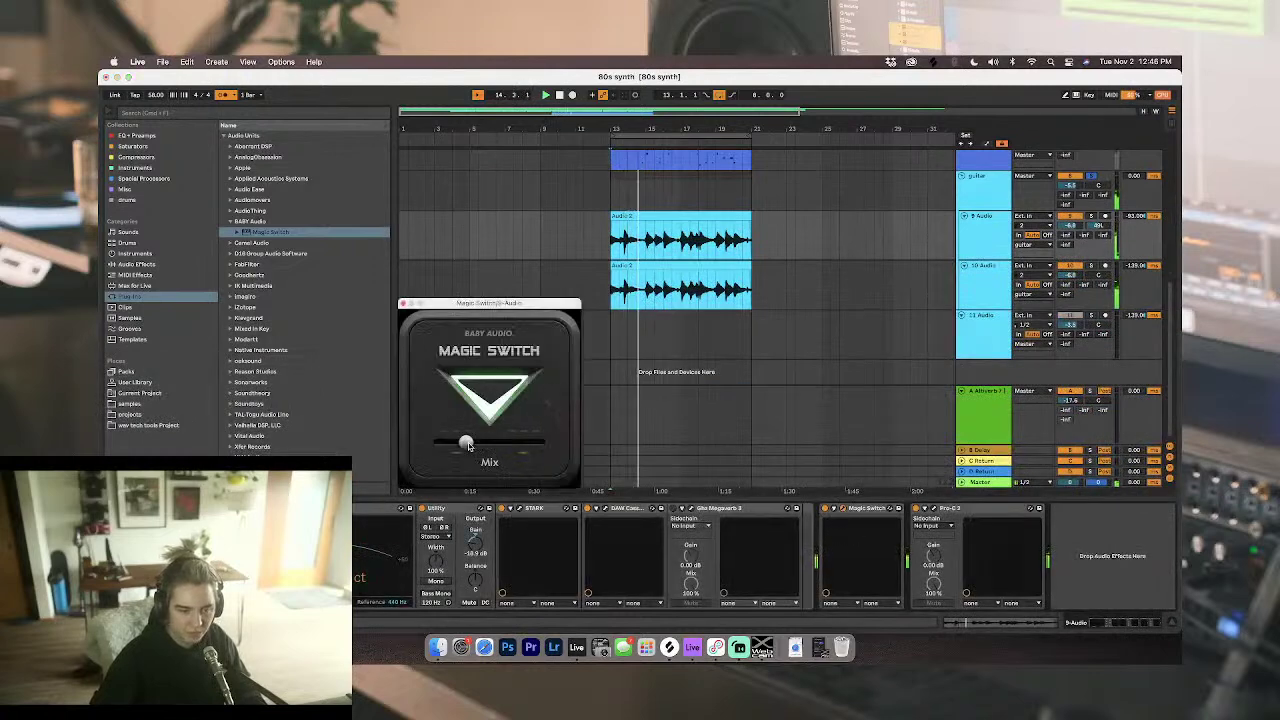
key(Down)
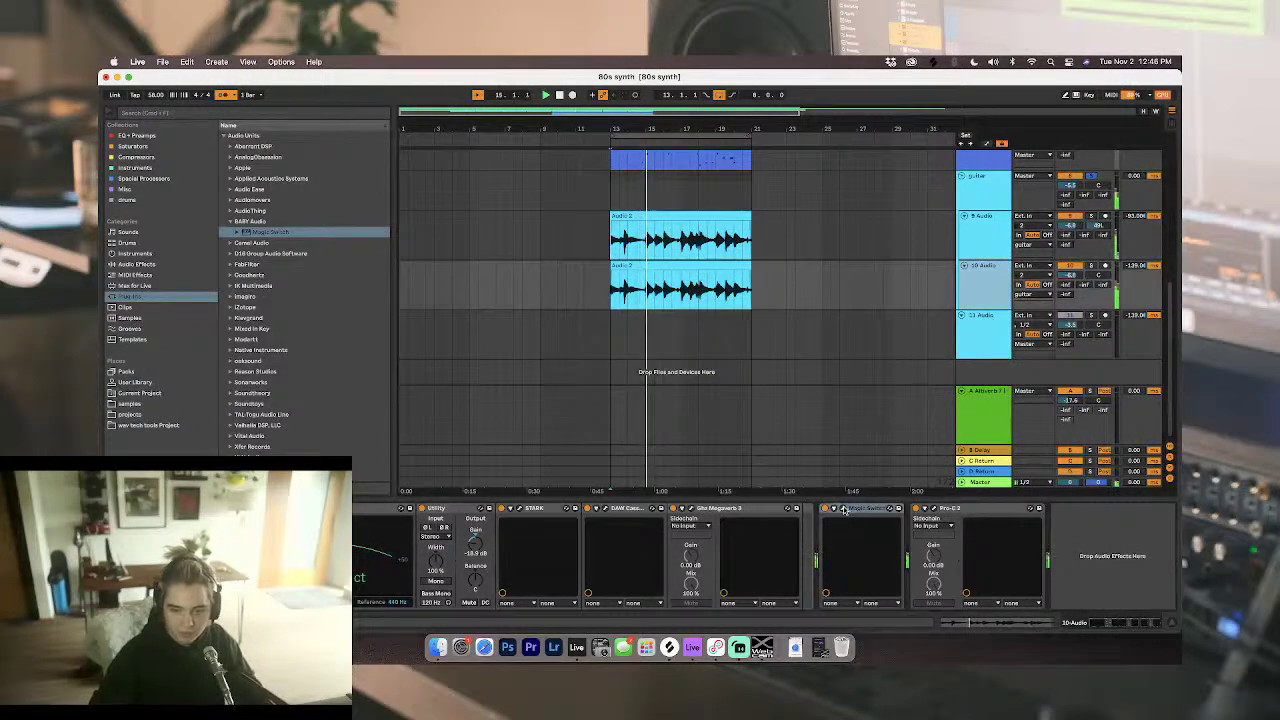
click(843, 509)
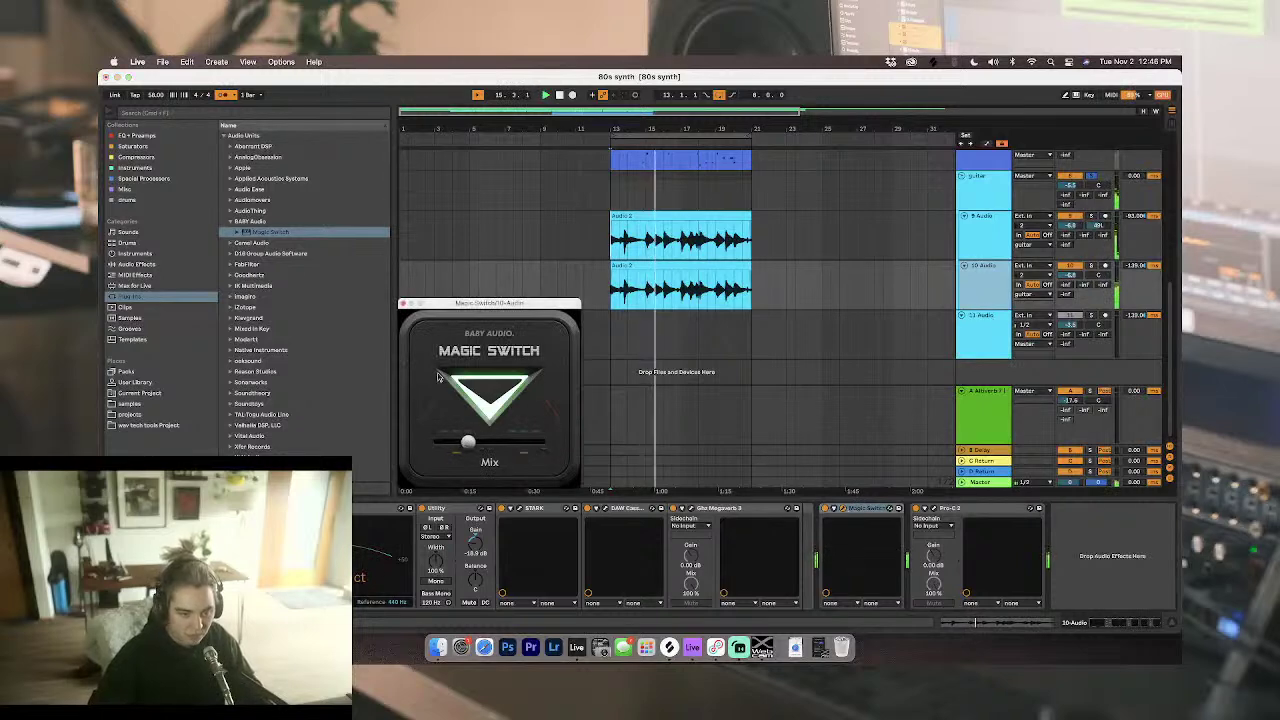
click(404, 302)
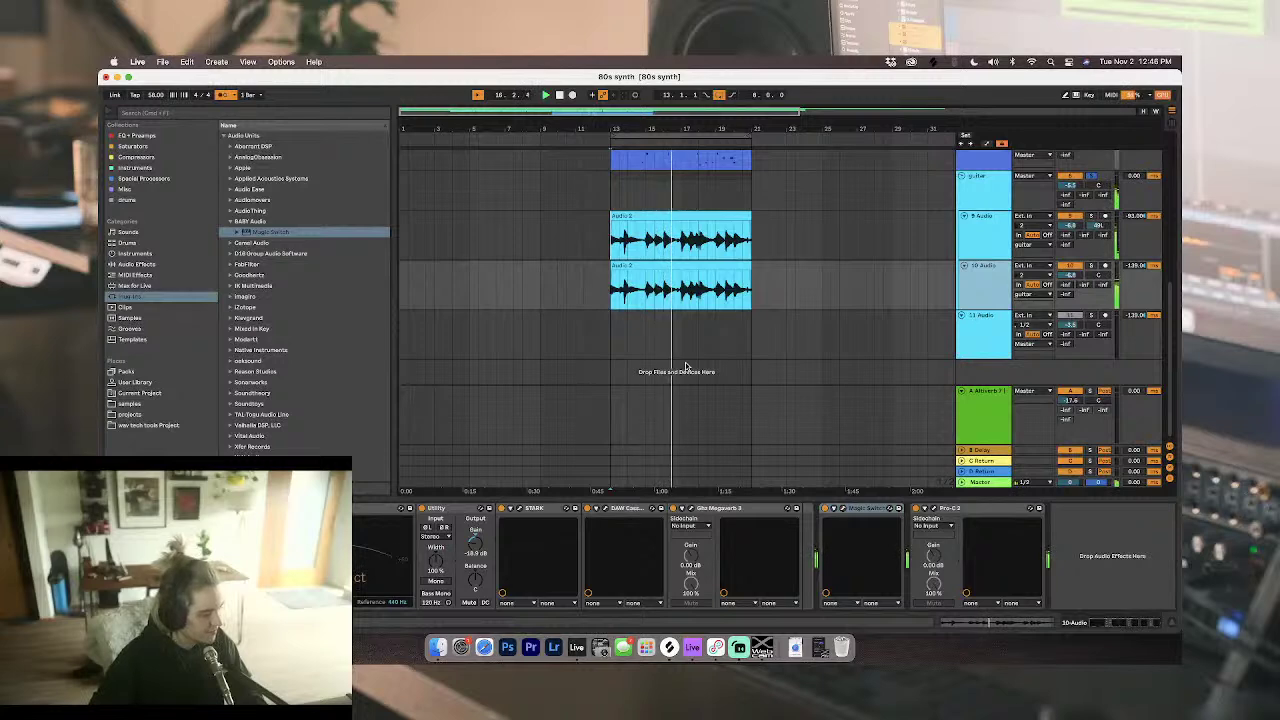
Step: Play the full mix from bar 13 with the guitar group unsoloed, and solo the group again to compare
key(space)
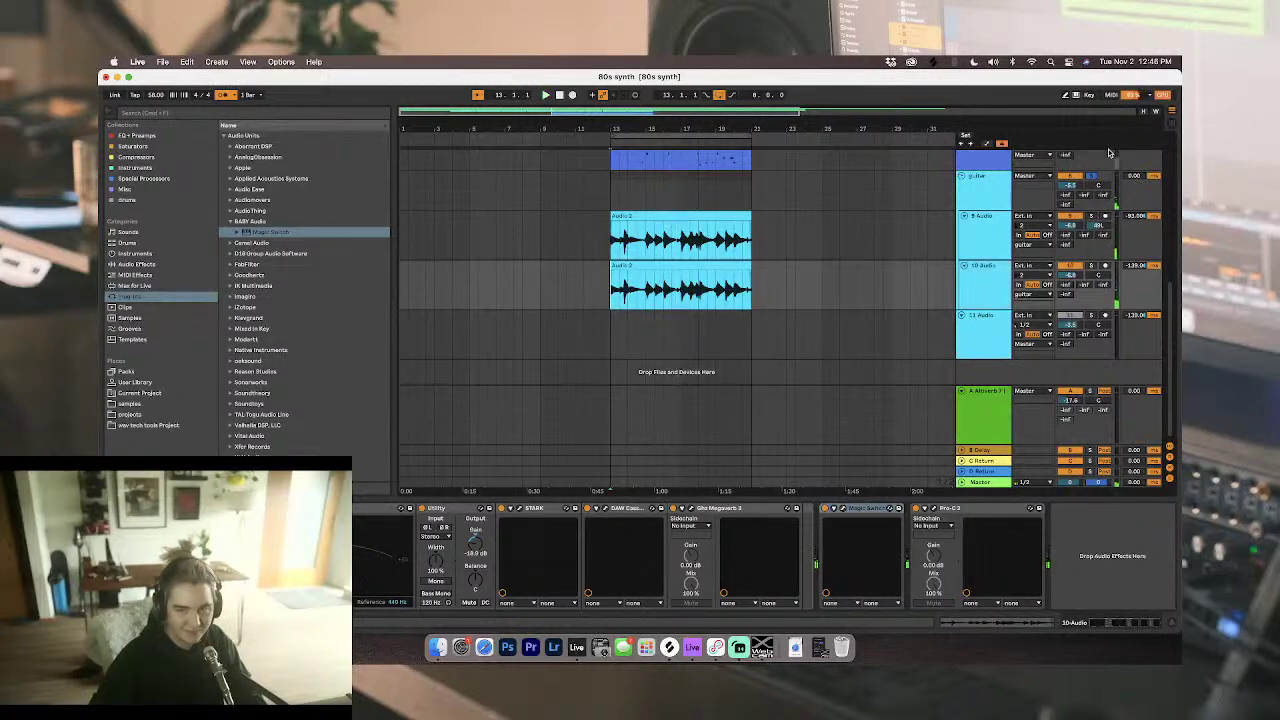
key(space)
scroll(990, 226, up, 3)
scroll(990, 226, down, 2)
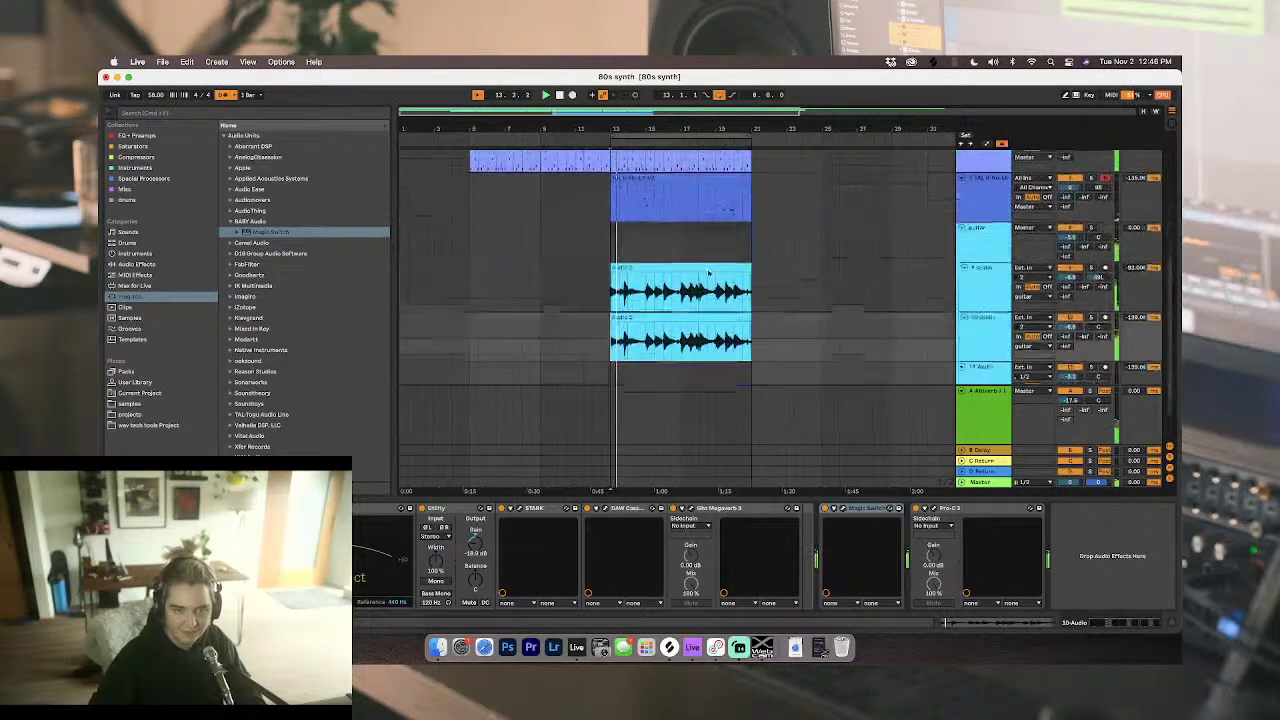
click(990, 226)
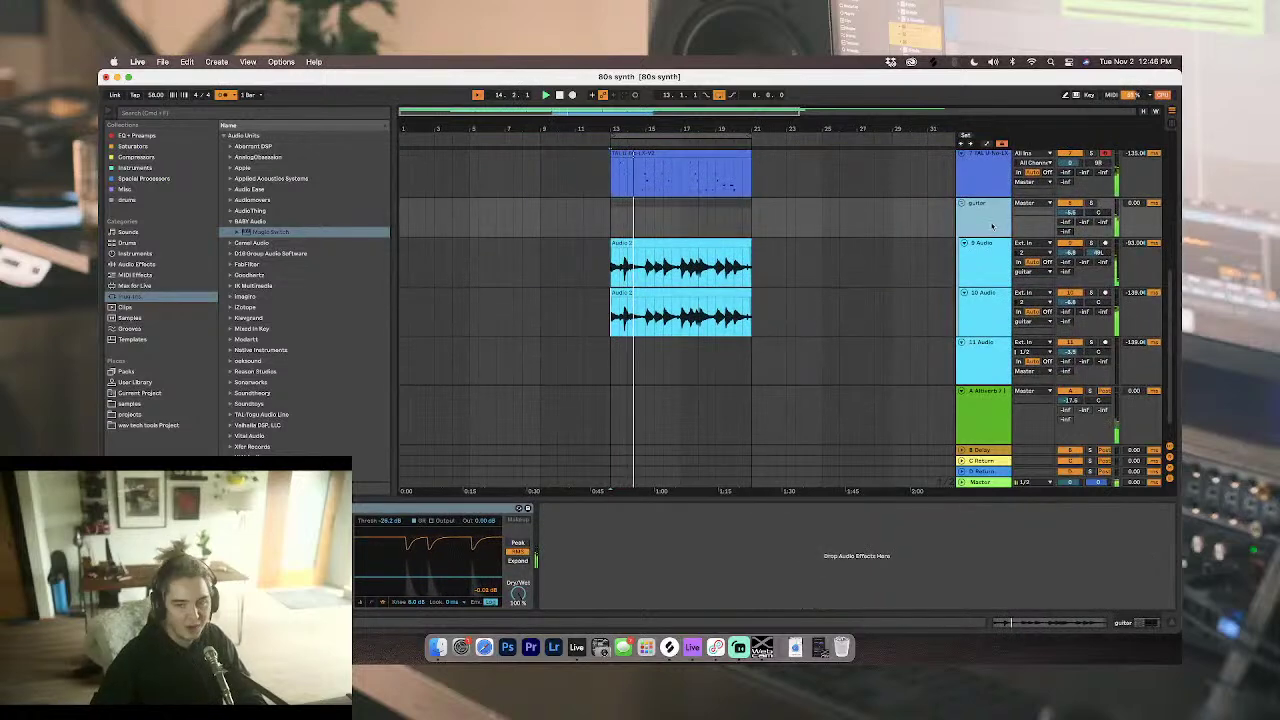
scroll(992, 226, up, 3)
click(983, 265)
click(996, 291)
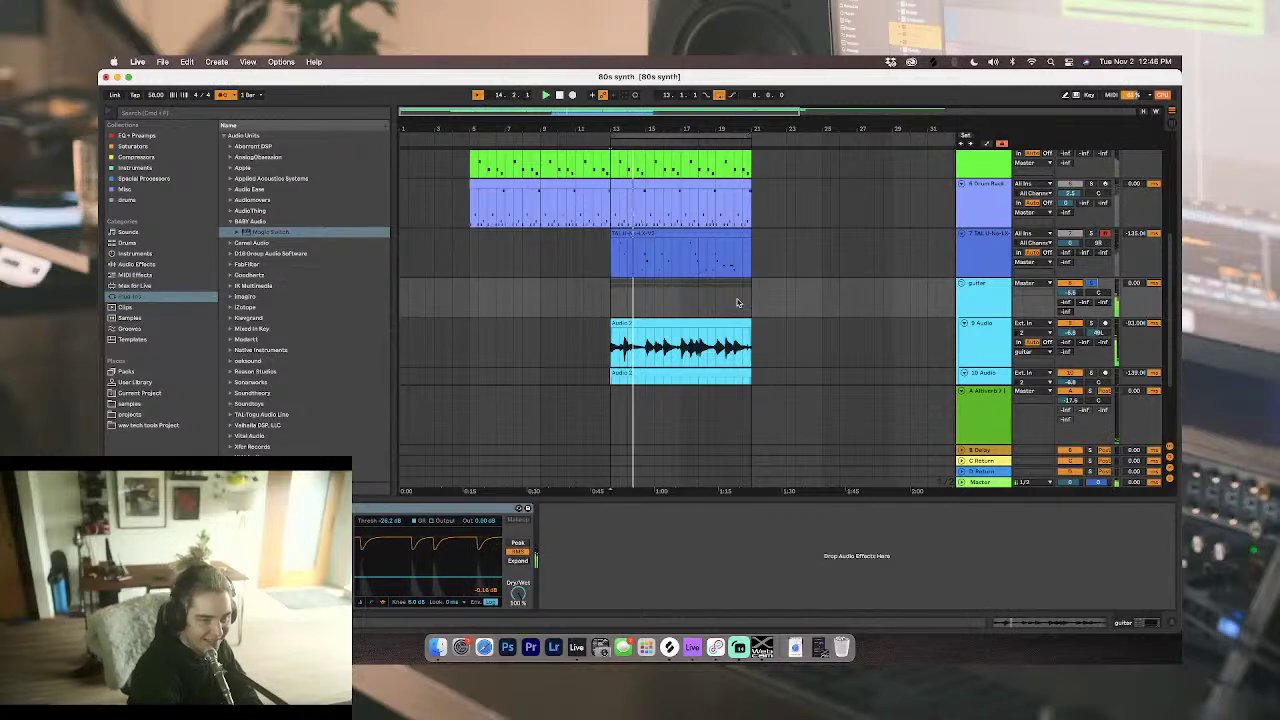
Step: Rename the 9 Audio track "guitar L" and the 10 Audio track "guitar R", and place the insert marker at bar 13
click(992, 333)
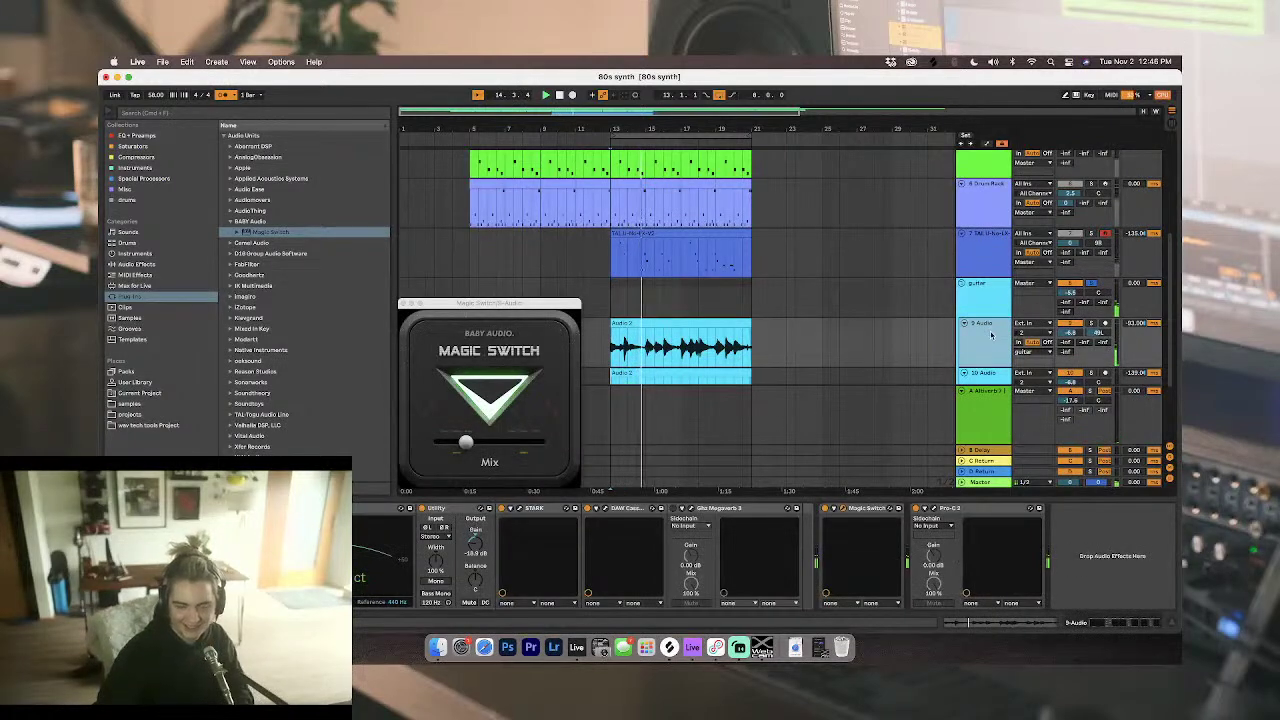
key(super+r)
text(guitar l)
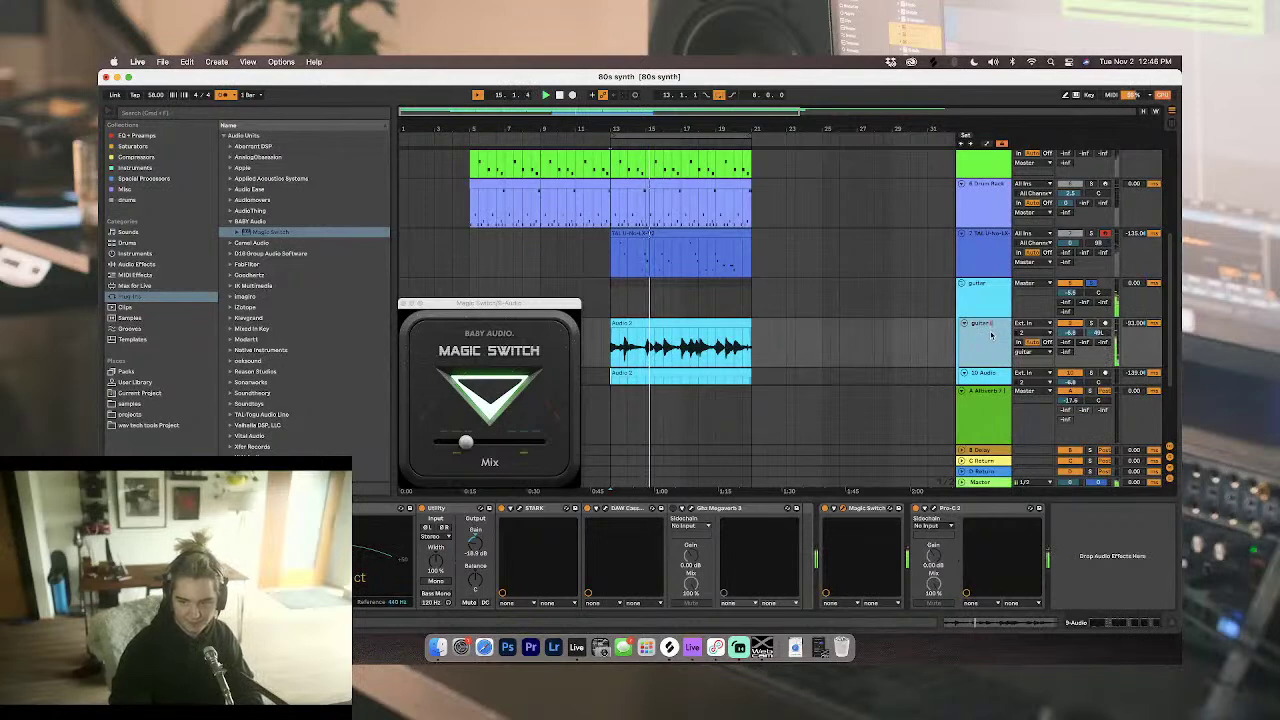
click(997, 374)
text(guitar R)
key(Return)
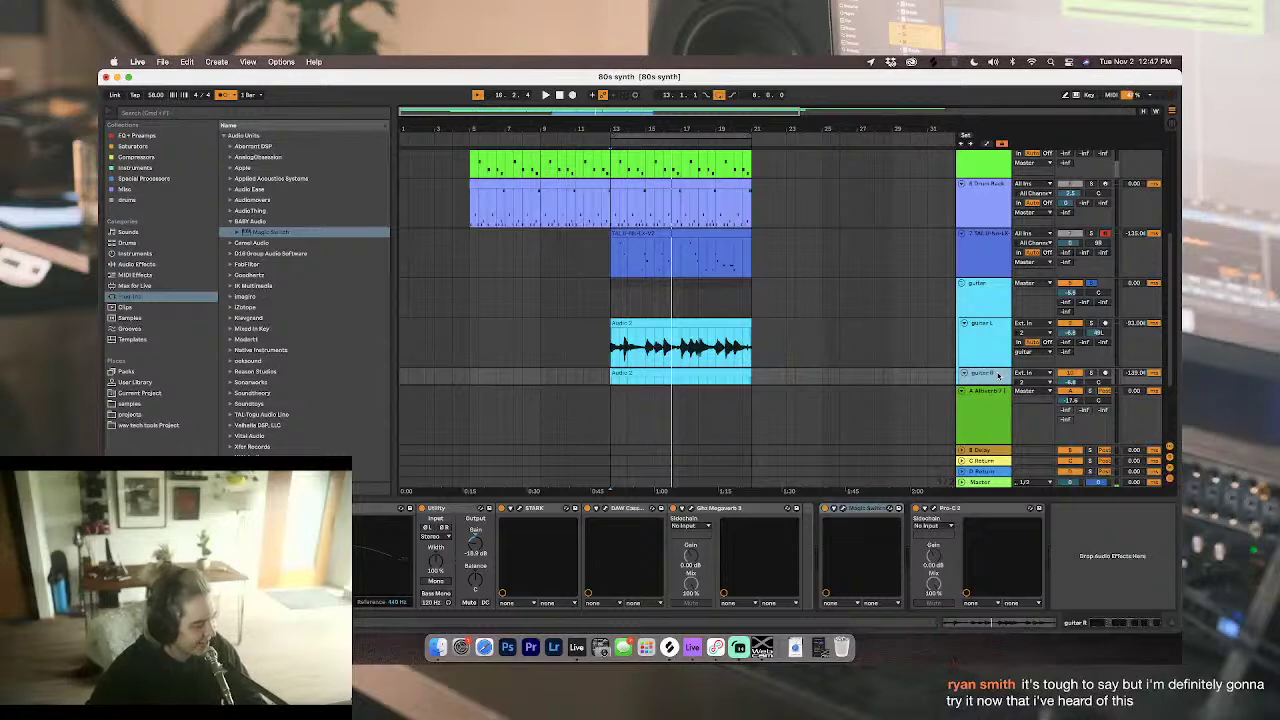
click(612, 350)
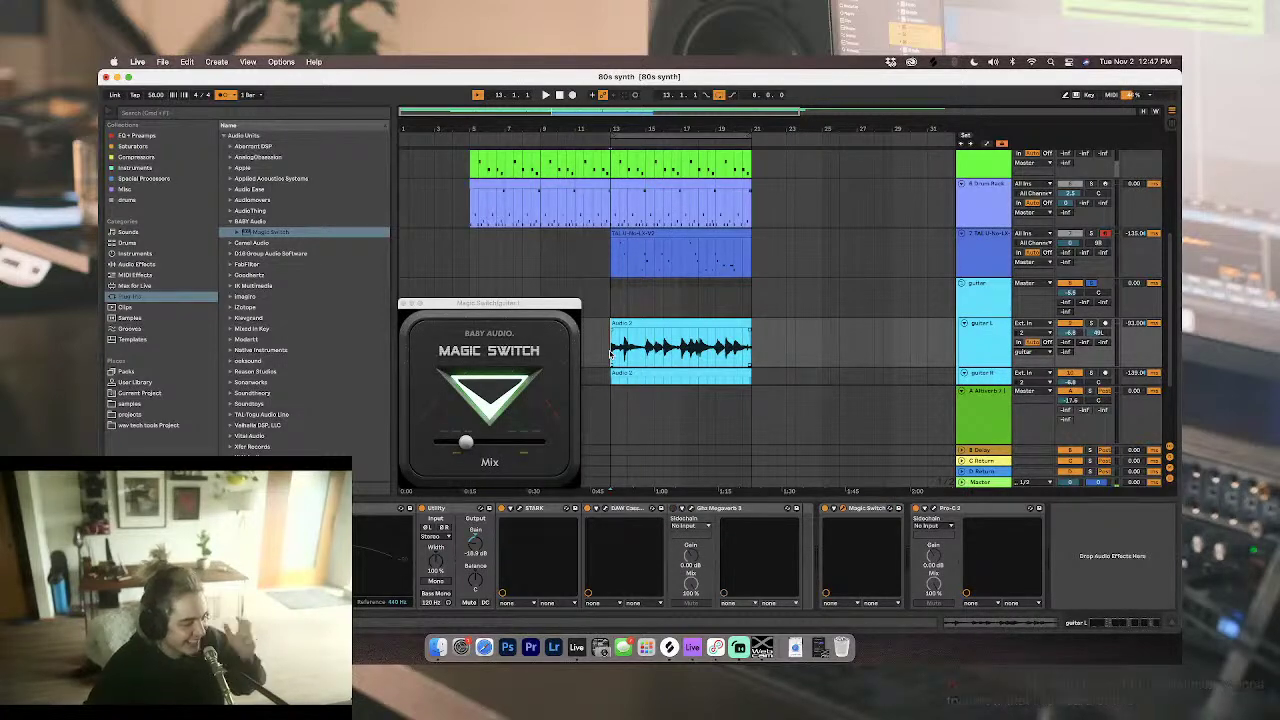
Step: Play the guitar section from bar 13 and close the Magic Switch plugin window
key(space)
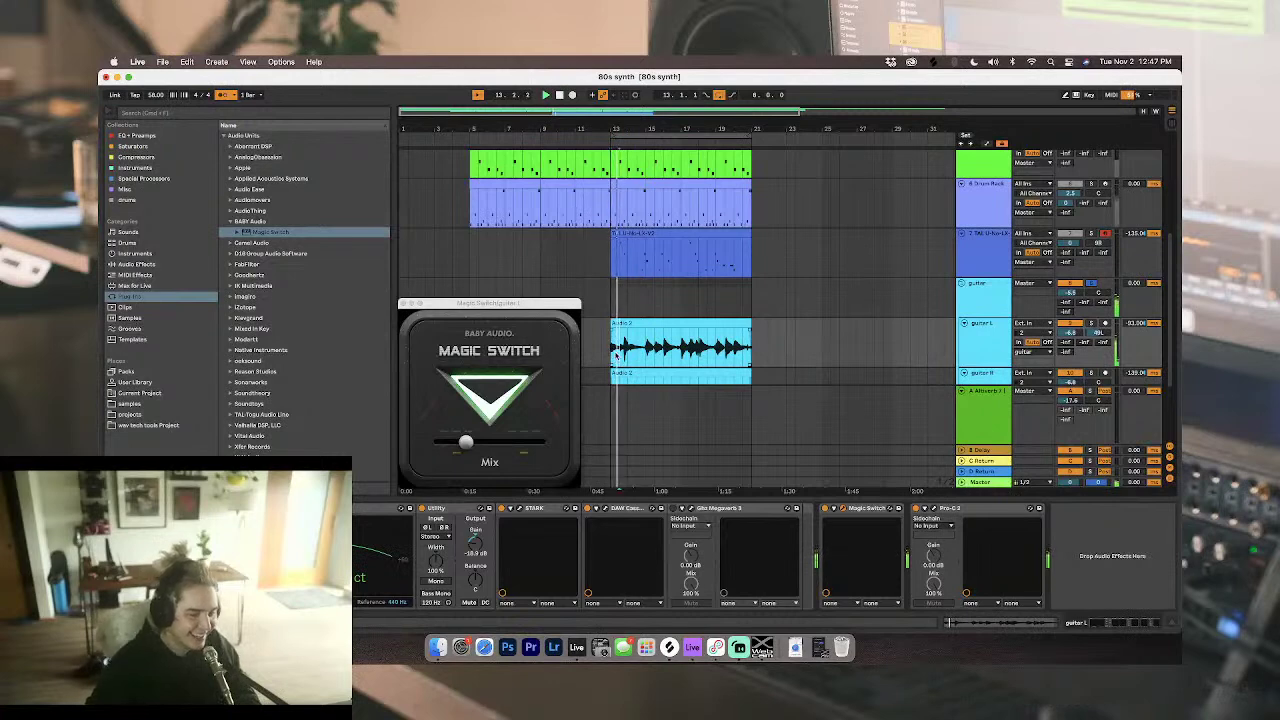
click(404, 303)
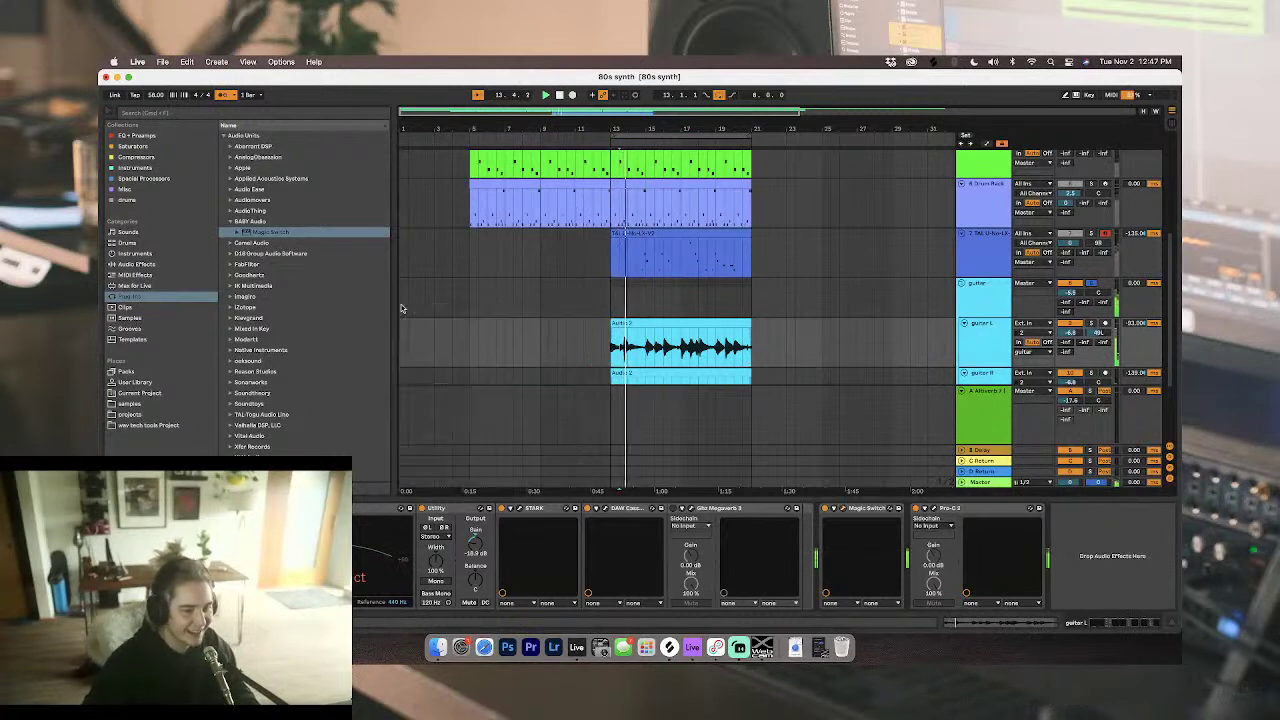
key(space)
Step: Play from bar 13 with the Drum Rack and the TAL U-No-LX track above it soloed instead of the guitar group
click(612, 276)
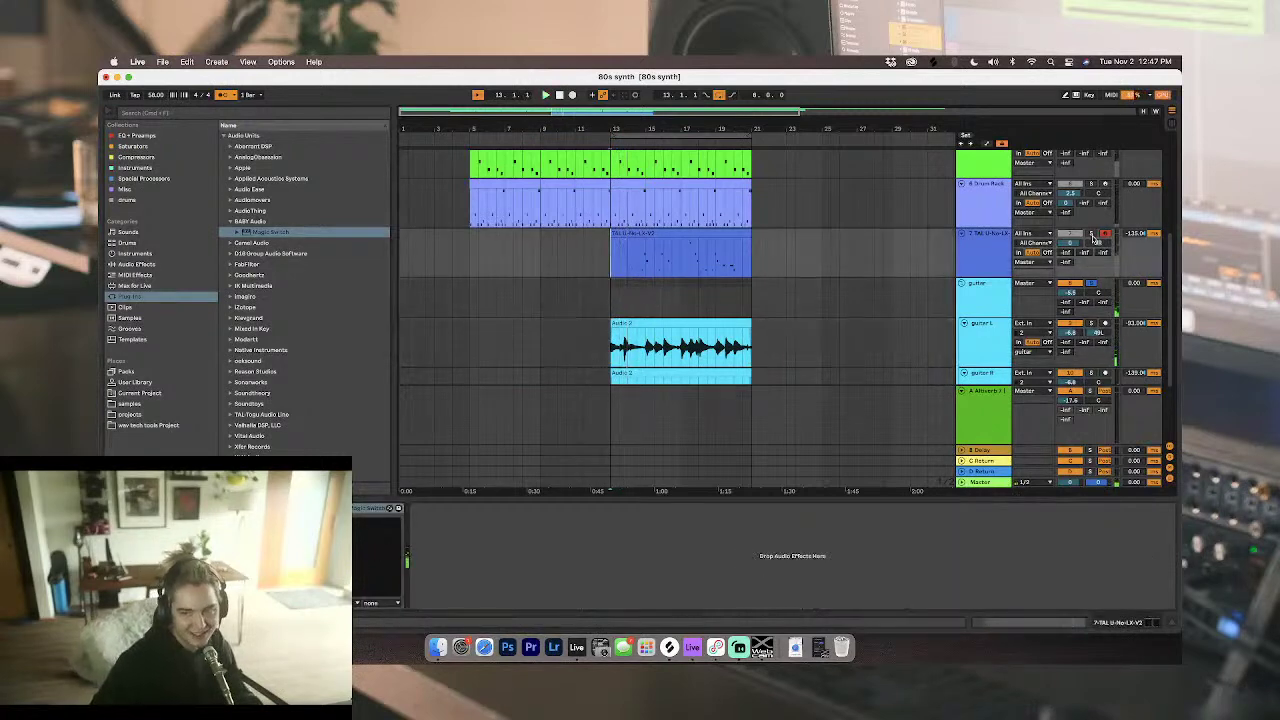
key(space)
scroll(1090, 184, up, 1)
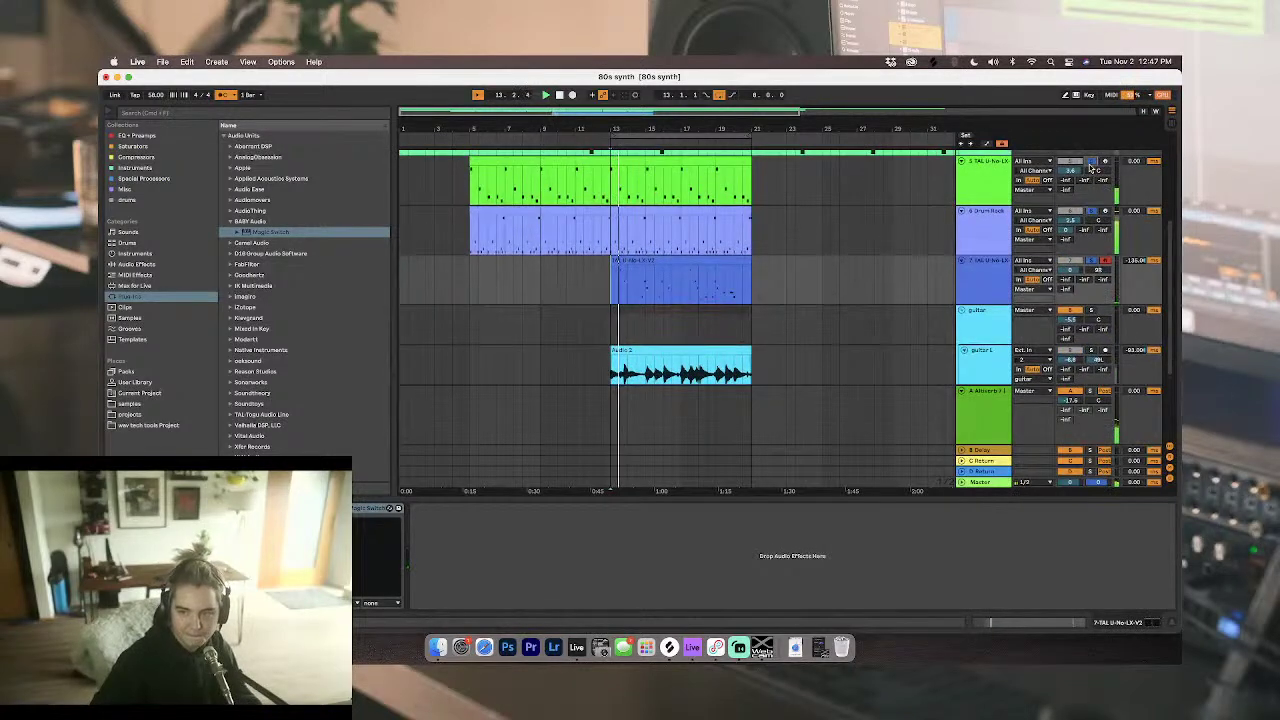
Step: Adjust the volume of the TAL U-No-LX track directly above the Drum Rack during playback
scroll(1090, 168, up, 3)
click(985, 308)
click(985, 261)
scroll(985, 261, up, 3)
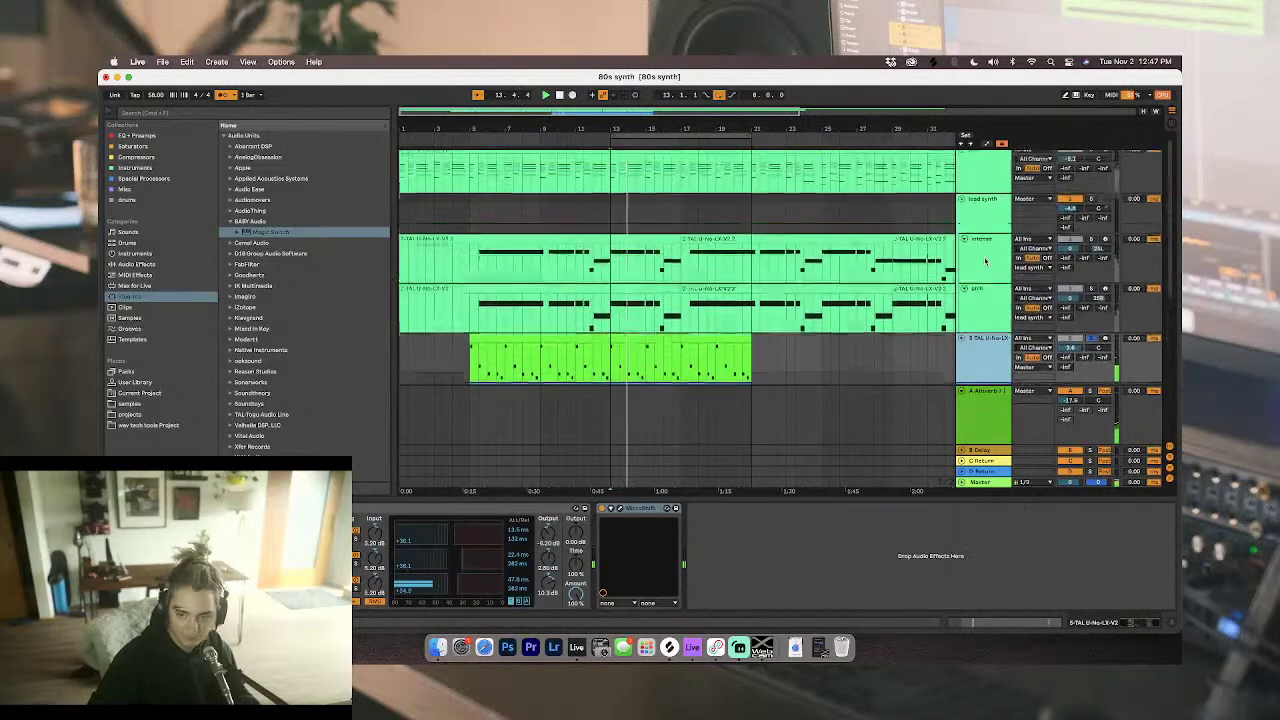
click(985, 262)
scroll(1078, 275, down, 2)
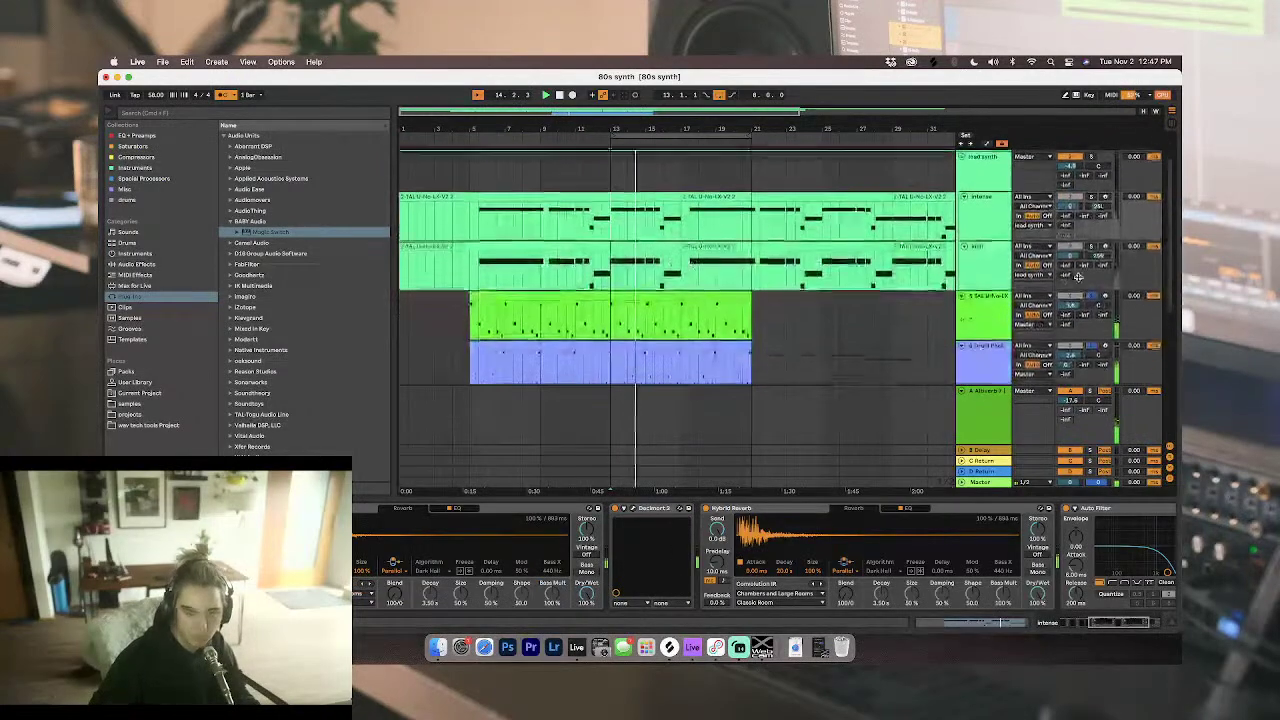
scroll(1078, 275, up, 1)
click(1072, 310)
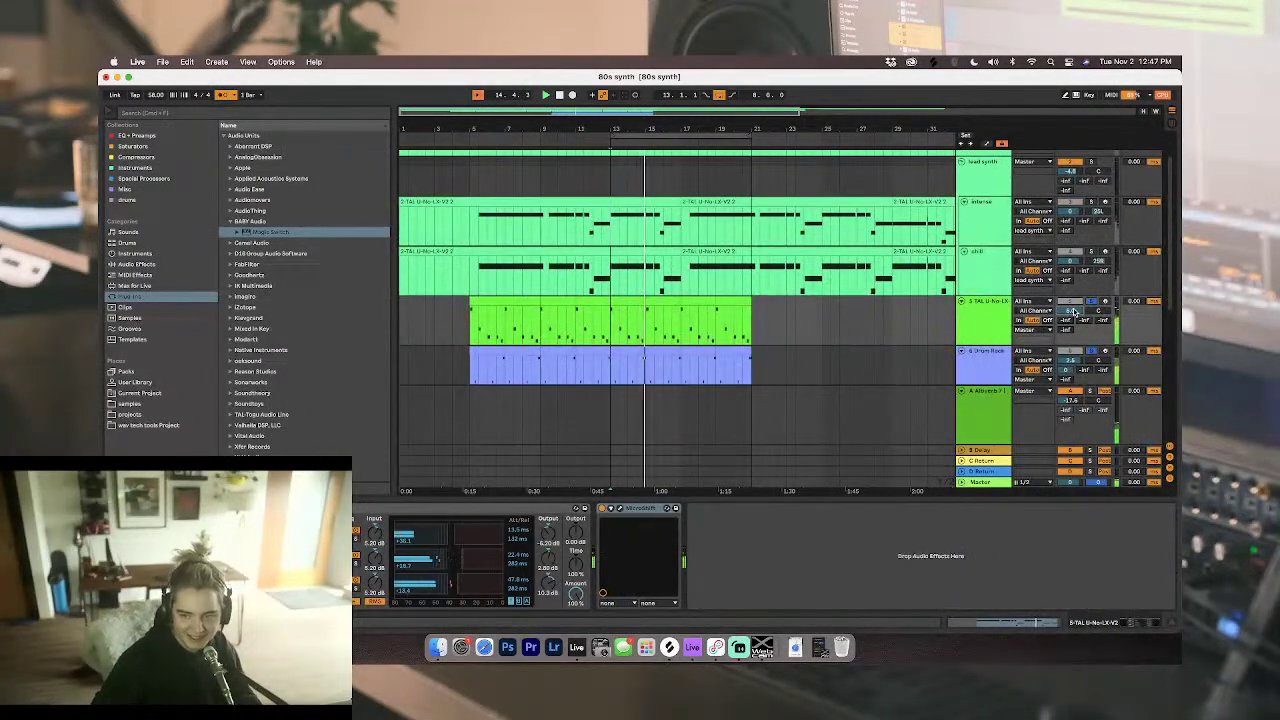
Step: In the master's Vulf Compressor, set Lofi to 10%, adjust the advanced Lofi settings and close the plugin window
click(985, 483)
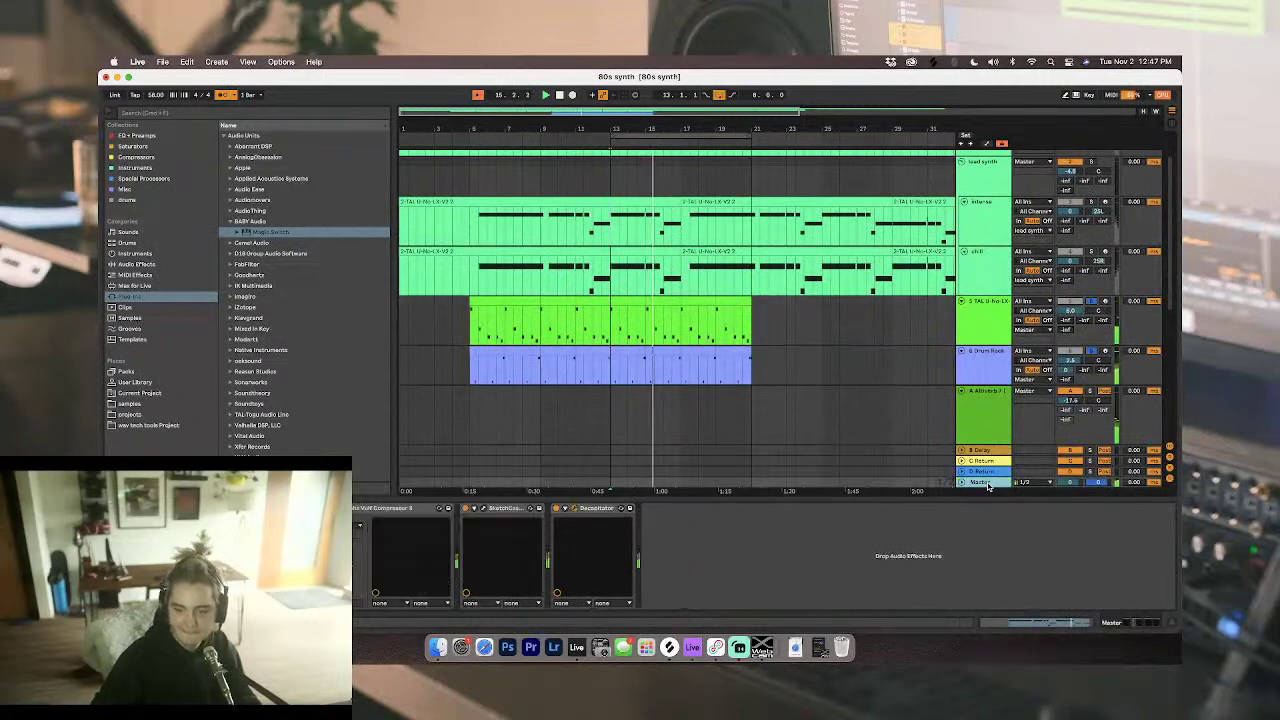
click(688, 601)
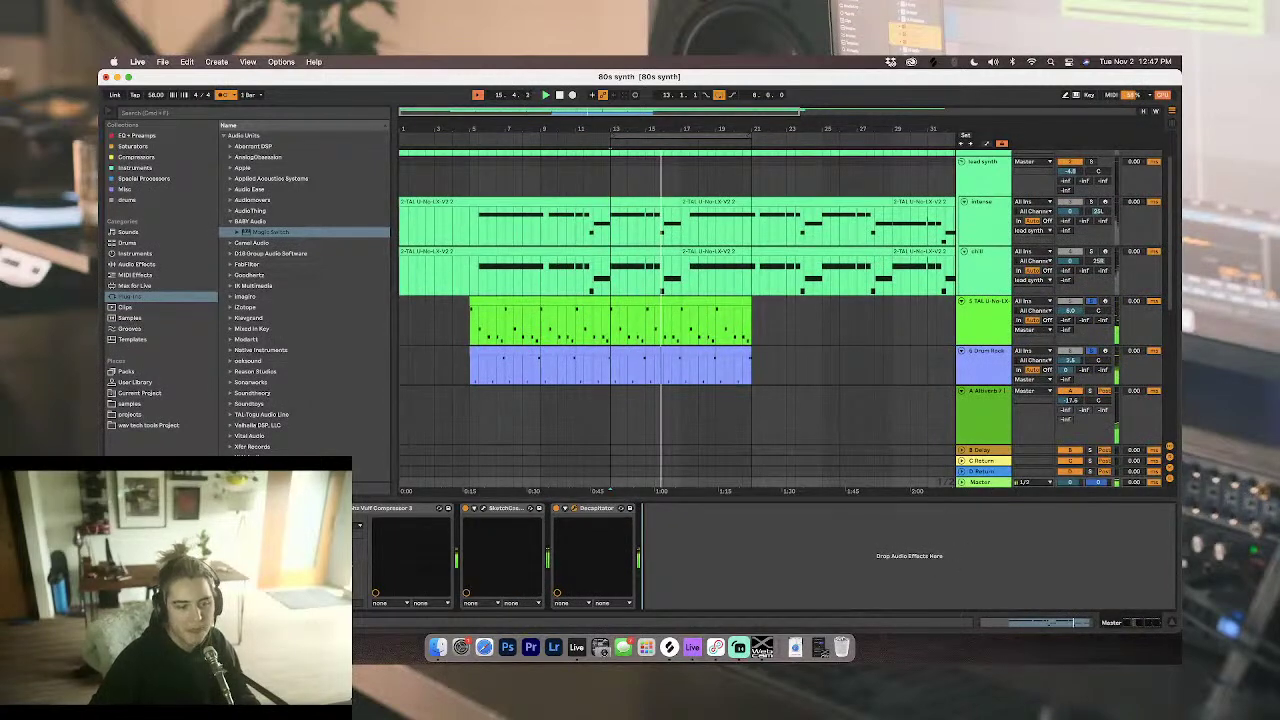
click(345, 508)
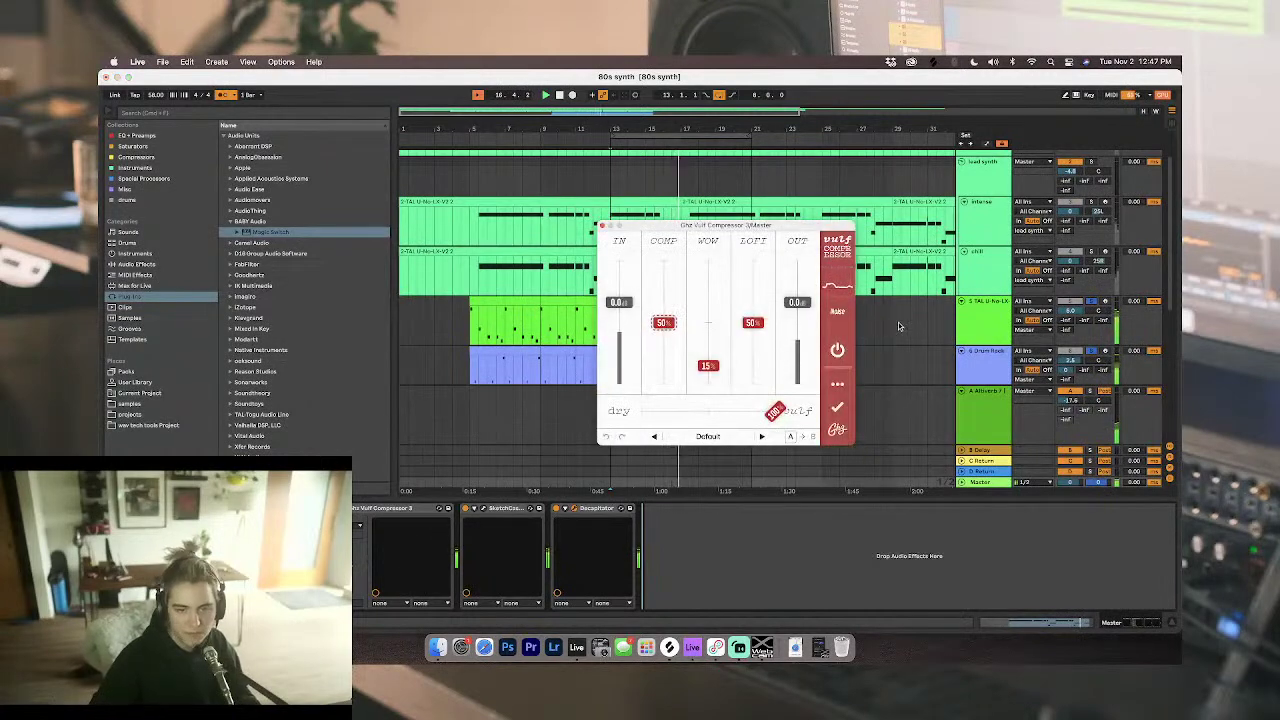
drag(752, 322, 755, 371)
click(837, 383)
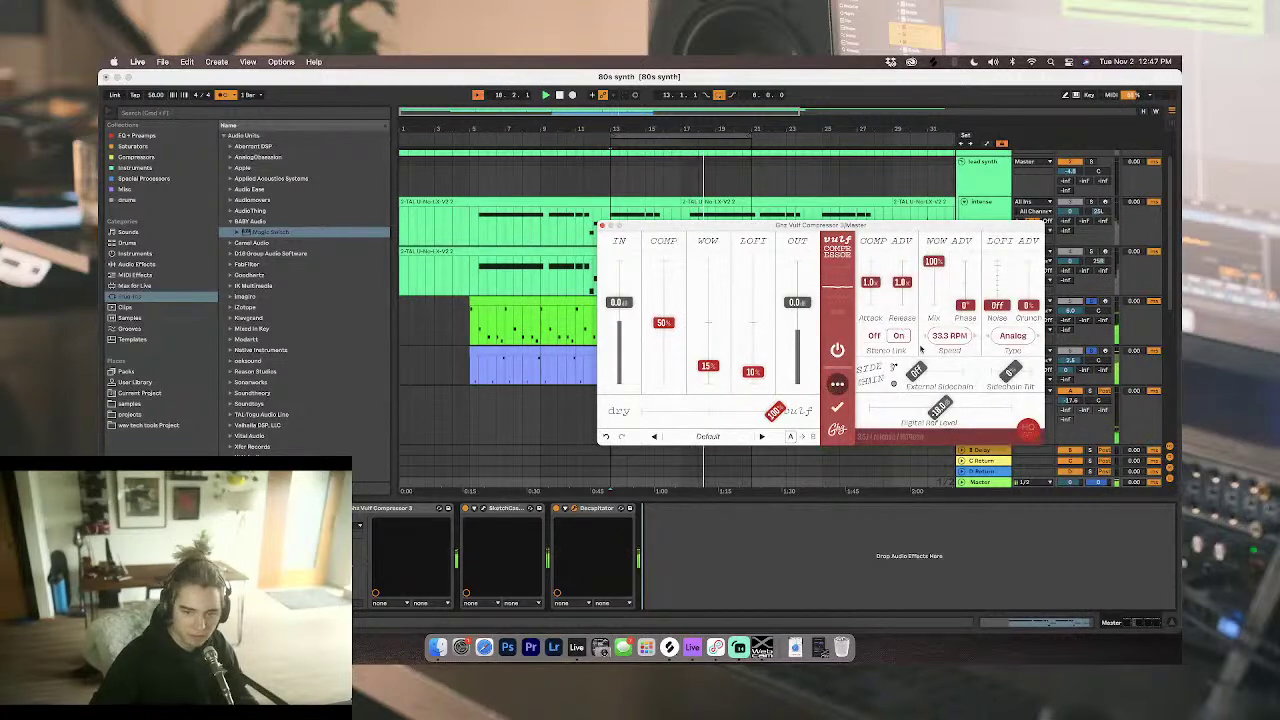
drag(1027, 305, 996, 310)
click(602, 225)
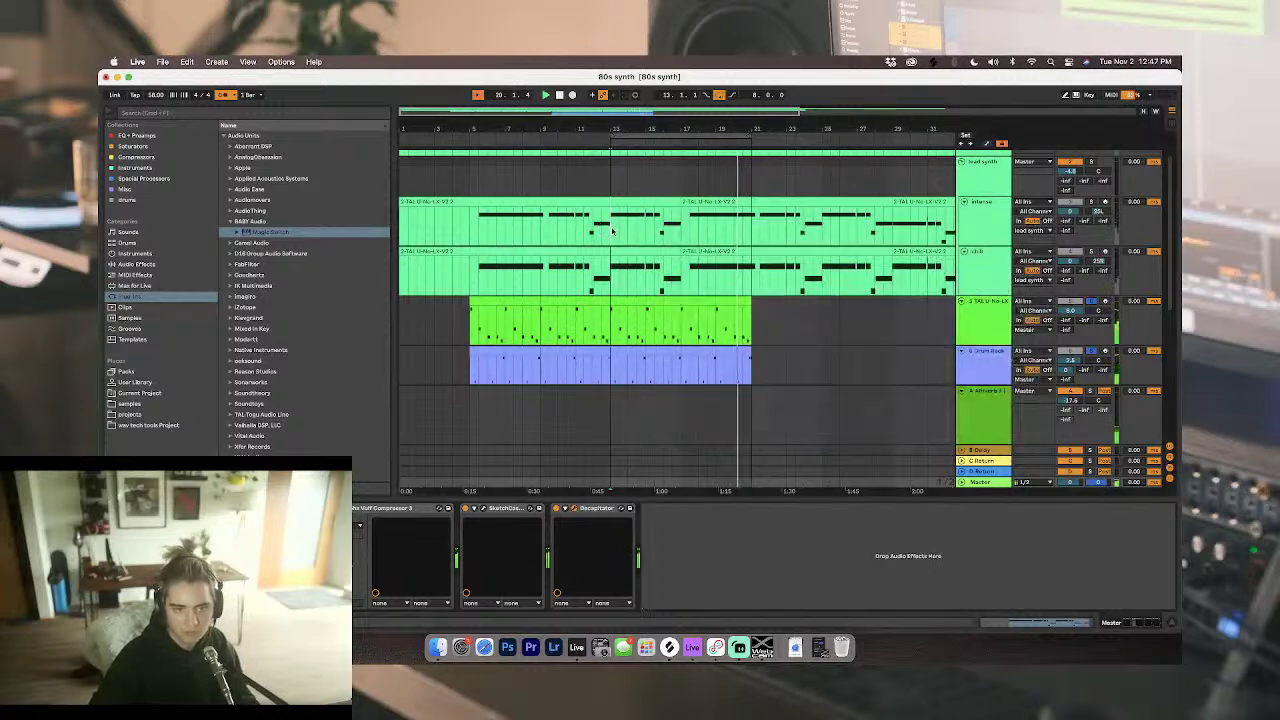
Step: Play from bar 13 with the lower TAL U-No-LX synth track soloed too, and look through the track list
click(613, 232)
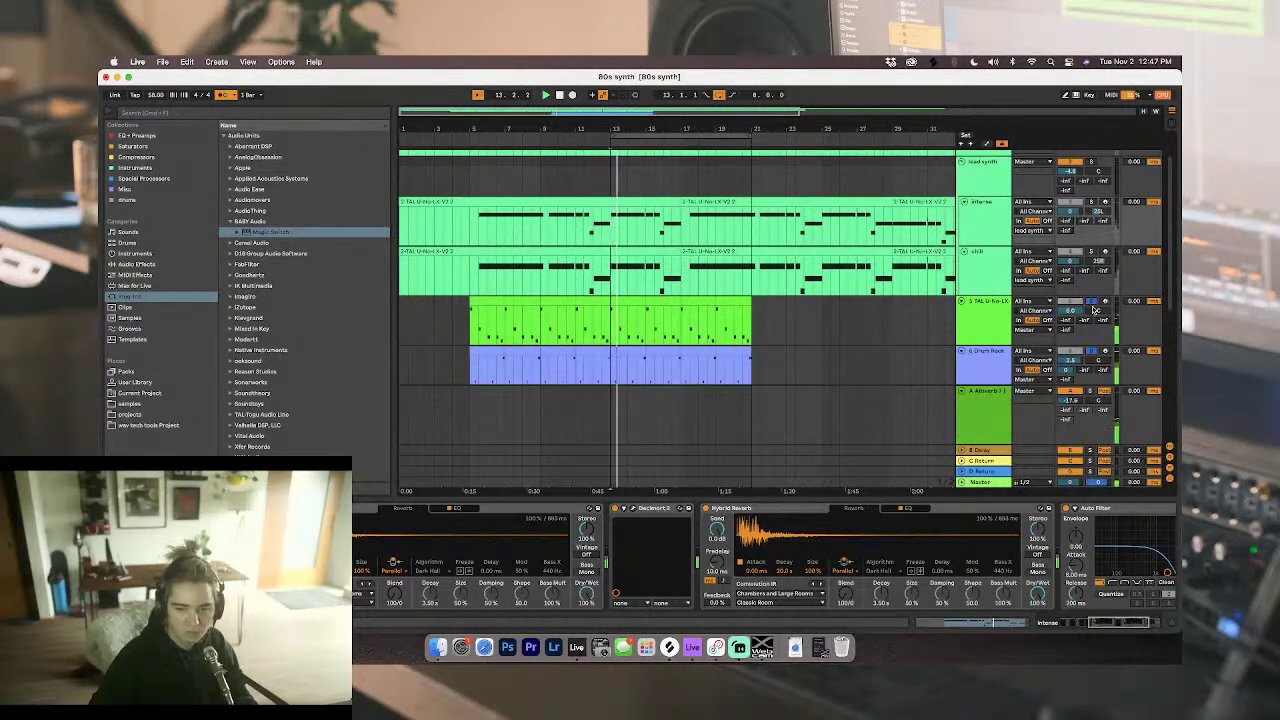
click(989, 352)
scroll(988, 345, down, 3)
click(985, 222)
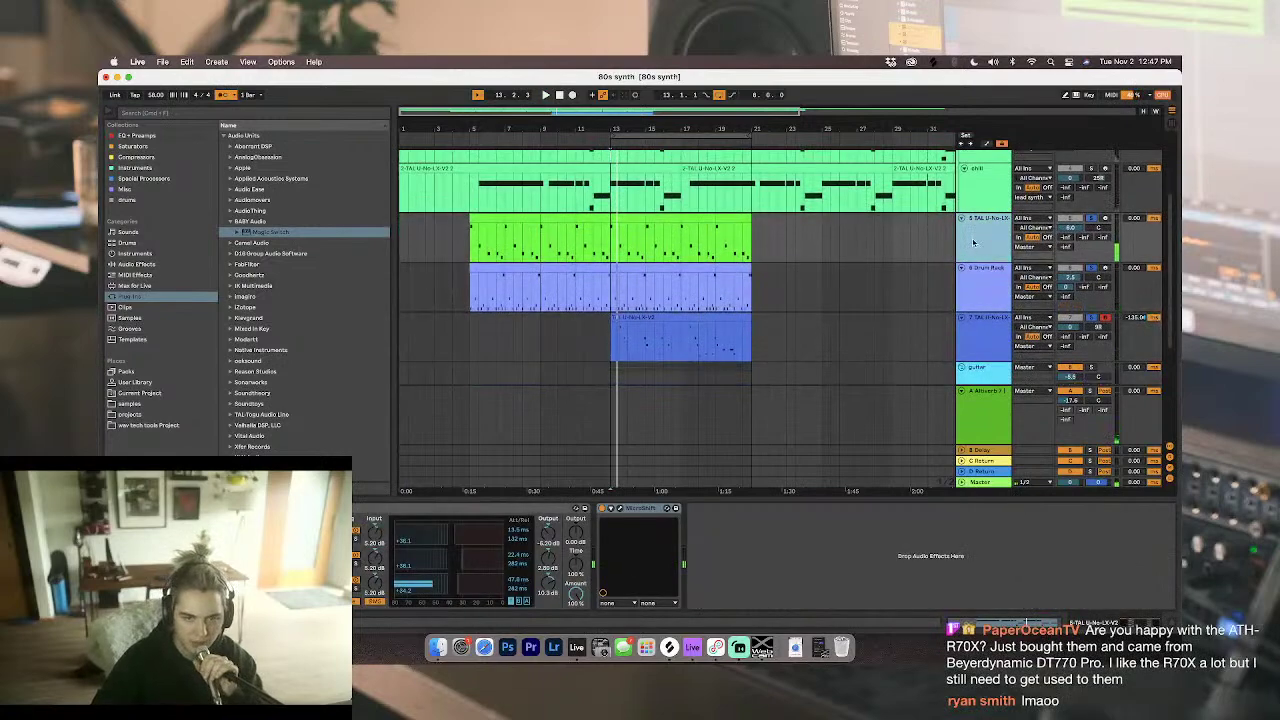
scroll(975, 260, down, 5)
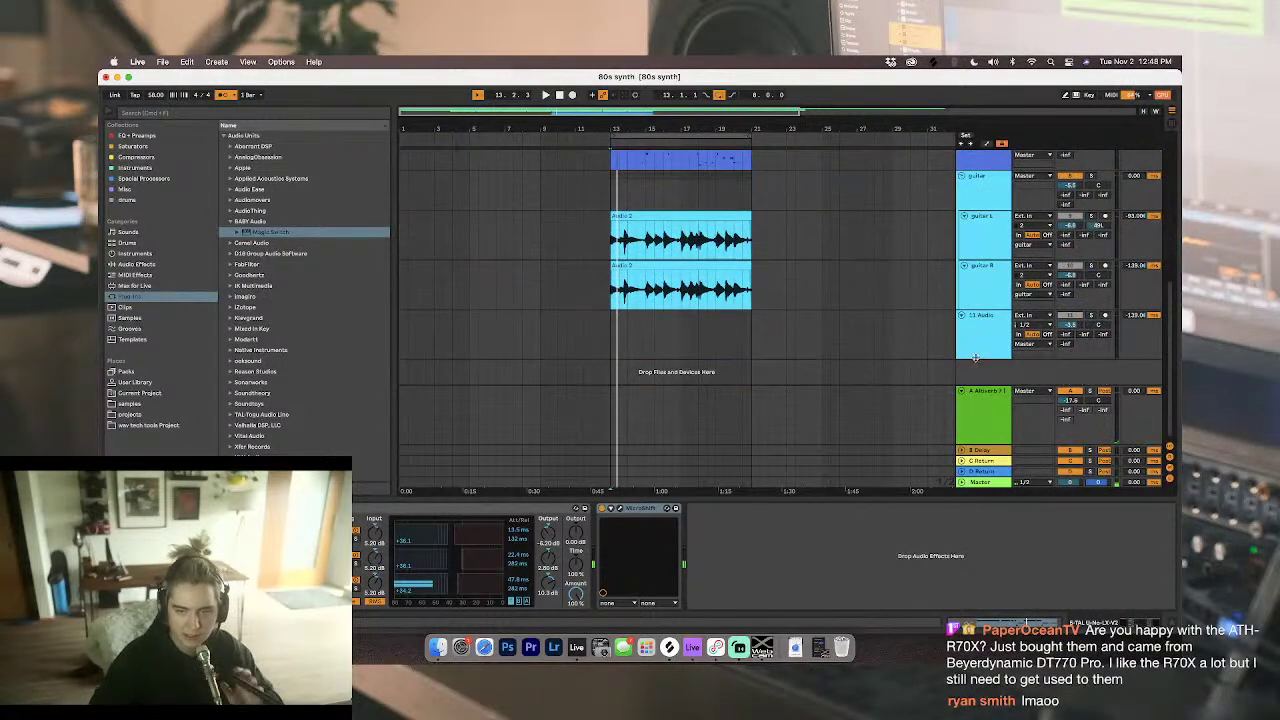
scroll(981, 332, up, 8)
scroll(983, 266, down, 2)
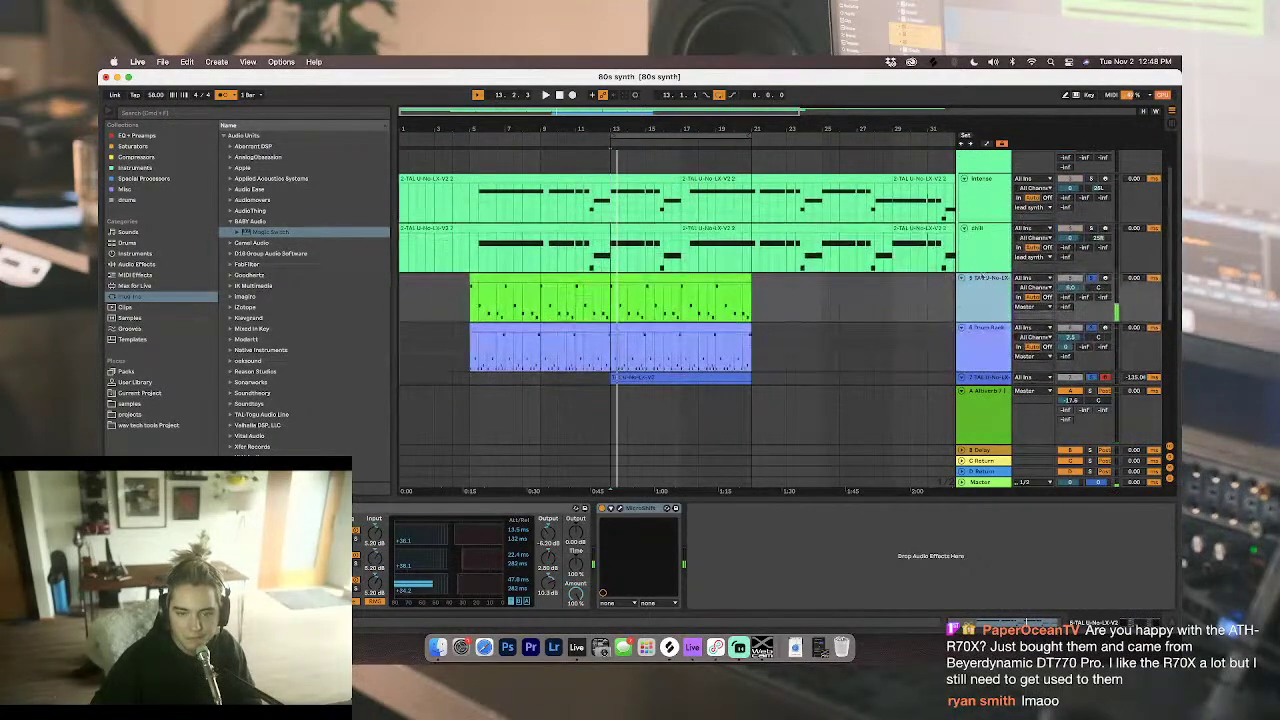
Step: Rename the TAL U-No-LX track below the Drum Rack to "synth lead"
scroll(981, 286, down, 2)
click(984, 291)
click(994, 355)
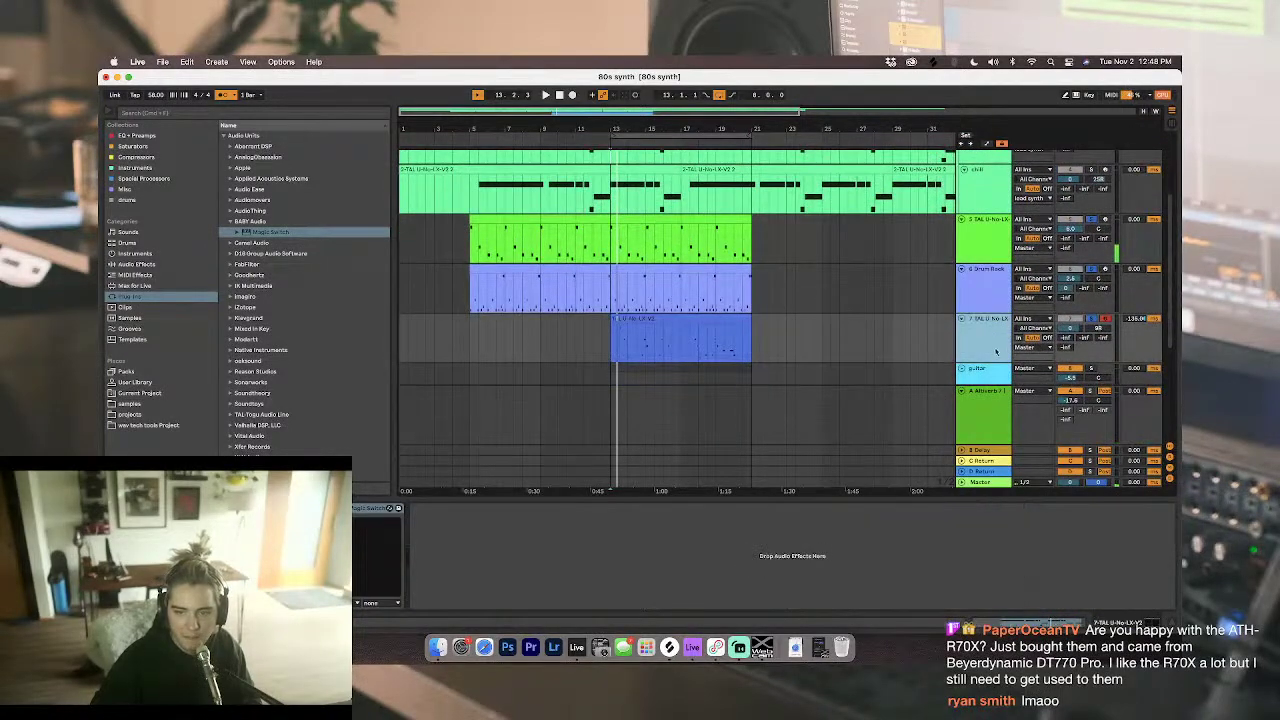
key(super+r)
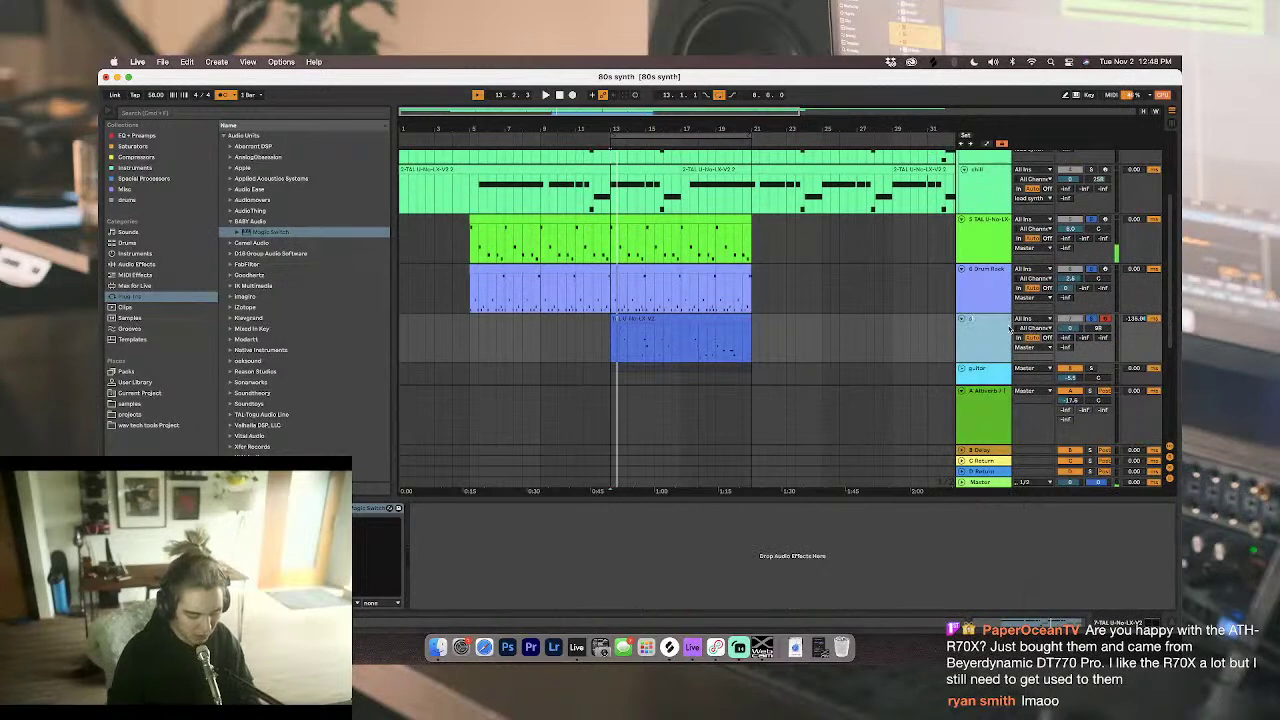
key(Return)
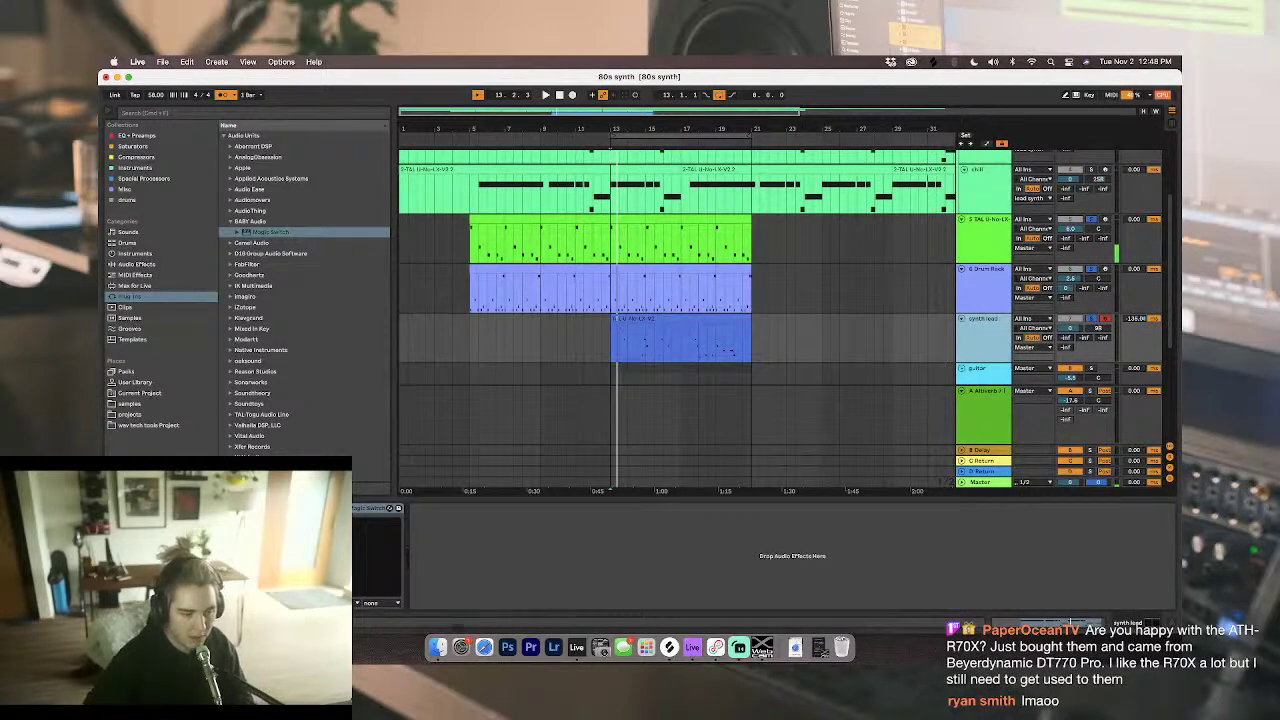
Step: Open the synth lead's TAL-U-NO-LX instrument and place its window over the arrangement
click(248, 508)
drag(786, 381, 654, 220)
click(1071, 300)
click(978, 333)
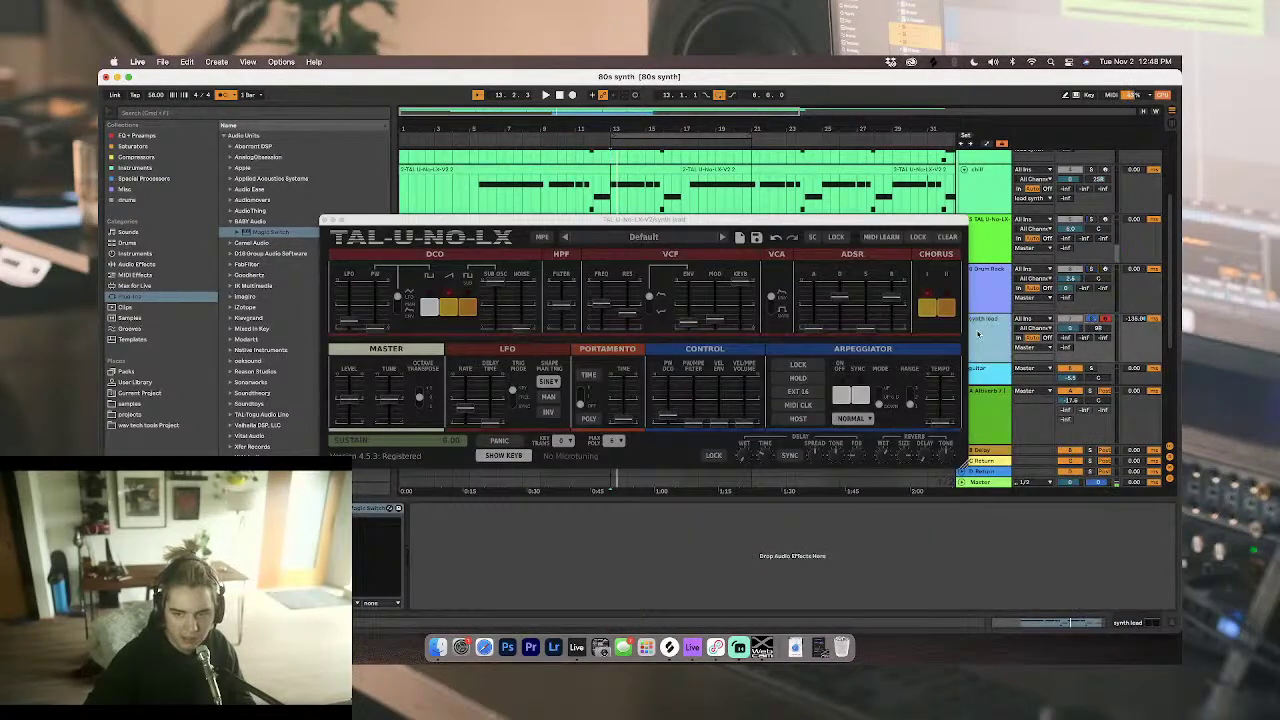
drag(706, 222, 716, 180)
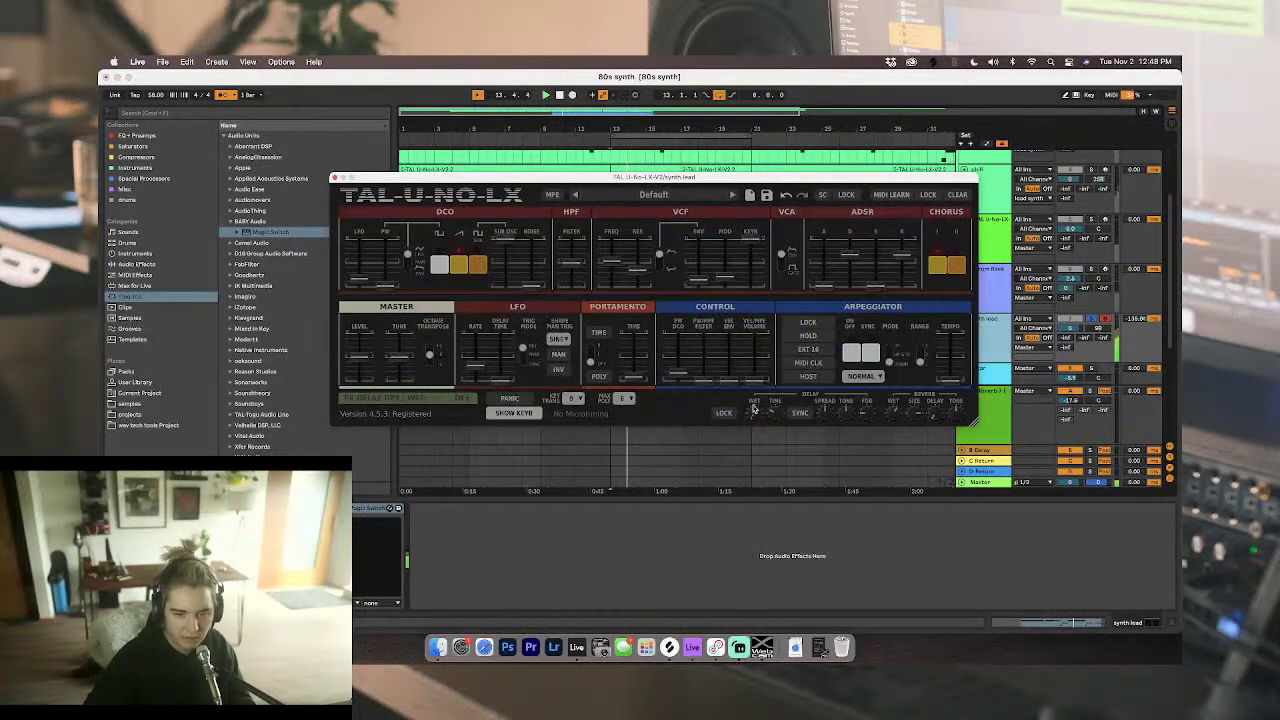
Step: Adjust the wet amount and time of TAL-U-NO-LX's built-in delay while the synth lead plays
click(1010, 327)
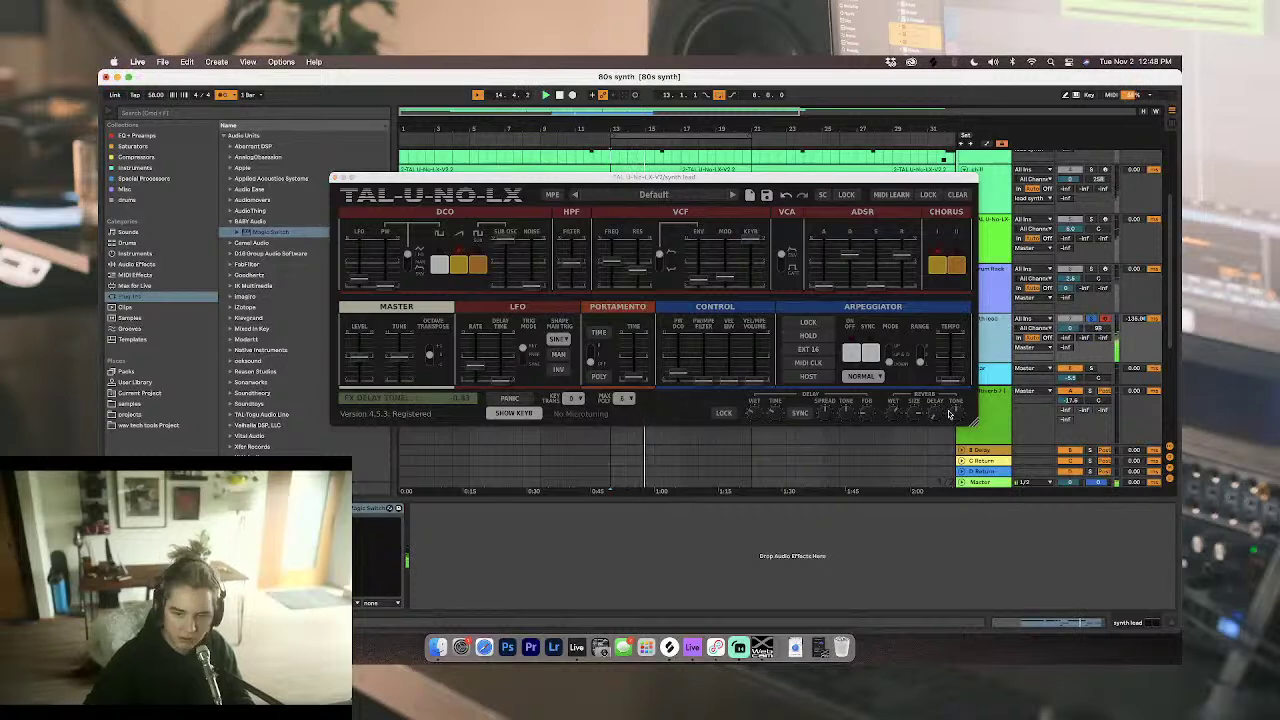
click(754, 393)
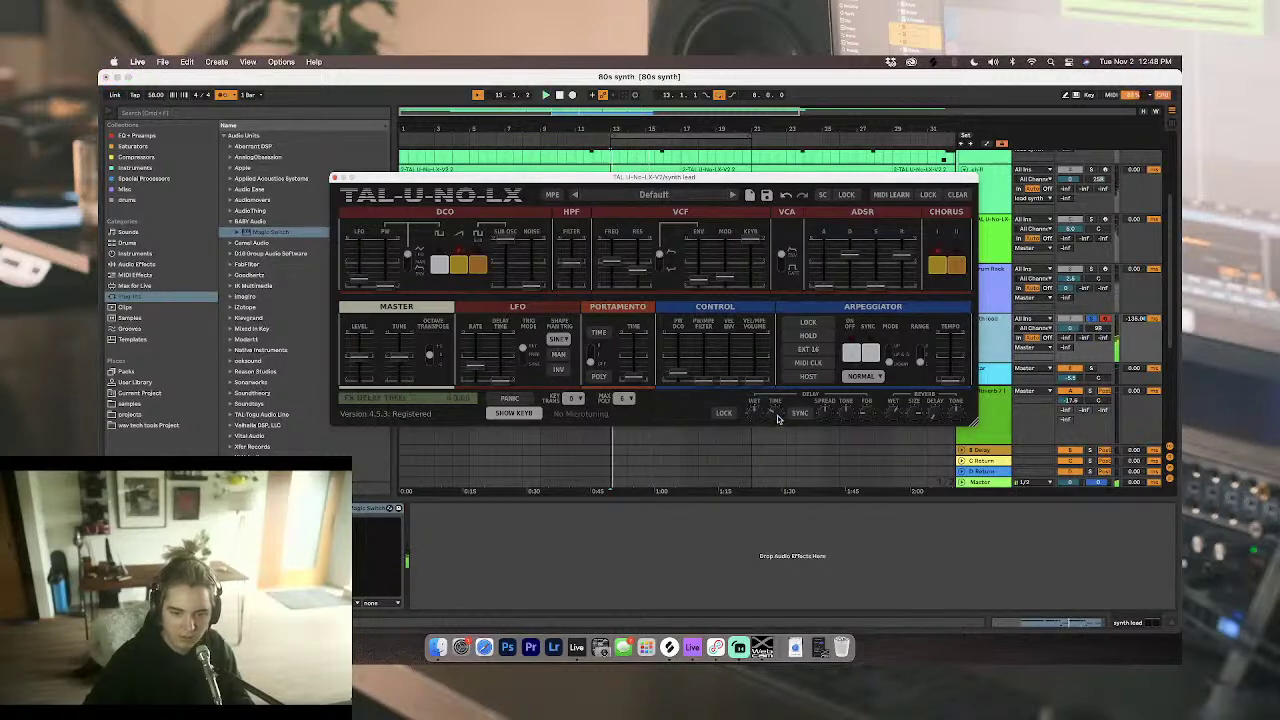
drag(776, 413, 769, 399)
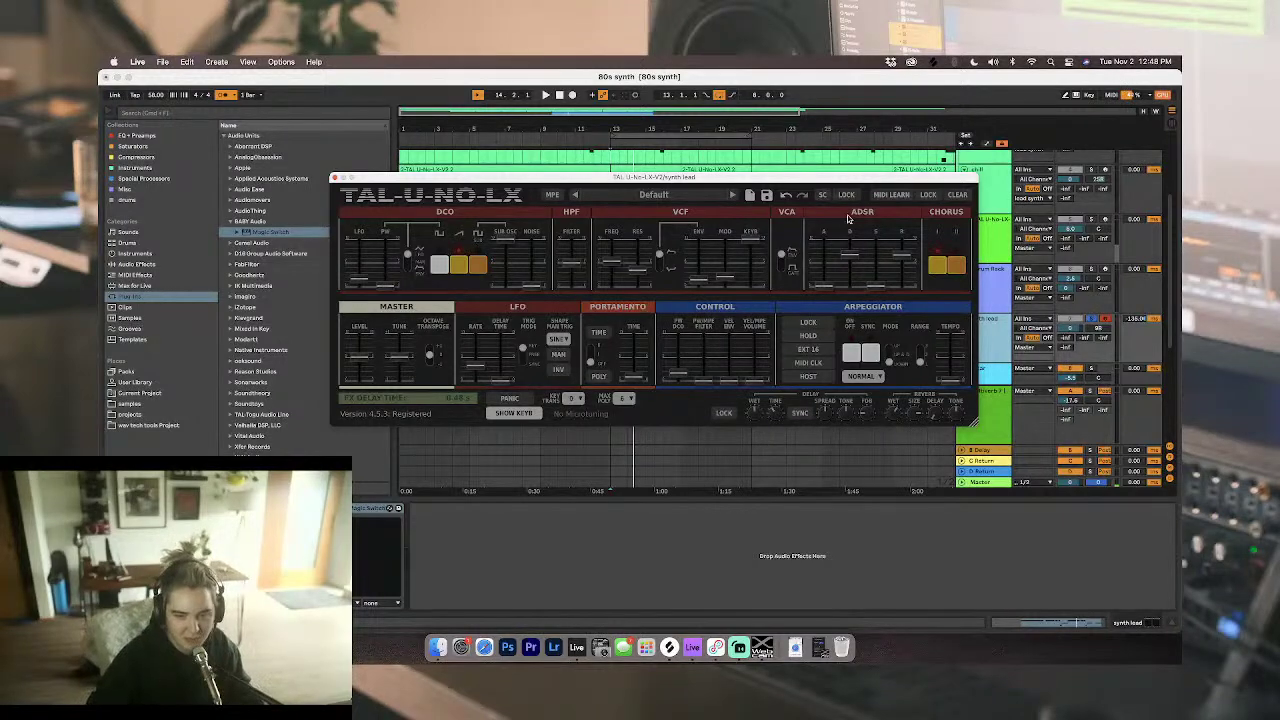
Step: Shrink the TAL-U-NO-LX window and reposition it so the track headers and mixer controls stay uncovered
drag(830, 185, 828, 205)
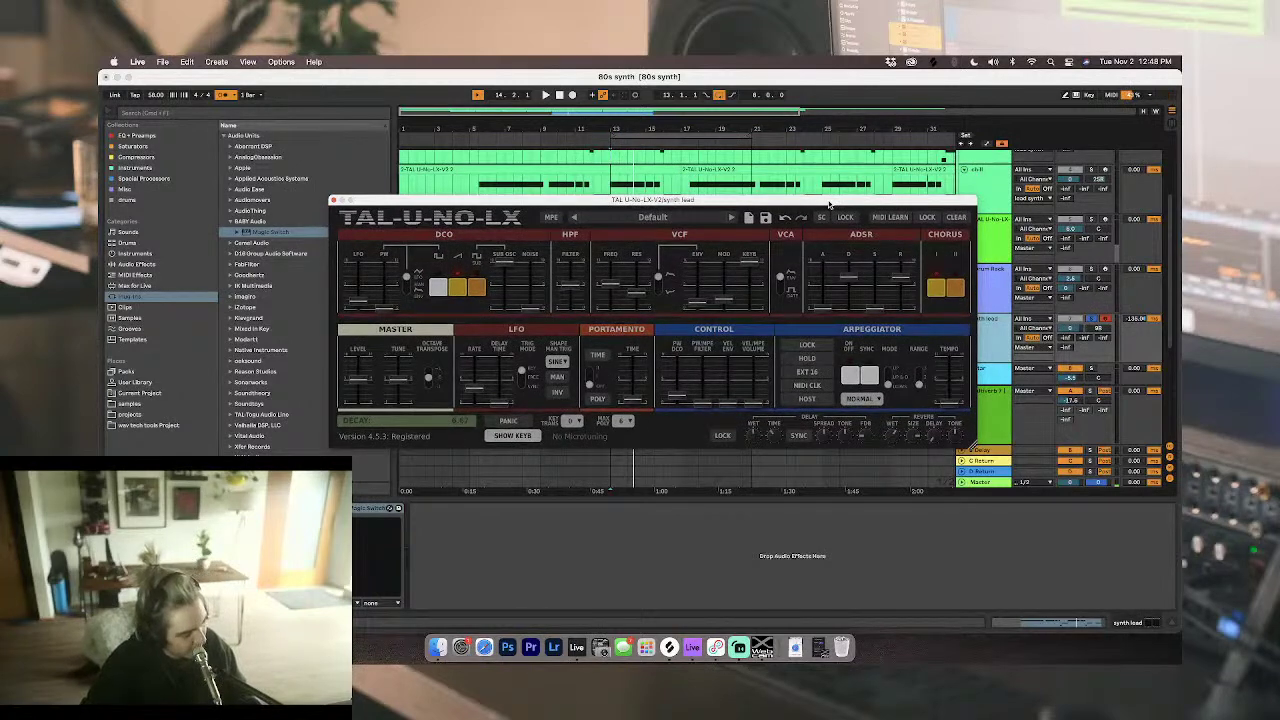
drag(828, 205, 900, 160)
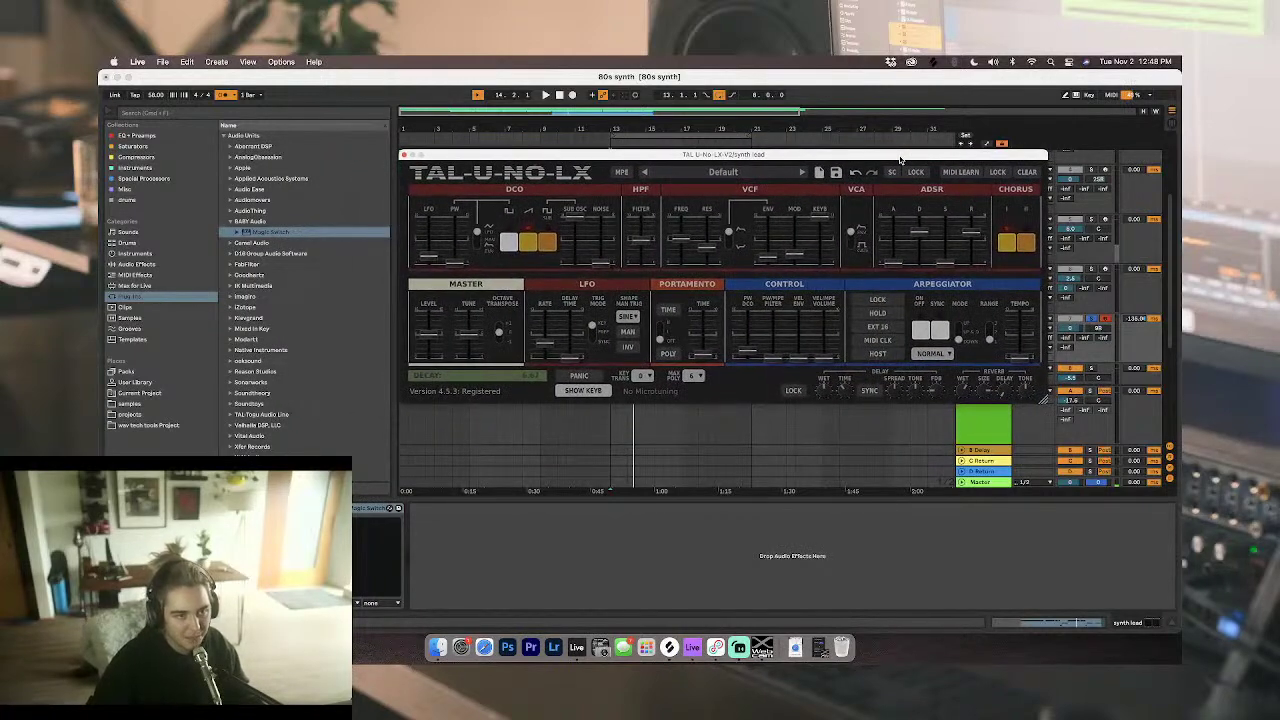
drag(900, 160, 900, 159)
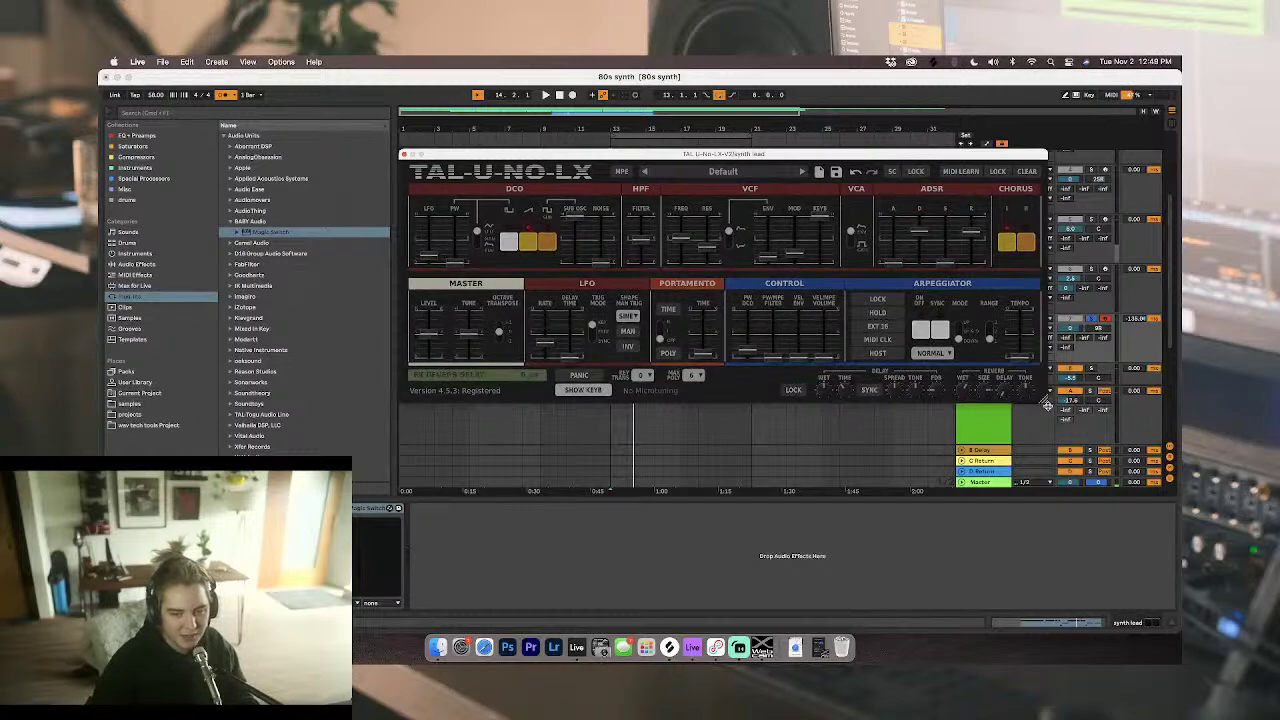
drag(1044, 400, 921, 365)
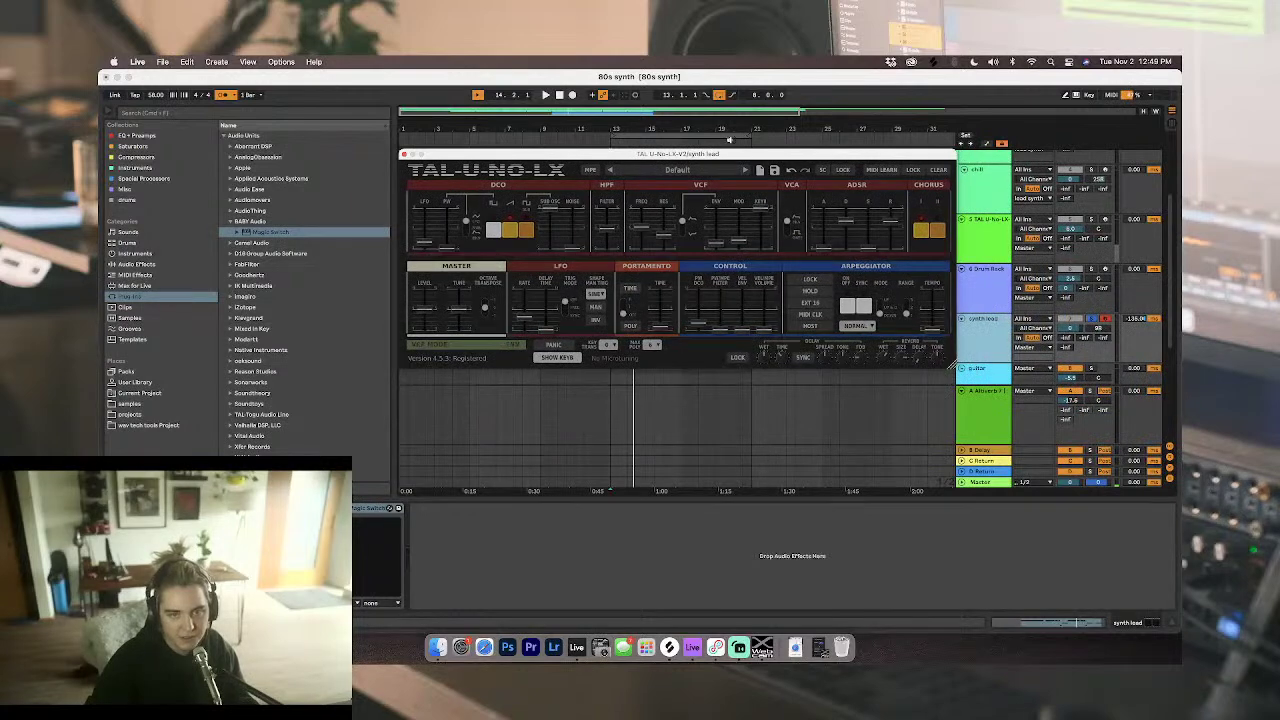
drag(728, 154, 726, 166)
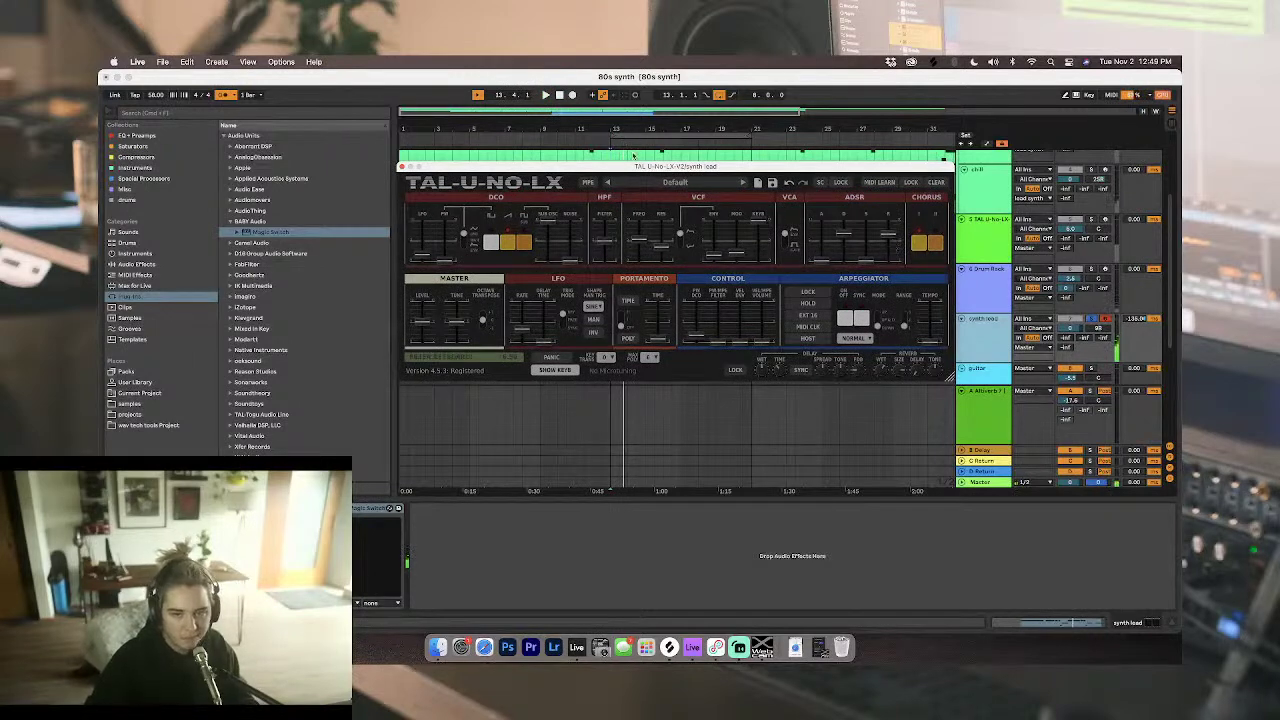
drag(634, 170, 634, 158)
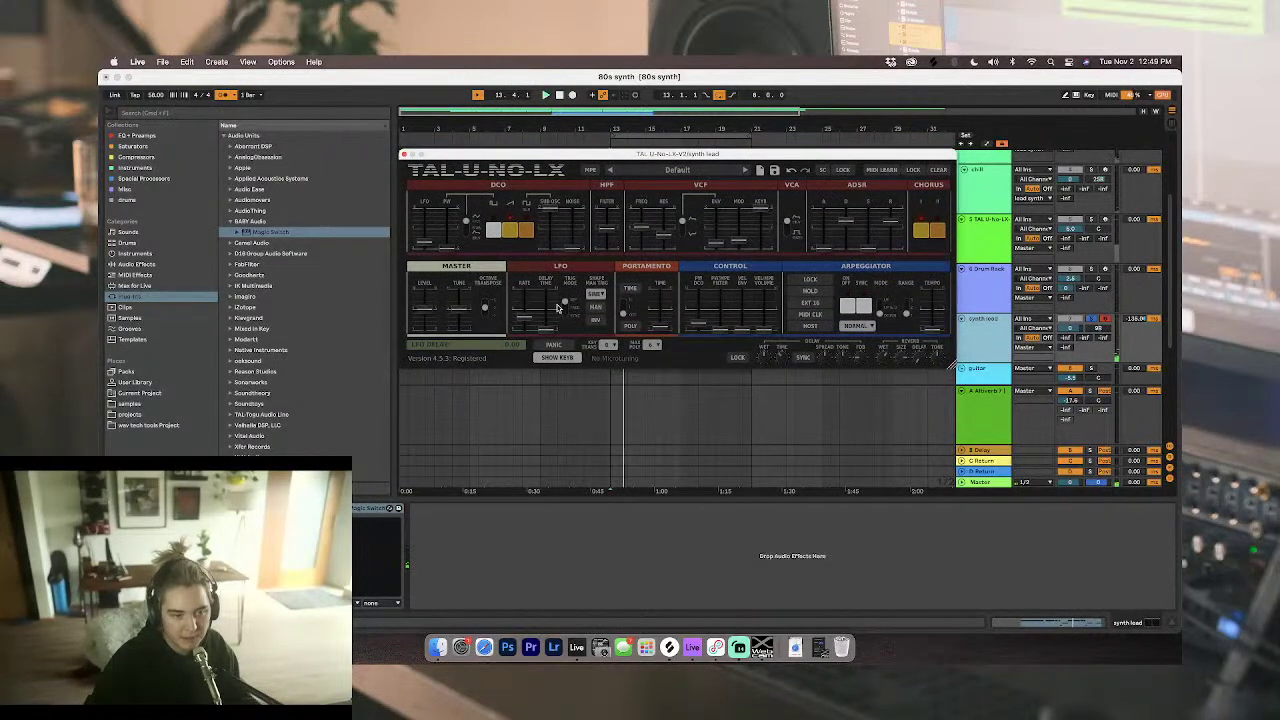
Step: Replay the synth lead, fine-tune its built-in delay time and close the TAL-U-NO-LX window
click(539, 570)
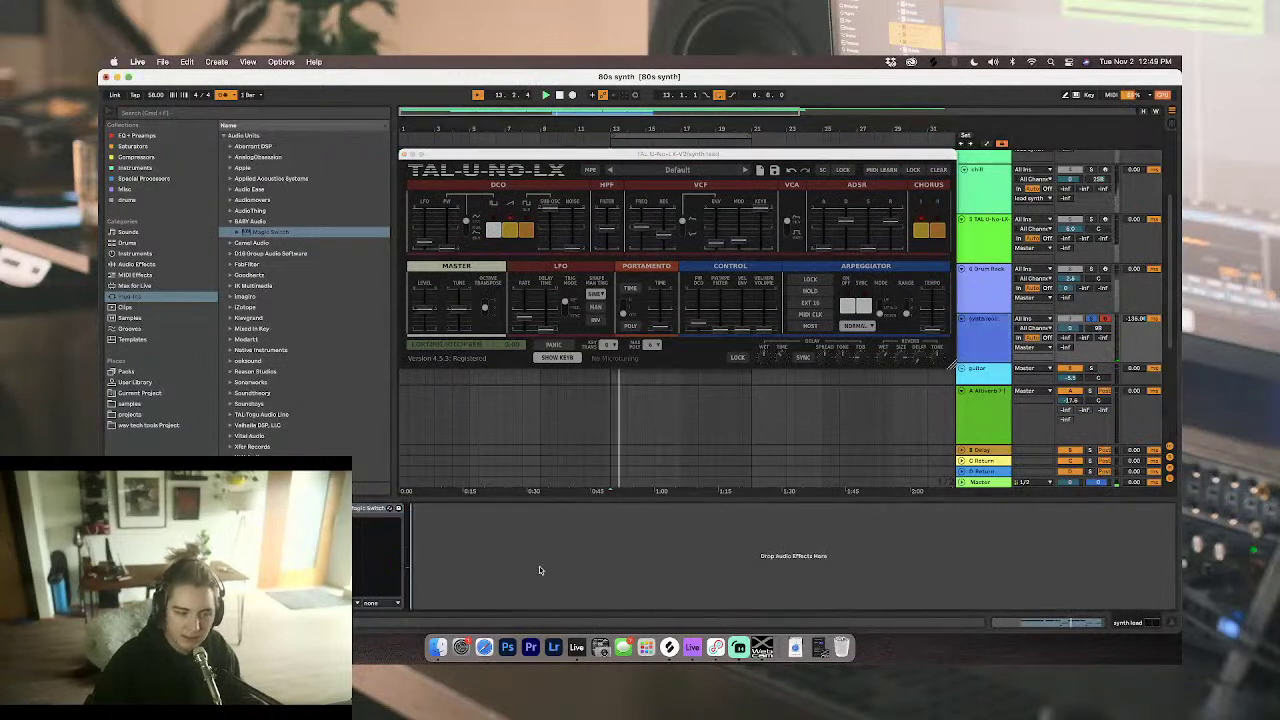
click(786, 361)
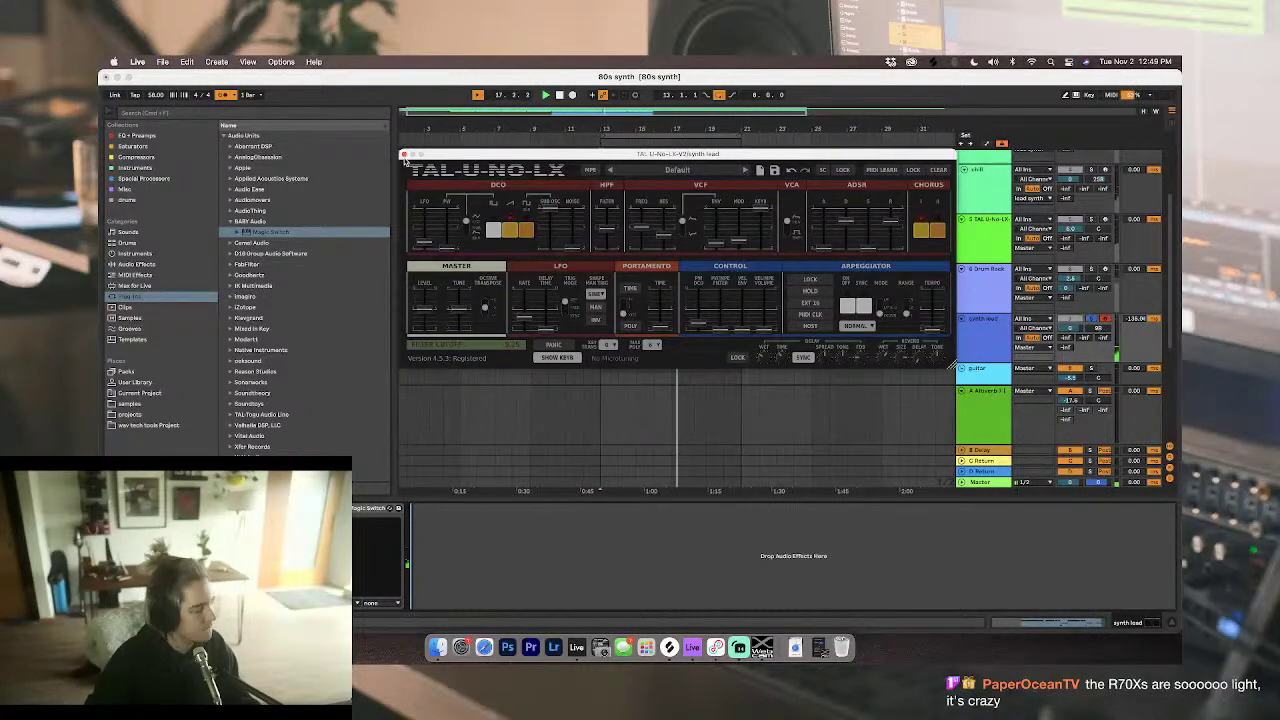
click(403, 155)
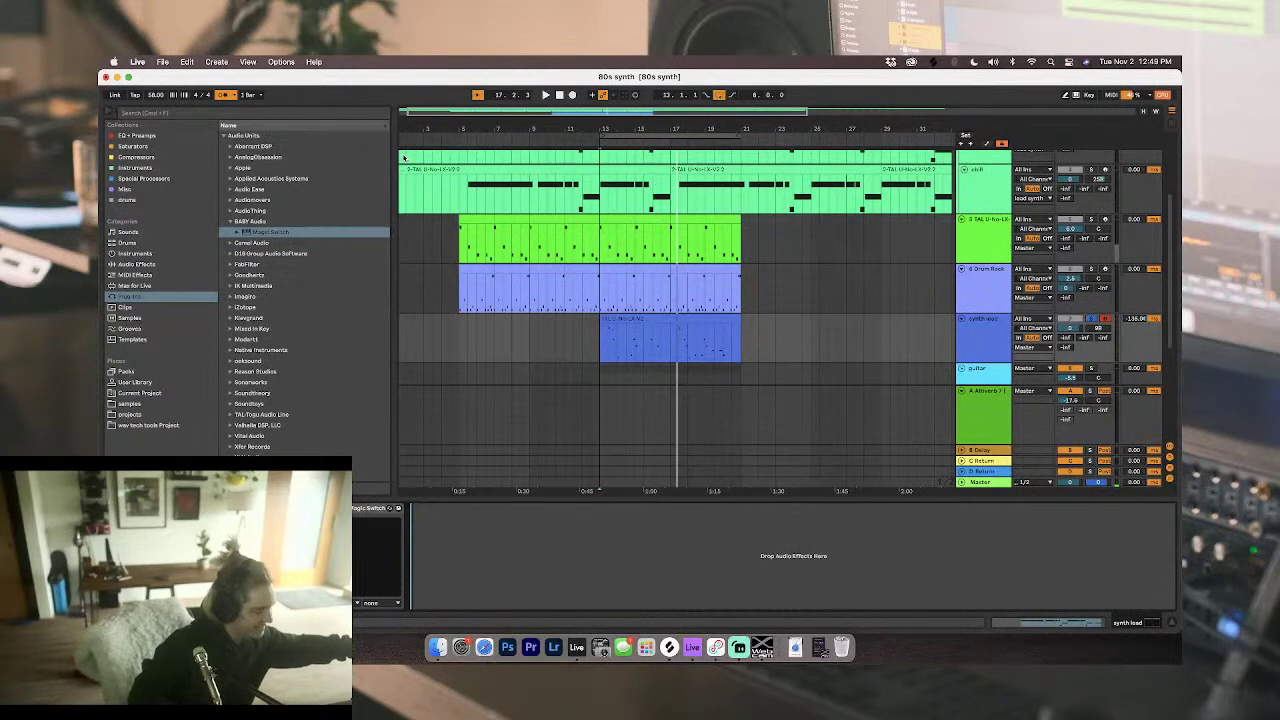
Step: Play from bar 13 with the Drum Rack soloed alongside the synth lead
key(space)
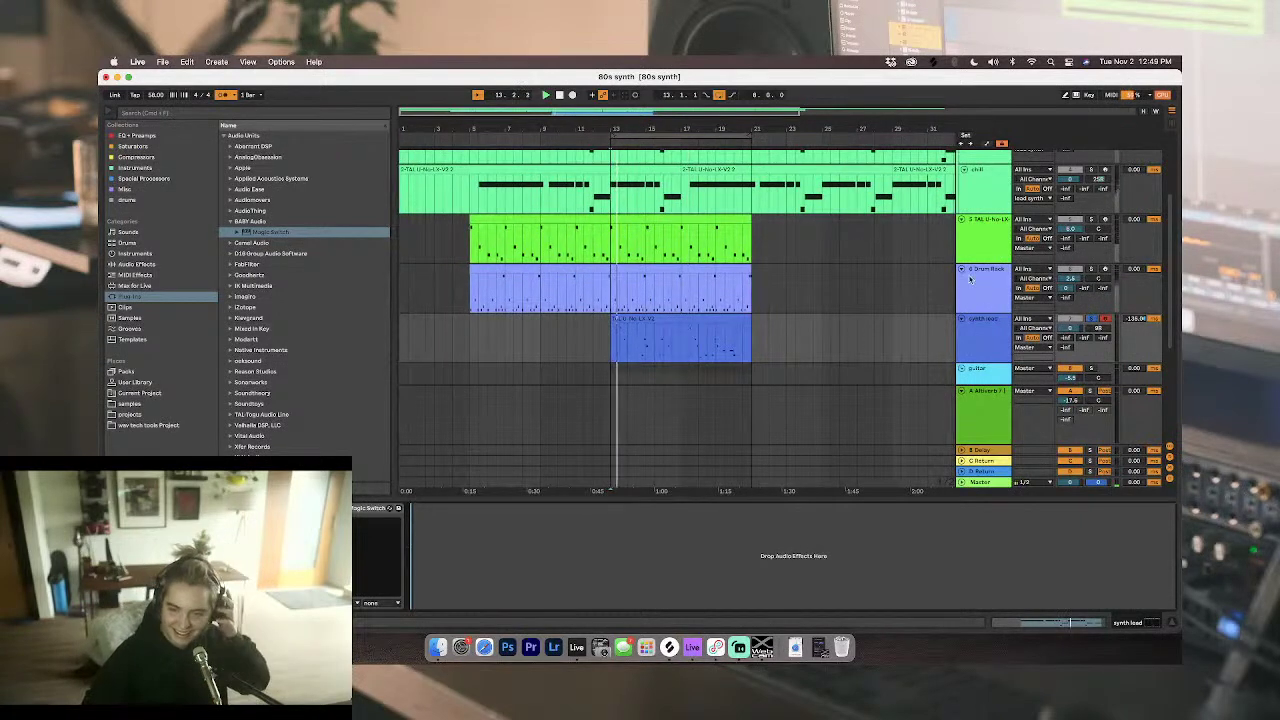
click(1092, 270)
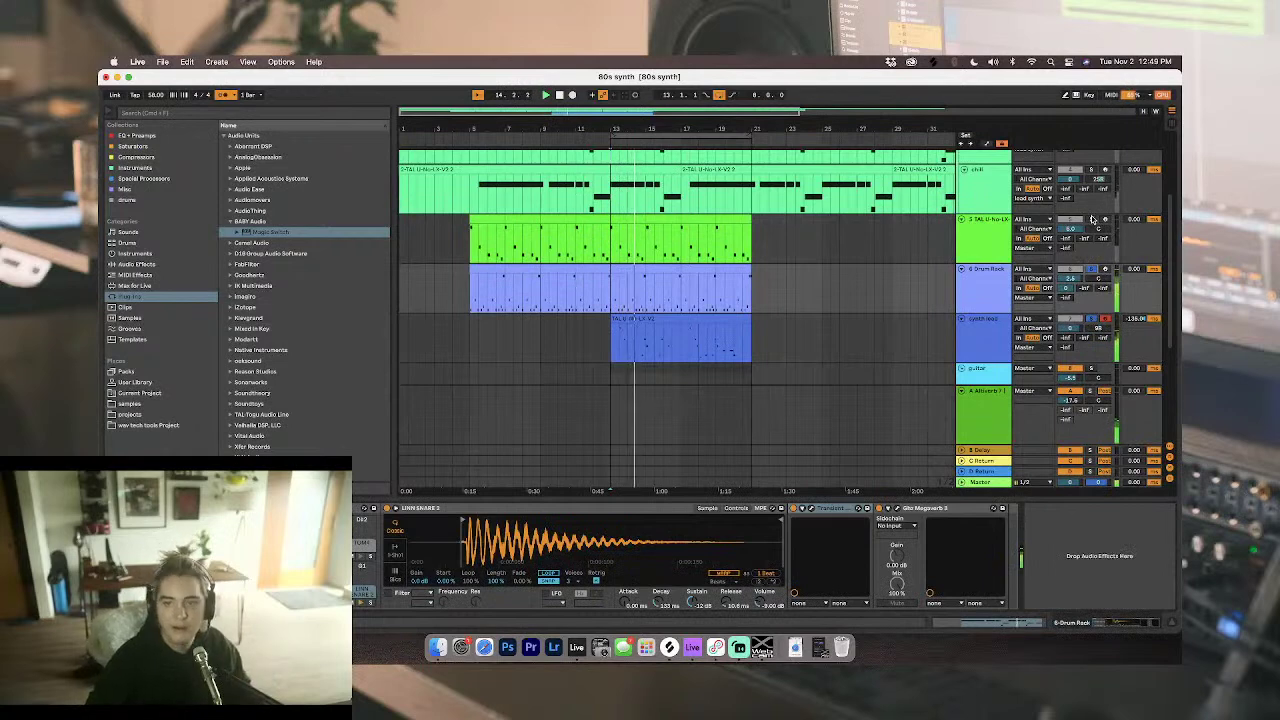
Step: Audition the green TAL-U-No-LX bass track with the Drum Rack and move playback to bar 5
click(1093, 219)
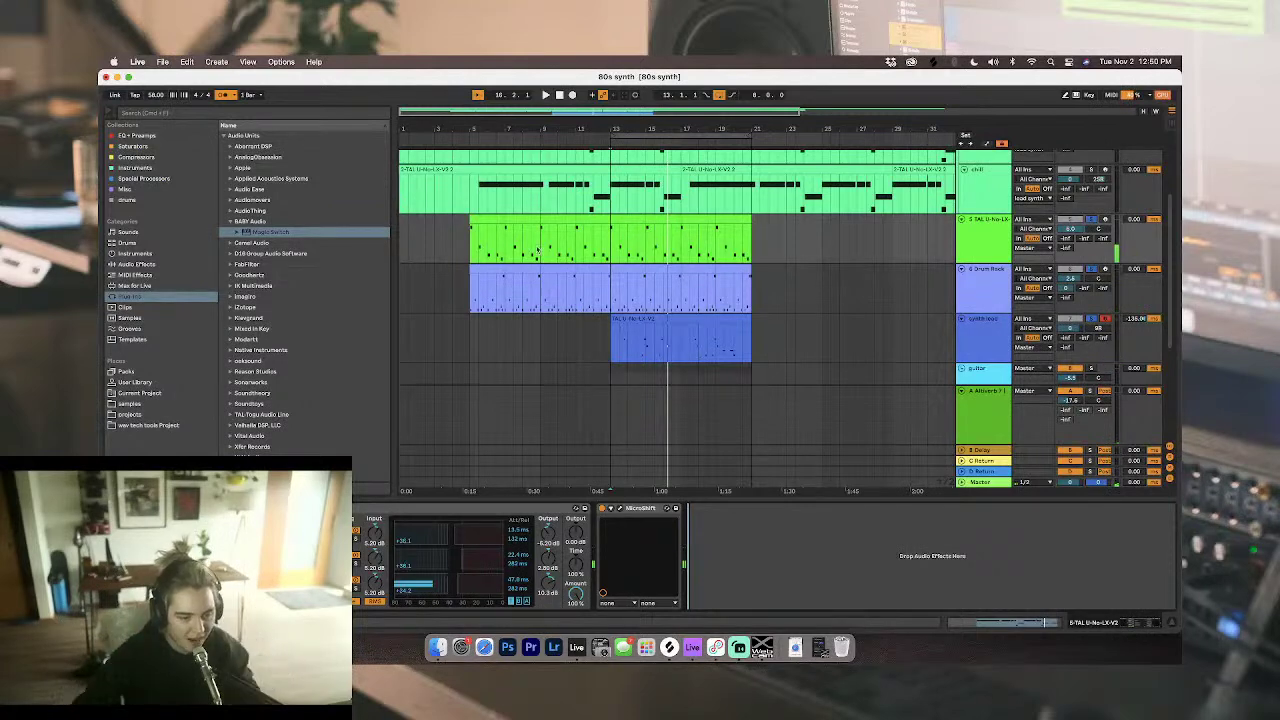
click(482, 295)
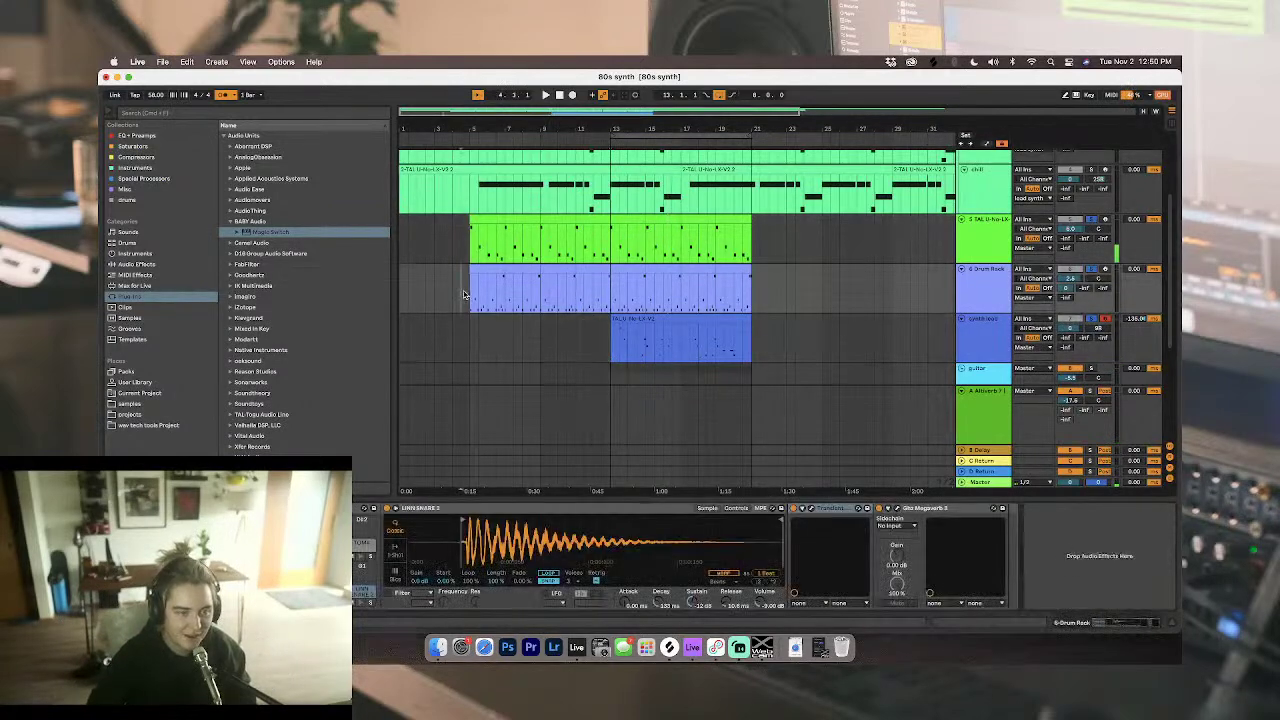
click(983, 234)
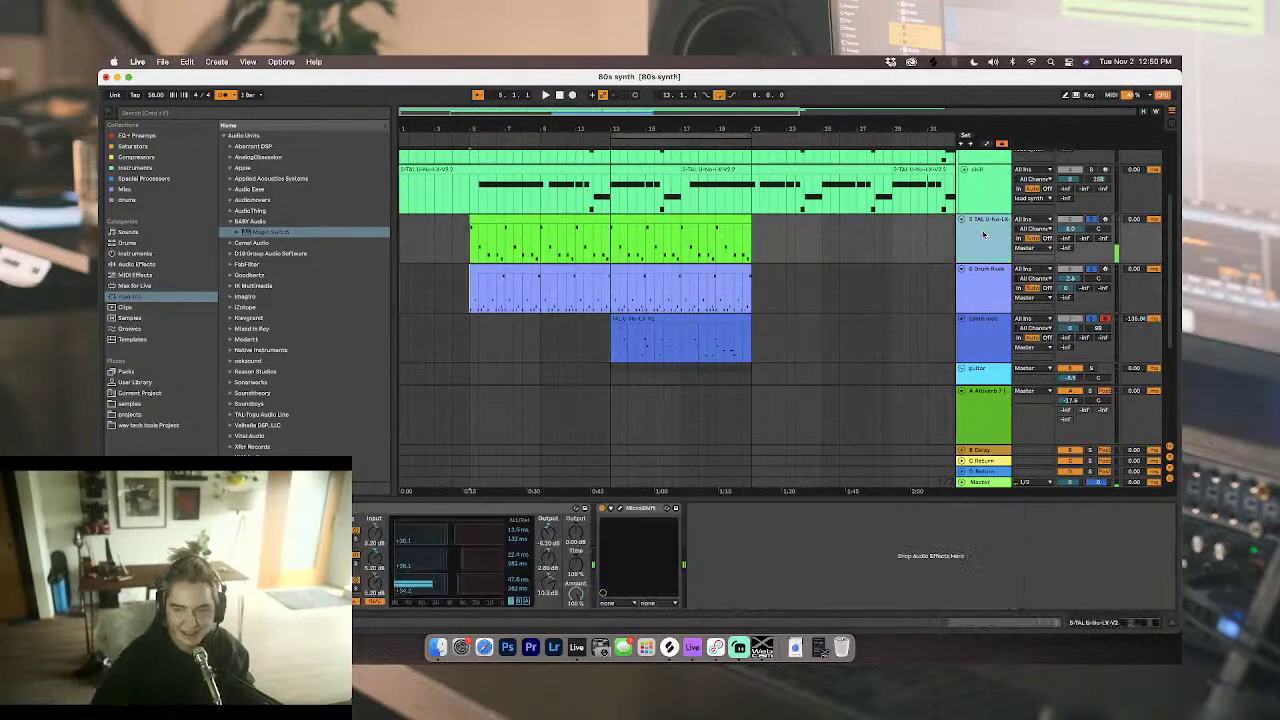
Step: Solo the lead synth group, play it from bar 5 and isolate the intense track within it
scroll(983, 234, up, 5)
click(983, 226)
click(1091, 205)
key(space)
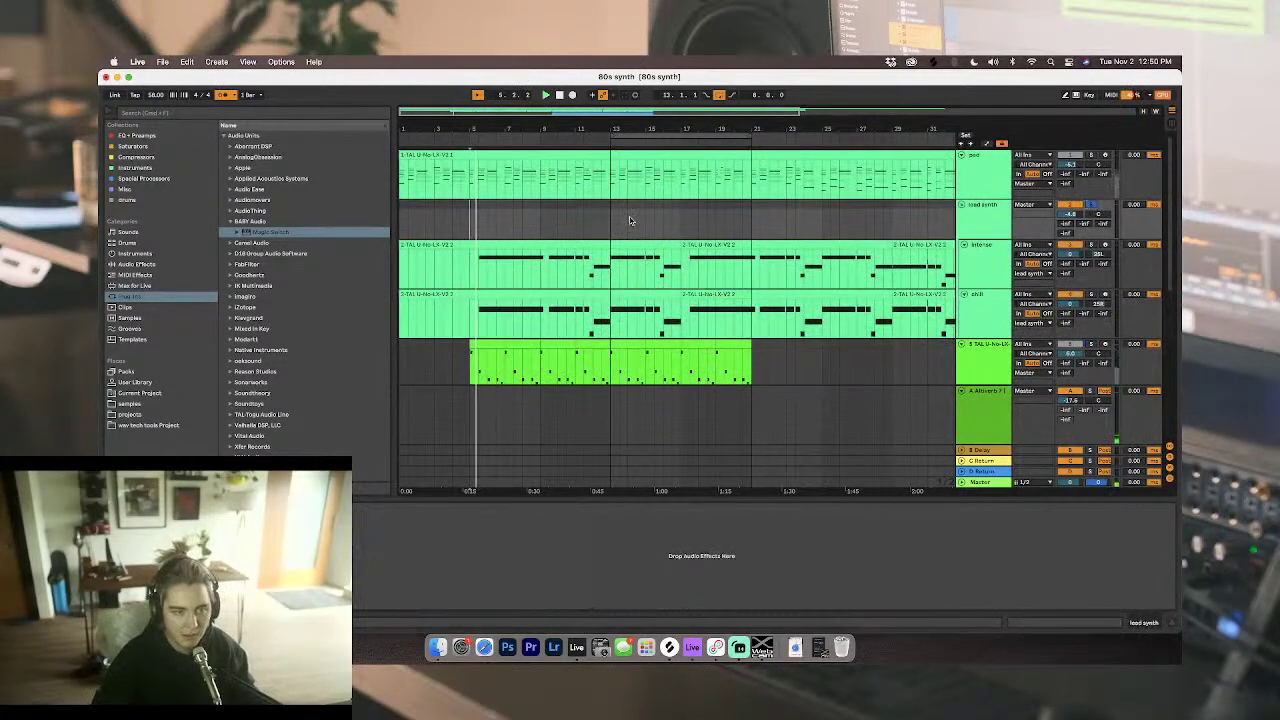
click(993, 222)
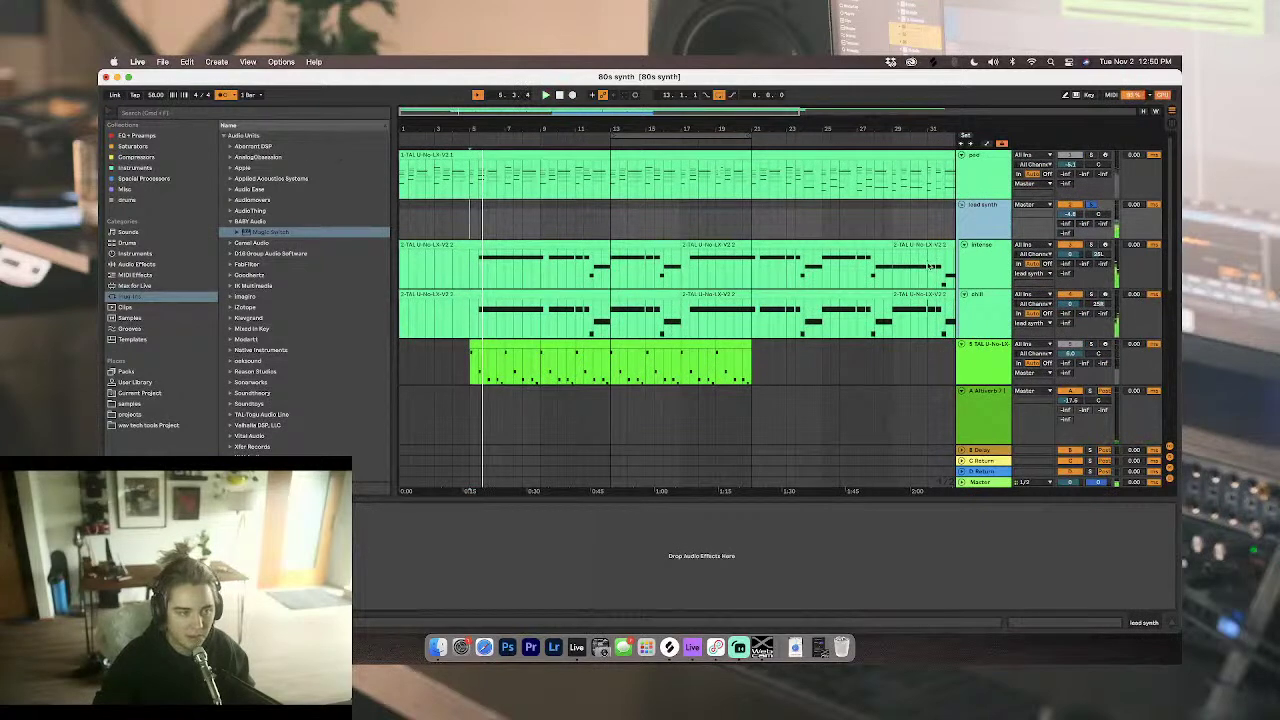
click(930, 265)
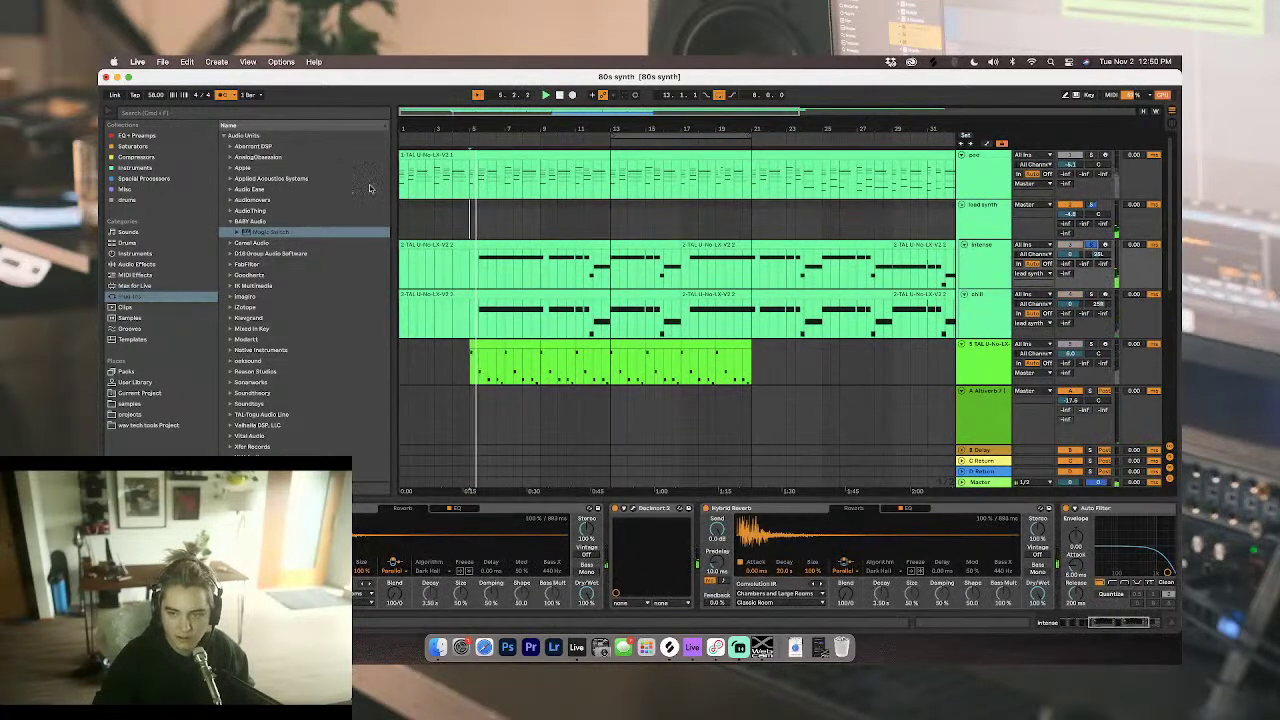
Step: Add Pro-Q 3 to the intense track with a low cut near 320 Hz and a narrow dip near 597 Hz
click(133, 135)
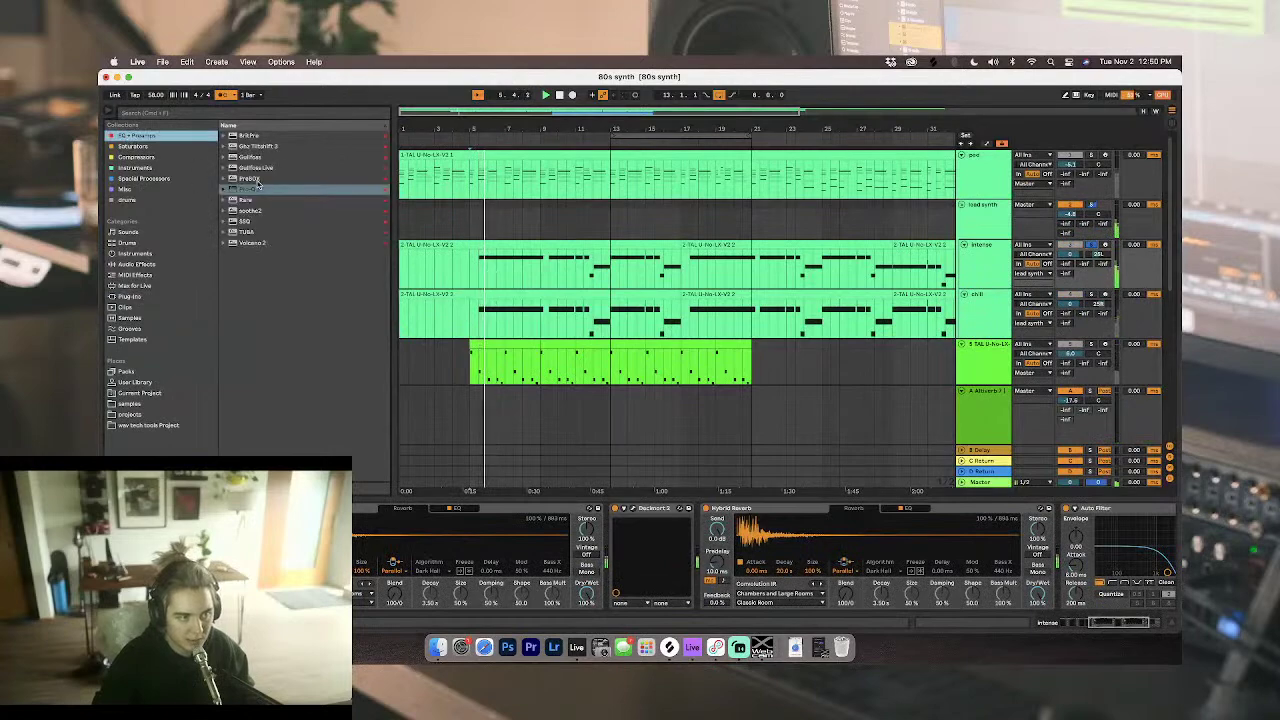
click(250, 189)
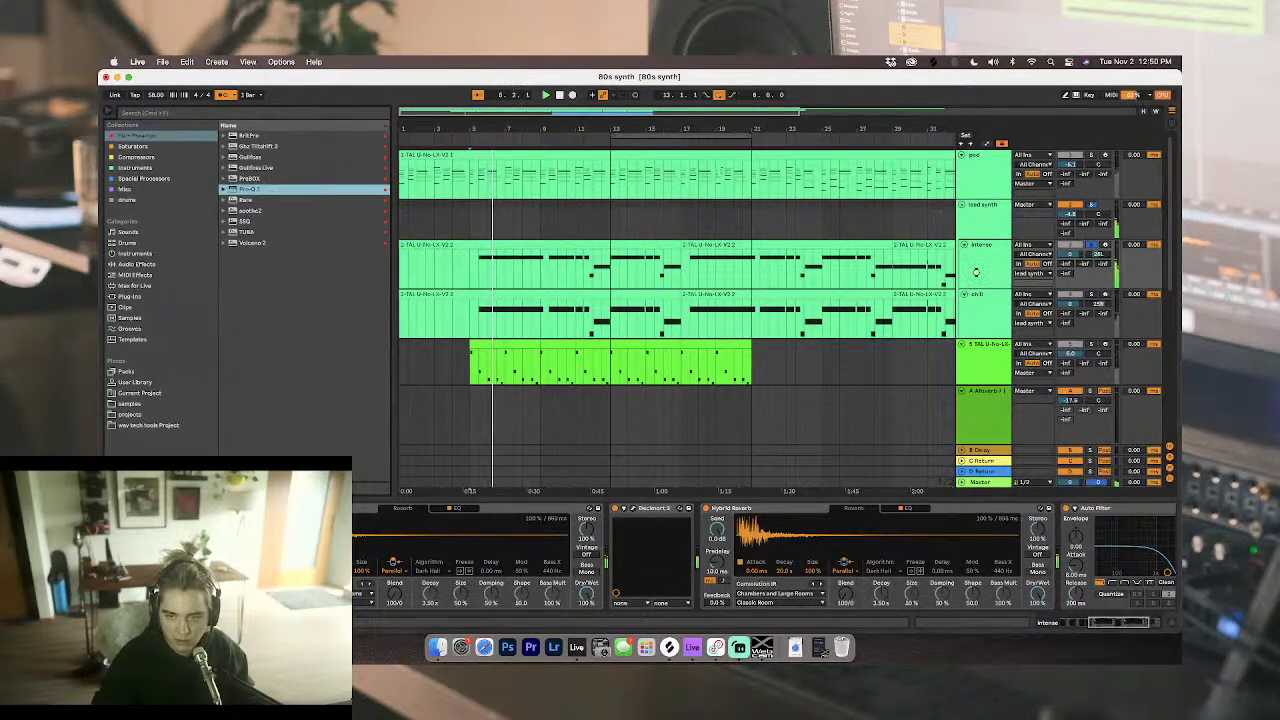
click(413, 281)
drag(412, 282, 653, 295)
scroll(653, 295, up, 8)
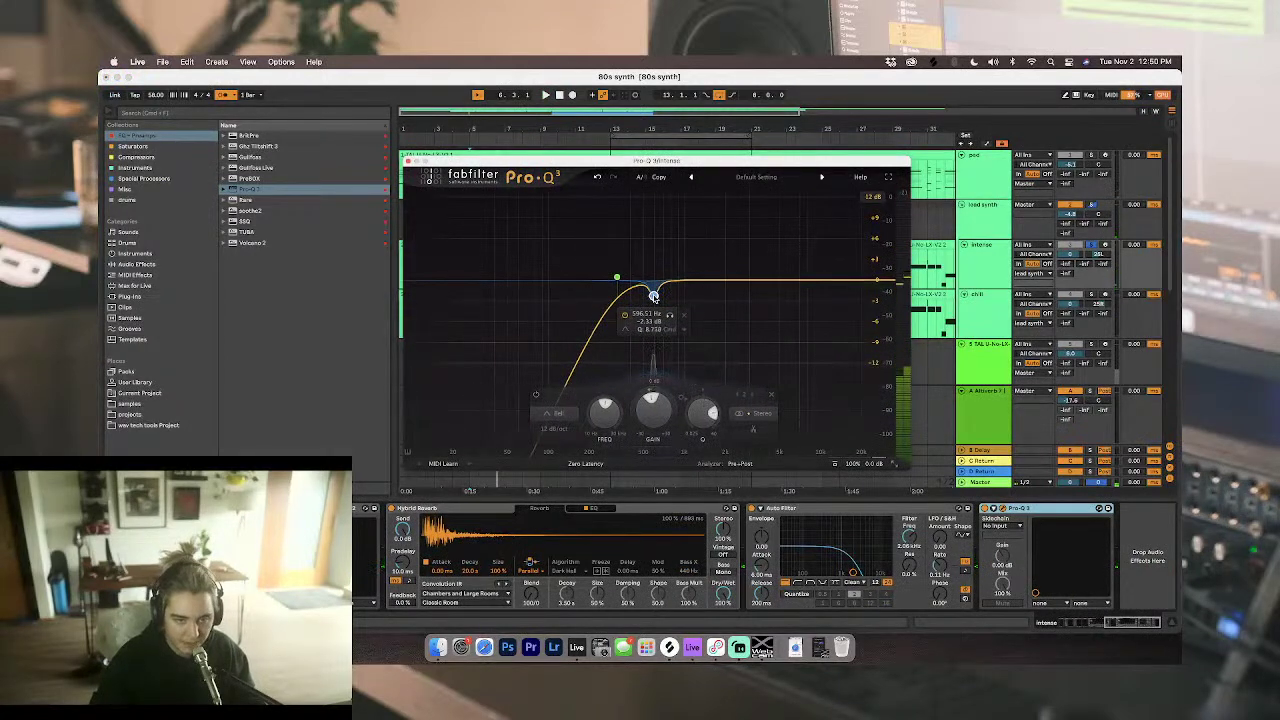
Step: Make the Pro-Q 3 dip dynamic, set it to about 618 Hz and -4.3 dB during playback, and close the plugin
drag(645, 393, 645, 428)
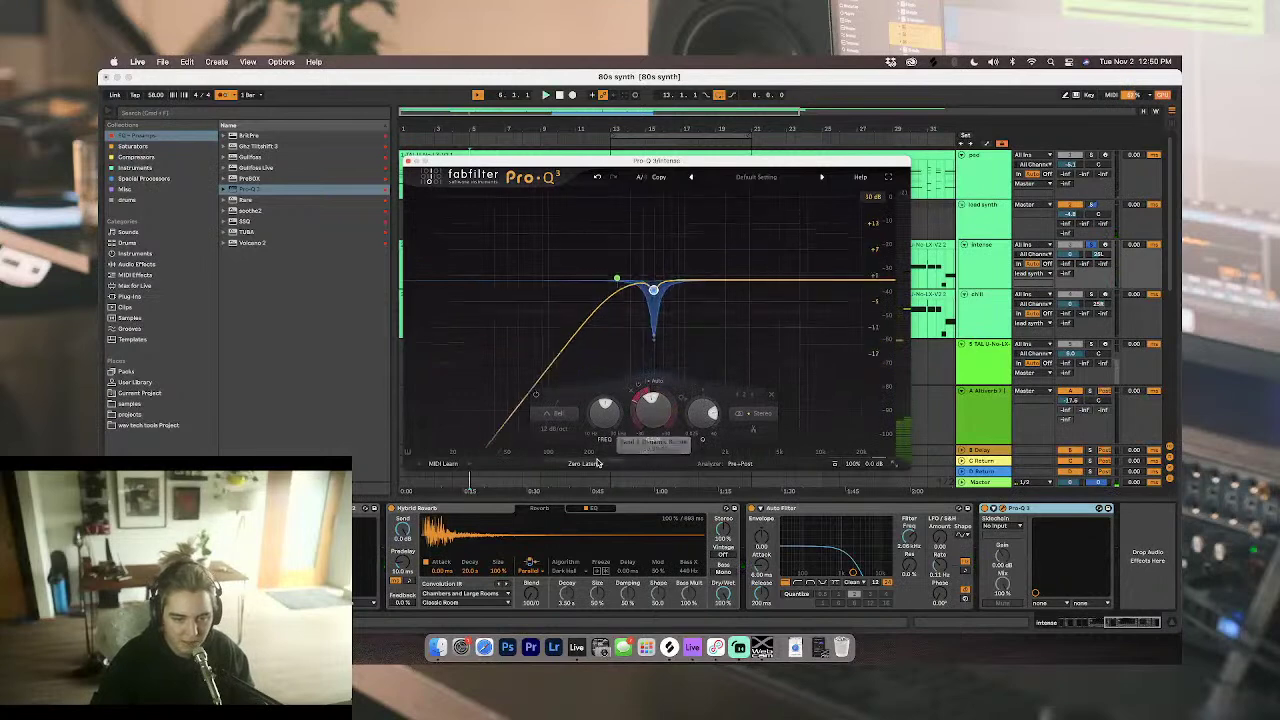
key(space)
drag(654, 286, 656, 292)
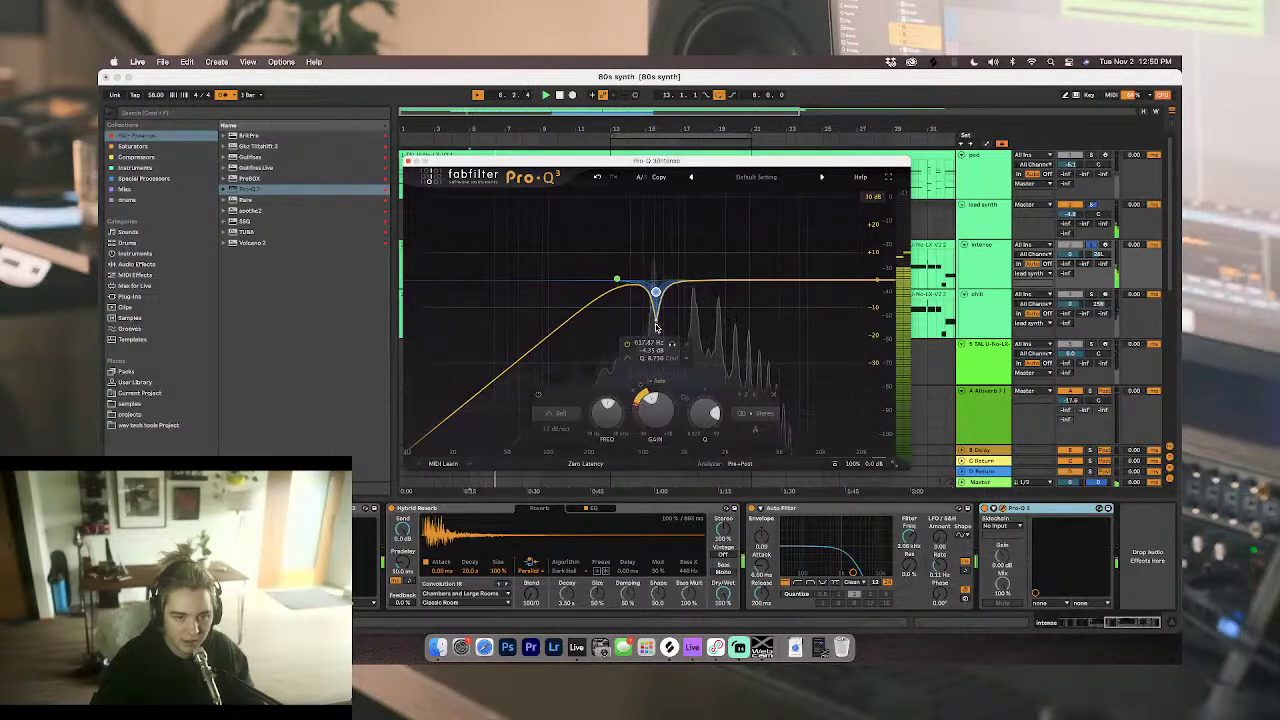
click(407, 161)
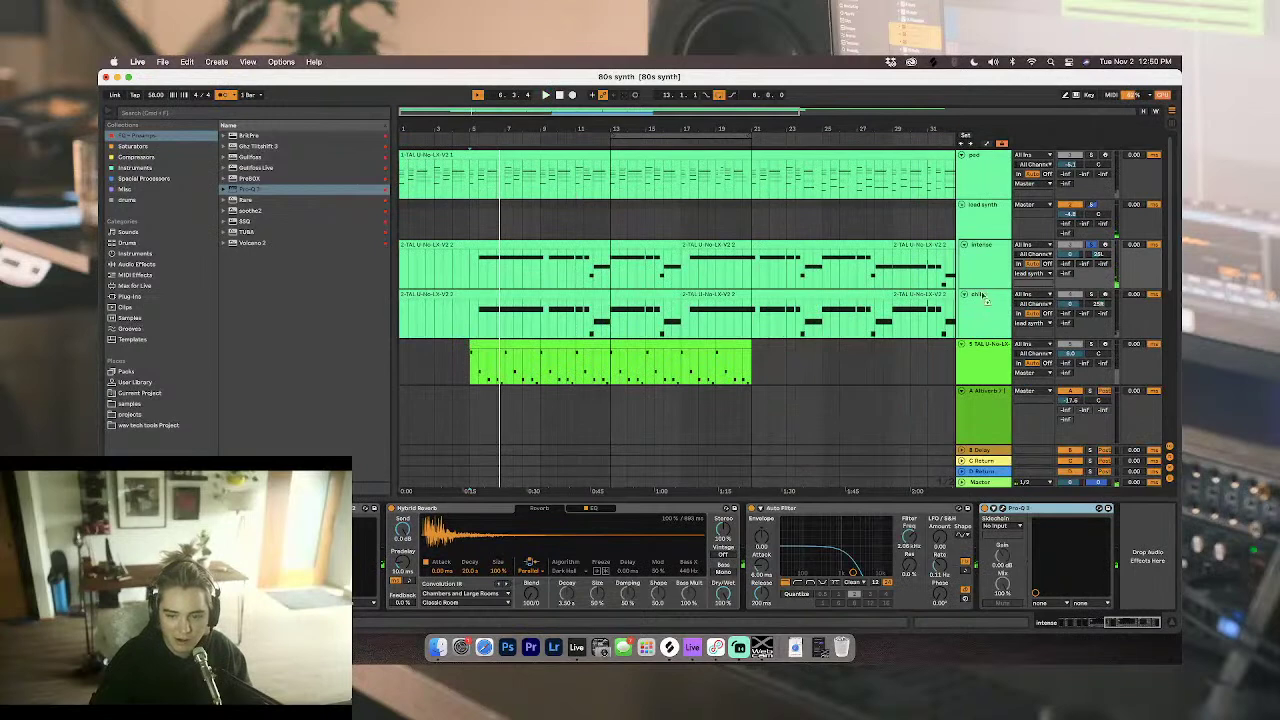
Step: Copy the intense track's Pro-Q 3 to the end of the chill track's chain and solo chill
click(1018, 302)
click(1091, 295)
click(977, 297)
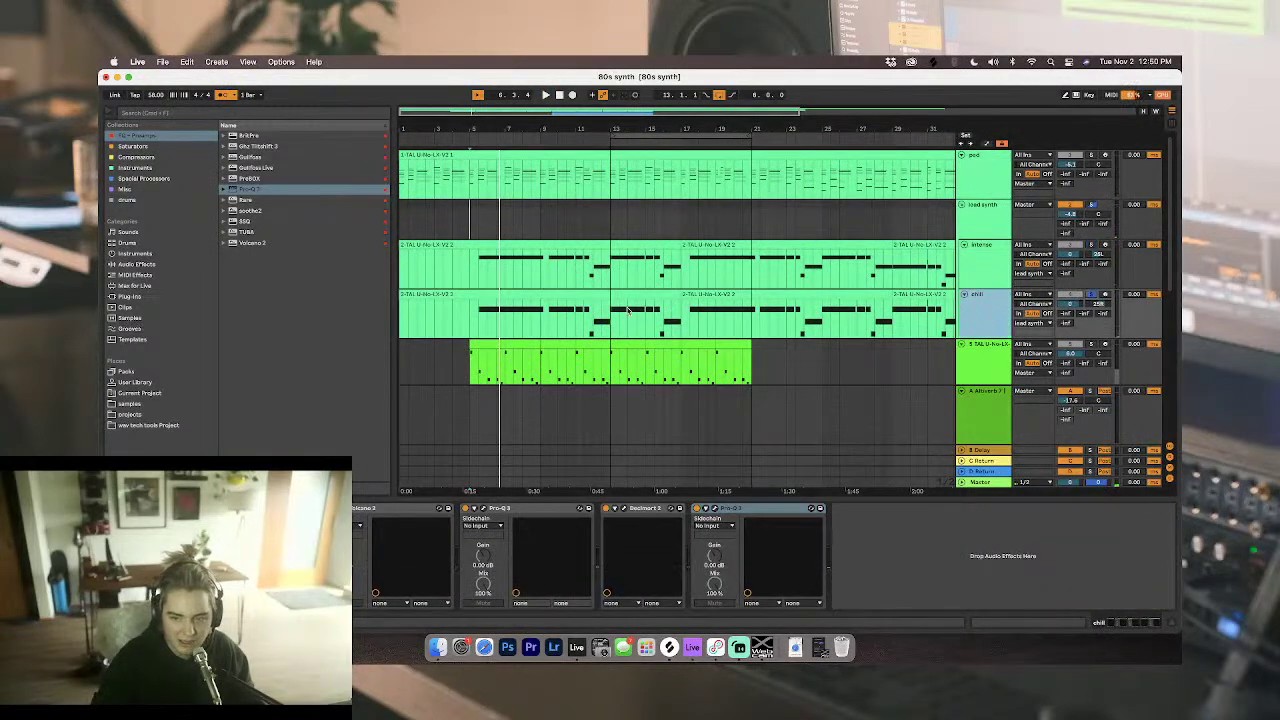
Step: Play the chill track from bar 13, nudge its Pro-Q 3 dip slightly higher in frequency and close the plugin
click(603, 313)
key(space)
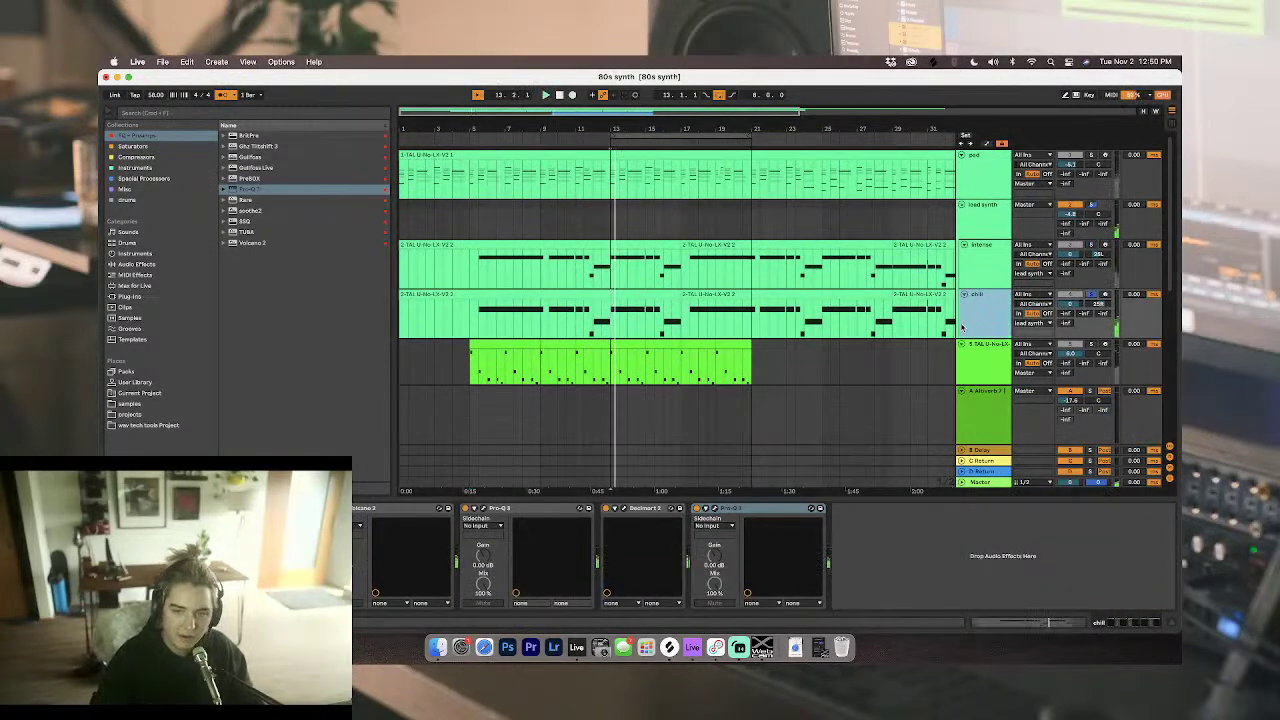
drag(655, 293, 657, 292)
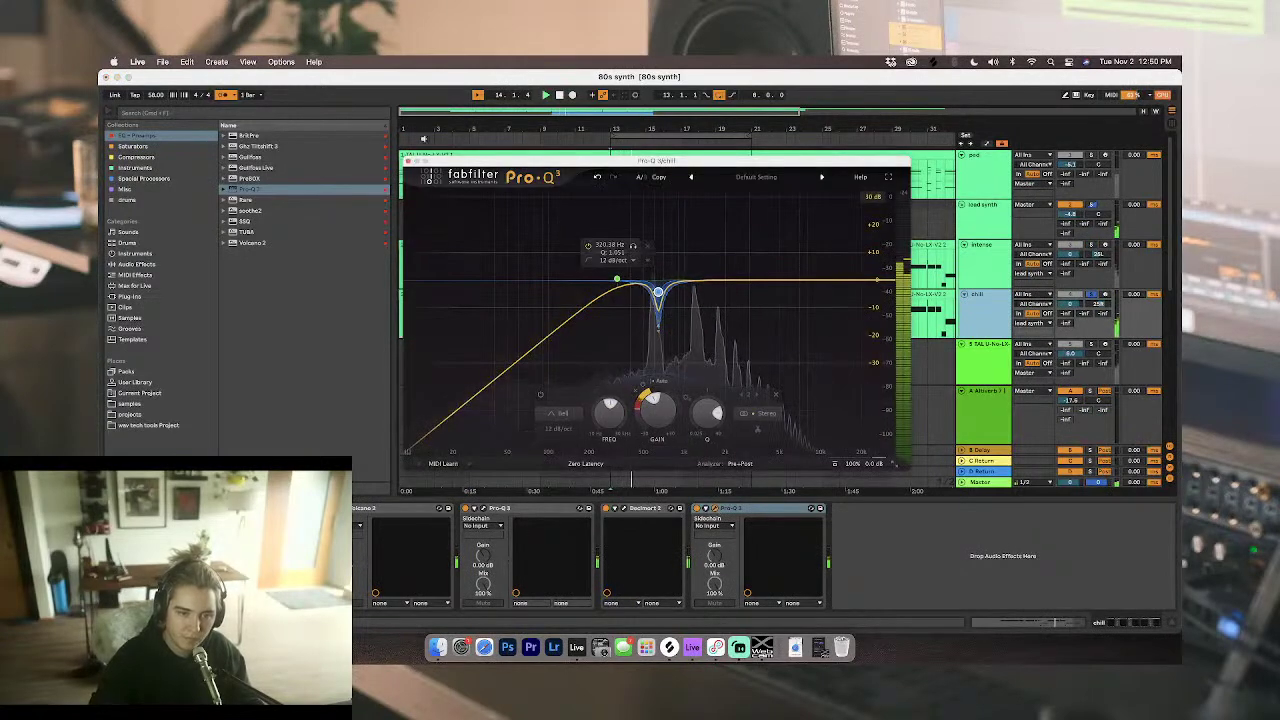
click(408, 160)
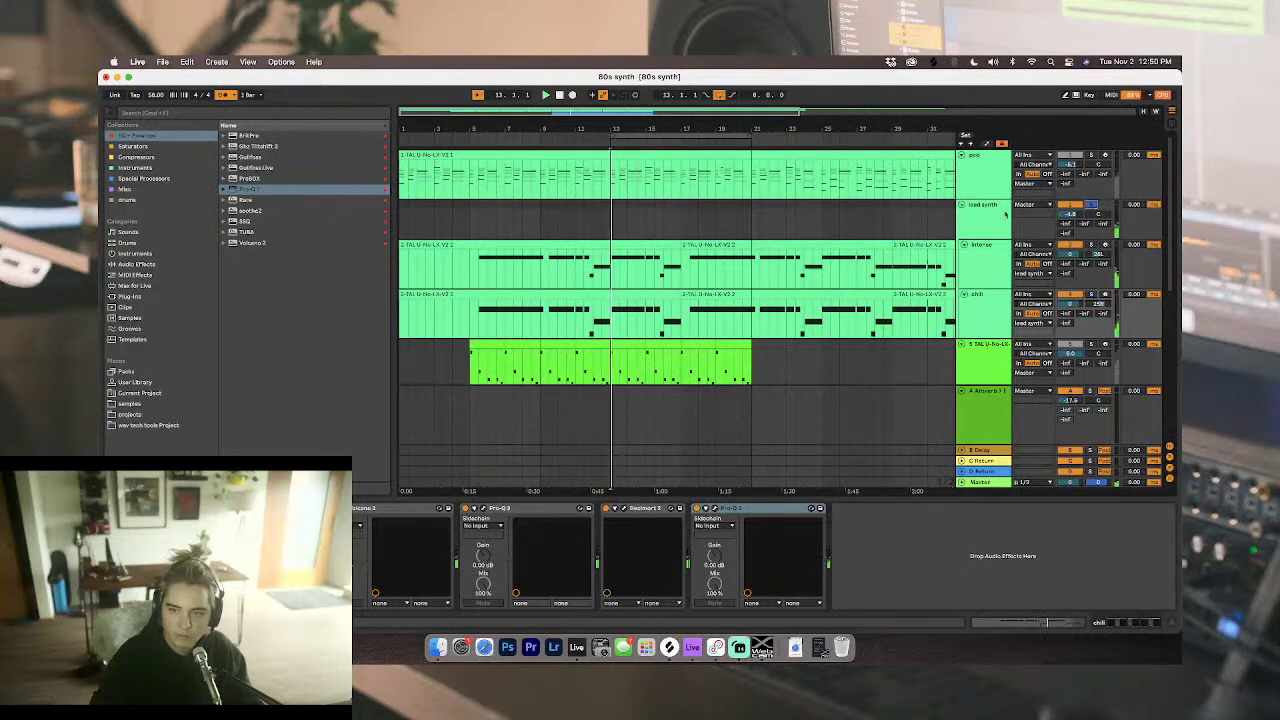
Step: Add an Auto Filter to the lead synth group and adjust its filter settings while the group plays
click(693, 213)
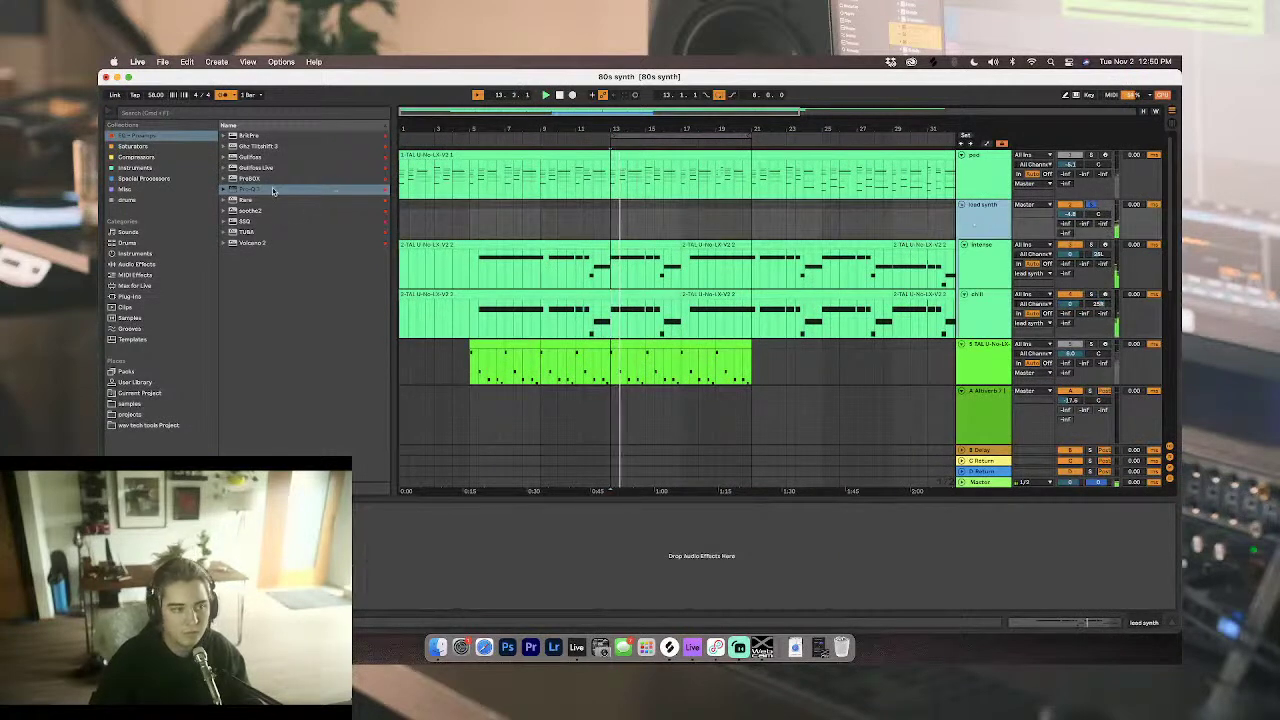
click(124, 264)
scroll(263, 342, up, 15)
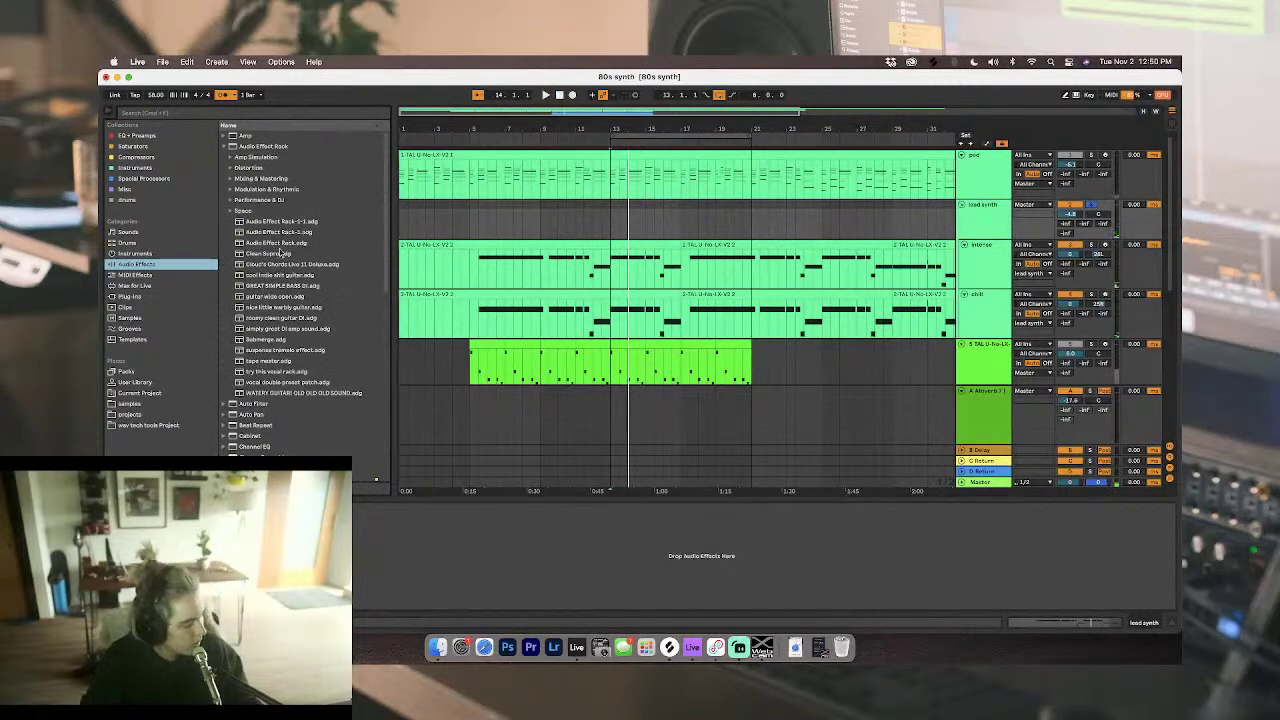
click(223, 147)
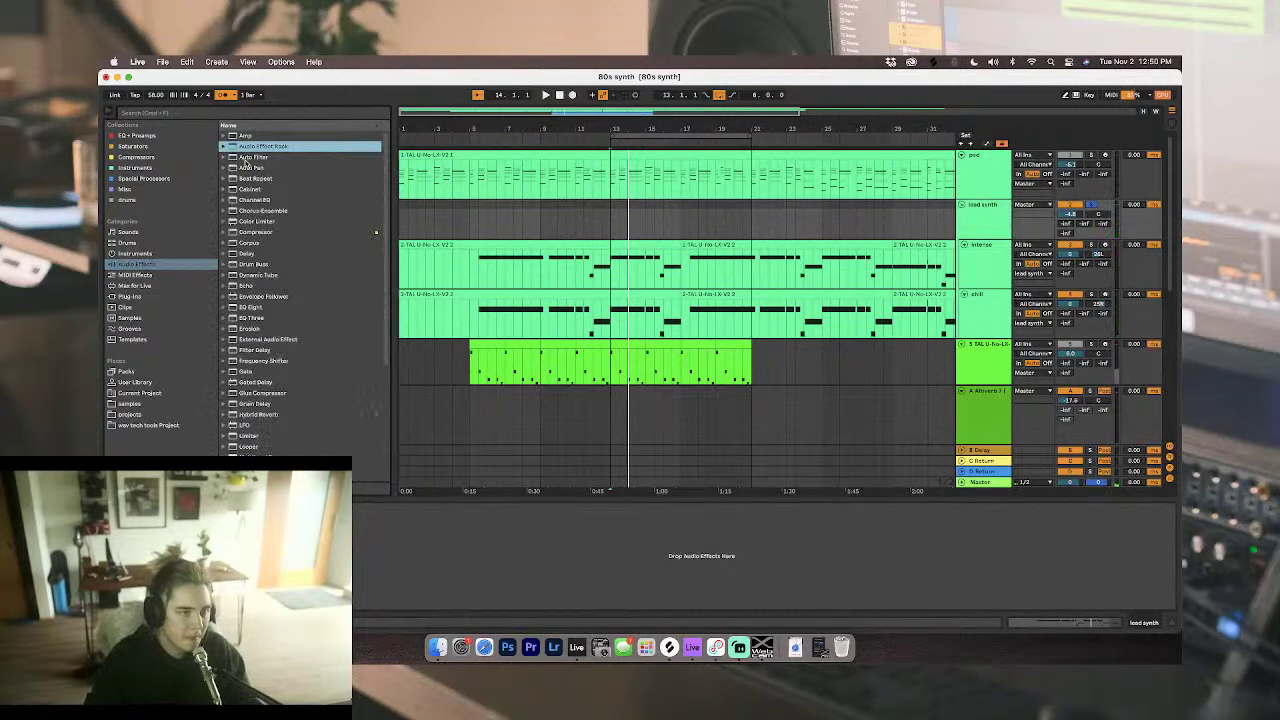
click(246, 158)
drag(660, 212, 662, 214)
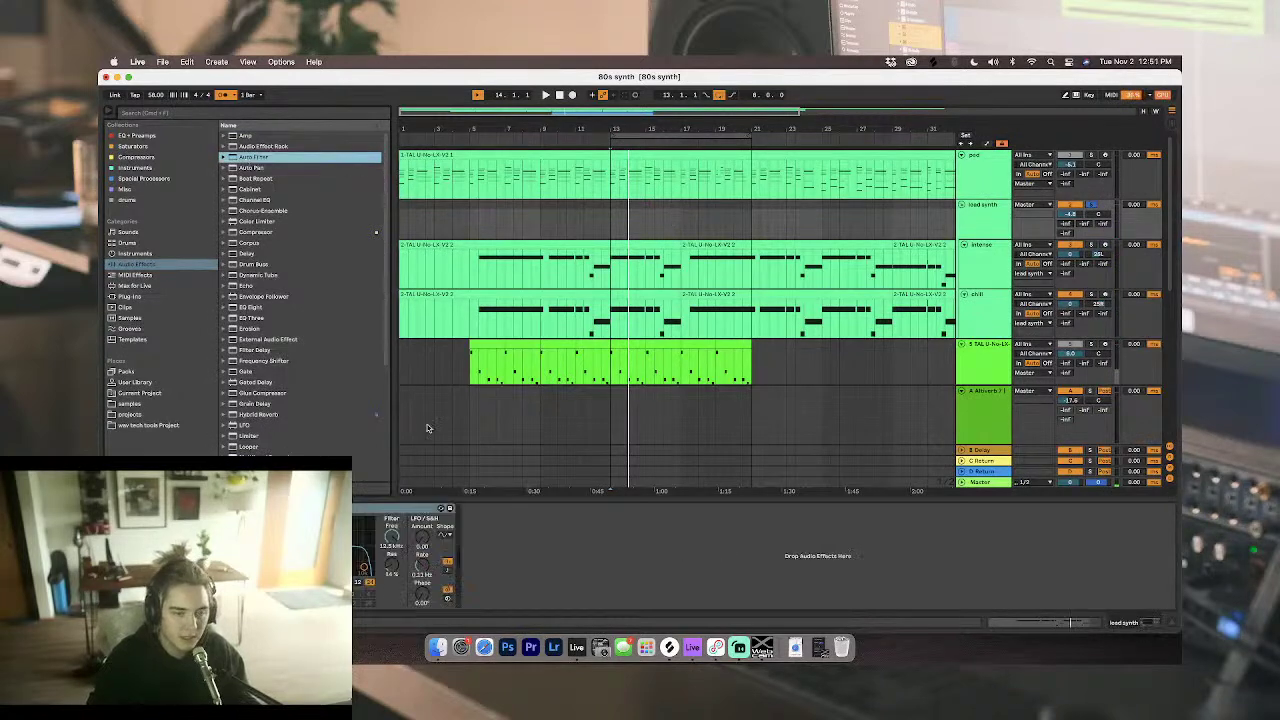
click(308, 582)
key(space)
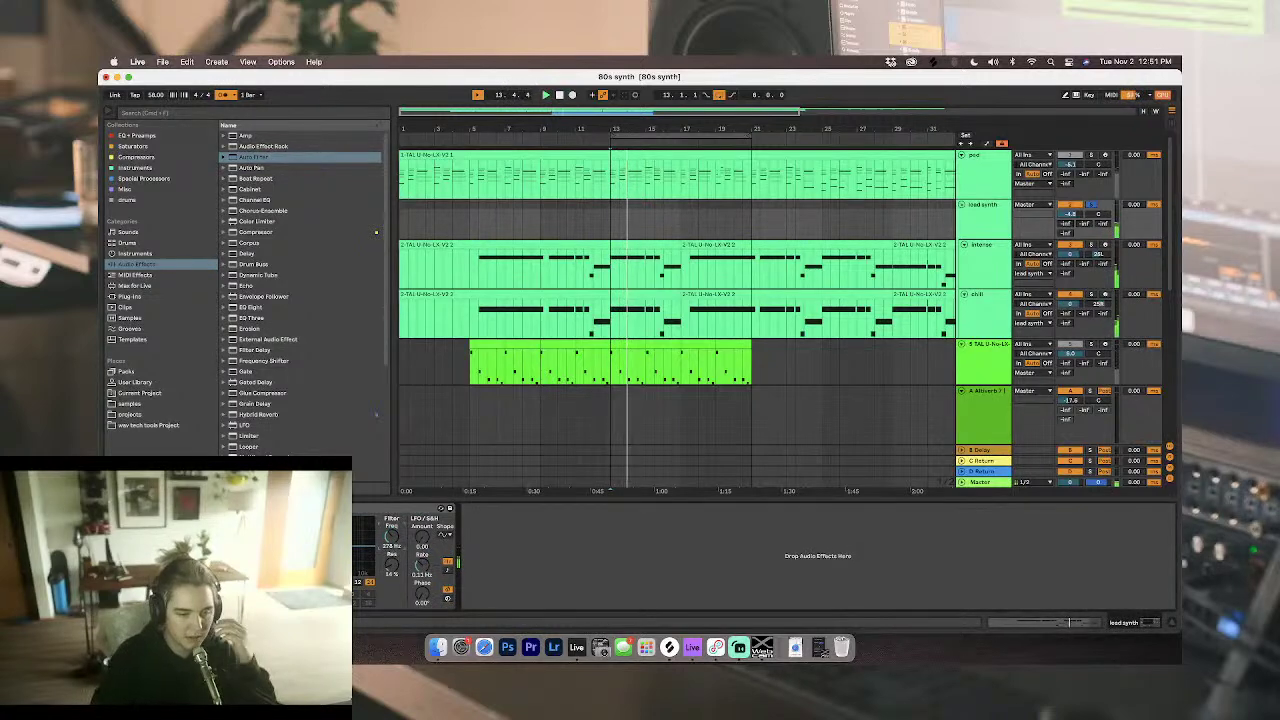
Step: Solo the pad and add the green TAL-U-No-LX bass track to the solo to hear both together
click(980, 224)
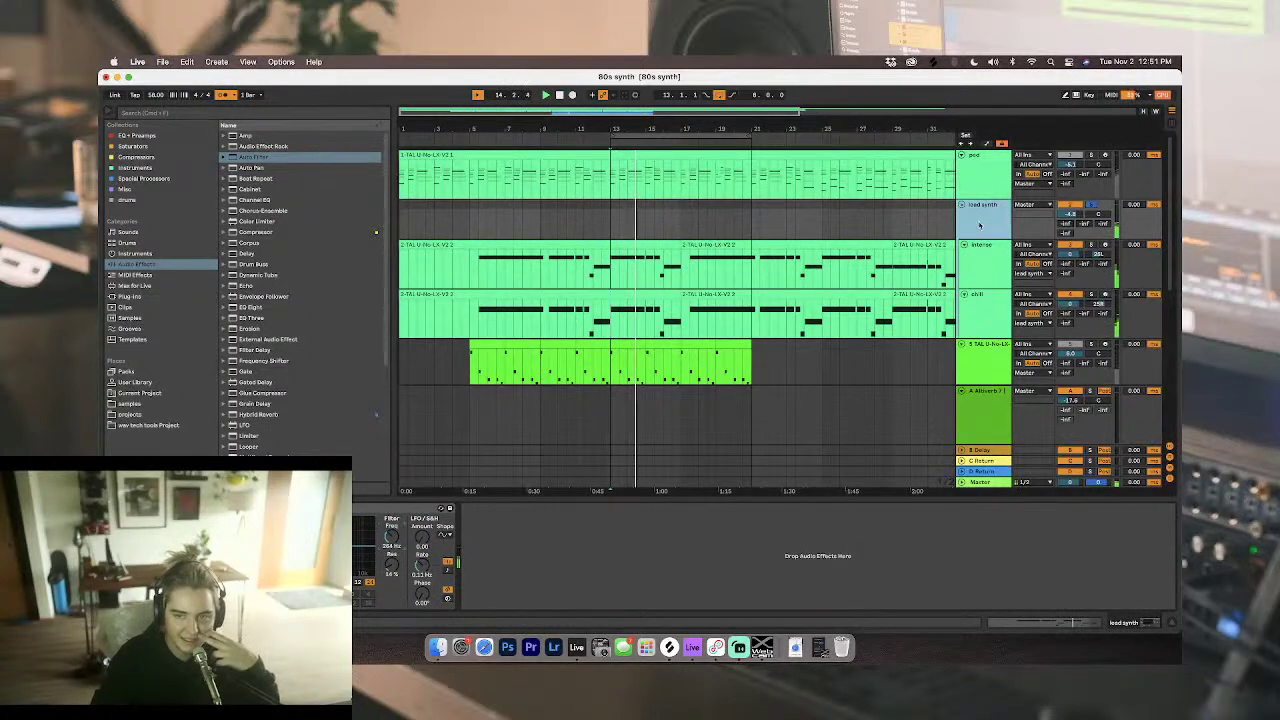
click(981, 178)
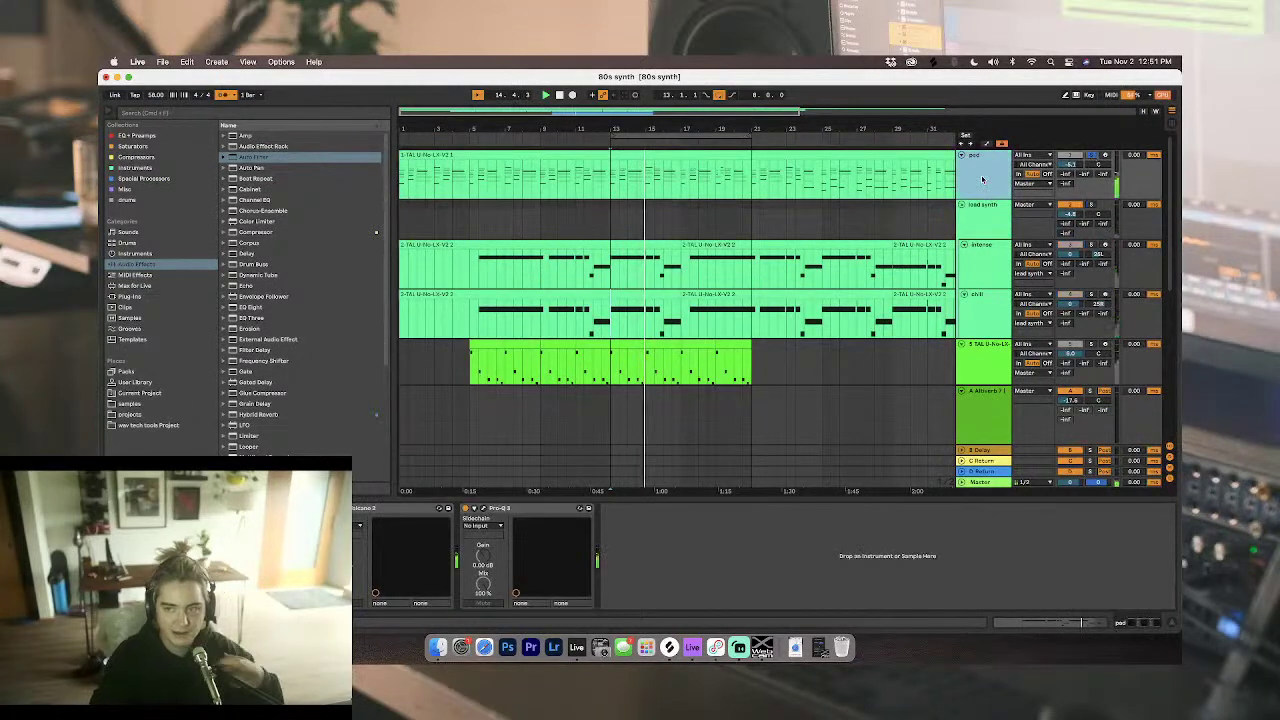
click(667, 595)
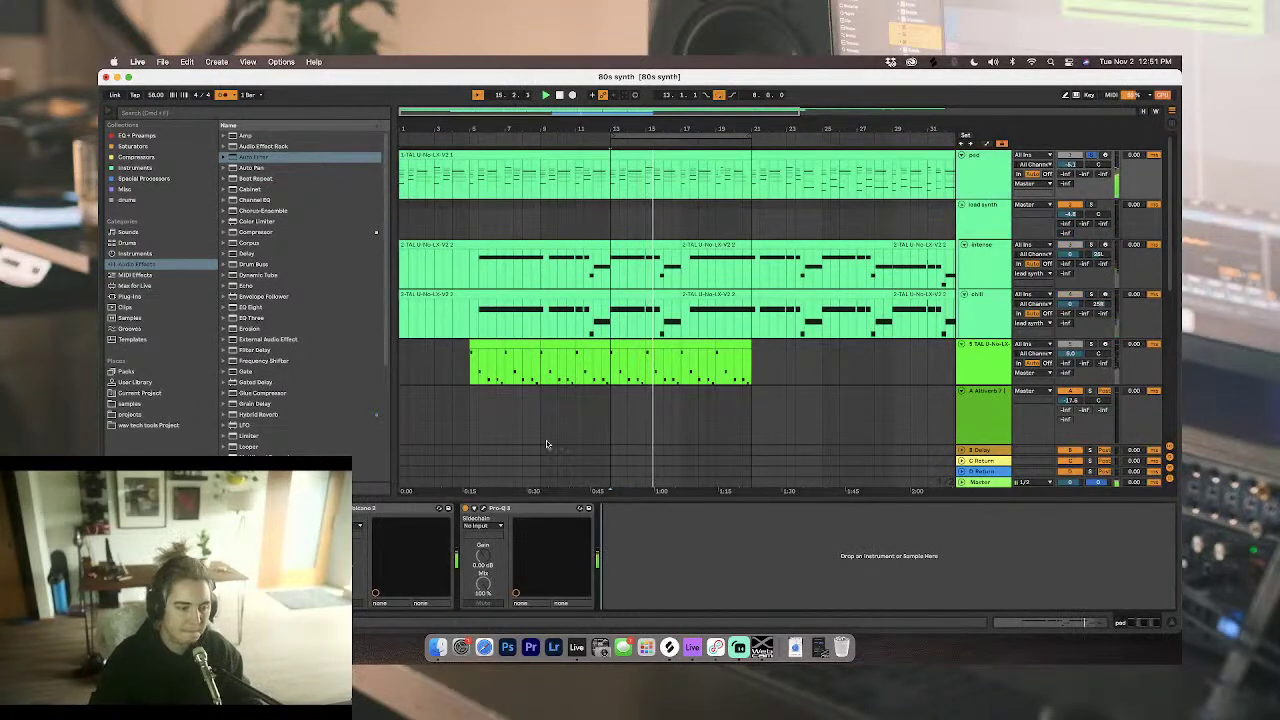
click(982, 362)
click(987, 181)
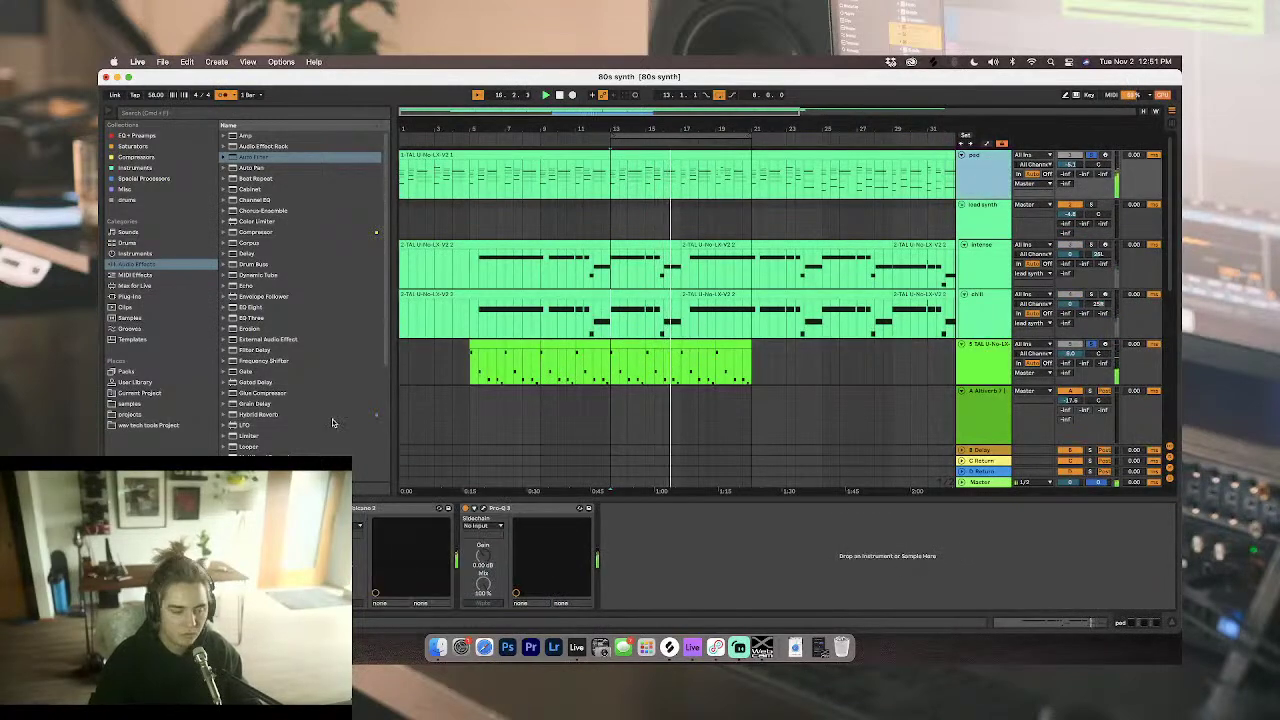
scroll(320, 383, down, 3)
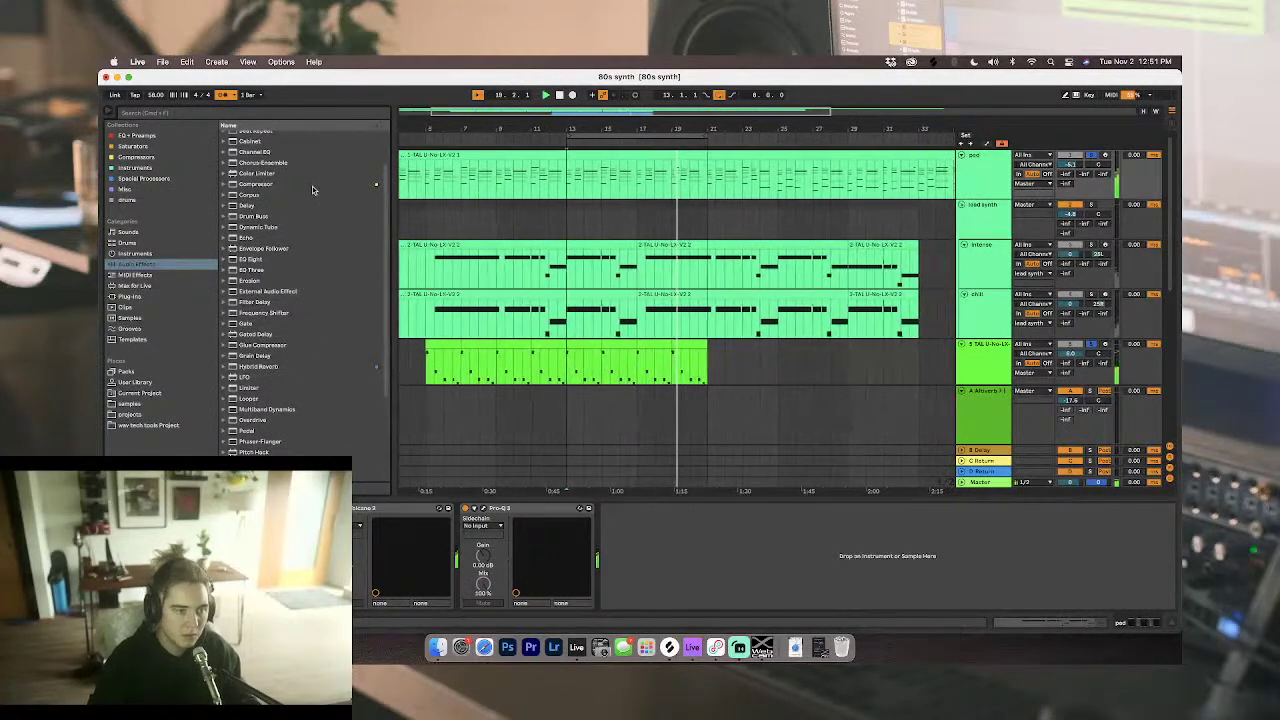
Step: Clear the track solos to hear the full mix and select the Drum Rack track
click(988, 216)
click(985, 157)
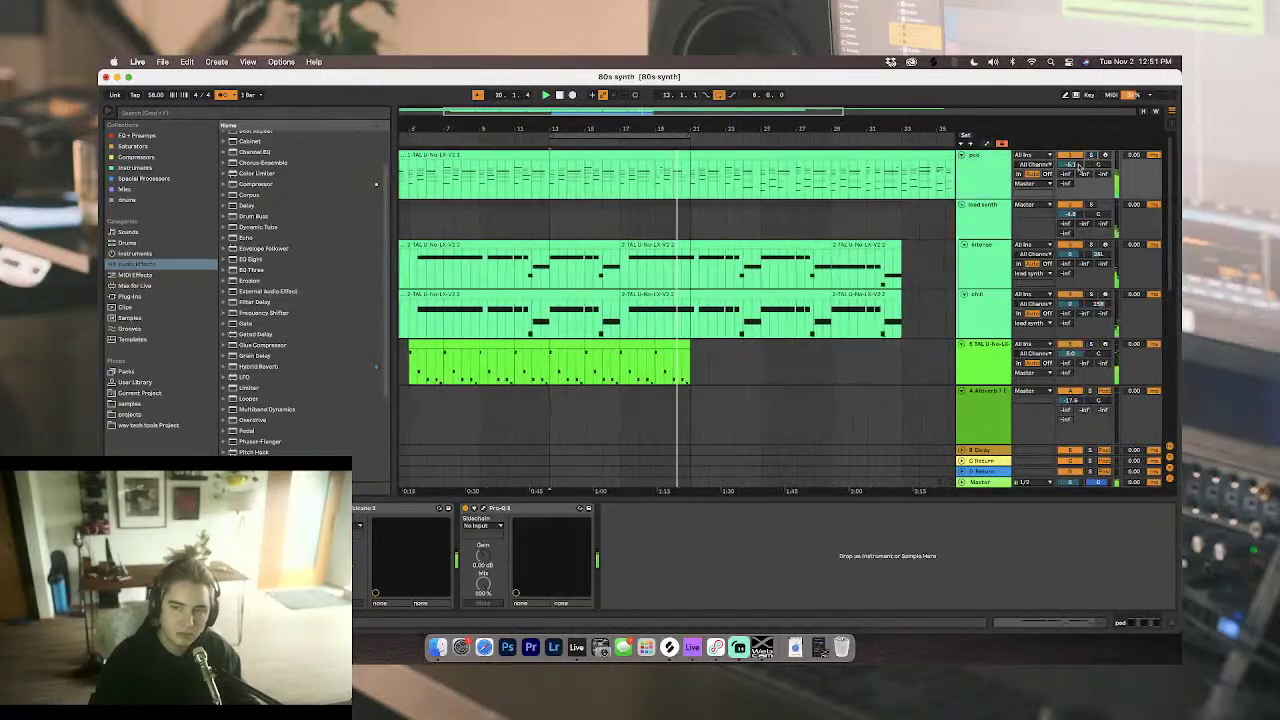
scroll(644, 274, down, 1)
scroll(646, 273, down, 5)
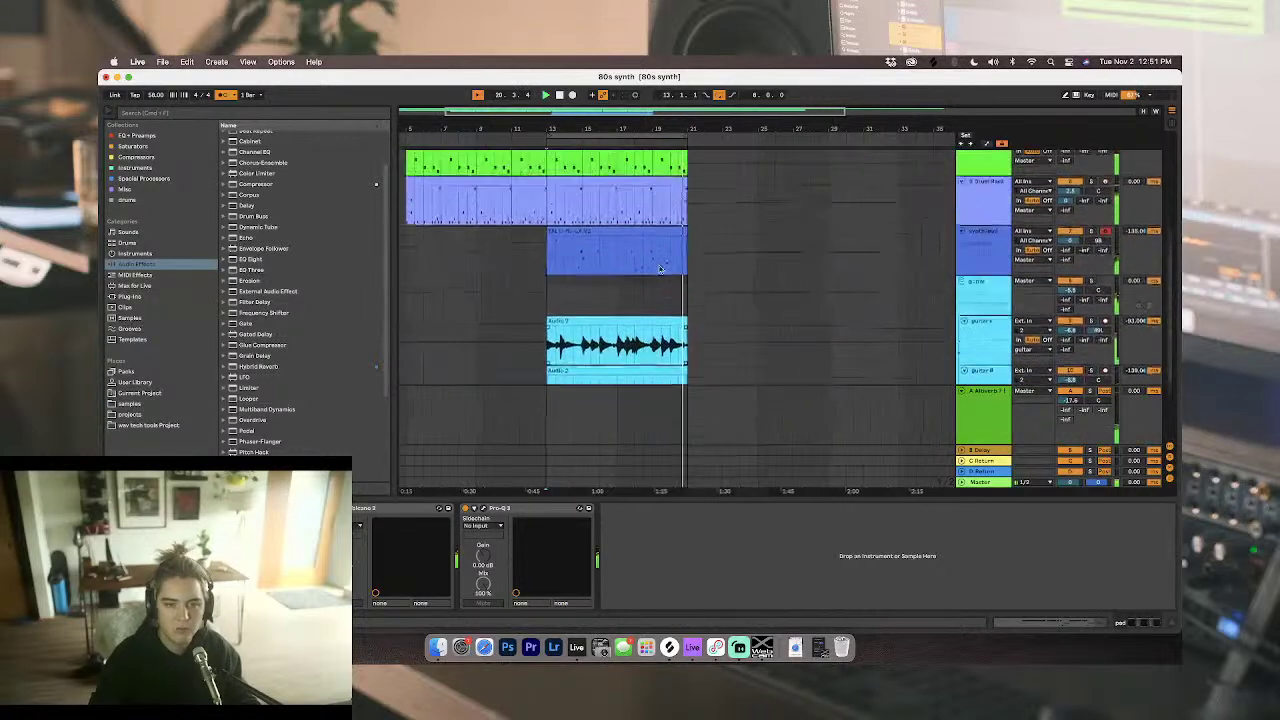
click(997, 257)
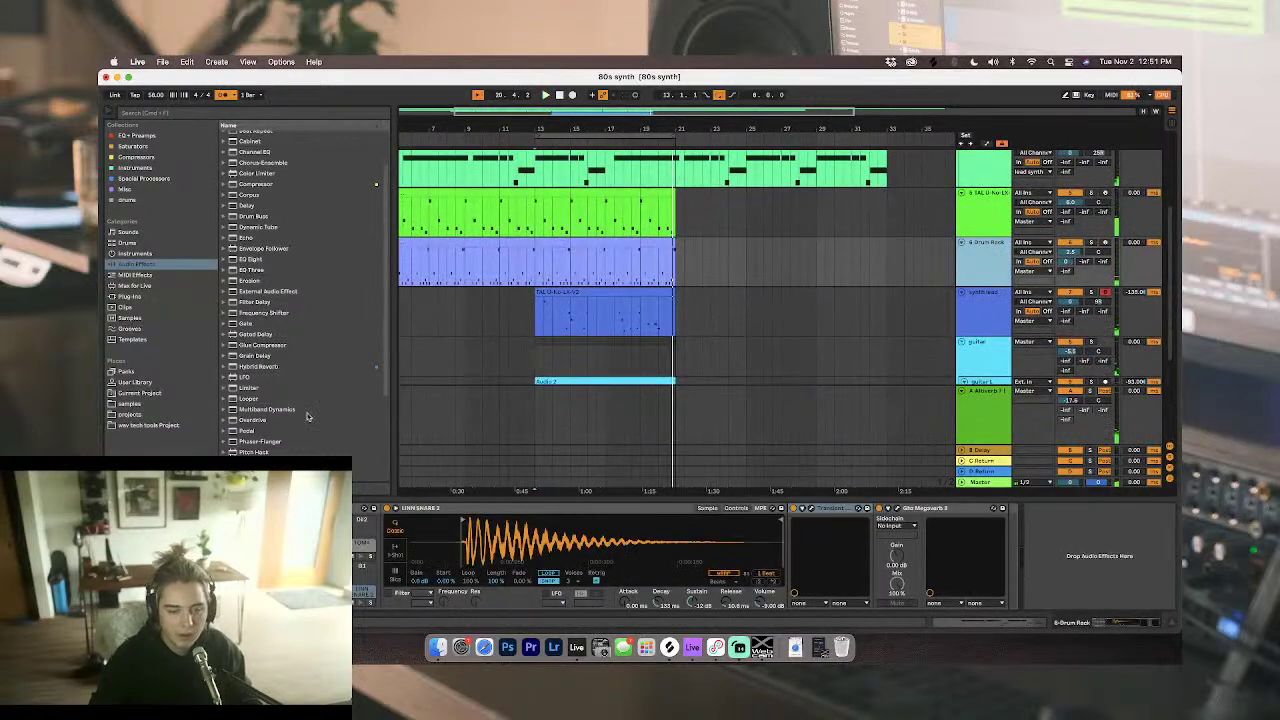
Step: Search the samples folder for "linn"
click(125, 403)
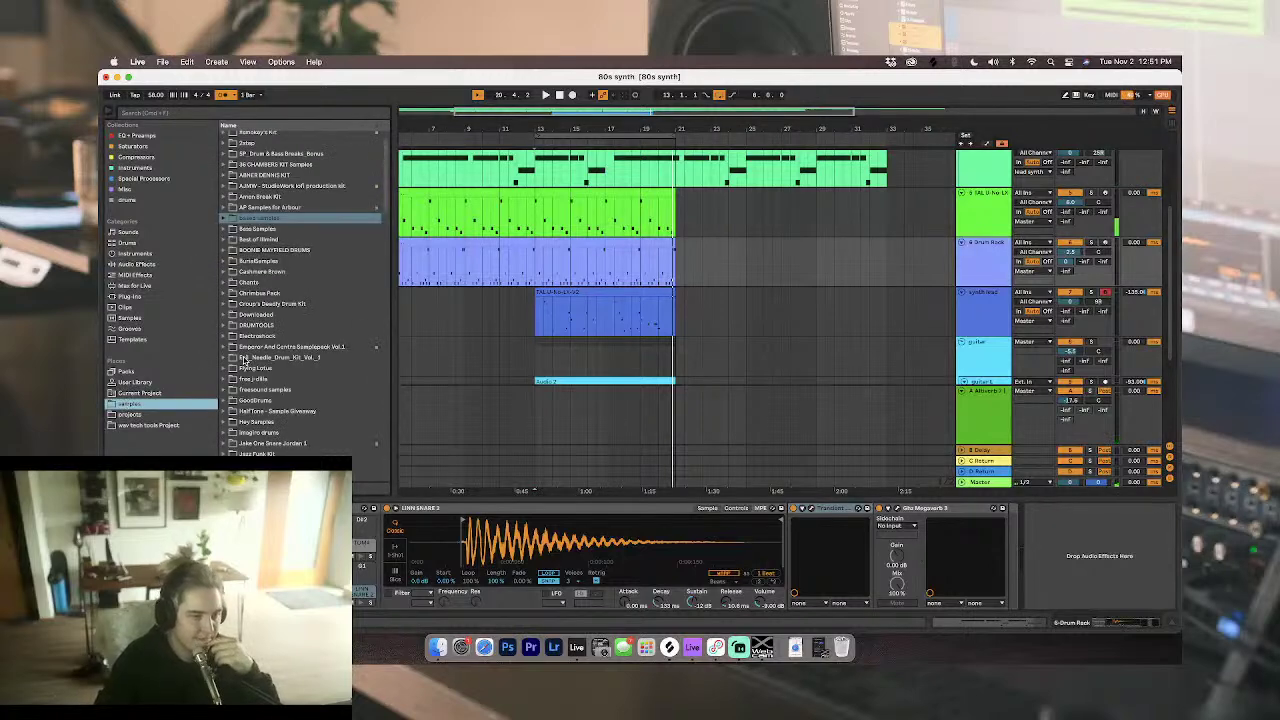
click(193, 114)
text(linn)
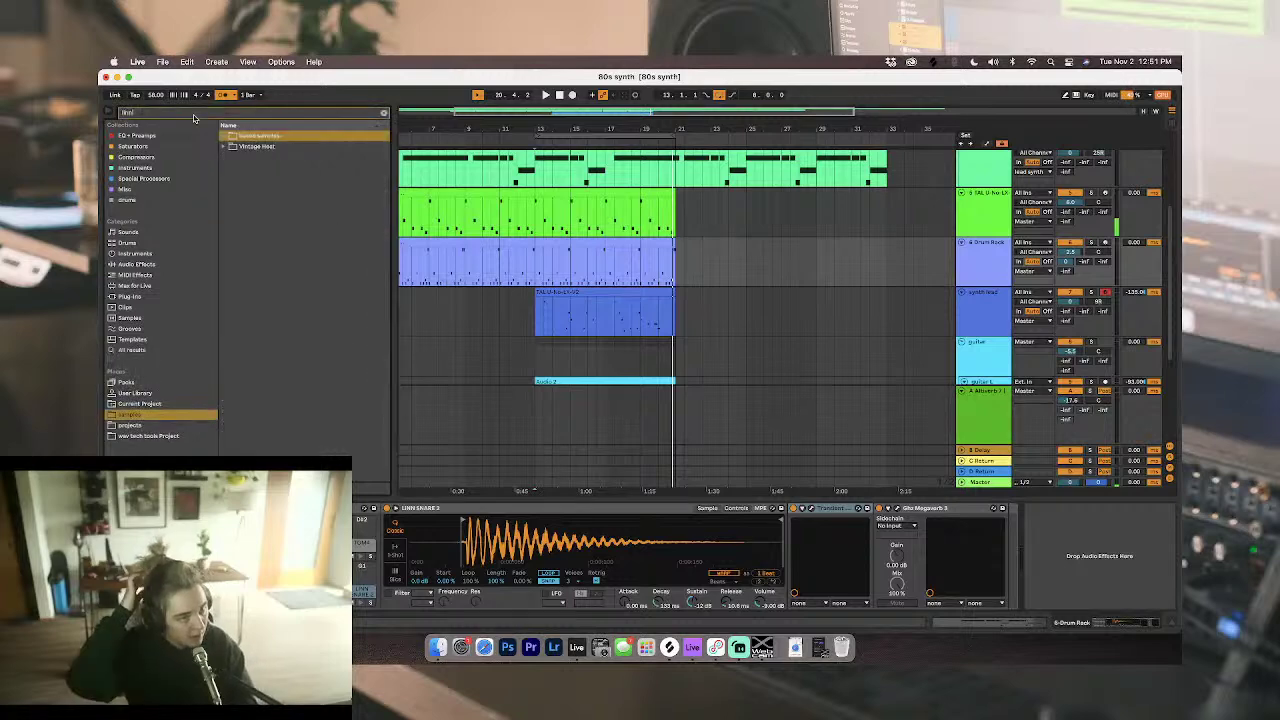
Step: Find the Linn snare sample in the Prince folder of Prince / Toni Tone Drums and clear the search to browse the whole folder
double_click(246, 136)
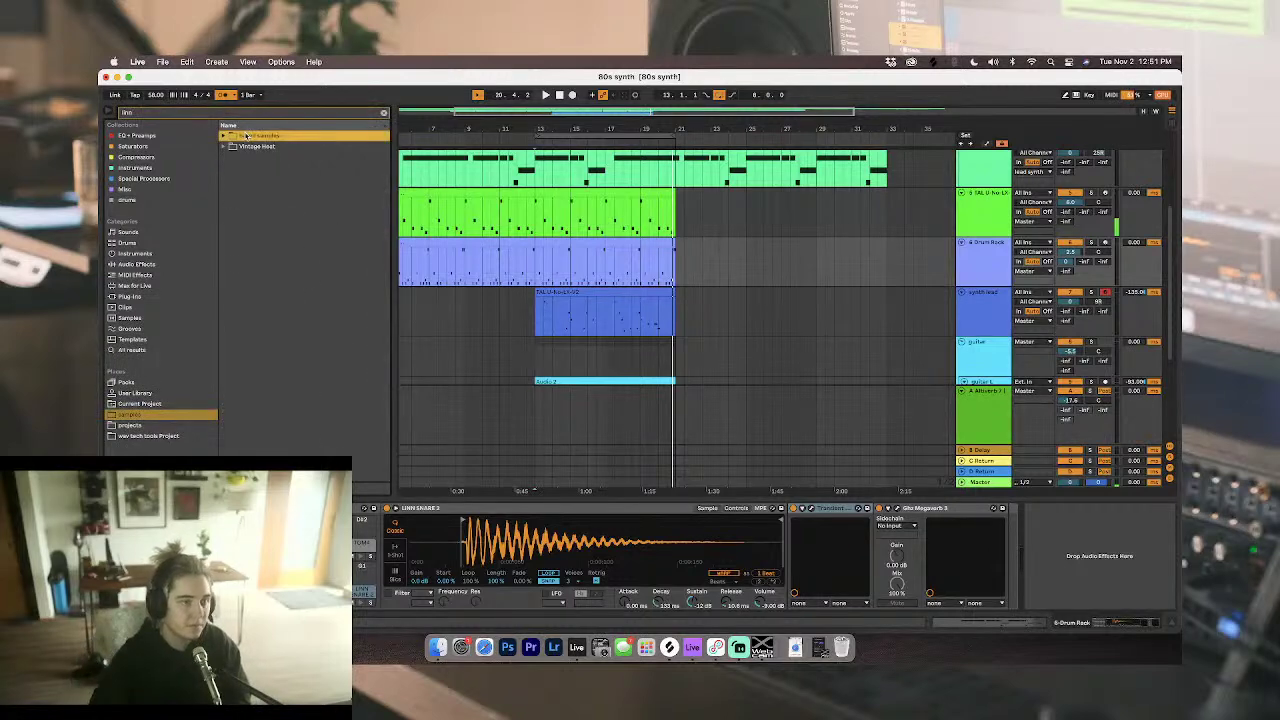
double_click(264, 204)
key(Left)
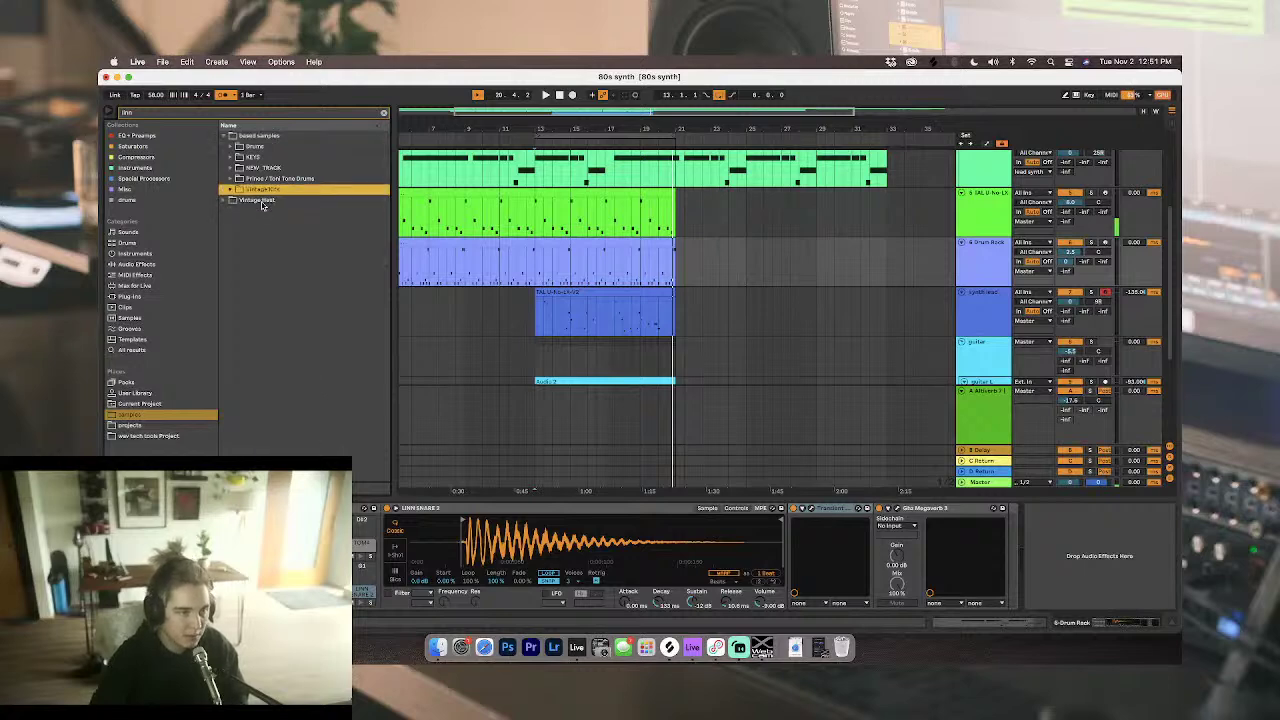
key(Up)
key(Right)
key(Down)
key(Down)
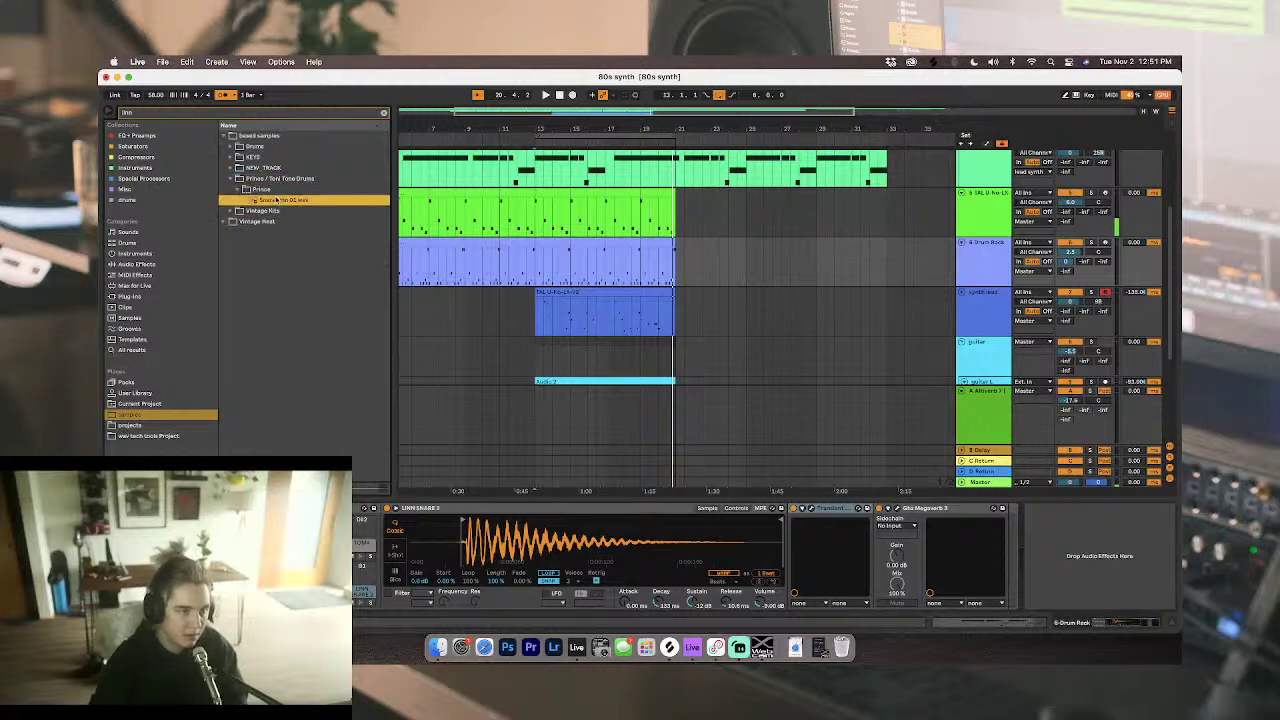
click(384, 113)
scroll(268, 273, down, 10)
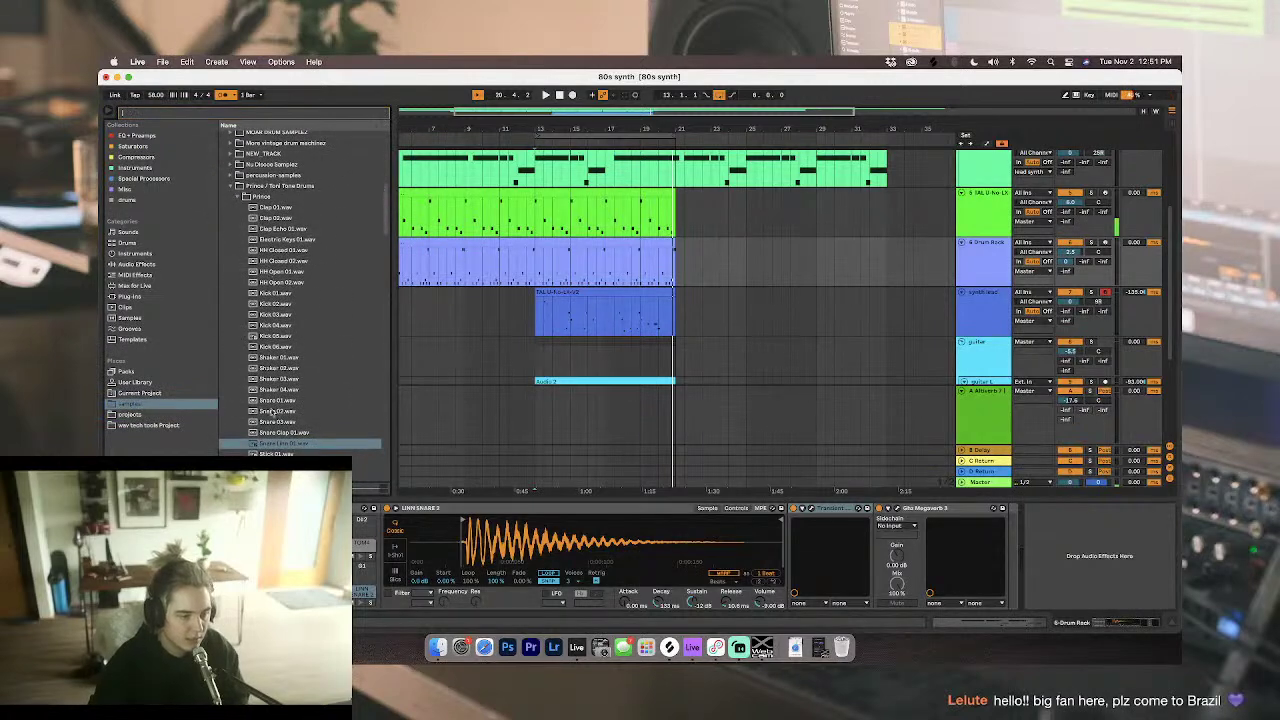
Step: Audition the snare, shaker and kick samples in the Prince folder
key(Up)
key(Up)
key(Up)
key(Up)
key(Up)
key(Up)
key(Up)
key(Up)
key(Up)
key(Down)
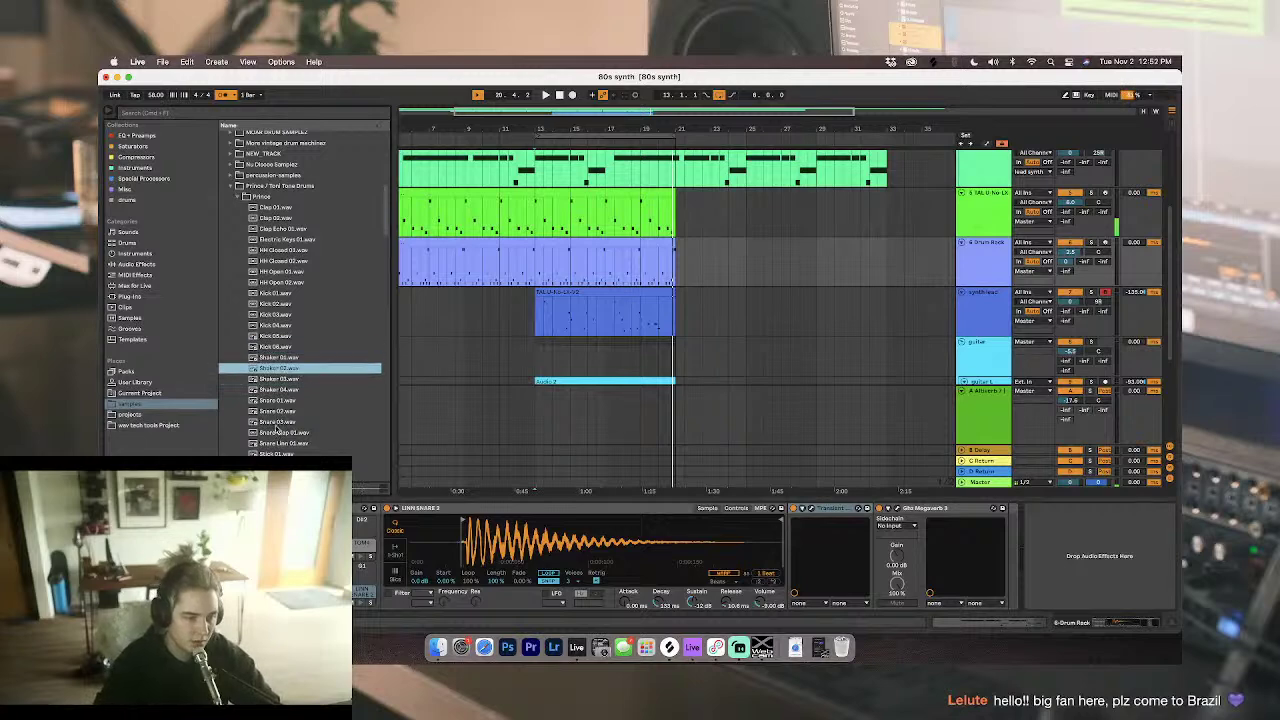
key(Up)
key(Up)
key(Up)
key(Up)
key(Up)
key(Up)
key(Down)
key(Down)
key(Down)
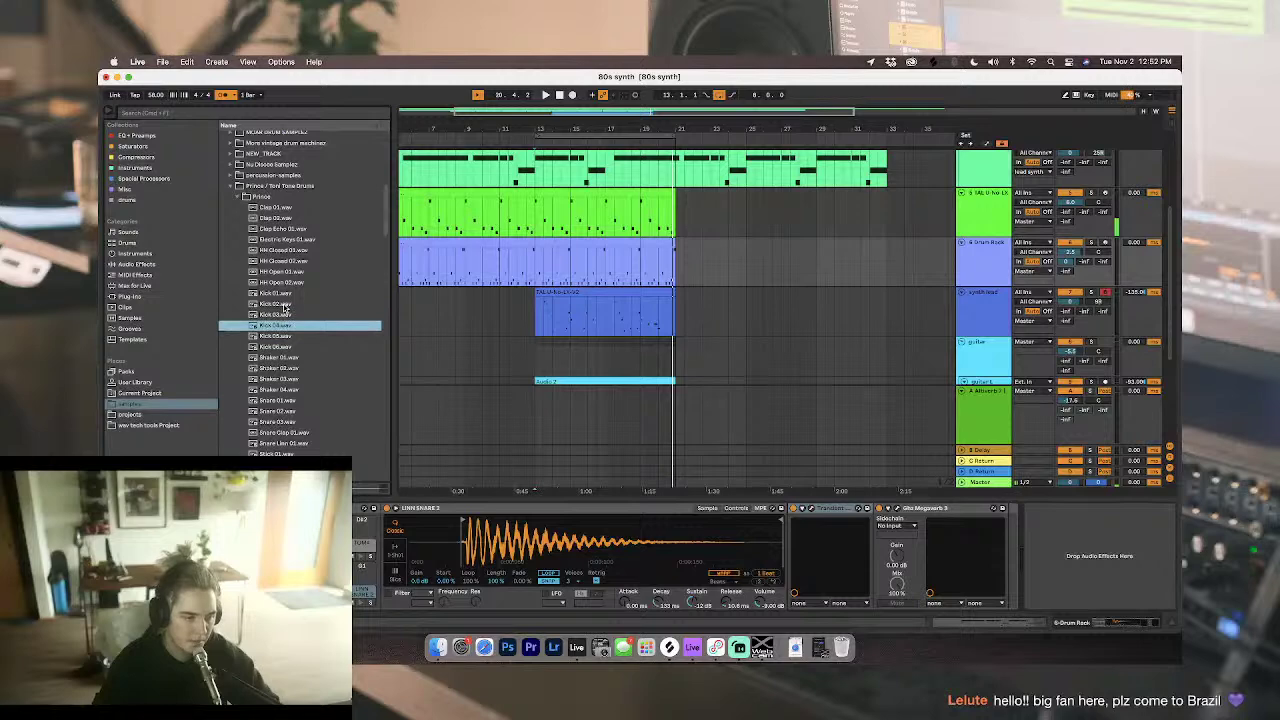
Step: Audition the hi-hat, electric keys and clap samples in the Prince folder
click(290, 283)
key(Up)
key(Up)
key(Up)
key(Up)
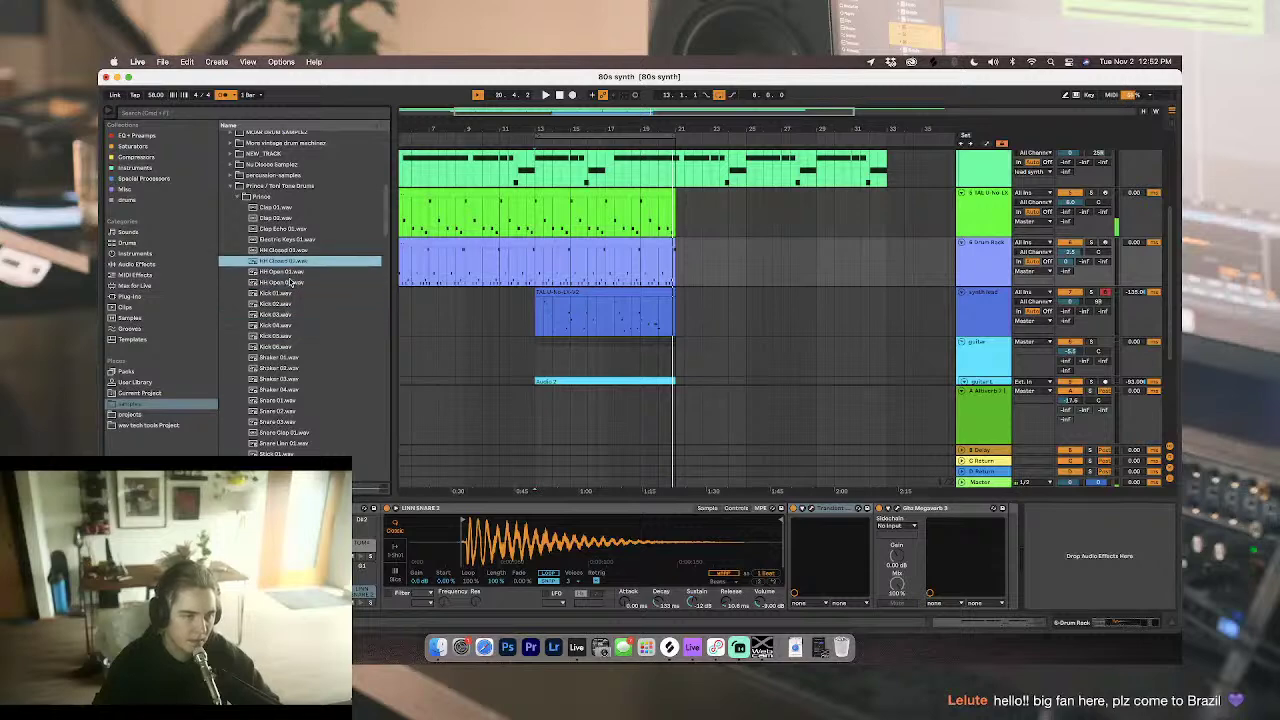
key(Up)
key(Up)
key(Up)
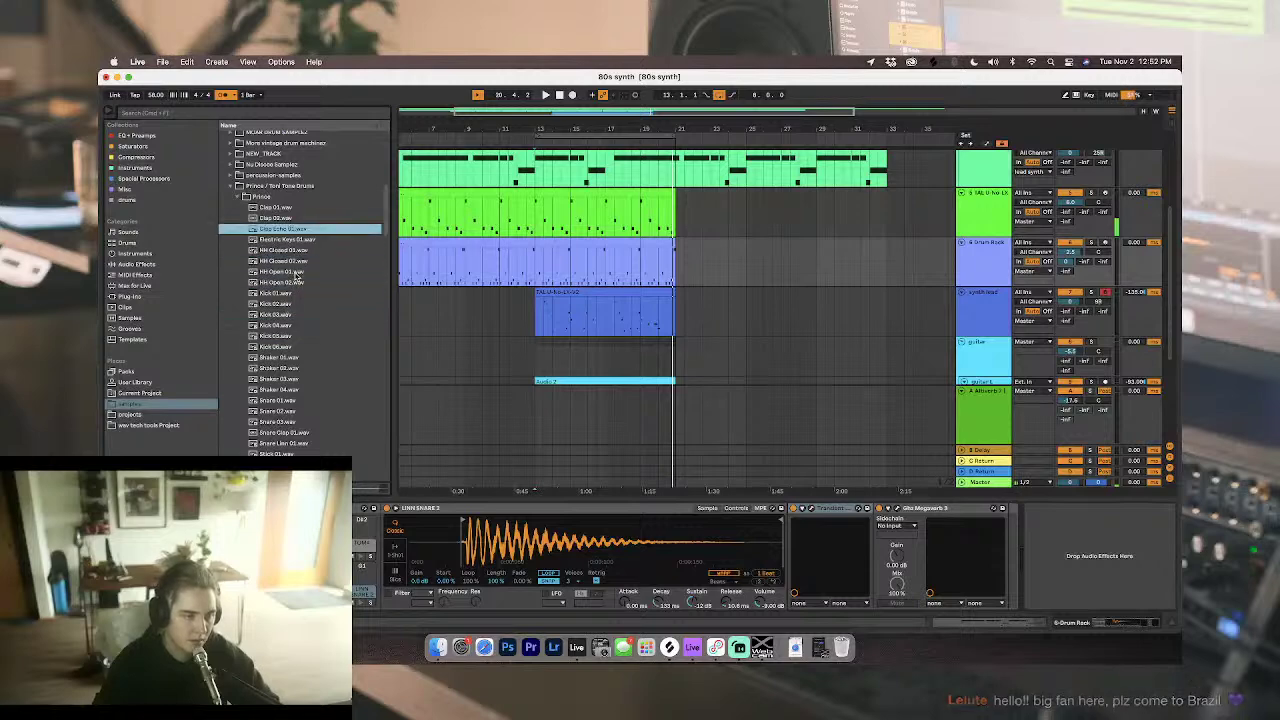
Step: Audition the Kick 05 and Kick 06 samples and the first shaker samples in the Prince folder
click(272, 338)
click(274, 346)
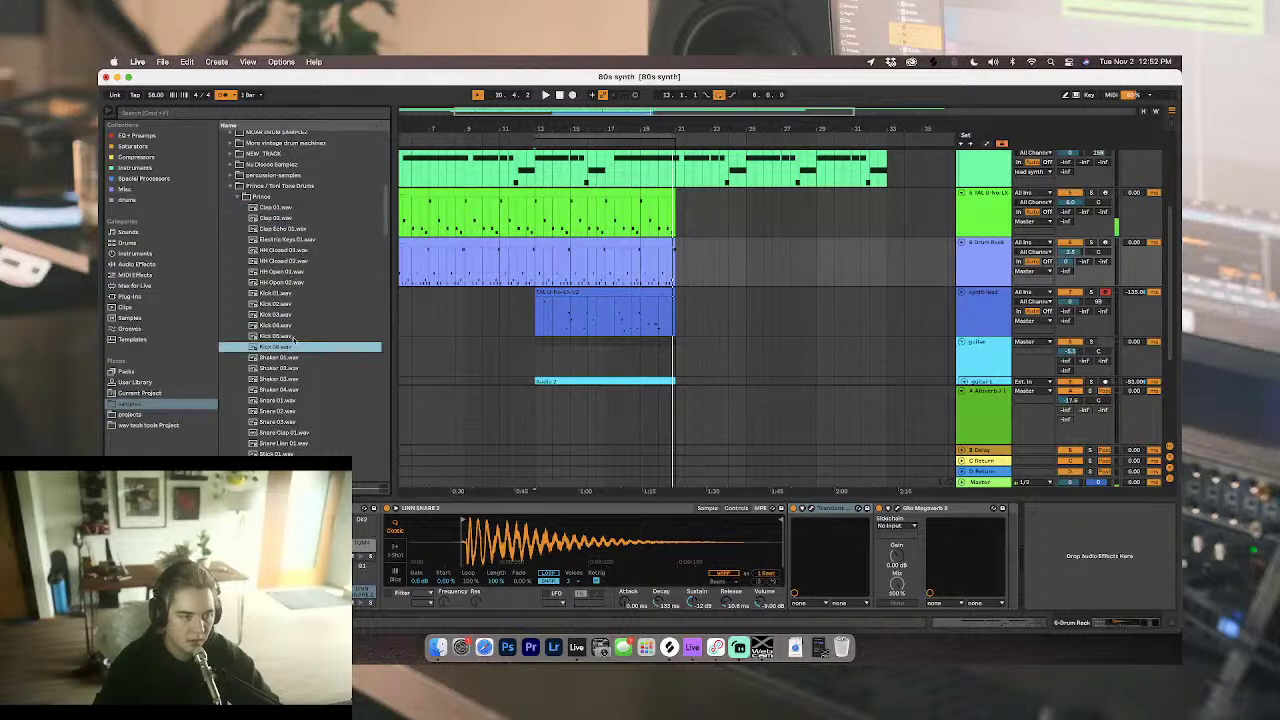
click(291, 357)
key(Up)
key(Down)
key(Down)
key(Down)
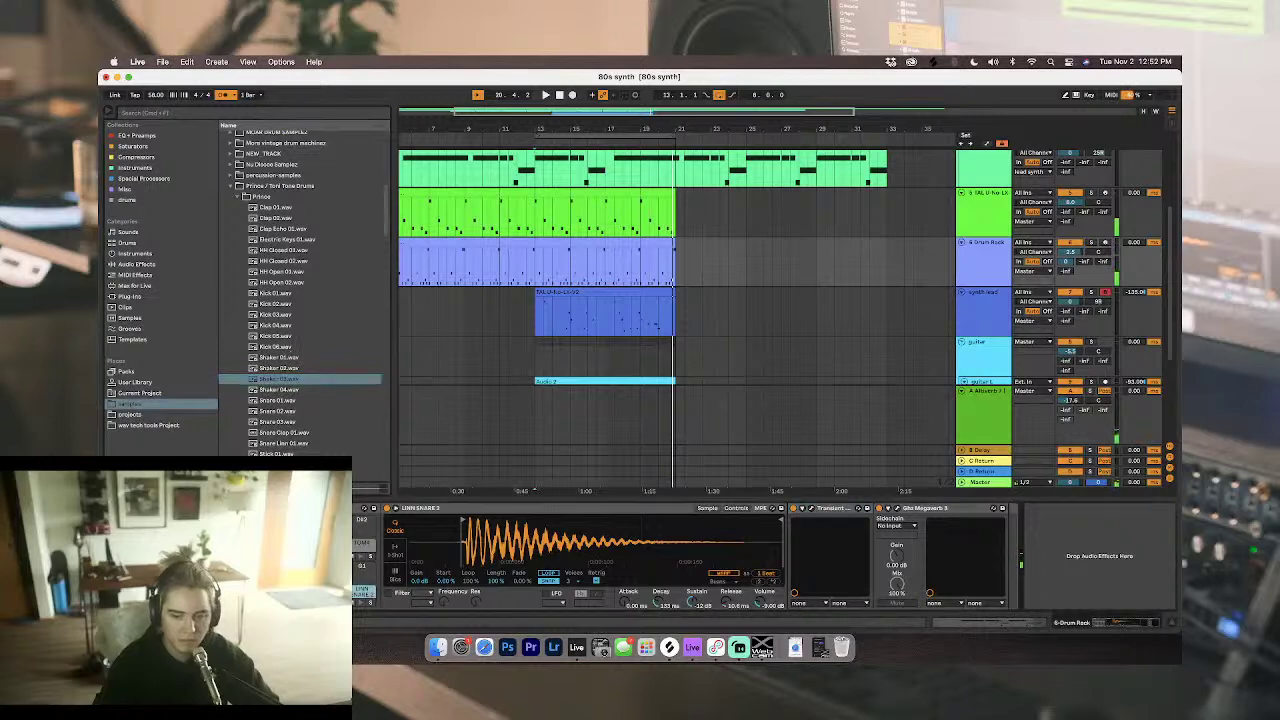
Step: Load the Shaker 03 and Shaker 04 samples into the Drum Rack and arm the Drum Rack track for recording
key(Delete)
key(super+z)
click(283, 368)
click(284, 380)
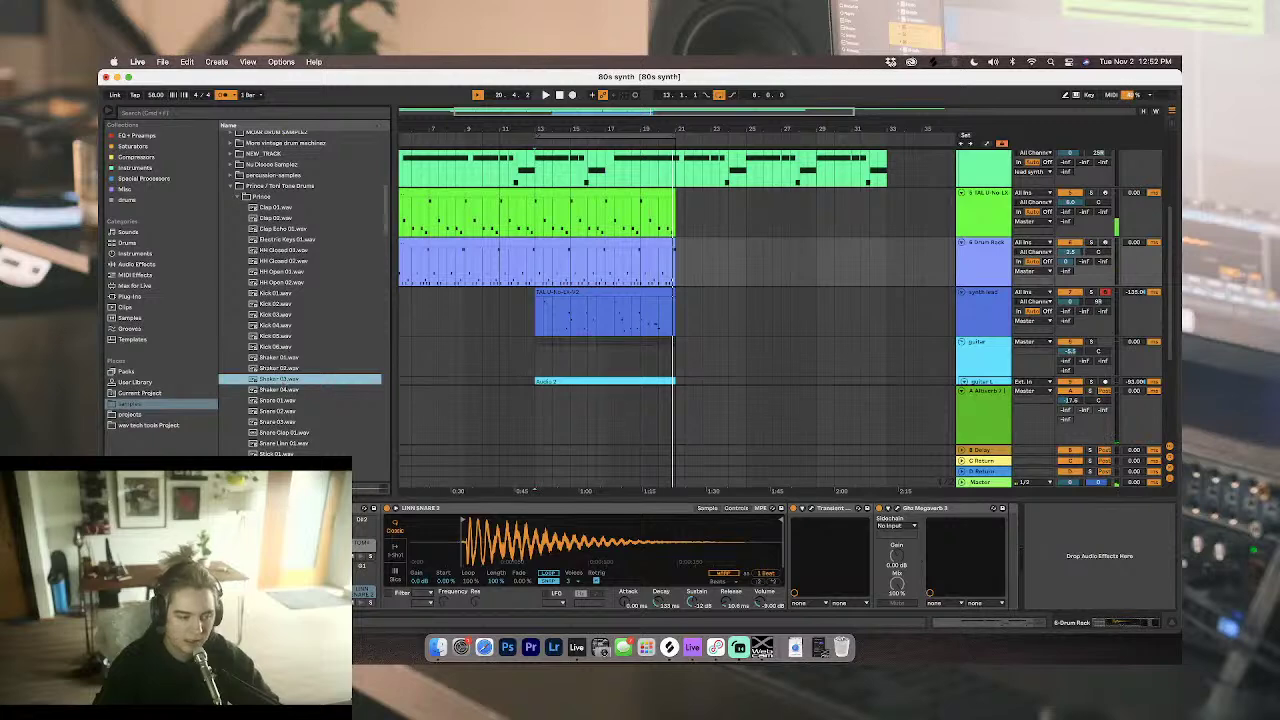
click(275, 387)
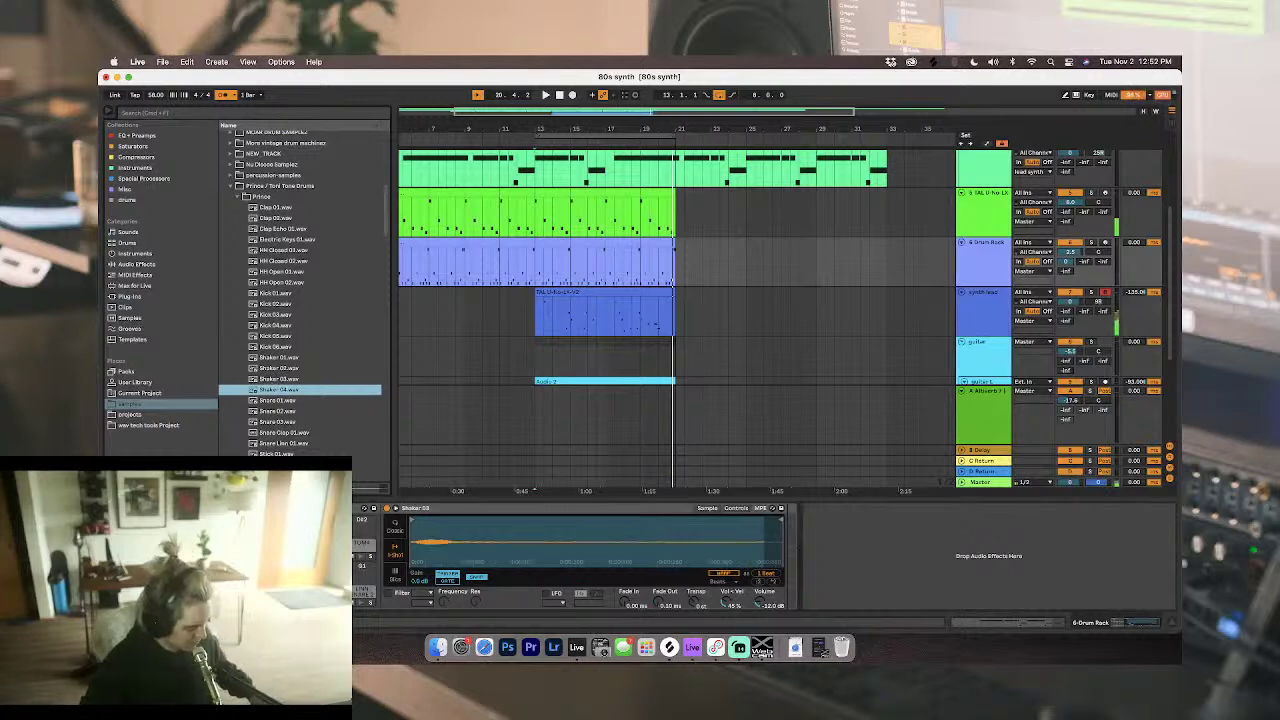
click(1105, 243)
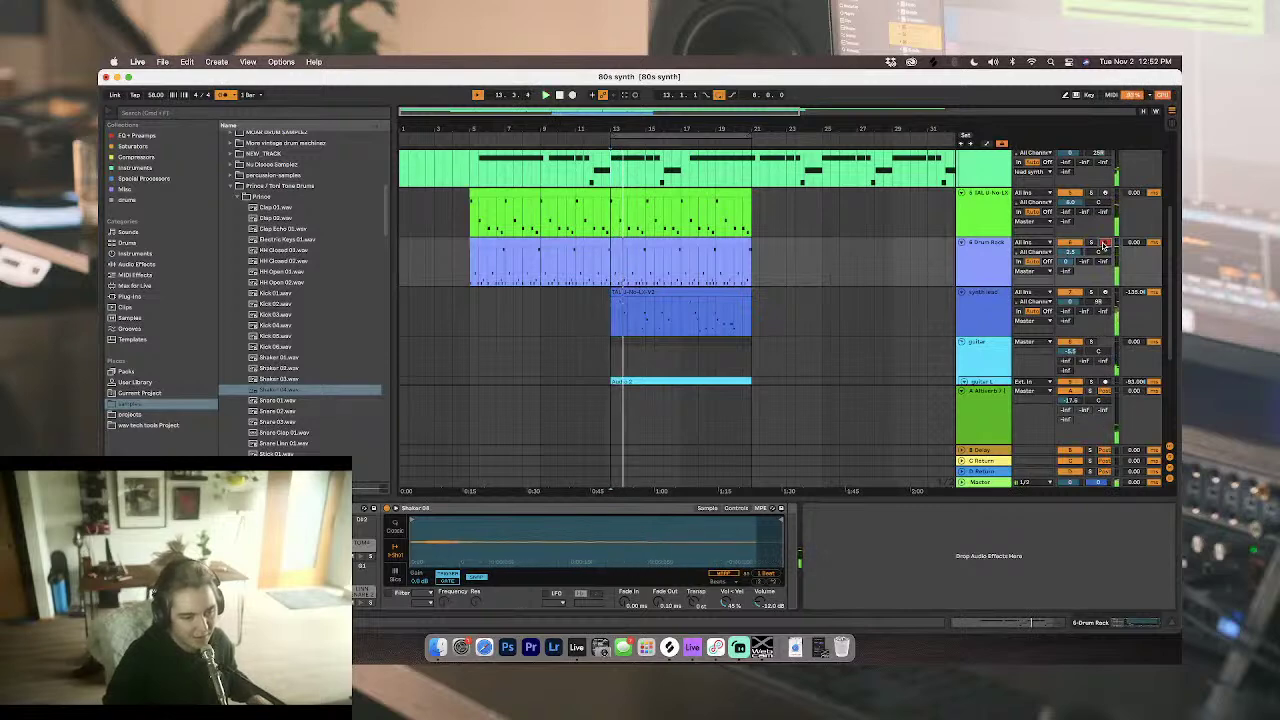
Step: Compare the shaker, snare and stick samples in the Prince folder by ear
click(282, 381)
key(Up)
key(Up)
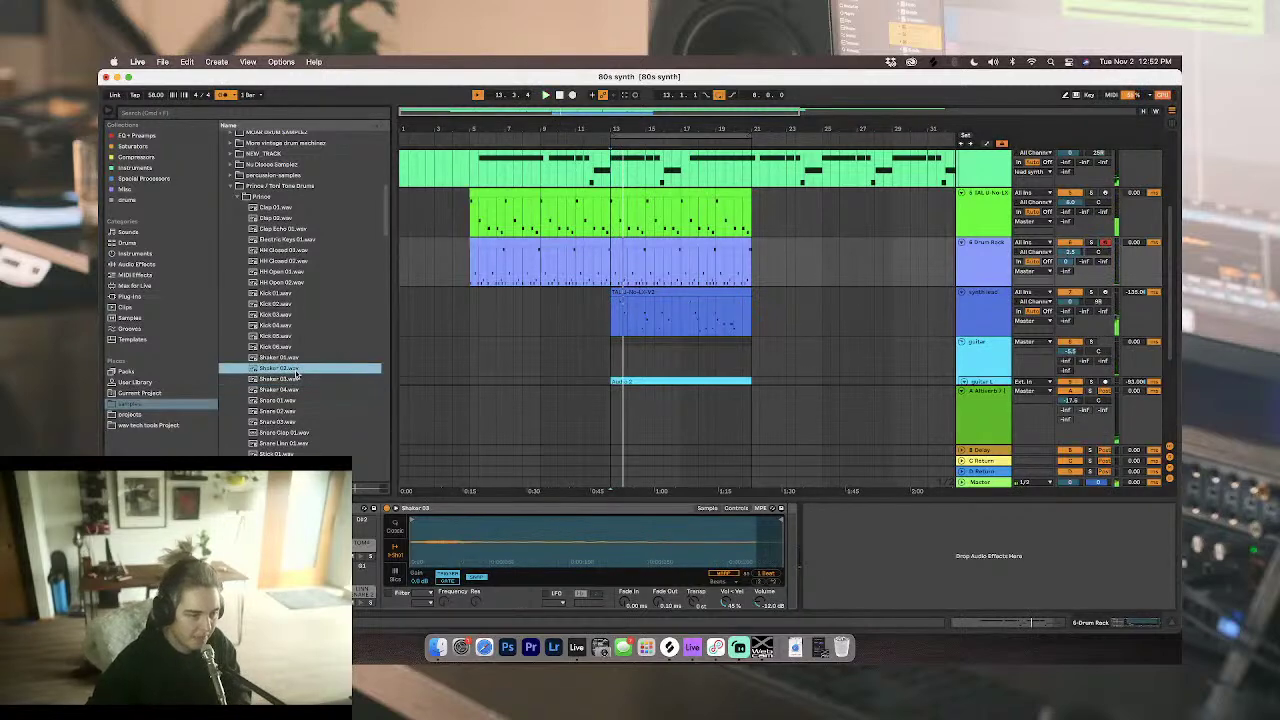
key(Down)
key(Down)
key(Down)
key(Down)
key(Down)
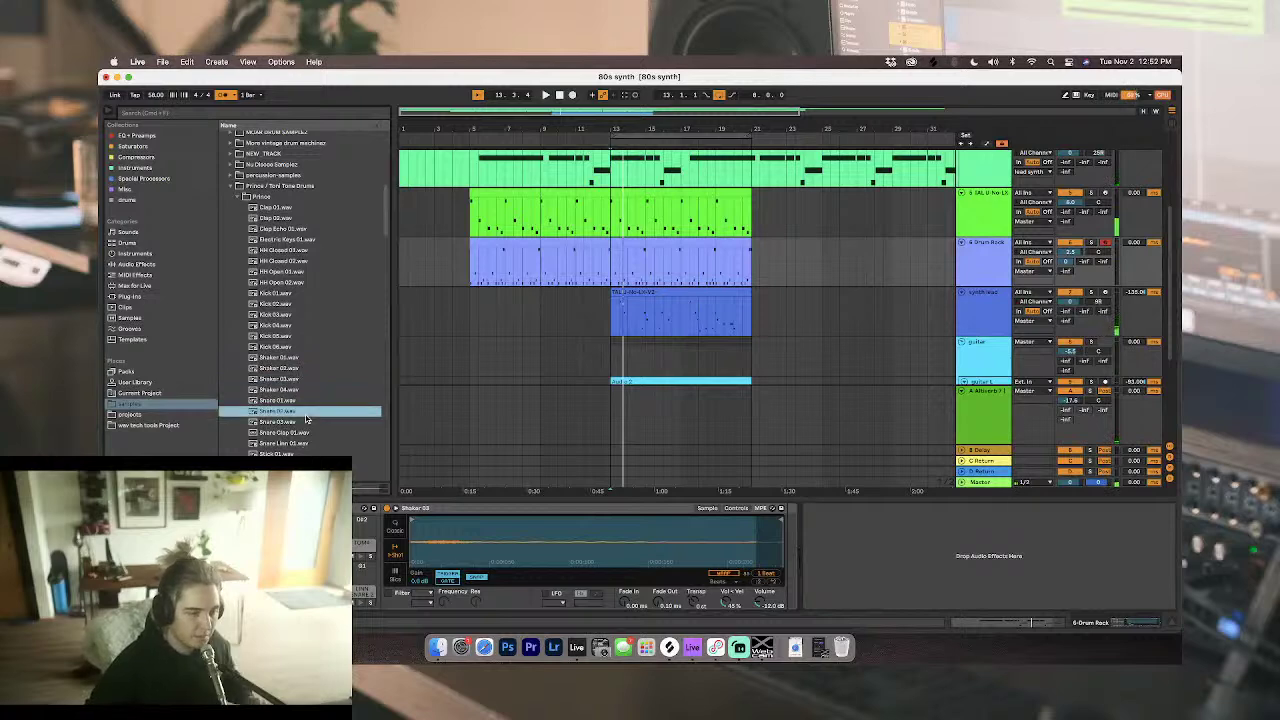
key(Down)
key(Down)
key(Down)
key(Down)
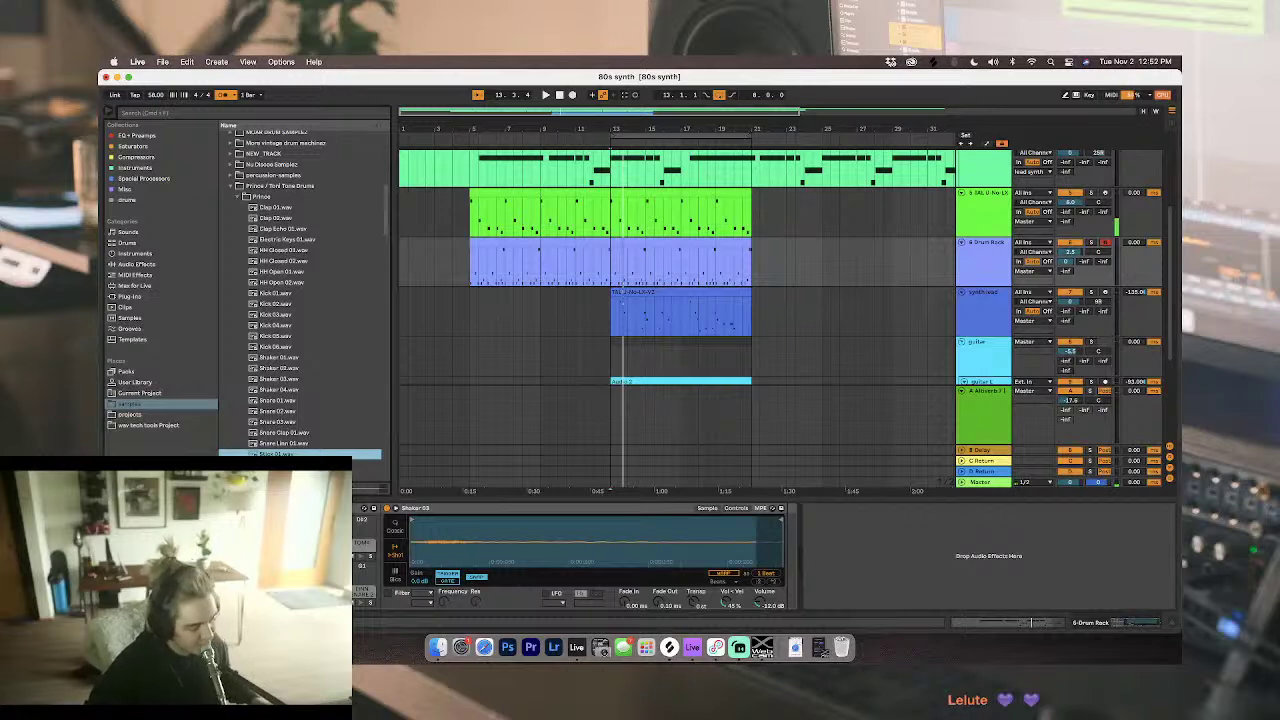
click(302, 394)
key(Up)
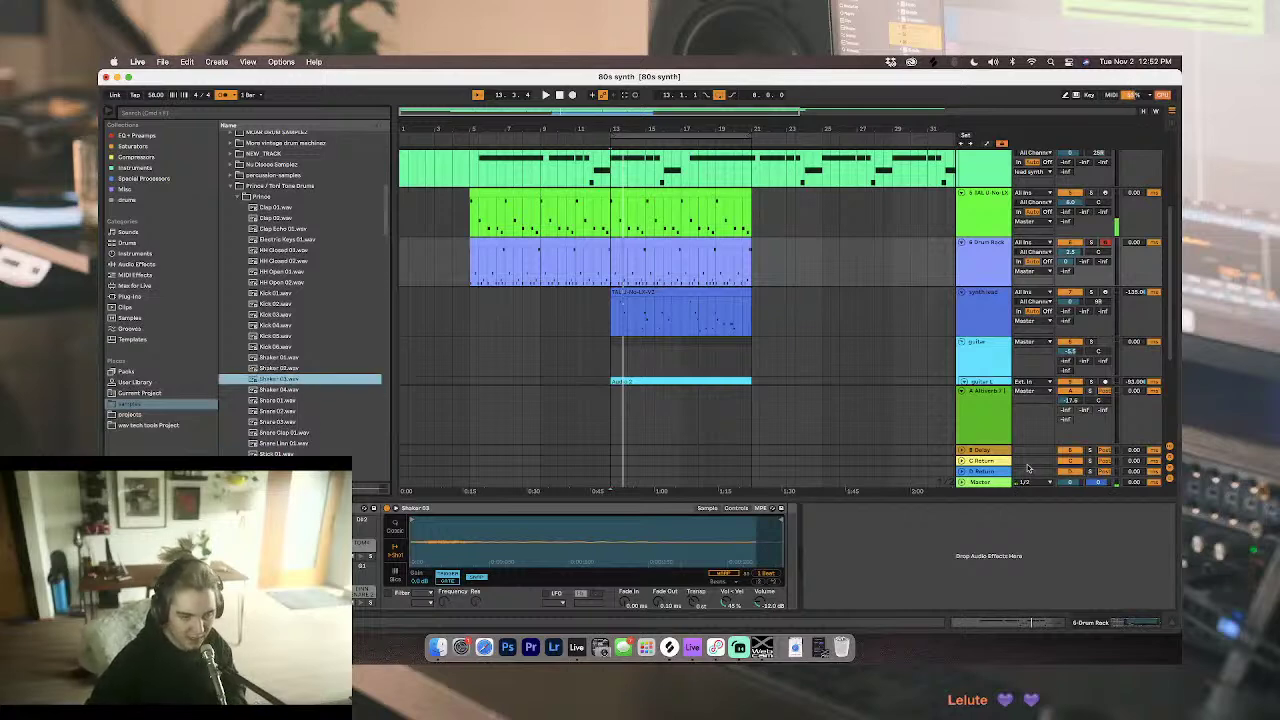
Step: Lower the volume of the synth lead track to -2.3 dB
click(986, 264)
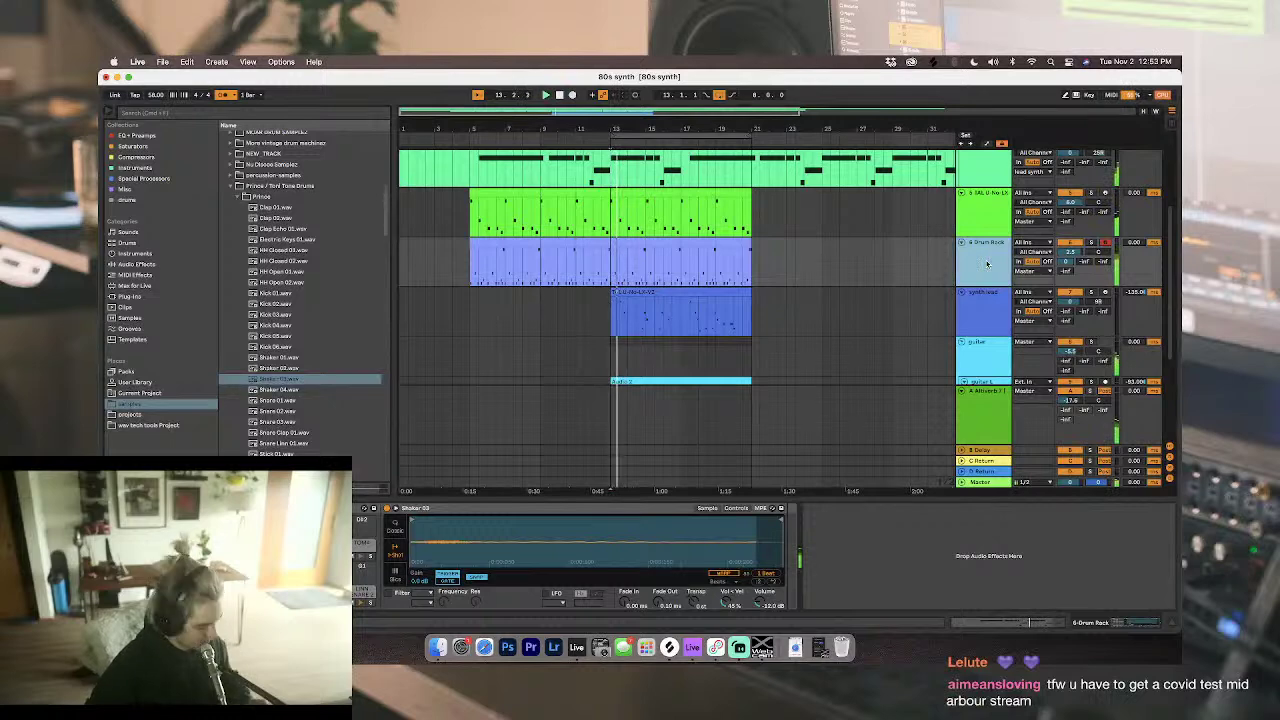
double_click(617, 242)
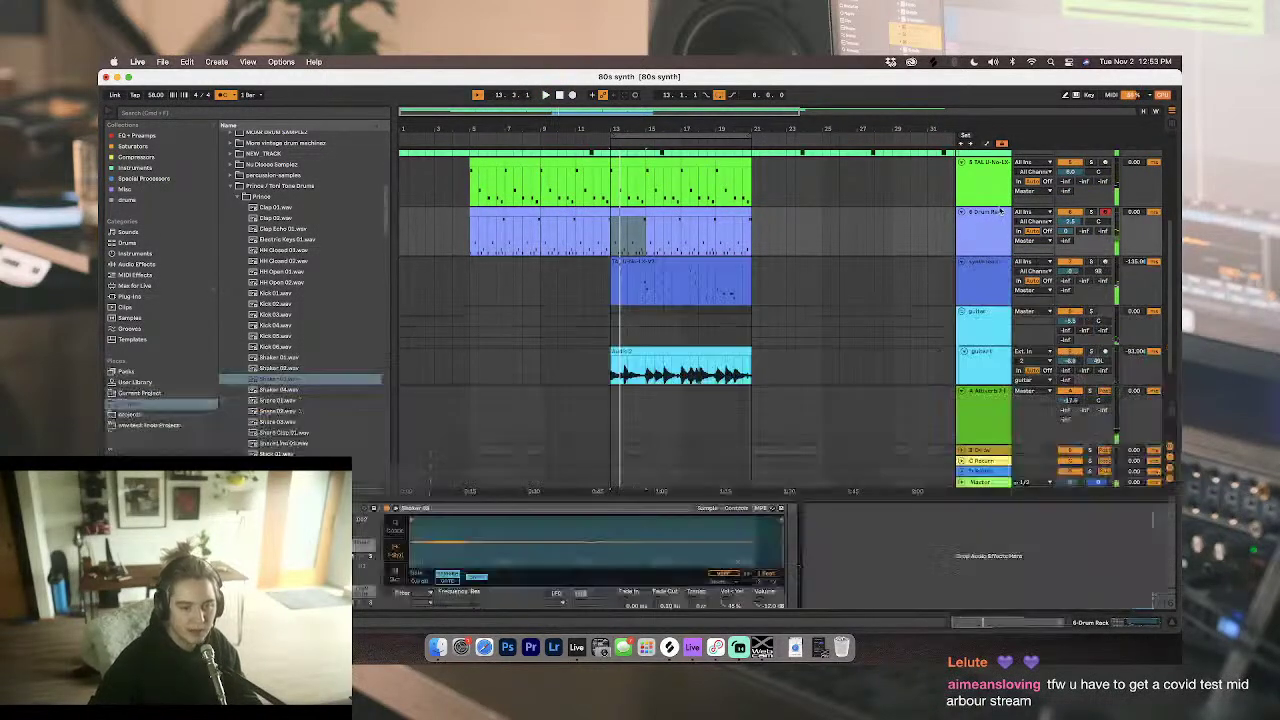
scroll(1000, 211, up, 2)
scroll(1060, 270, down, 1)
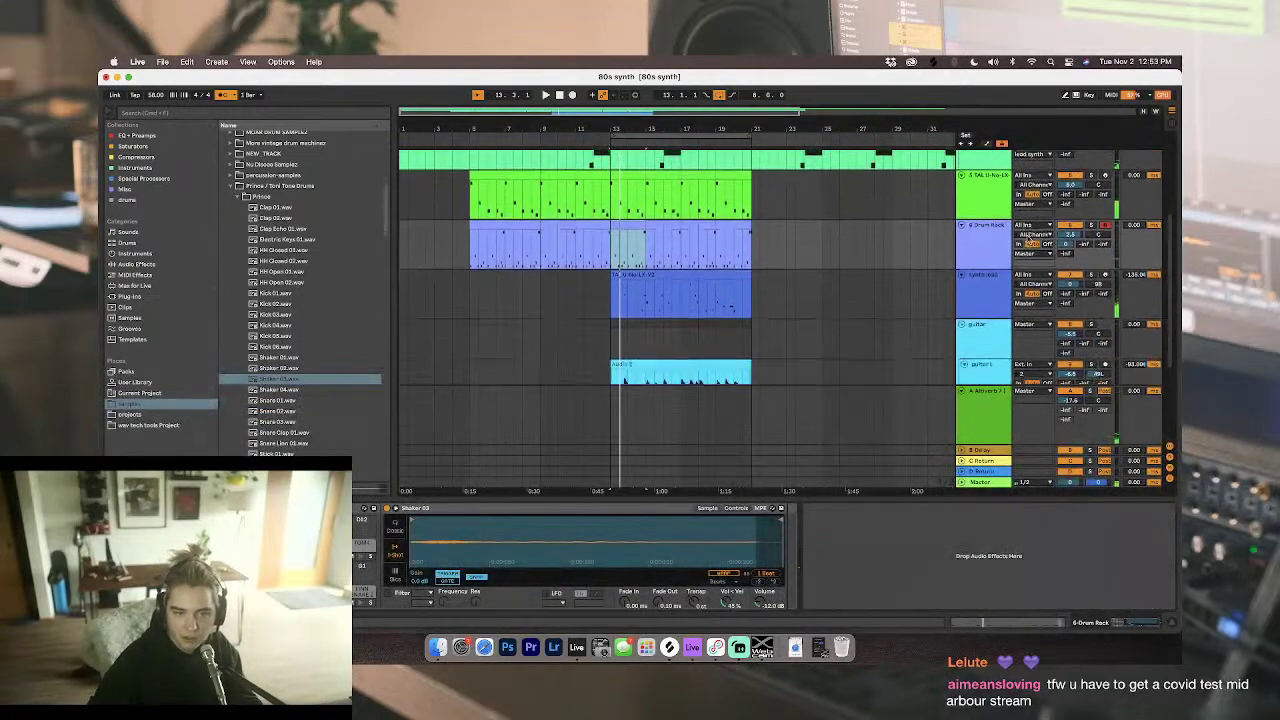
click(1072, 287)
Step: Open the Drum Rack clip at bar 13 and add two consecutive Shaker 03 sixteenth notes at the end of beat 1.2
click(995, 250)
double_click(639, 229)
key(space)
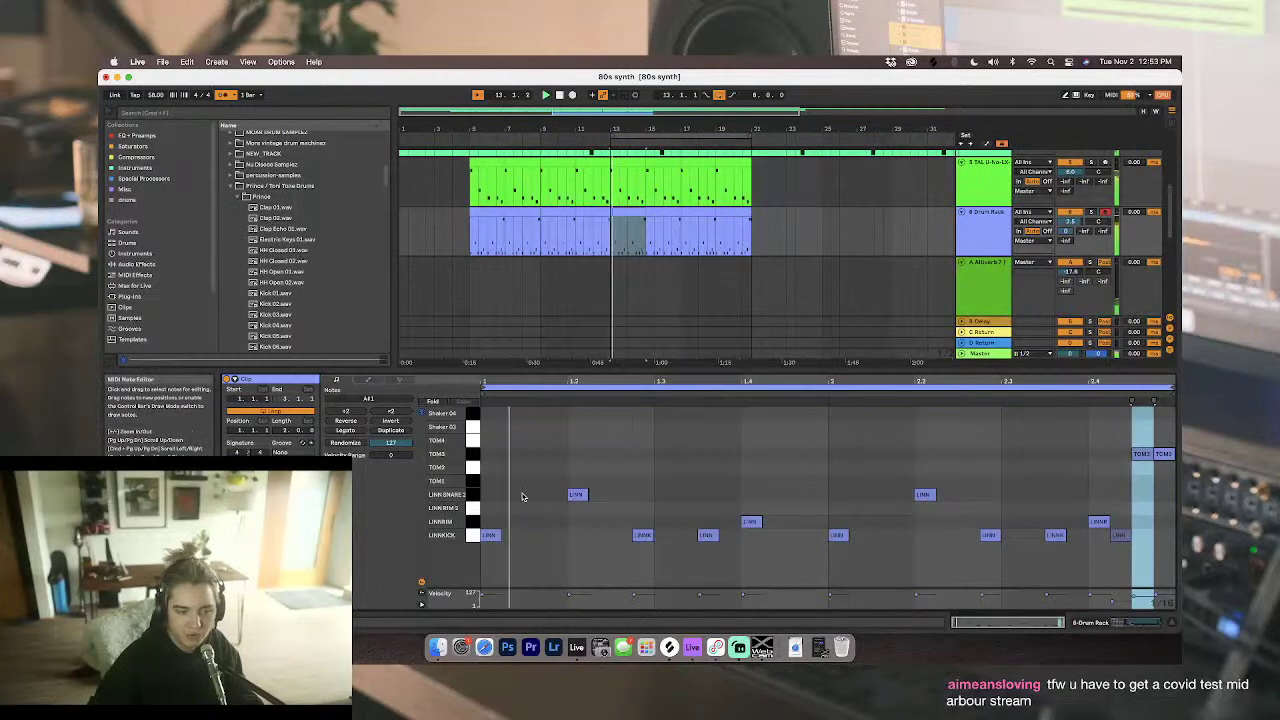
double_click(617, 418)
key(Down)
drag(619, 428, 641, 430)
key(space)
click(622, 493)
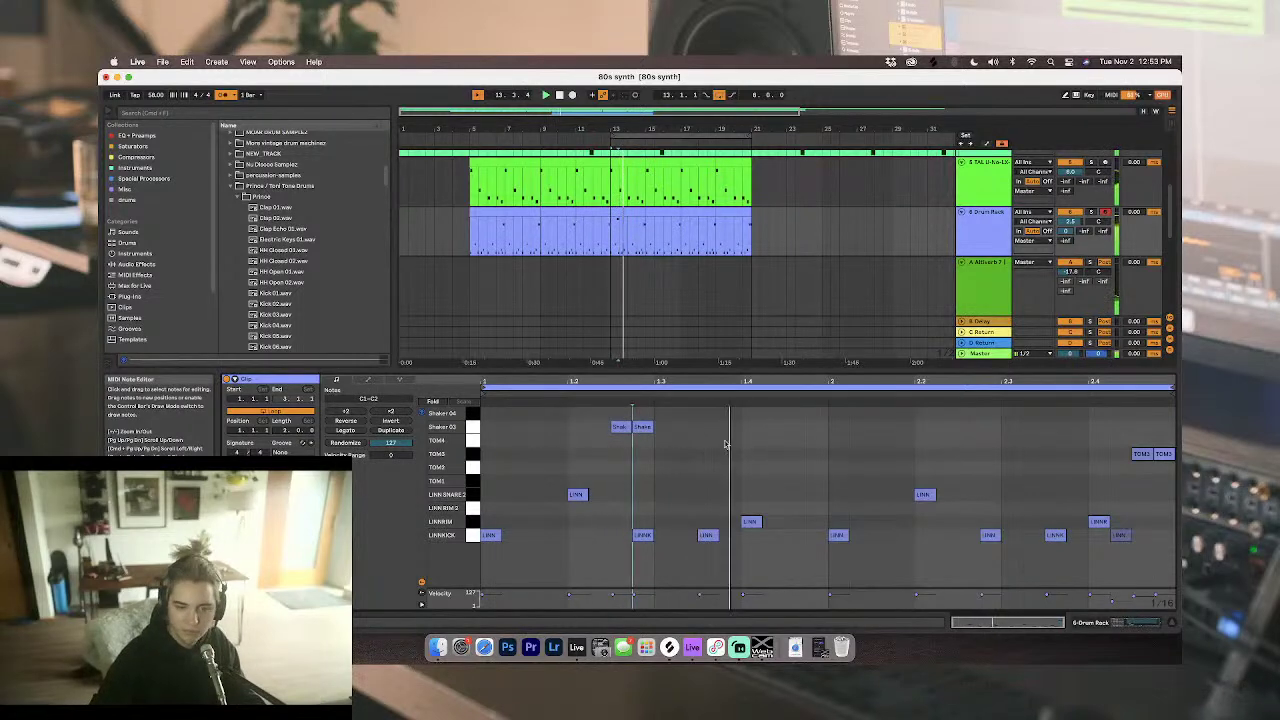
Step: Add three consecutive Shaker 03 sixteenth notes at the end of beat 1.4 and lower the velocity of the first one
double_click(796, 428)
double_click(818, 428)
double_click(778, 429)
drag(765, 594, 765, 601)
key(space)
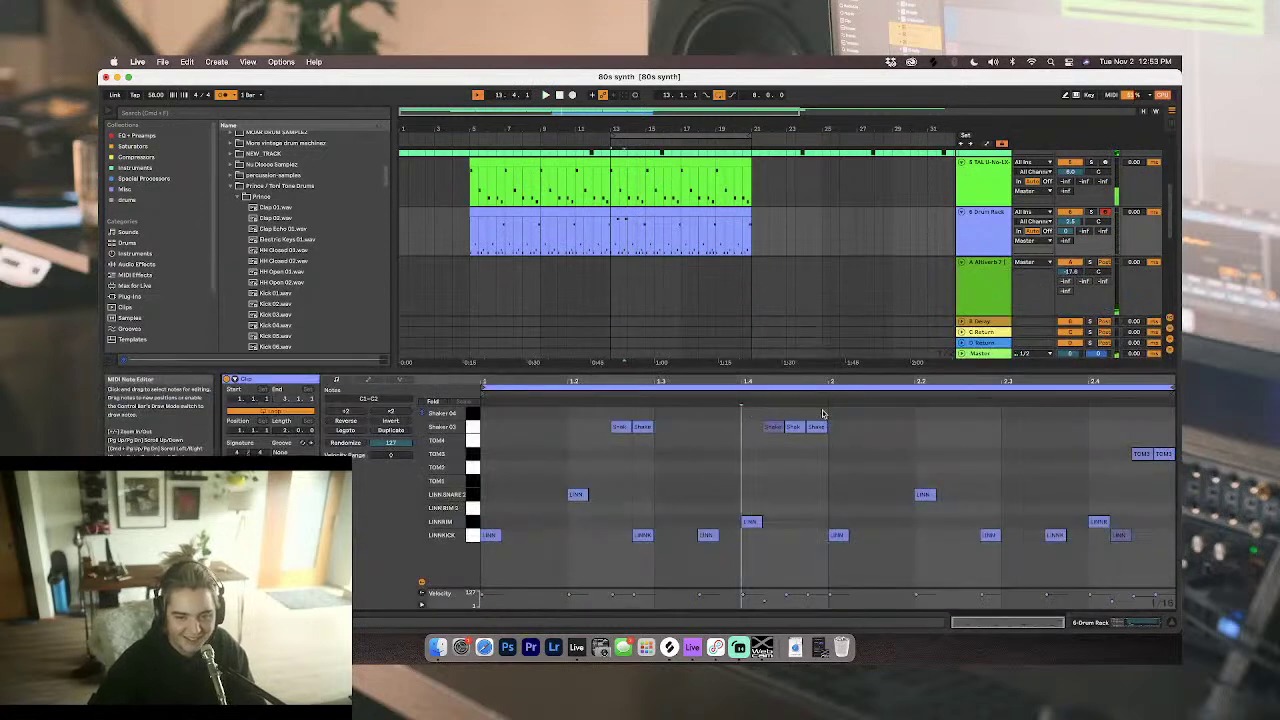
Step: Delete the soft first shaker note in beat 1.4 and duplicate the first bar's shaker notes into the second bar
mouse_move(827, 412)
mouse_down()
mouse_move(662, 409)
mouse_move(482, 430)
mouse_up()
click(482, 430)
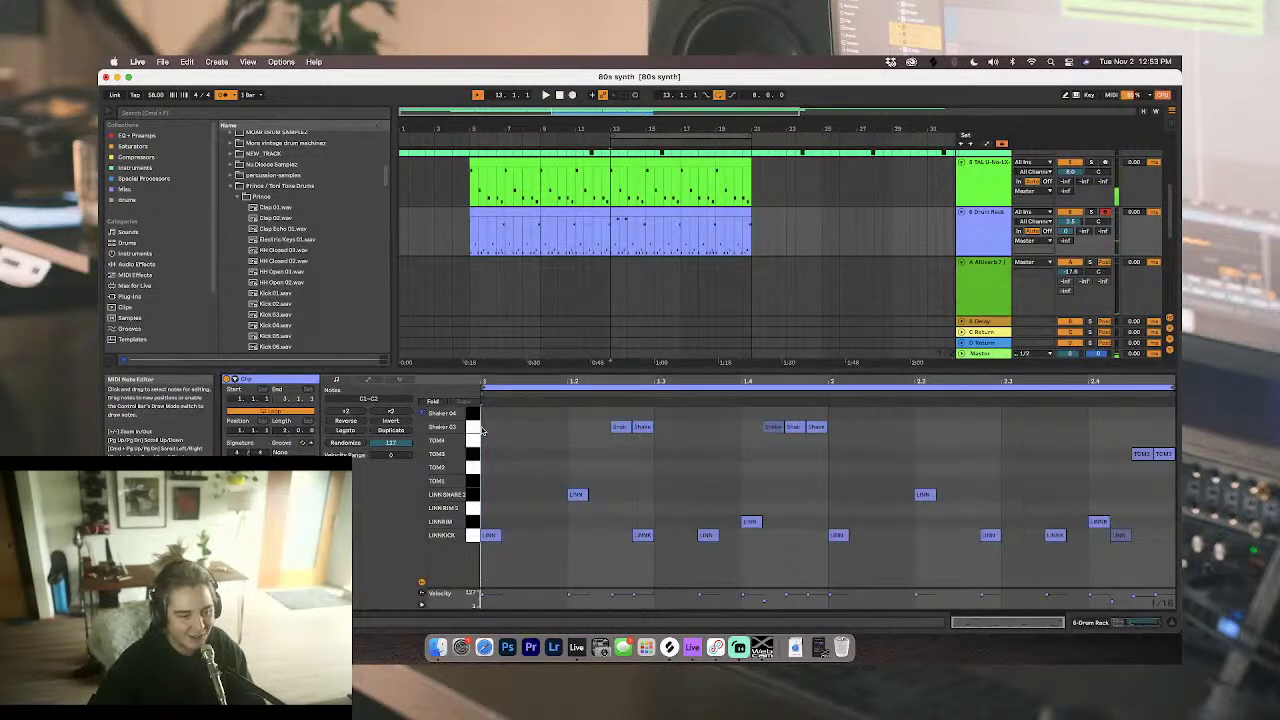
click(744, 433)
double_click(771, 430)
key(space)
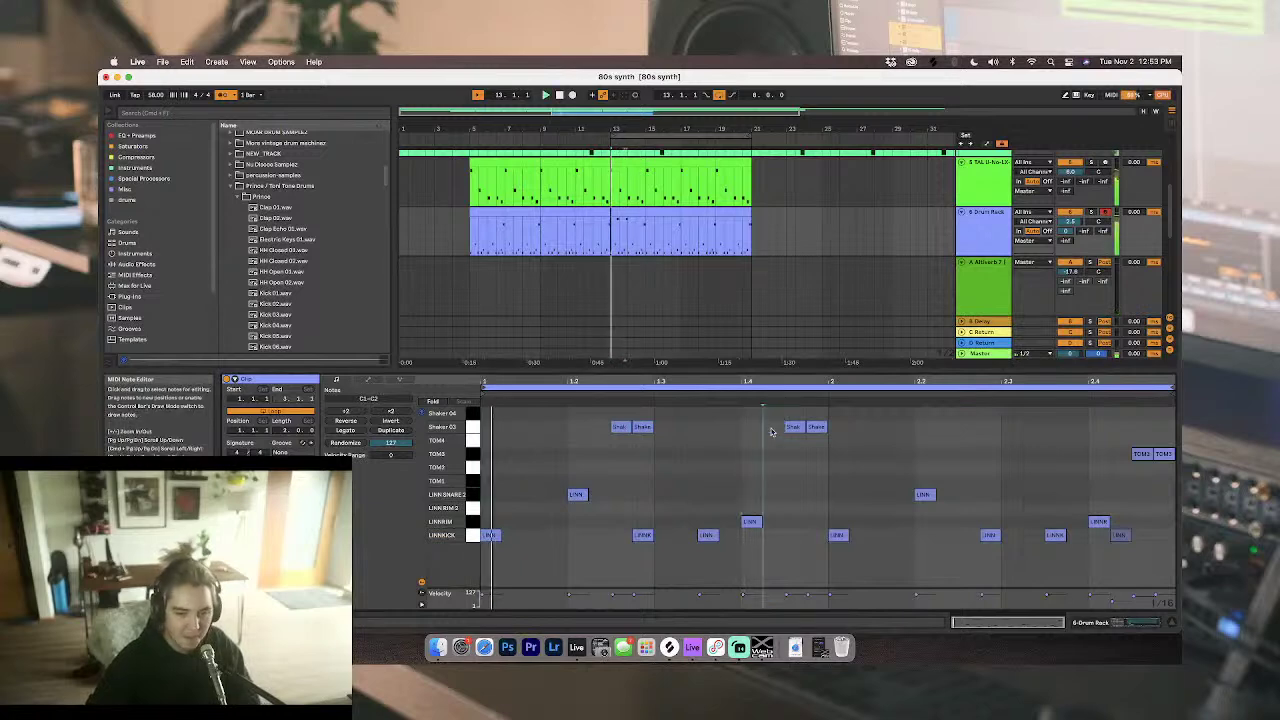
drag(483, 415, 826, 479)
key(super+d)
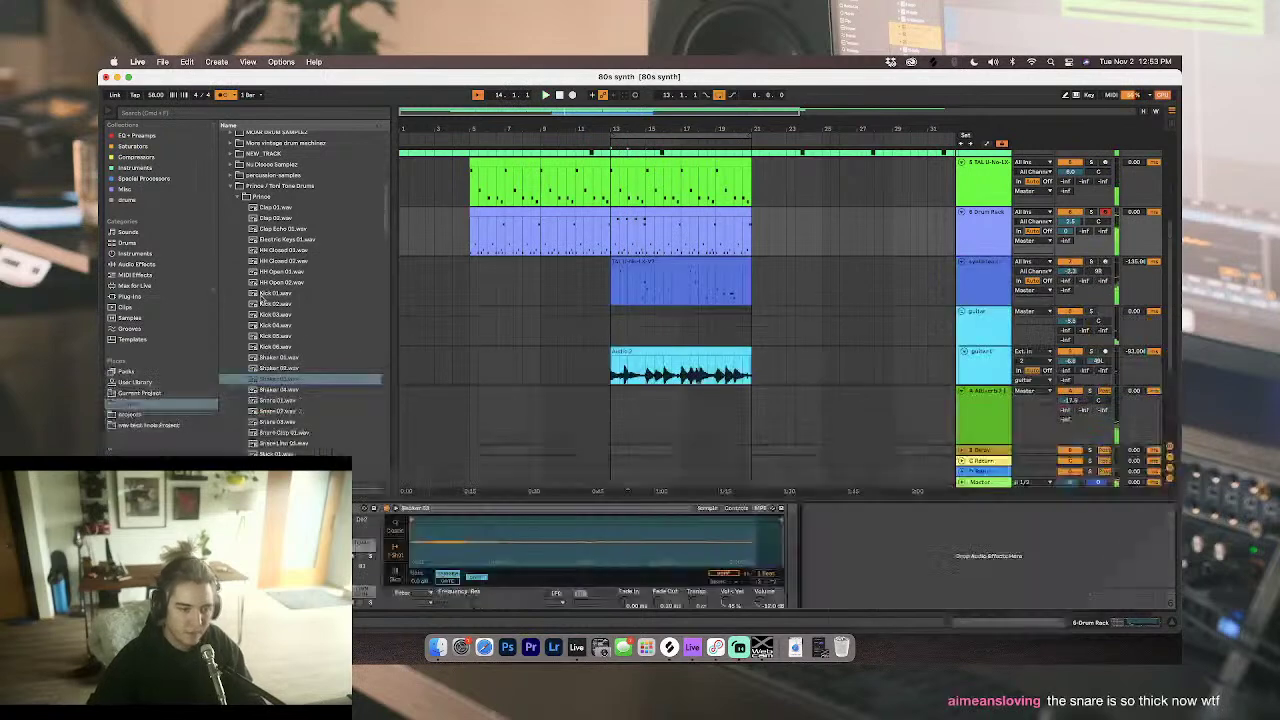
Step: Audition the closed and open hi-hat samples in the Prince folder
click(283, 261)
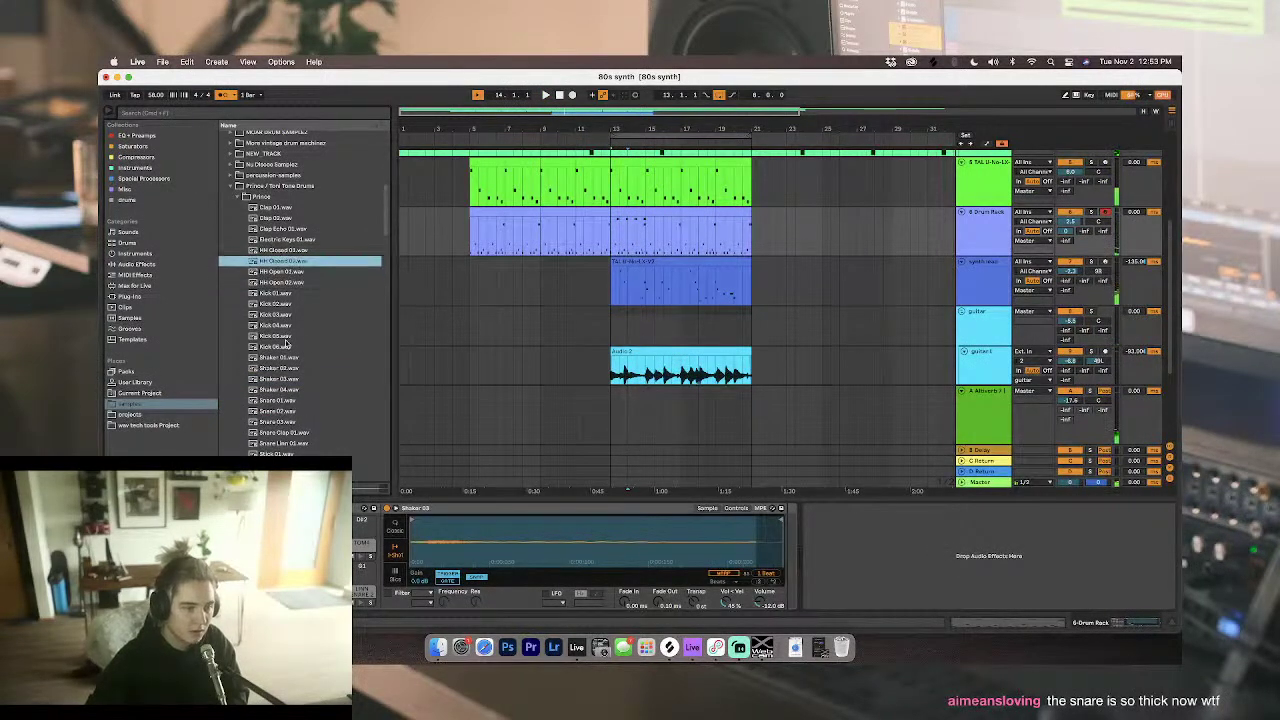
key(Down)
key(Down)
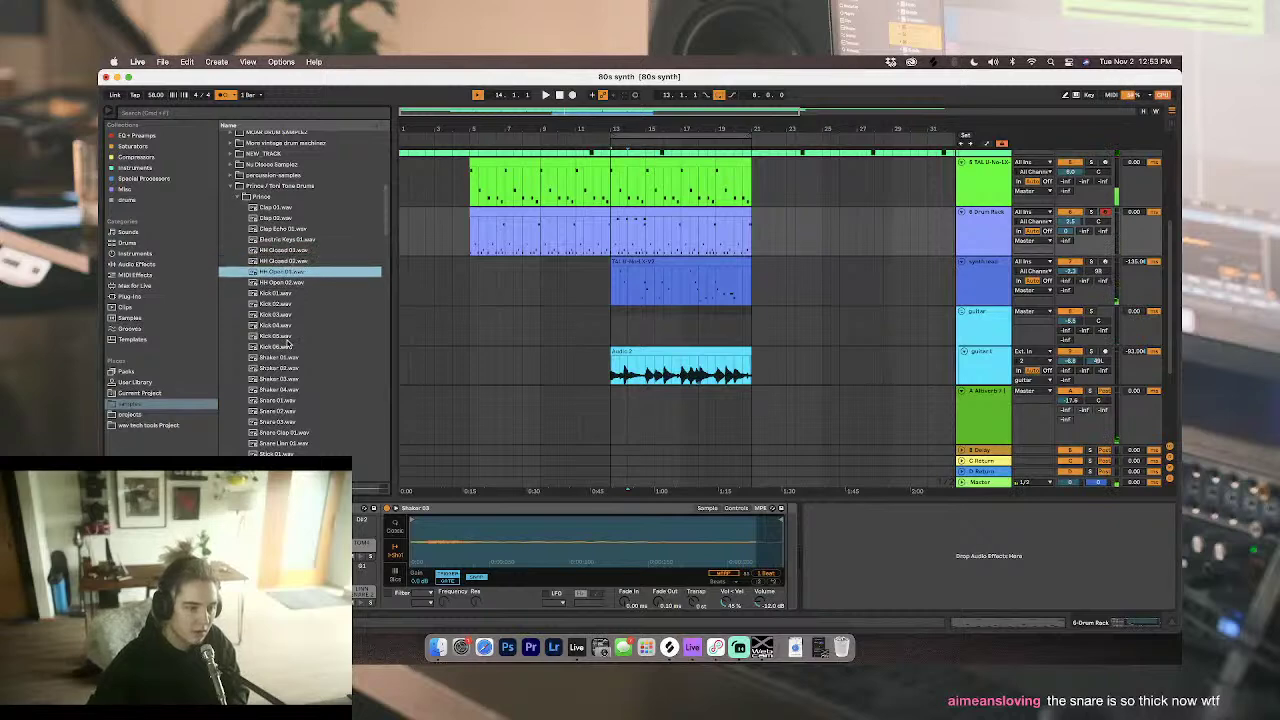
key(Up)
key(Up)
key(Up)
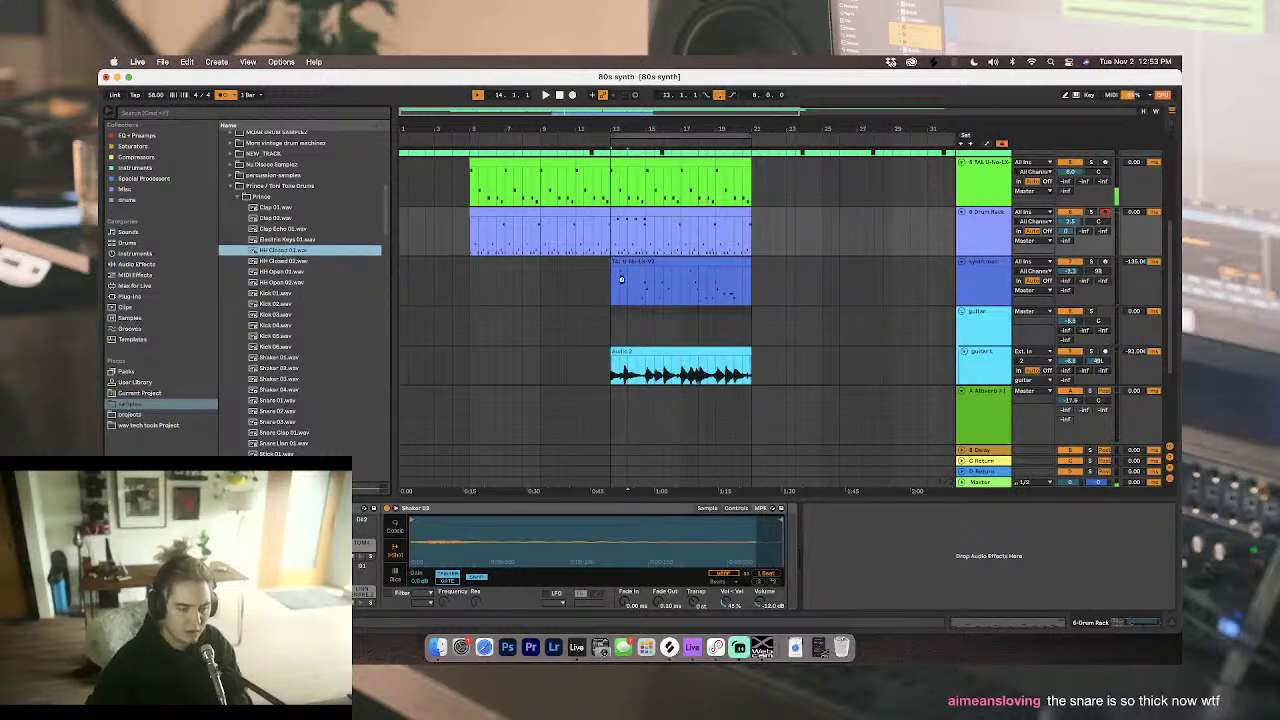
Step: Load the HH Closed 01 sample into the Drum Rack and switch its sampler to Classic mode
double_click(631, 211)
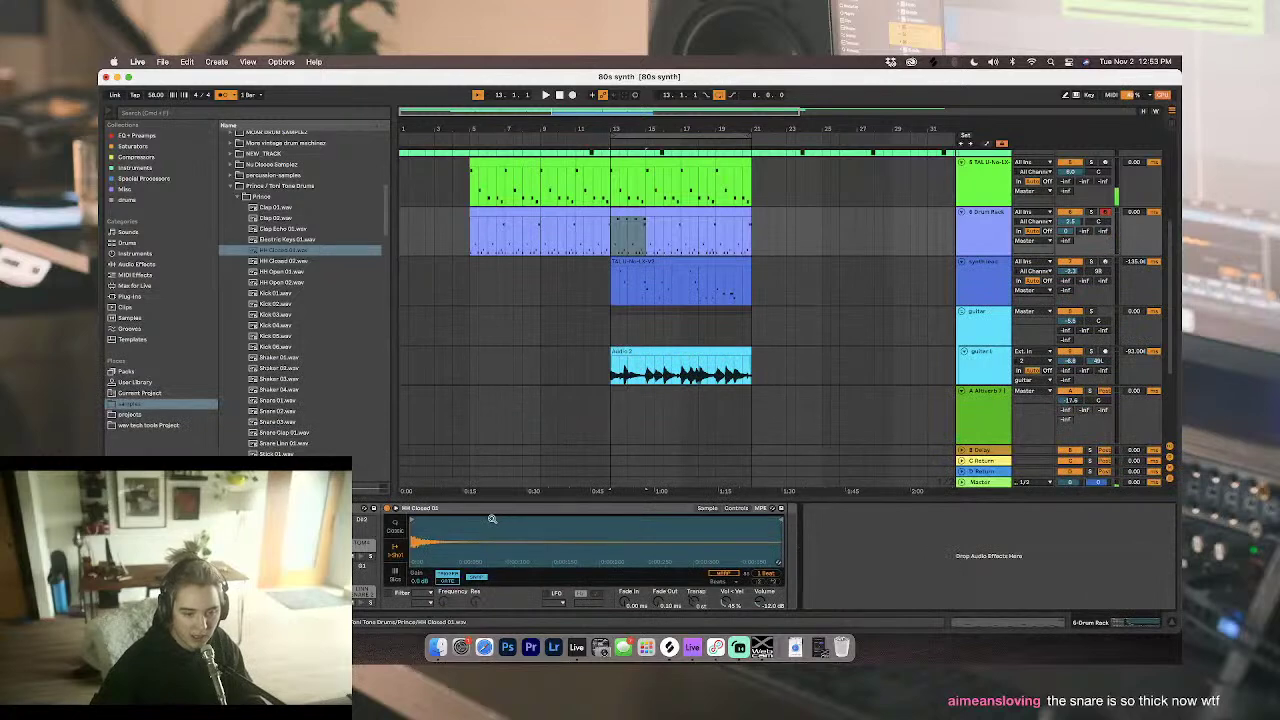
key(super+z)
key(super+shift+z)
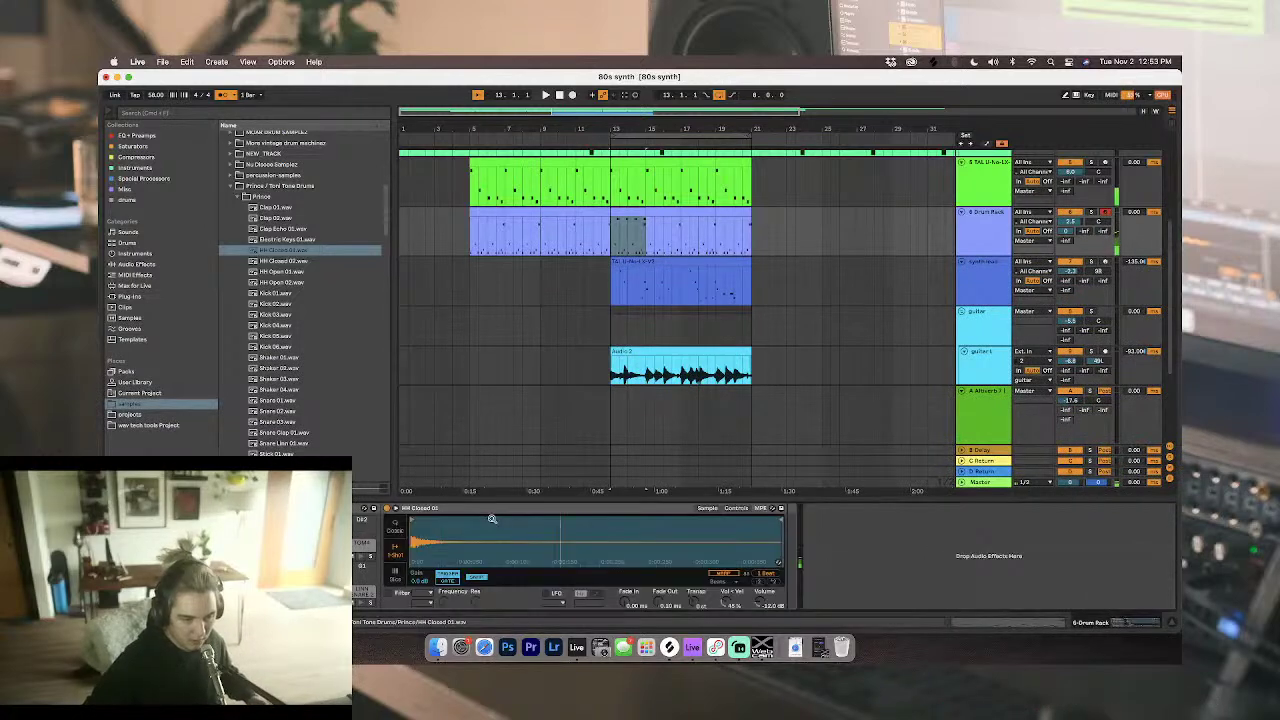
click(393, 532)
drag(742, 521, 519, 523)
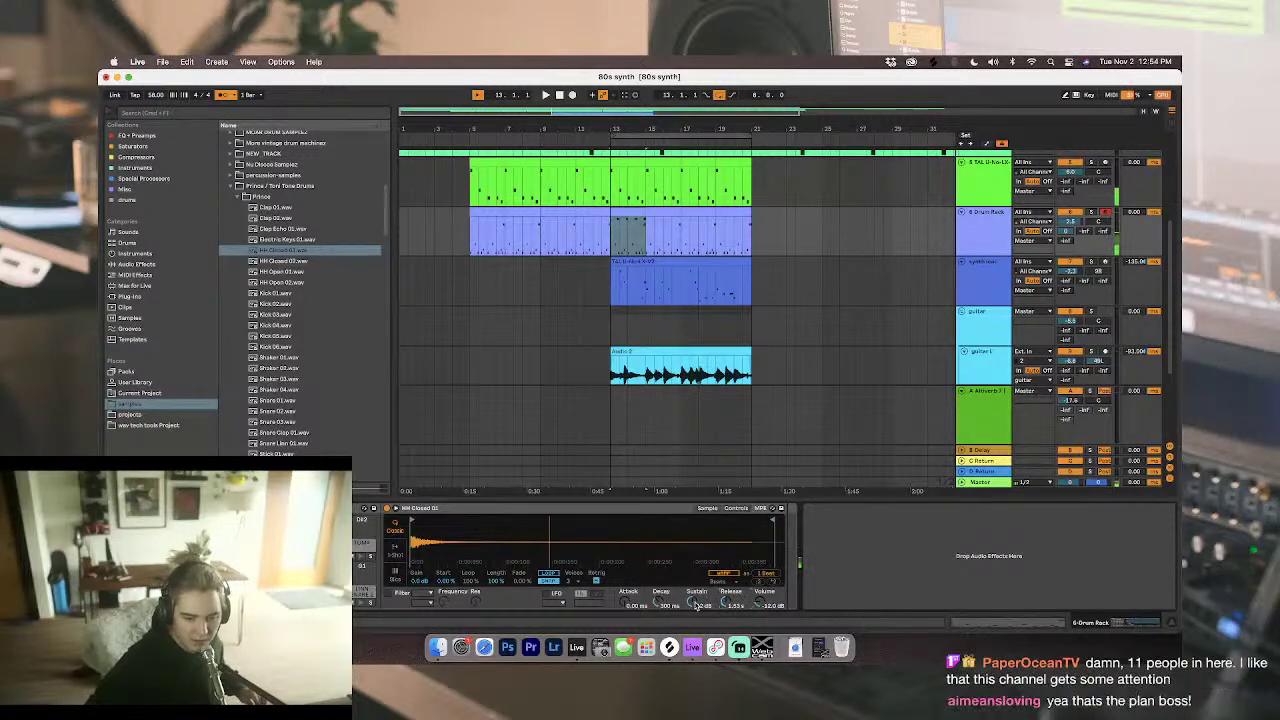
key(space)
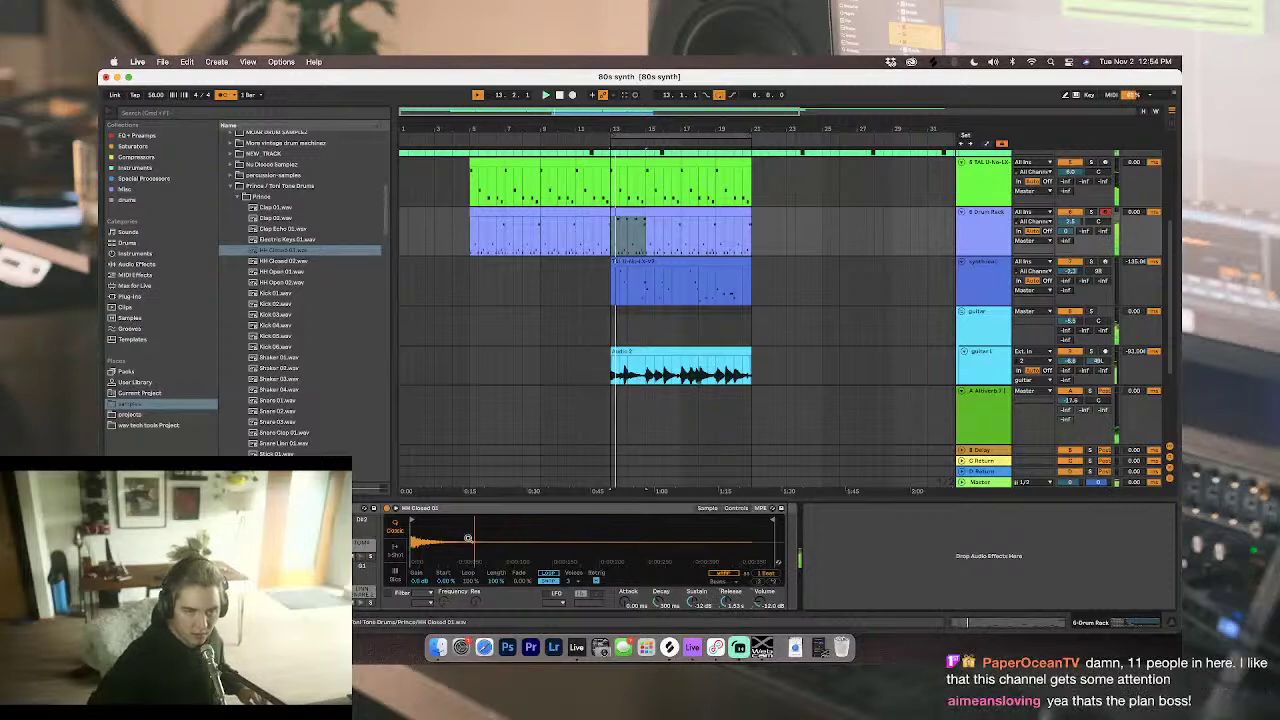
Step: Add an HH Closed 01 note on every beat of the two-bar drum clip at bar 13
double_click(622, 228)
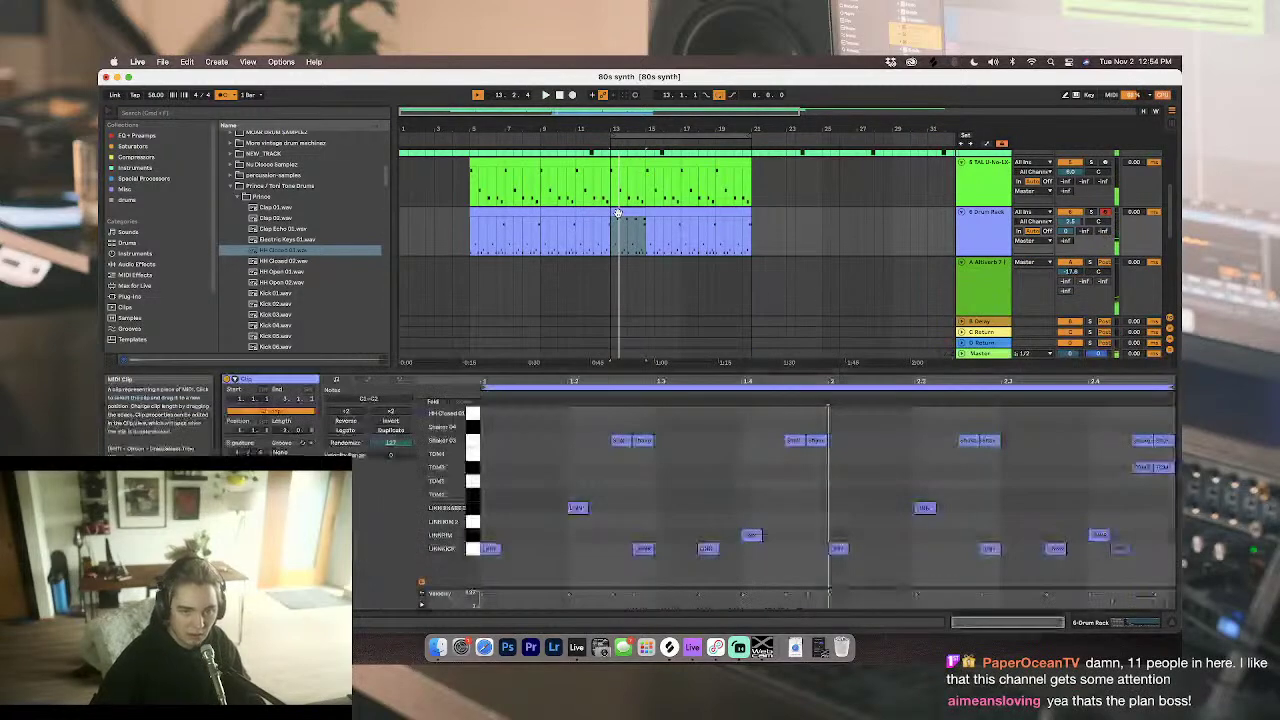
double_click(487, 413)
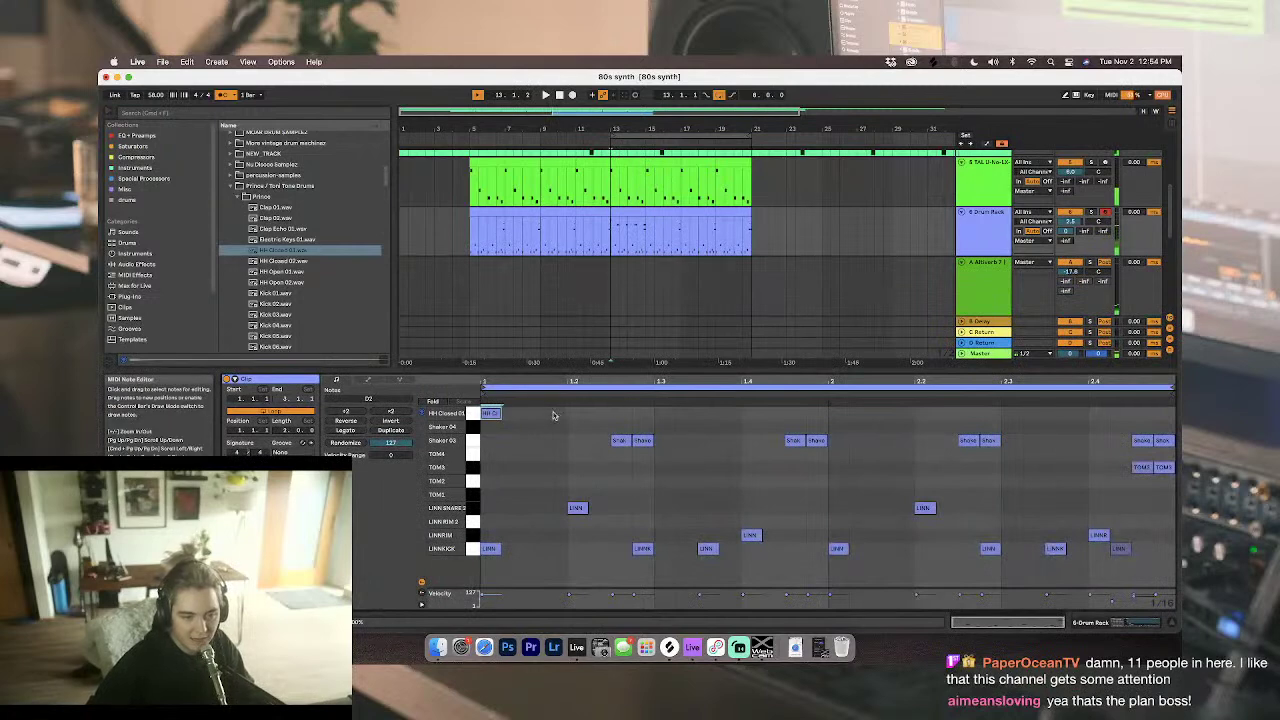
double_click(664, 413)
double_click(751, 413)
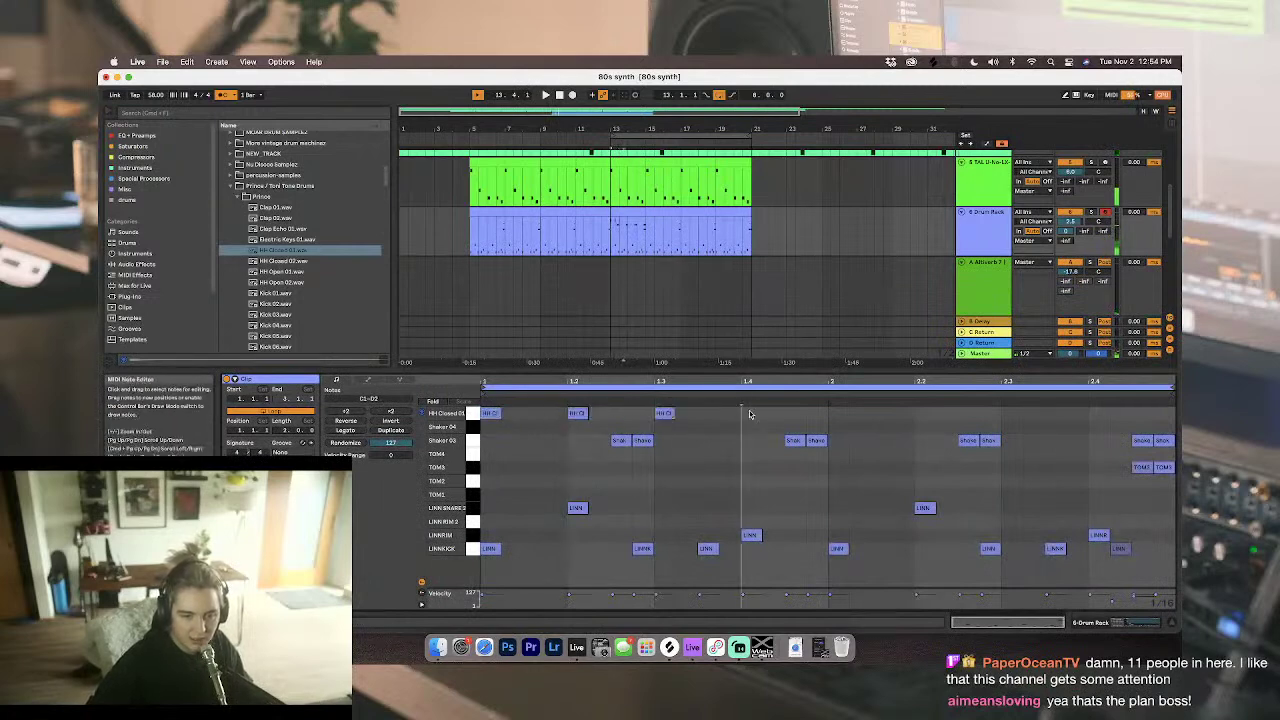
double_click(845, 416)
double_click(927, 417)
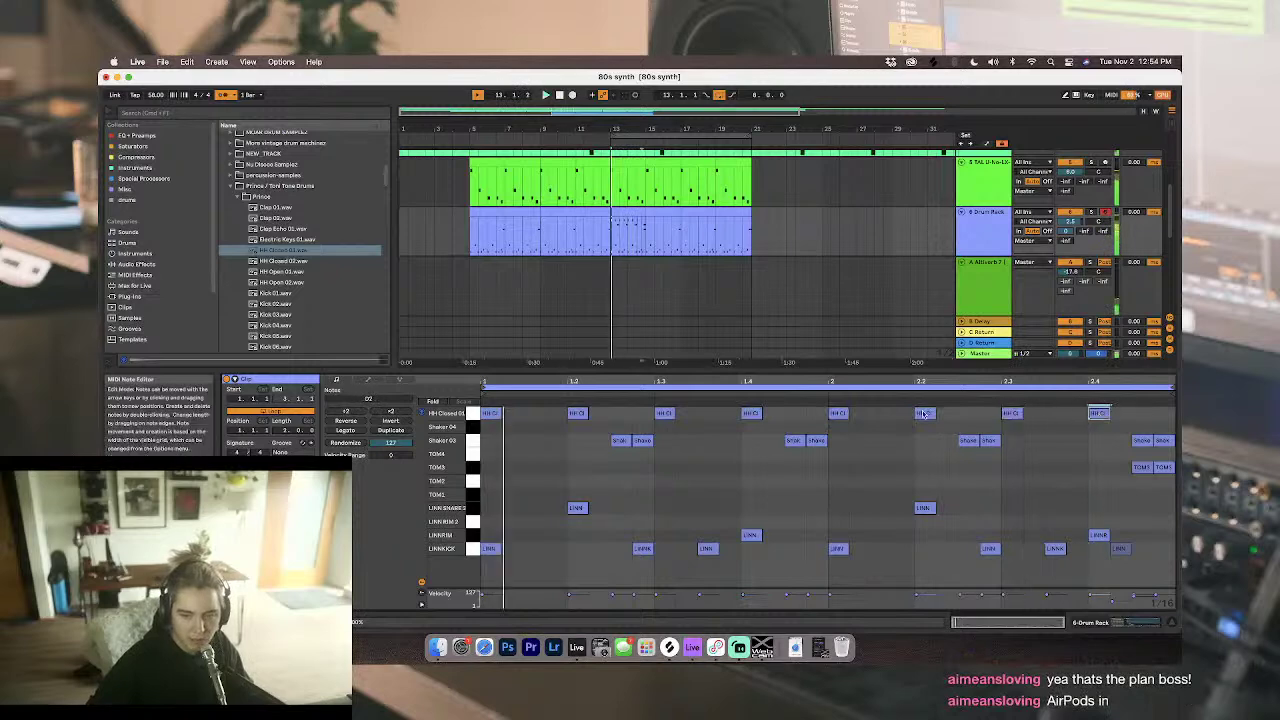
Step: Copy the closed hi-hat notes onto the offbeat eighths and lower the velocity of the copies
click(474, 414)
drag(499, 414, 542, 417)
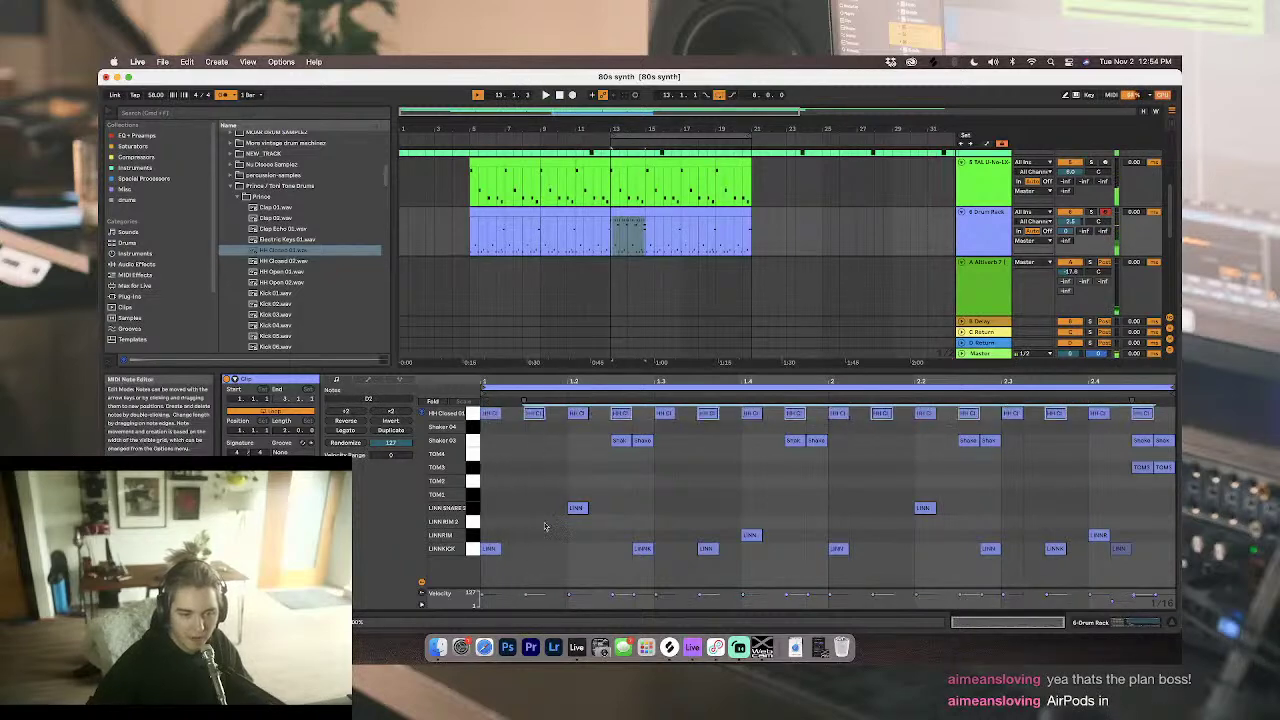
drag(526, 595, 526, 601)
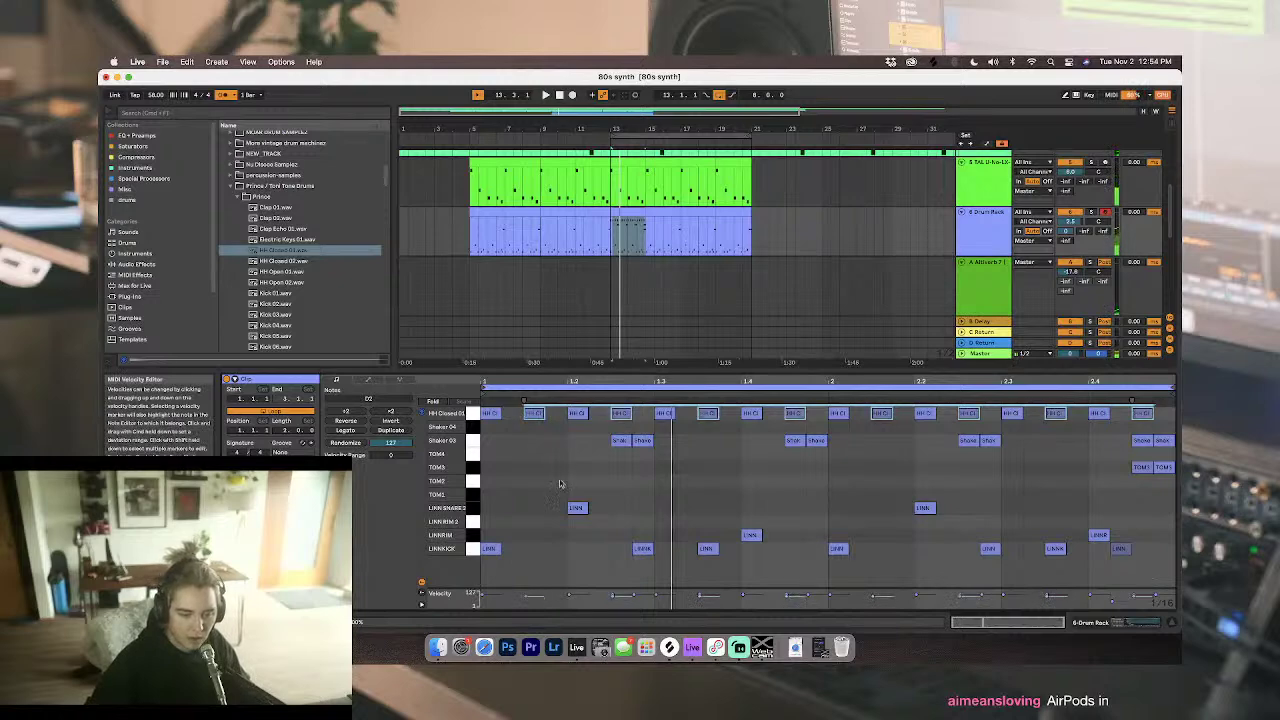
Step: Copy the offbeat closed hi-hat notes to fill the remaining sixteenths of the two-bar drum clip and play it back
drag(539, 416, 520, 423)
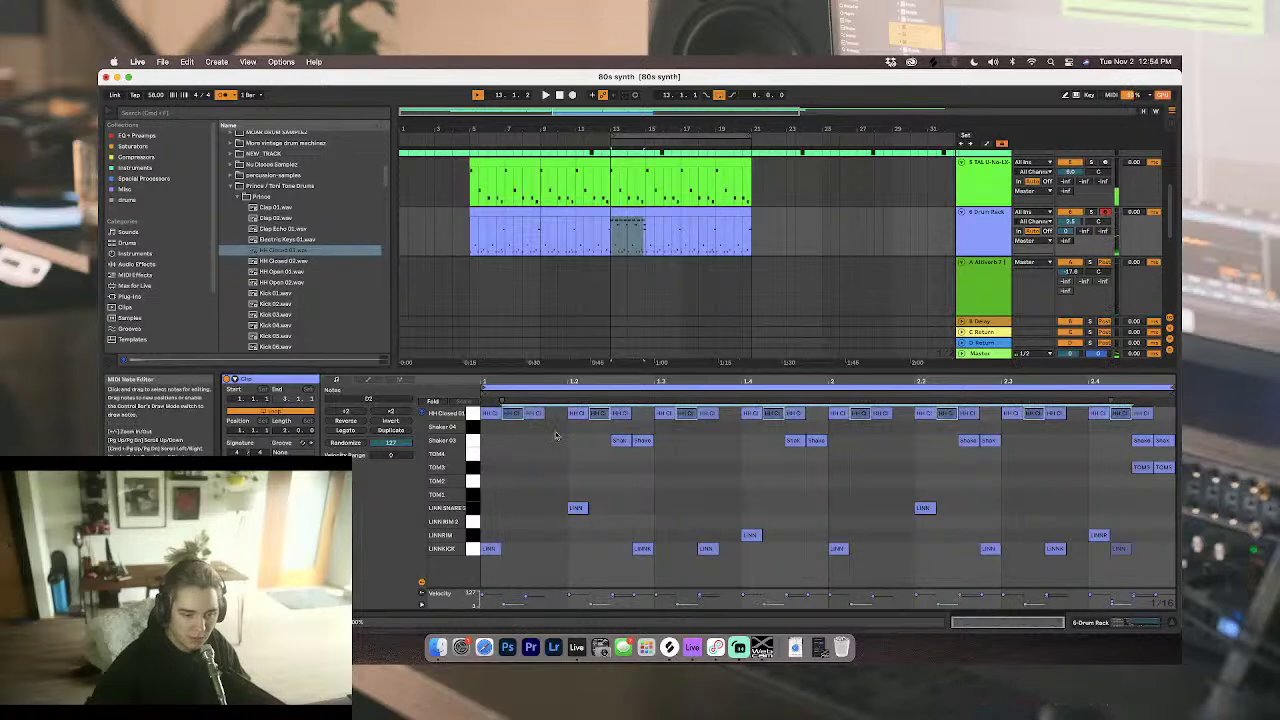
drag(518, 415, 561, 416)
key(space)
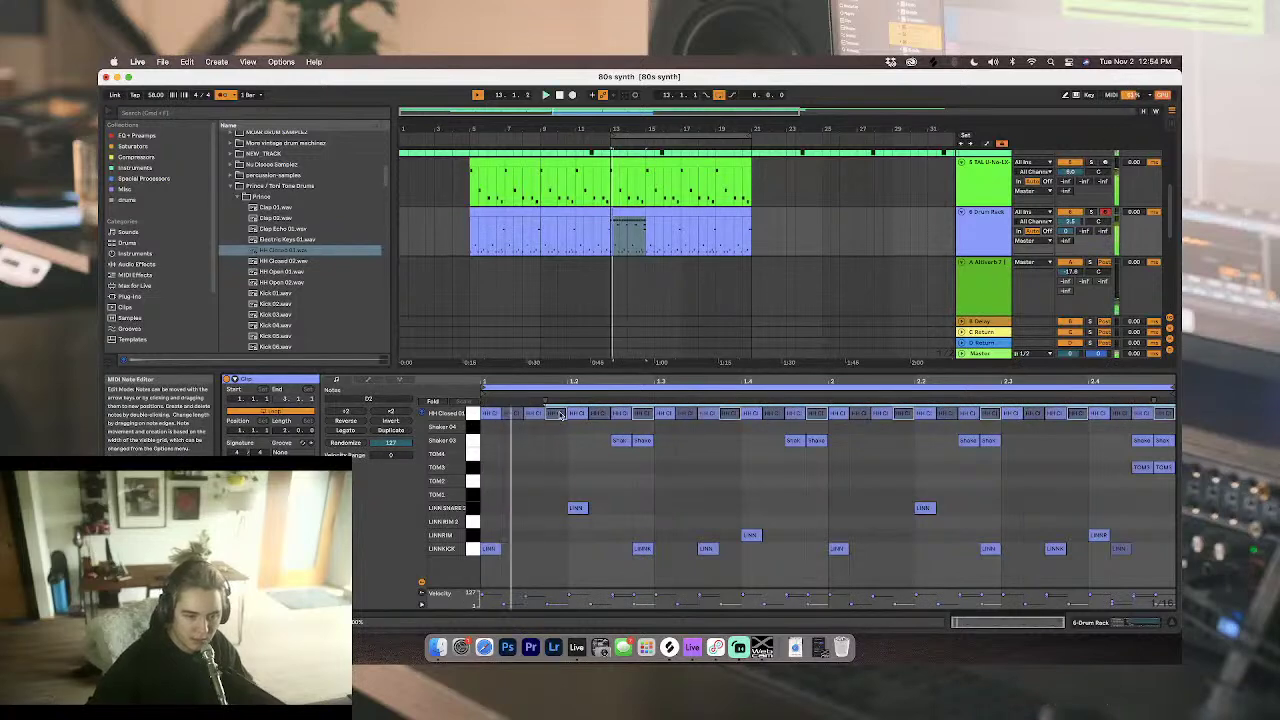
click(536, 482)
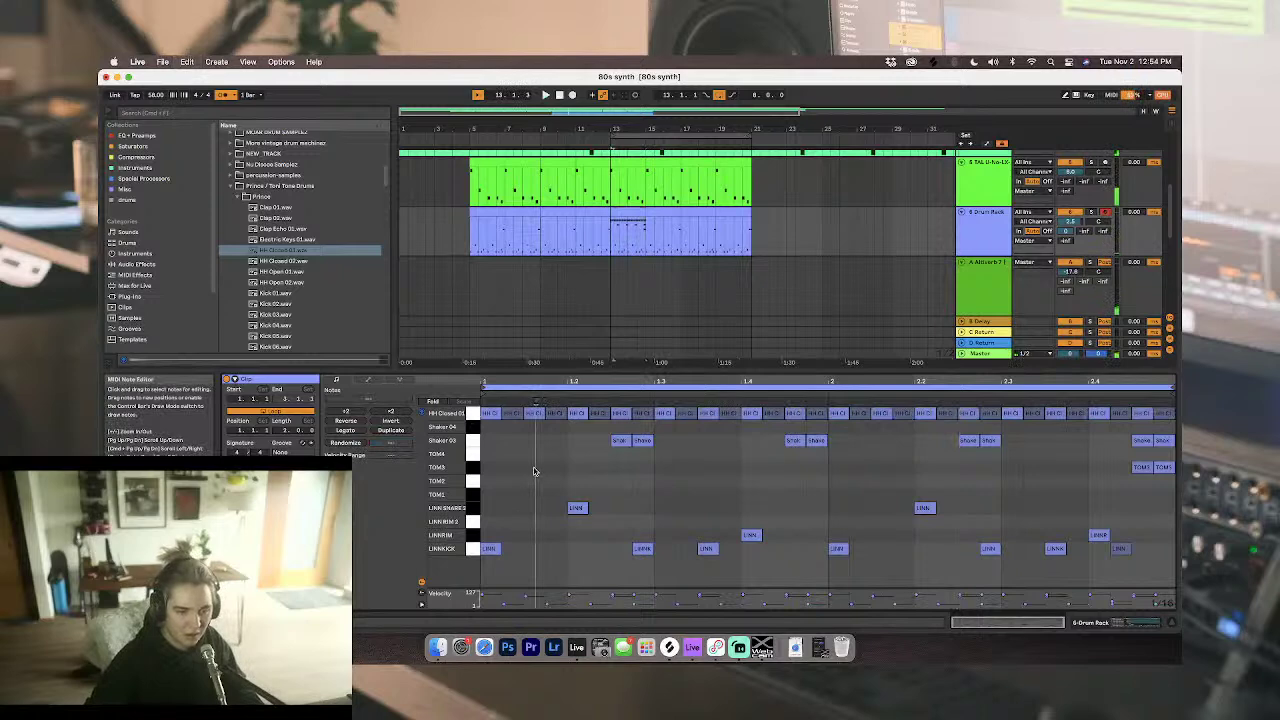
Step: Check the Edit menu's undo entries, review the audio, MIDI, file, library and plug-in preferences, and close Preferences
click(187, 61)
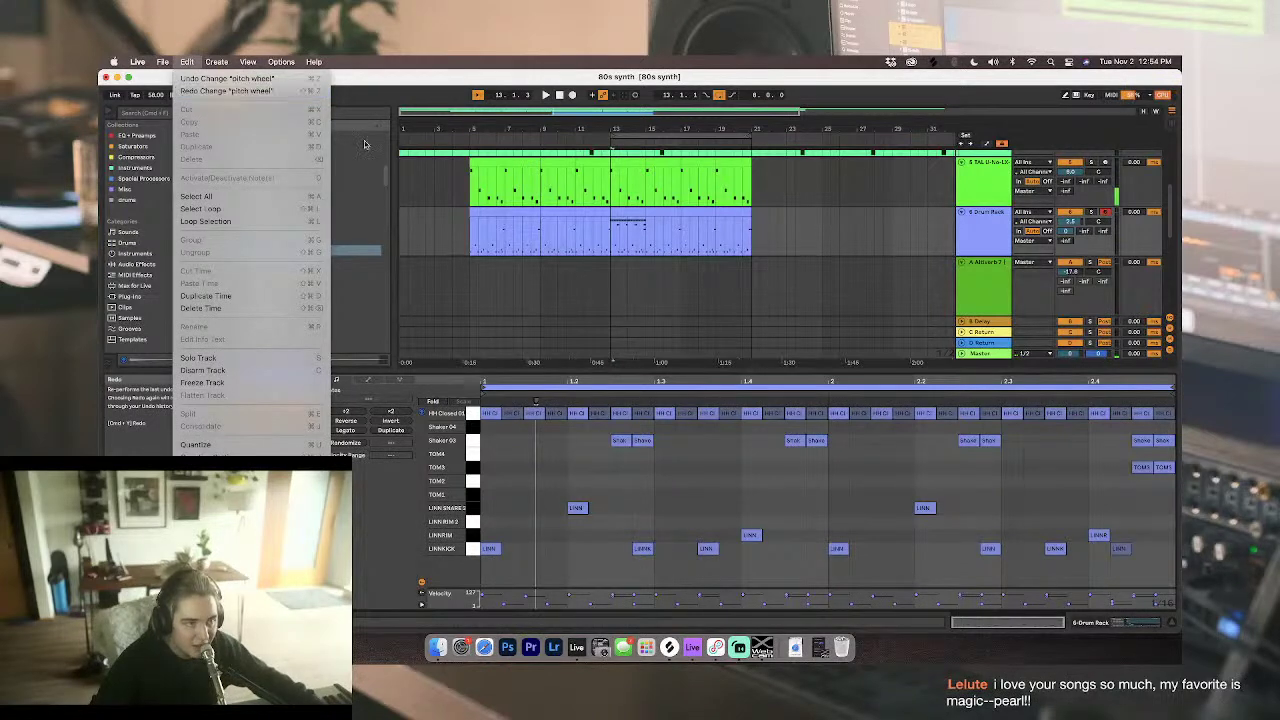
click(584, 271)
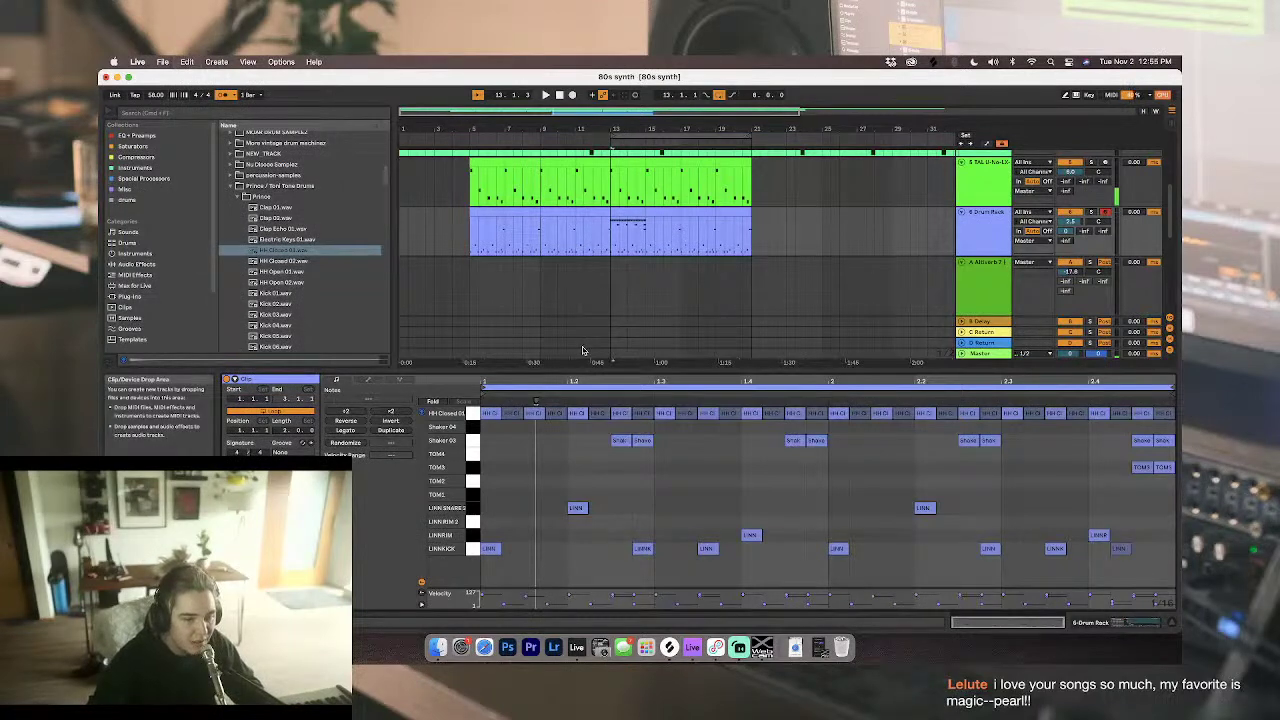
click(186, 62)
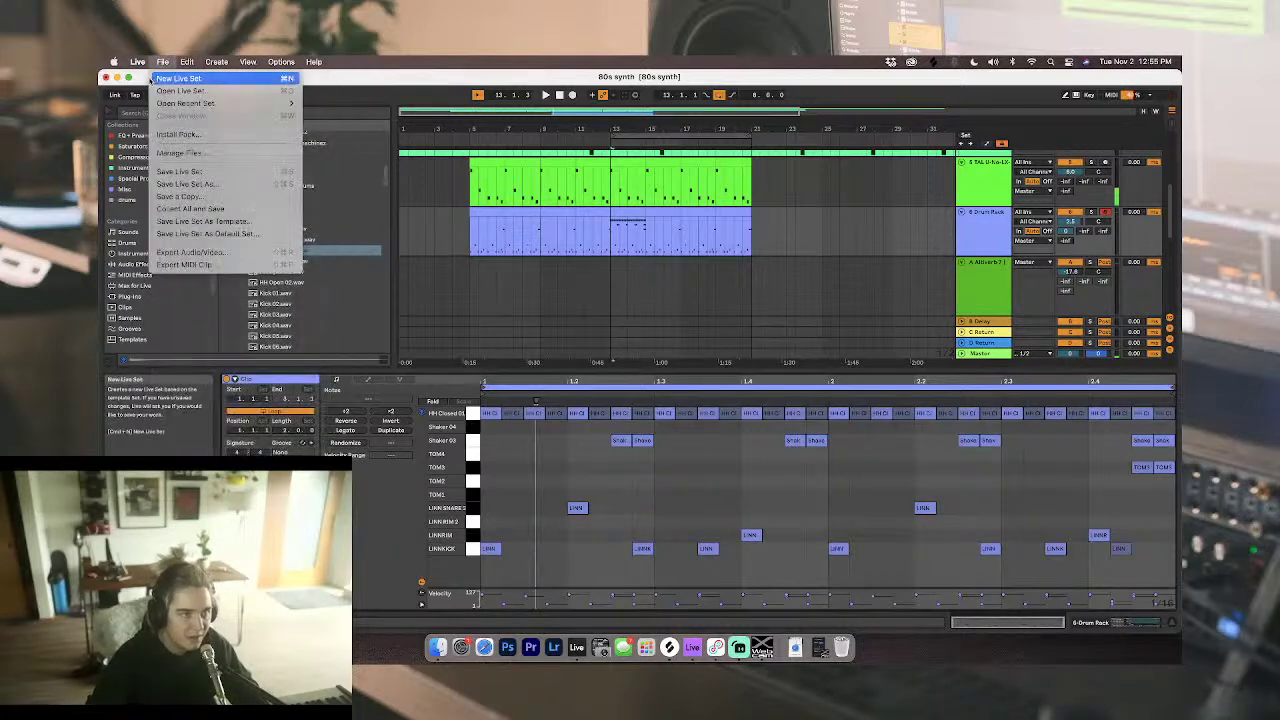
mouse_move(137, 62)
click(148, 97)
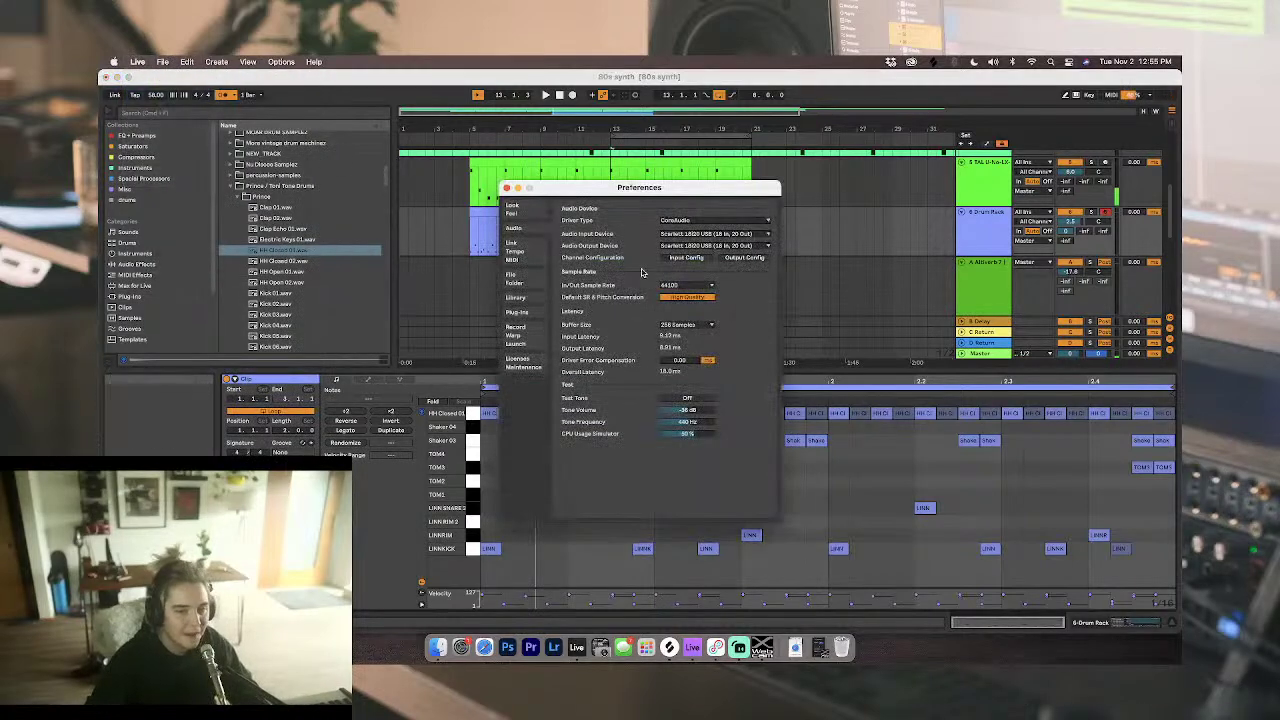
click(540, 252)
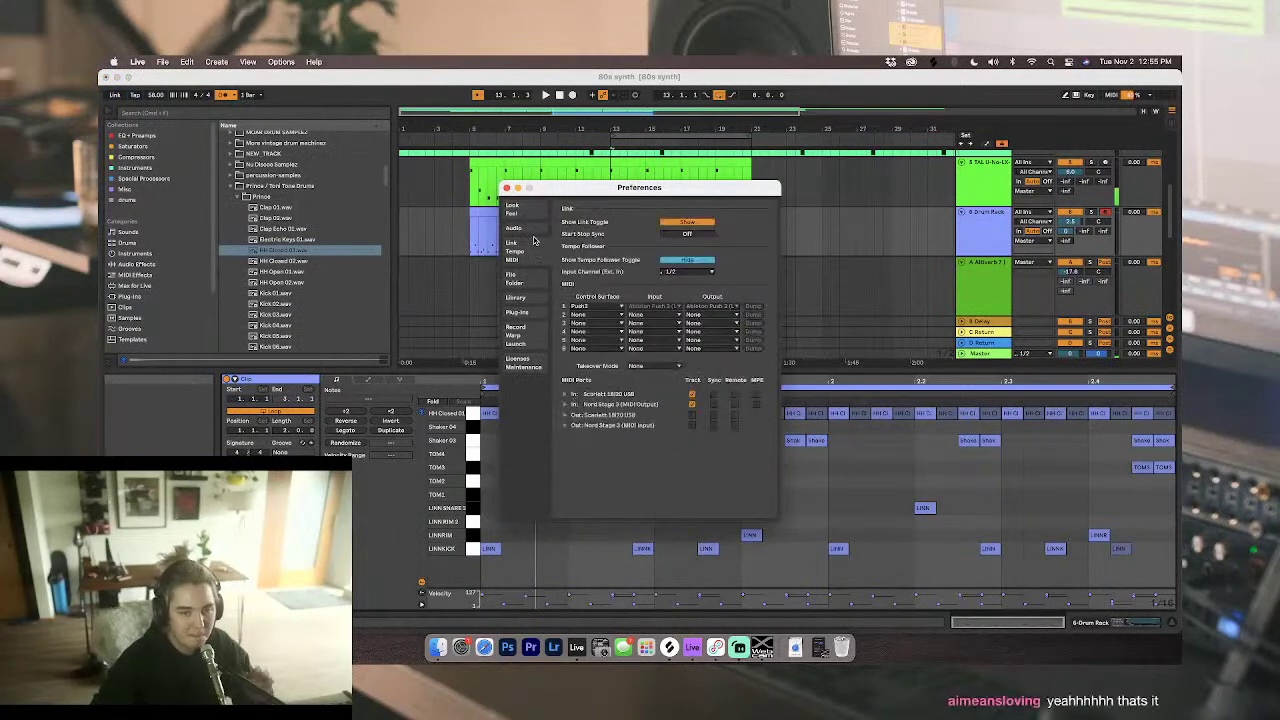
click(514, 229)
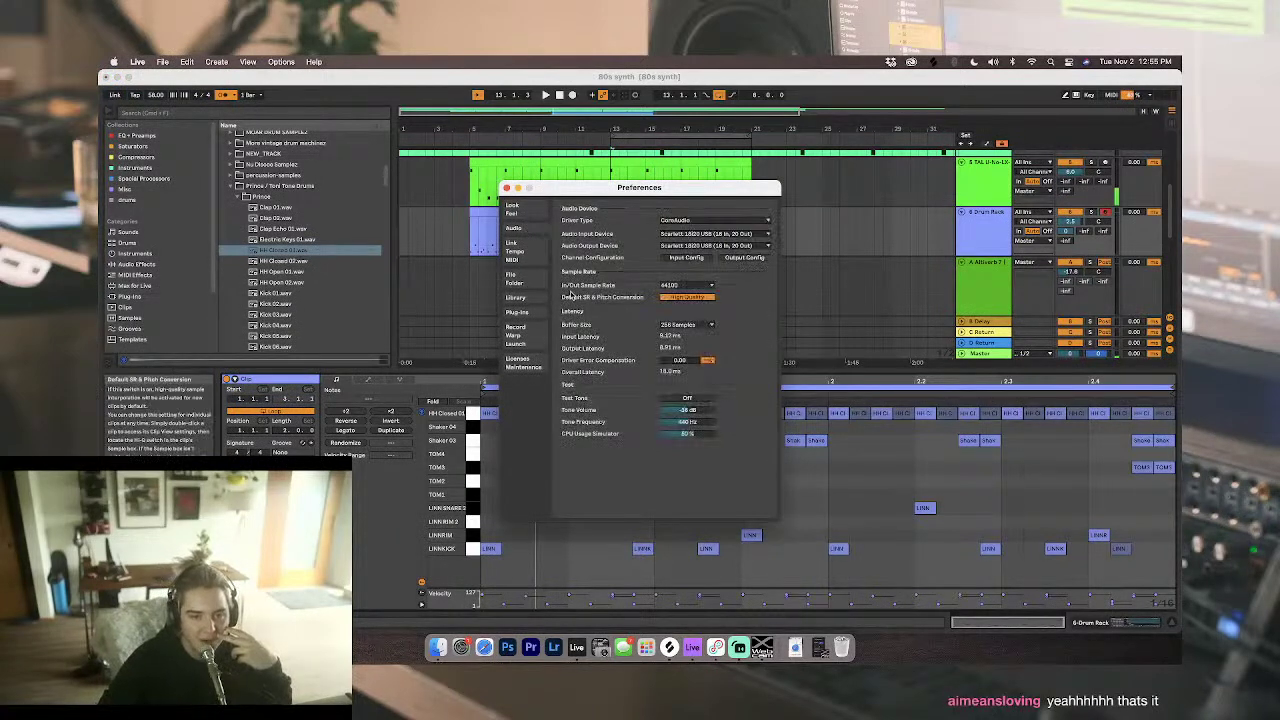
click(517, 311)
click(517, 298)
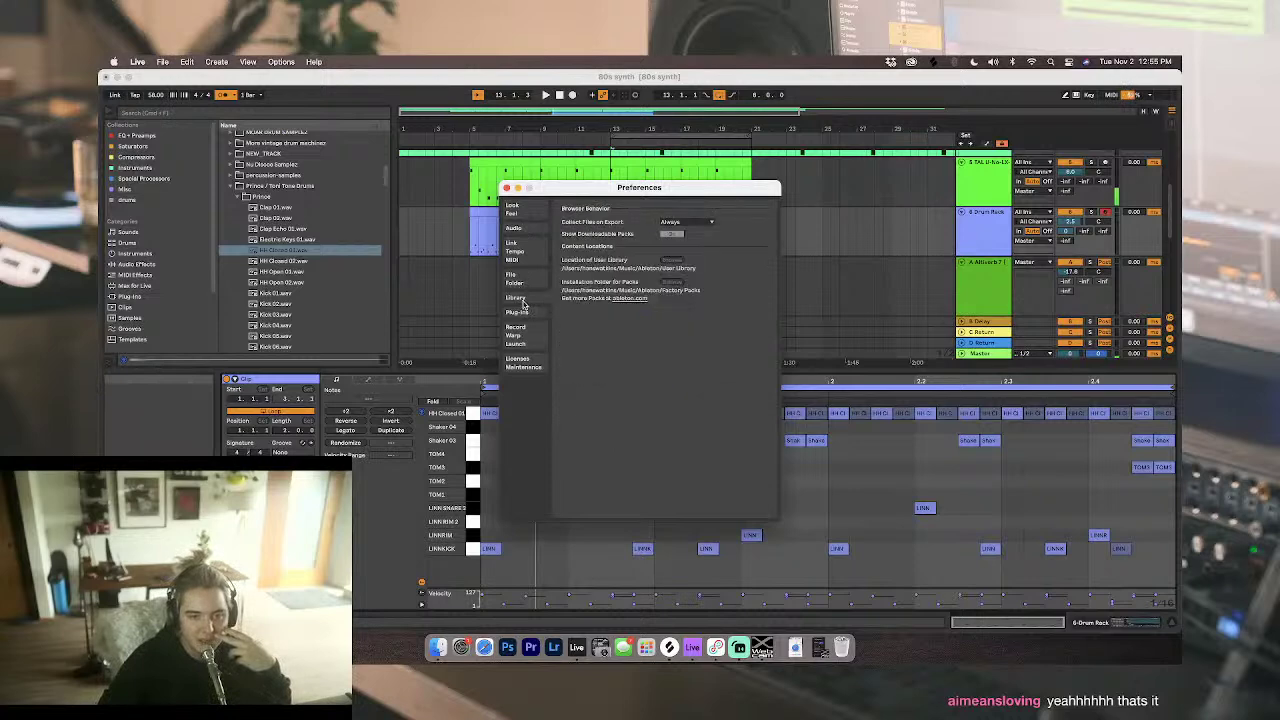
click(527, 280)
click(522, 259)
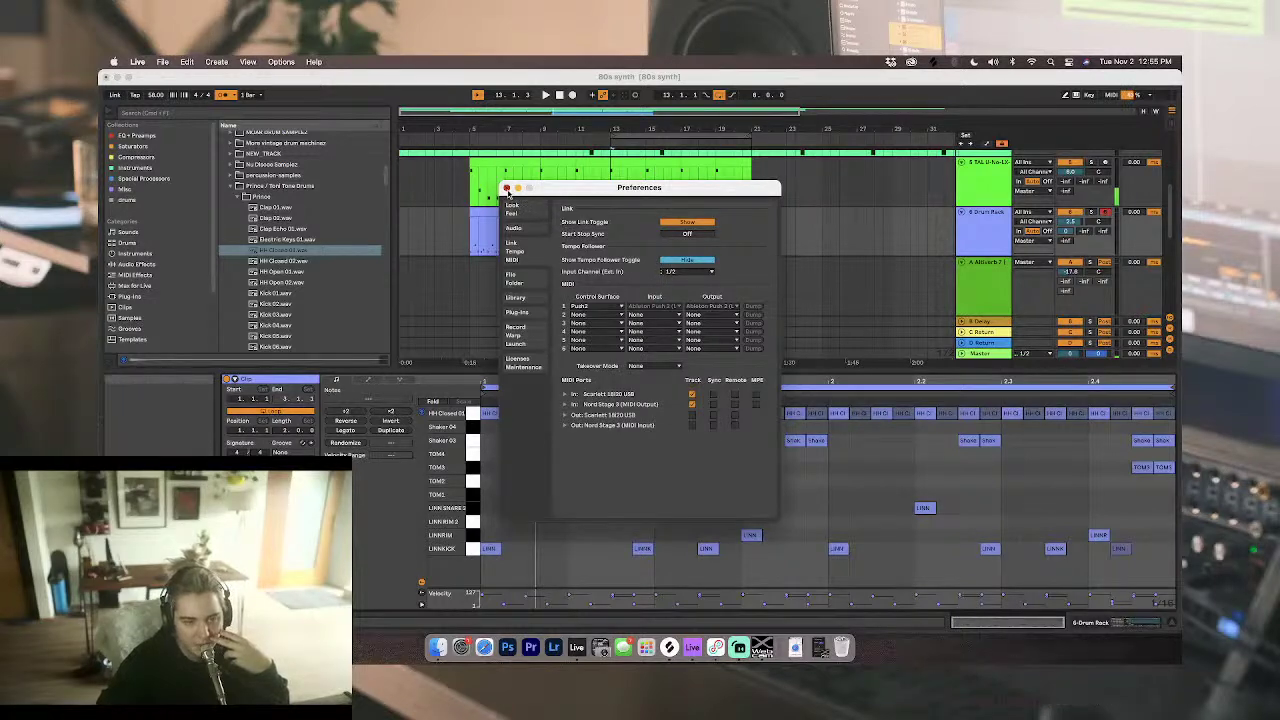
click(507, 188)
Step: Play the two-bar drum clip at bar 13 and duplicate it to fill the section up to bar 21
key(space)
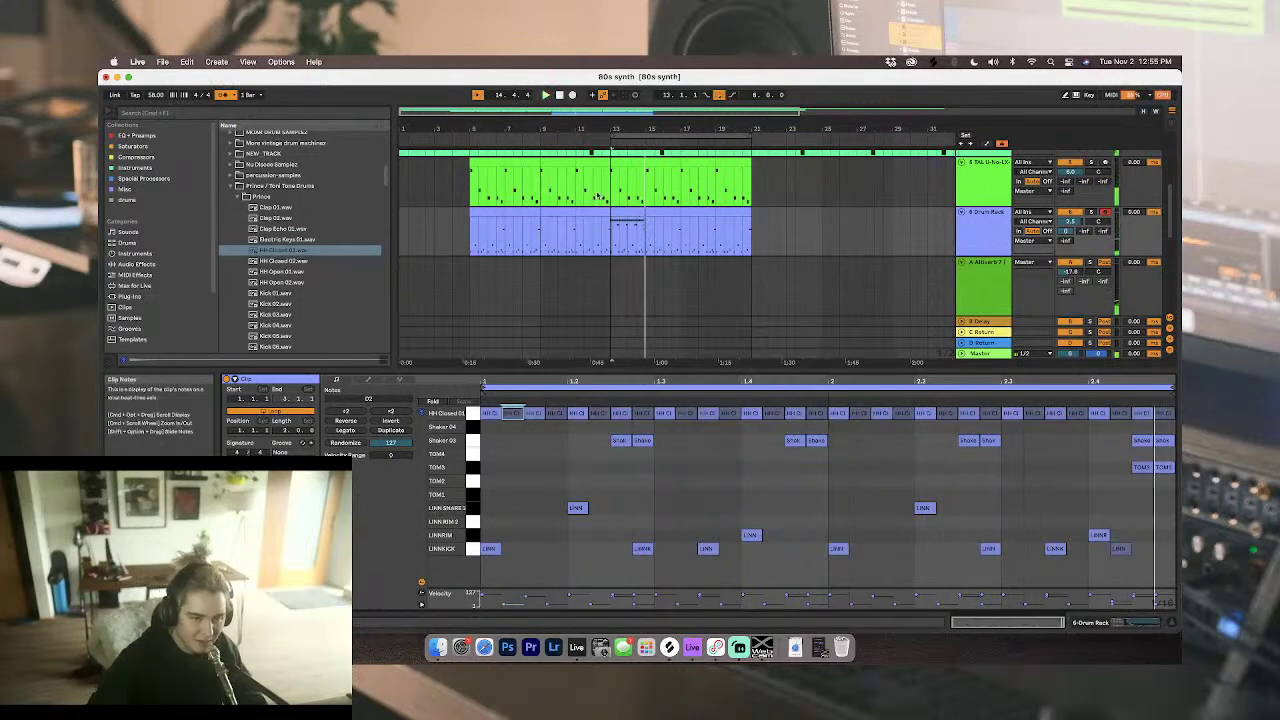
click(633, 209)
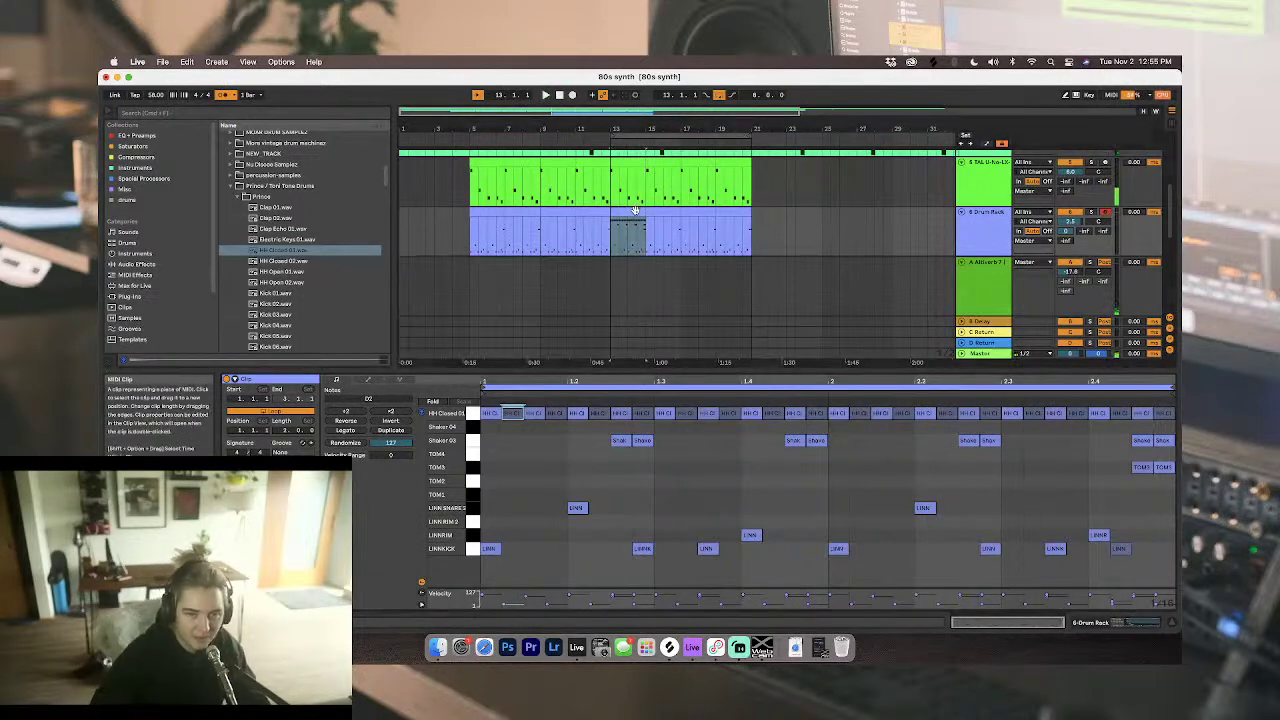
click(473, 413)
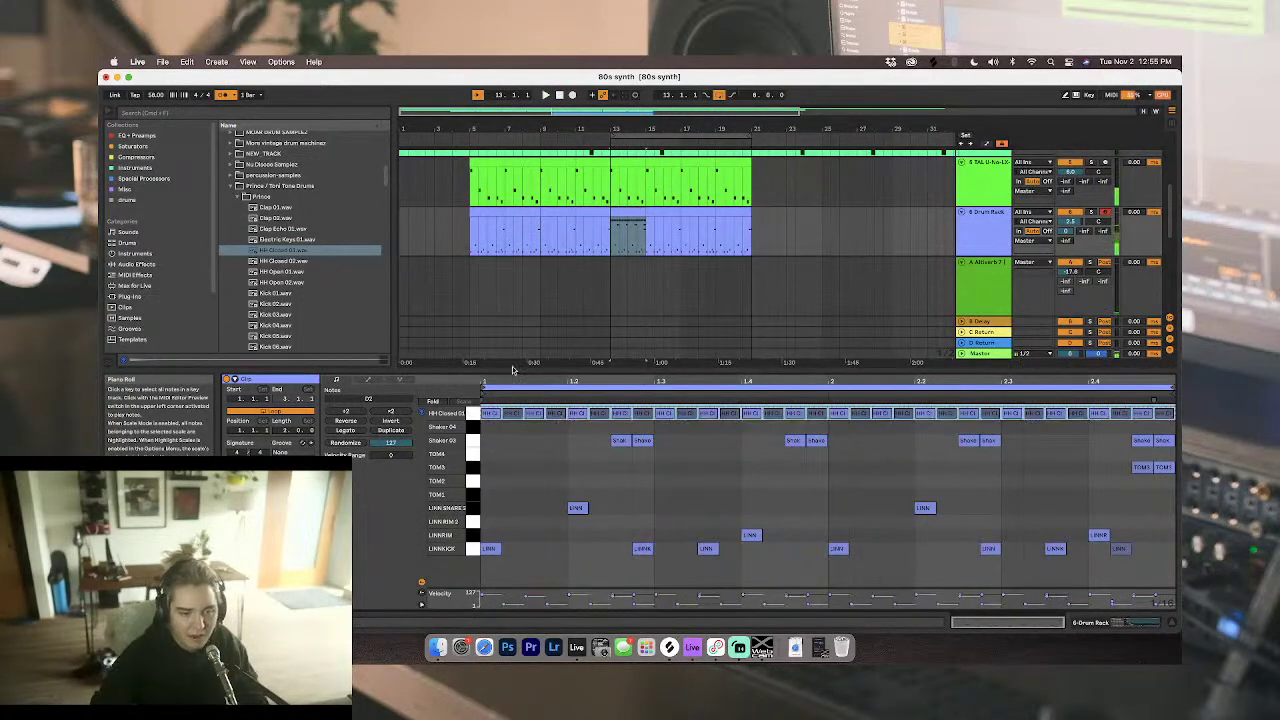
click(622, 210)
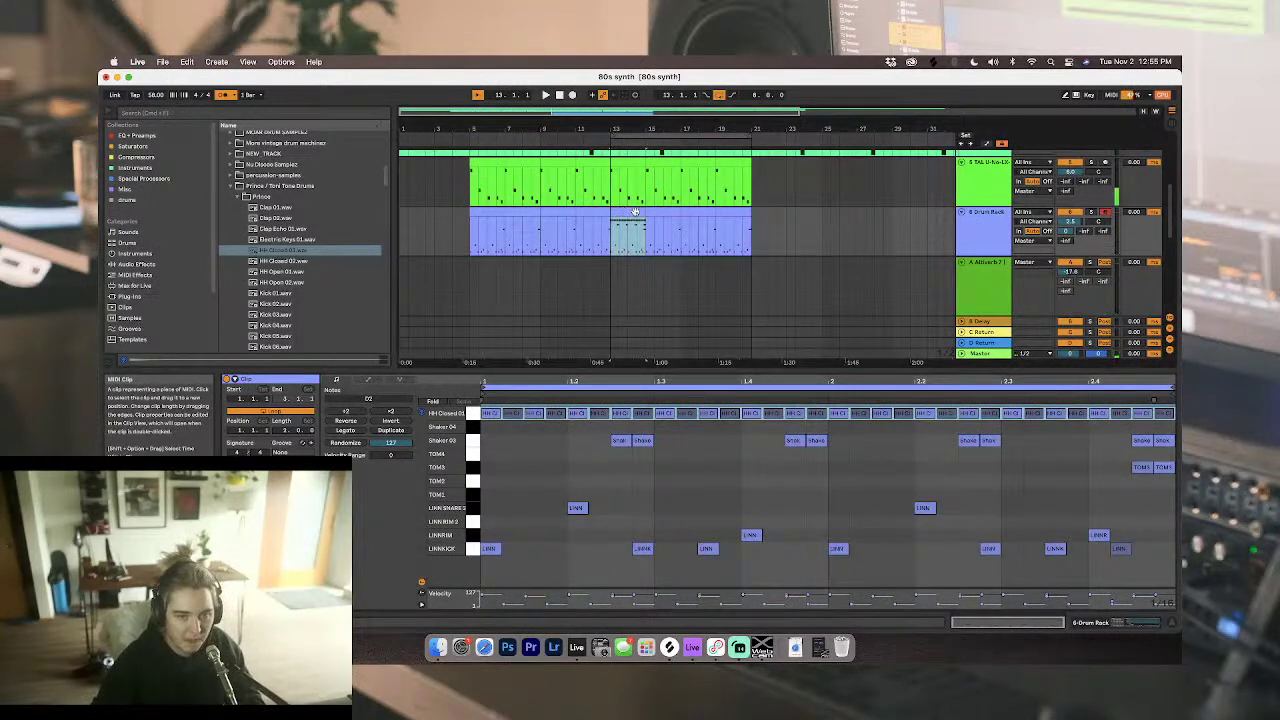
key(super+d)
key(super+d)
Step: Consolidate the drum clips between bars 13 and 21 into one eight-bar clip
drag(634, 211, 726, 215)
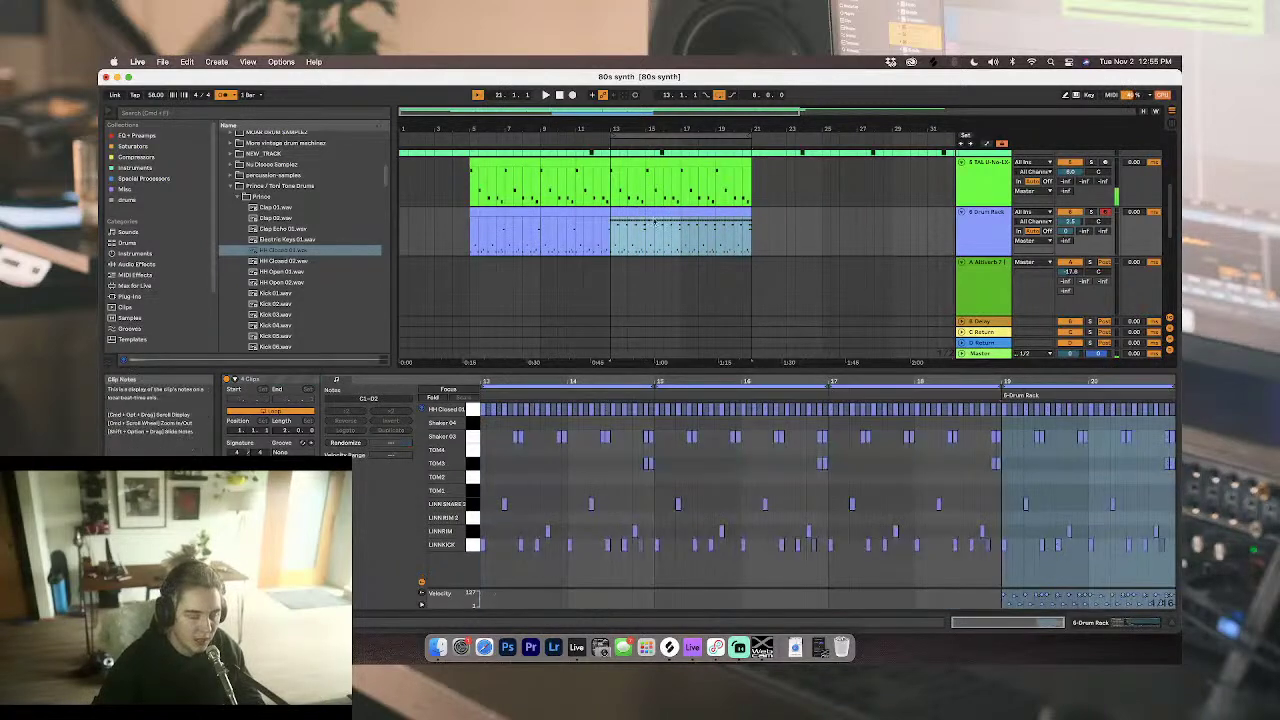
click(632, 212)
shift+click(674, 213)
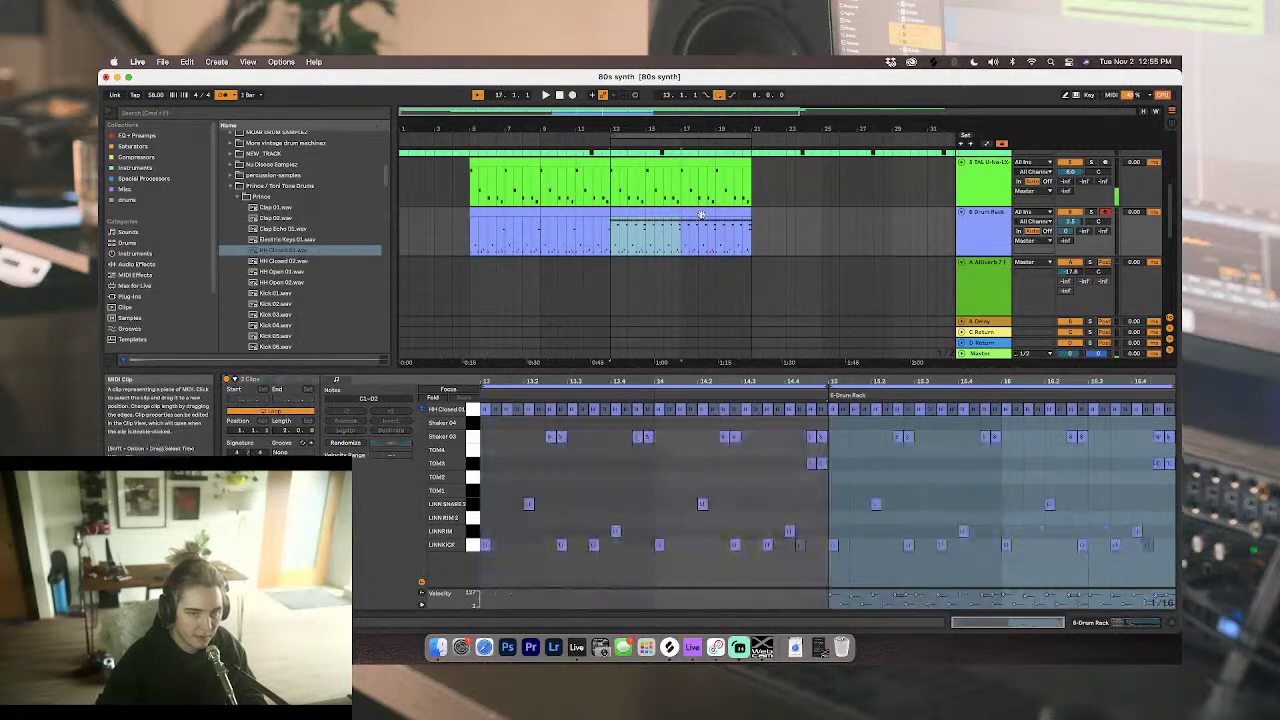
drag(685, 213, 737, 215)
click(736, 215)
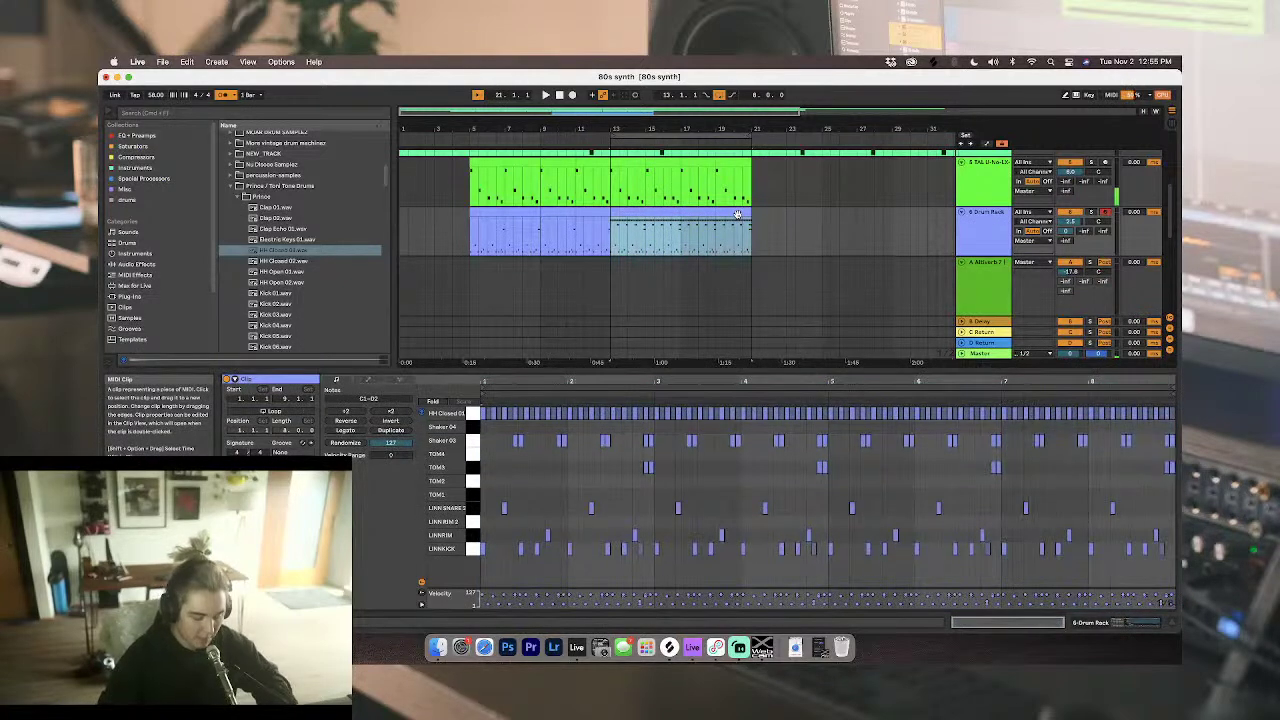
Step: Inspect the HH Closed 01 notes in the eight-bar clip, show the sampler's settings and place the start marker at bar 13
click(473, 414)
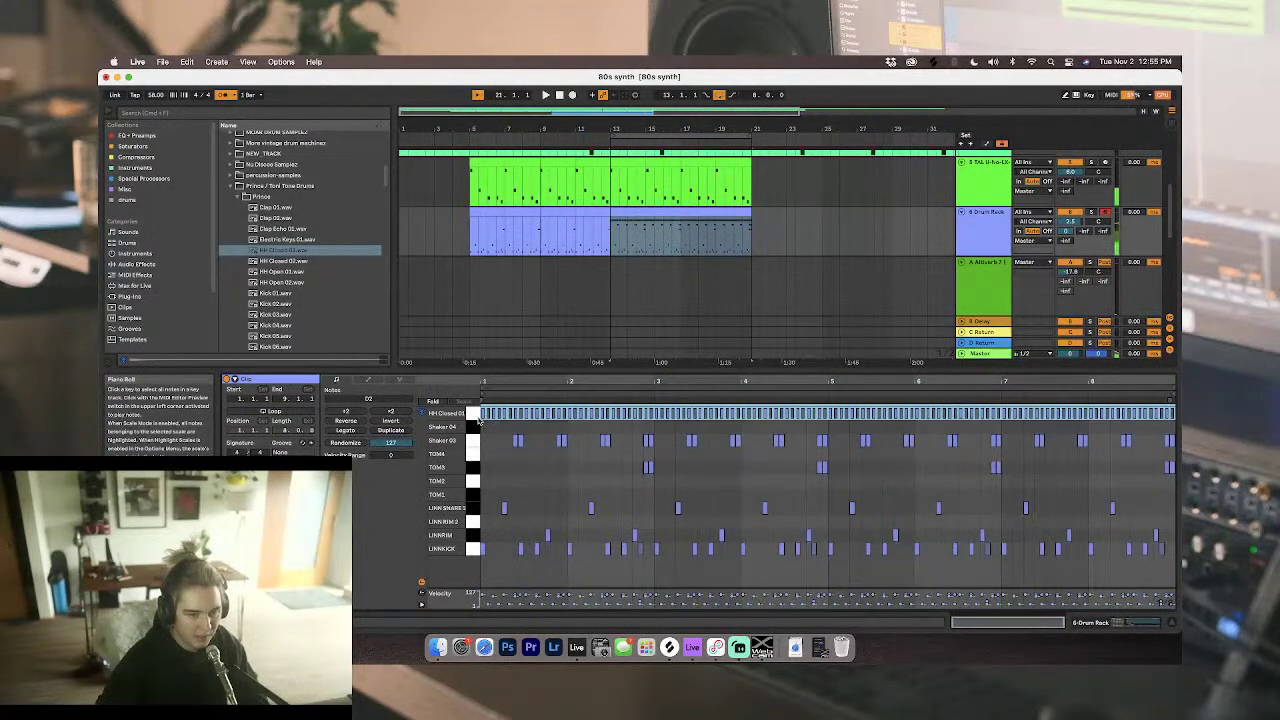
scroll(487, 414, up, 5)
scroll(487, 413, up, 5)
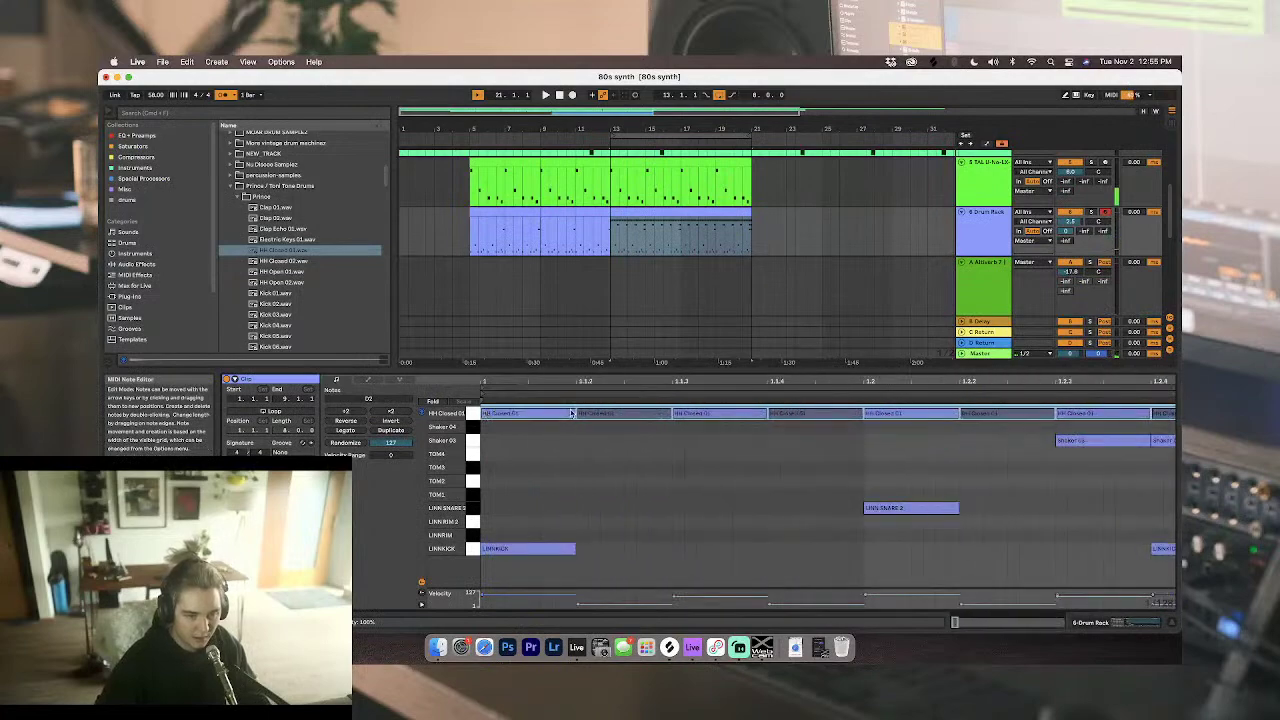
scroll(571, 413, down, 10)
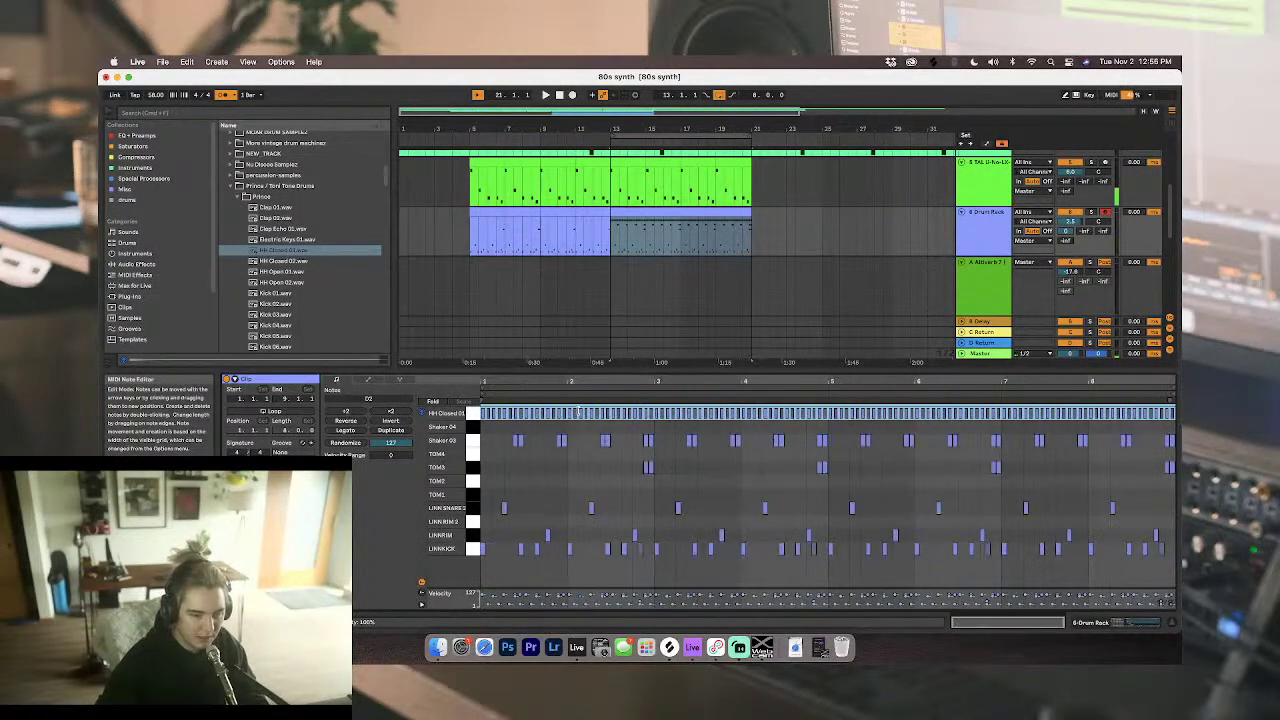
key(shift+Tab)
click(615, 241)
click(615, 240)
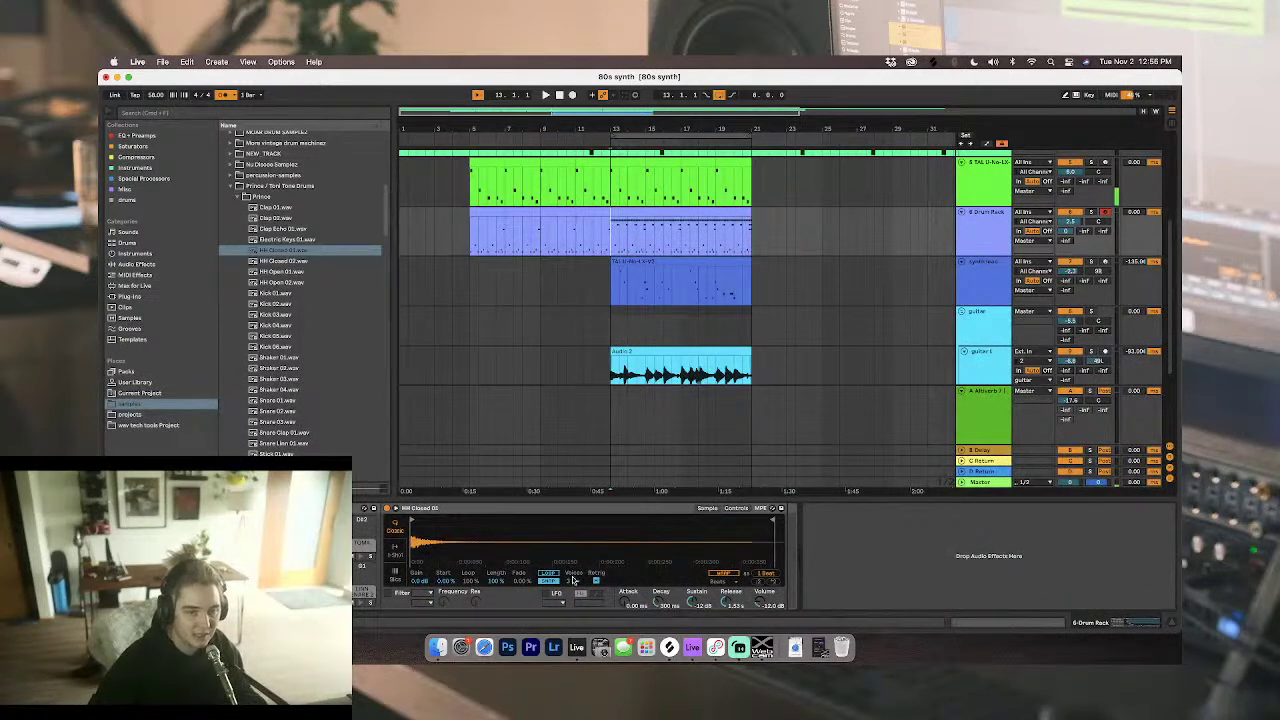
Step: Switch to Safari, search the web for bilo503, browse the artist's SoundCloud page and return to Ableton Live
click(484, 647)
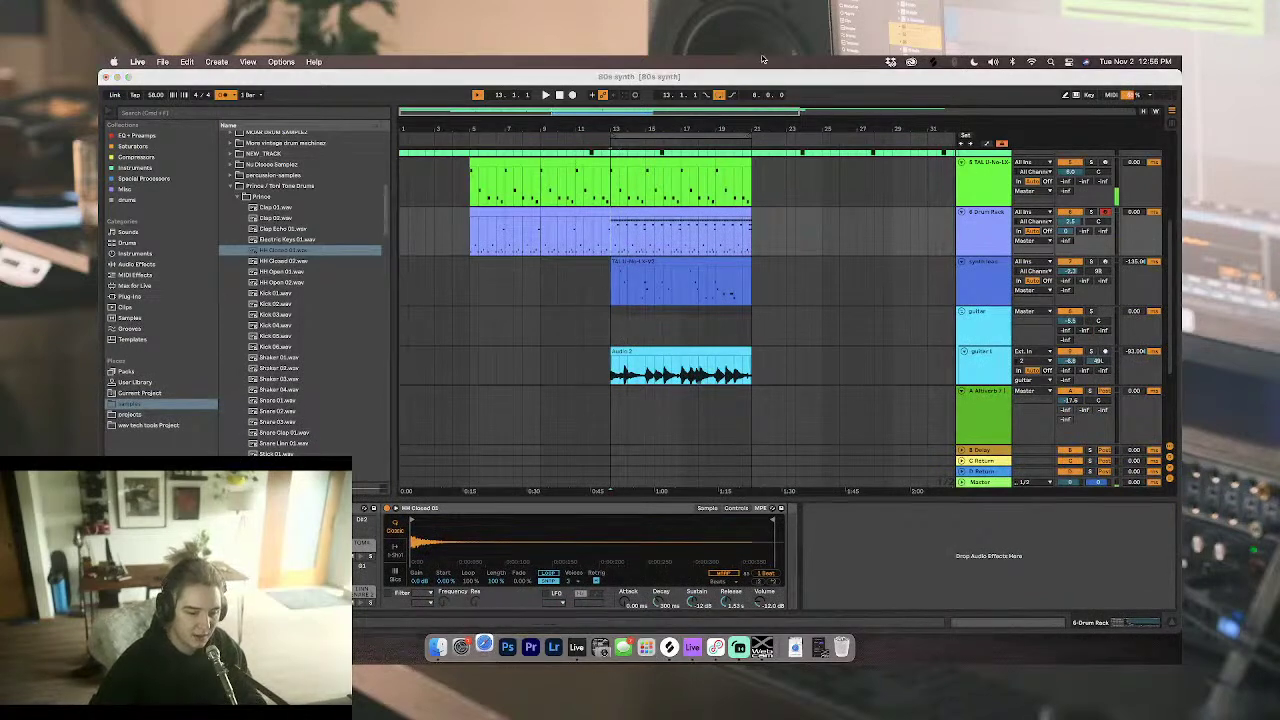
text(tilo503\)
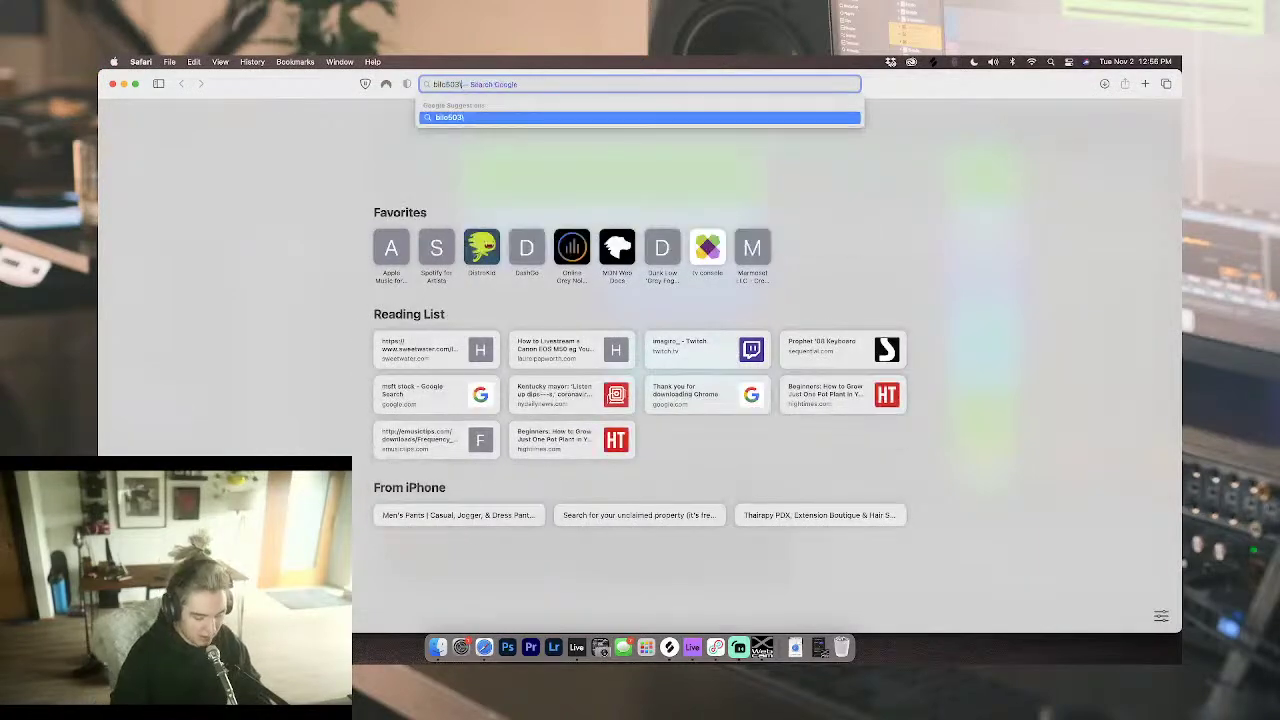
key(BackSpace)
key(BackSpace)
key(Return)
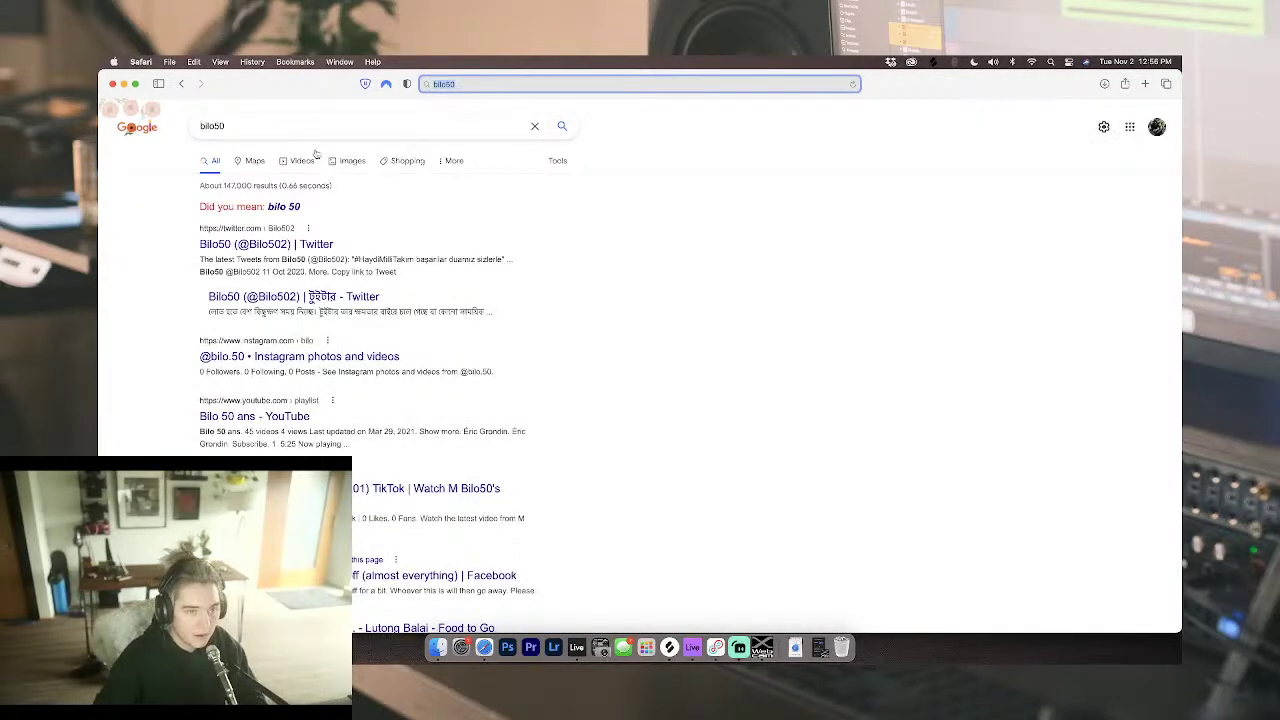
click(294, 126)
text(3)
key(Return)
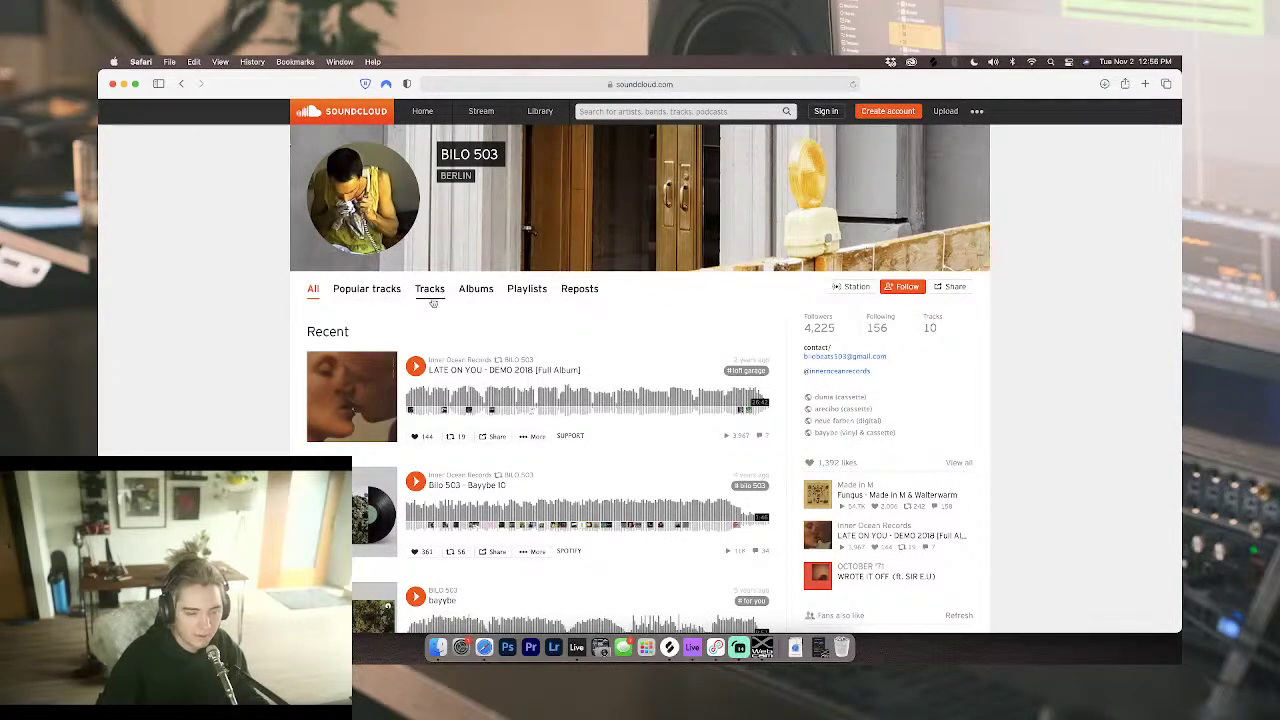
scroll(120, 354, down, 2)
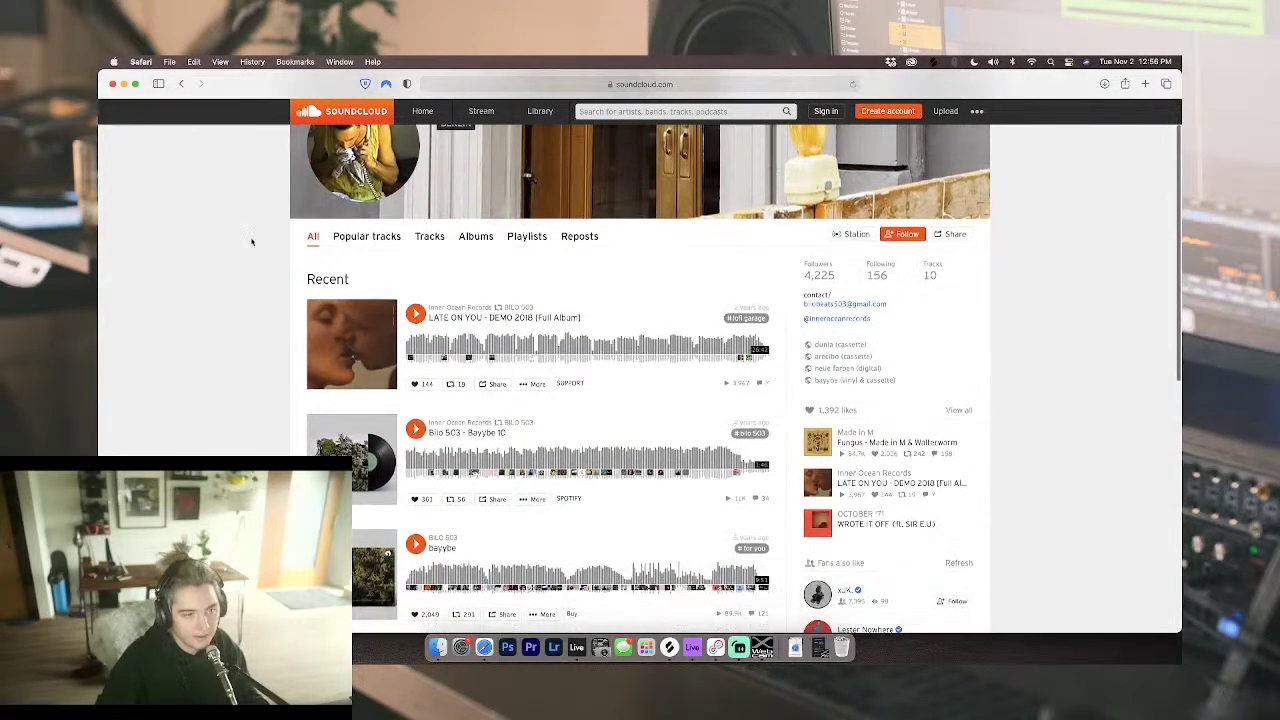
key(super+Tab)
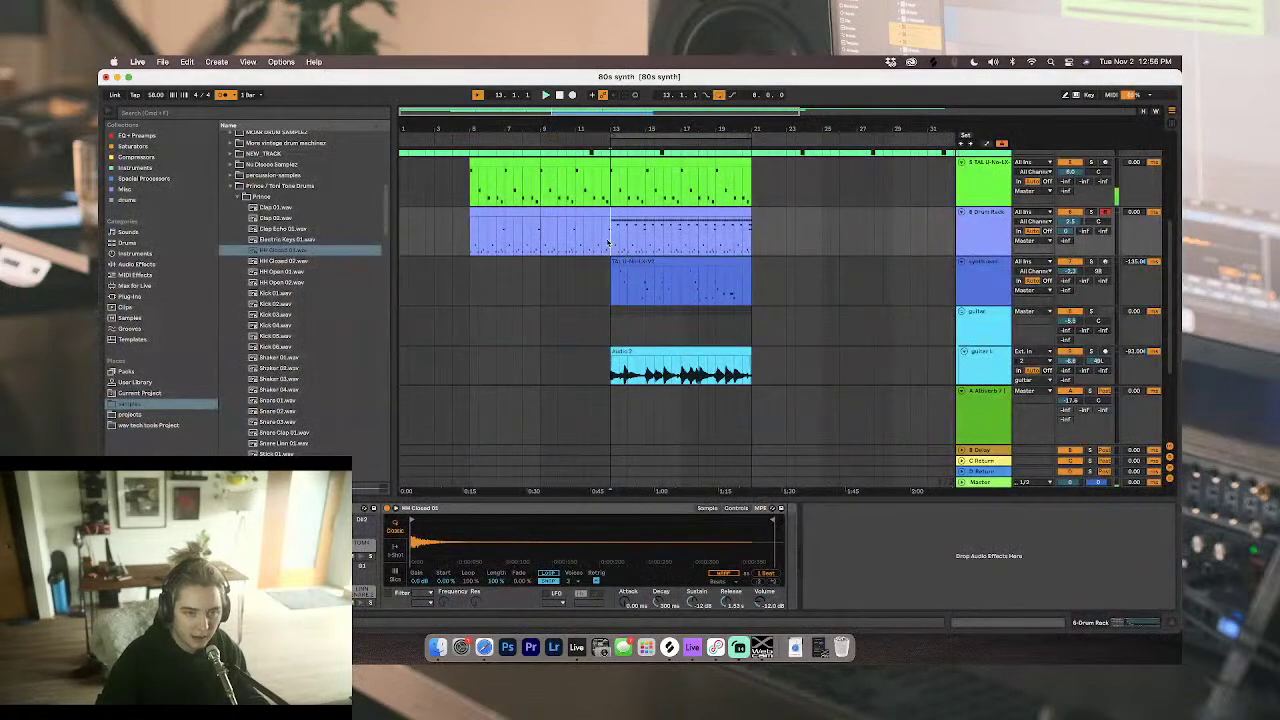
Step: Play from bar 13 and try thinning the sixteenth closed hi-hat notes in the first two beats of the eight-bar drum clip
key(space)
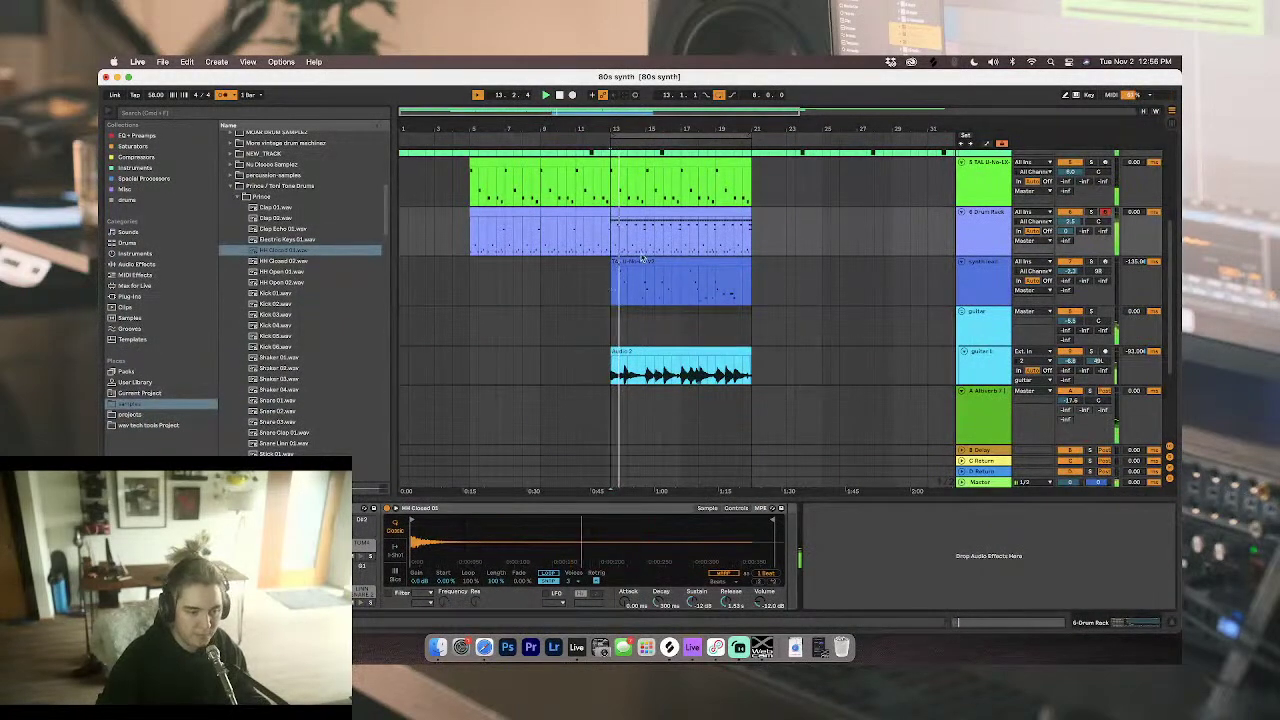
double_click(630, 232)
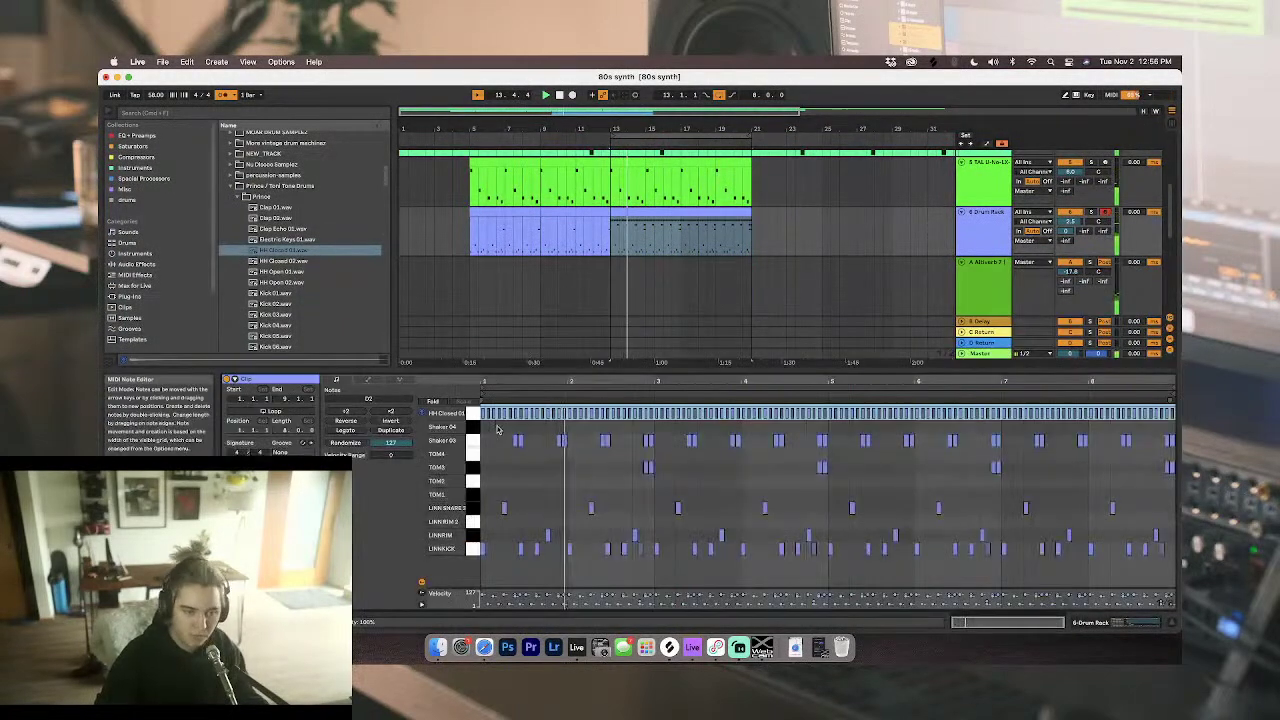
click(498, 430)
scroll(498, 430, up, 5)
scroll(498, 430, left, 2)
key(space)
key(space)
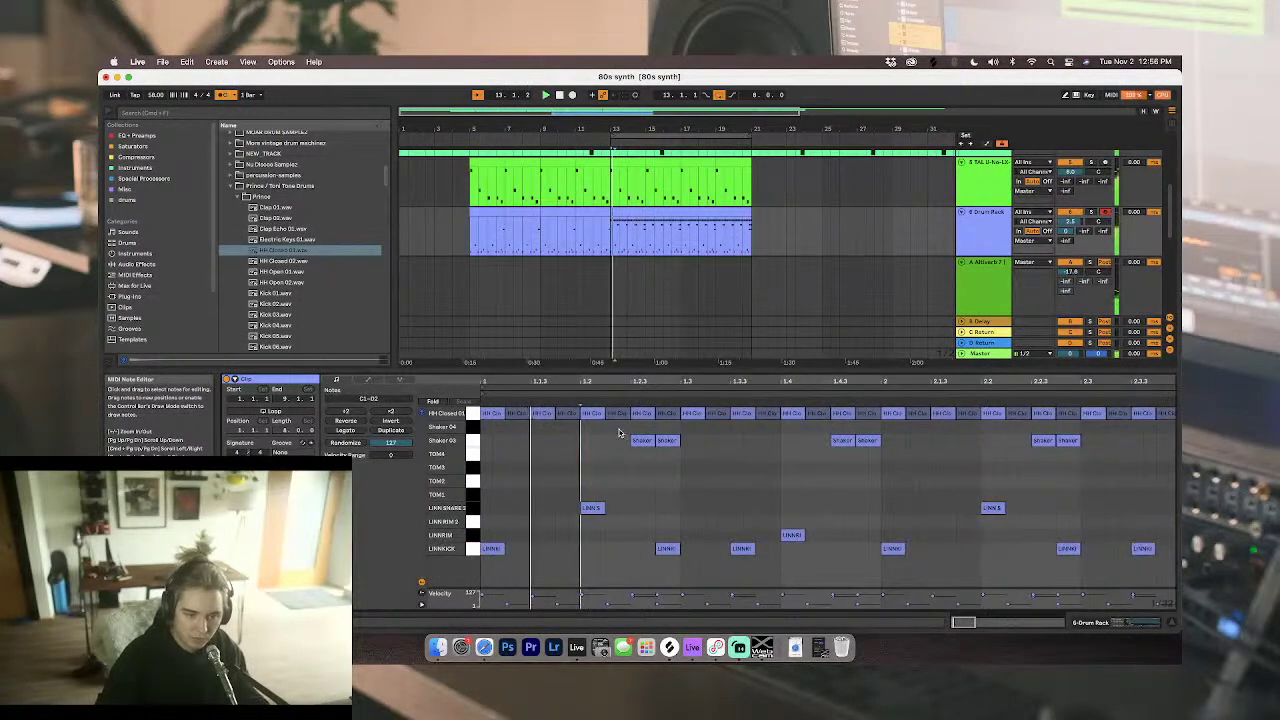
double_click(641, 416)
double_click(667, 415)
click(519, 414)
double_click(566, 414)
double_click(616, 414)
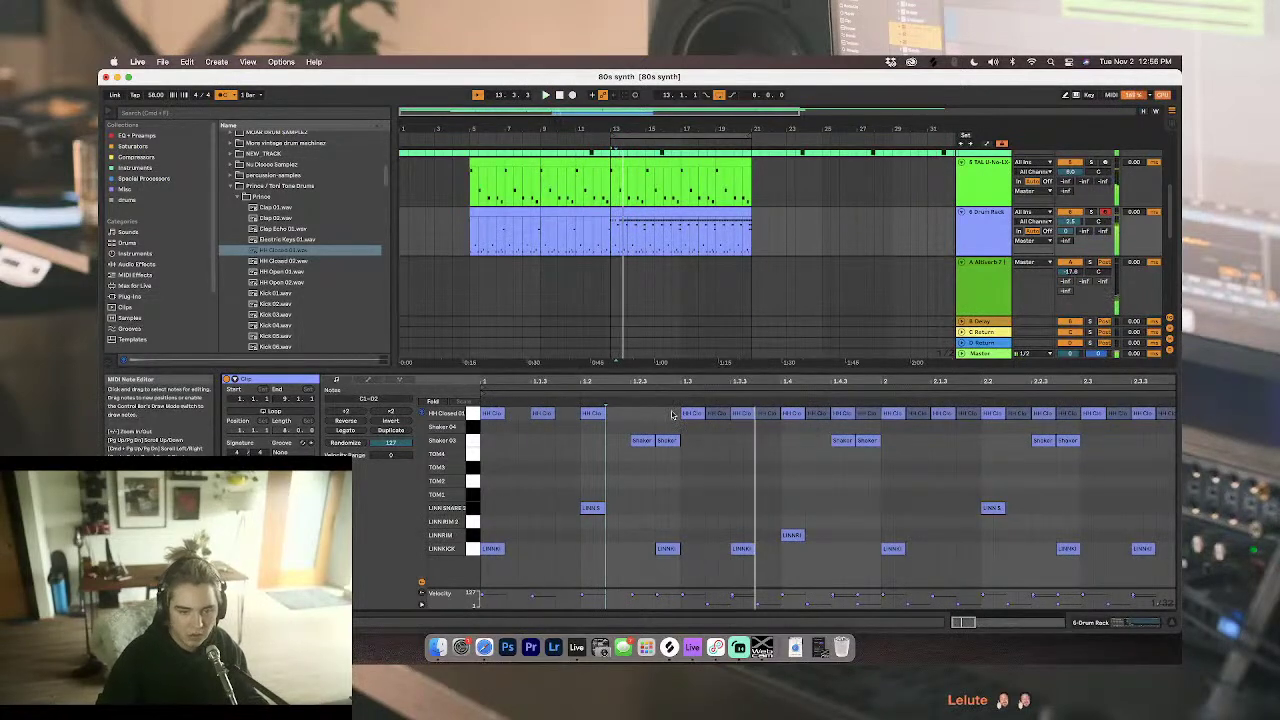
Step: Delete all HH Closed 01 notes from the eight-bar drum clip and solo the Drum Rack track
click(476, 415)
key(Delete)
key(shift+Tab)
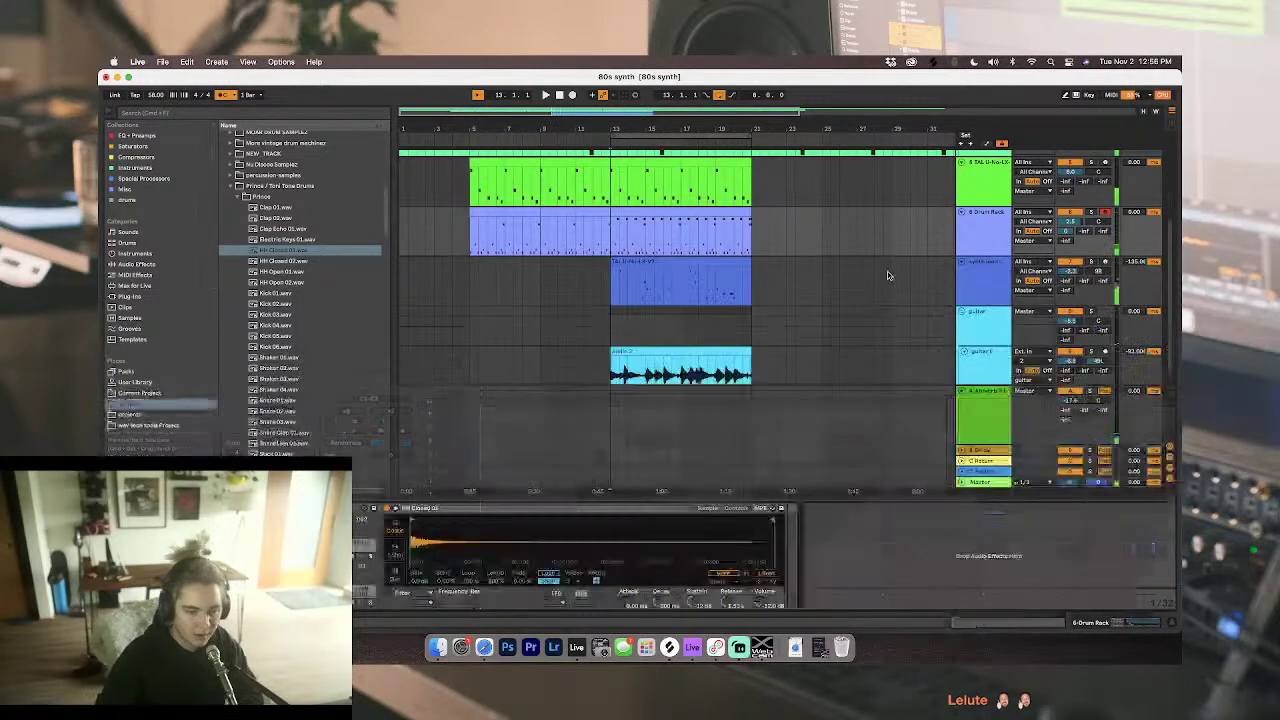
scroll(1000, 278, up, 5)
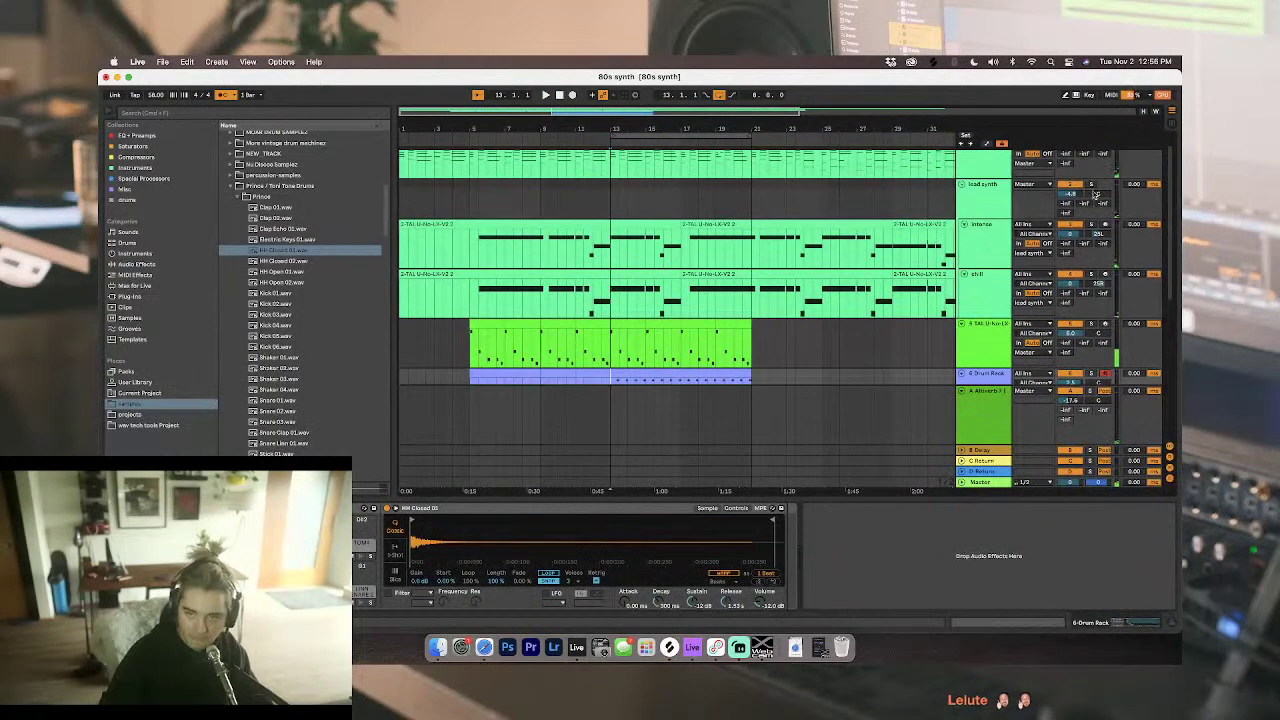
scroll(1060, 265, down, 3)
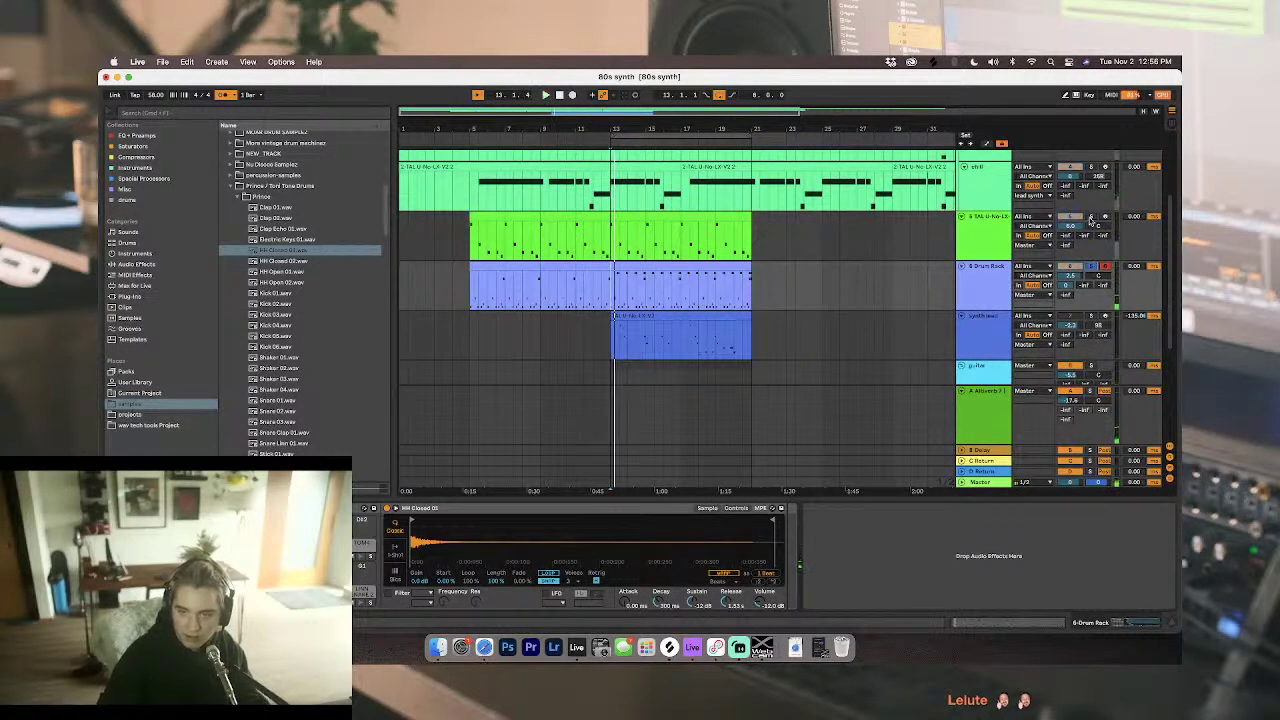
Step: Solo the TAL-U-No-LX and guitar tracks alongside the Drum Rack and open the eight-bar drum clip's notes
scroll(1090, 218, down, 4)
scroll(1085, 240, up, 6)
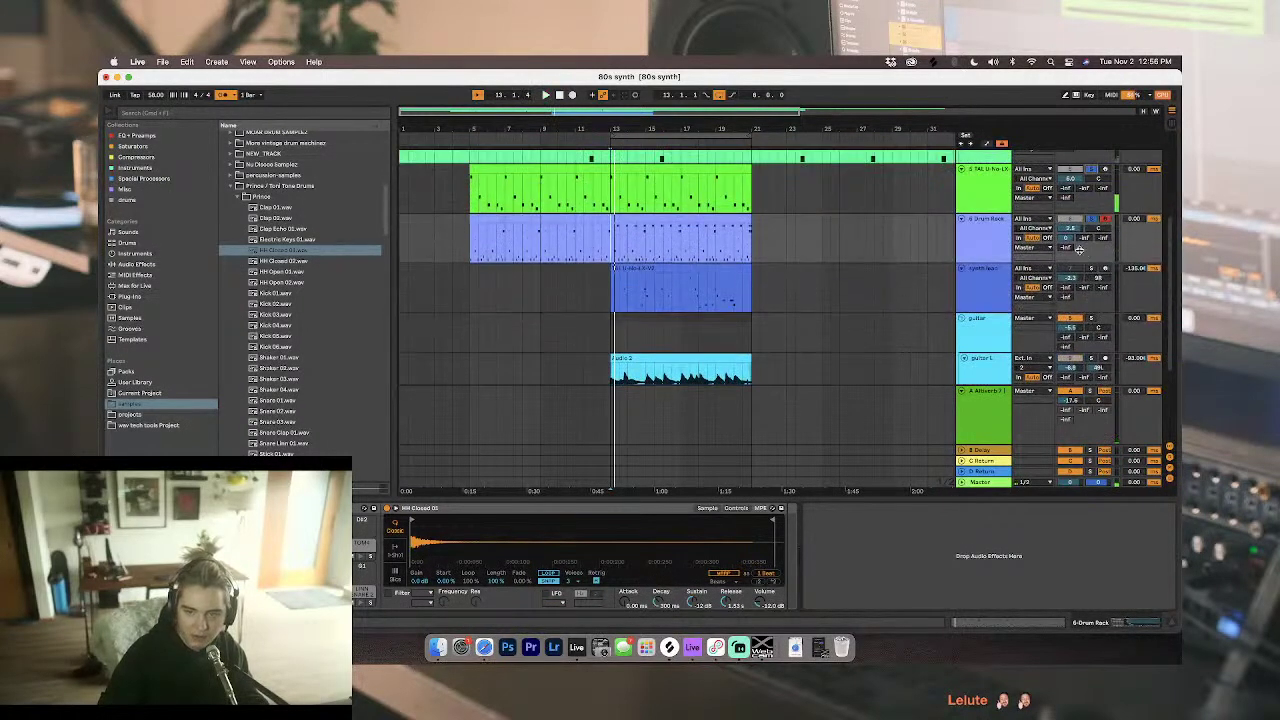
scroll(1085, 260, down, 4)
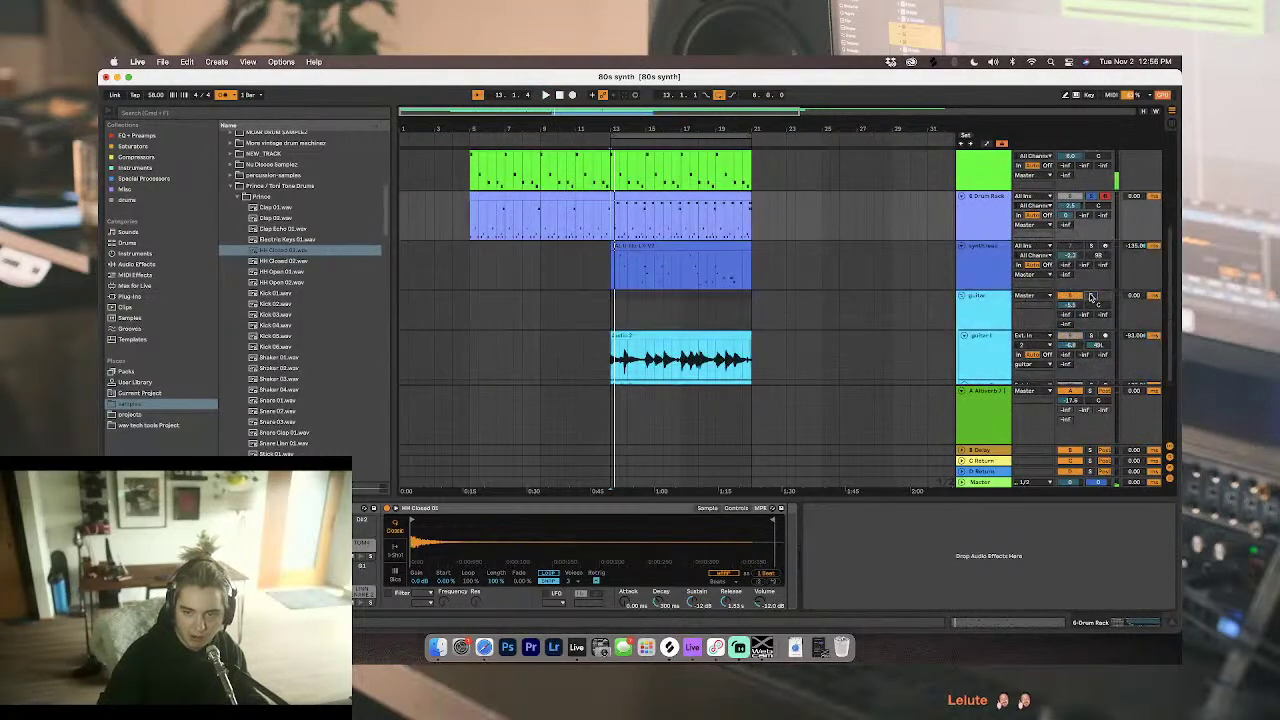
click(636, 199)
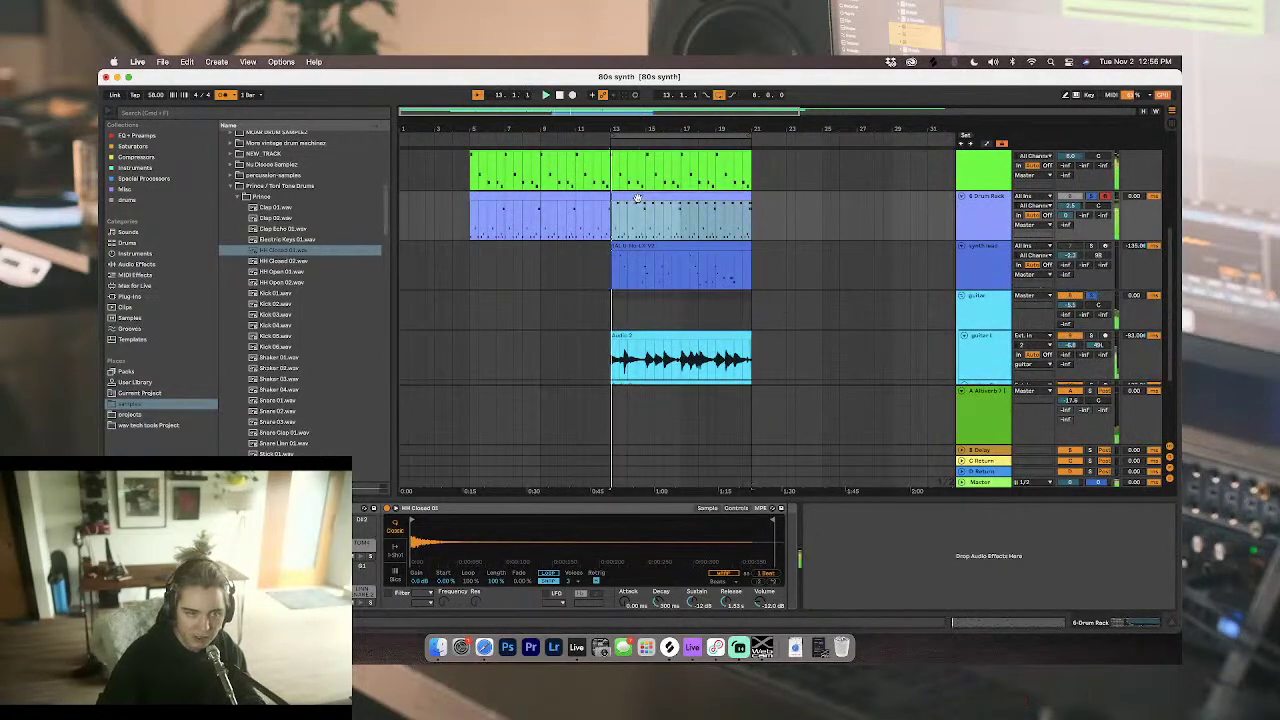
double_click(636, 199)
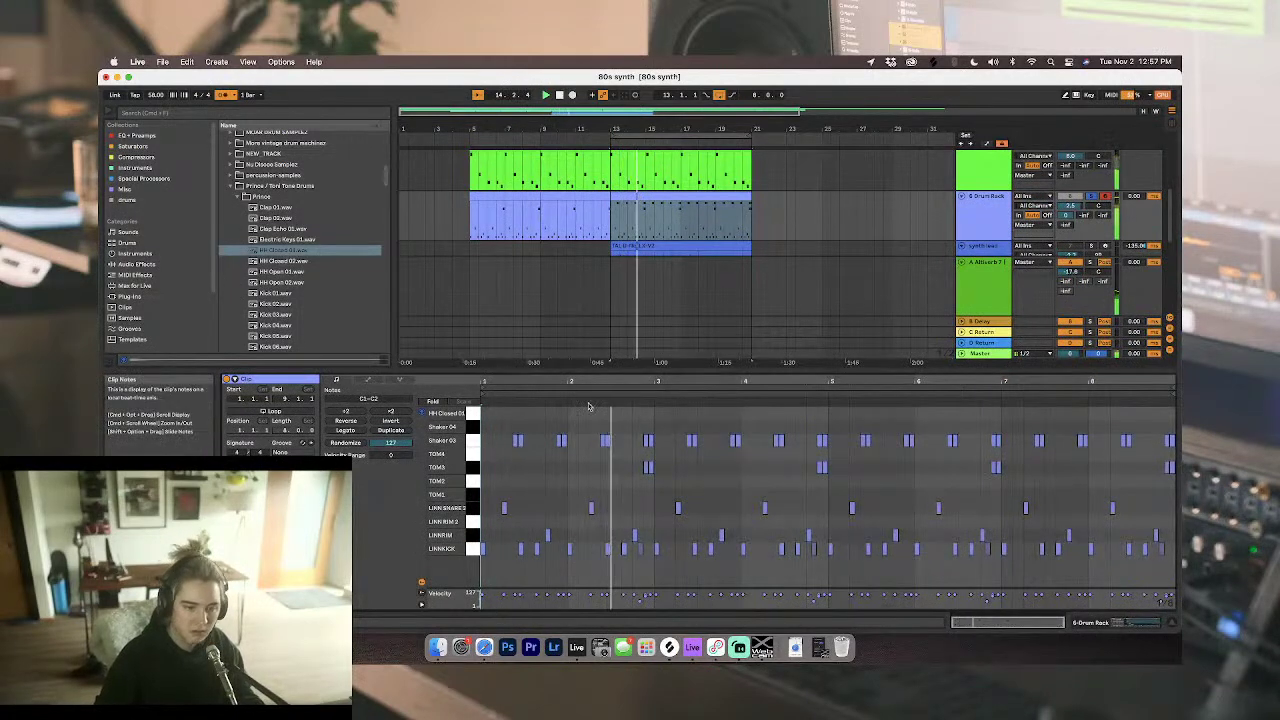
Step: Delete the first Shaker 03 note pair in each of bars 1 and 2 of the drum clip
double_click(518, 441)
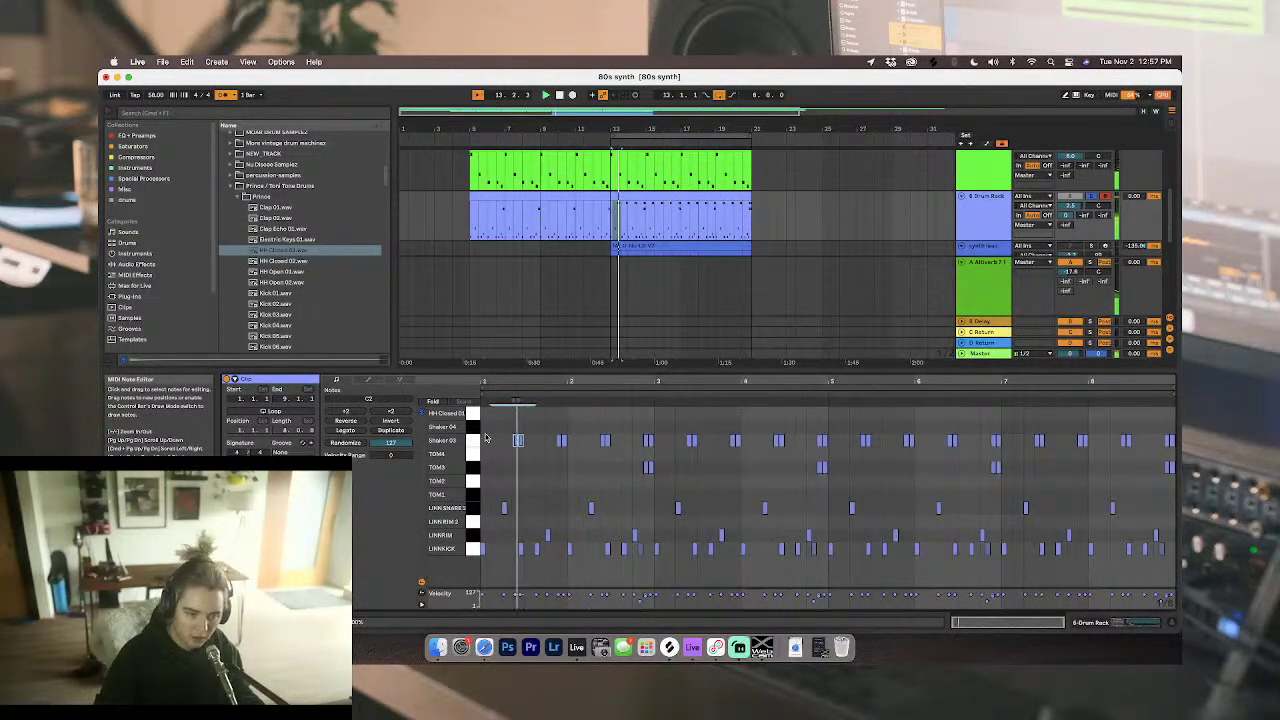
double_click(603, 441)
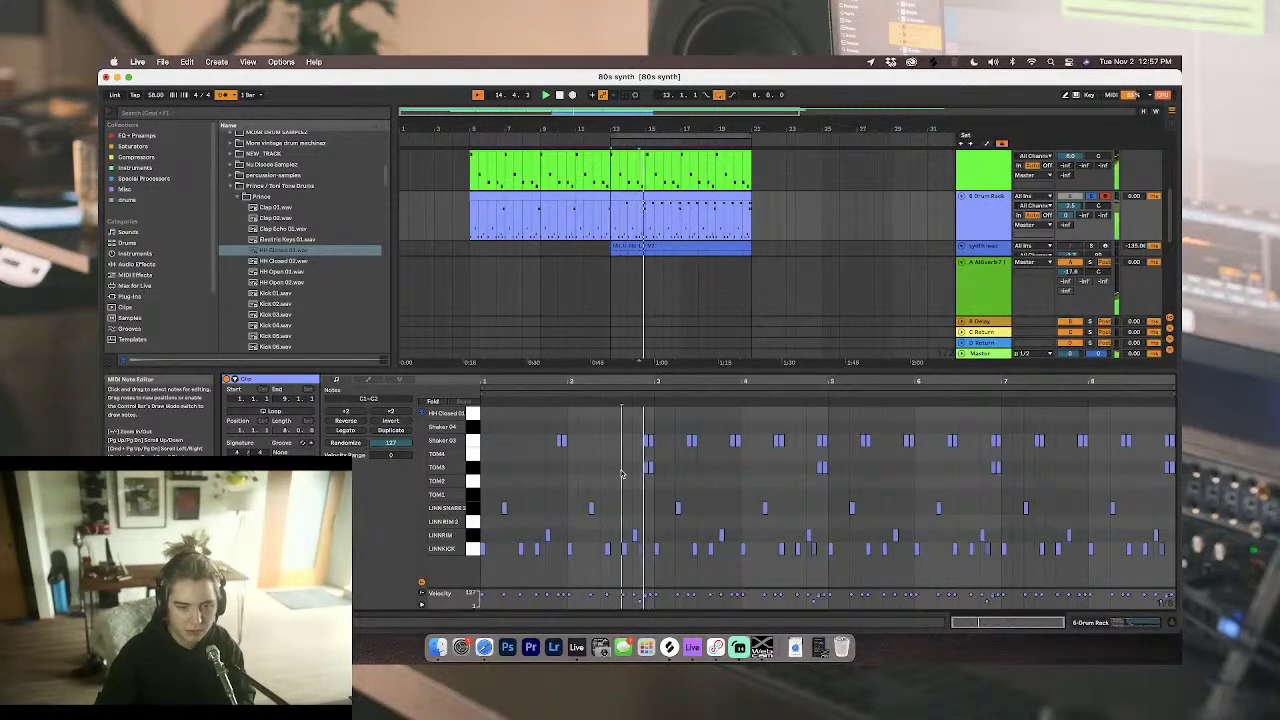
Step: Try deleting the Shaker 03 pairs from the end of bar 2 through bar 3, and undo those deletions
double_click(648, 441)
double_click(691, 441)
double_click(735, 441)
click(699, 443)
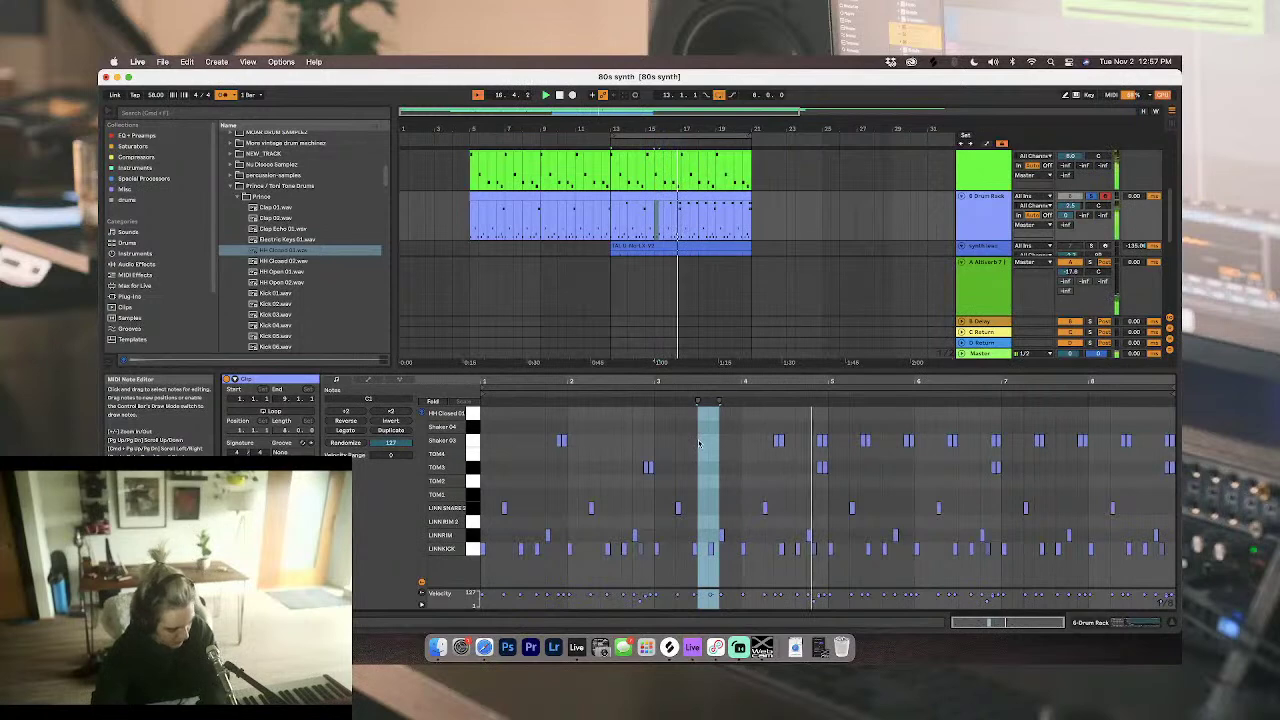
click(704, 442)
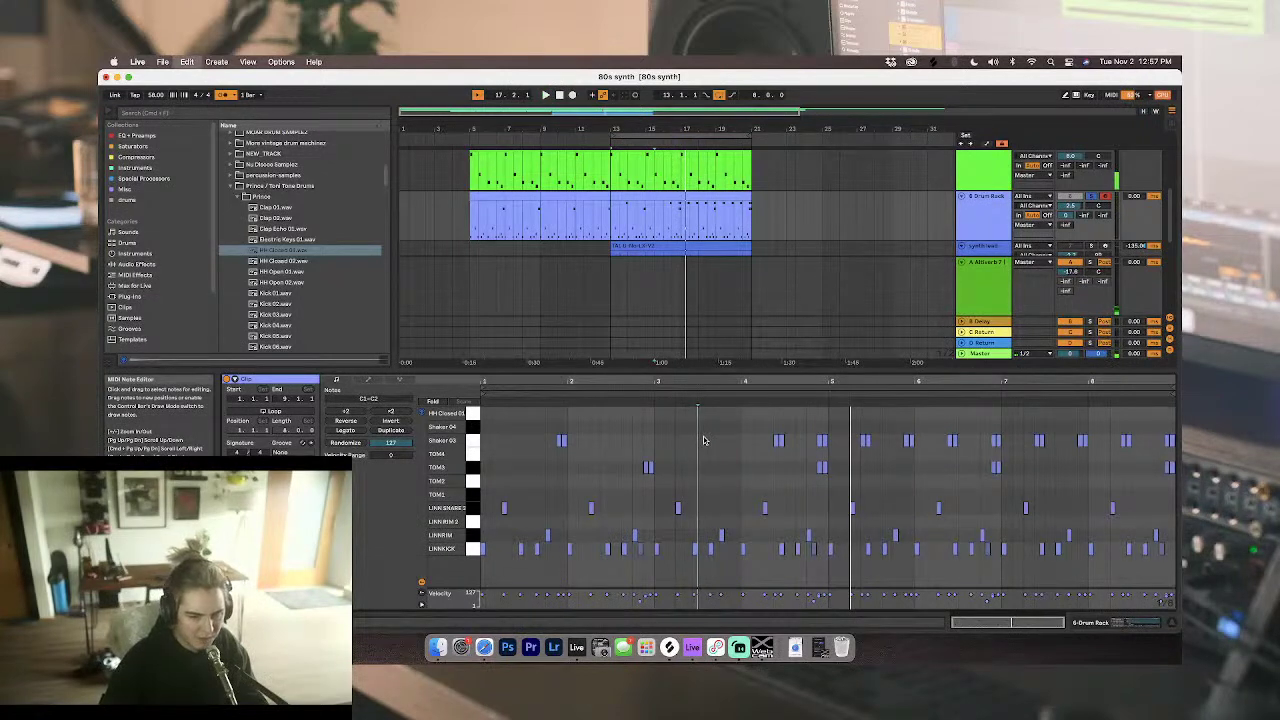
key(super+z)
key(super+z)
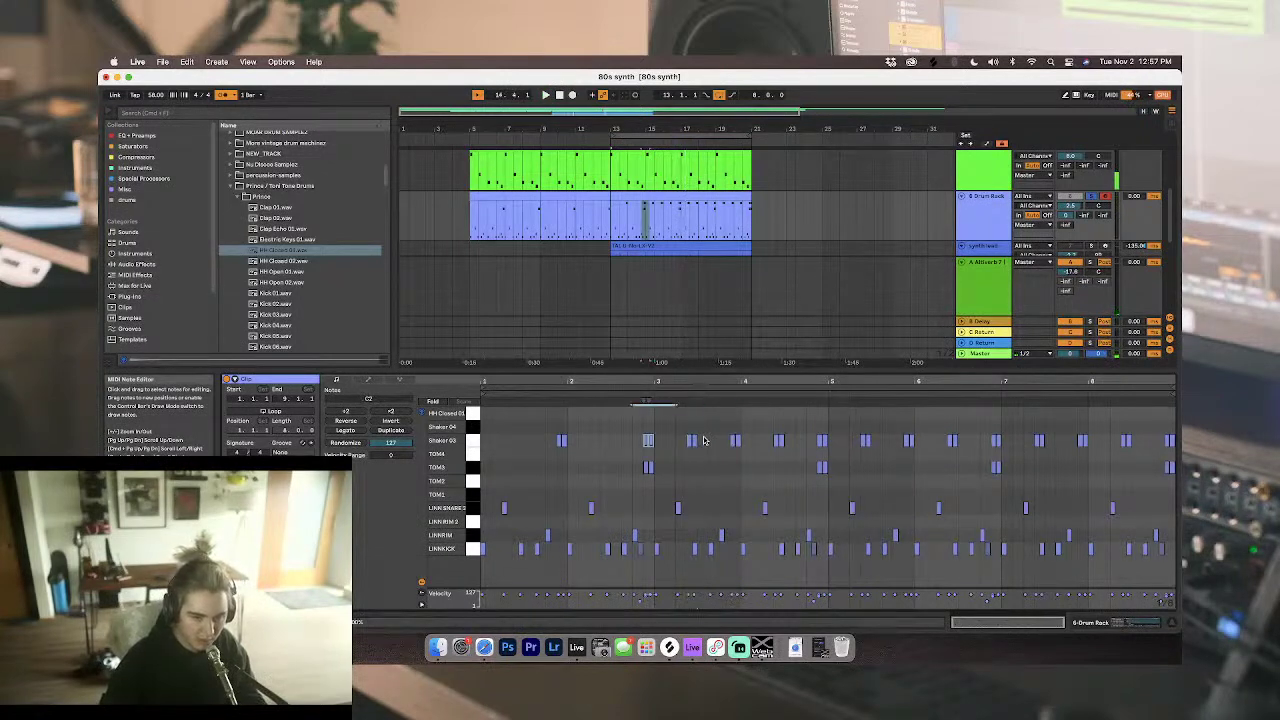
Step: Delete the second Shaker 03 pair in bar 2 and the first pair in bar 3, and play the arrangement
drag(625, 430, 698, 443)
key(Delete)
key(Delete)
key(space)
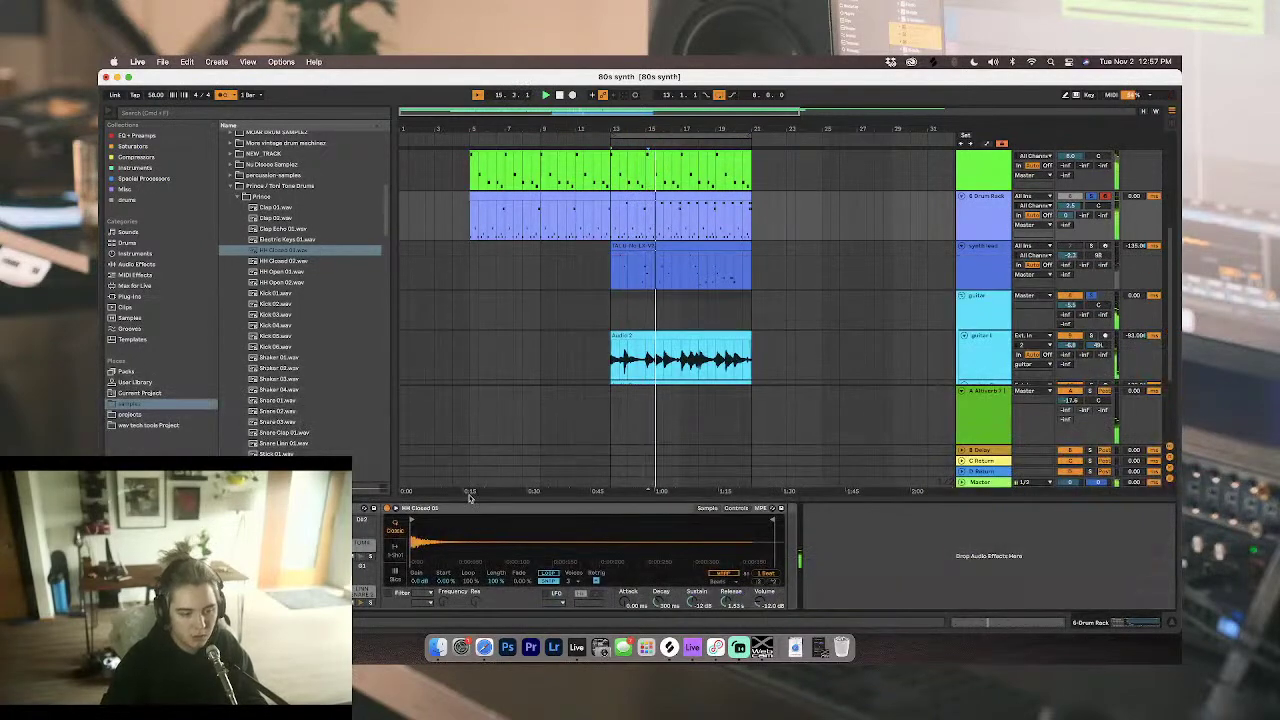
Step: Leave the Prince samples folder and audition Cajon_Loop samples from the percussion samples
click(232, 196)
click(231, 186)
click(231, 175)
click(238, 186)
click(256, 197)
click(262, 207)
click(274, 242)
scroll(274, 300, down, 10)
click(273, 350)
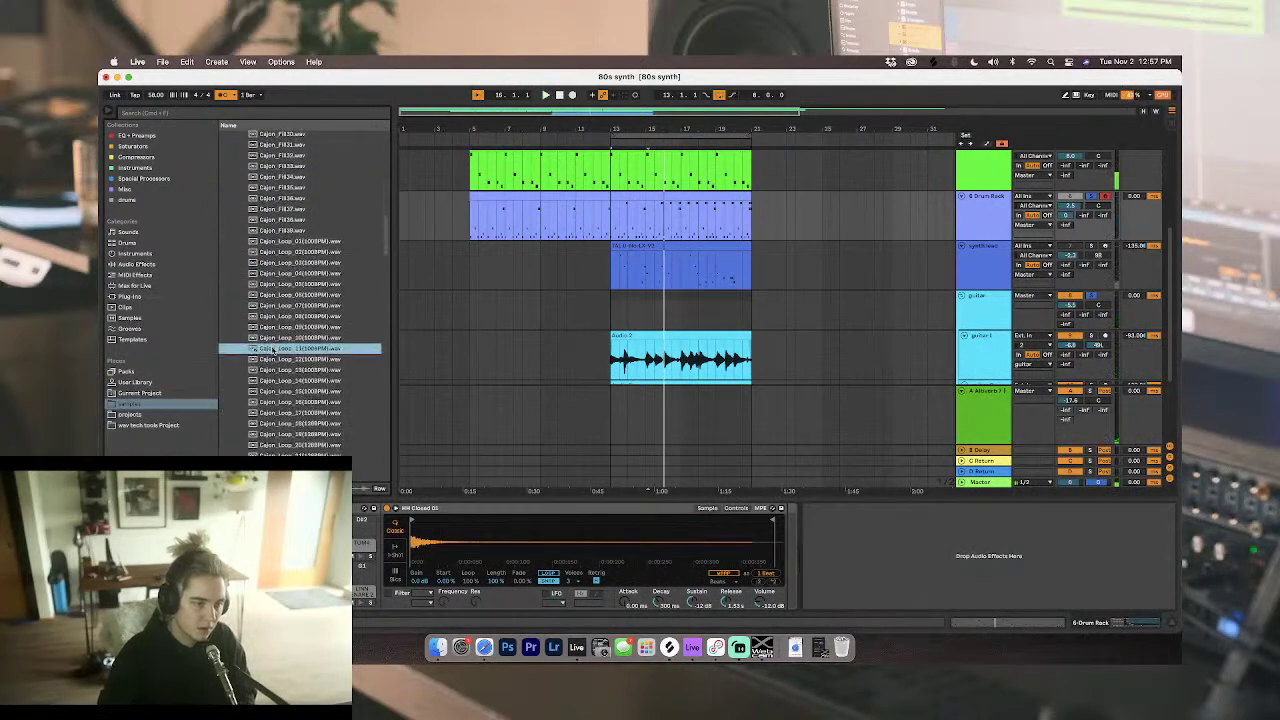
scroll(272, 350, down, 4)
click(273, 351)
Step: Collapse the open percussion folders and the based samples folder in the sample library
scroll(275, 353, down, 3)
key(Left)
key(Left)
scroll(277, 357, up, 8)
key(Left)
key(Left)
scroll(285, 345, up, 1)
scroll(280, 306, up, 3)
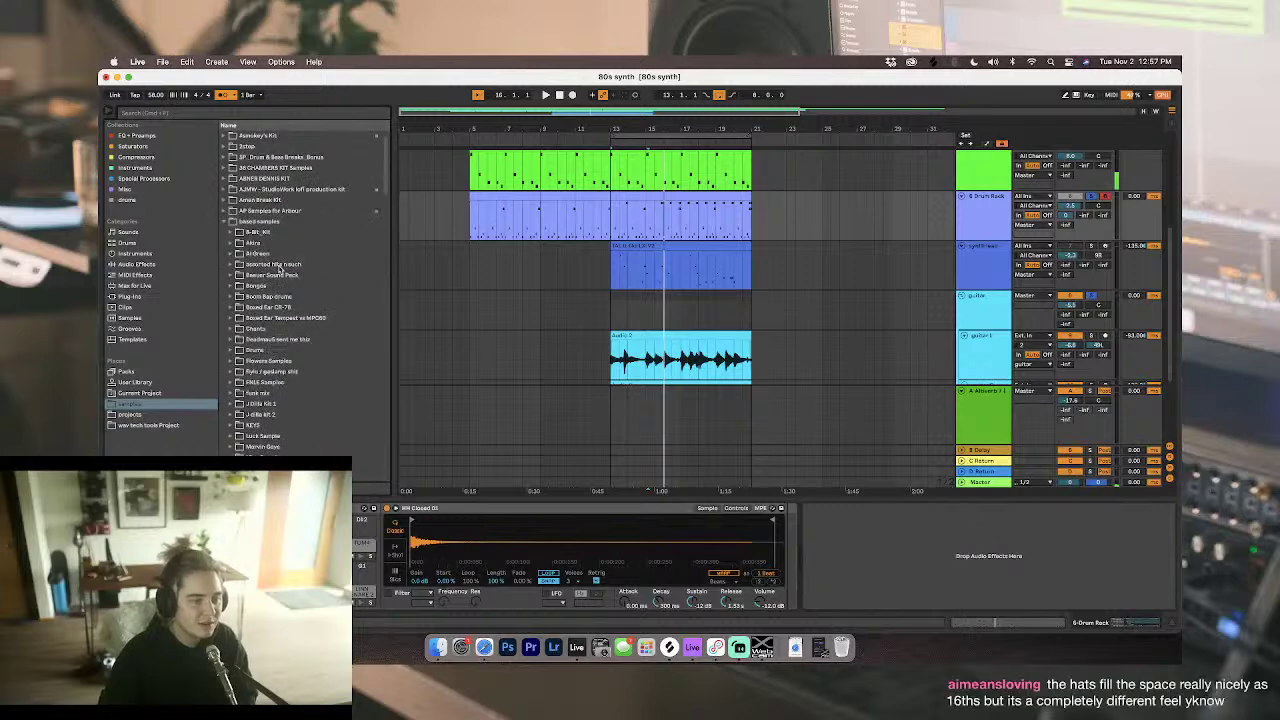
click(222, 221)
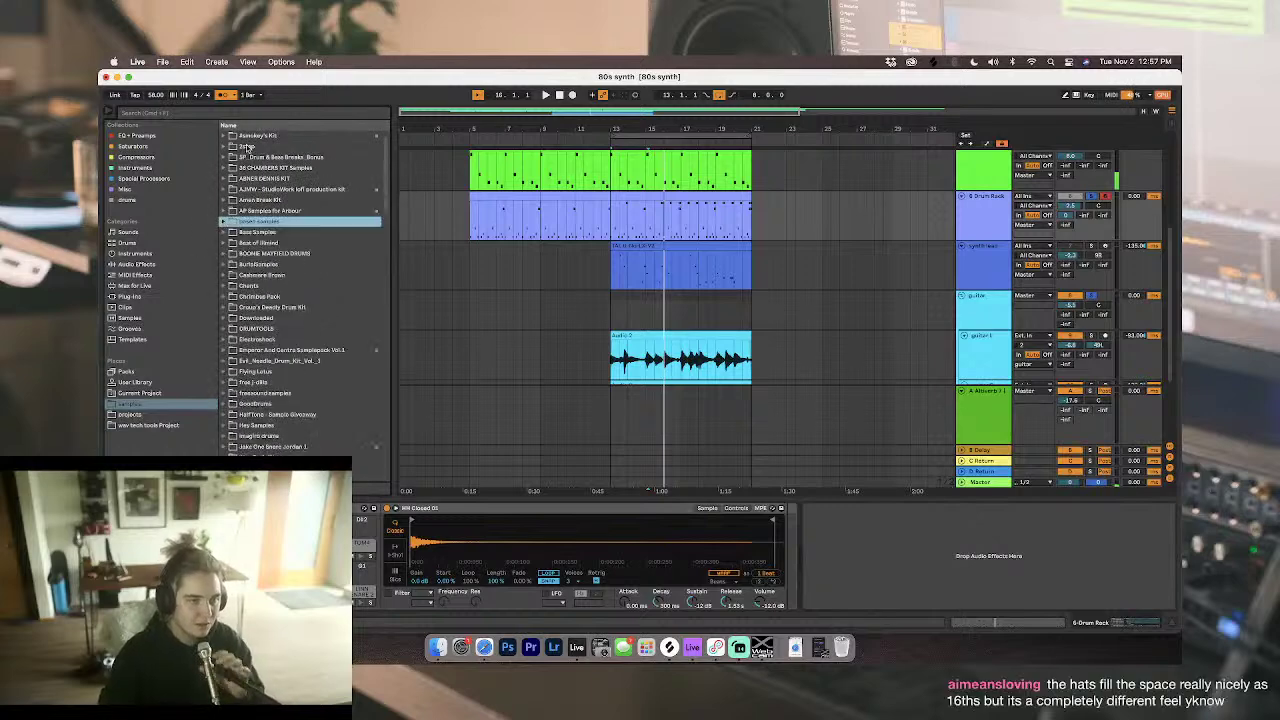
Step: Search the sample library for timmy and expand the Loops folder of Timmy's Kit Vol. 2
click(218, 111)
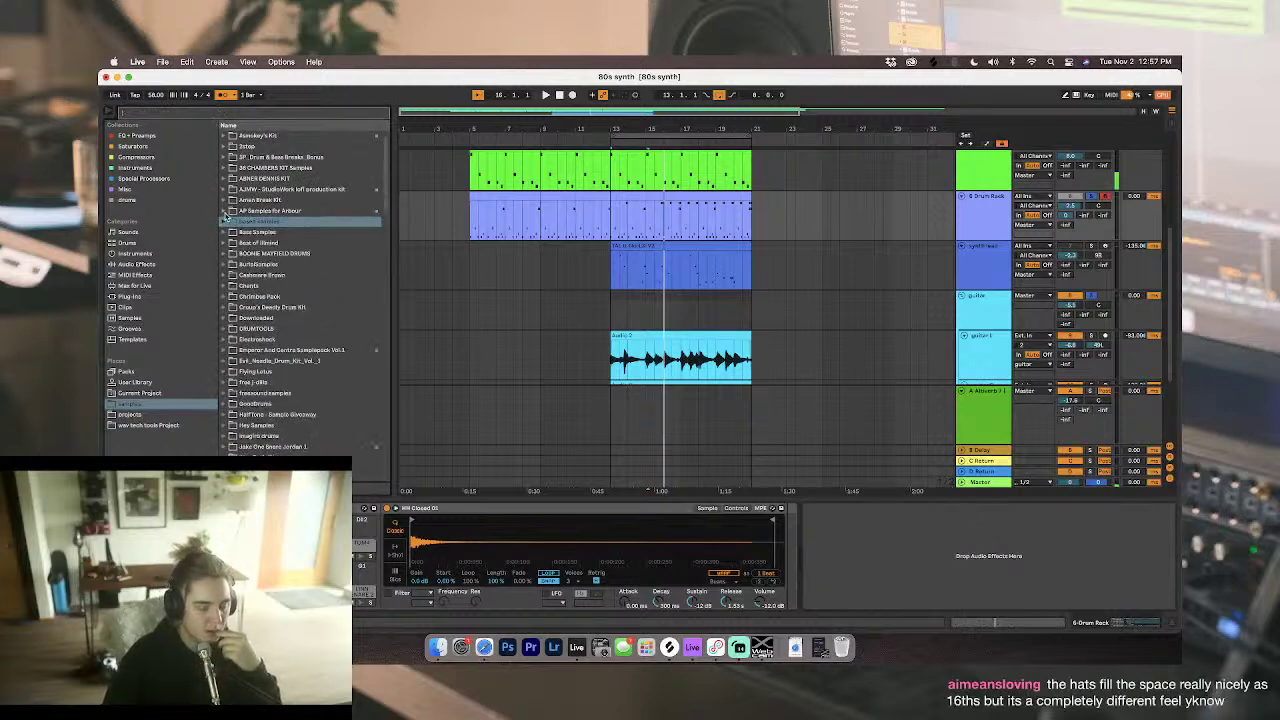
text(timmy)
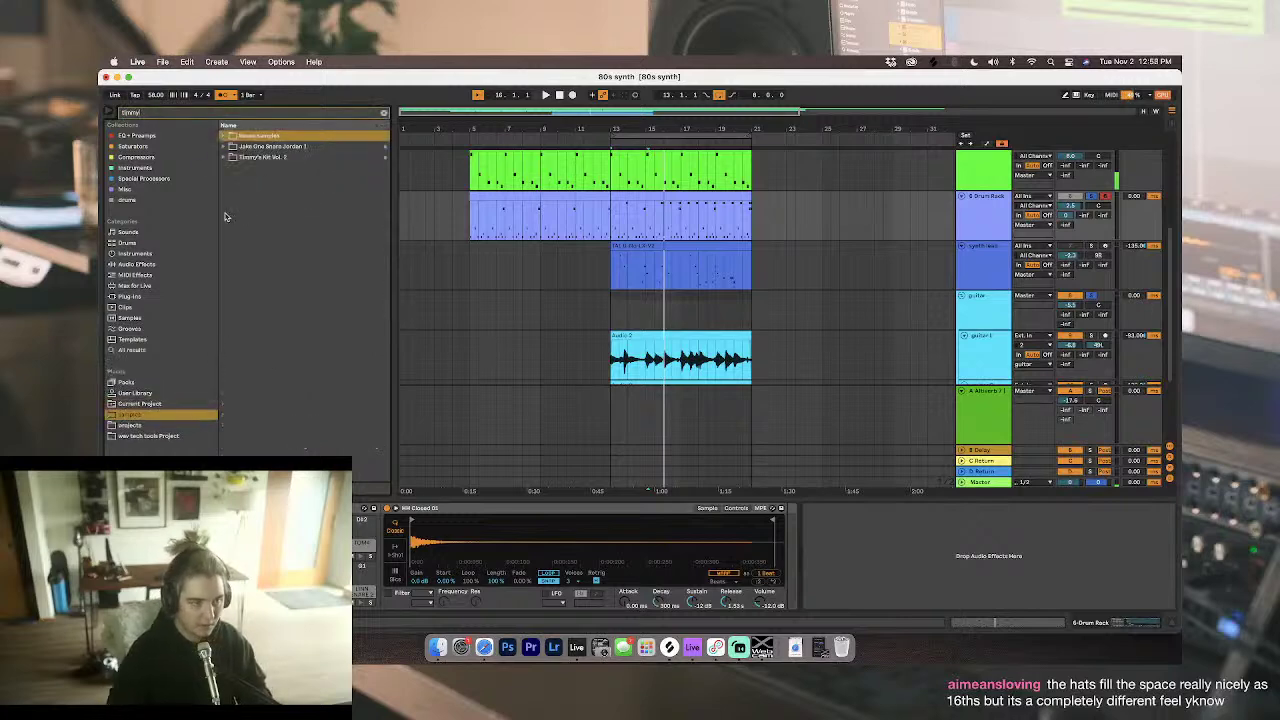
click(252, 159)
key(Right)
key(Down)
key(Down)
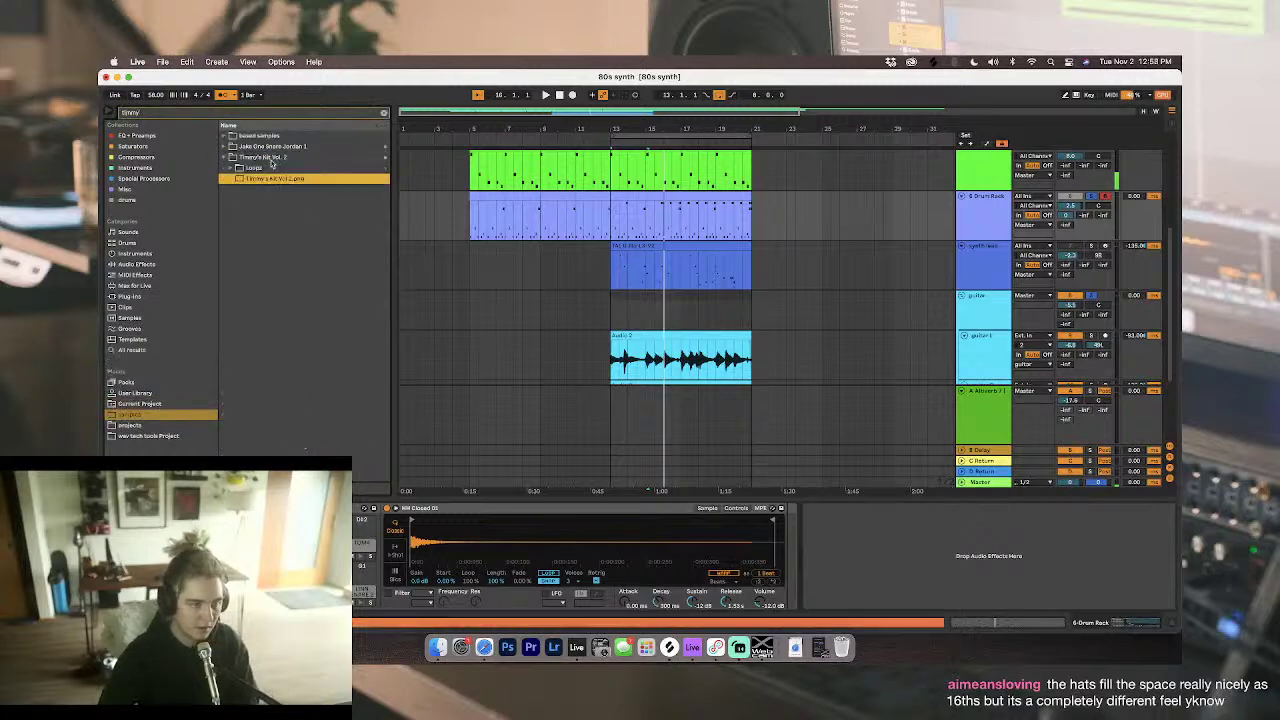
key(Up)
key(Right)
Step: Audition the delay shaker stem and the dry and wet loops in the punchyboi folder
click(276, 253)
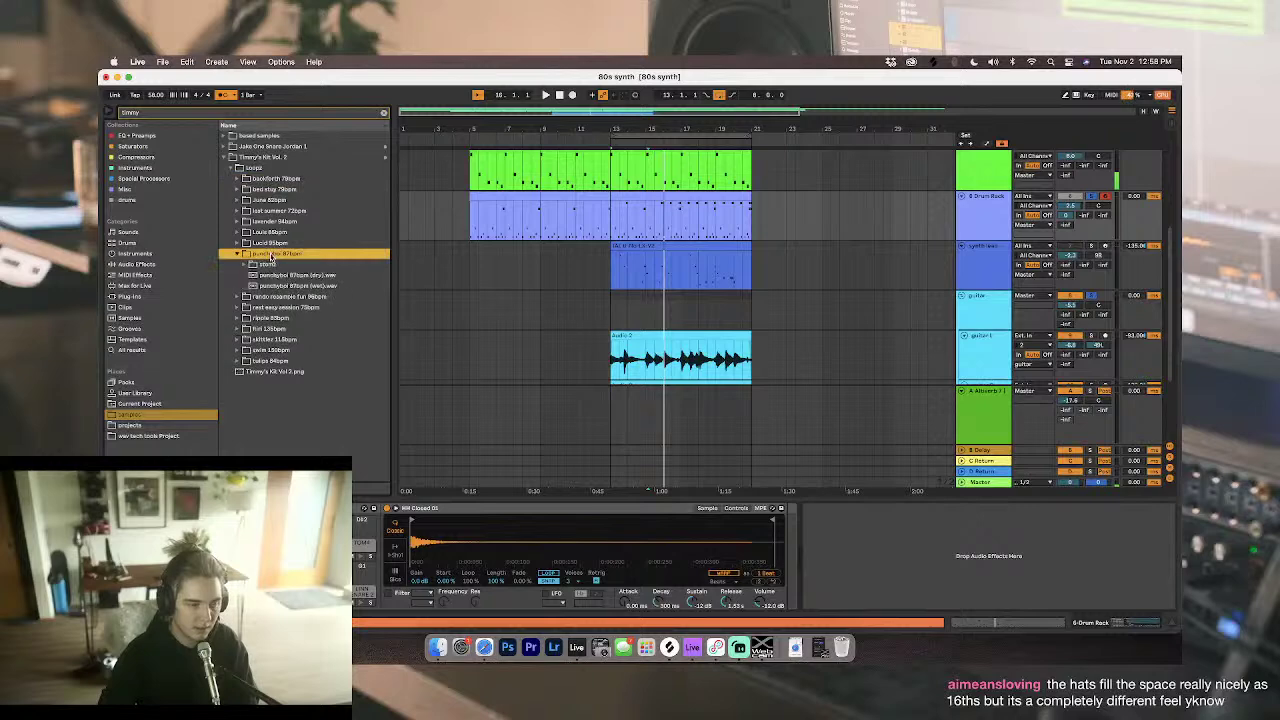
click(278, 263)
key(Right)
key(Down)
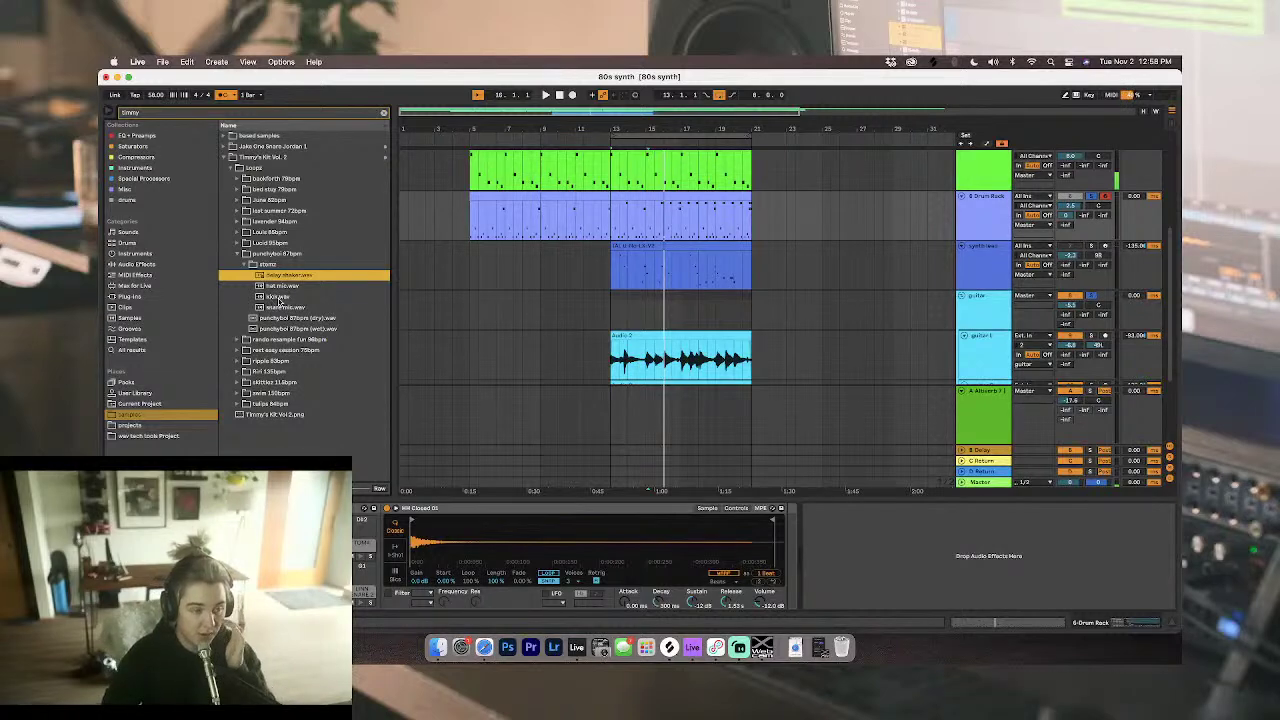
click(281, 318)
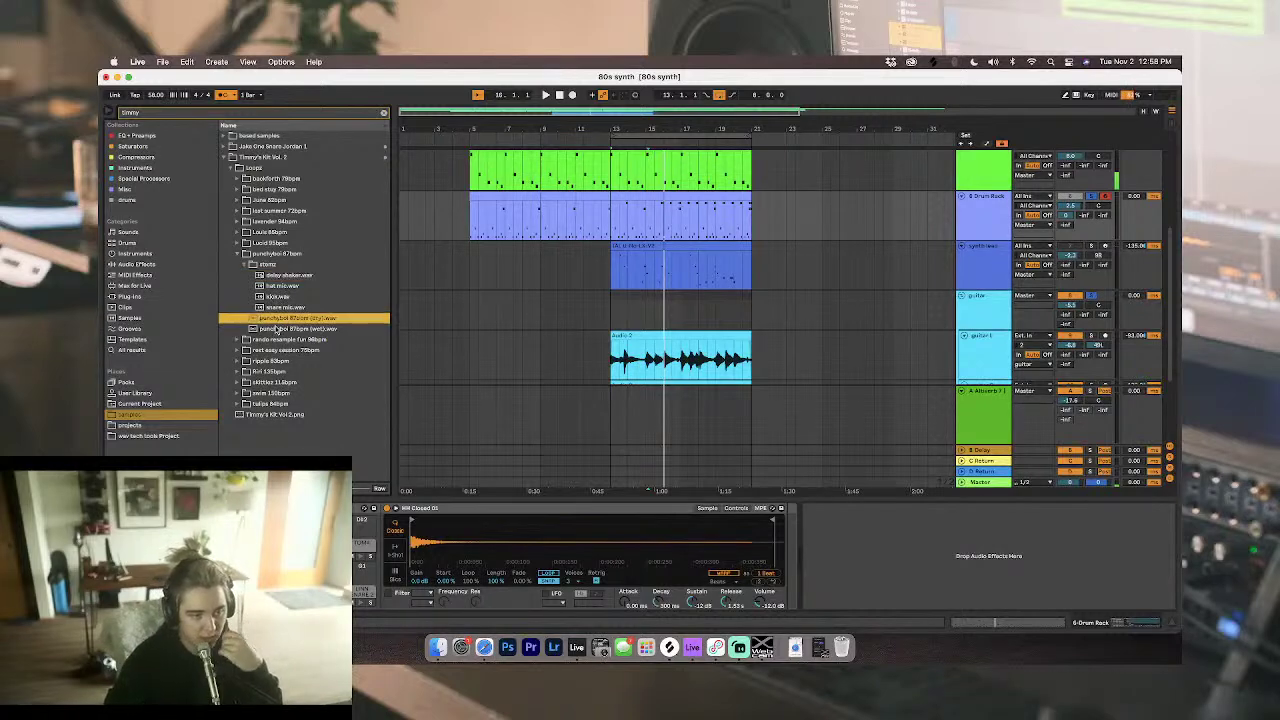
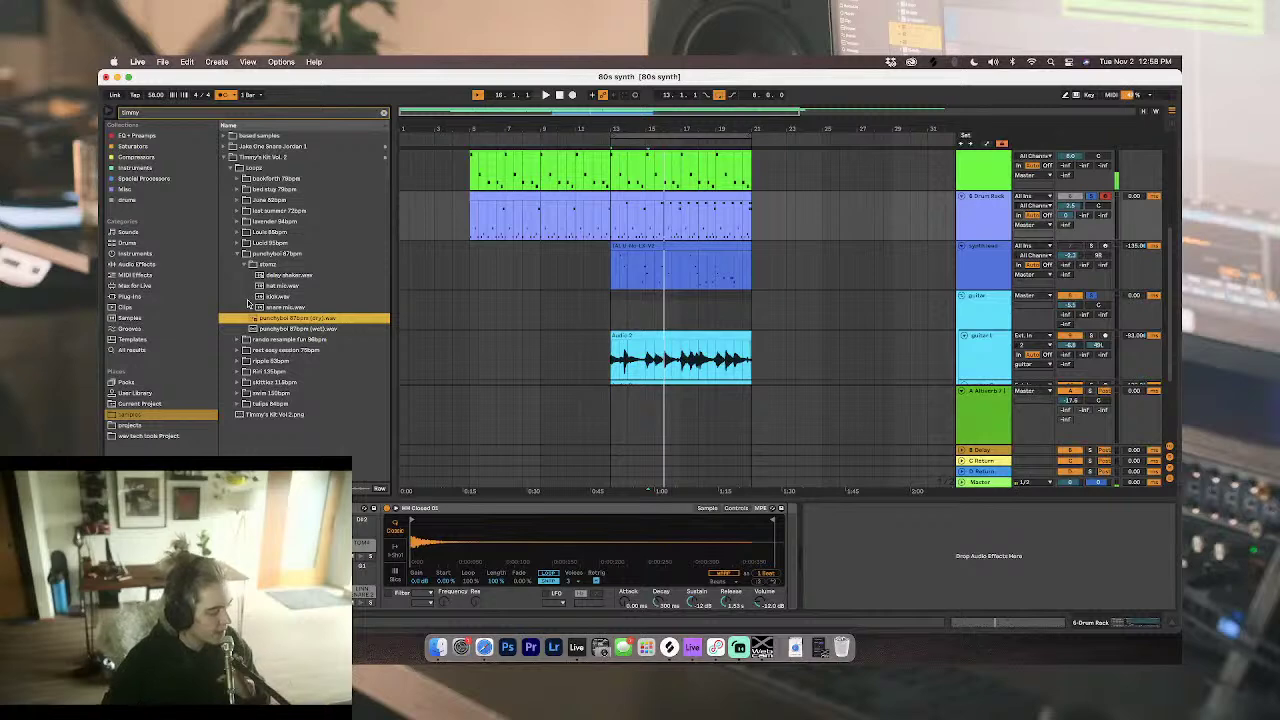
click(286, 329)
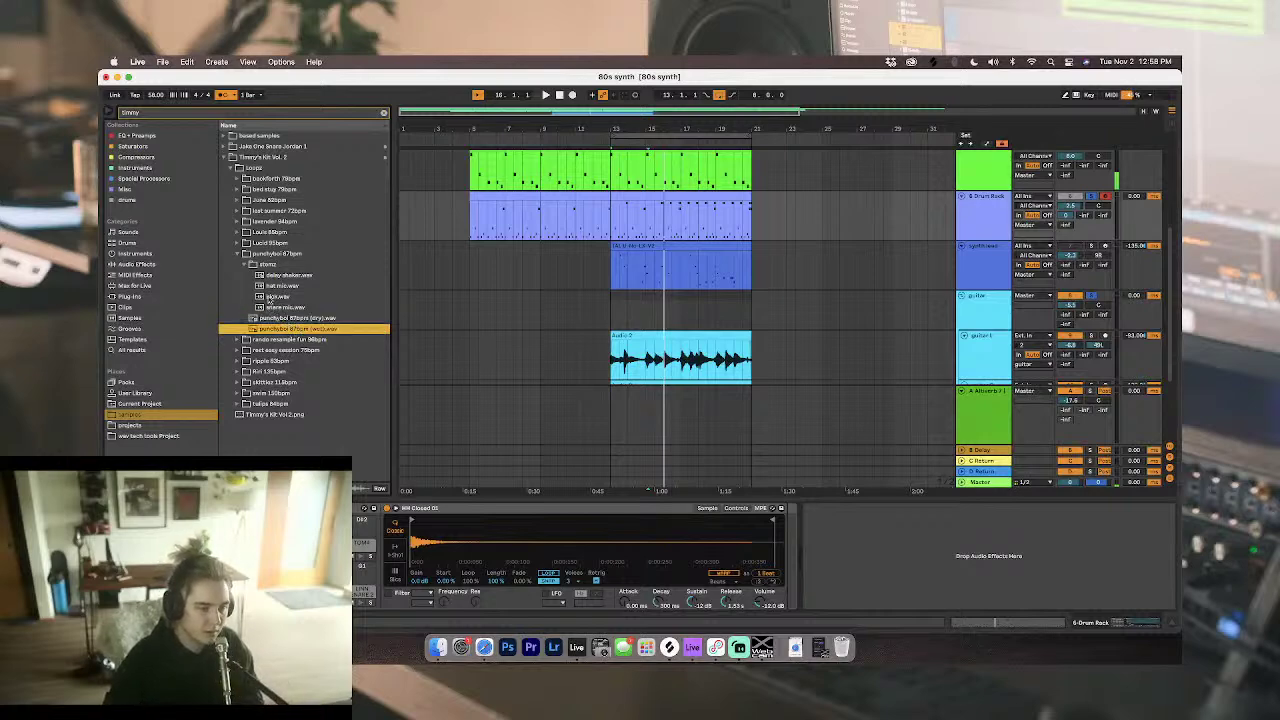
Step: Collapse the punchyboi folder and audition the dry Lucid loop and the dry and wet Louis loops
click(244, 264)
click(238, 254)
click(238, 243)
click(263, 265)
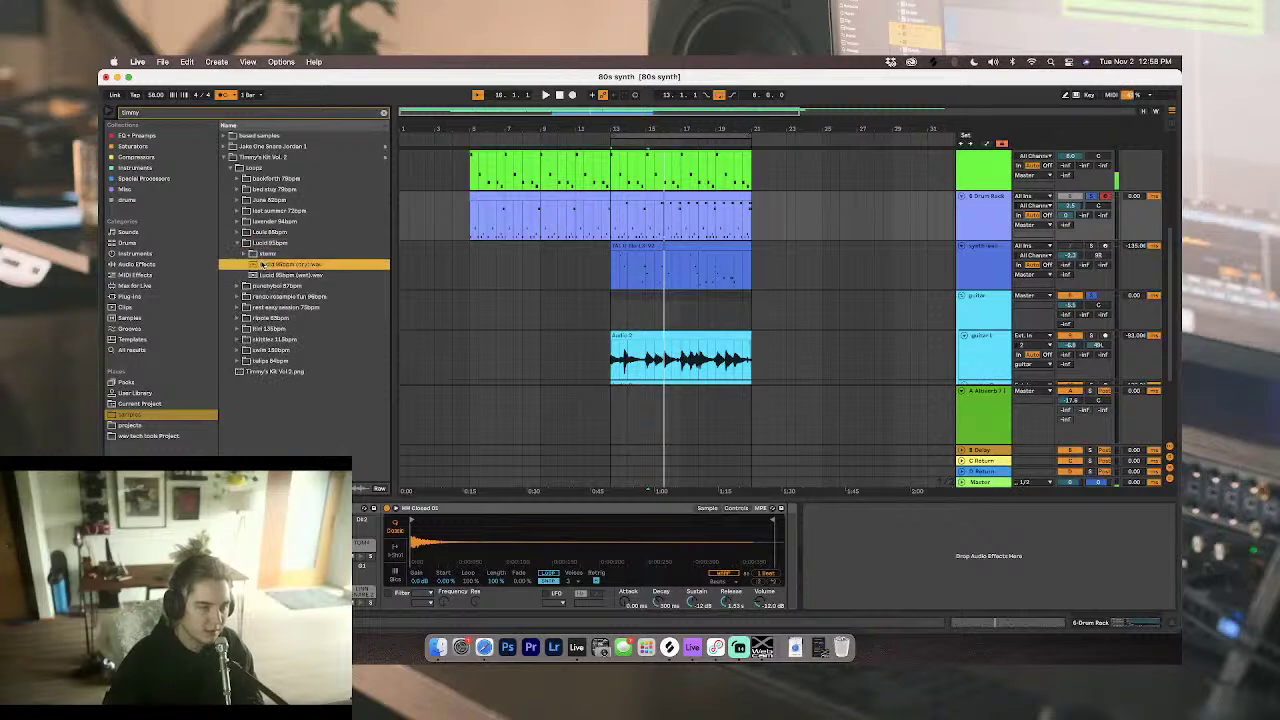
key(Up)
key(Up)
key(Left)
key(Up)
key(Right)
key(Down)
key(Down)
key(Down)
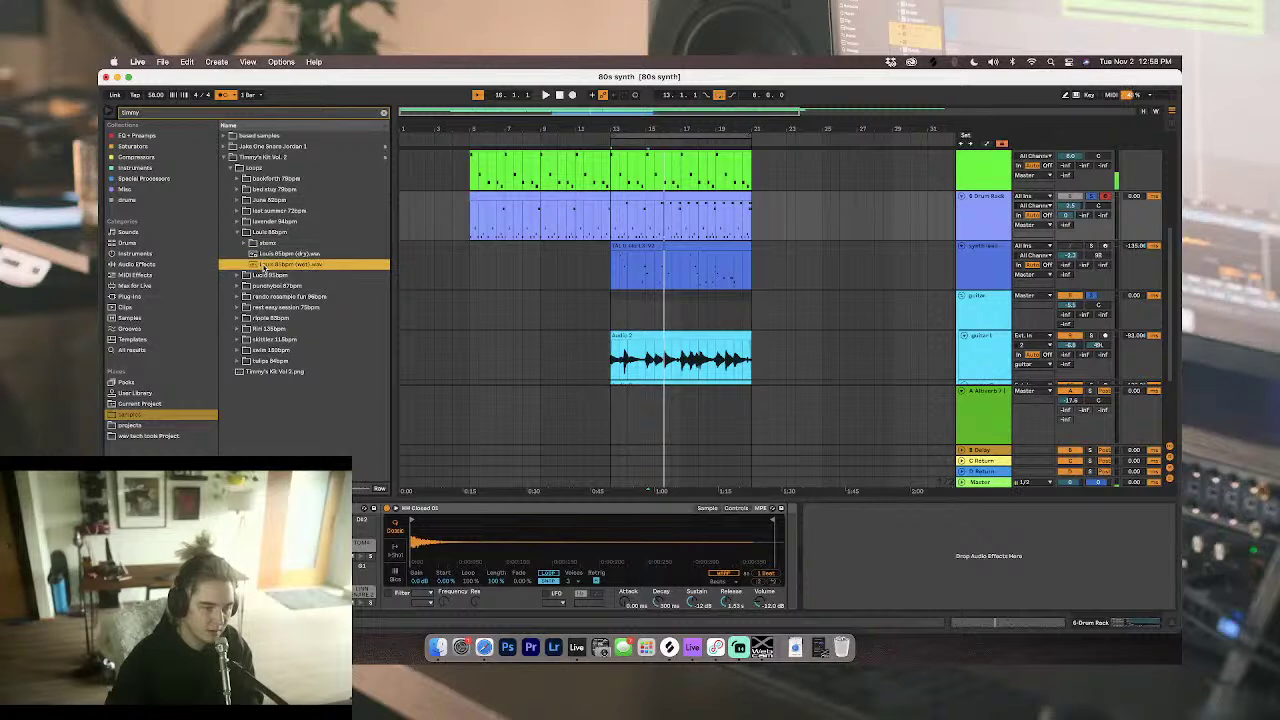
Step: Audition the dry loops in the lavender and last summer folders of Timmy's Kit Vol. 2
key(Up)
key(Up)
key(Up)
key(Left)
key(Up)
key(Right)
key(Down)
key(Down)
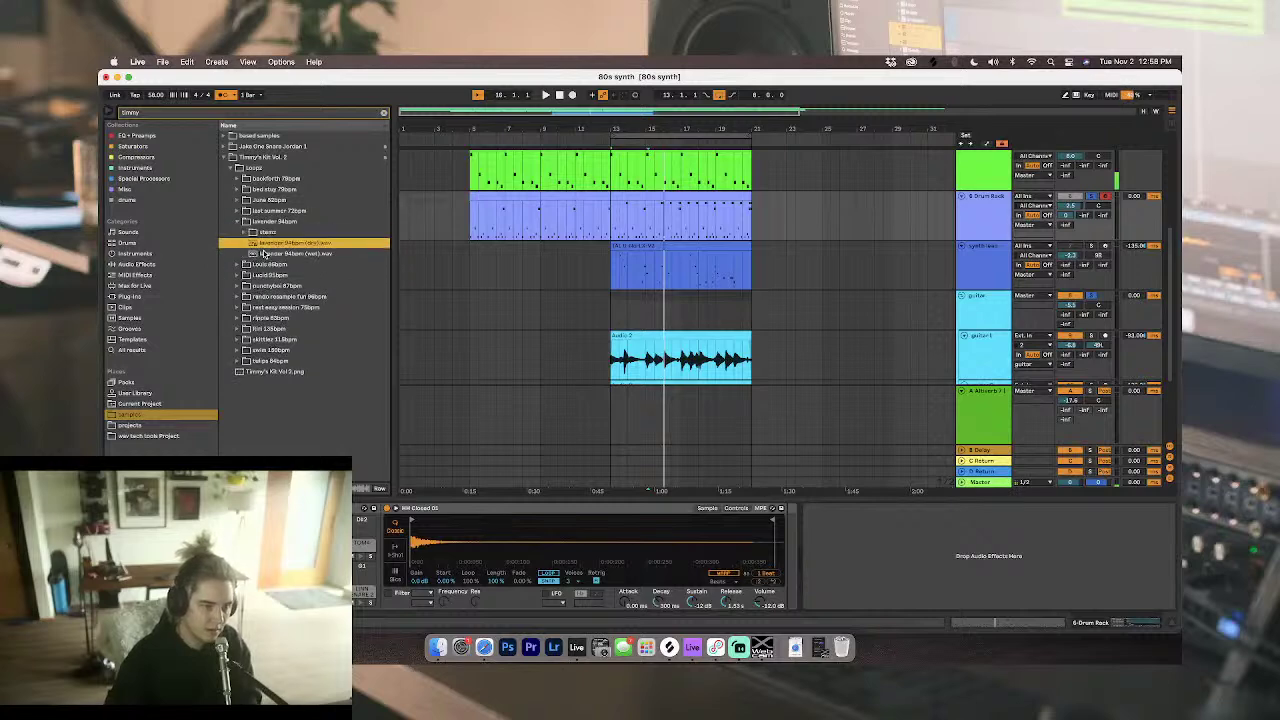
key(Up)
key(Up)
key(Left)
key(Up)
key(Right)
key(Down)
key(Down)
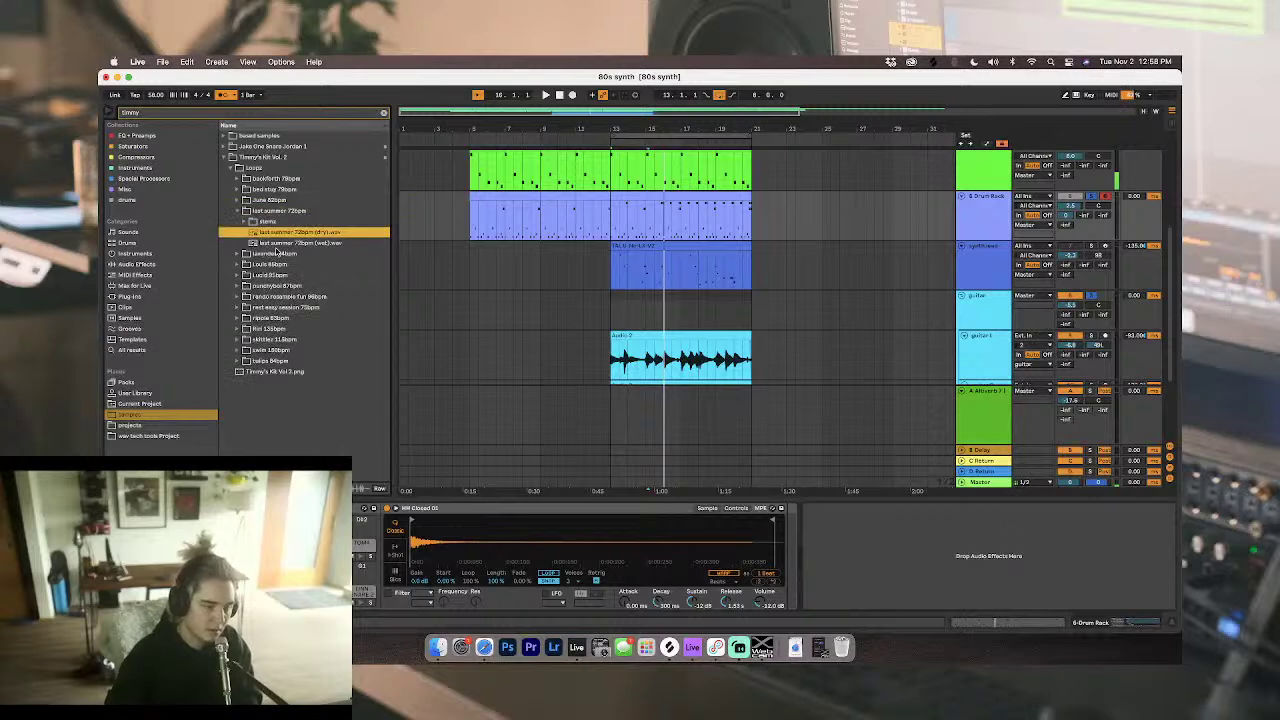
Step: Collapse the last summer folder, audition the dry and wet June loops, and collapse the June folder
key(Up)
key(Up)
key(Left)
key(Up)
key(Right)
key(Down)
key(Down)
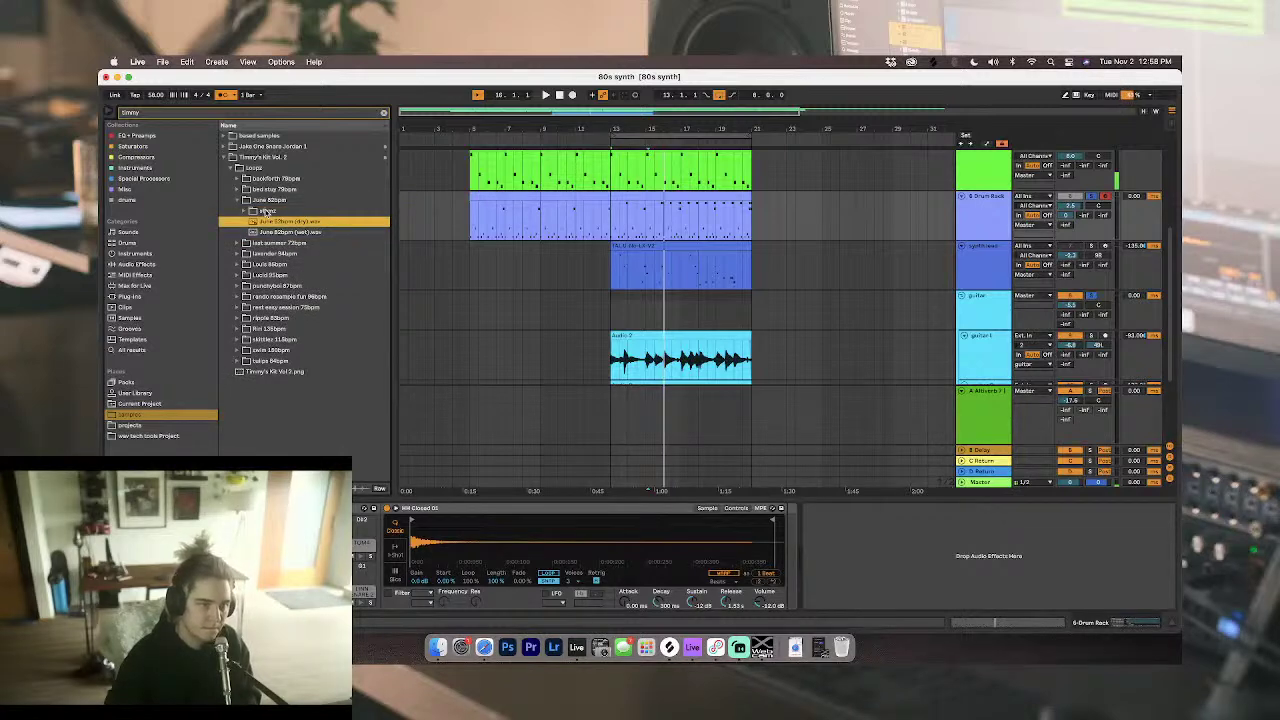
key(Down)
key(Up)
key(Up)
key(Up)
key(Left)
Step: Place the bed stuy 79bpm (dry) loop at bar 13 on a new track below the Drum Rack and solo it
key(Up)
key(Right)
key(Down)
key(Down)
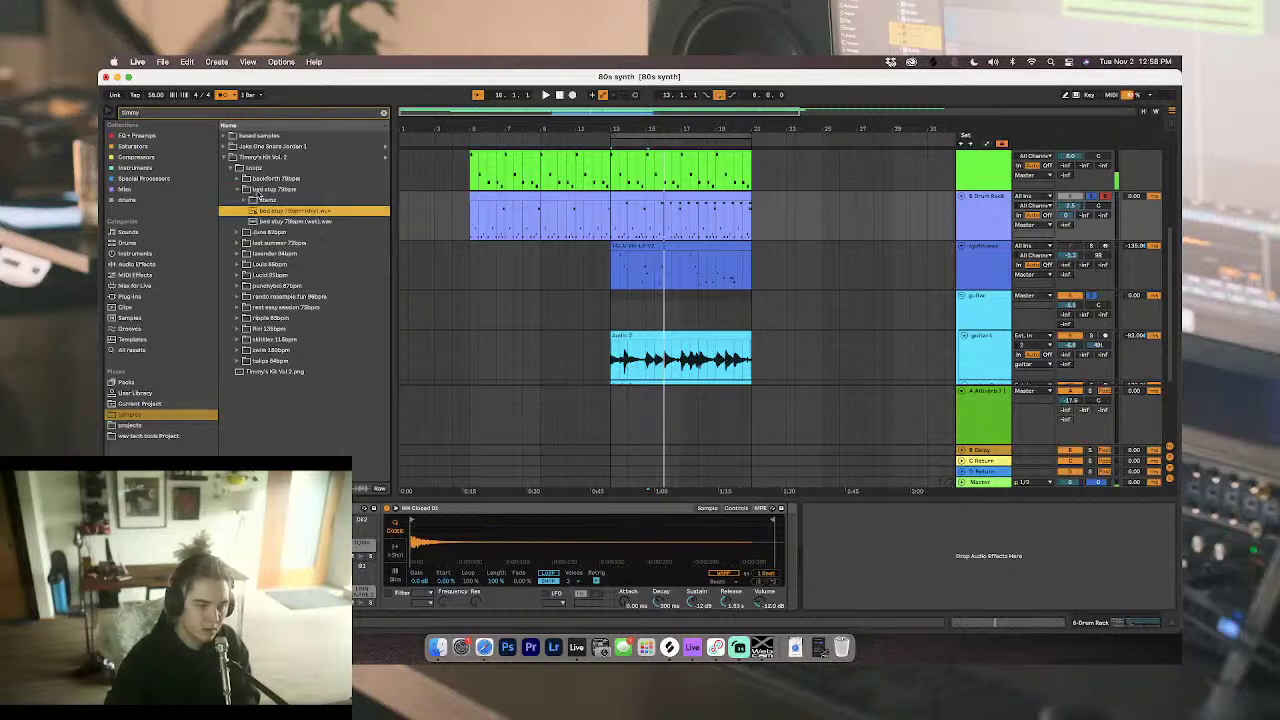
drag(256, 212, 613, 257)
key(space)
click(995, 248)
key(s)
scroll(675, 267, up, 5)
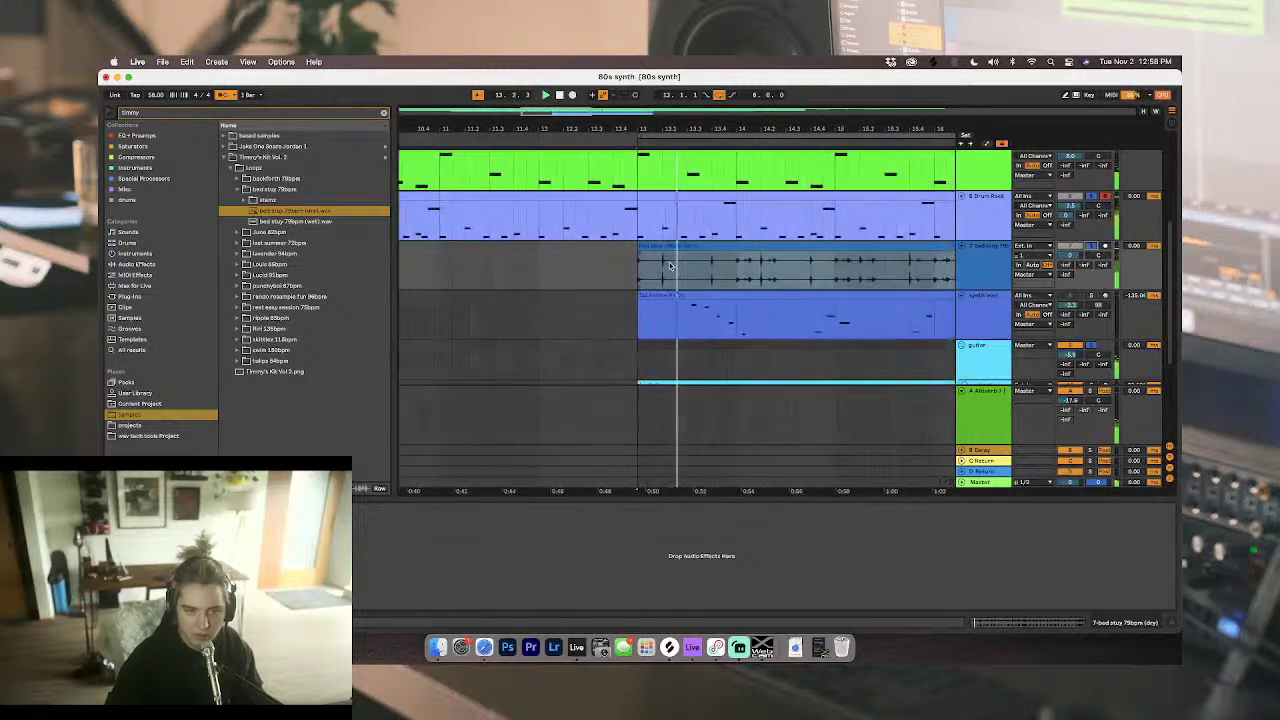
Step: Open the bed stuy clip, set its warp mode to Complex Pro and restart playback
double_click(675, 267)
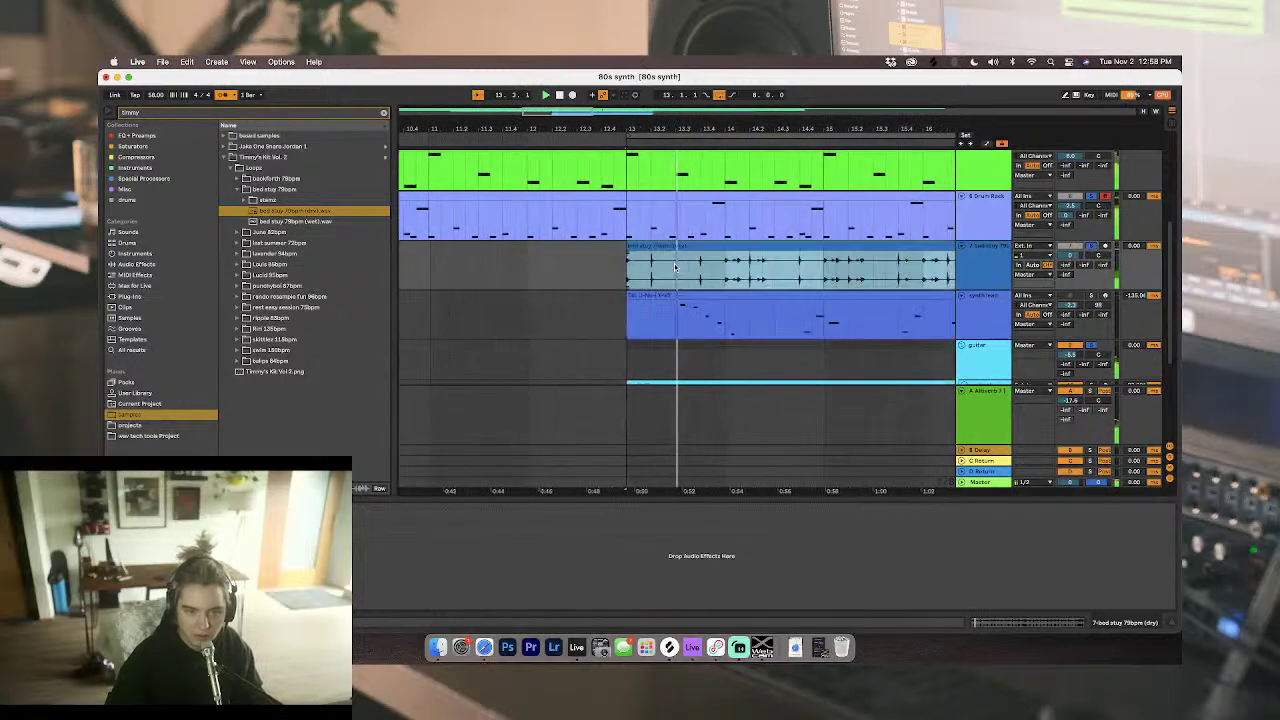
double_click(790, 247)
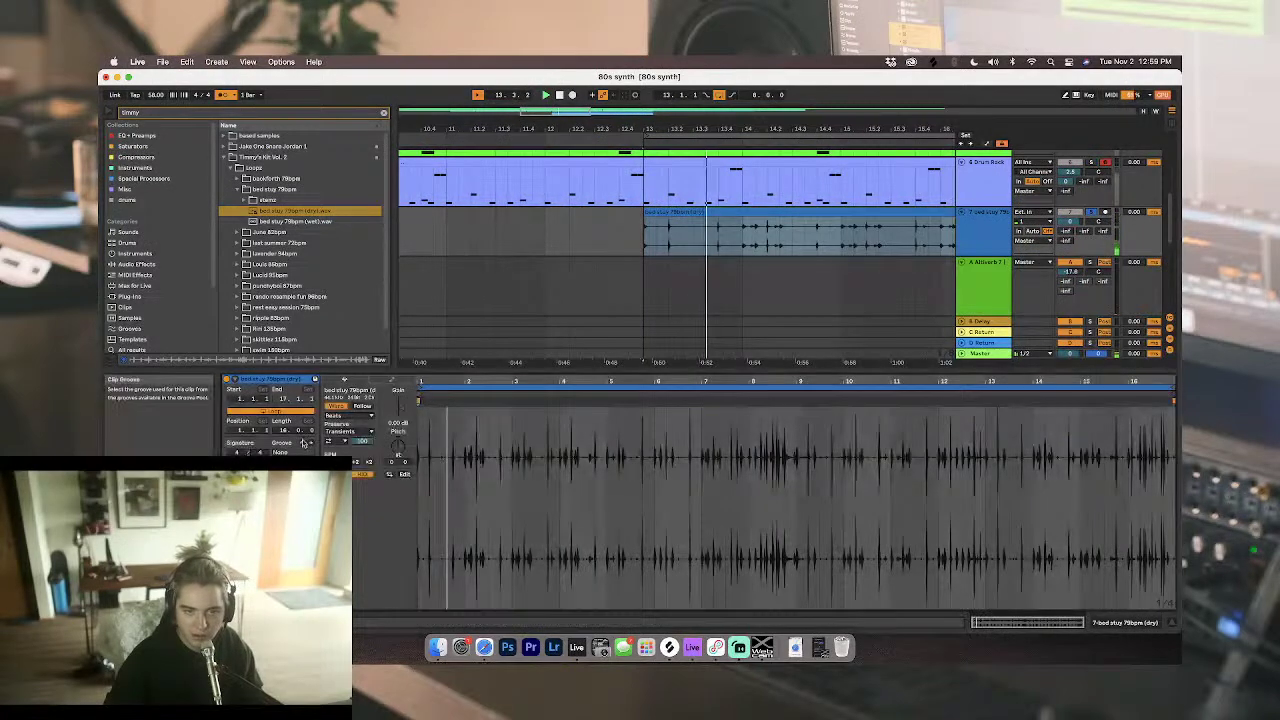
click(348, 415)
click(356, 470)
key(space)
key(space)
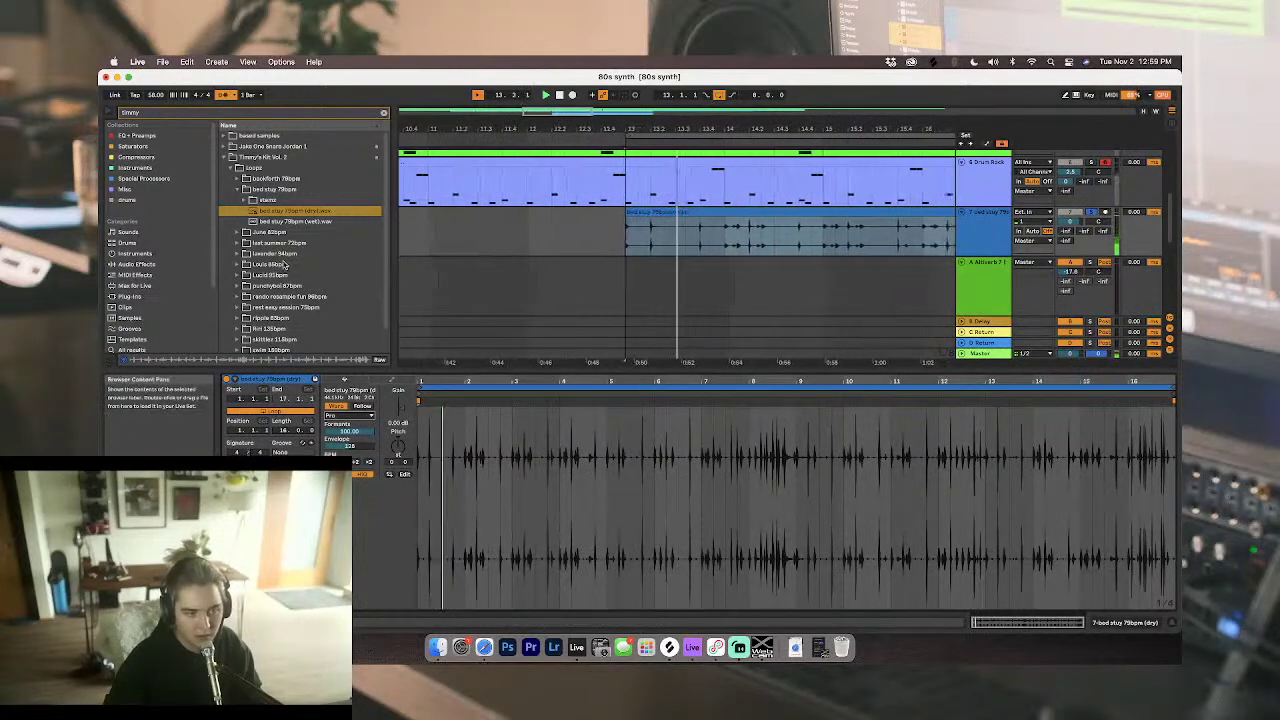
Step: Replace the bed stuy clip at bar 13 with the backforth 79bpm (dry) loop and play it within bar 13
click(266, 274)
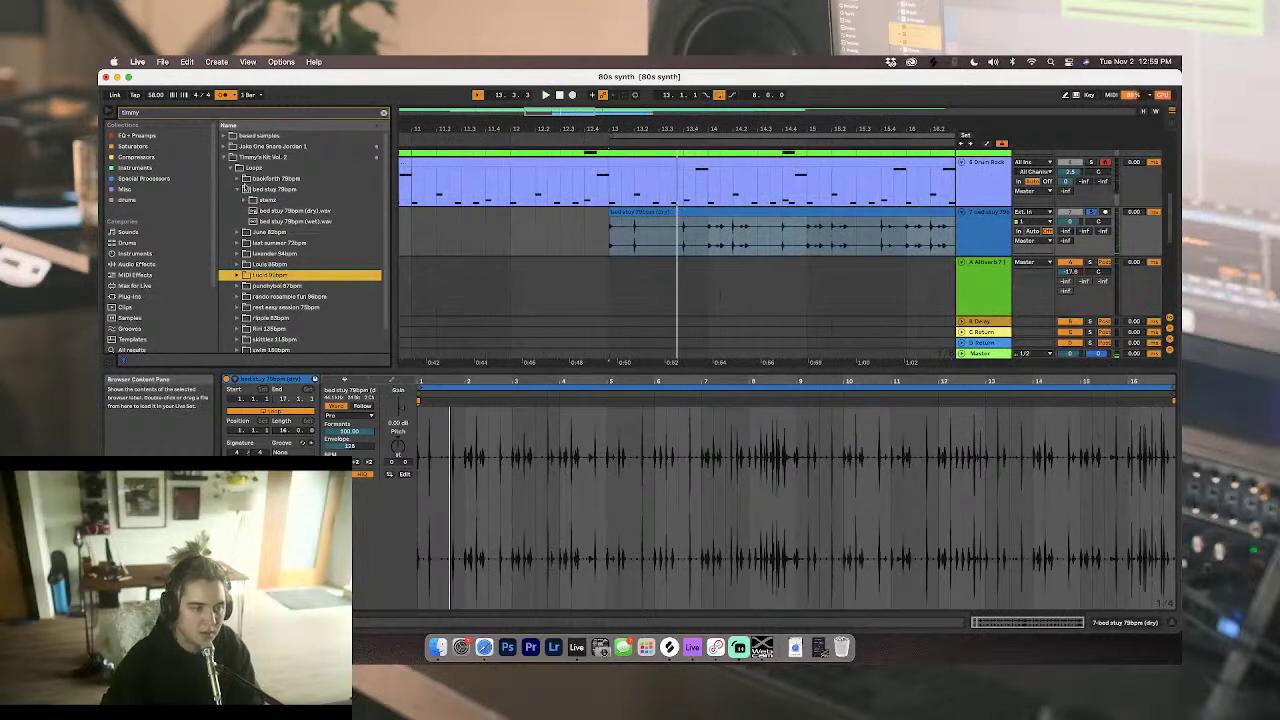
click(258, 178)
key(Down)
key(Down)
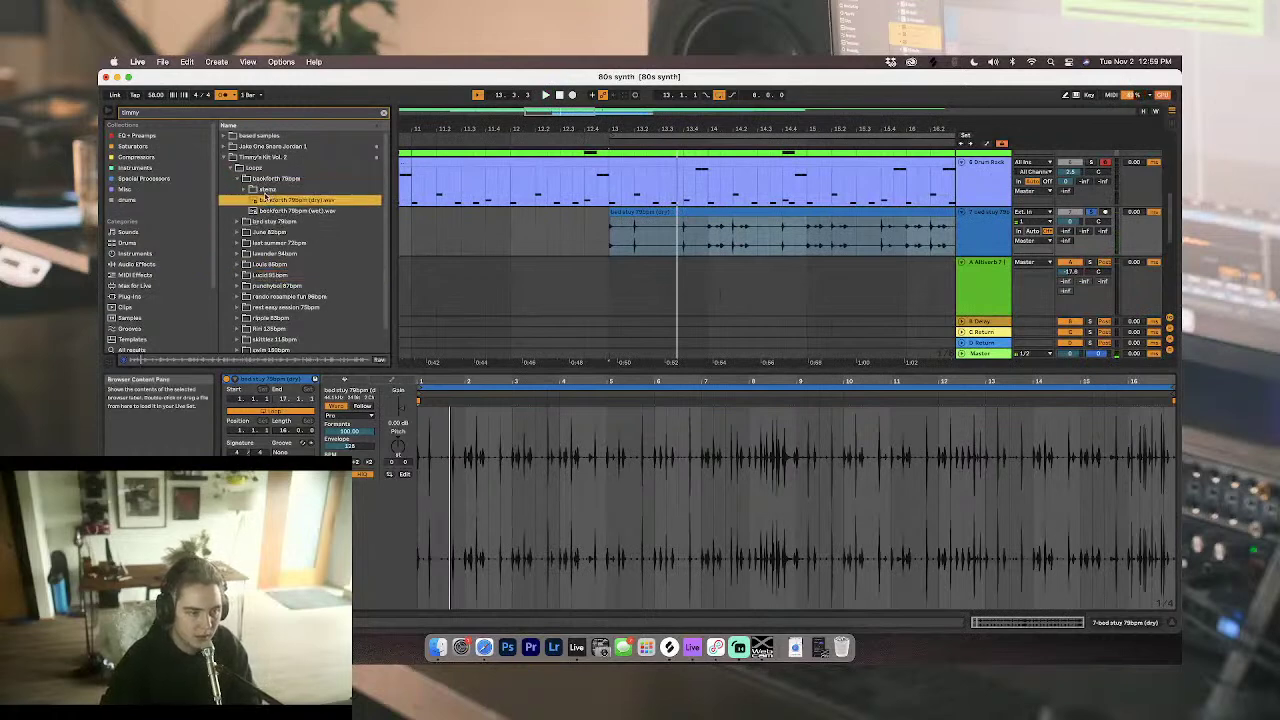
drag(310, 204, 662, 243)
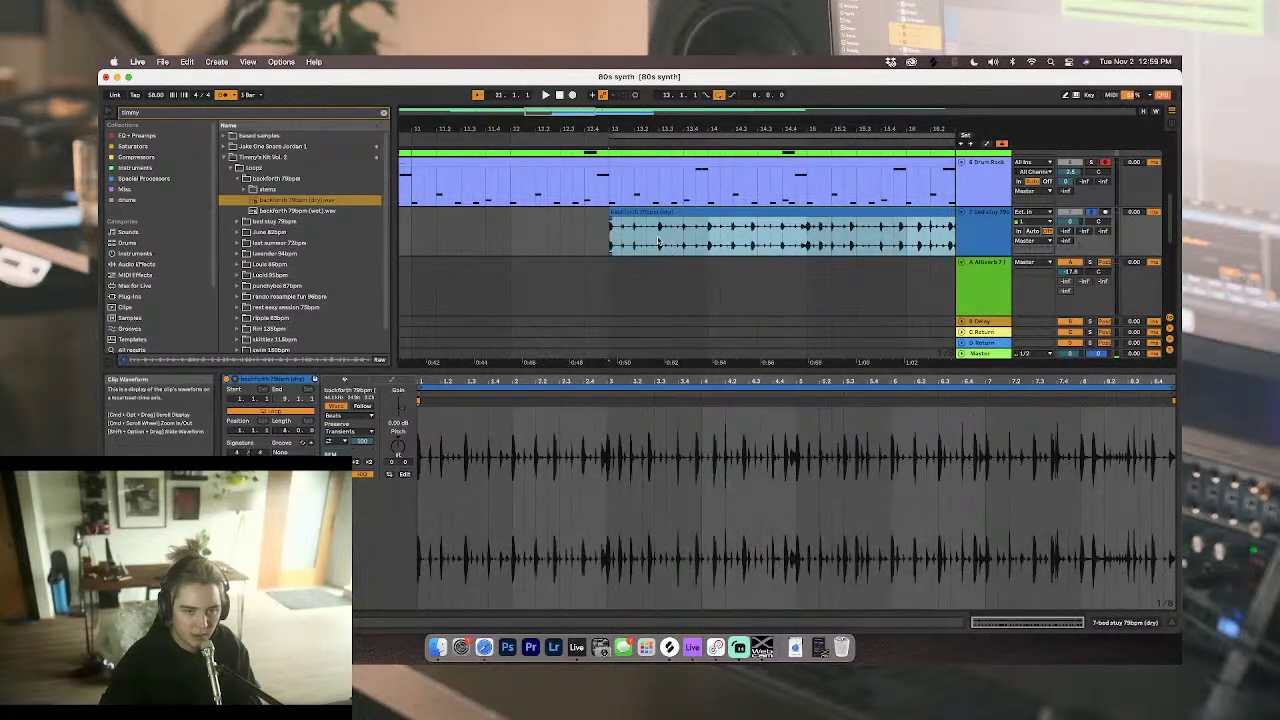
click(665, 238)
key(space)
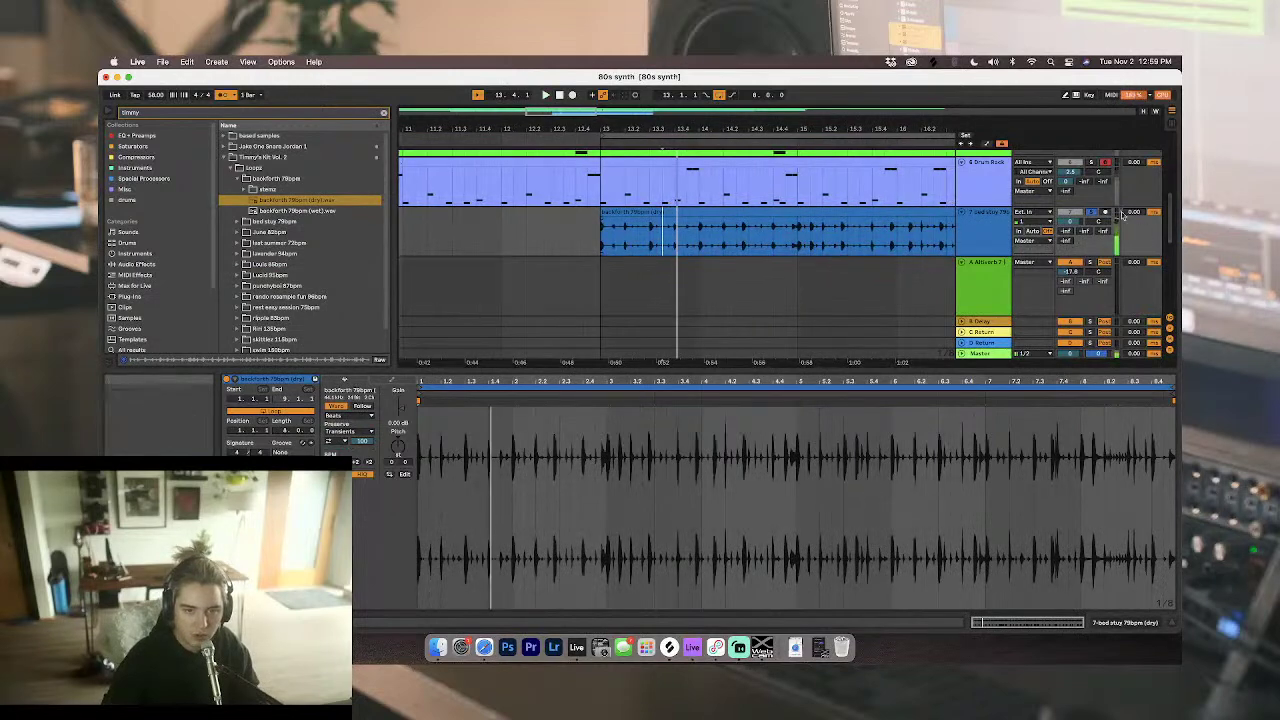
Step: Set the backforth clip's warp mode to Re-Pitch and play the loop soloed together with the Drum Rack
click(348, 416)
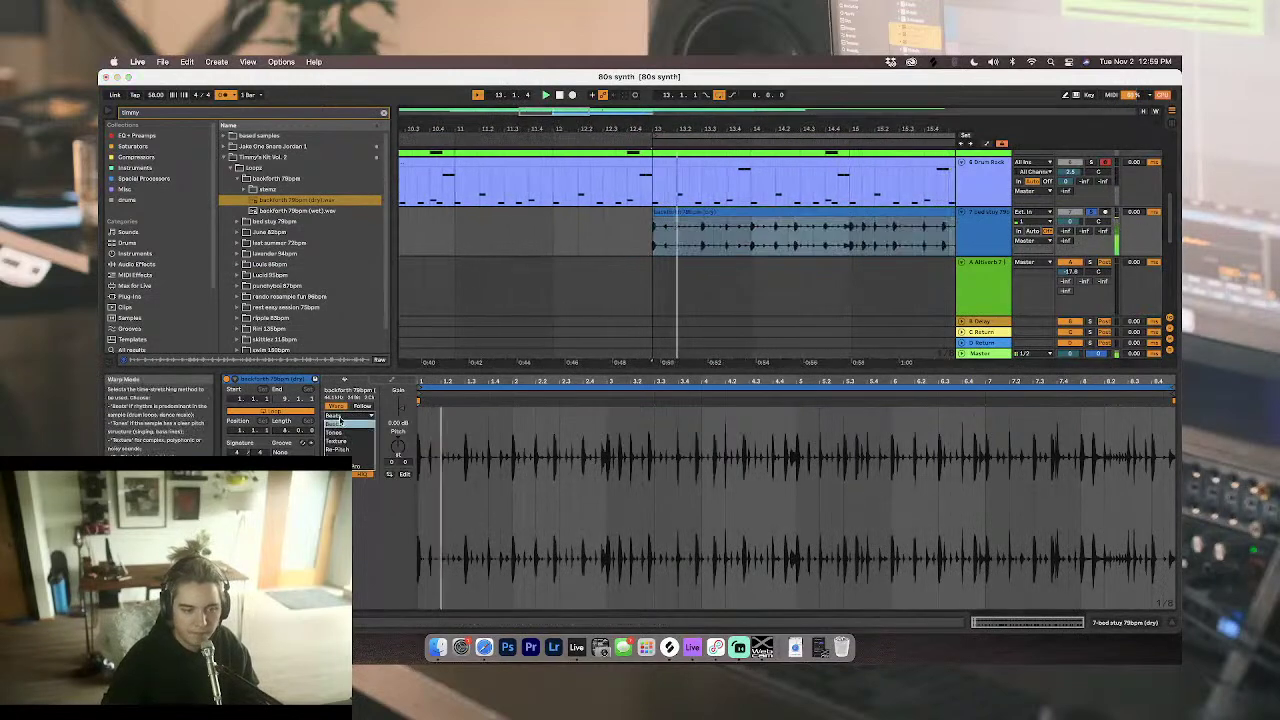
click(342, 449)
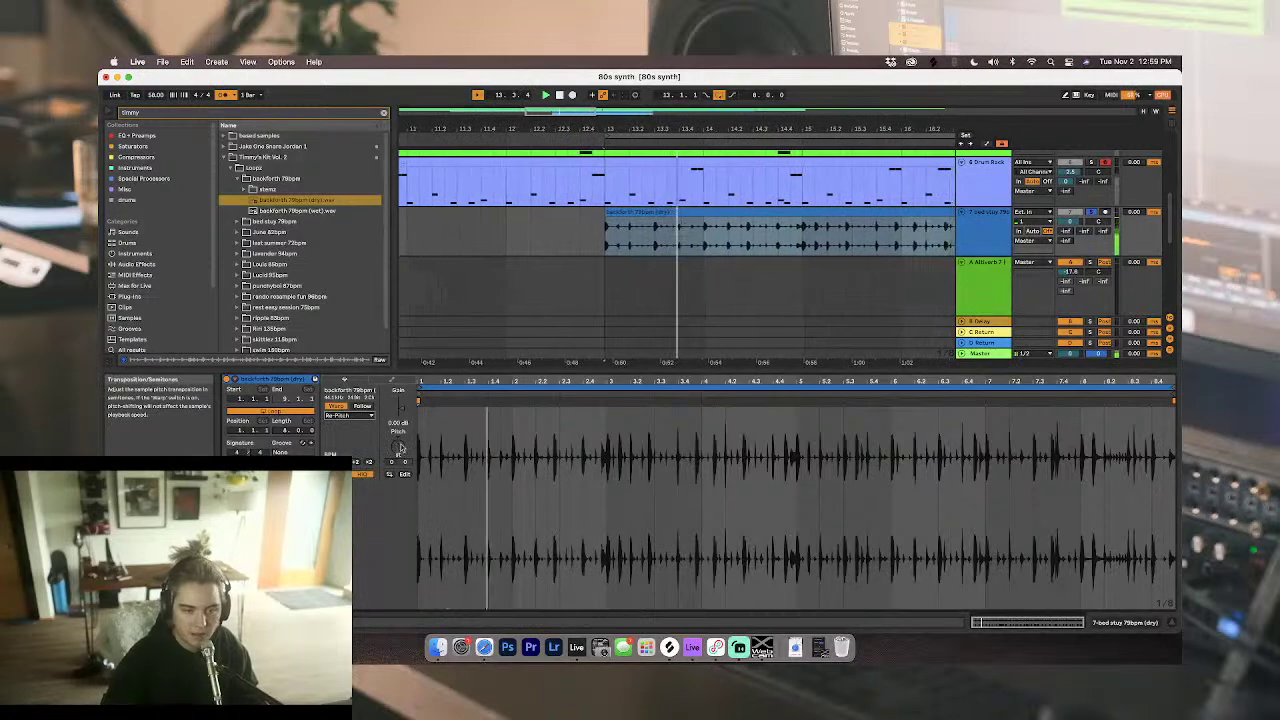
click(1091, 210)
scroll(1093, 213, up, 5)
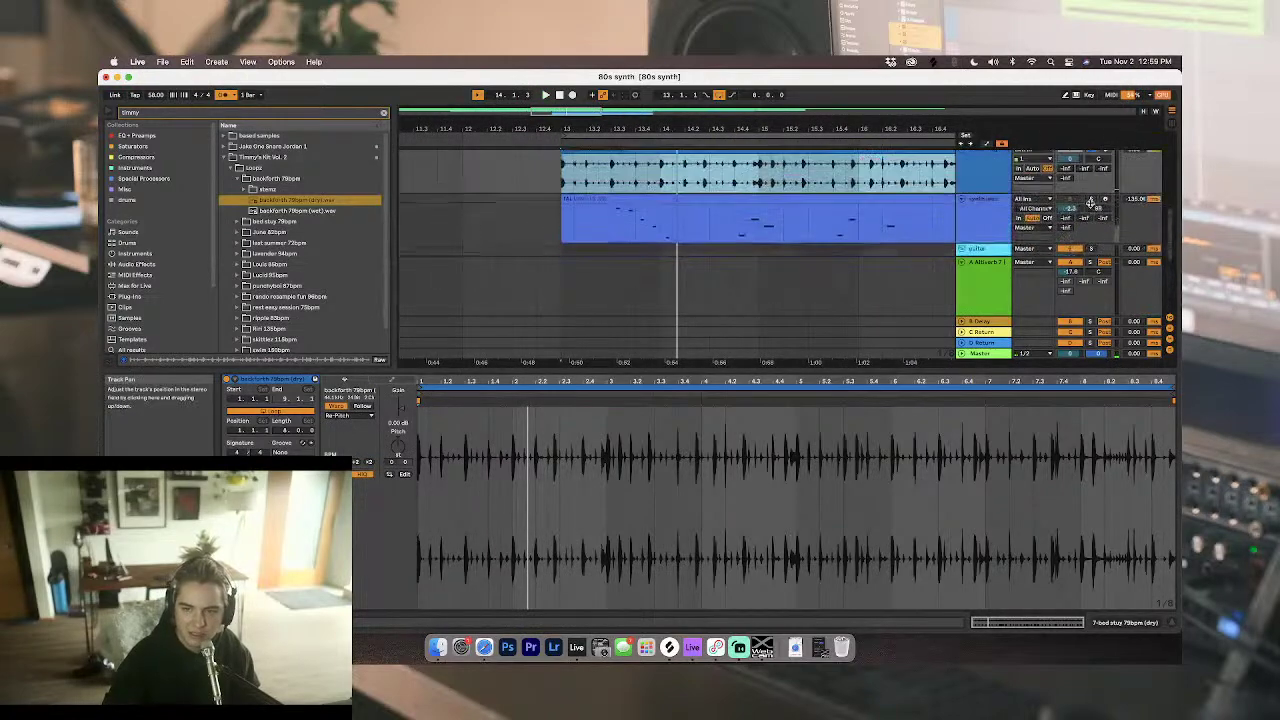
scroll(1093, 205, down, 4)
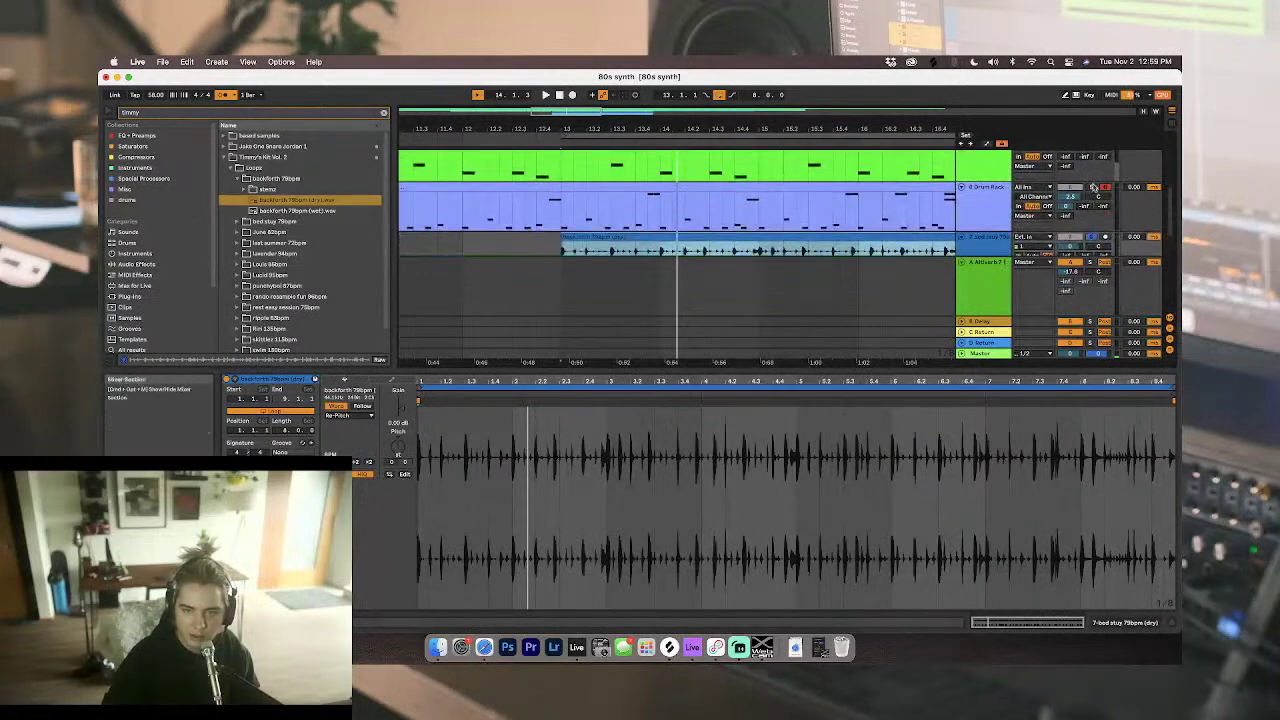
scroll(1090, 200, down, 3)
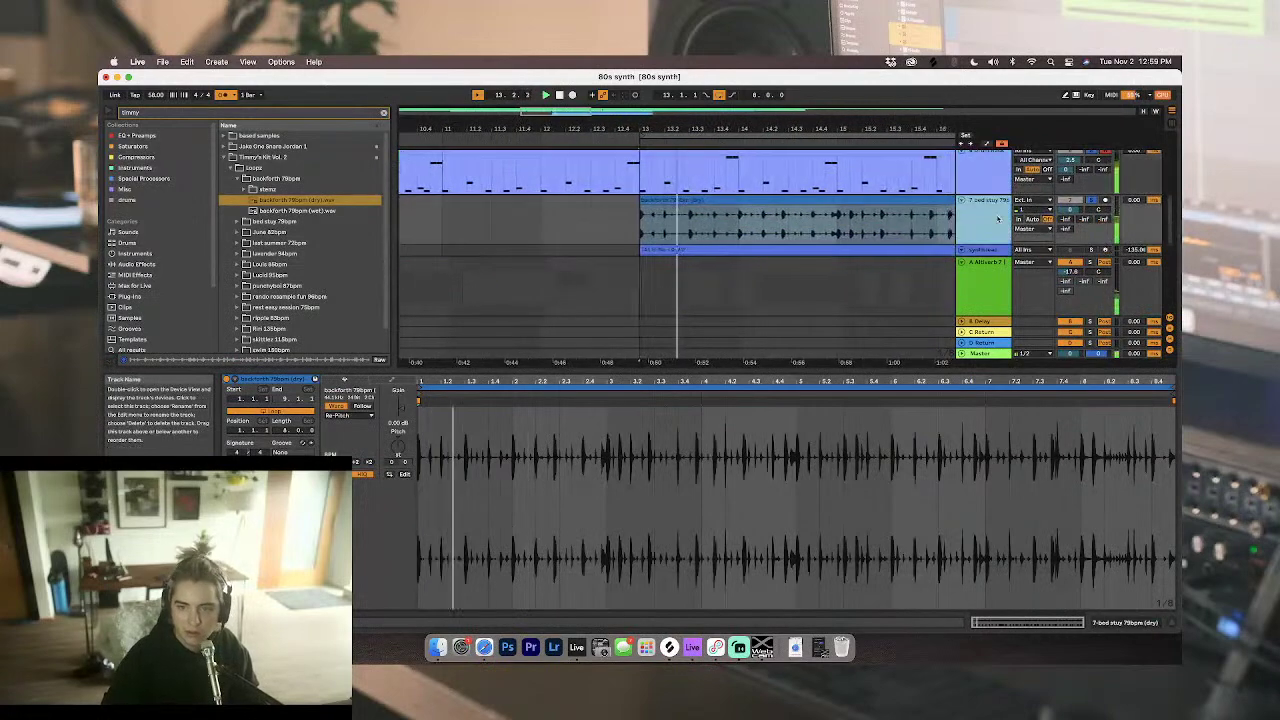
Step: Show the drum loop track's devices, collapse the Timmy's Kit Vol. 2 folder and clear the browser search
double_click(991, 212)
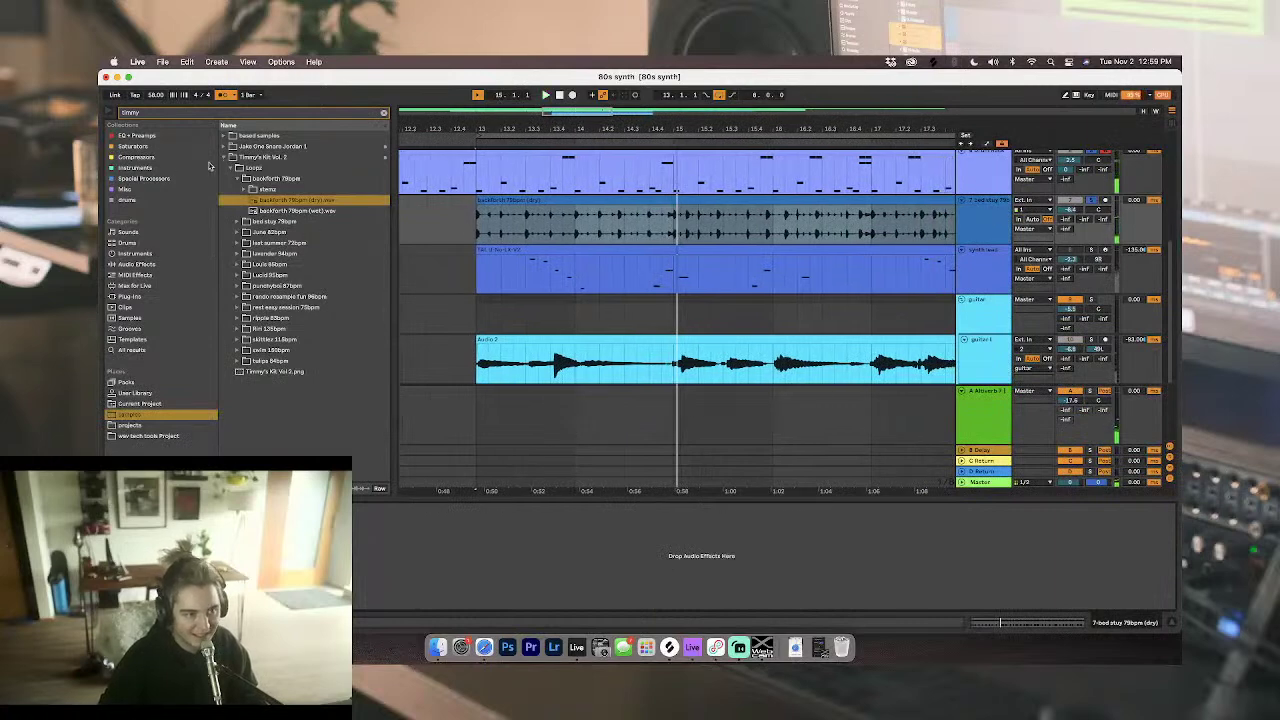
click(228, 158)
click(384, 113)
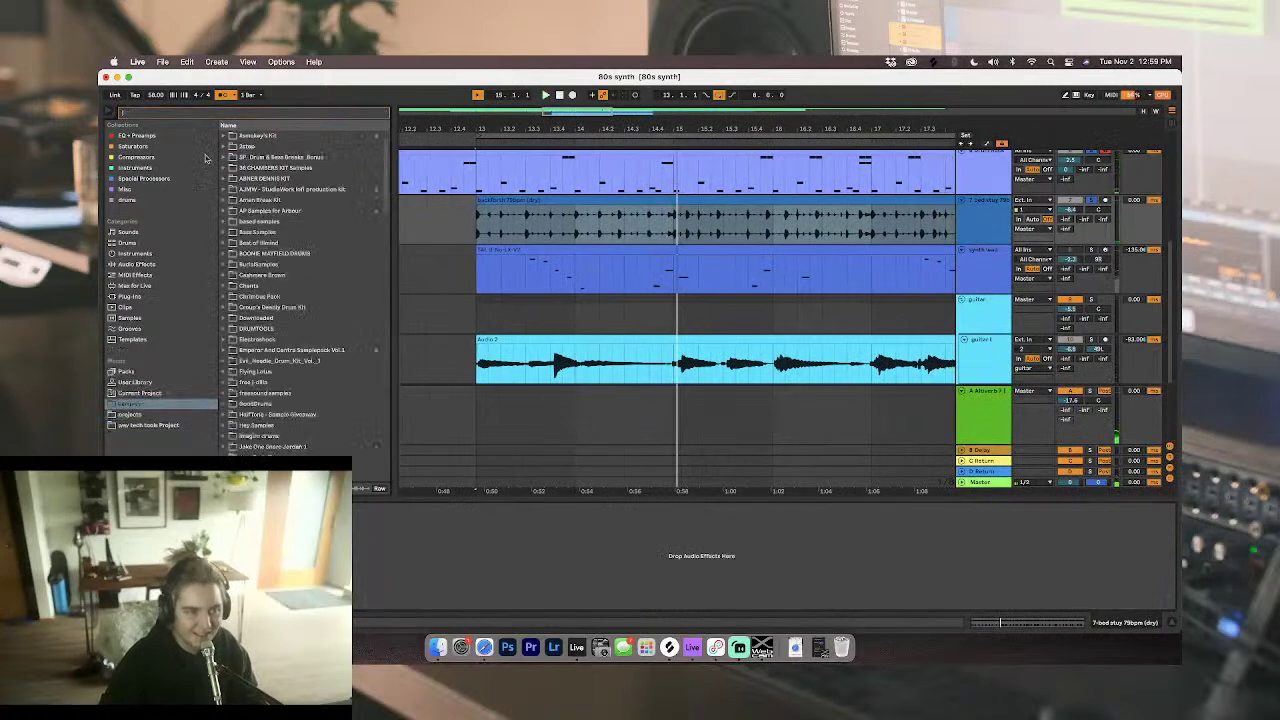
Step: Add EQ Eight from the audio effects to the drum loop track and cut the loop's low frequencies
click(150, 168)
click(145, 158)
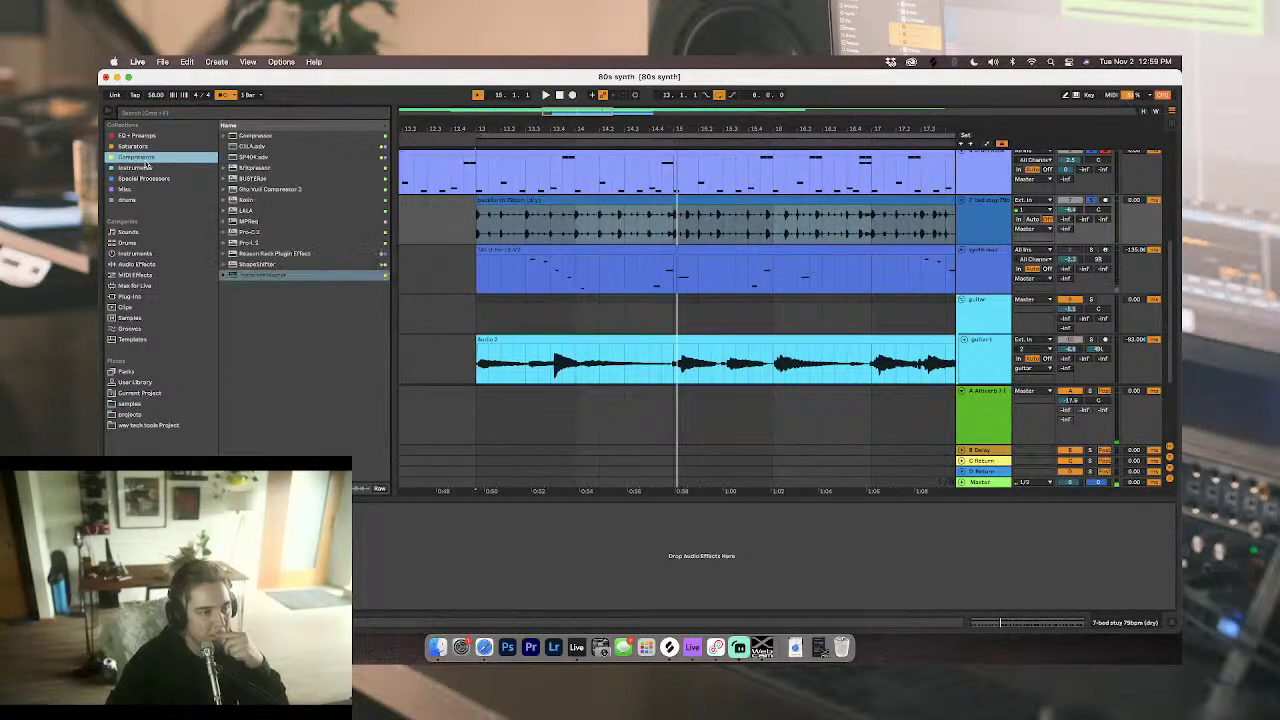
click(140, 264)
click(243, 259)
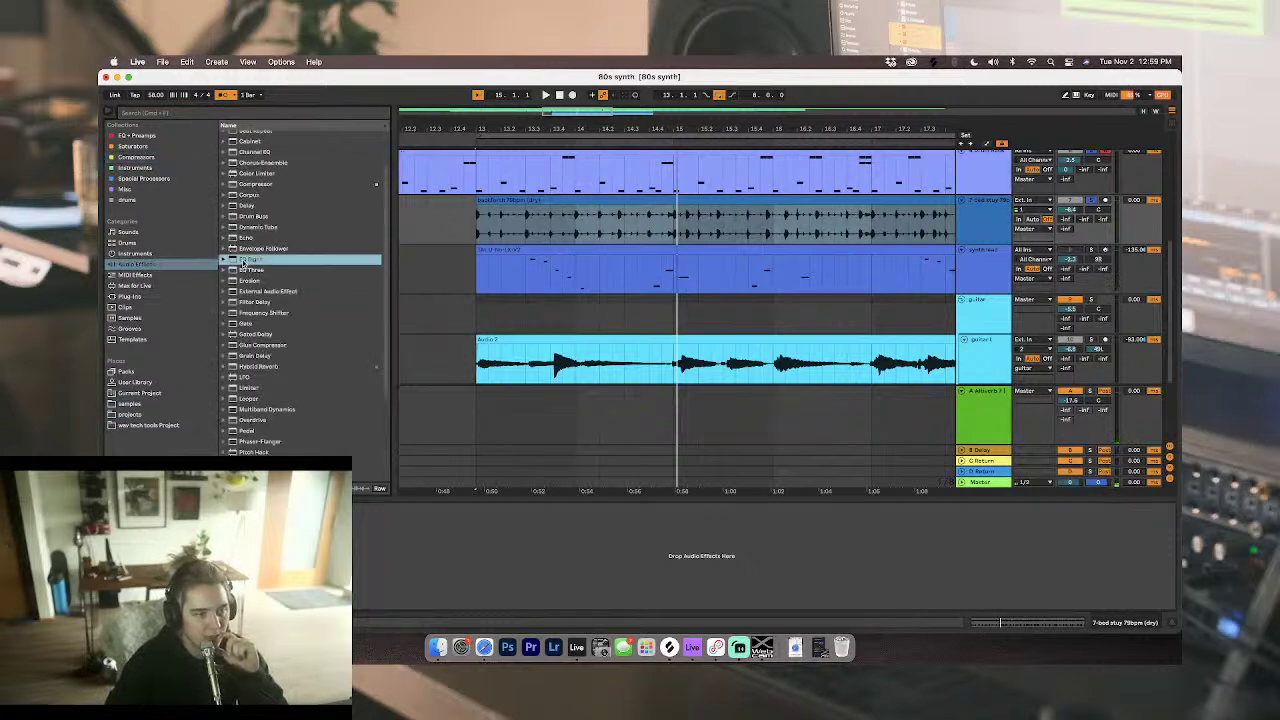
drag(564, 226, 577, 231)
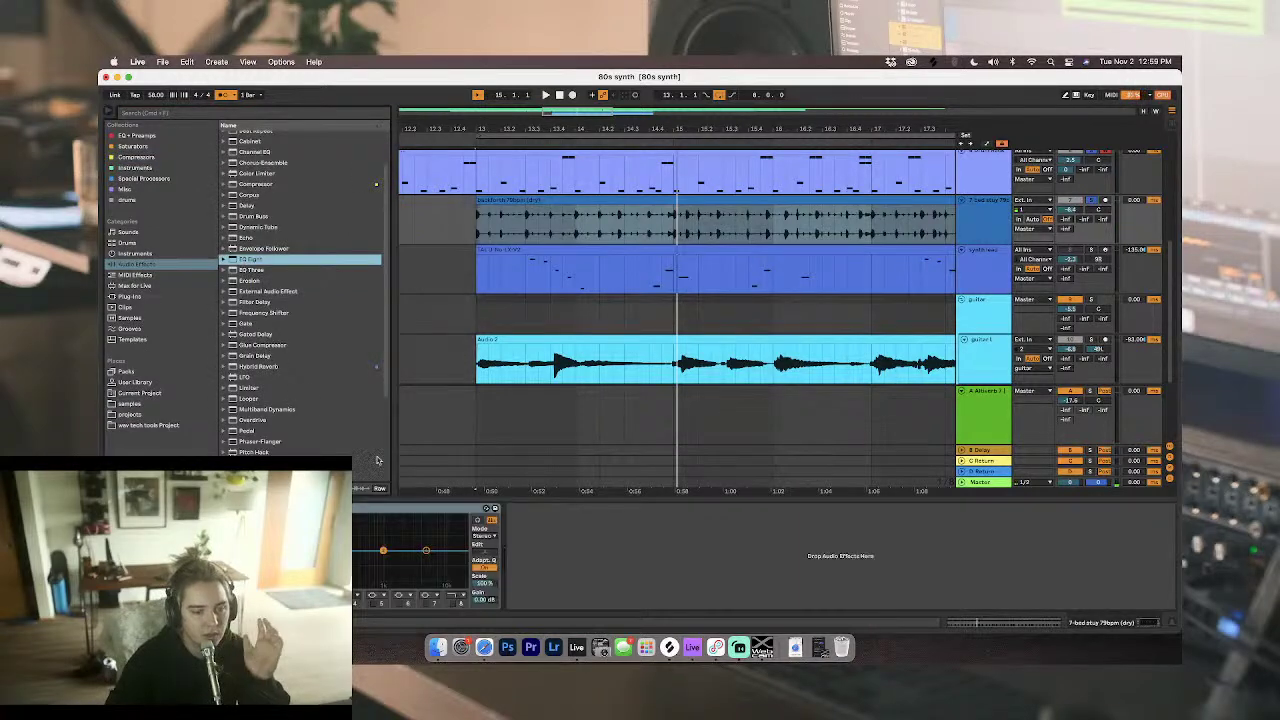
click(319, 550)
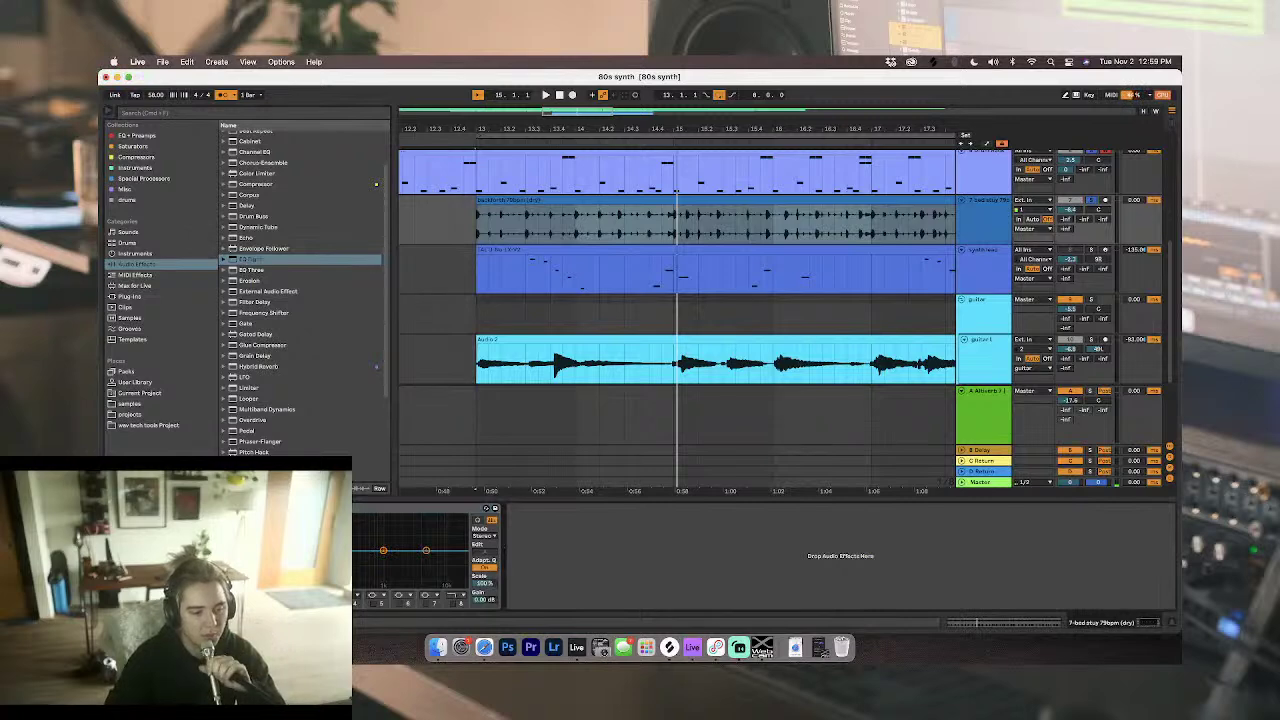
key(space)
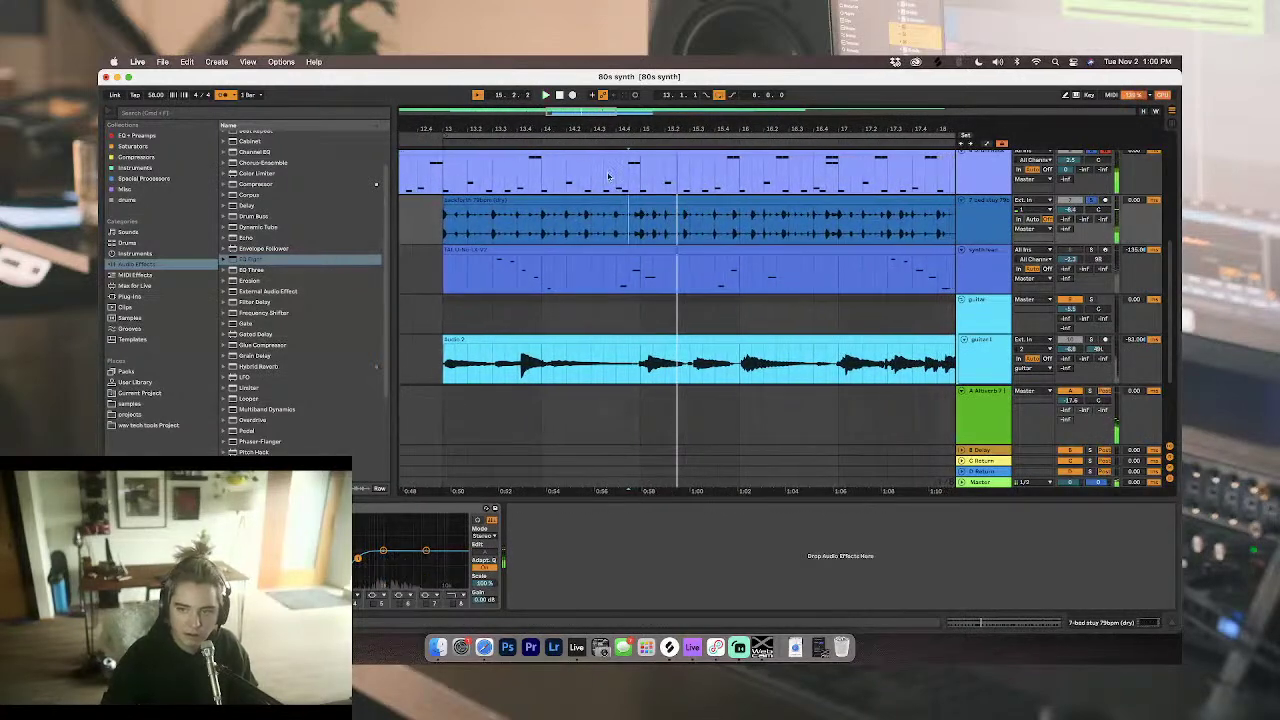
Step: Select the first two bars of the backforth loop from bar 13 and duplicate them three times along the track
drag(633, 222, 445, 224)
key(space)
key(super+d)
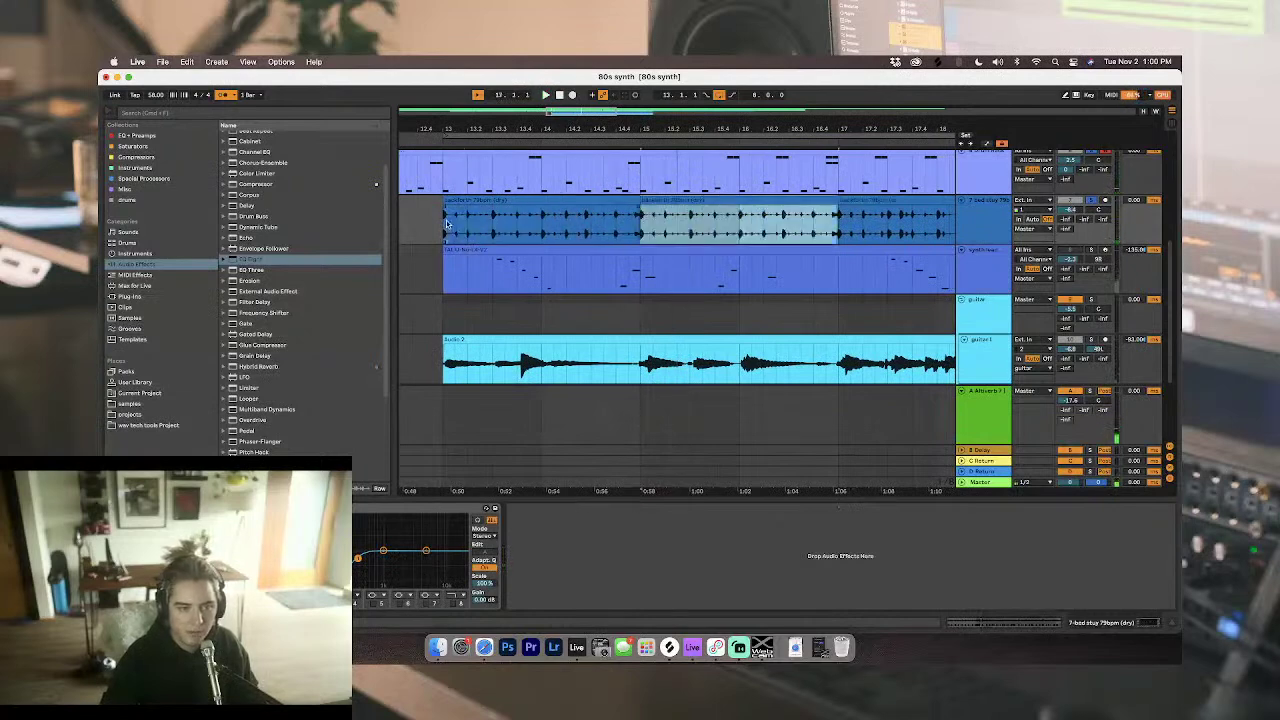
key(super+d)
key(super+d)
Step: Delete the leftover backforth loop section after bar 21 and play the duplicated loops from bar 13
scroll(551, 210, down, 5)
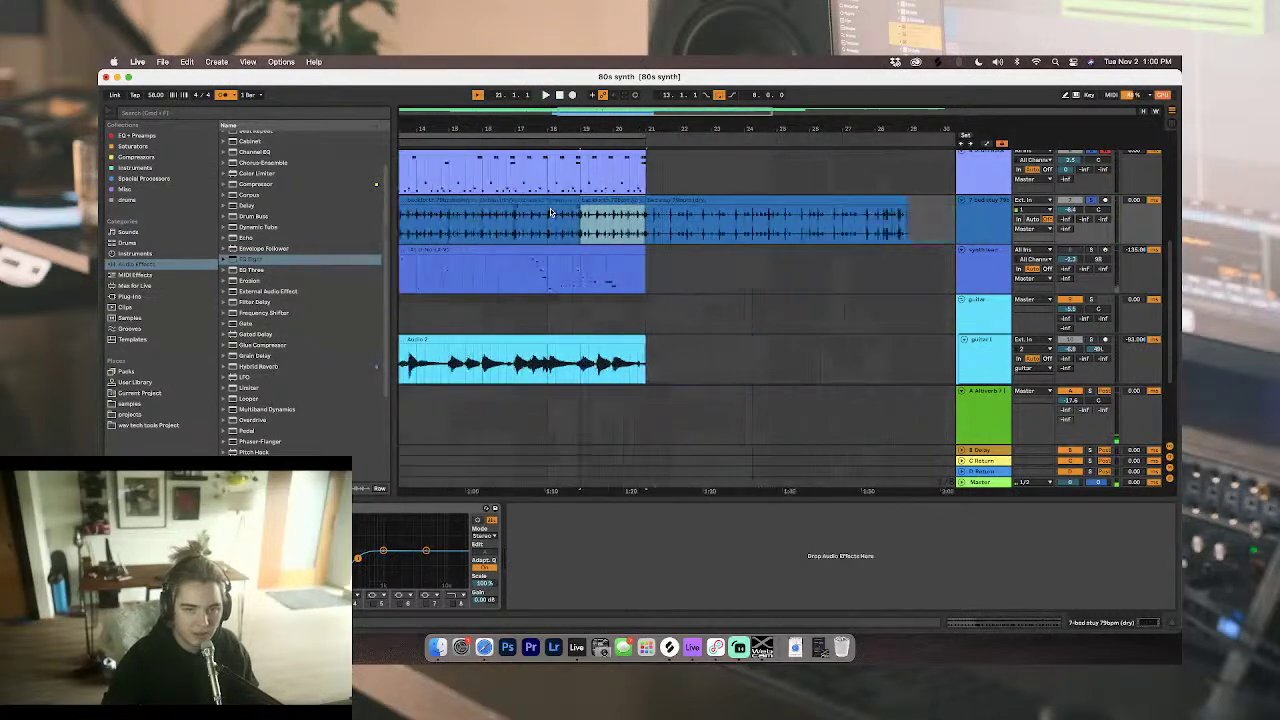
click(651, 199)
key(Delete)
click(437, 201)
key(space)
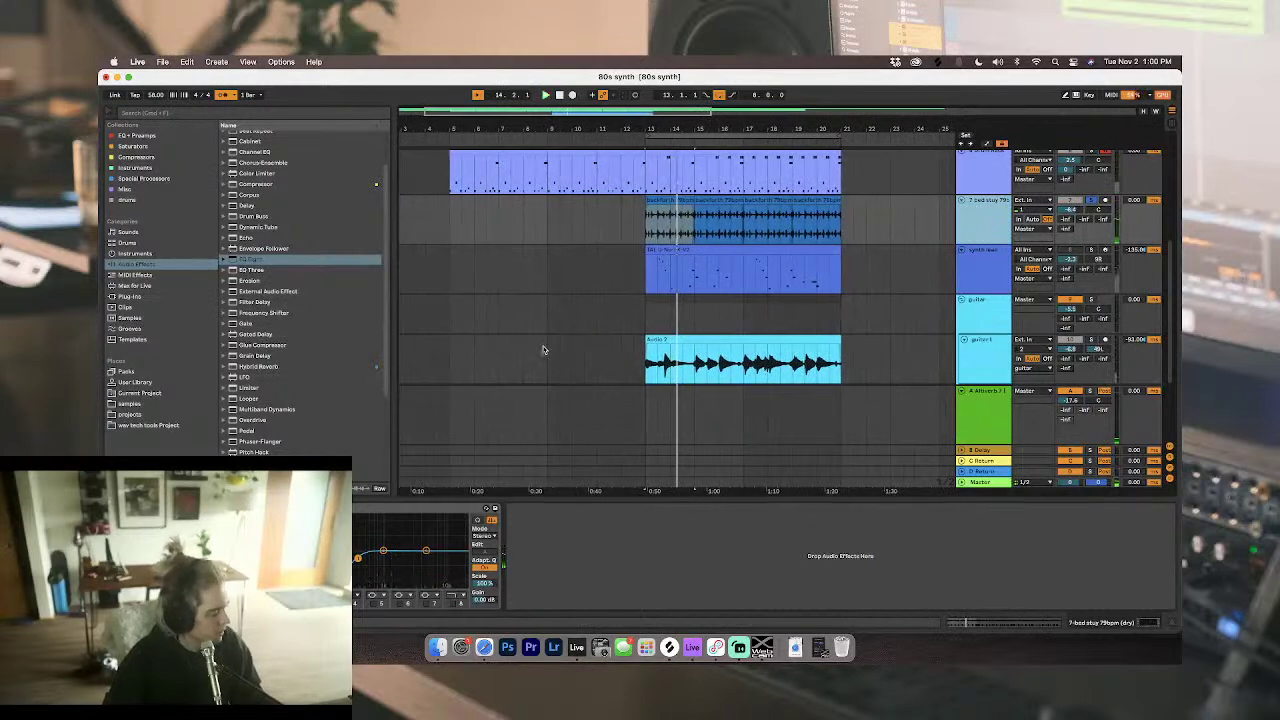
Step: Try cutting a short slice out of the loop's first bar around 13.2 and rearranging it, playing from bar 13
scroll(650, 245, up, 6)
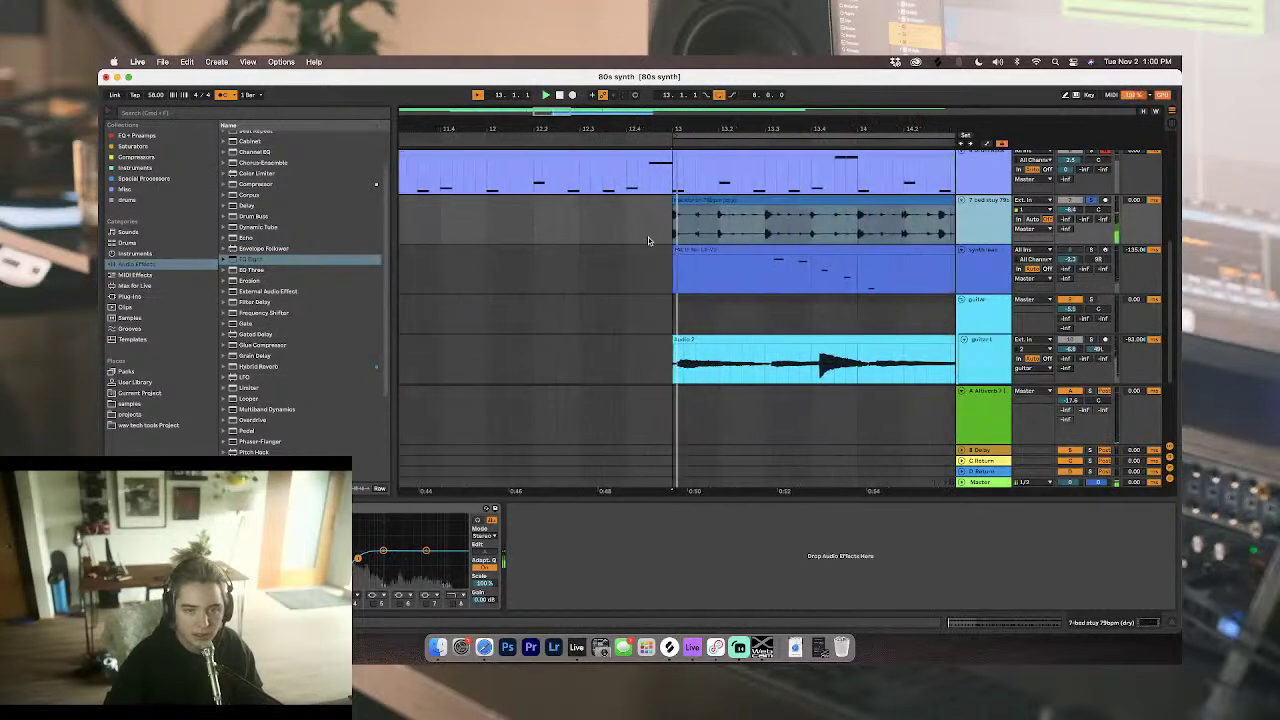
click(680, 225)
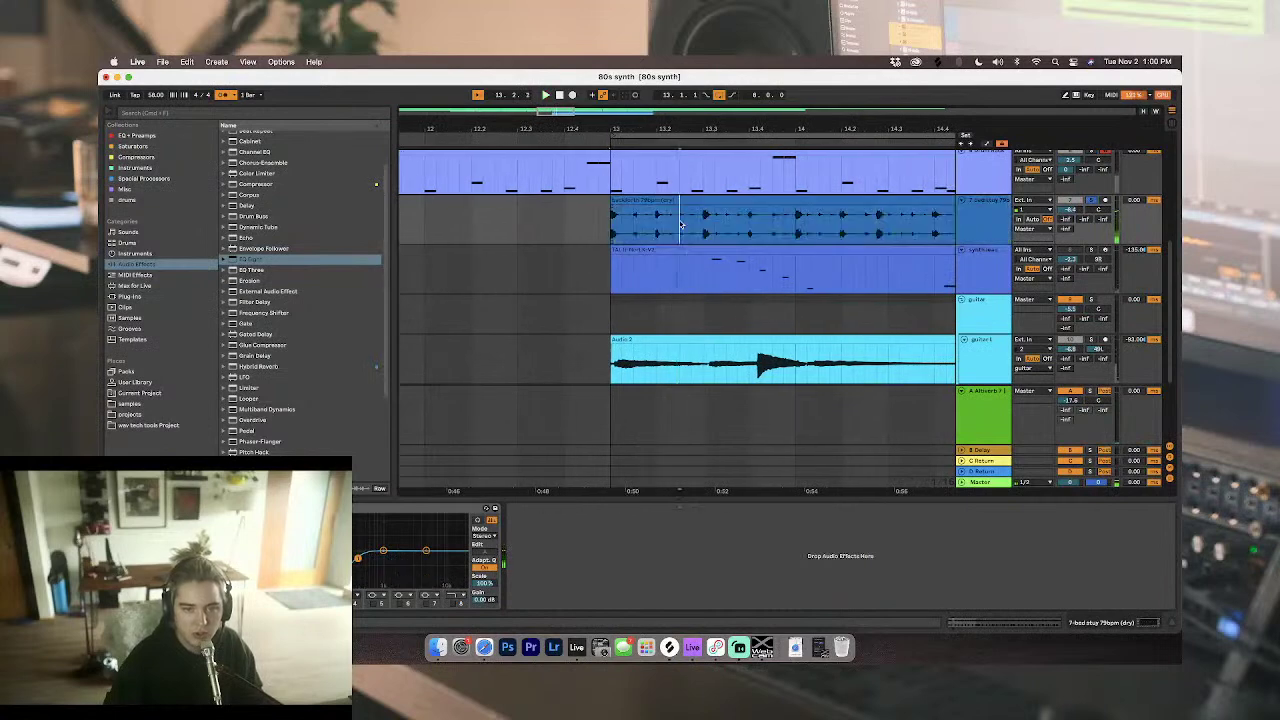
click(657, 217)
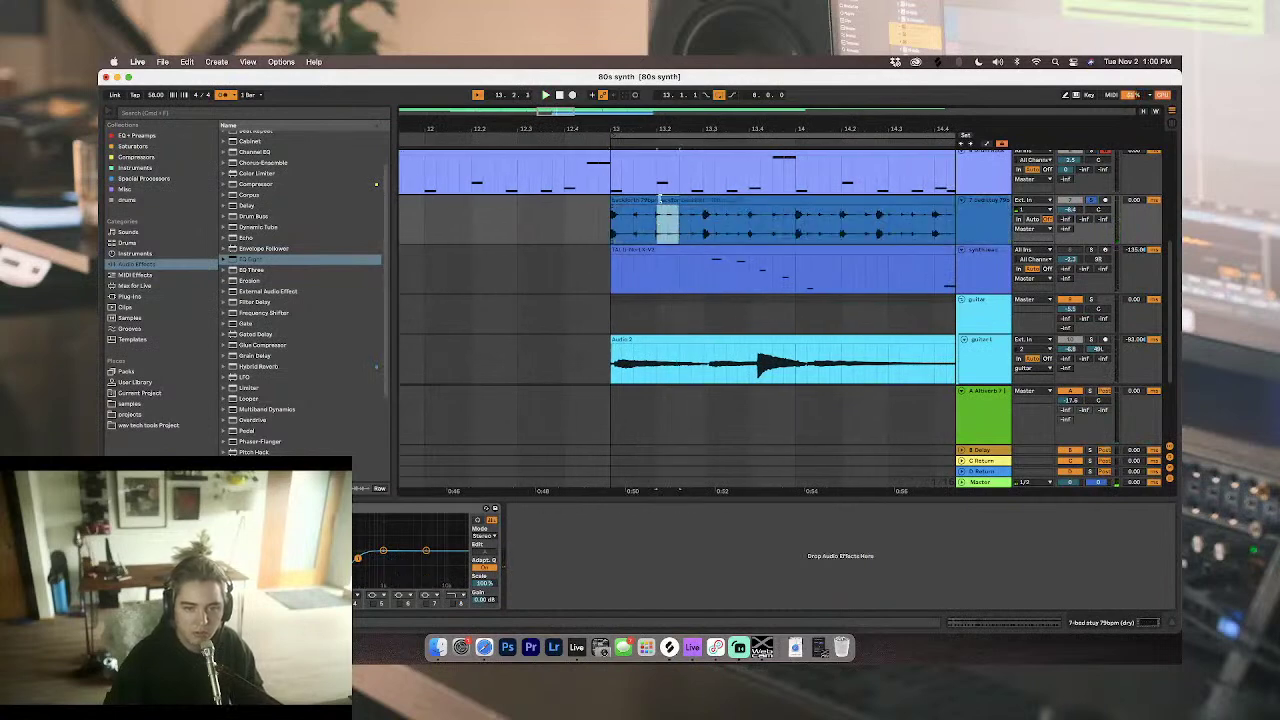
click(613, 228)
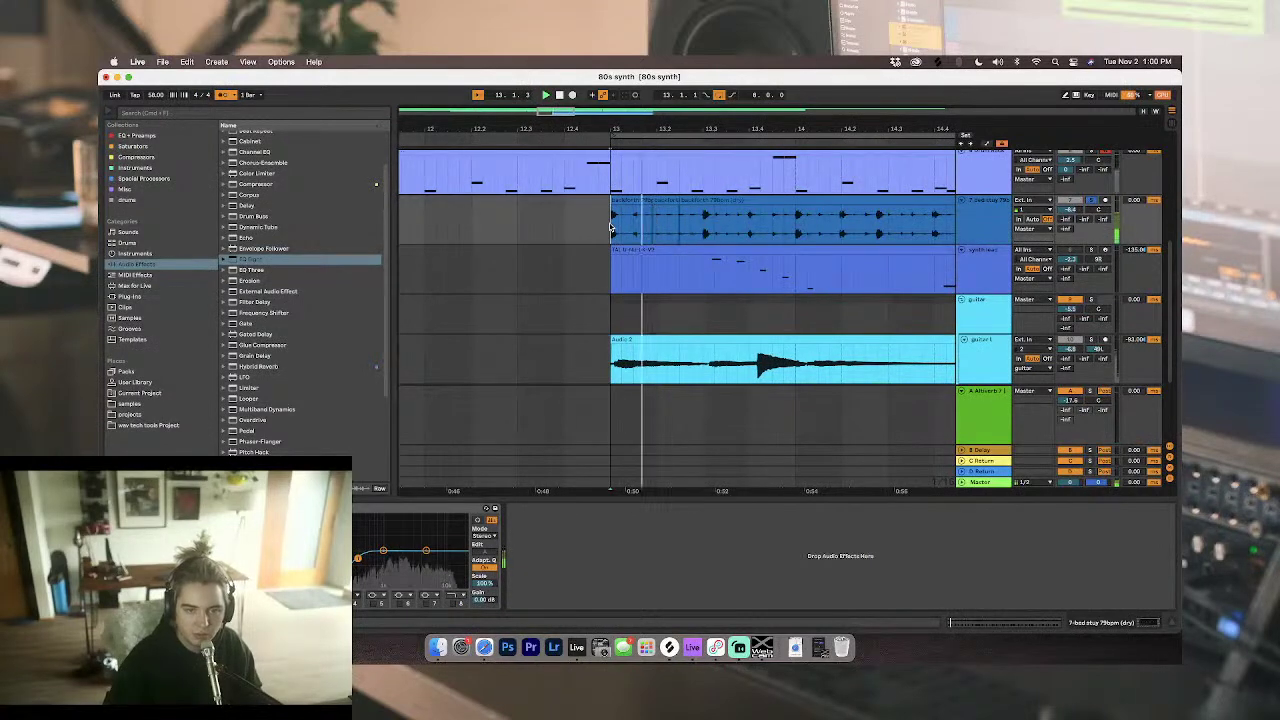
click(694, 230)
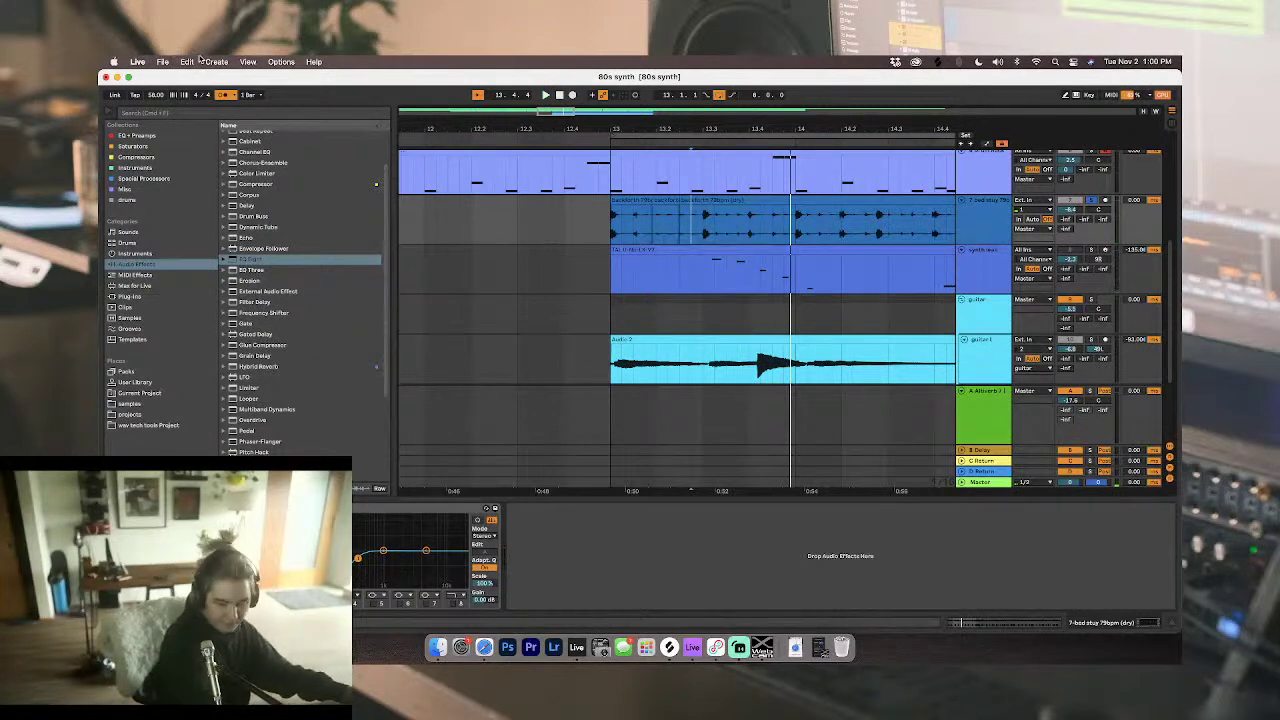
click(162, 61)
mouse_move(192, 62)
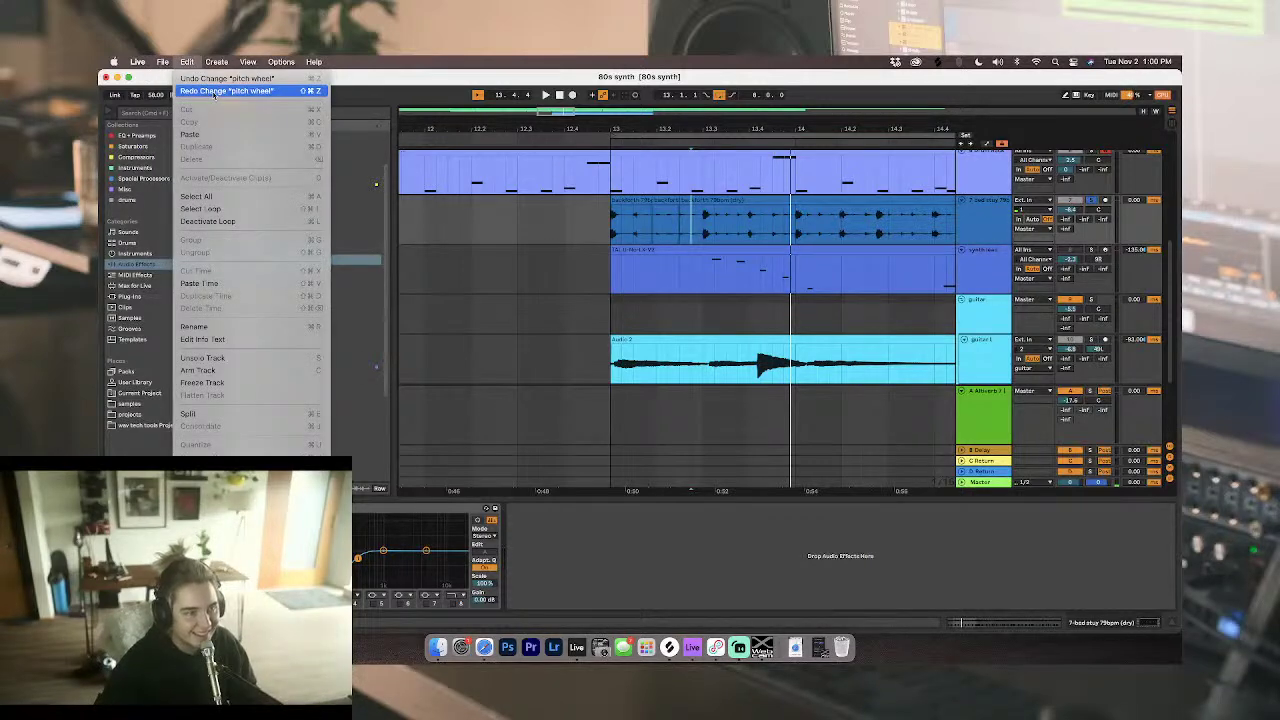
click(561, 258)
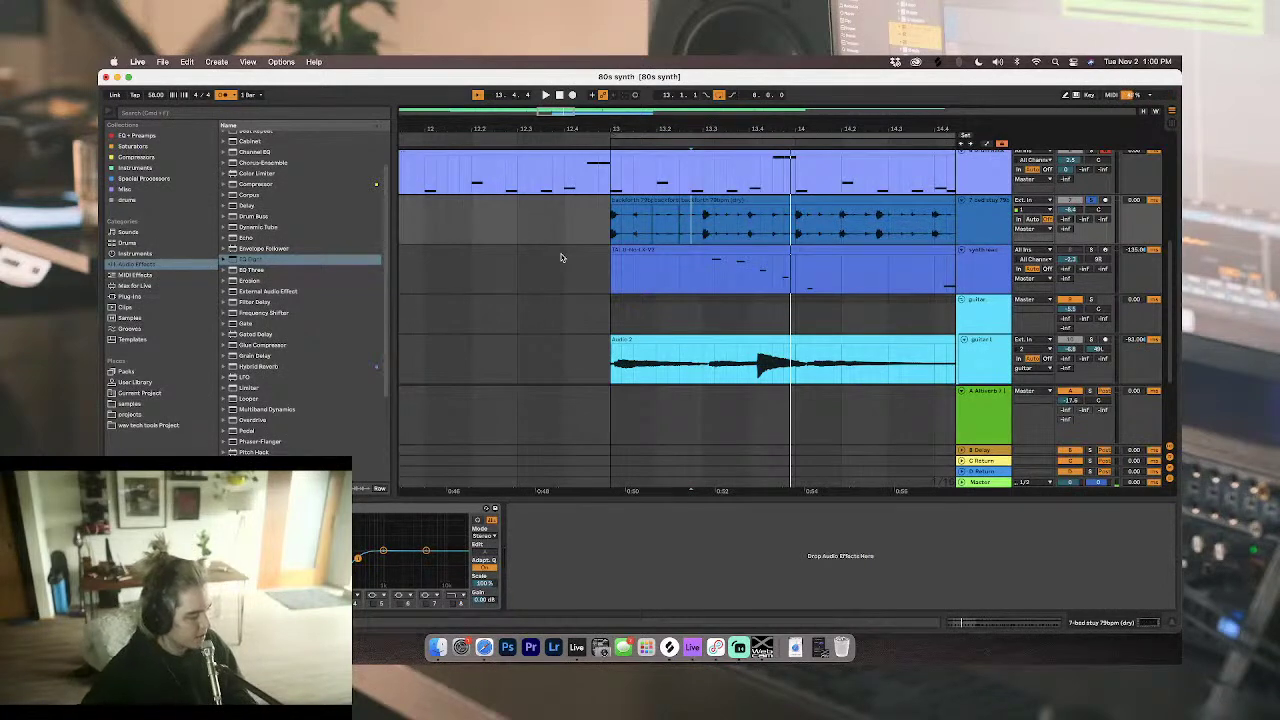
key(super+Tab)
click(620, 226)
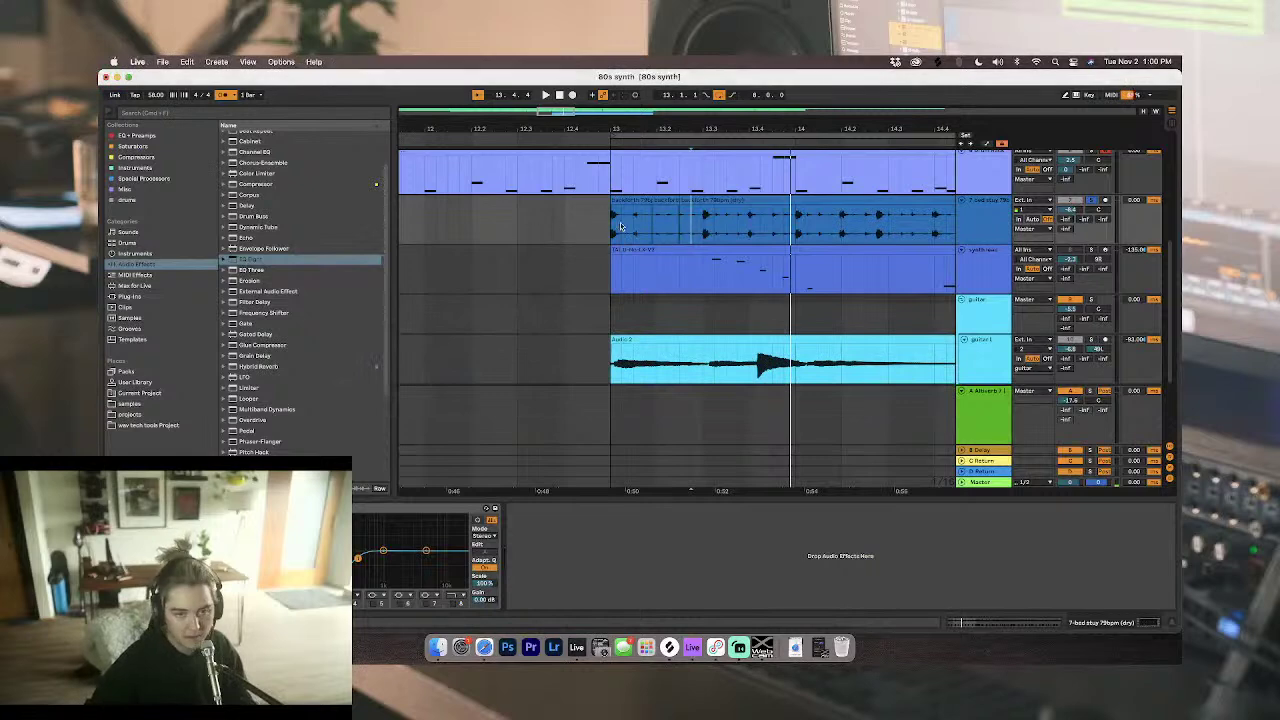
Step: Play the first backforth clip soloed with the Drum Rack and fold the loop track
click(681, 201)
key(space)
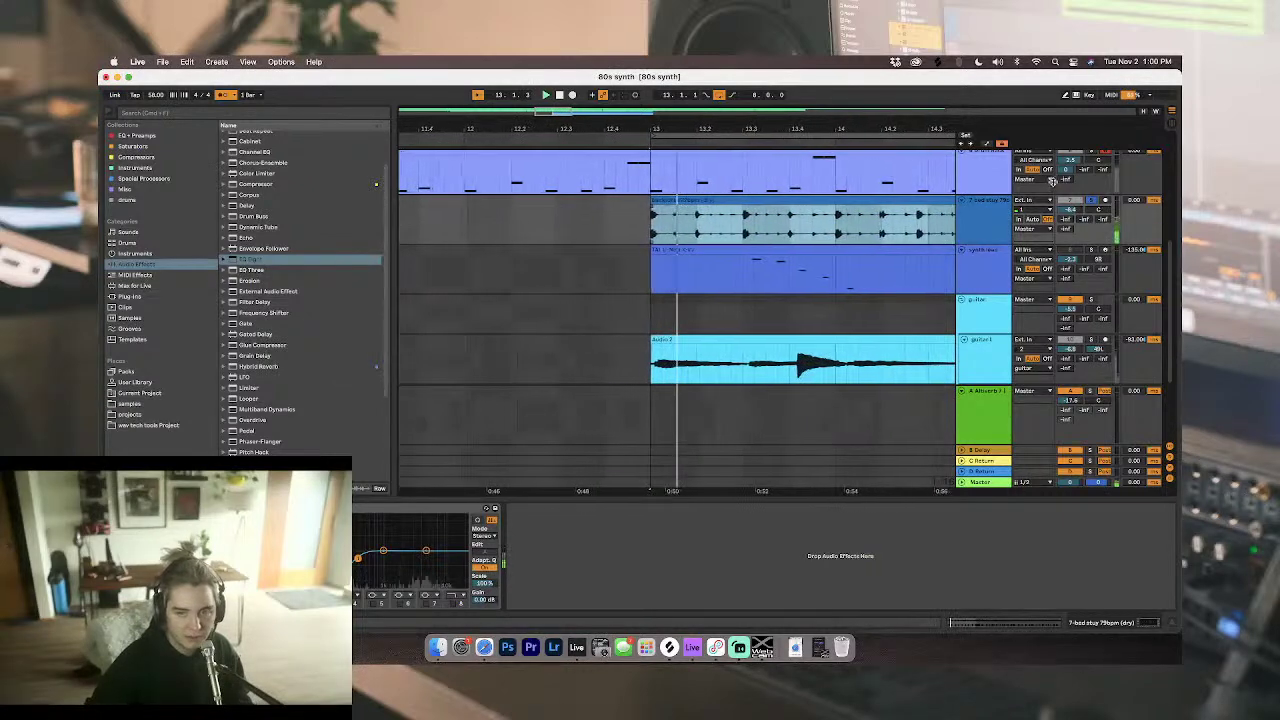
scroll(1092, 166, up, 2)
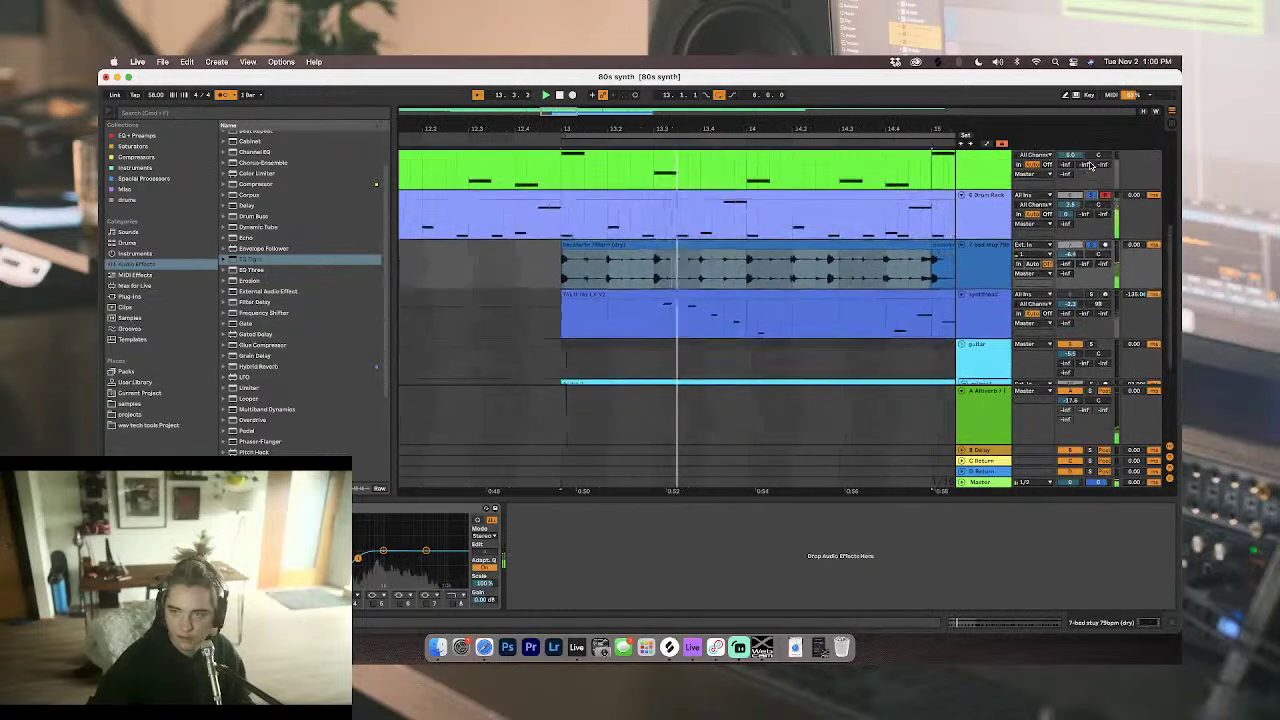
scroll(1092, 166, up, 2)
click(962, 274)
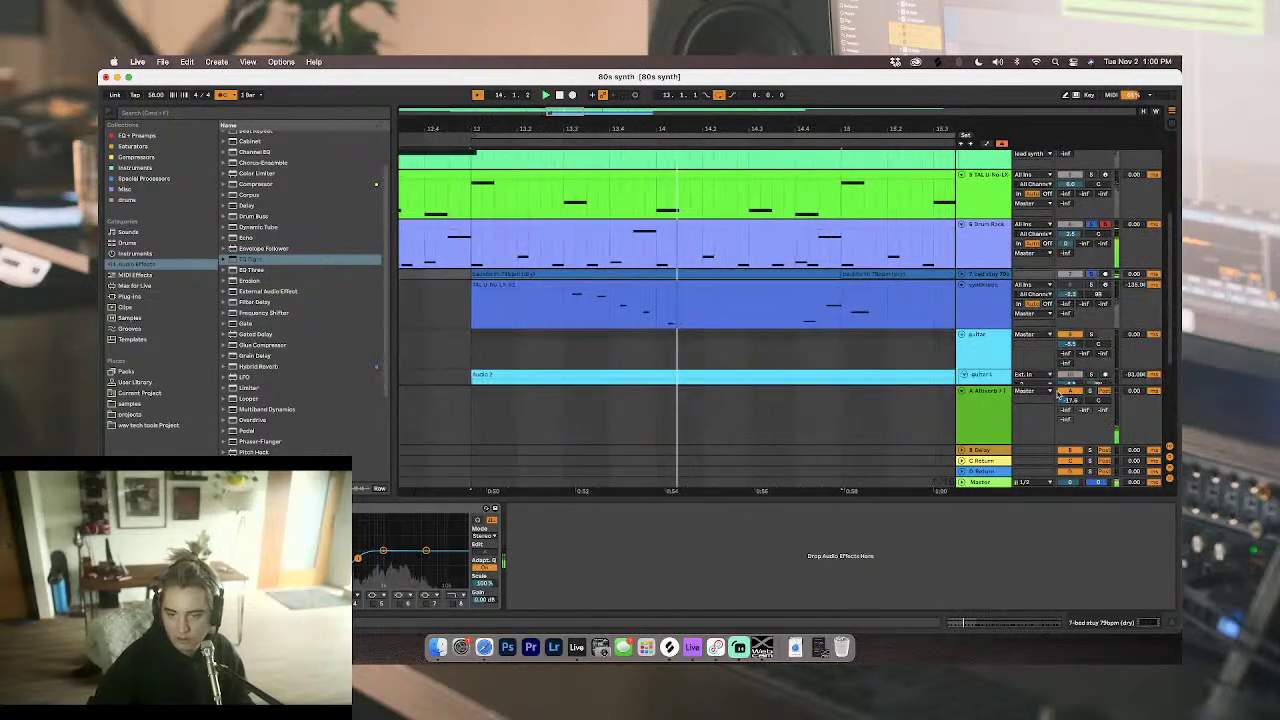
Step: Add a Compressor after the Utility on the Altiverb return and sidechain it from the 6-Drum Rack track
click(1000, 402)
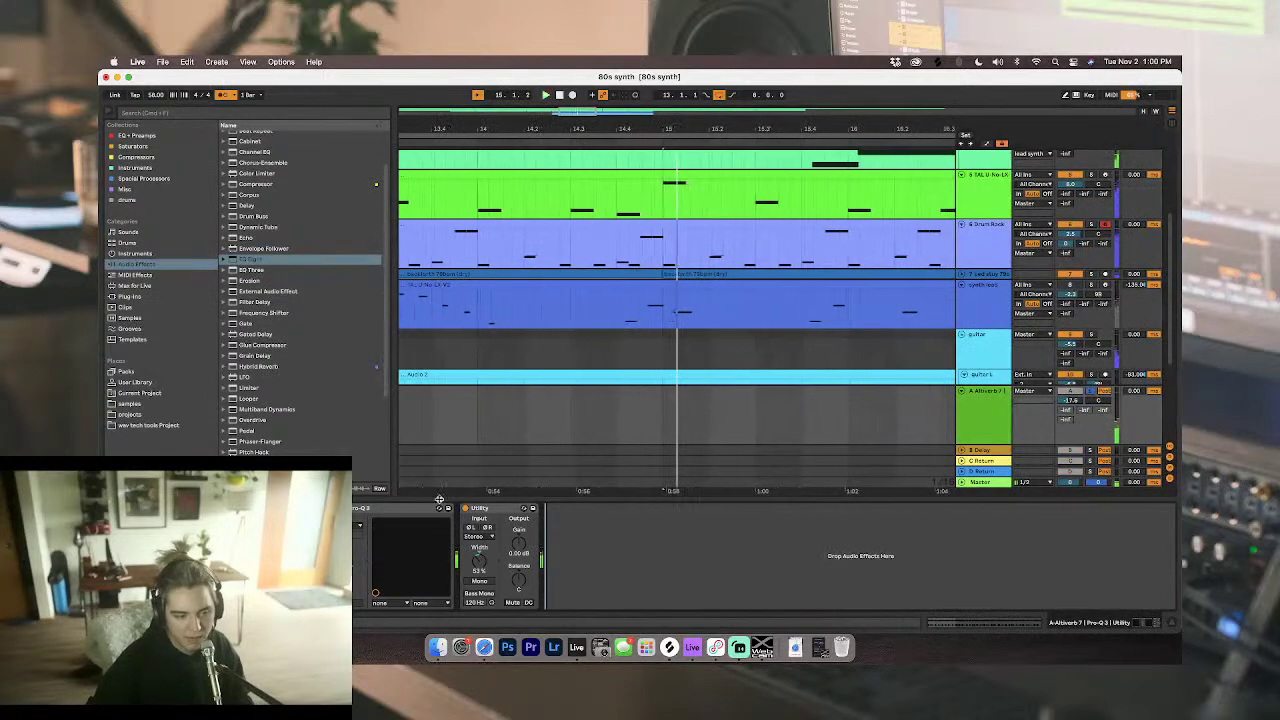
click(250, 186)
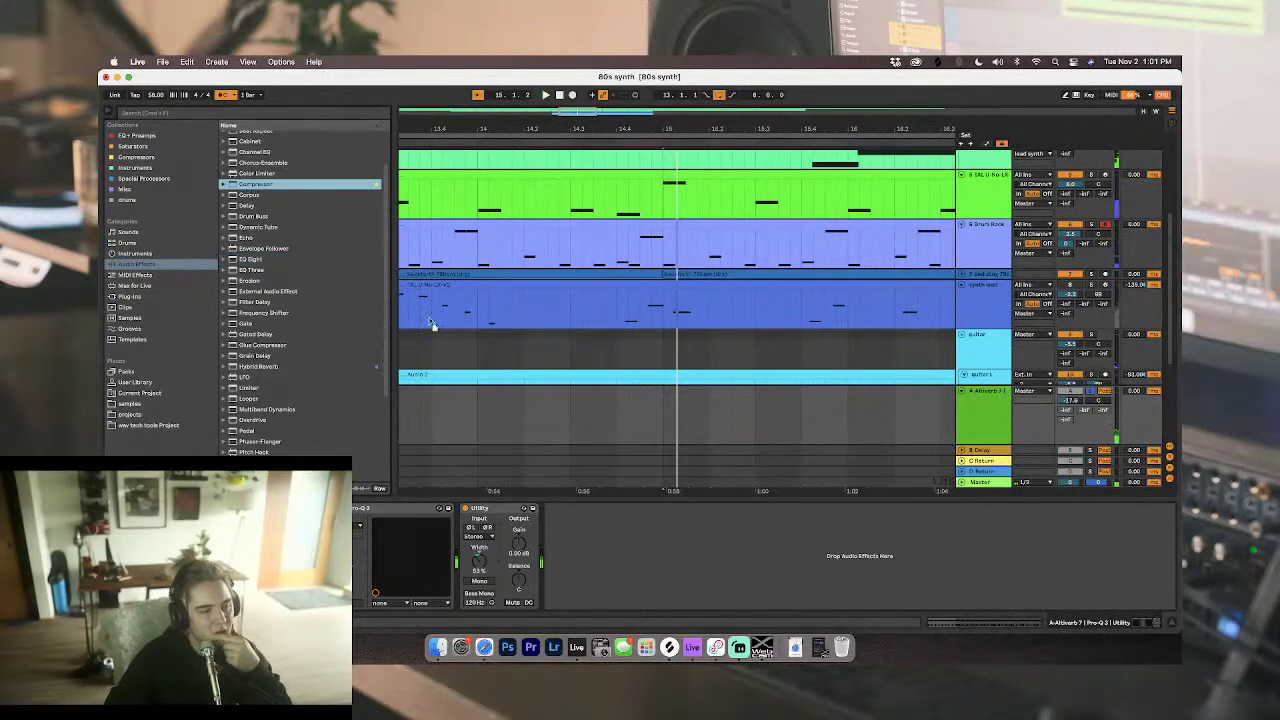
drag(594, 527, 593, 526)
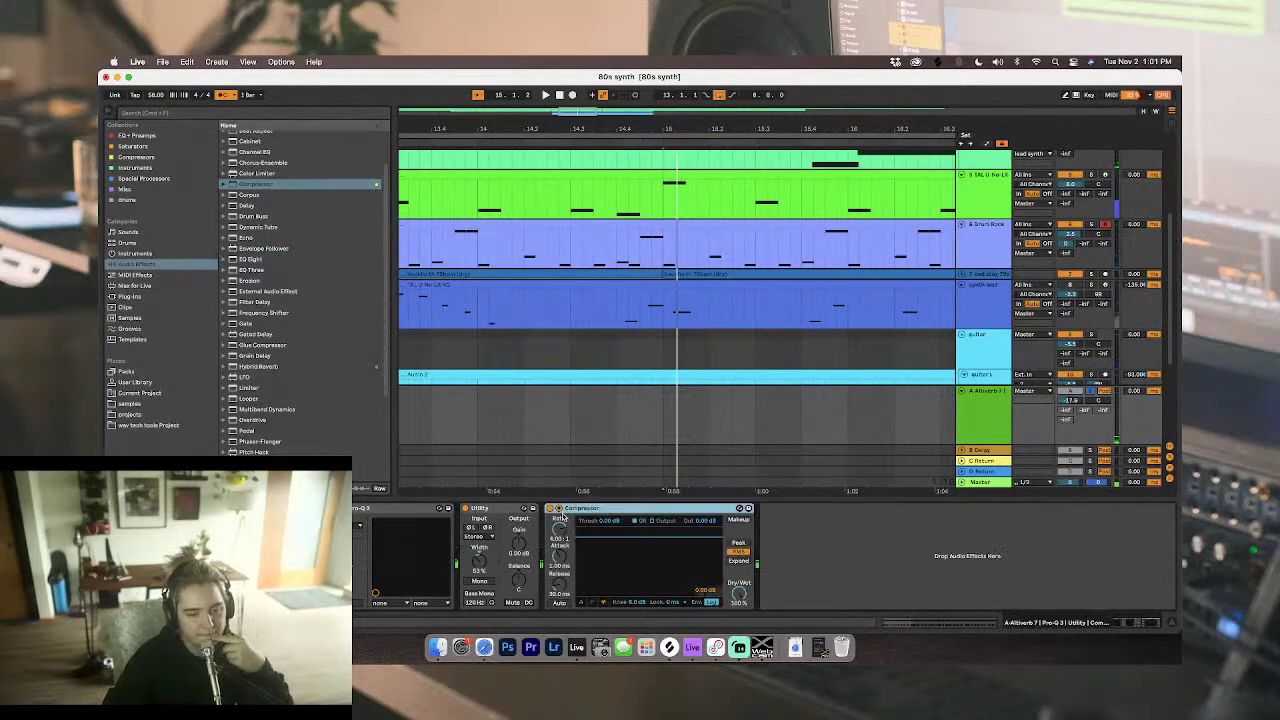
click(560, 516)
click(565, 536)
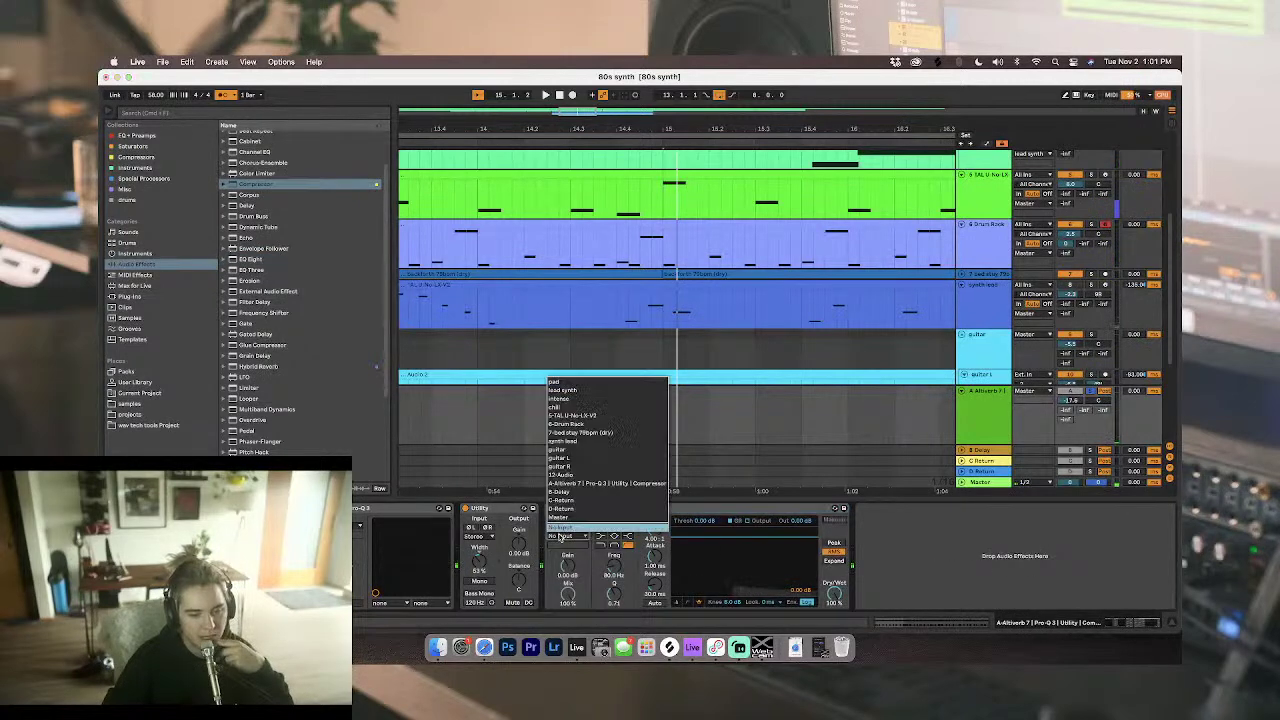
click(567, 424)
Step: Try a much lower compressor threshold on the Altiverb return during playback and remove the Compressor
key(space)
drag(686, 537, 686, 585)
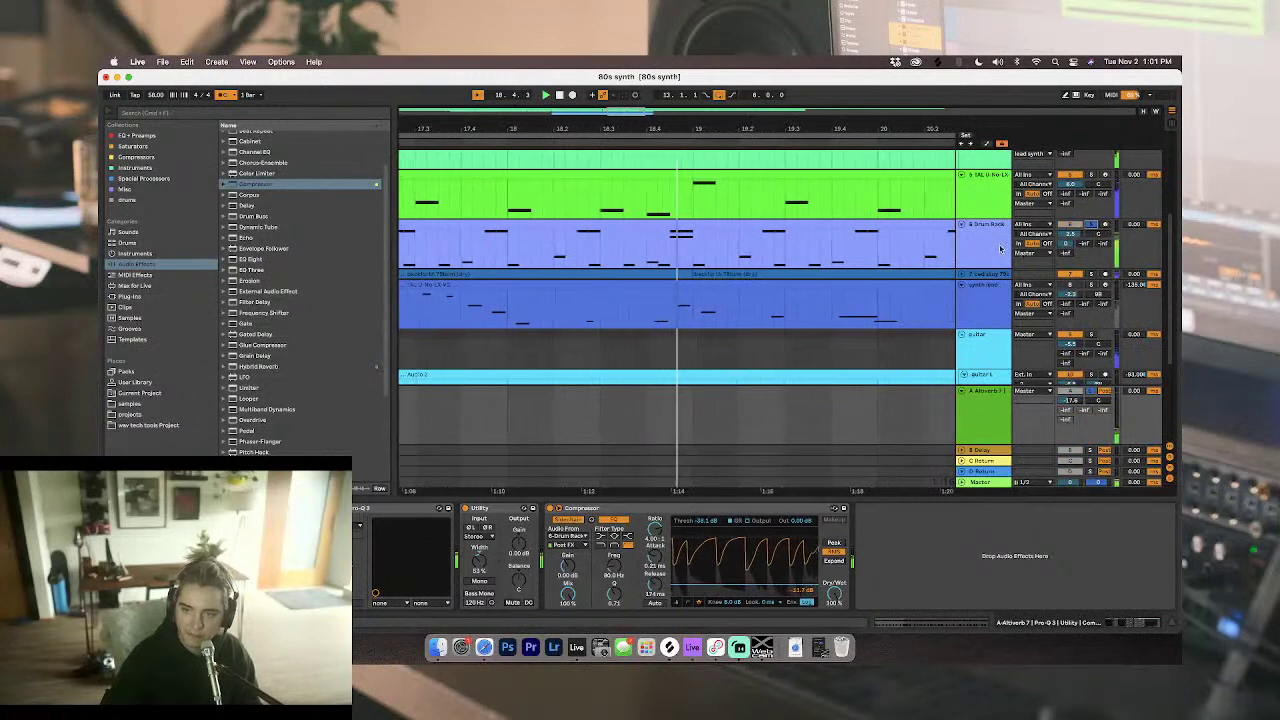
scroll(803, 303, down, 5)
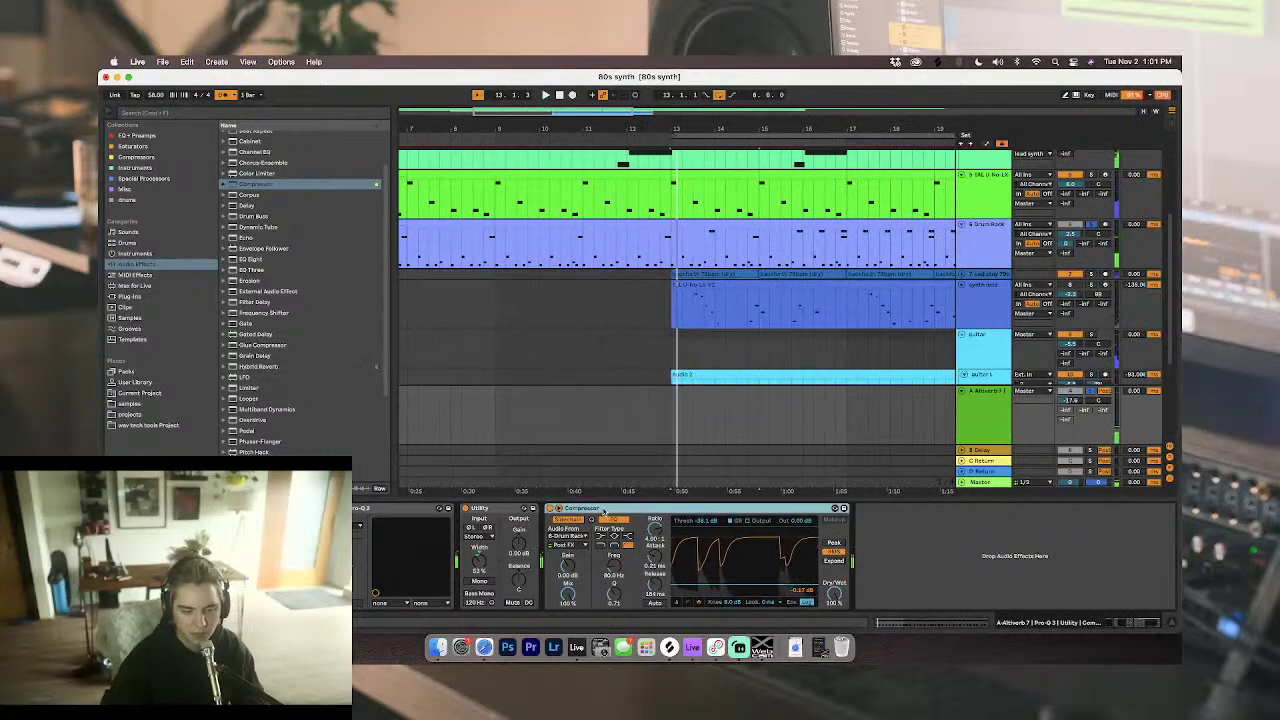
key(Delete)
Step: Open the Altiverb window with the Saint Ouen reverb, move it clear of the mixer and adjust its pre-delay
click(190, 508)
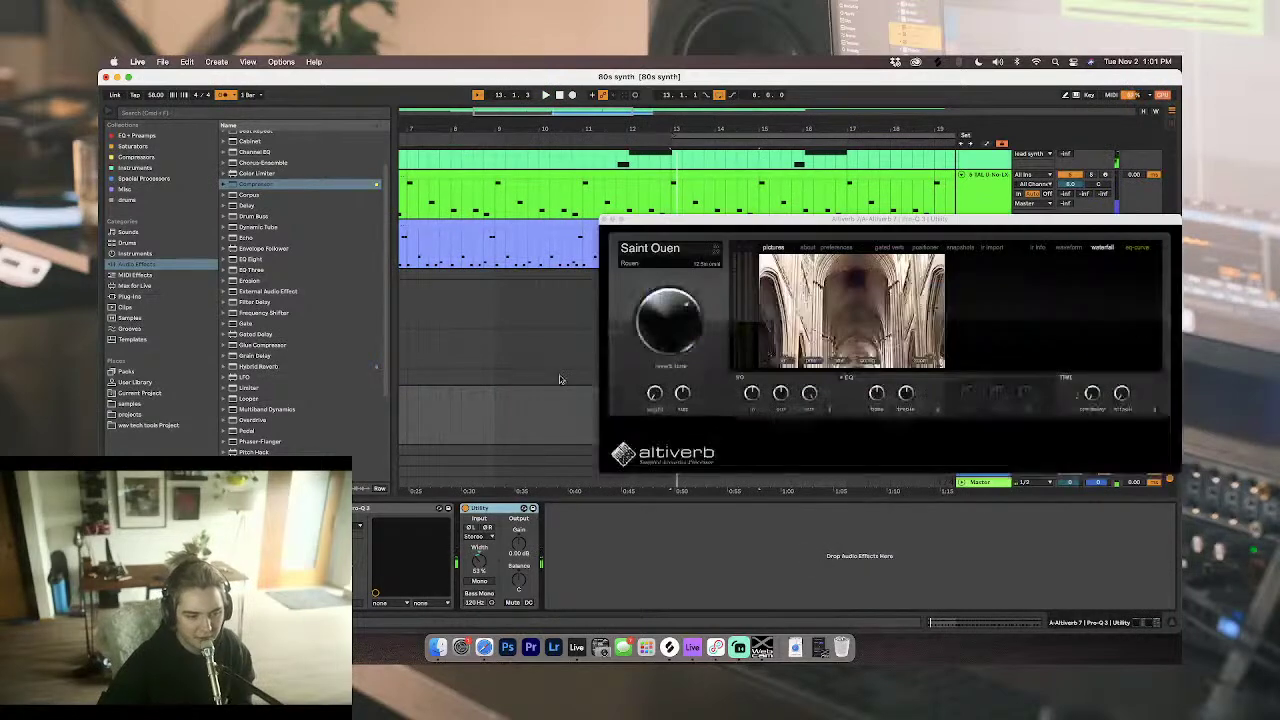
drag(1088, 370, 1084, 347)
drag(1050, 218, 772, 213)
click(1091, 390)
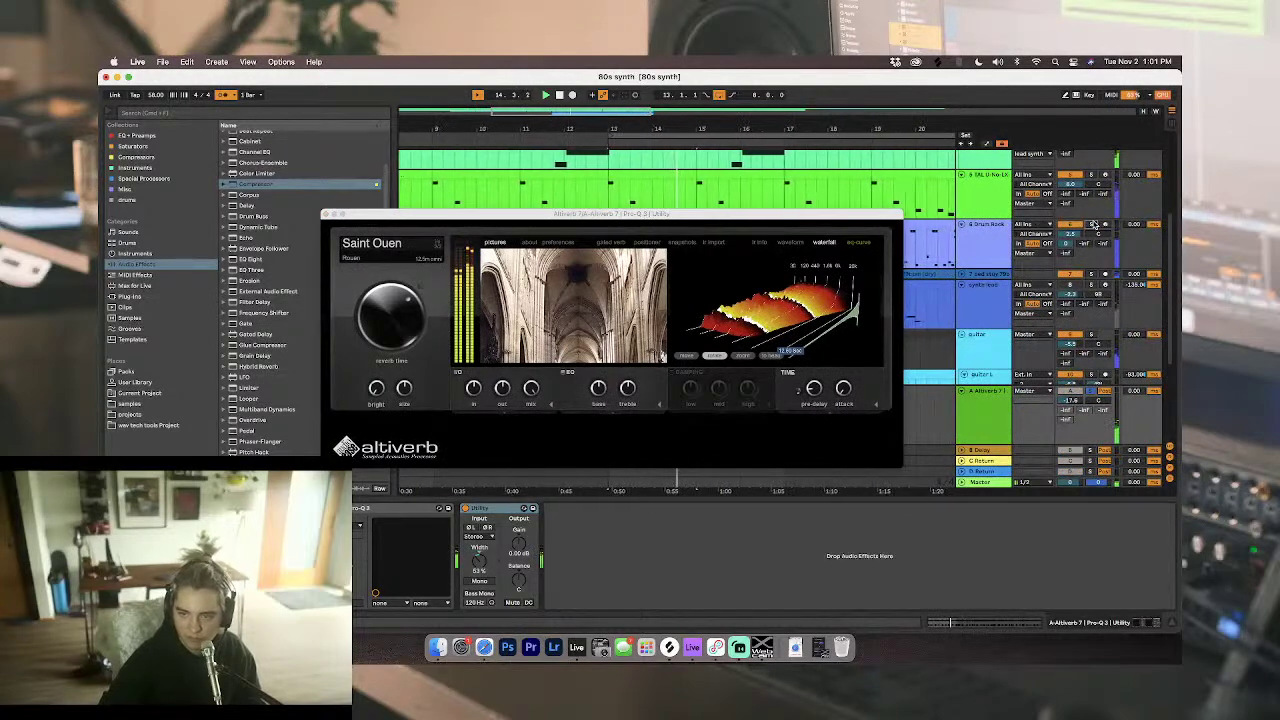
drag(815, 388, 817, 349)
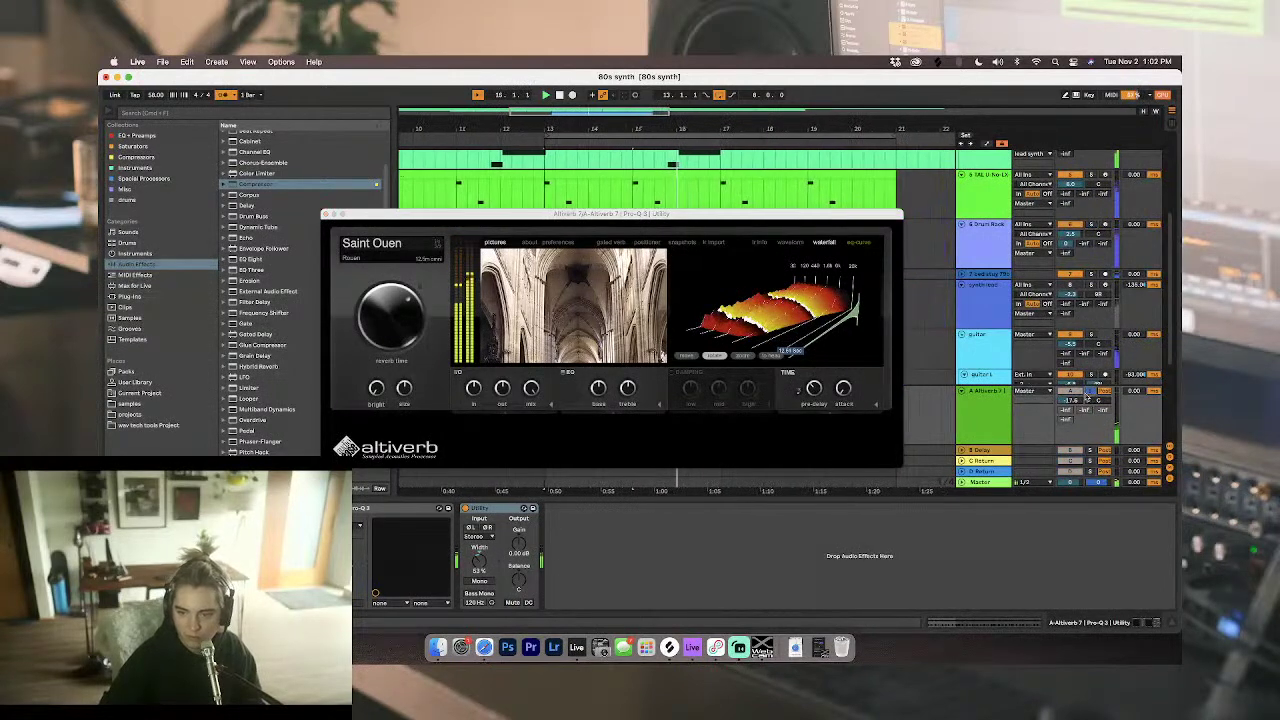
Step: Turn off solo on the Altiverb return, lower the Saint Ouen reverb's pre-delay slightly and close the Altiverb window
click(983, 416)
click(1091, 393)
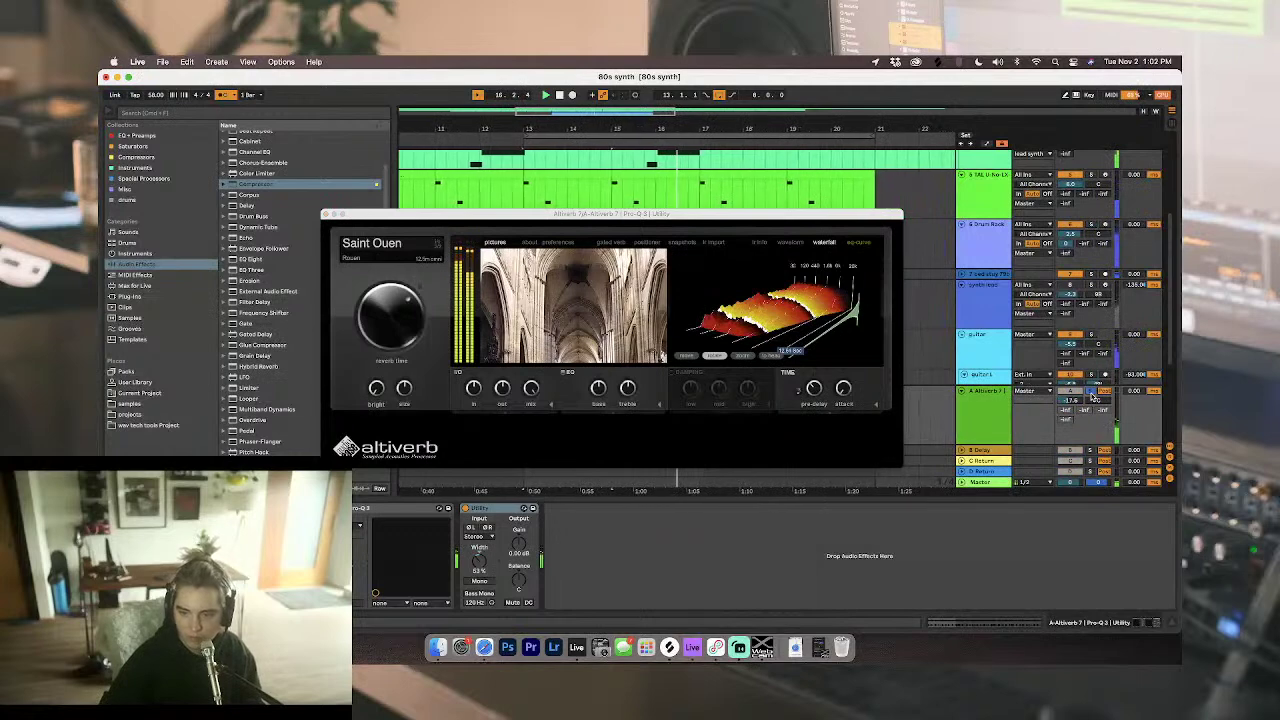
click(981, 413)
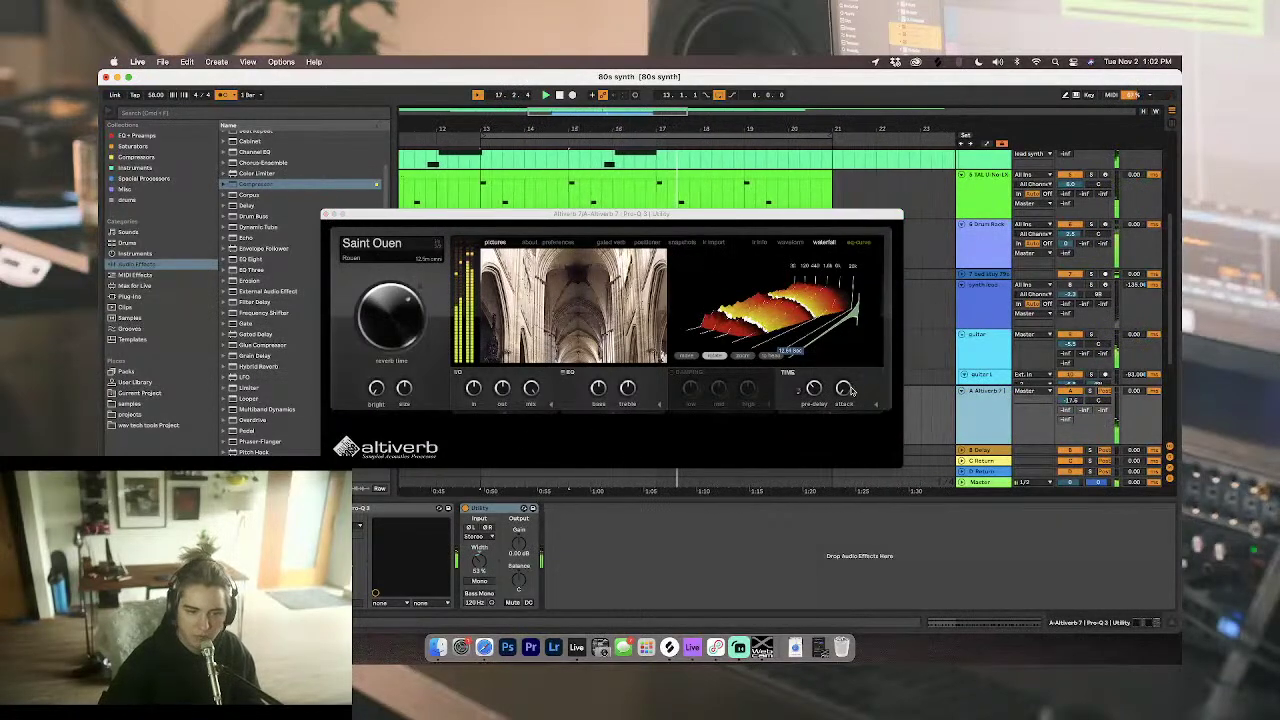
drag(813, 389, 811, 406)
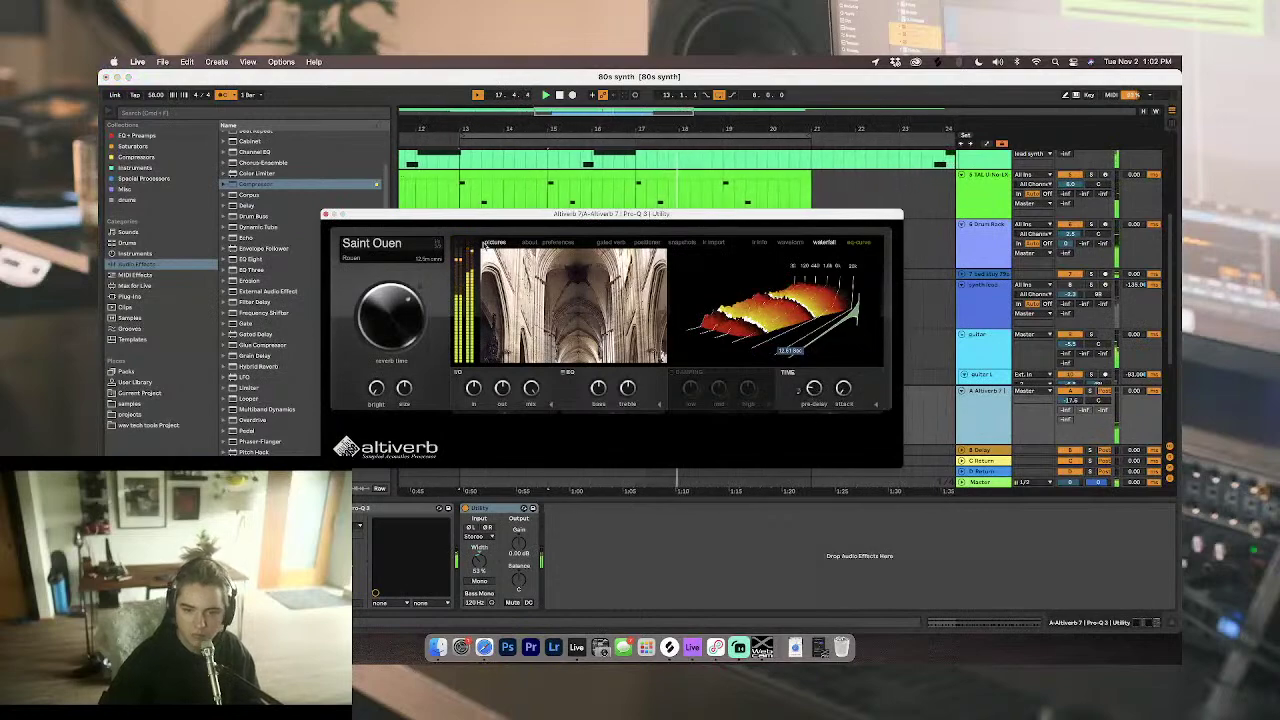
click(324, 214)
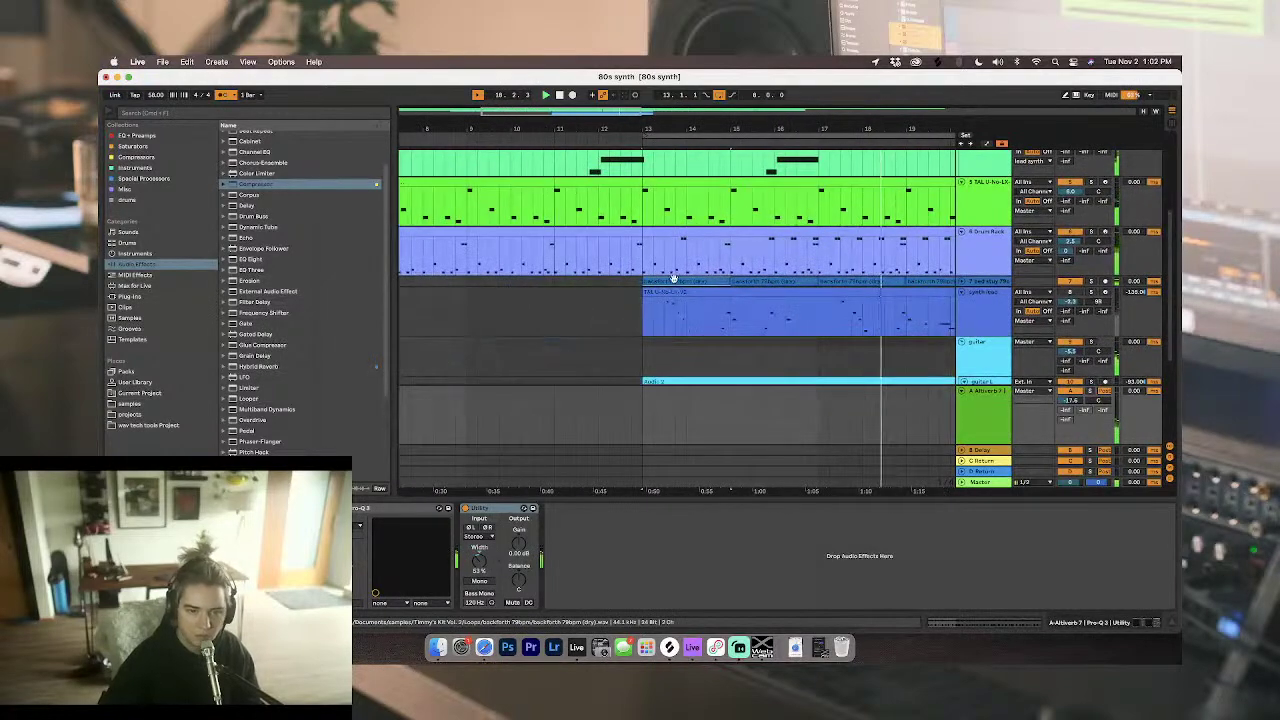
Step: Unfold the backforth loop track, restart playback from bar 13 and duplicate the loop's first half bar
click(962, 282)
key(space)
key(space)
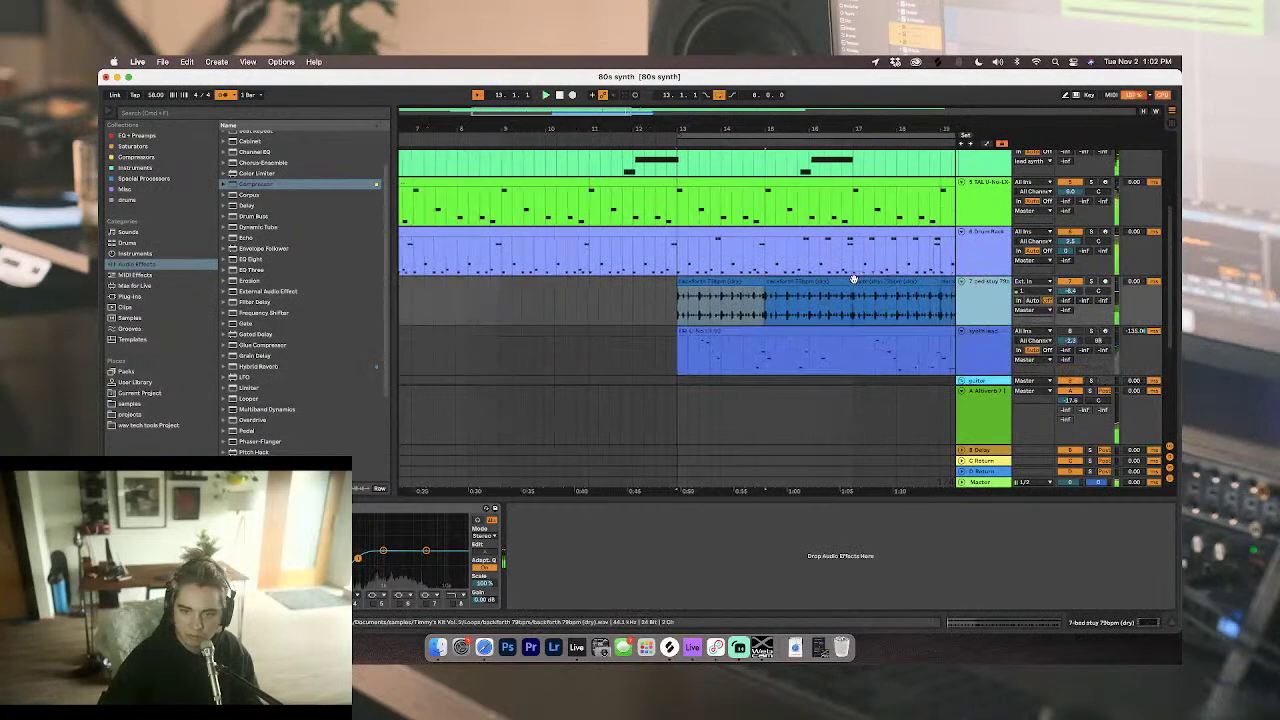
drag(674, 307, 686, 306)
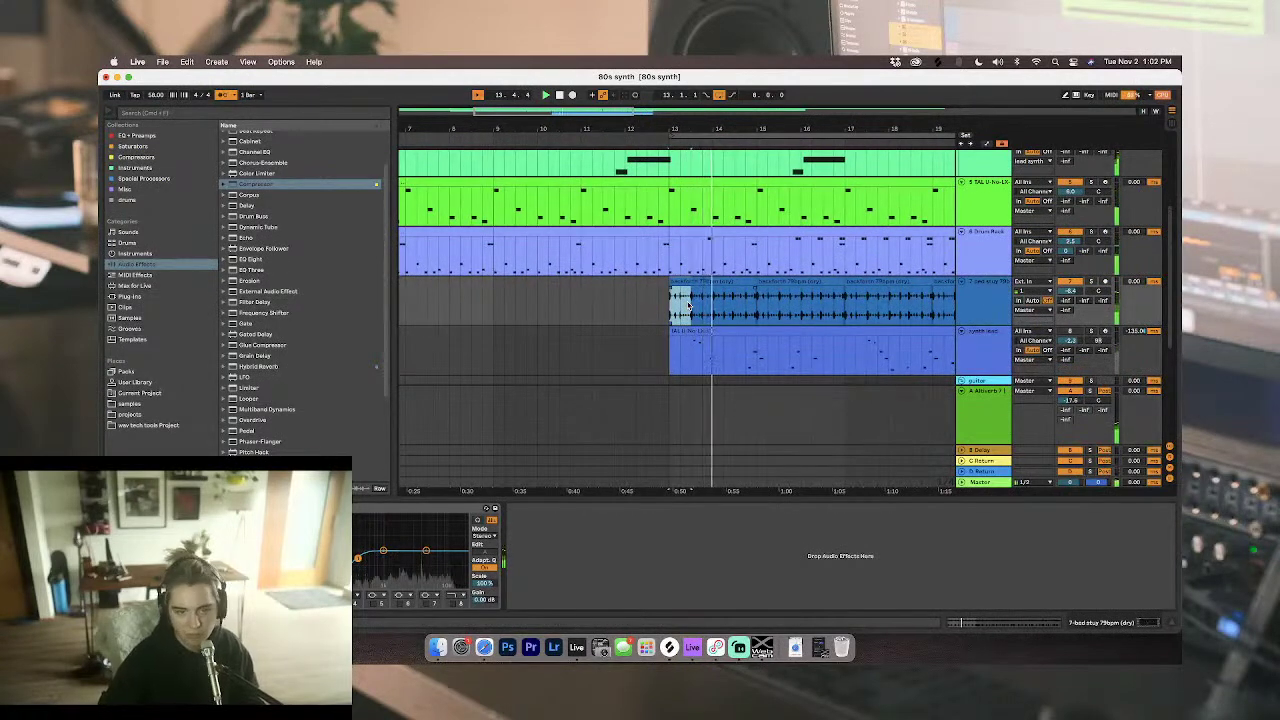
key(super+d)
Step: Duplicate the one-bar pattern at bar 13 seven times to fill the loop track up to bar 21
drag(713, 299, 671, 299)
key(super+d)
key(super+d)
key(super+d)
key(super+d)
key(super+d)
key(super+d)
key(super+d)
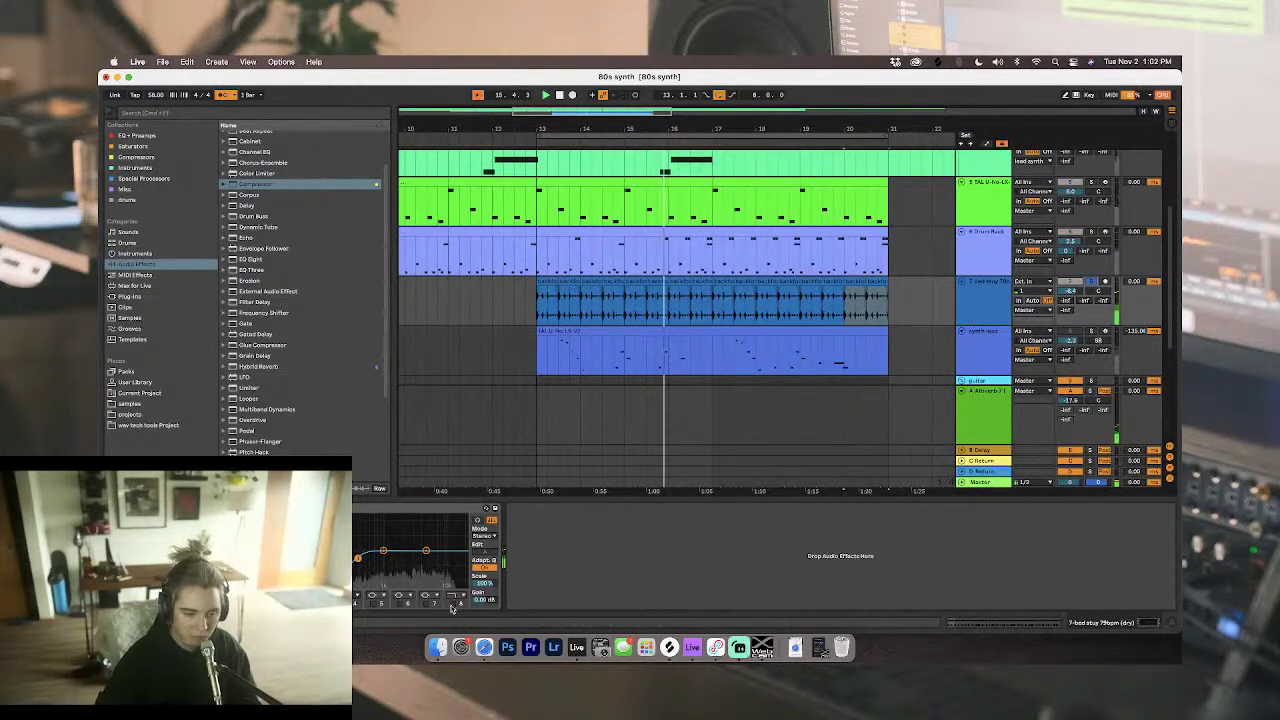
Step: Roll off the soloed loop's highs with the EQ Eight's last band and toggle the Drum Rack's solo on and off
drag(458, 563, 427, 558)
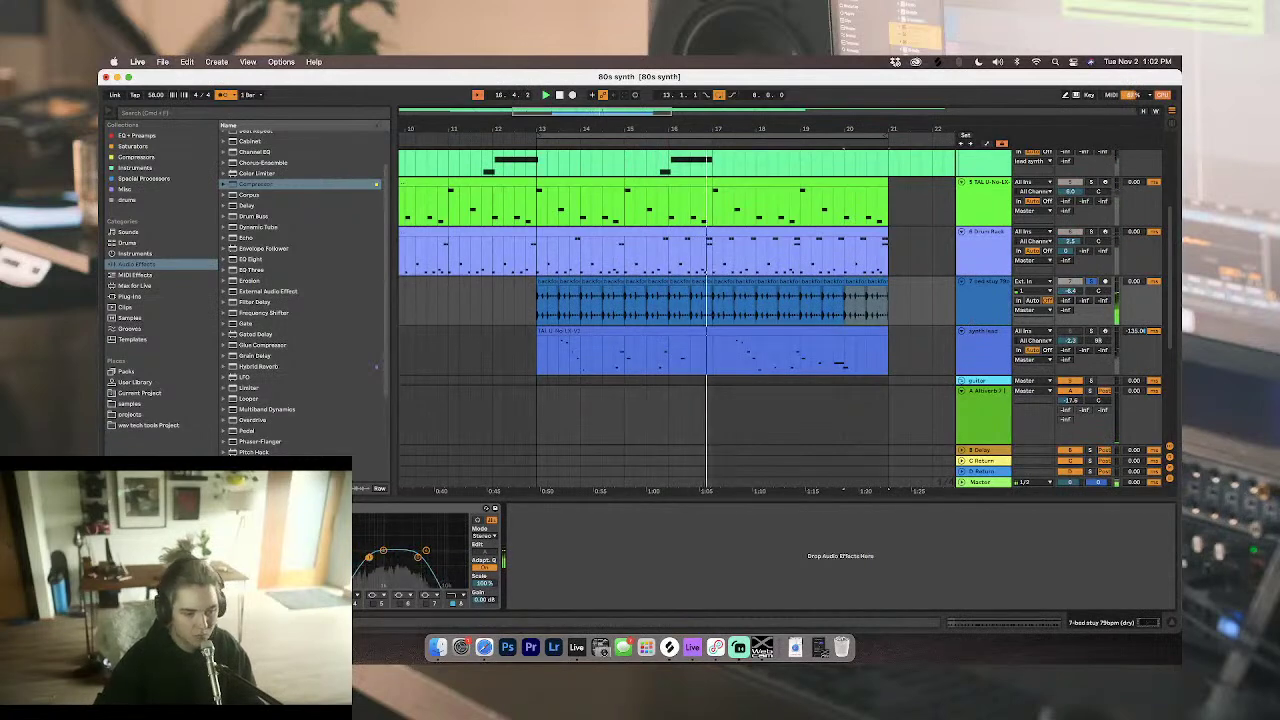
key(shift+Tab)
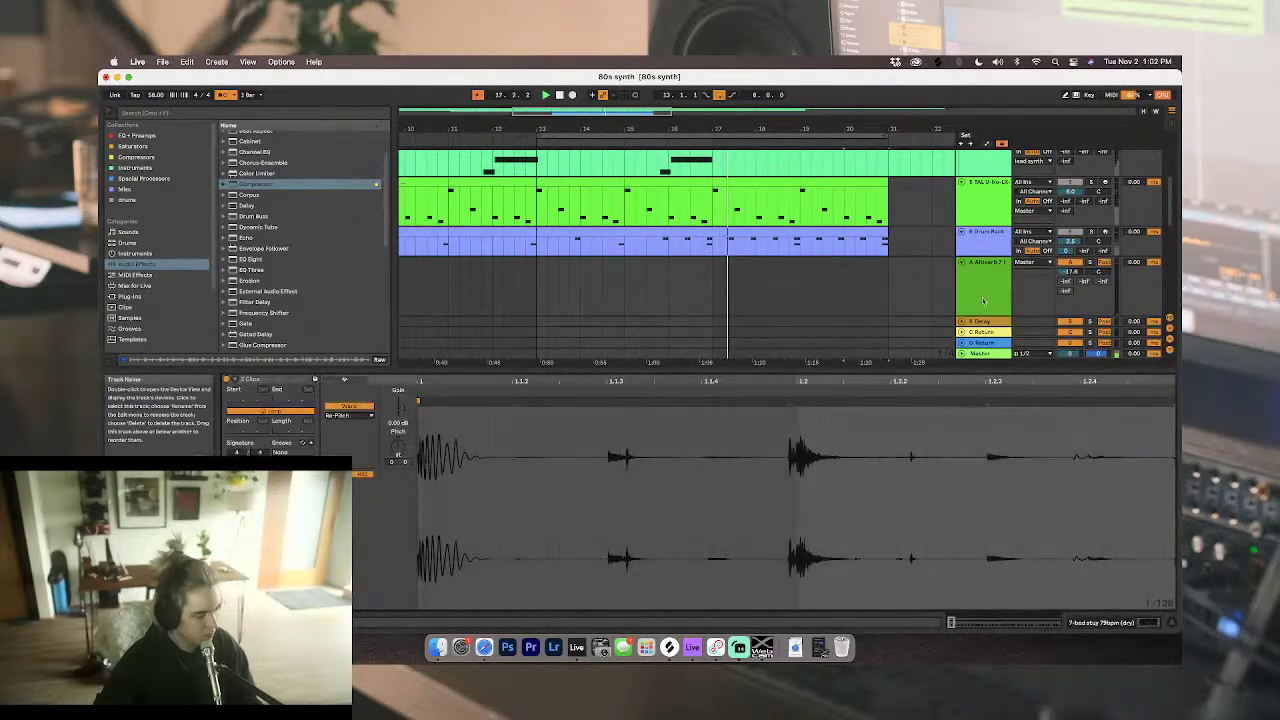
double_click(1092, 232)
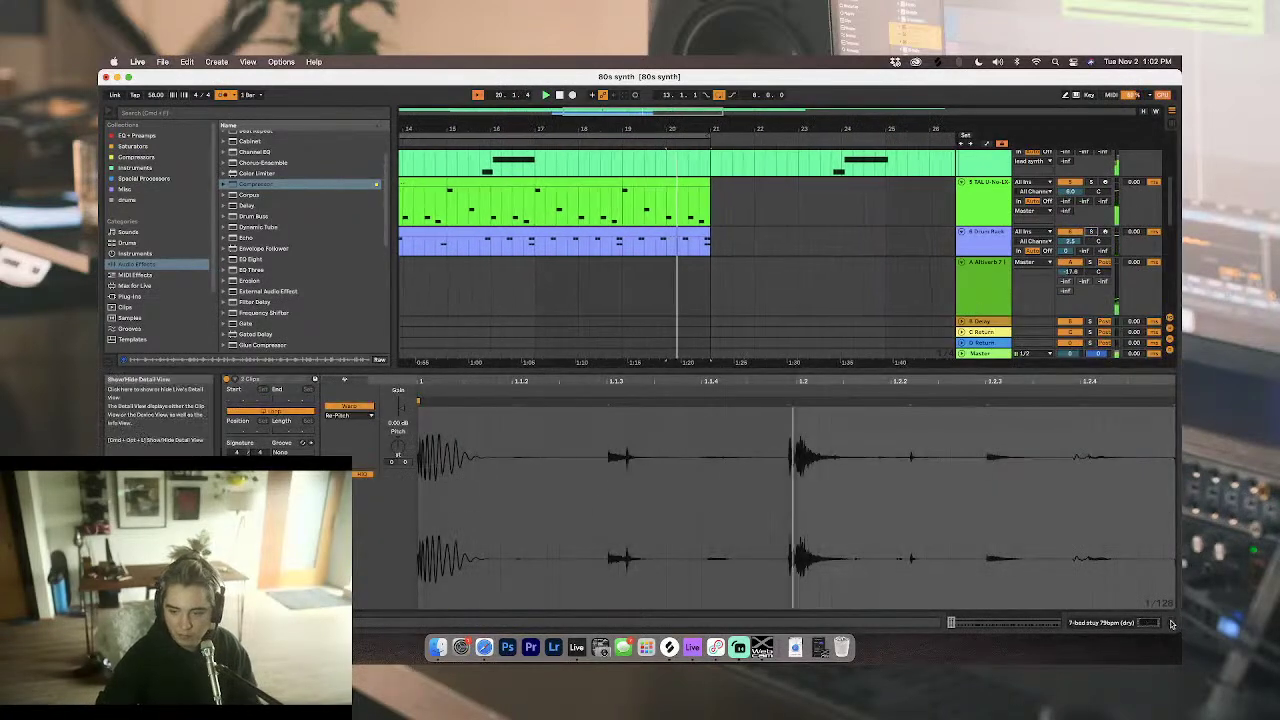
Step: Fit the whole arrangement to the window width and restart playback from bar 1 on the chill track
key(super+alt+l)
key(w)
scroll(566, 286, up, 2)
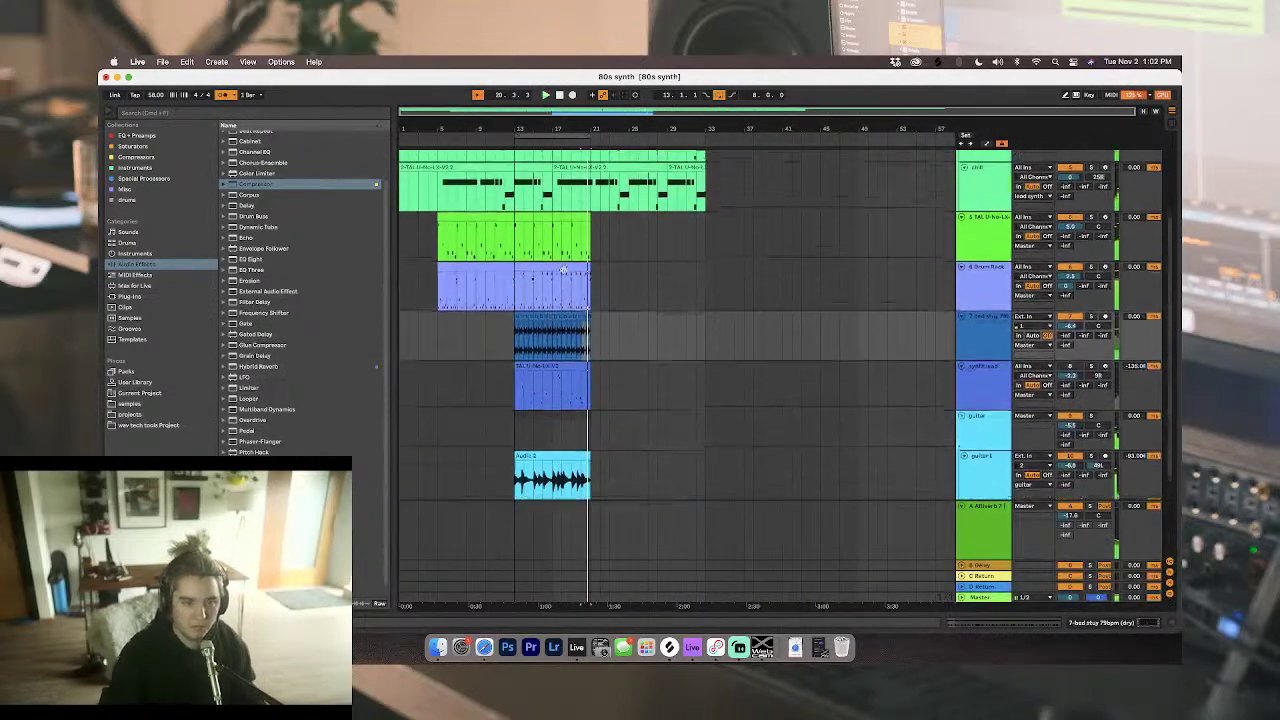
click(401, 183)
key(super+alt+l)
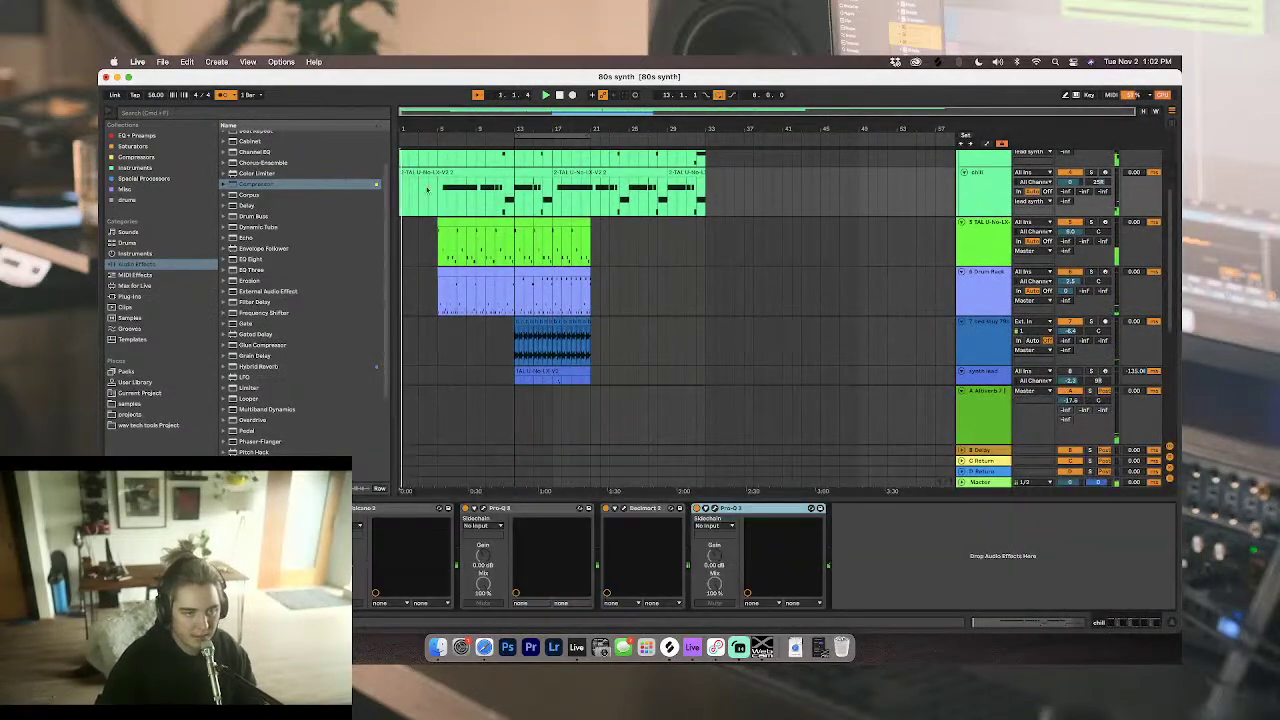
Step: Hide the browser, collapse the clip view and zoom the arrangement in to bars 1 to 18
key(shift+Tab)
click(106, 109)
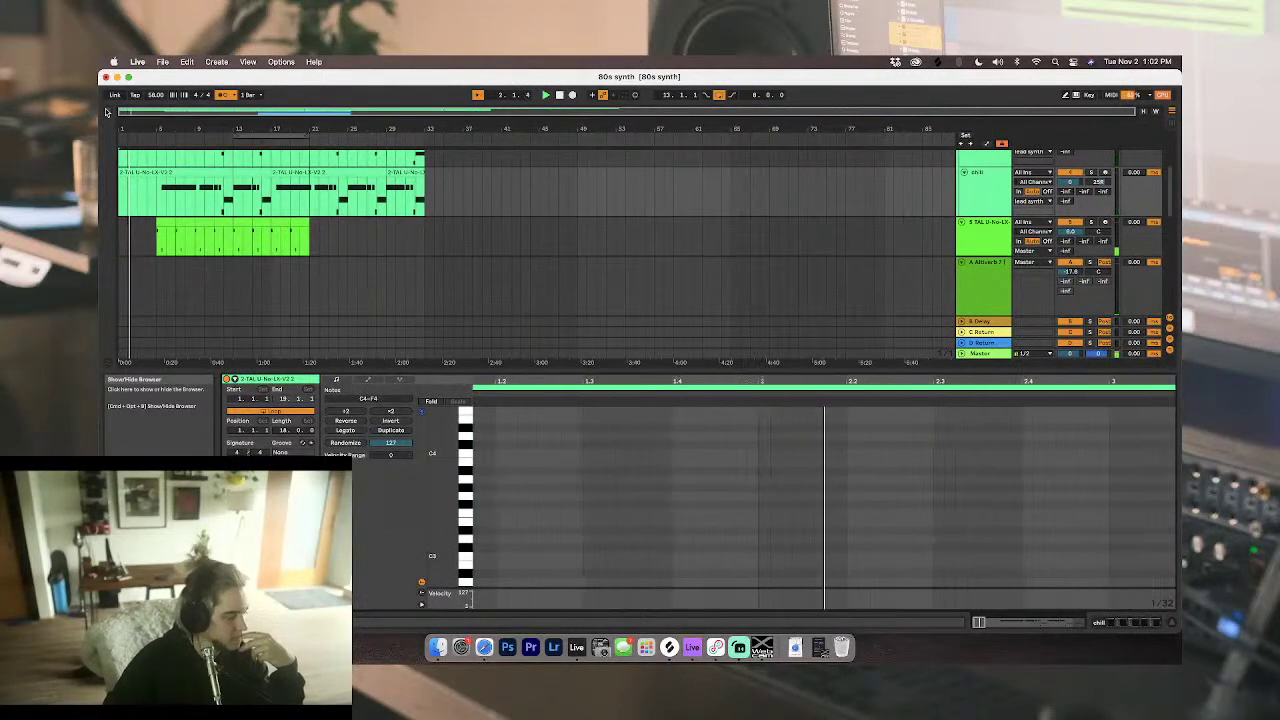
scroll(186, 209, up, 2)
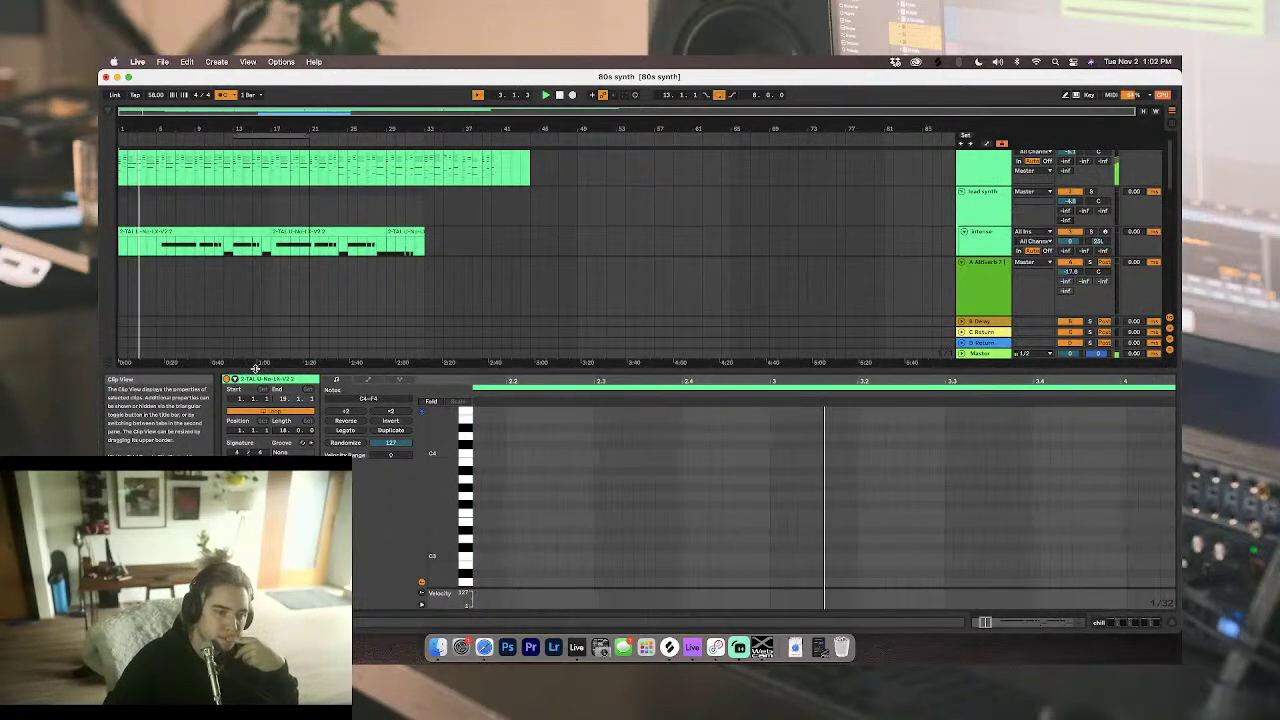
drag(268, 372, 268, 612)
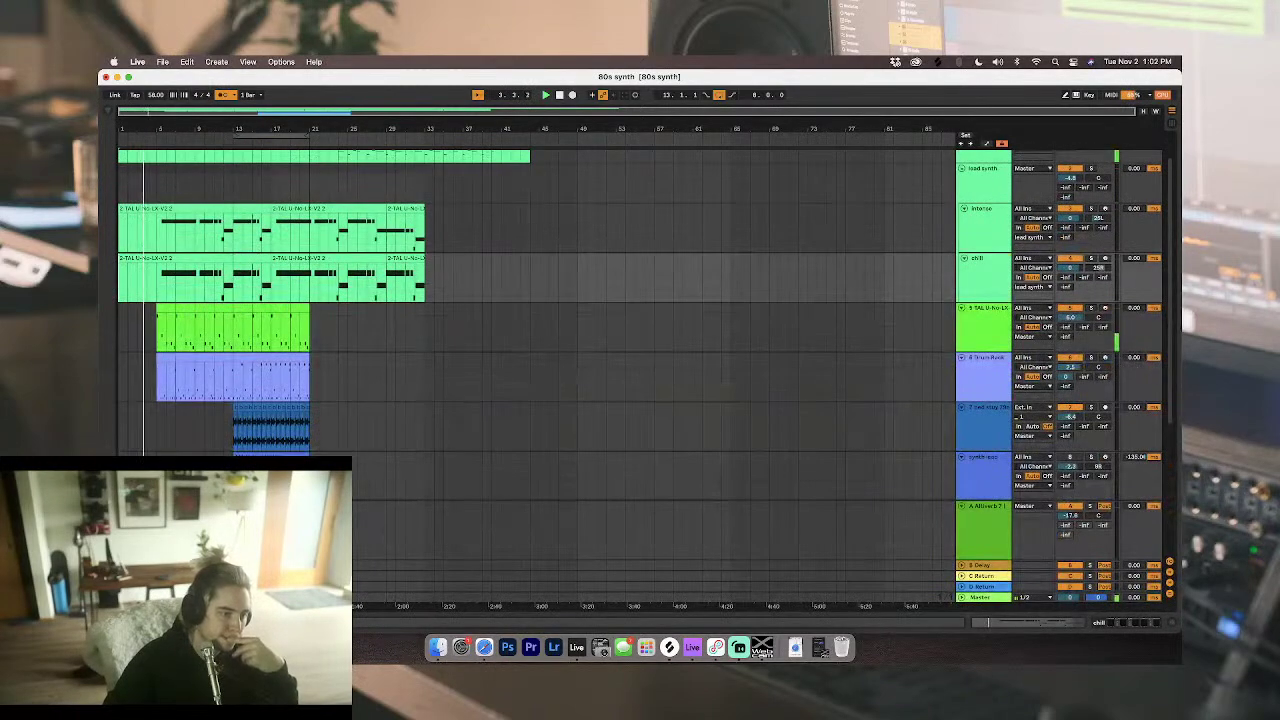
key(plus)
key(plus)
key(plus)
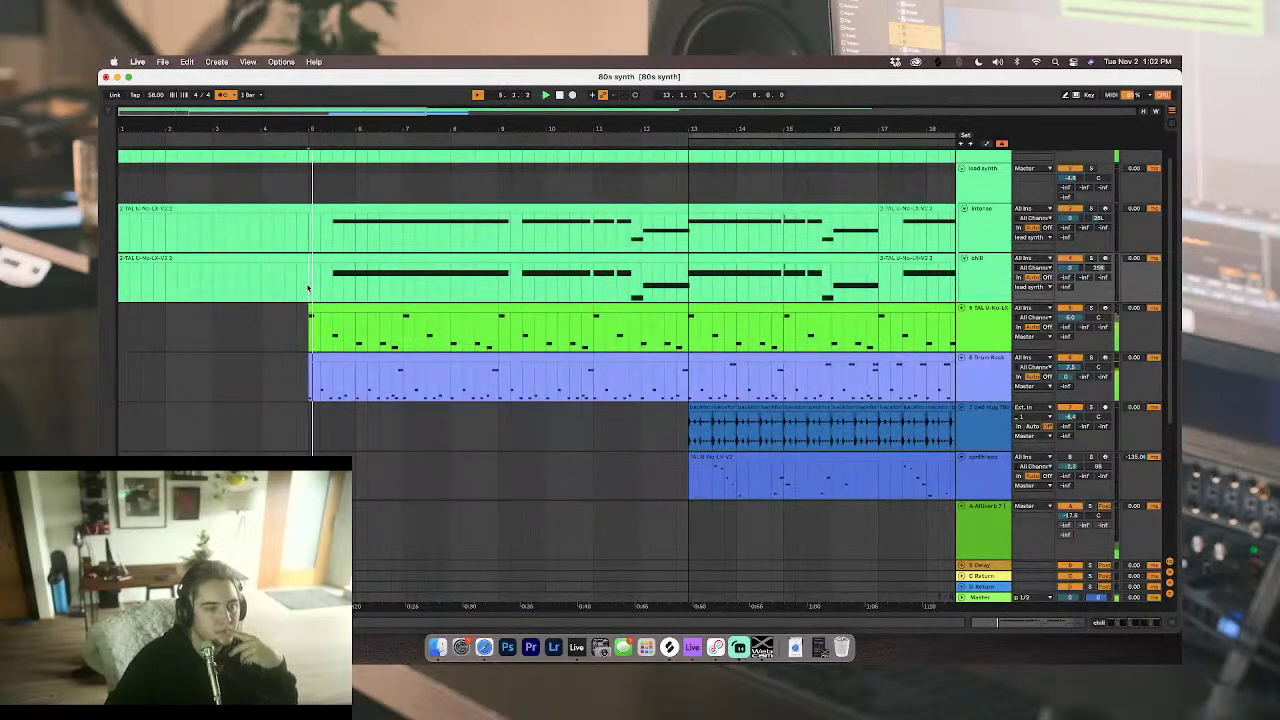
Step: Try deactivating the Drum Rack clips at bars 5 and 7 during playback and reactivate both
click(317, 359)
key(0)
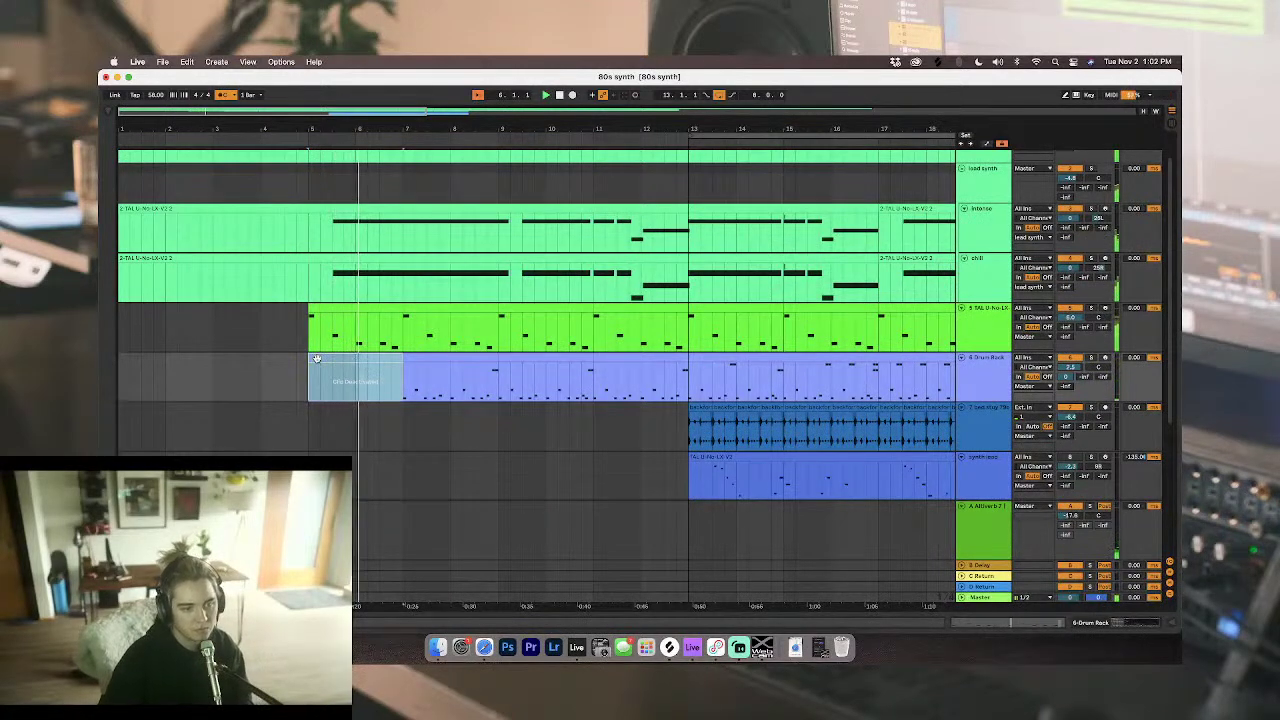
click(456, 358)
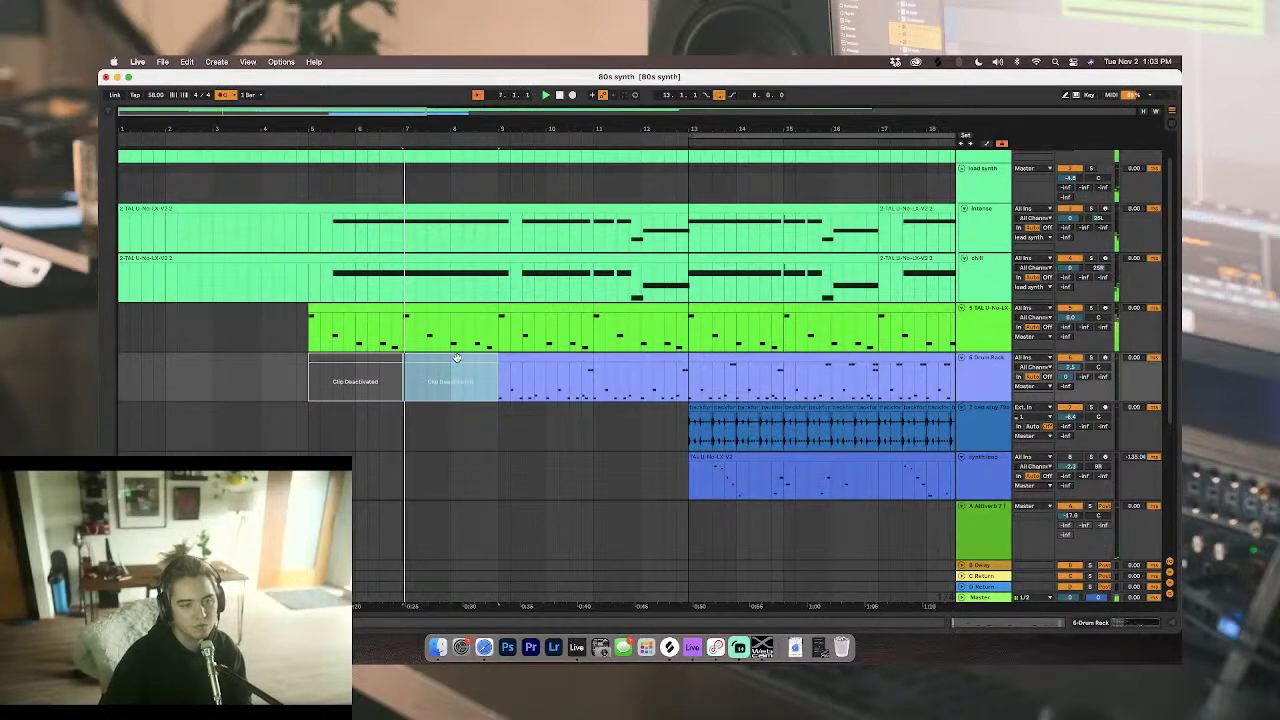
scroll(457, 360, up, 2)
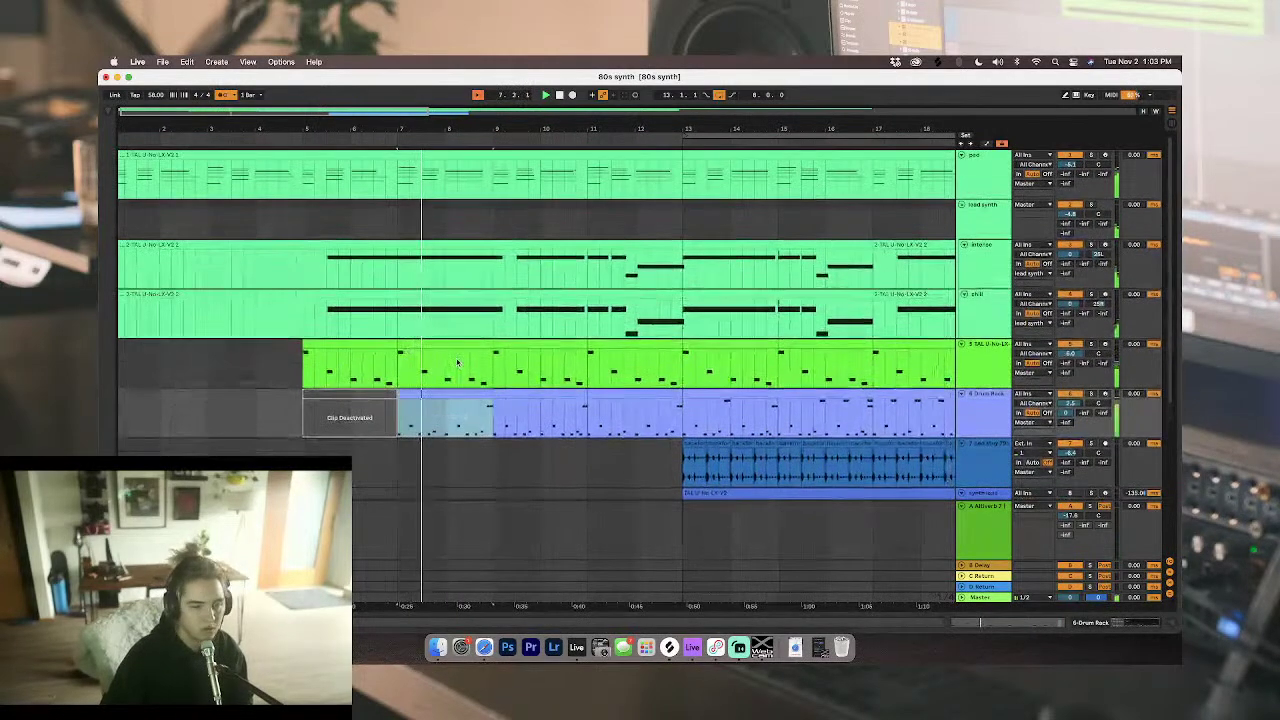
key(0)
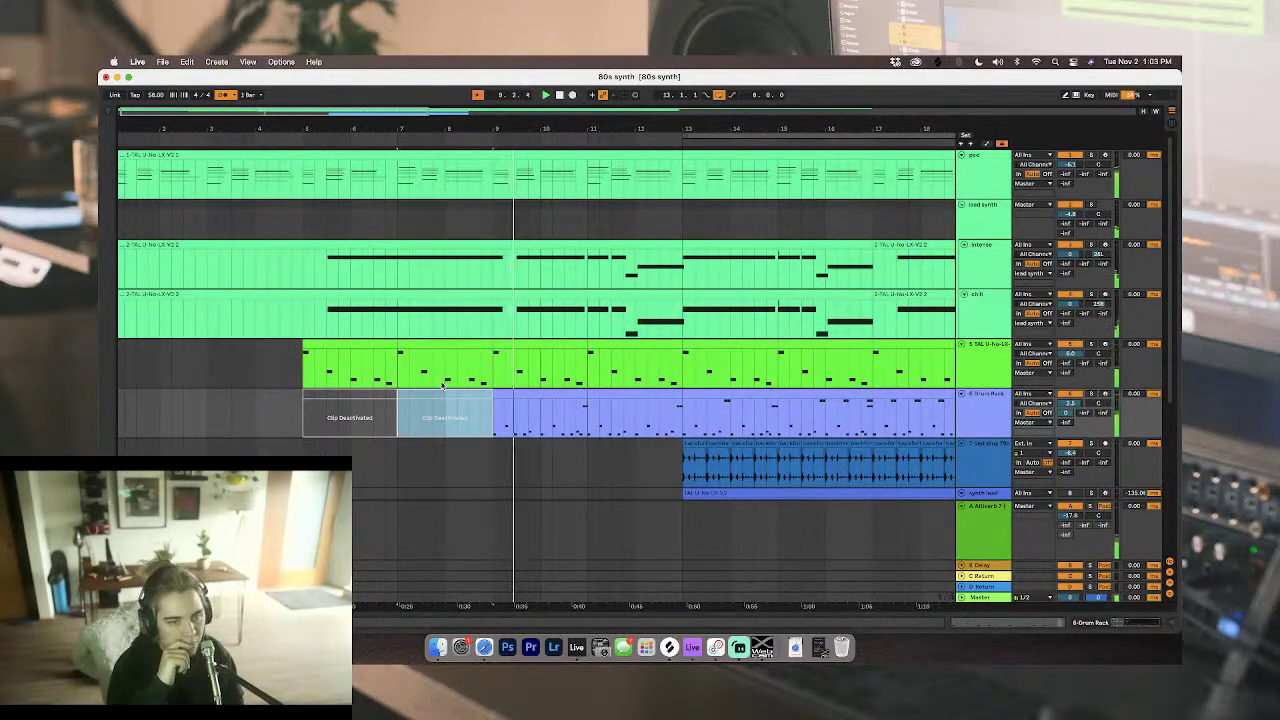
key(0)
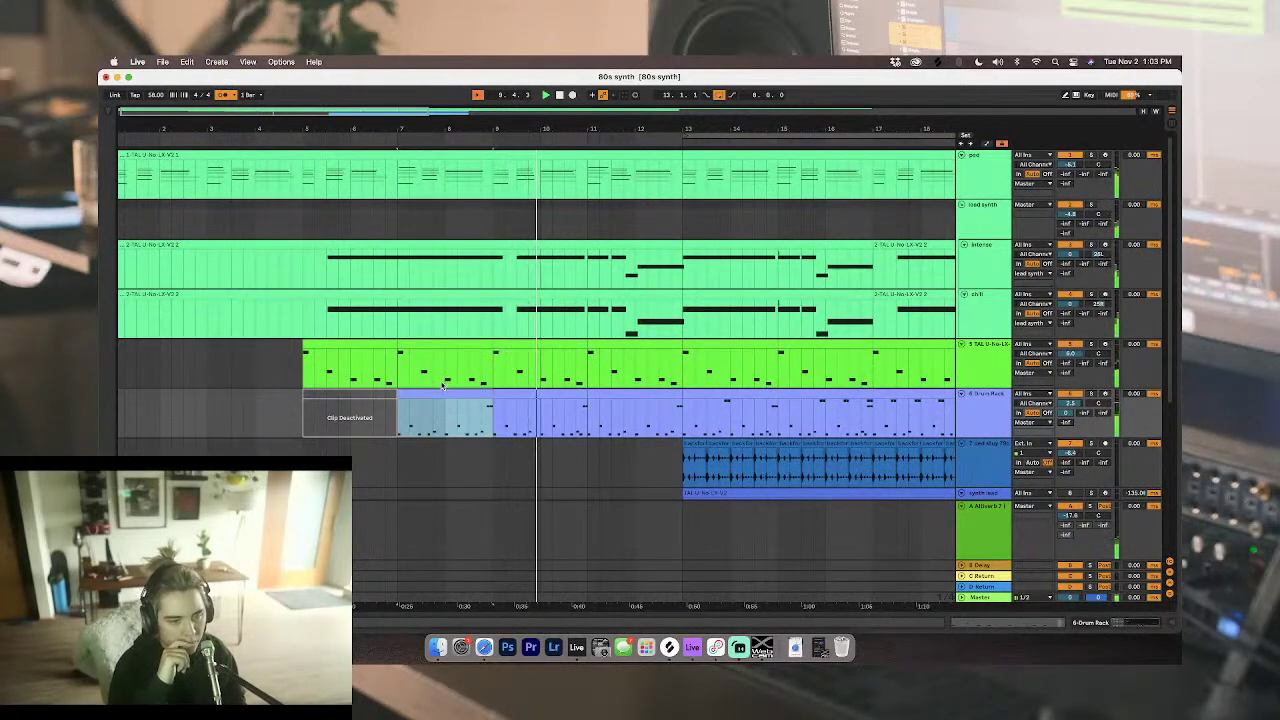
key(space)
click(355, 390)
Step: Play the arrangement from just before bar 5 and turn the metronome off
click(287, 356)
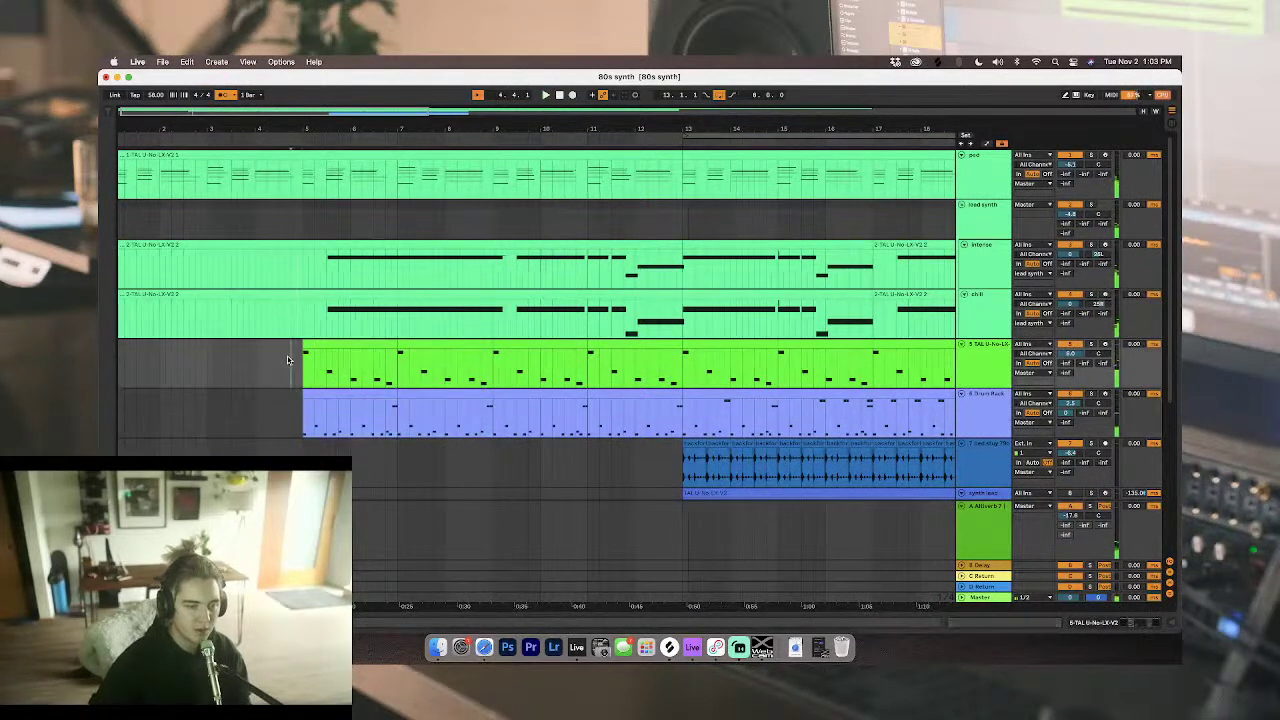
key(space)
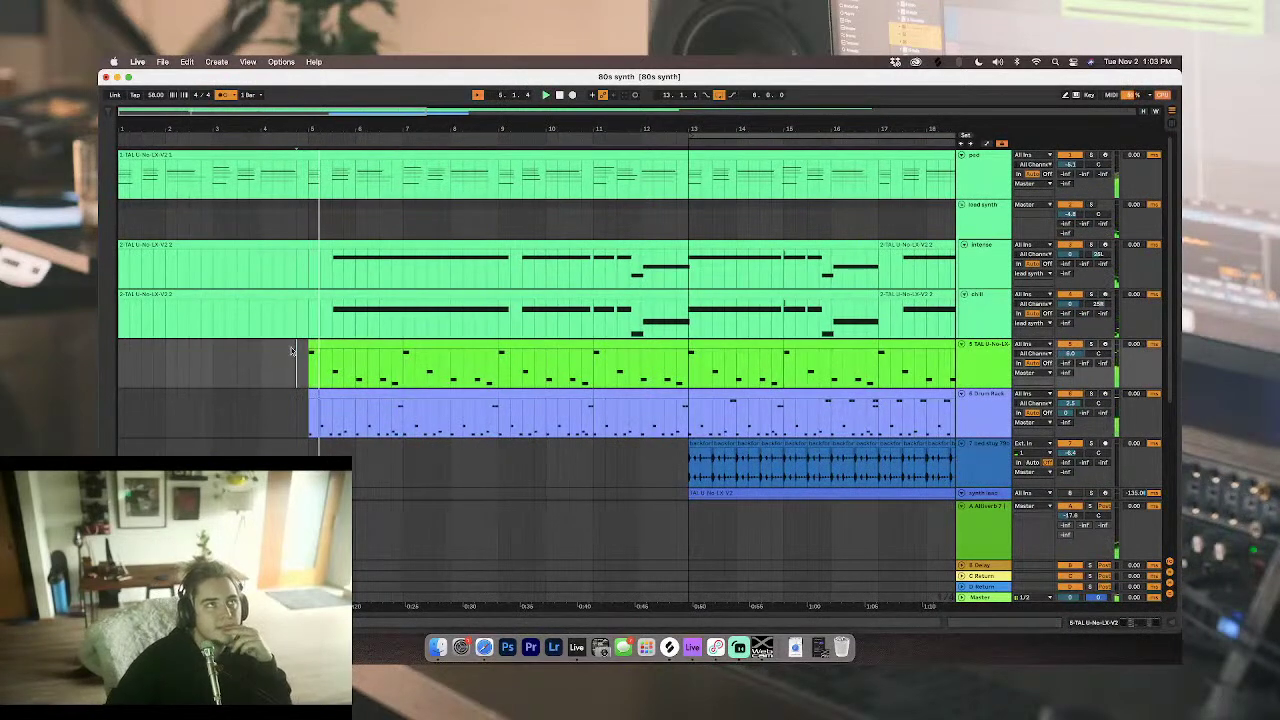
click(283, 339)
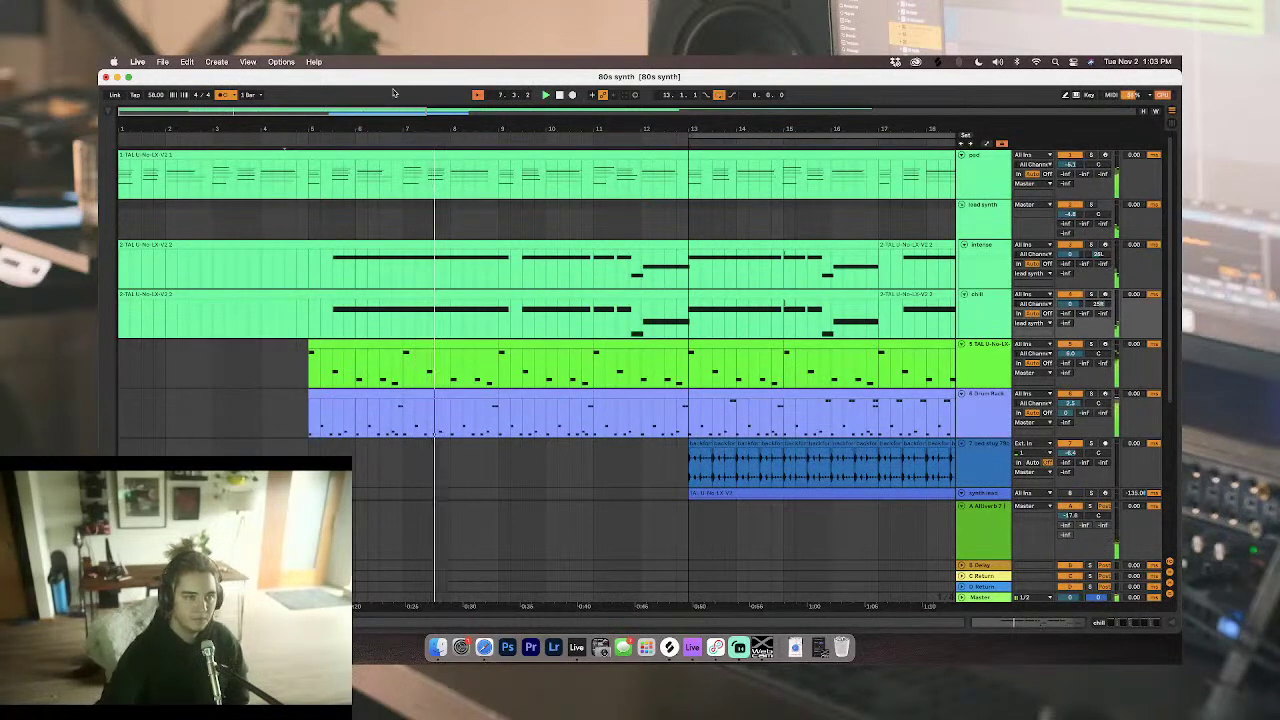
click(222, 95)
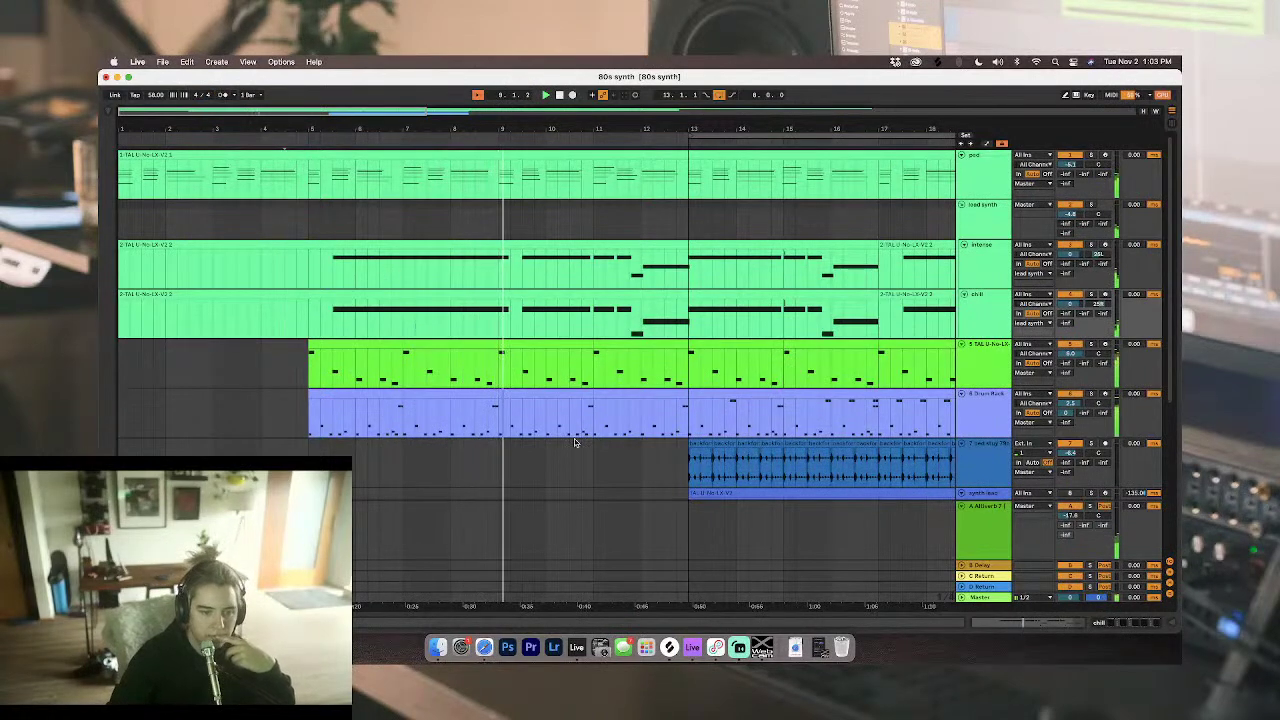
Step: Deactivate the Drum Rack and TAL-U-No-LX bass clips from bar 5 to bar 9
scroll(503, 416, down, 5)
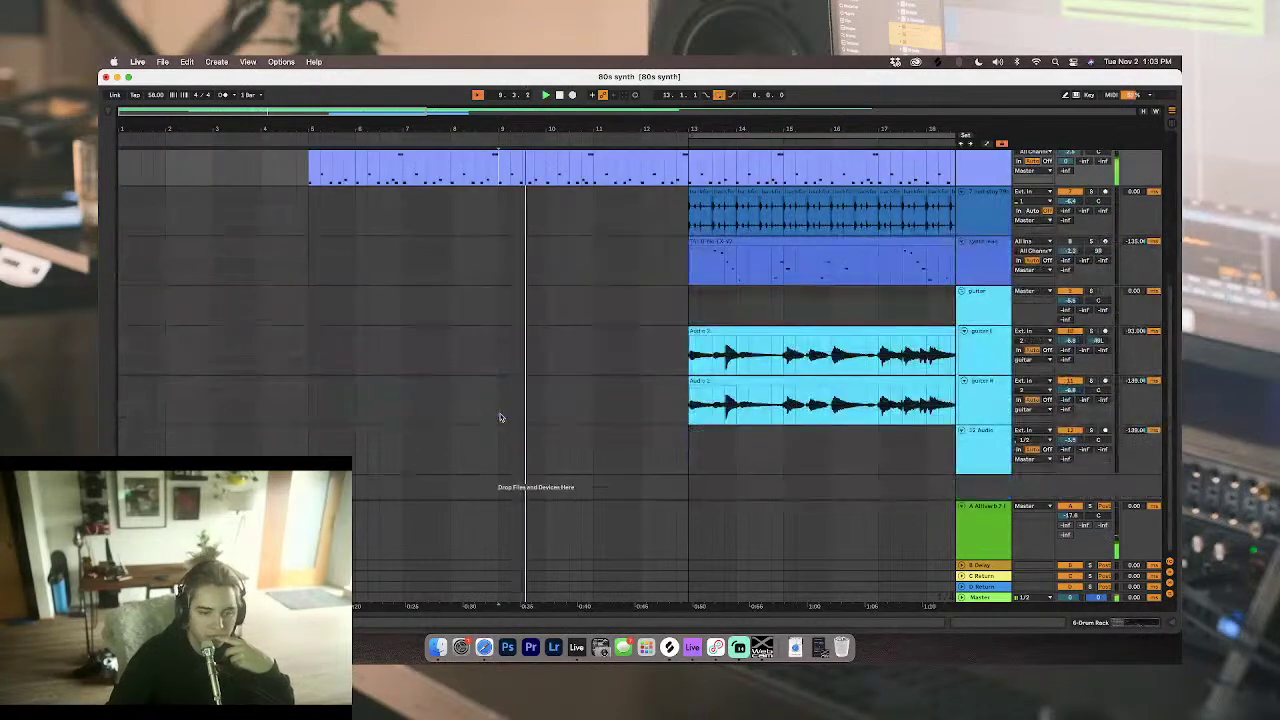
scroll(501, 417, up, 5)
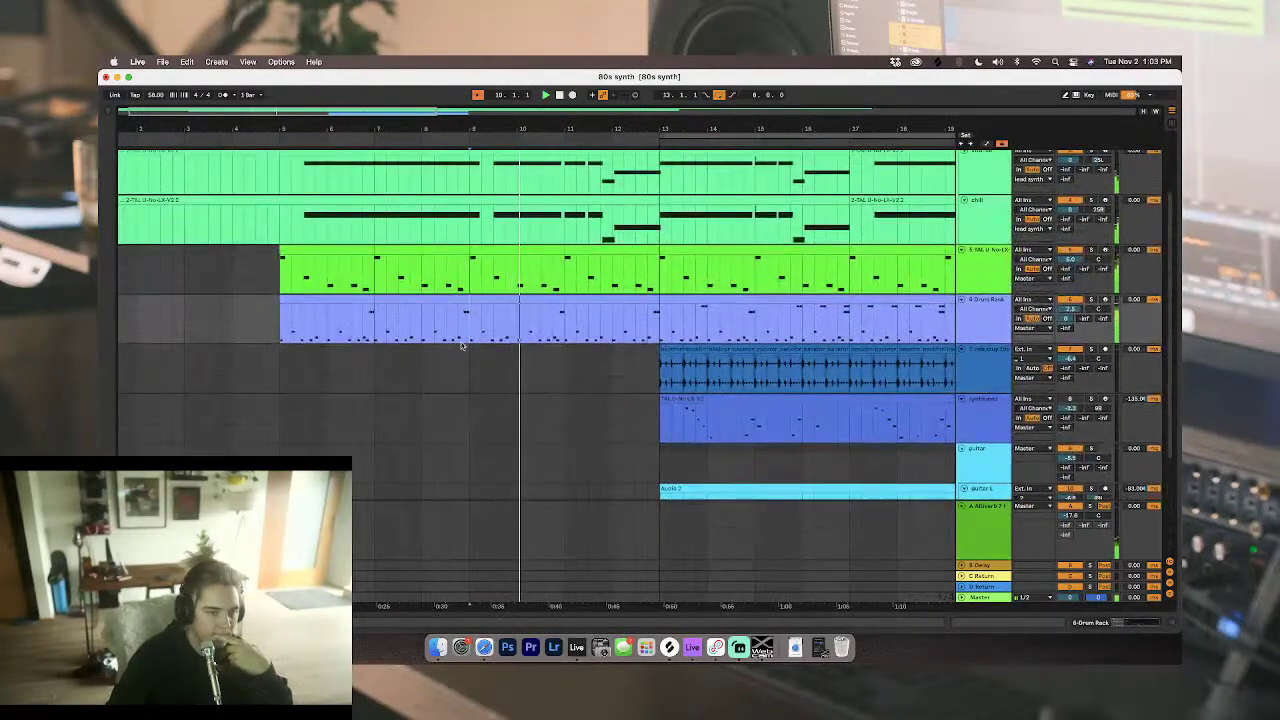
drag(466, 275, 376, 280)
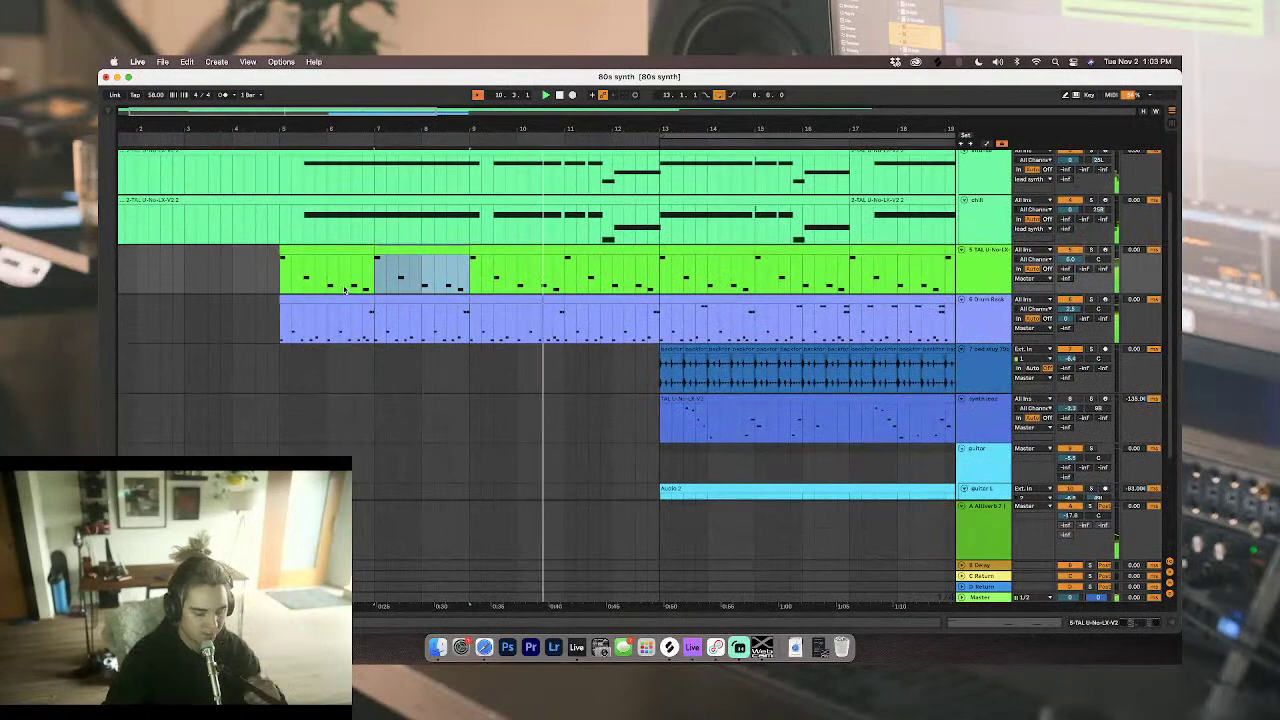
drag(283, 323, 466, 323)
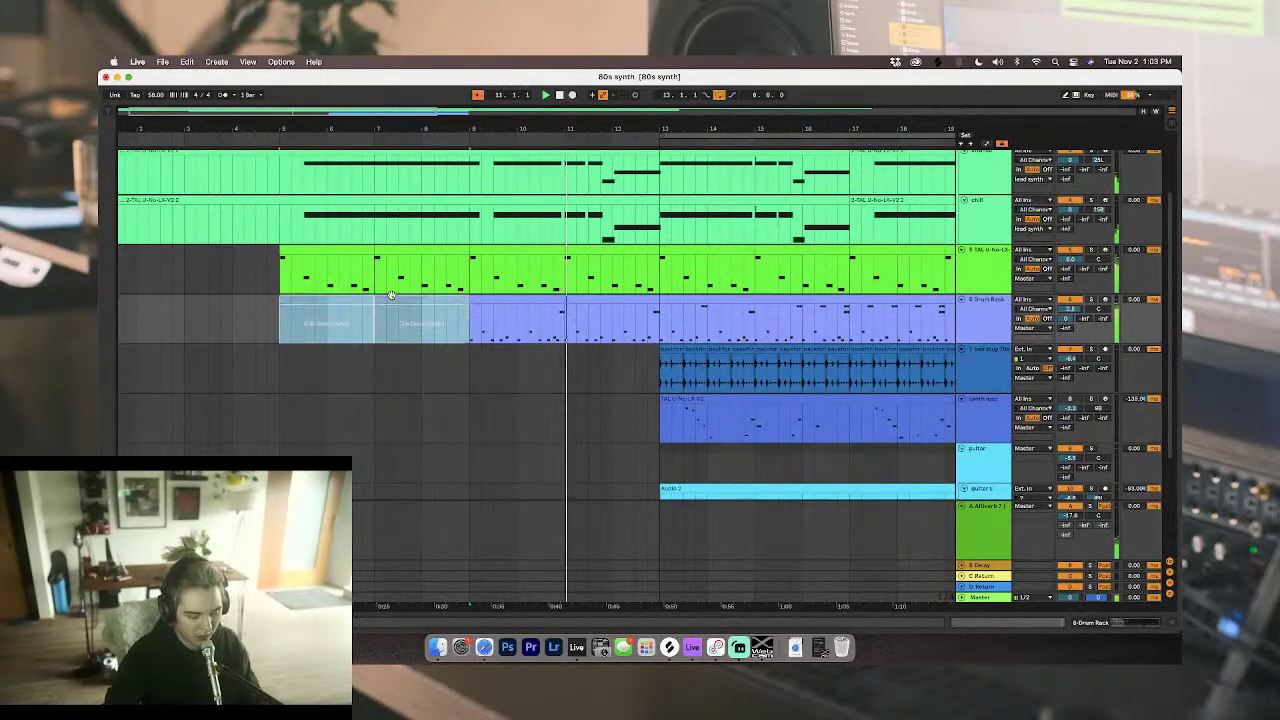
key(0)
drag(340, 251, 430, 247)
key(0)
Step: Check the tracks below the Drum Rack around bar 13 during playback and hide the detail view
click(466, 272)
key(shift+Tab)
key(shift+Tab)
scroll(467, 272, down, 1)
scroll(465, 272, down, 1)
scroll(465, 272, right, 5)
scroll(566, 300, down, 3)
scroll(566, 300, down, 1)
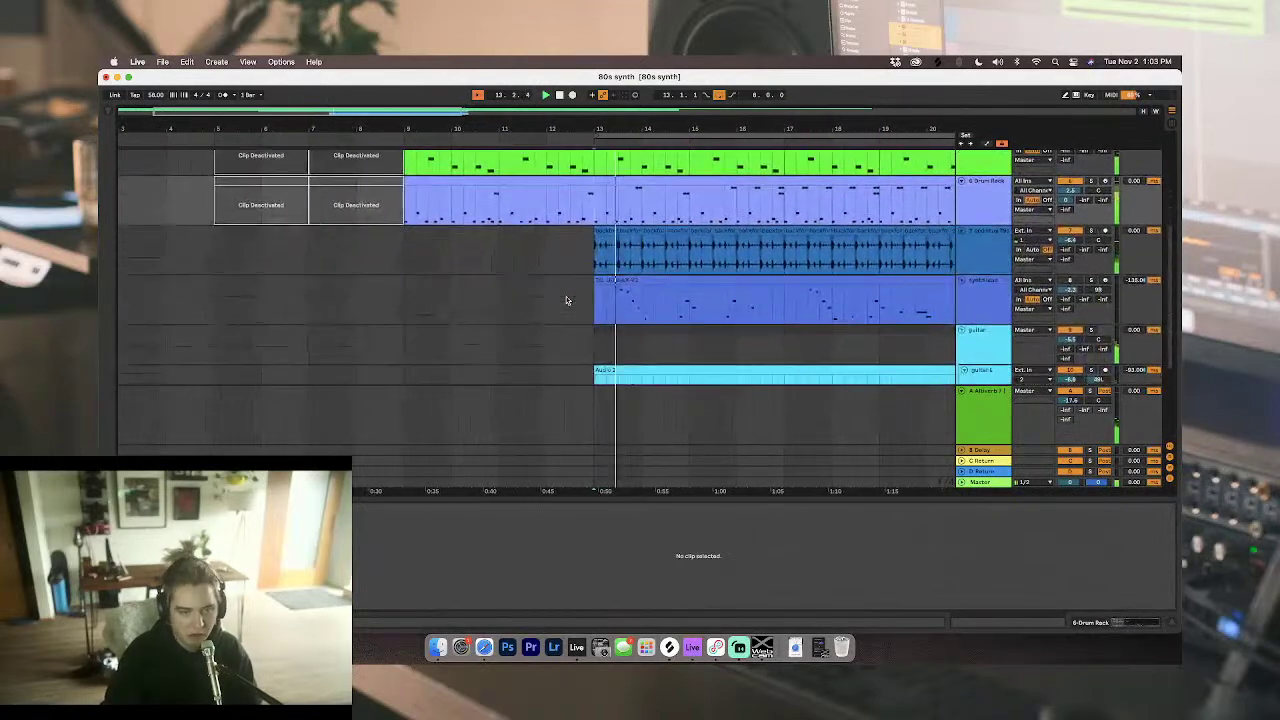
click(1174, 624)
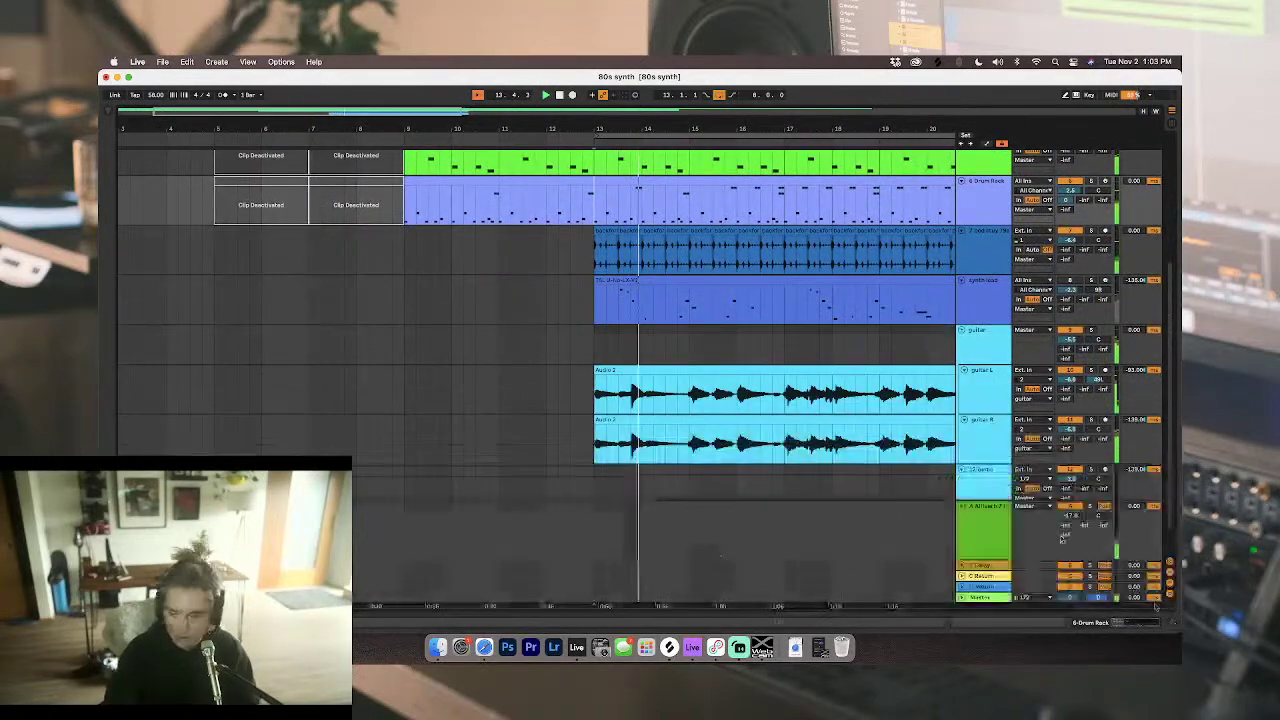
Step: Examine the loop, synth lead and guitar clips up to bar 21 and select the 12-Audio track
scroll(850, 372, right, 6)
scroll(850, 372, down, 2)
scroll(850, 372, up, 1)
click(828, 405)
scroll(833, 428, down, 1)
click(984, 458)
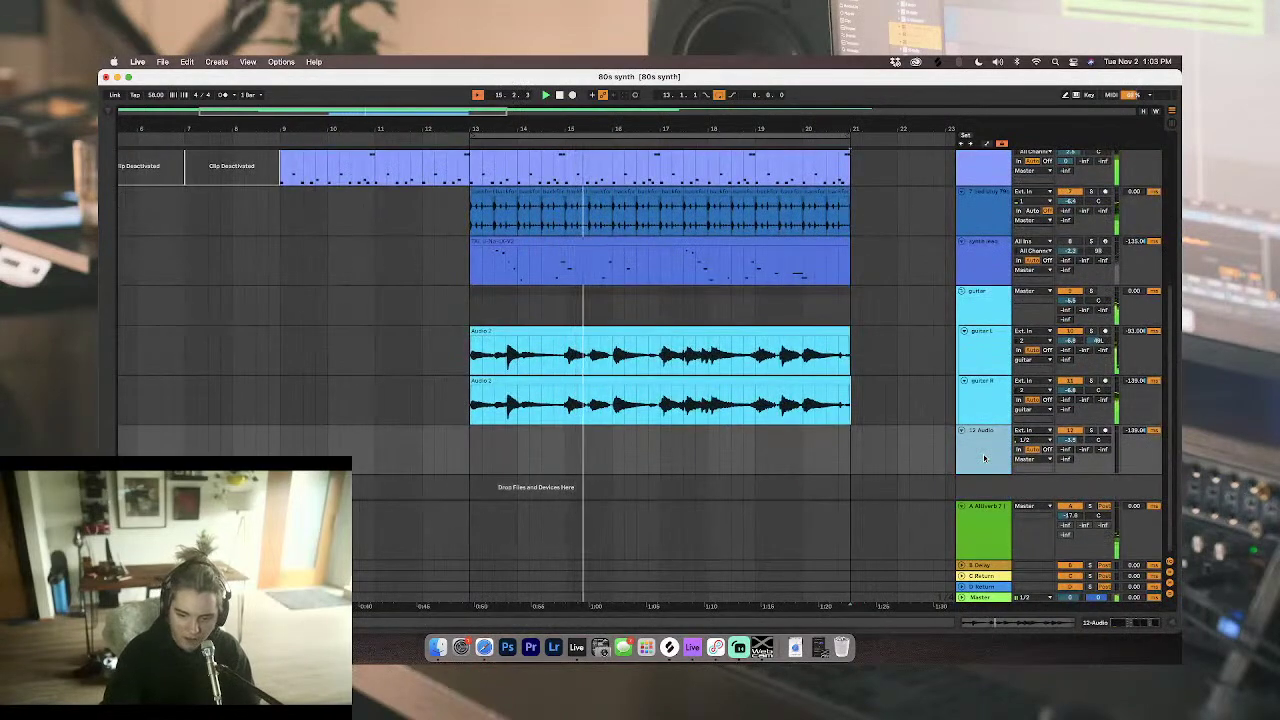
Step: Duplicate the guitar group's clips from bars 13–21 so they repeat from bar 21 to bar 29
scroll(889, 406, up, 3)
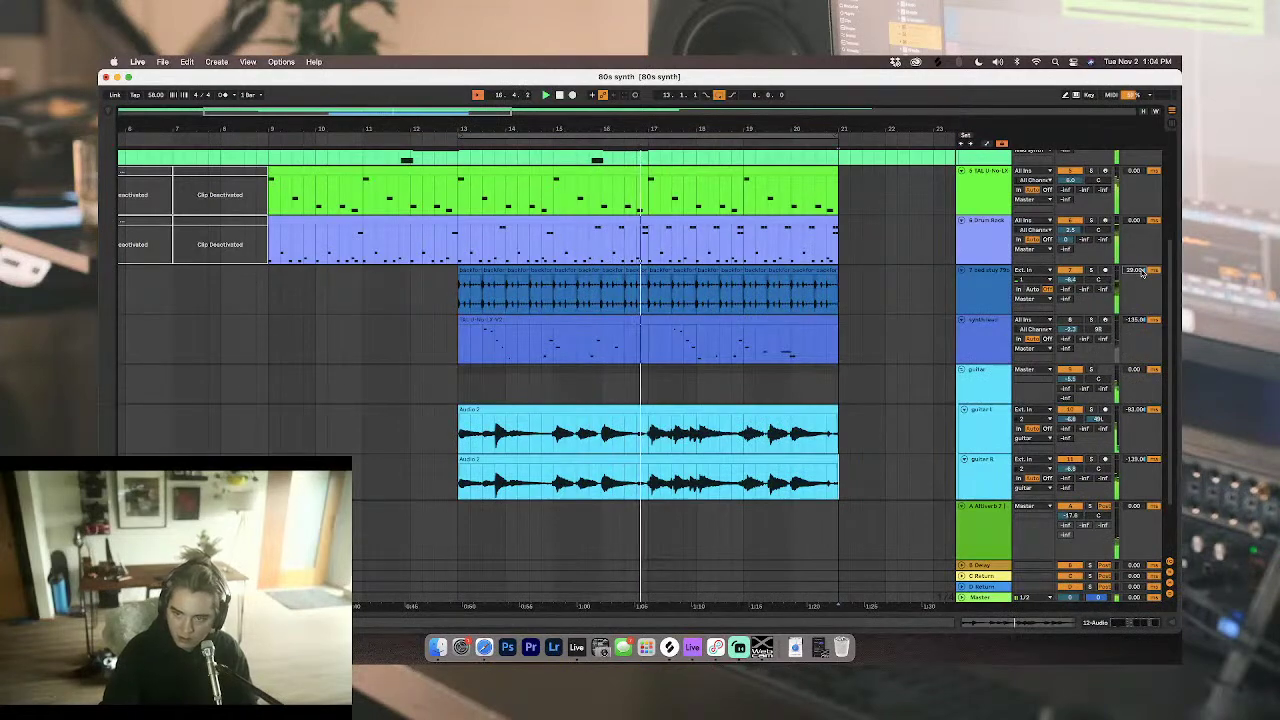
click(836, 295)
scroll(836, 295, up, 3)
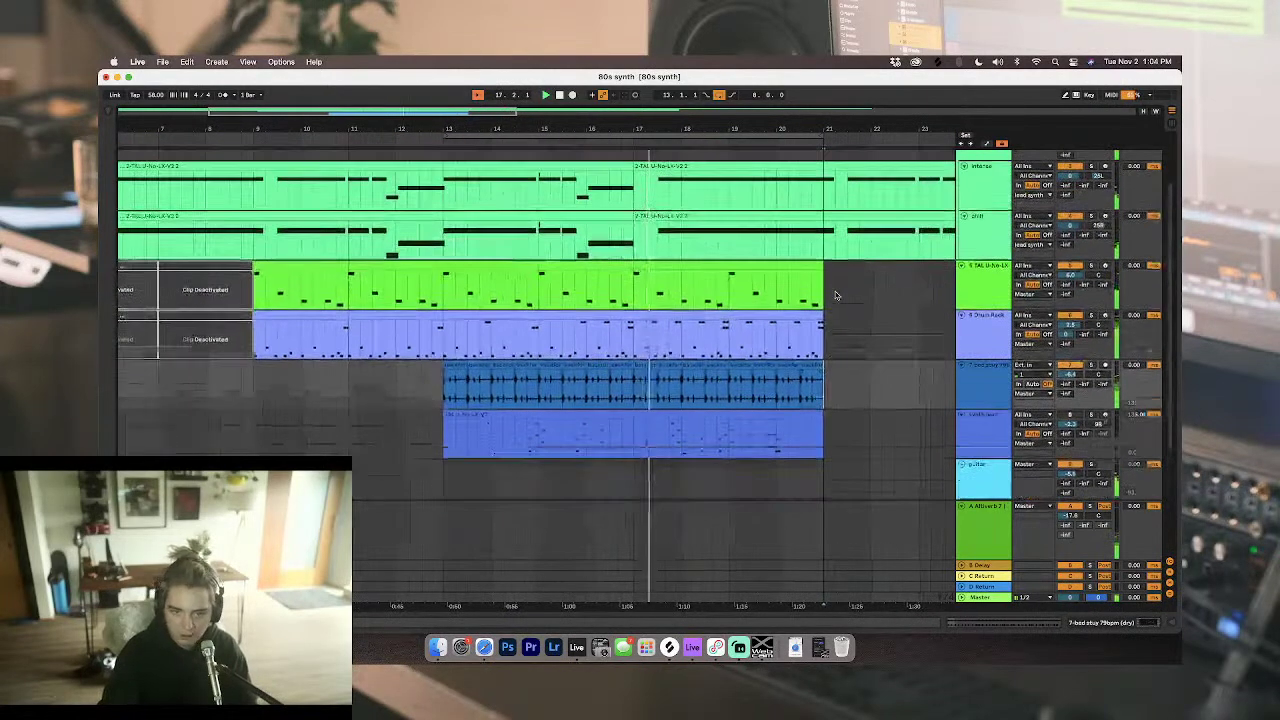
scroll(836, 350, down, 5)
click(838, 432)
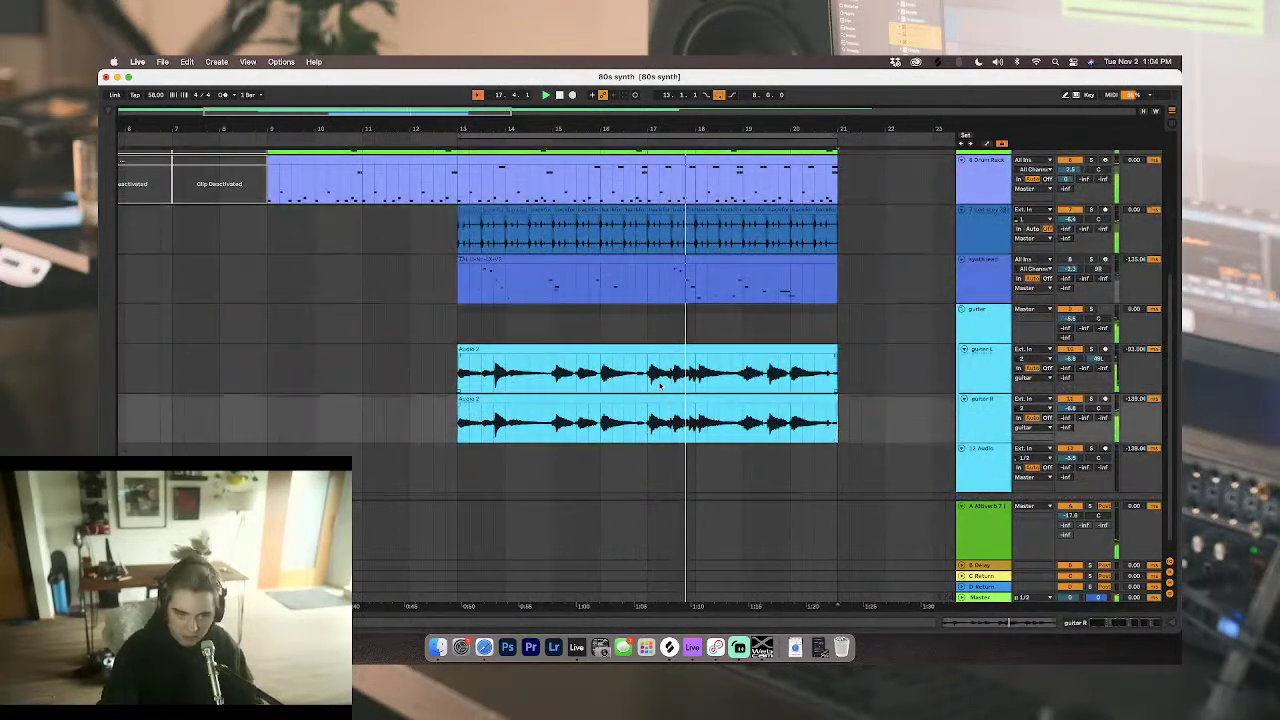
scroll(660, 386, up, 3)
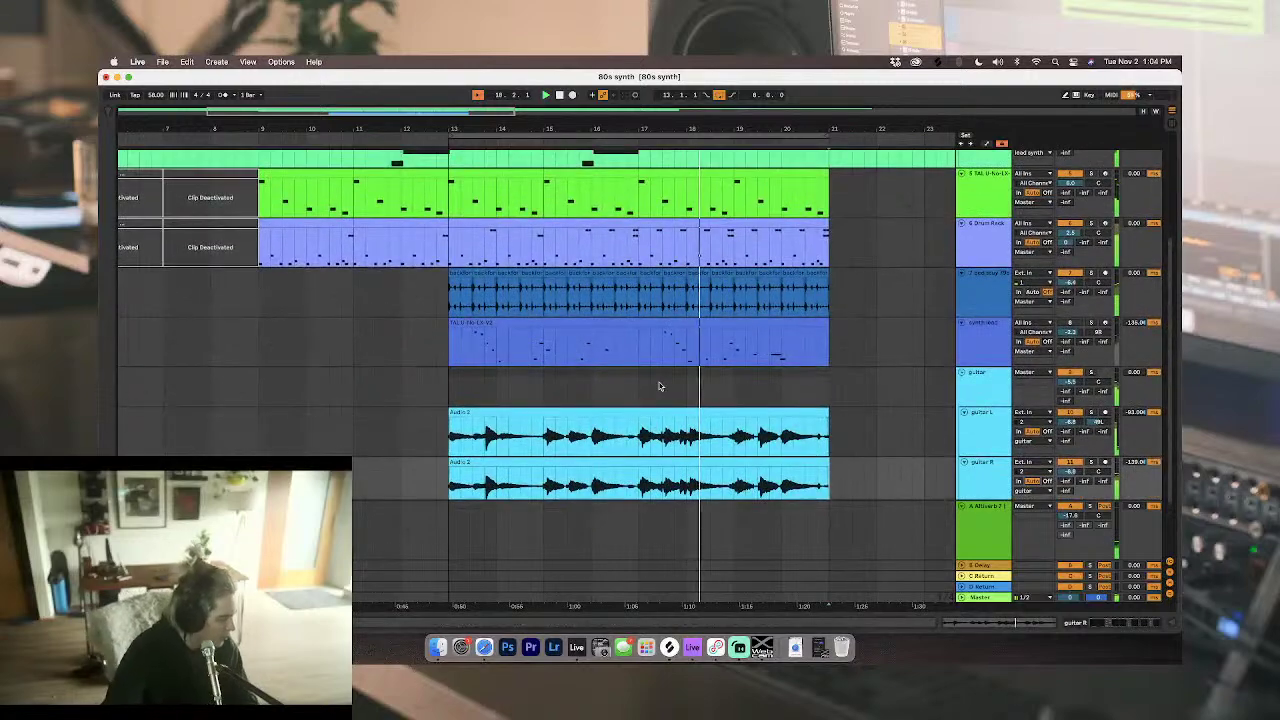
scroll(659, 386, down, 1)
click(467, 366)
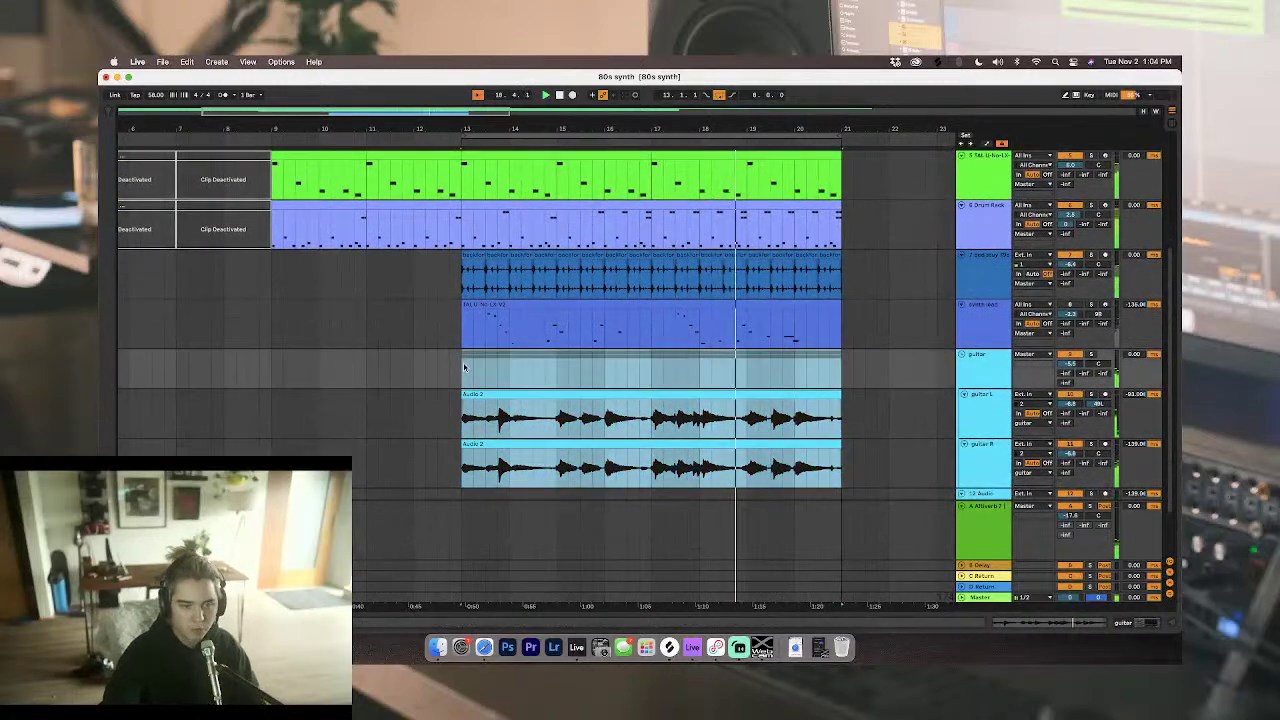
key(super+d)
Step: Duplicate the synth lead clip from bar 13 so it repeats at bar 21, and lower the synth lead track's volume
scroll(464, 364, up, 3)
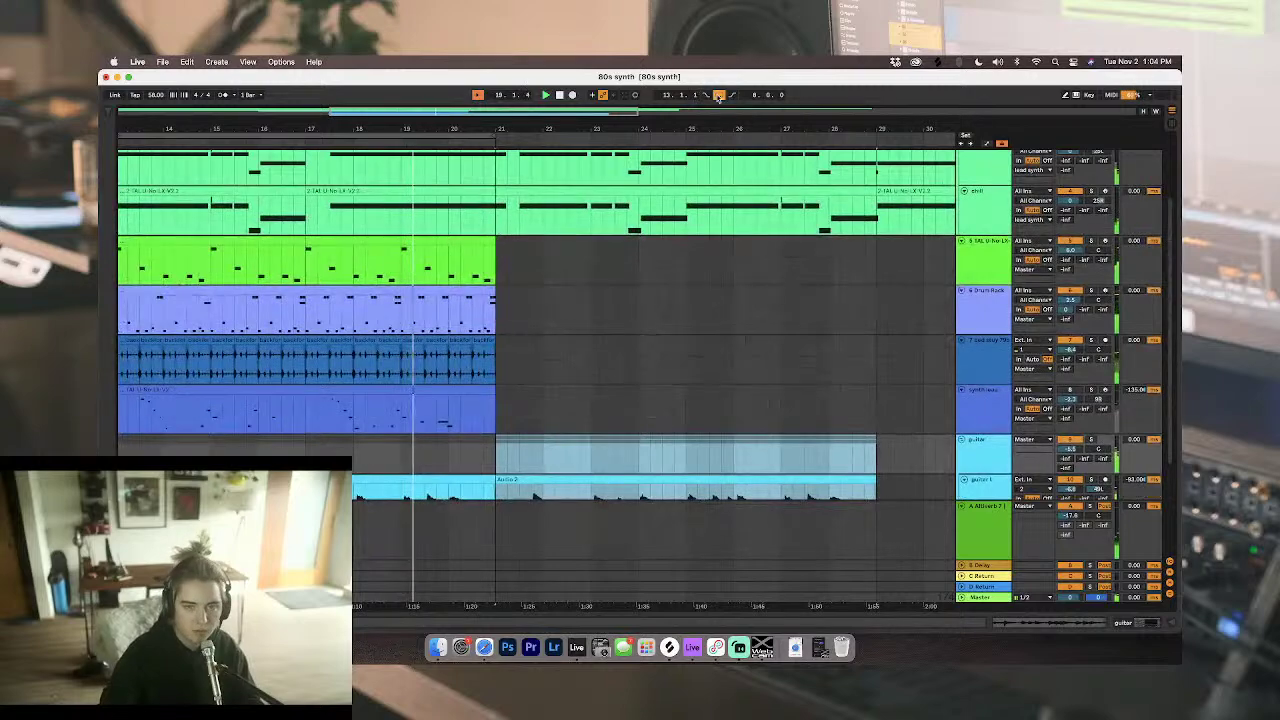
scroll(338, 198, up, 3)
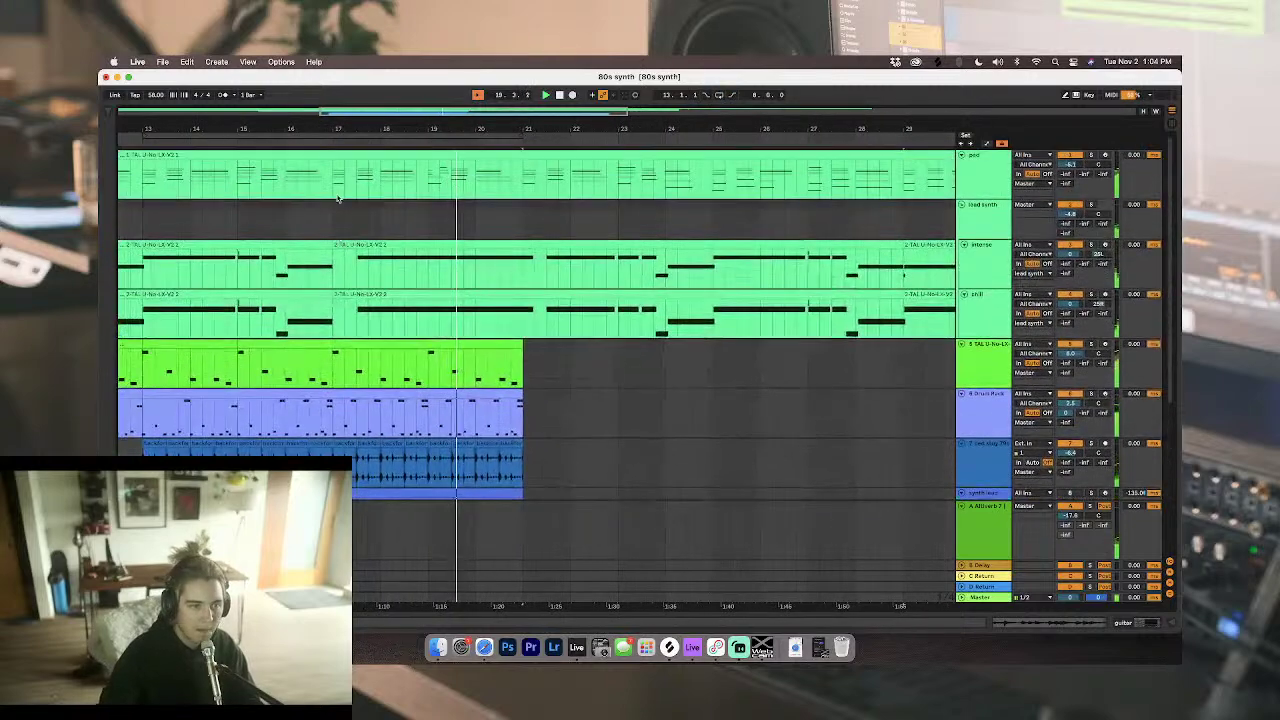
click(345, 262)
scroll(538, 287, down, 2)
scroll(539, 289, down, 1)
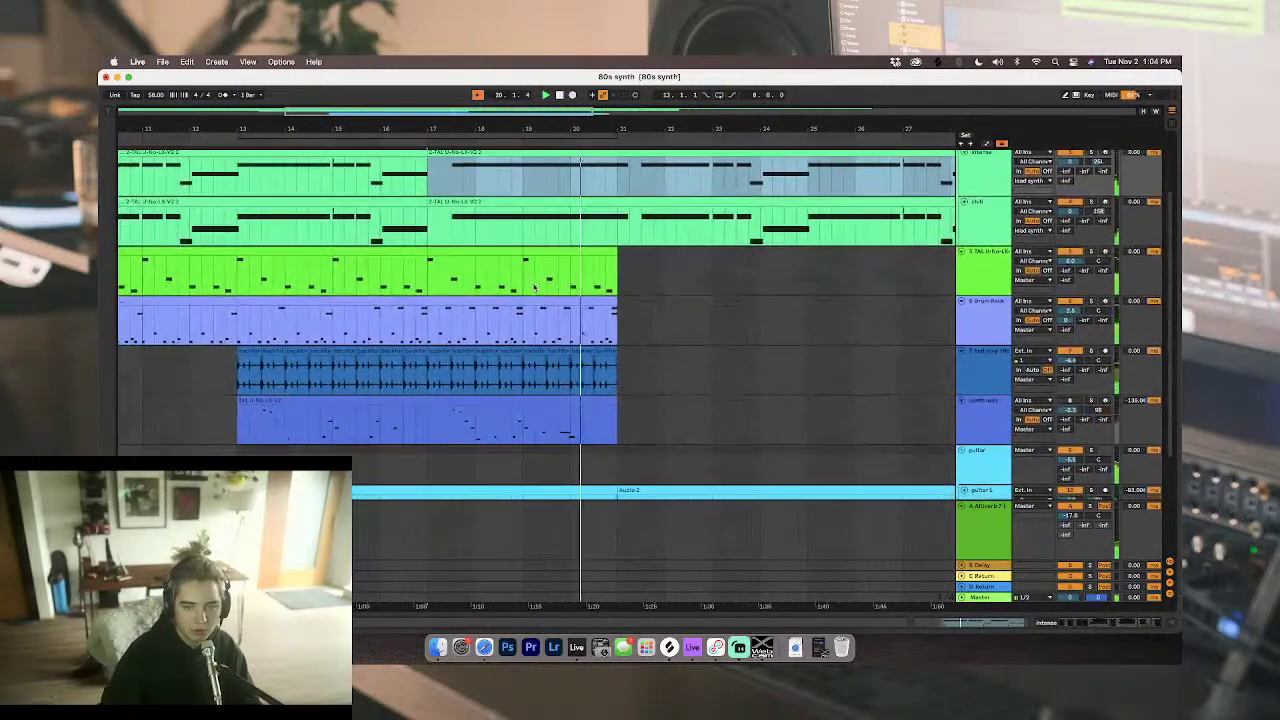
click(503, 396)
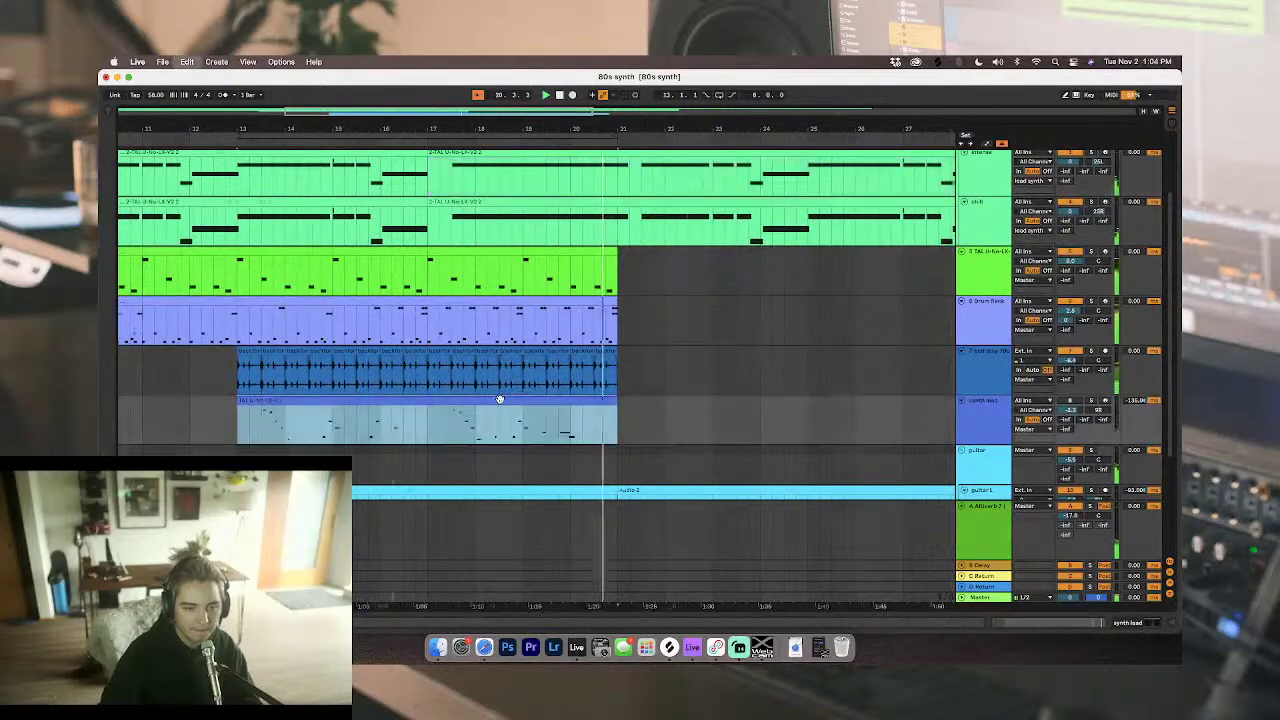
key(super+d)
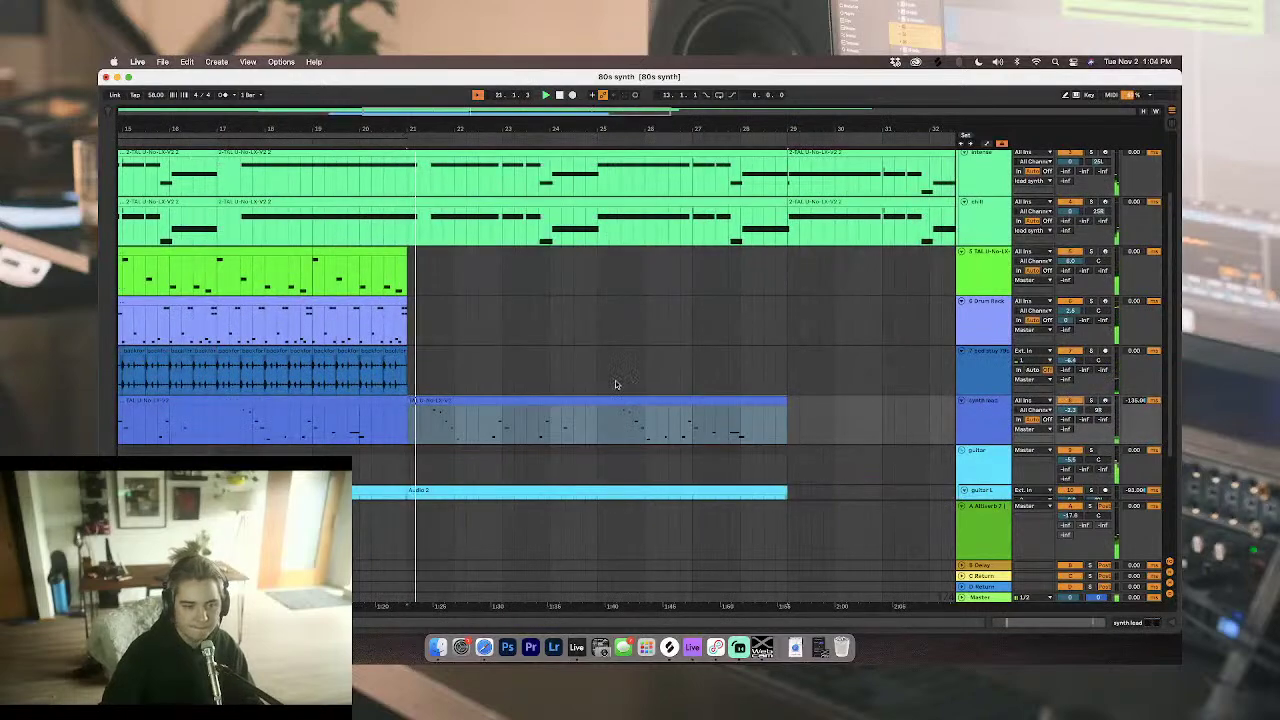
scroll(640, 385, down, 2)
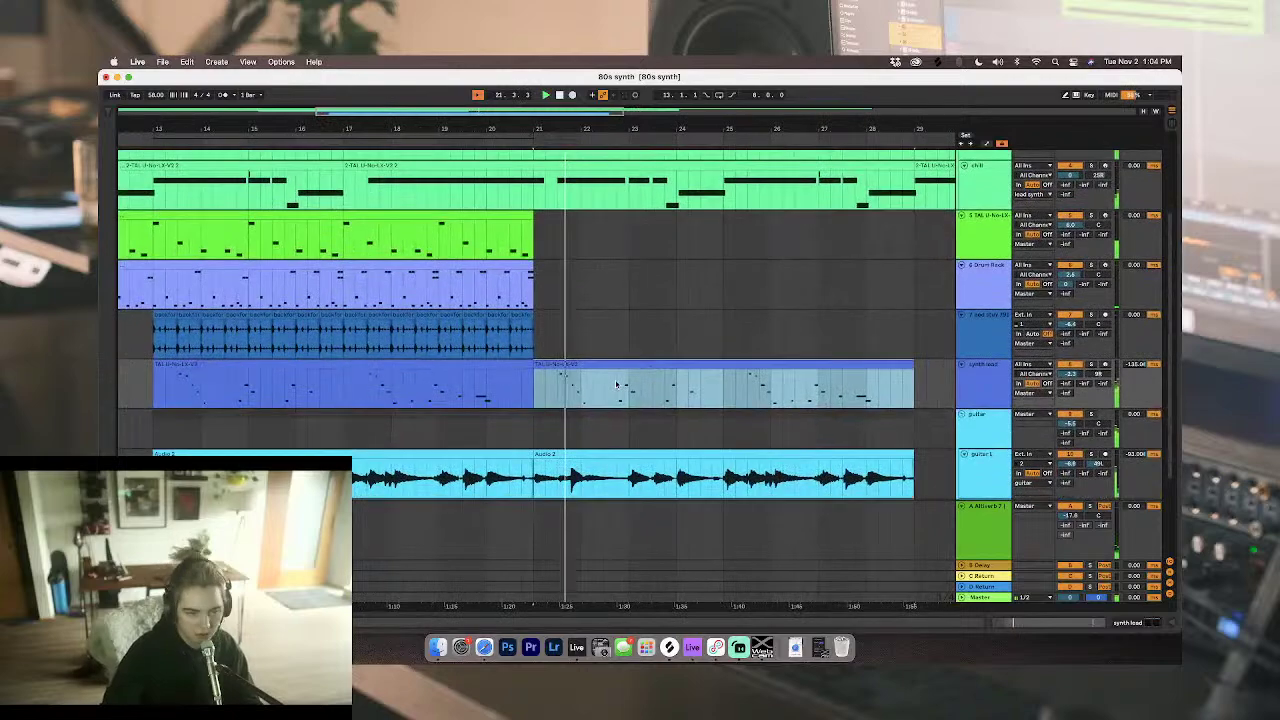
drag(1070, 375, 1070, 386)
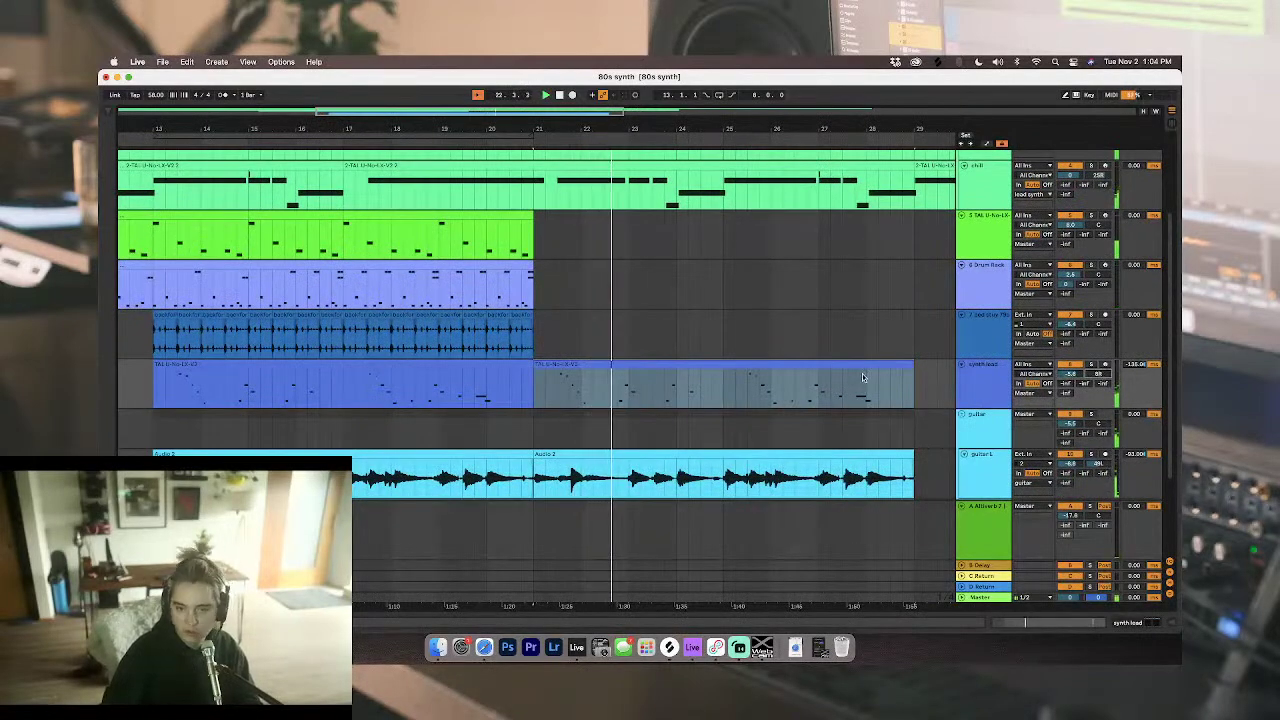
Step: Duplicate the TAL-U-No-LX bass clip section from bars 17–21 to bar 21 and audition the arrangement
click(723, 340)
key(space)
click(403, 217)
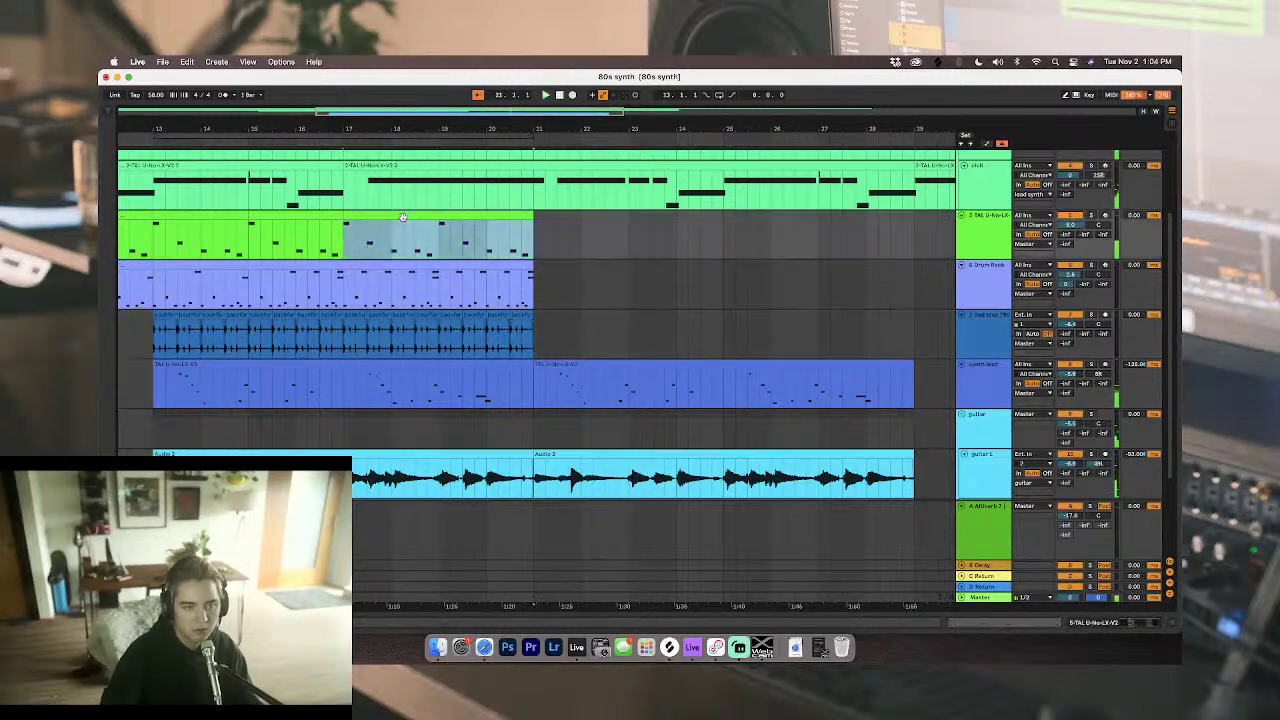
key(space)
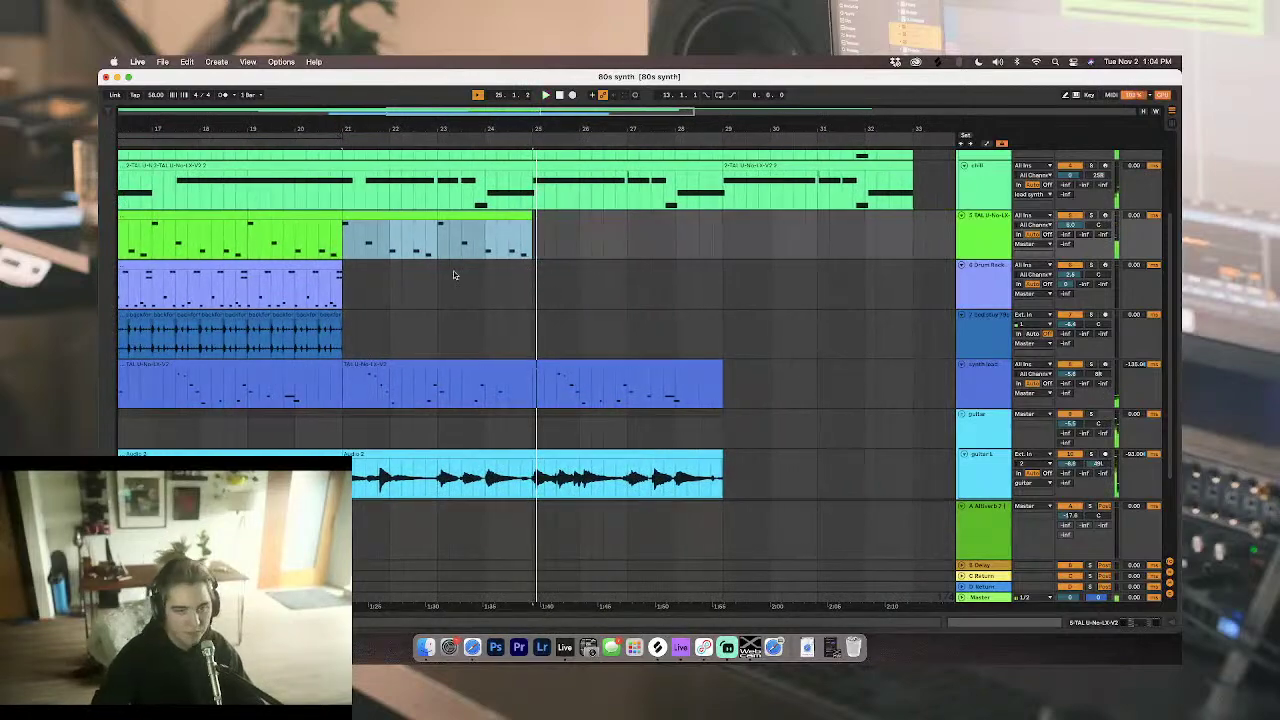
Step: Copy the Drum Rack clip that ends at bar 21 and paste it at bar 25
click(272, 265)
key(super+c)
click(531, 290)
key(super+v)
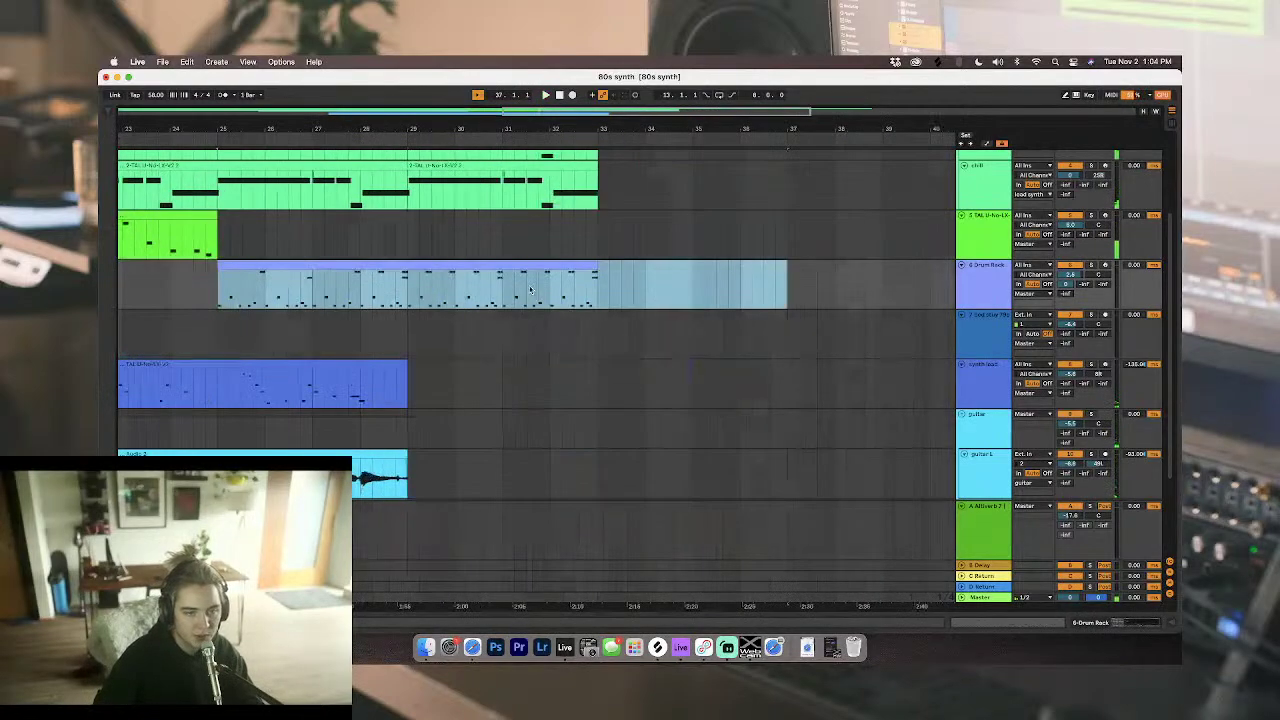
Step: Duplicate the bass section from bars 21–25 to bar 25 and play the arrangement from there
drag(525, 234, 348, 228)
key(super+d)
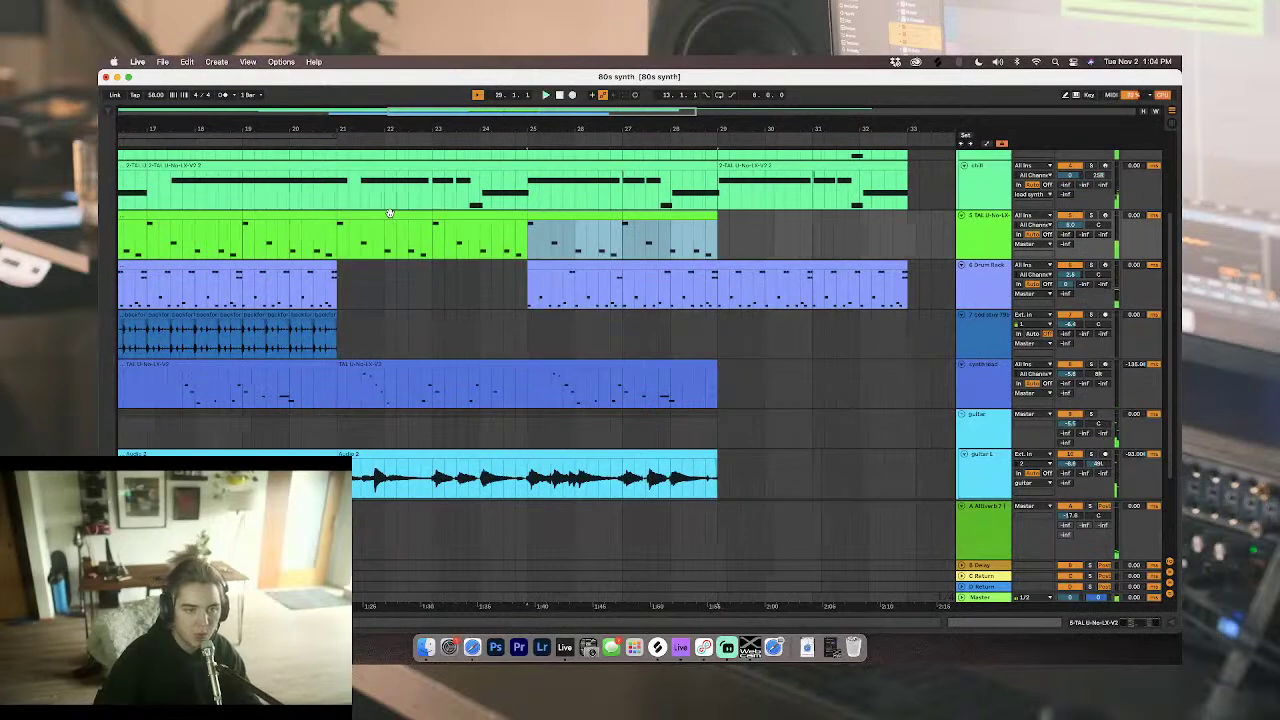
click(520, 334)
scroll(519, 333, left, 3)
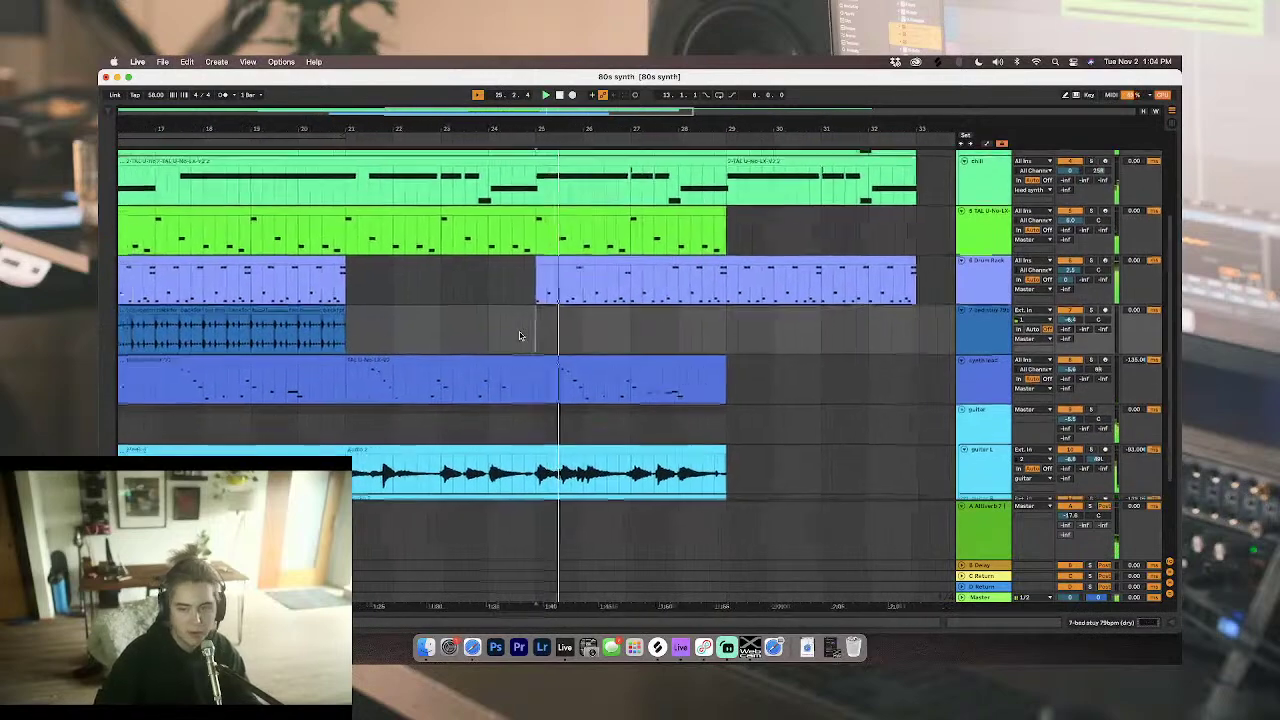
Step: Fit the whole arrangement into the view and save the Live set
click(396, 328)
click(985, 340)
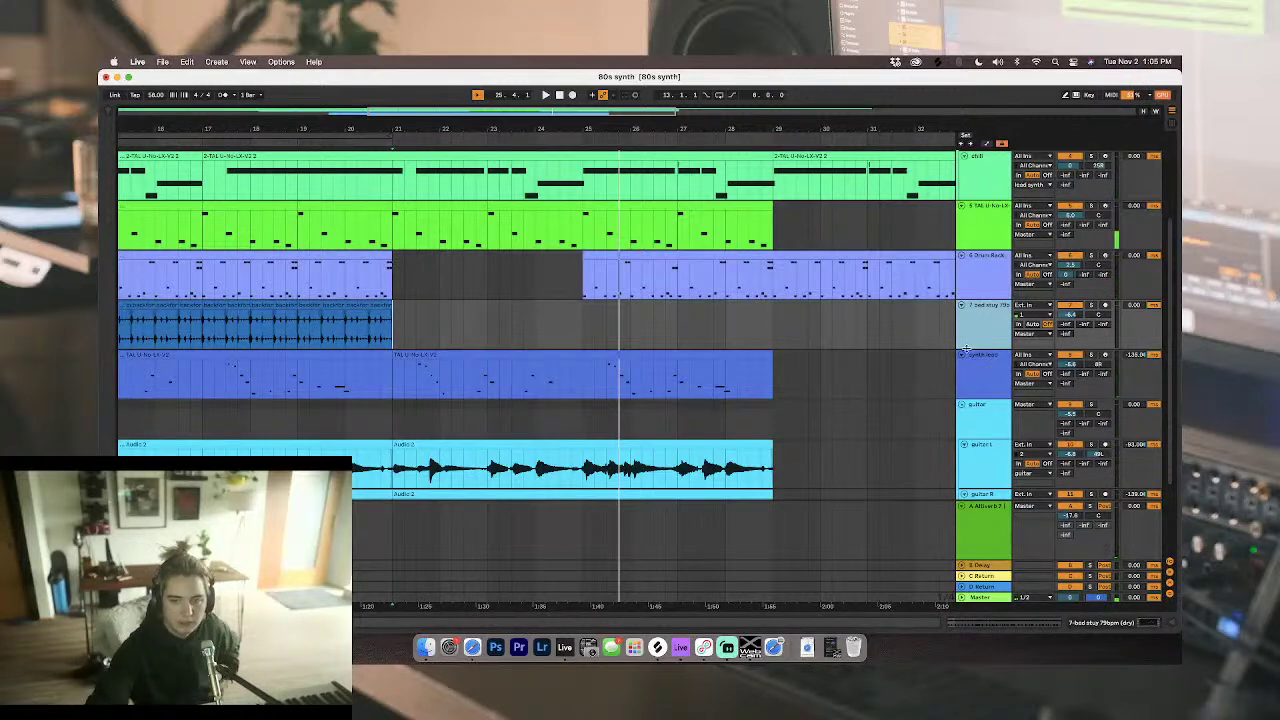
key(w)
key(super+s)
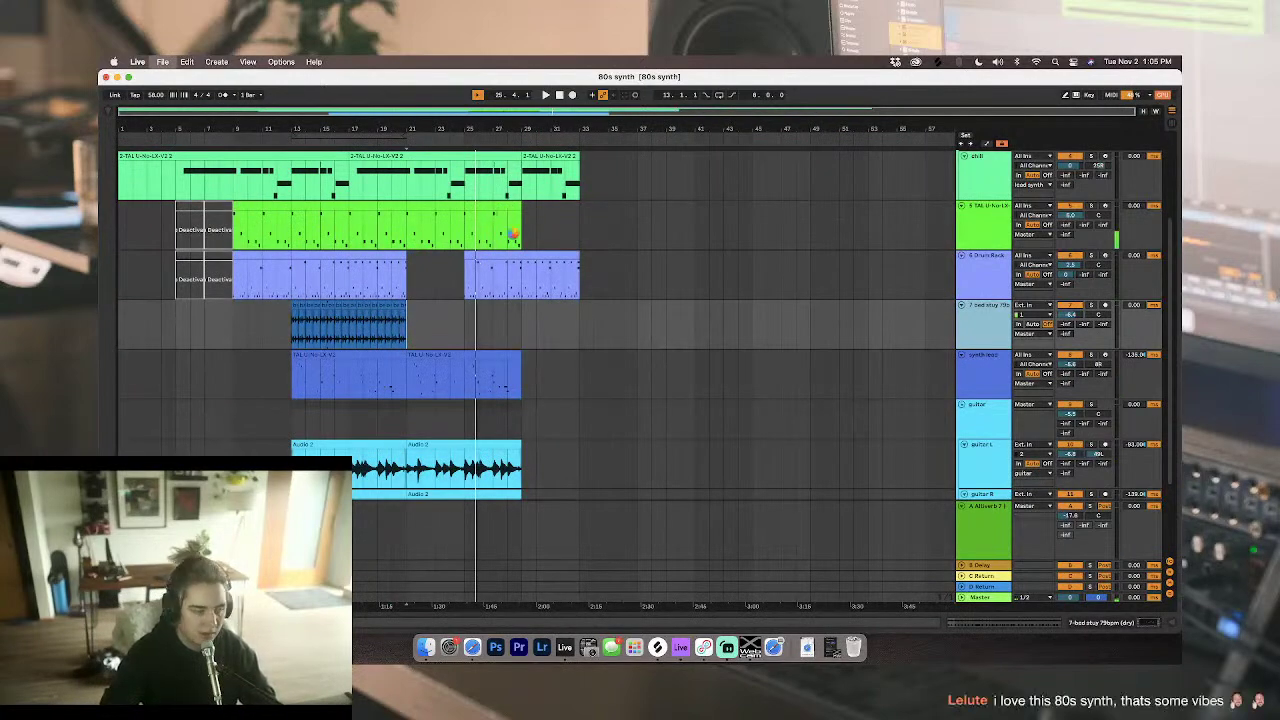
Step: Duplicate the bass section from bars 25–29 so the bass continues to bar 33
drag(500, 231, 516, 234)
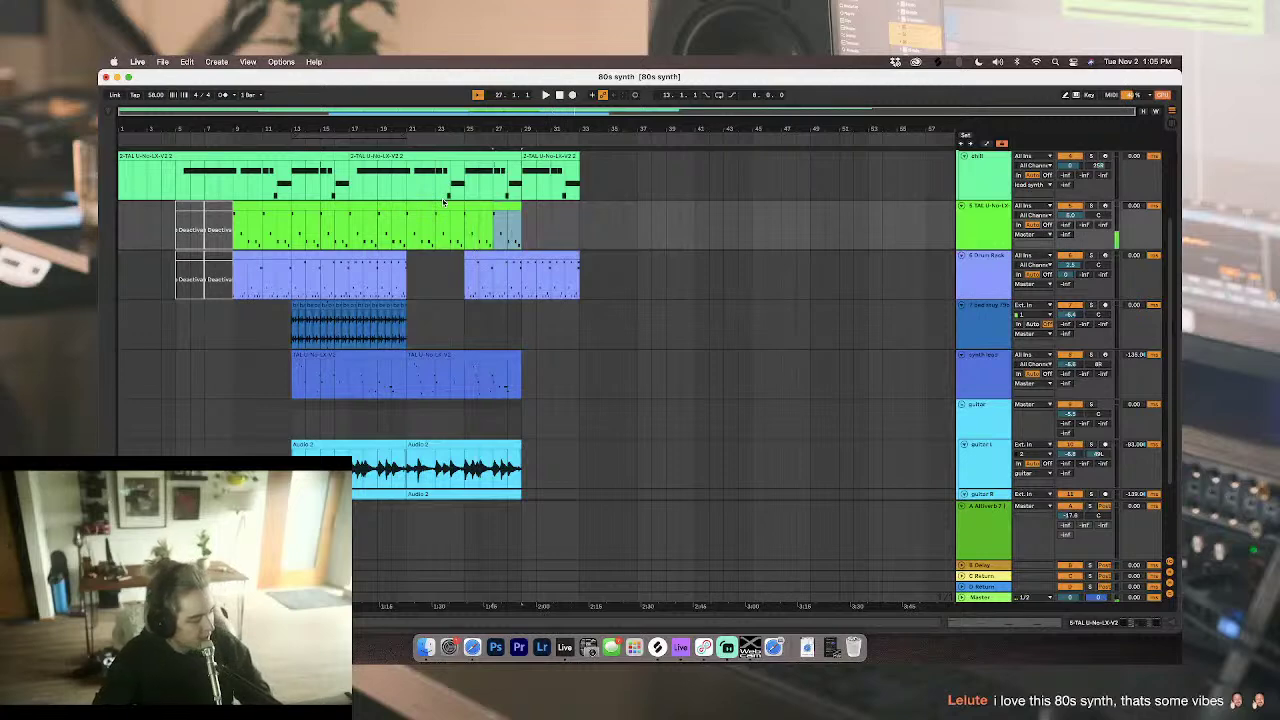
shift+click(465, 203)
key(super+d)
click(509, 215)
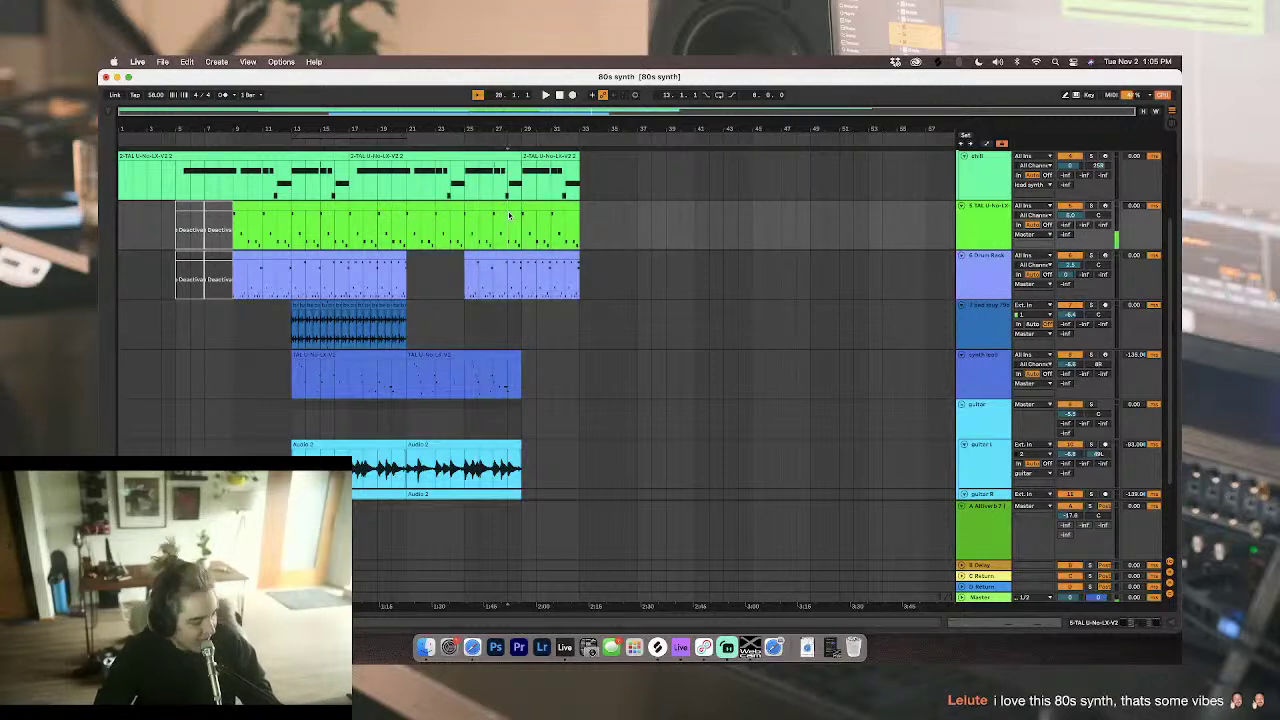
Step: Play the arrangement from bar 25, where the drums re-enter
drag(506, 207, 466, 207)
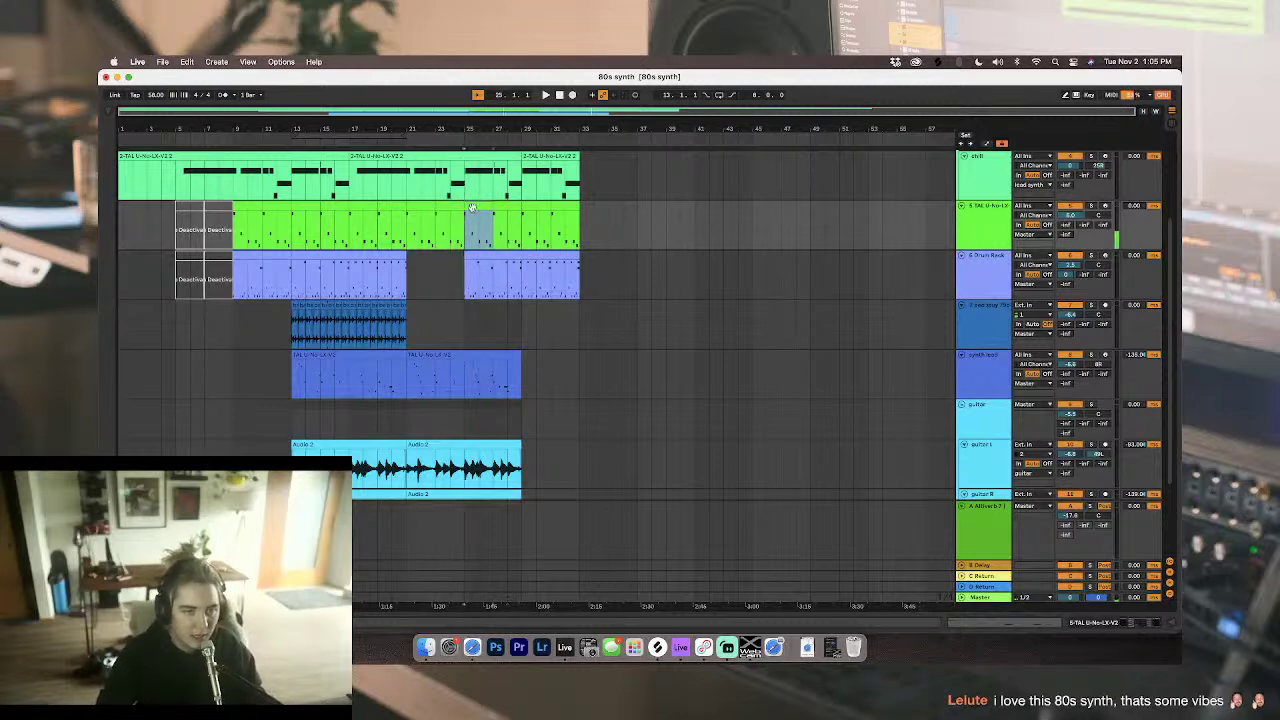
click(464, 291)
click(461, 322)
key(space)
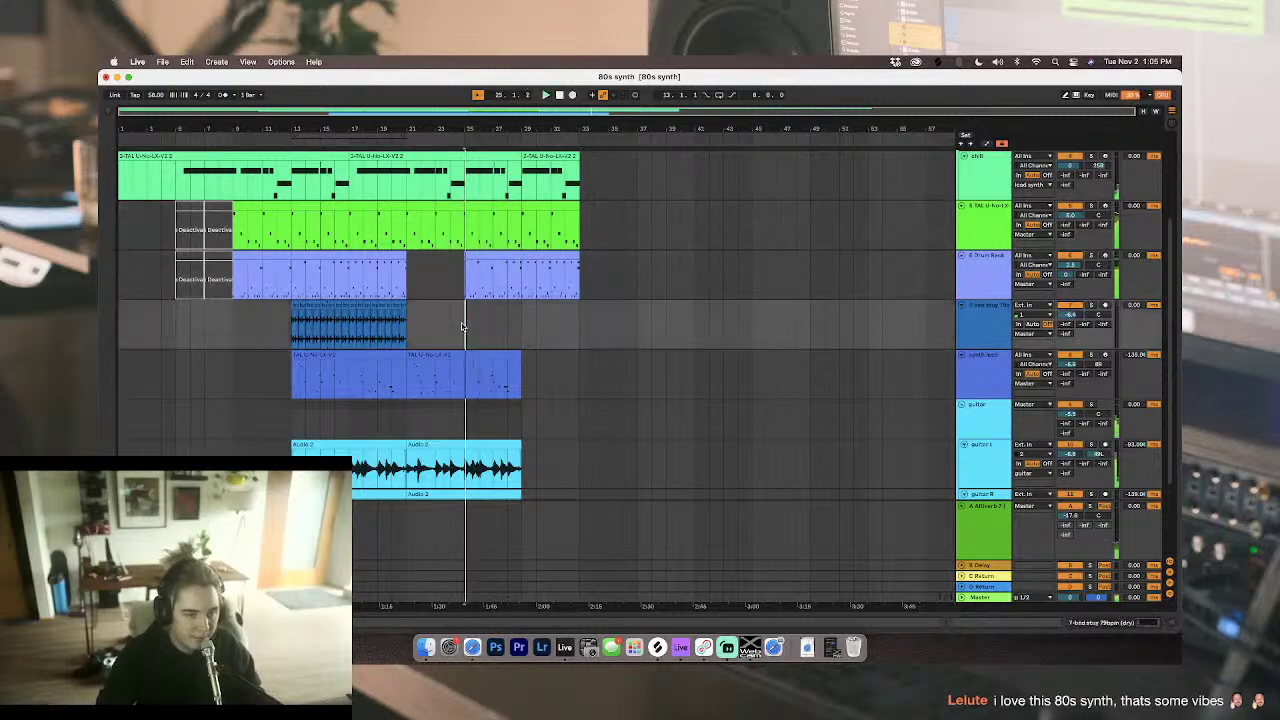
Step: Duplicate the synth lead clip from bars 21–29 so it continues to bar 37
click(993, 362)
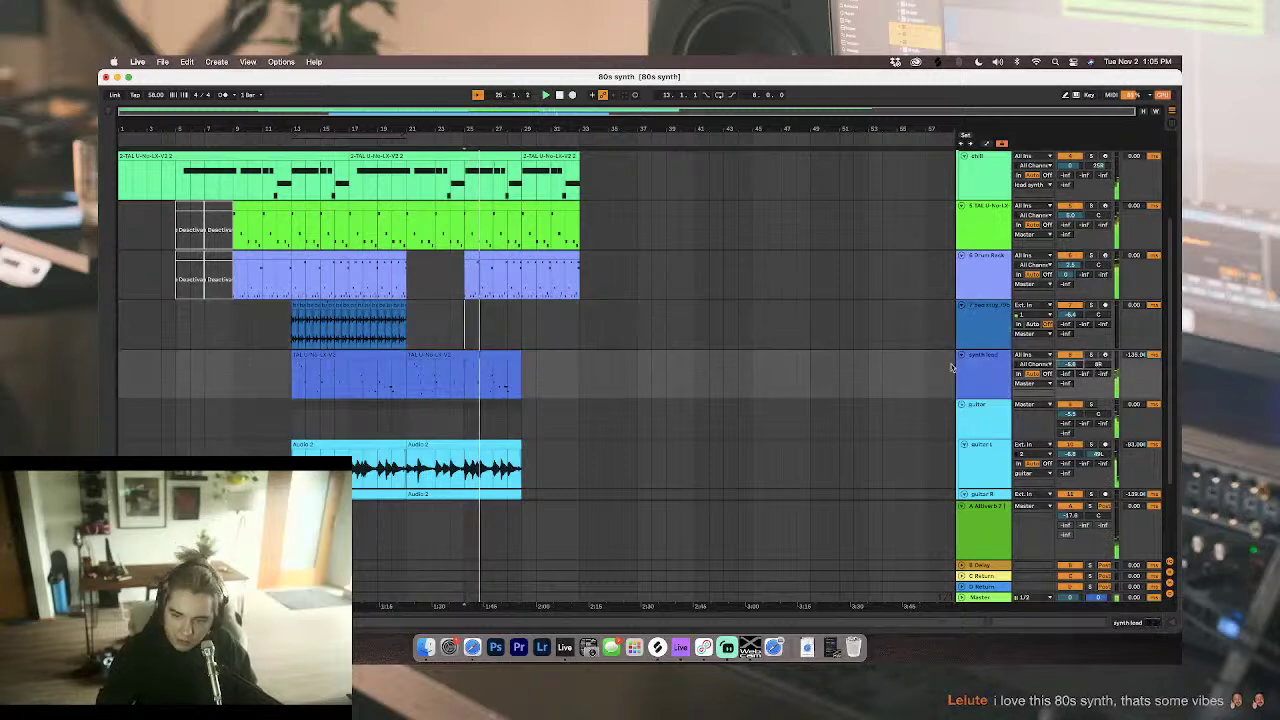
click(483, 354)
click(479, 341)
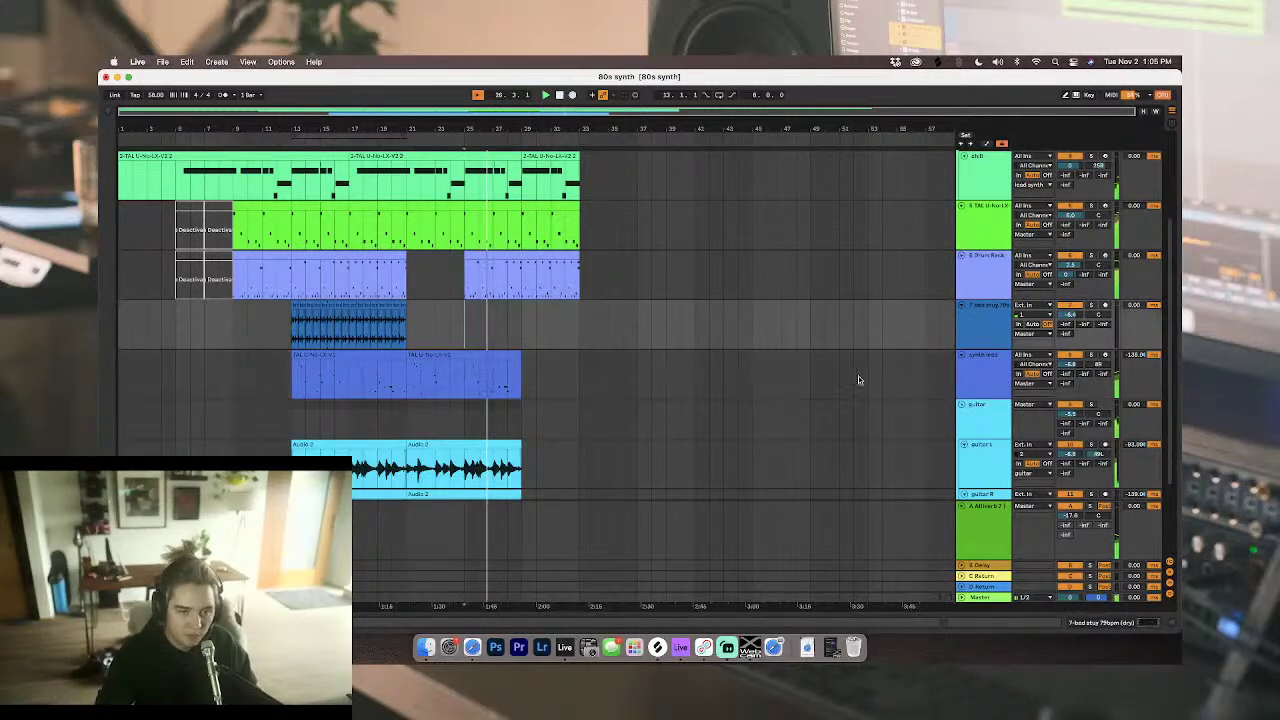
click(993, 361)
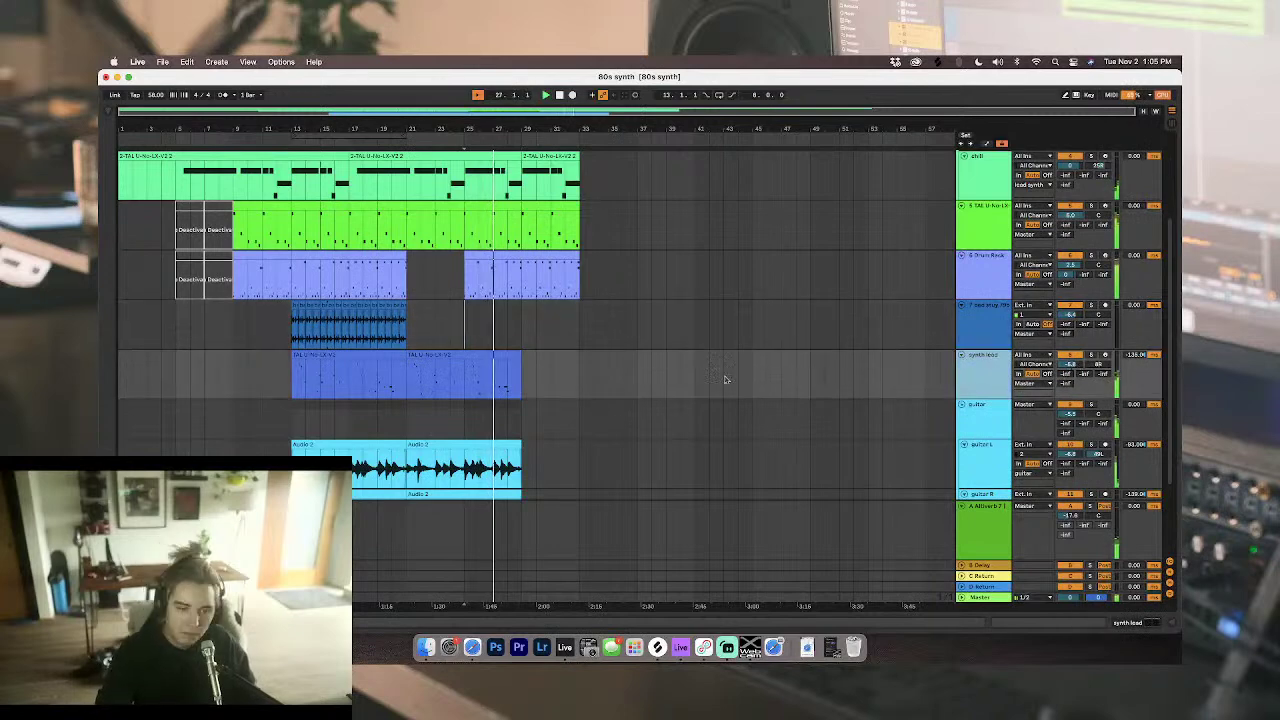
click(497, 355)
key(super+d)
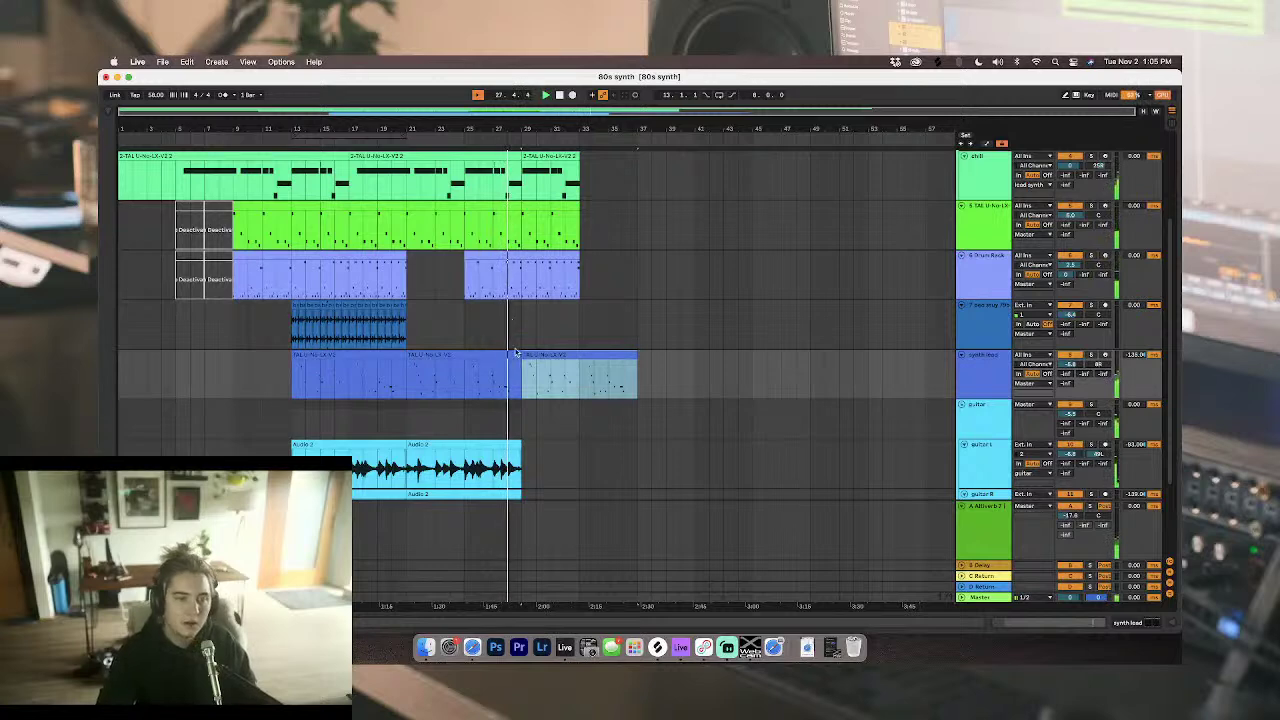
Step: Stop playback and place a copy of the bar 21 synth lead clip at bar 25, overlapping the existing clips
key(space)
click(463, 378)
drag(443, 355, 502, 356)
Step: Add a locator at bar 21 of the arrangement
click(463, 307)
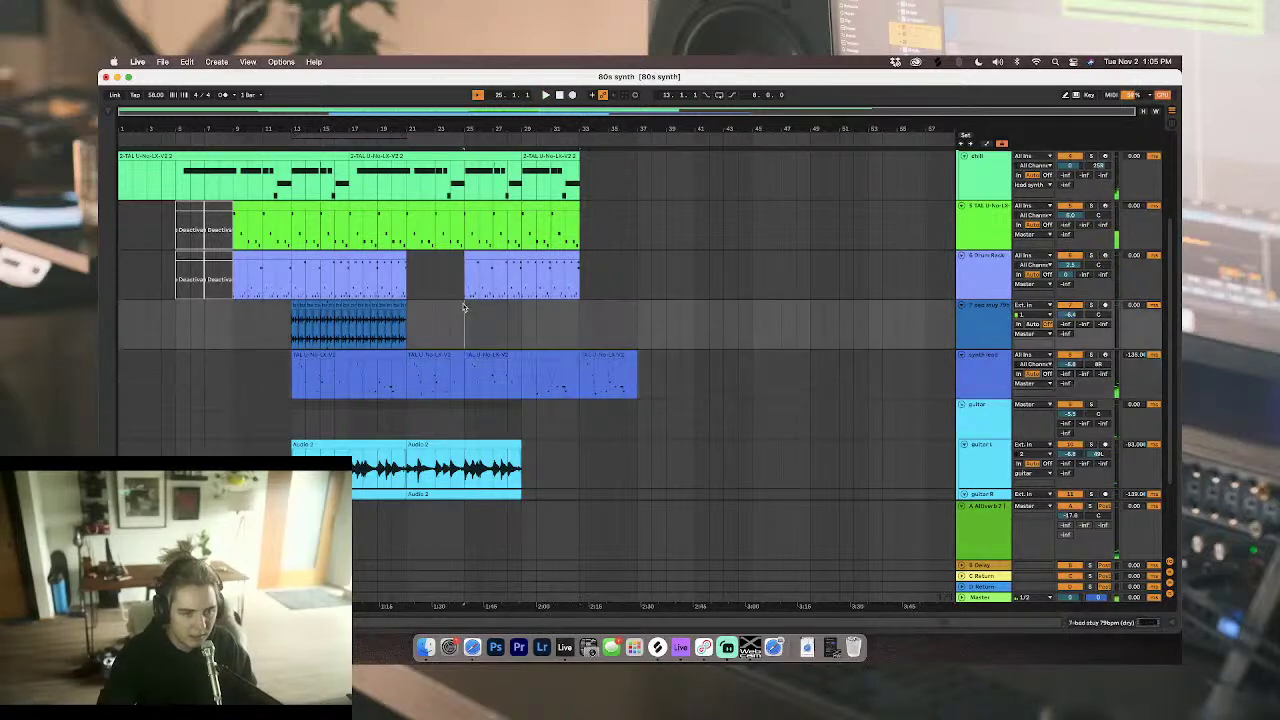
click(412, 144)
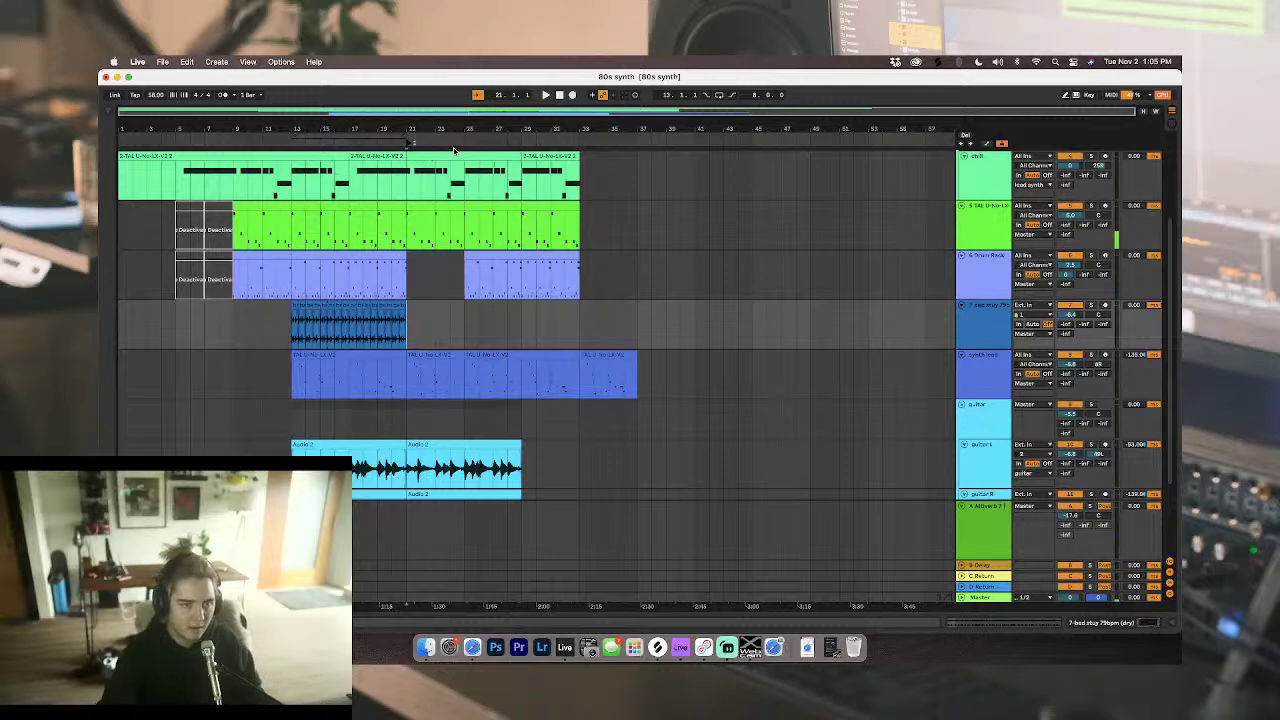
click(451, 331)
Step: Solo the pad track and listen to its clip from bar 33
scroll(464, 197, up, 3)
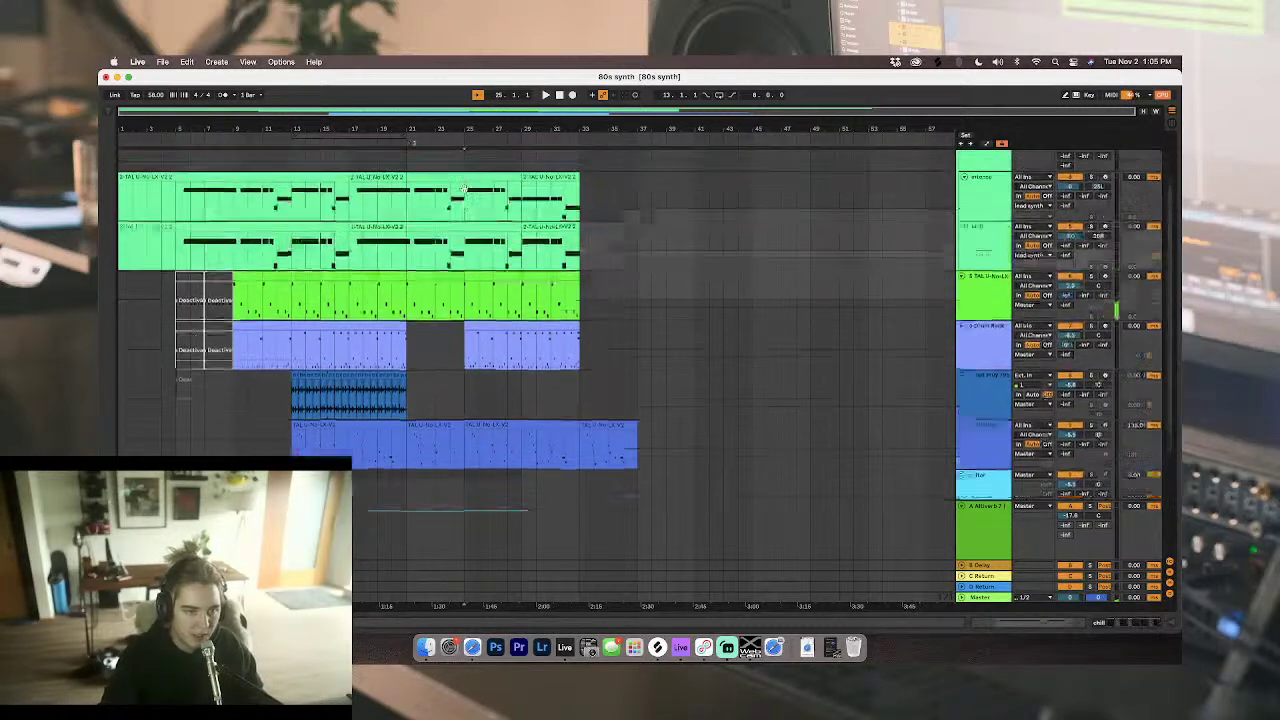
click(567, 173)
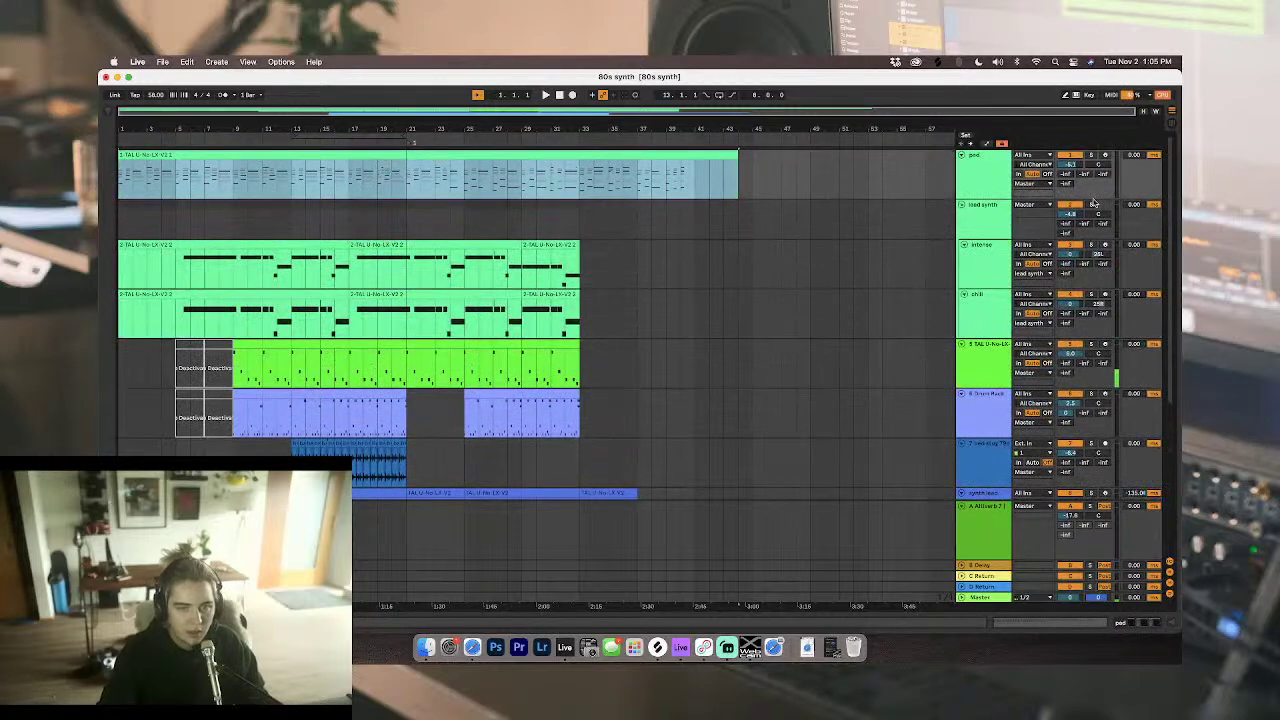
click(580, 185)
scroll(590, 186, up, 5)
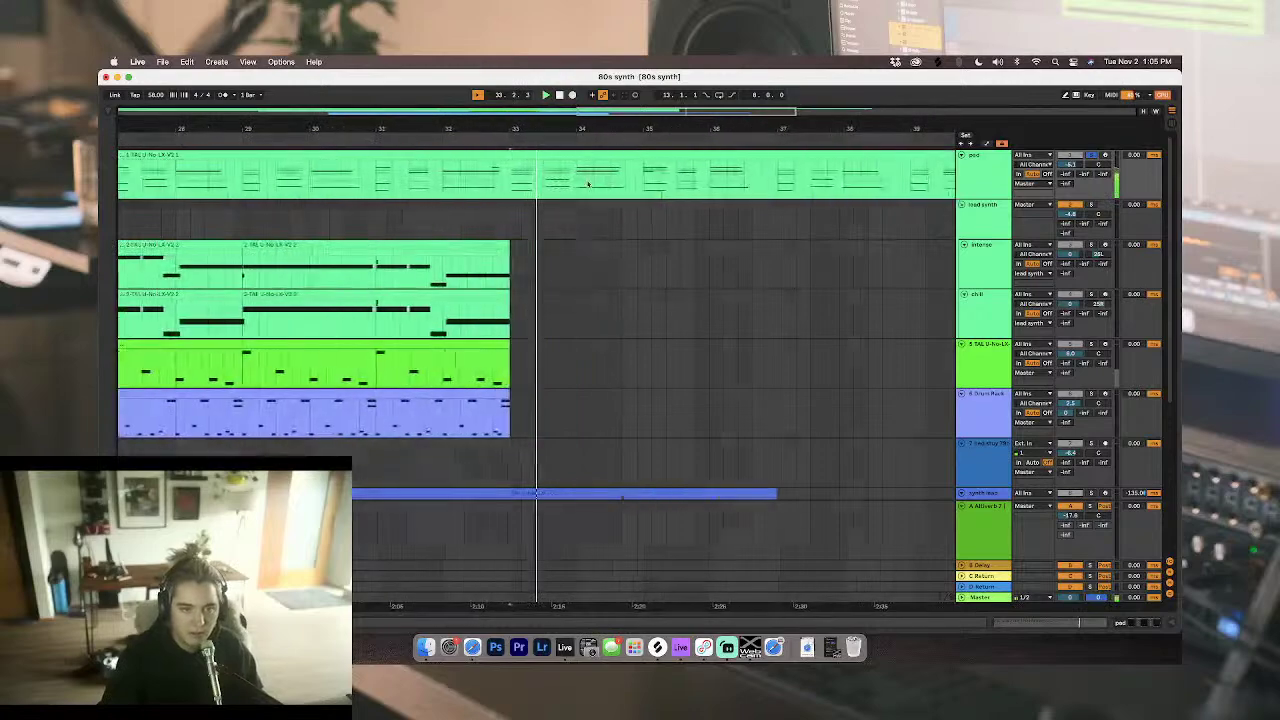
scroll(531, 183, down, 5)
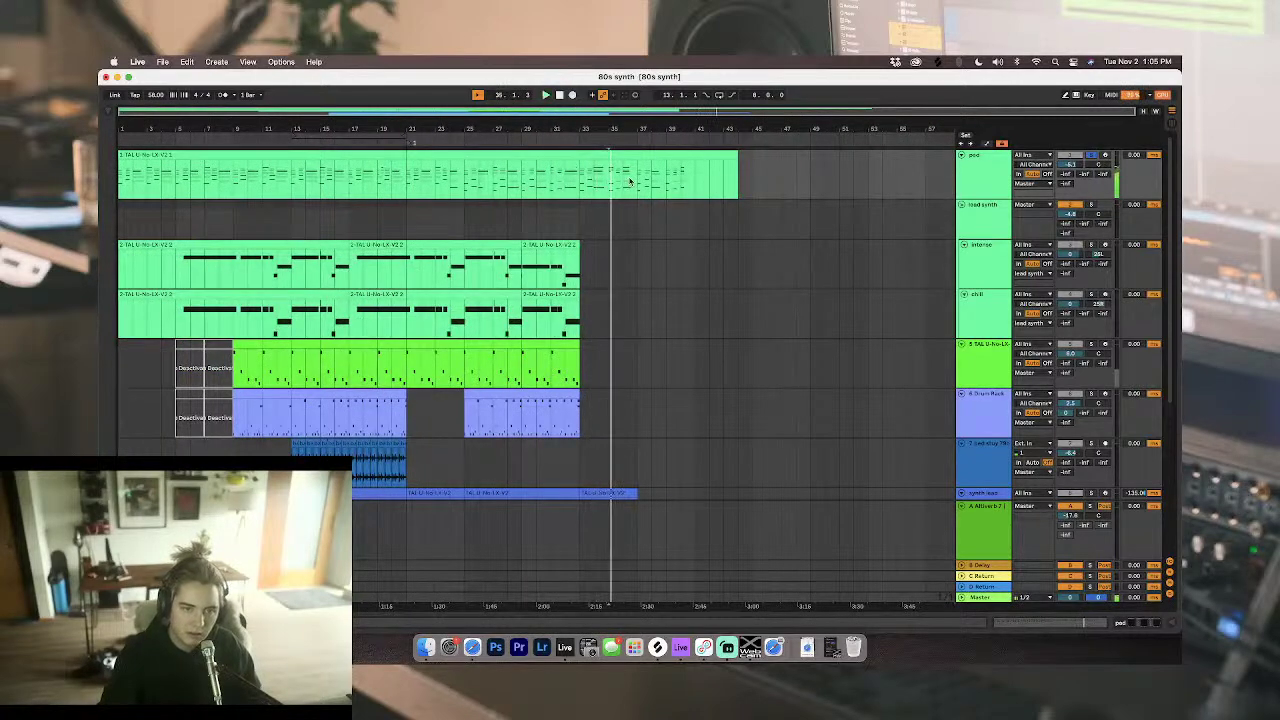
key(space)
Step: Split the pad clip at bar 21, repeating its bars 1–21 section from there, and play the result
click(404, 168)
key(super+e)
click(386, 155)
key(super+d)
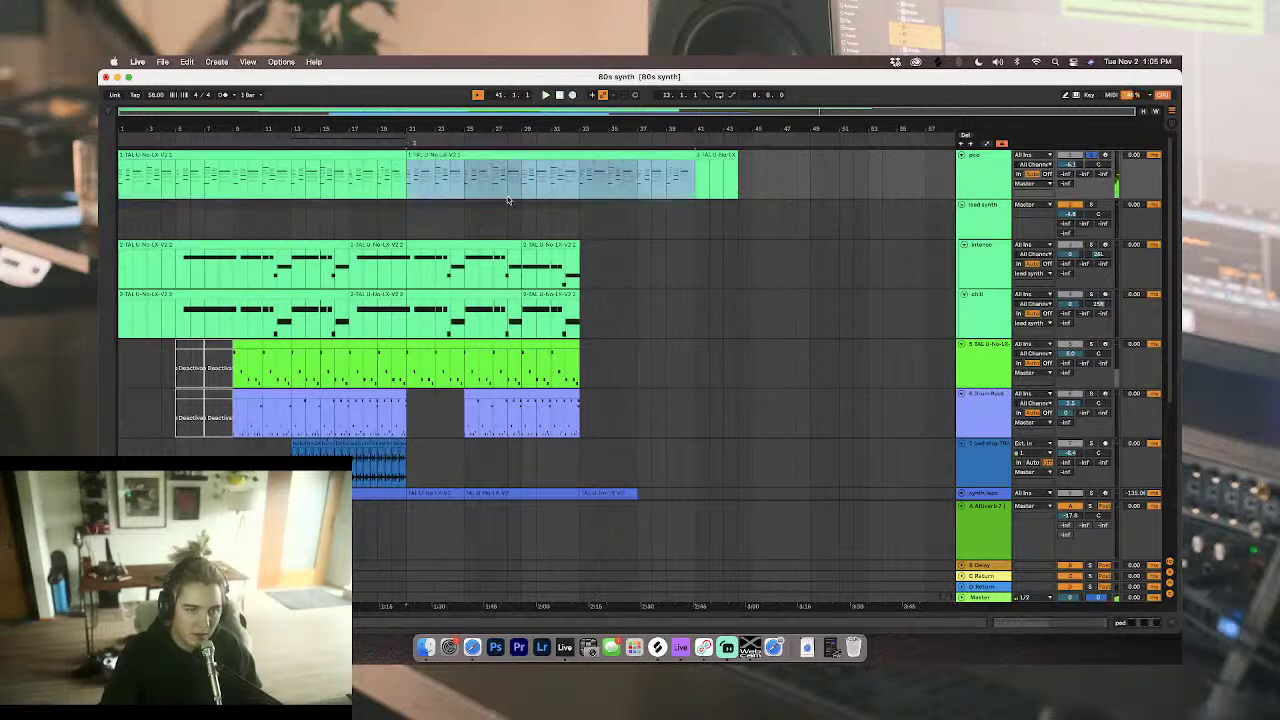
click(406, 188)
key(space)
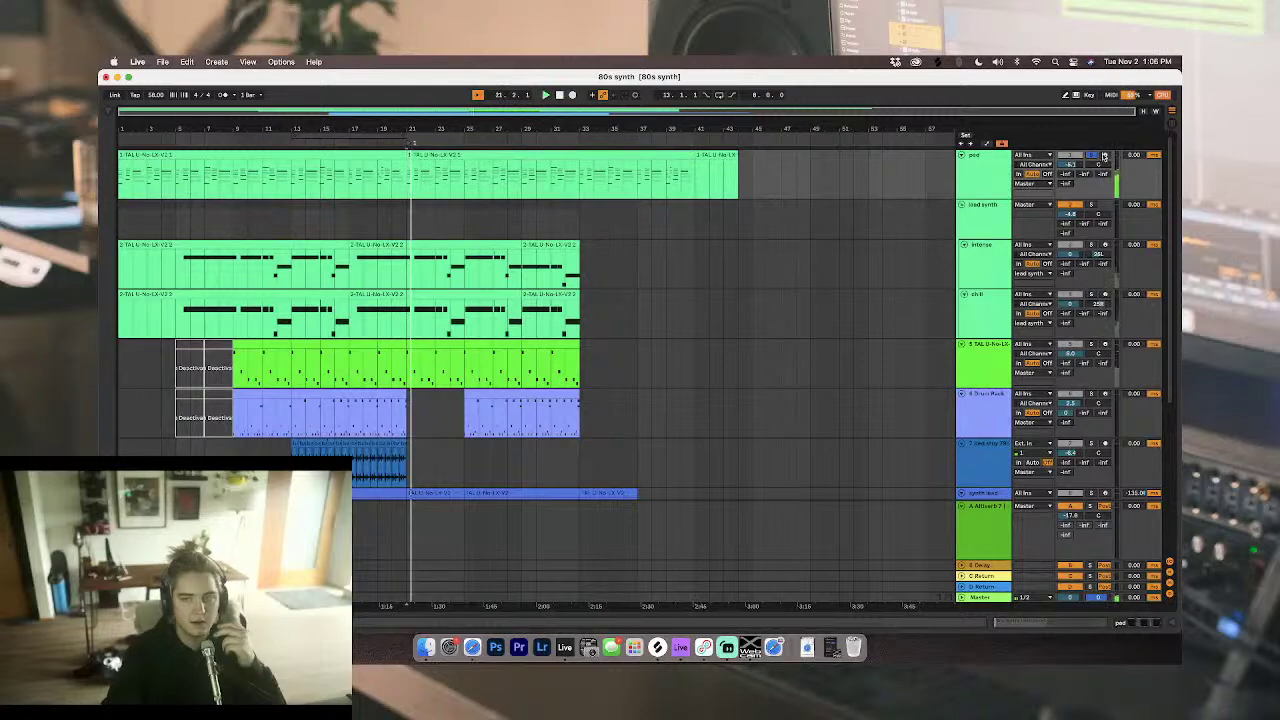
Step: Unsolo the pad track, listen to the full mix and return the playback position to bar 21 on the guitar track
click(981, 214)
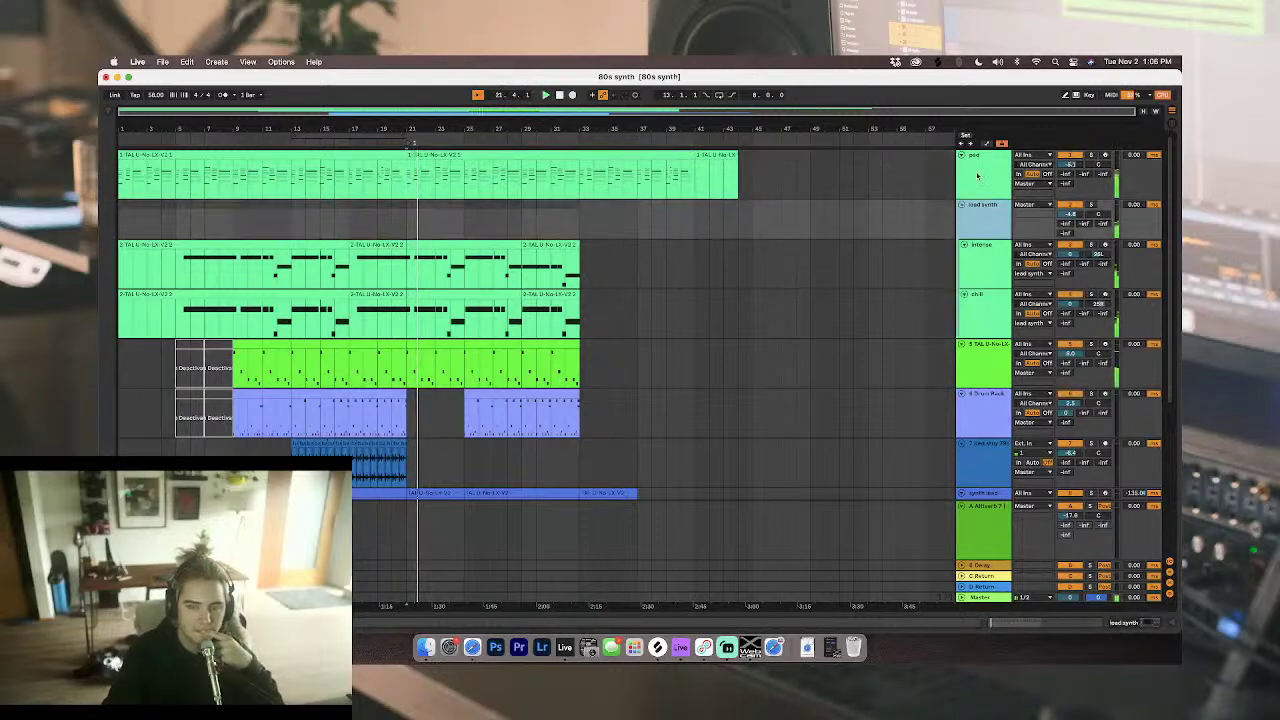
scroll(974, 184, down, 5)
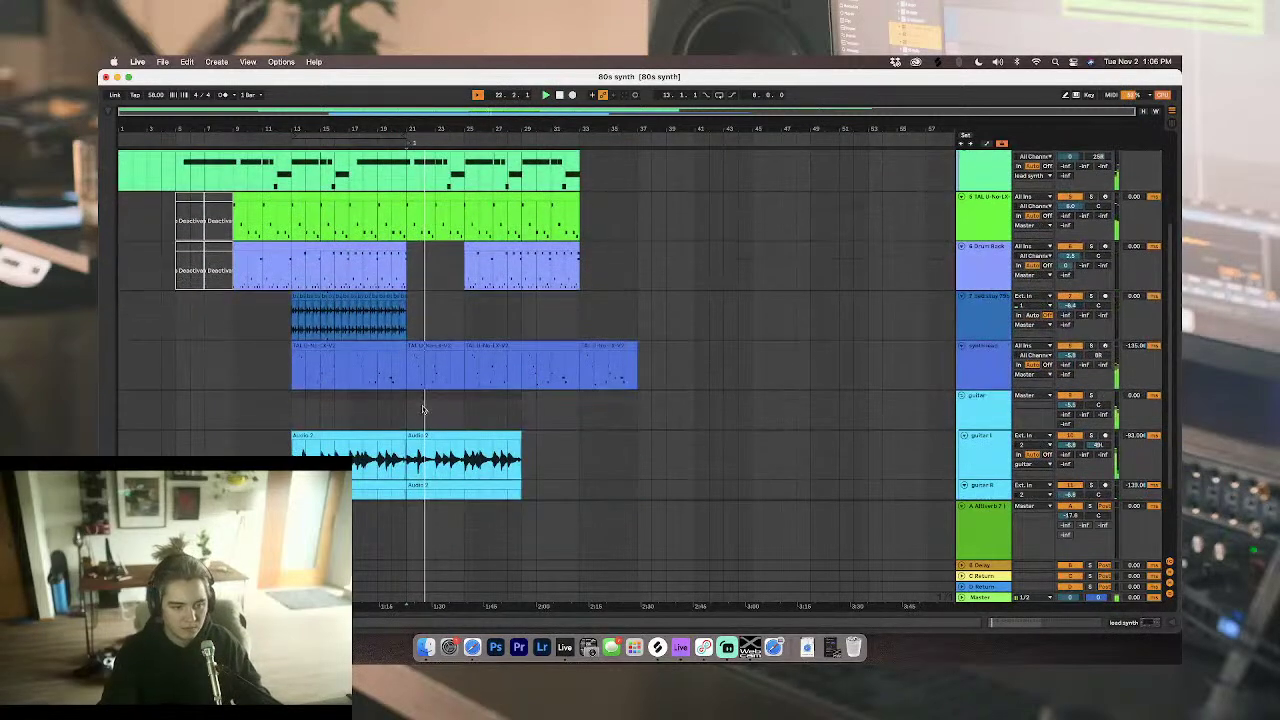
click(403, 407)
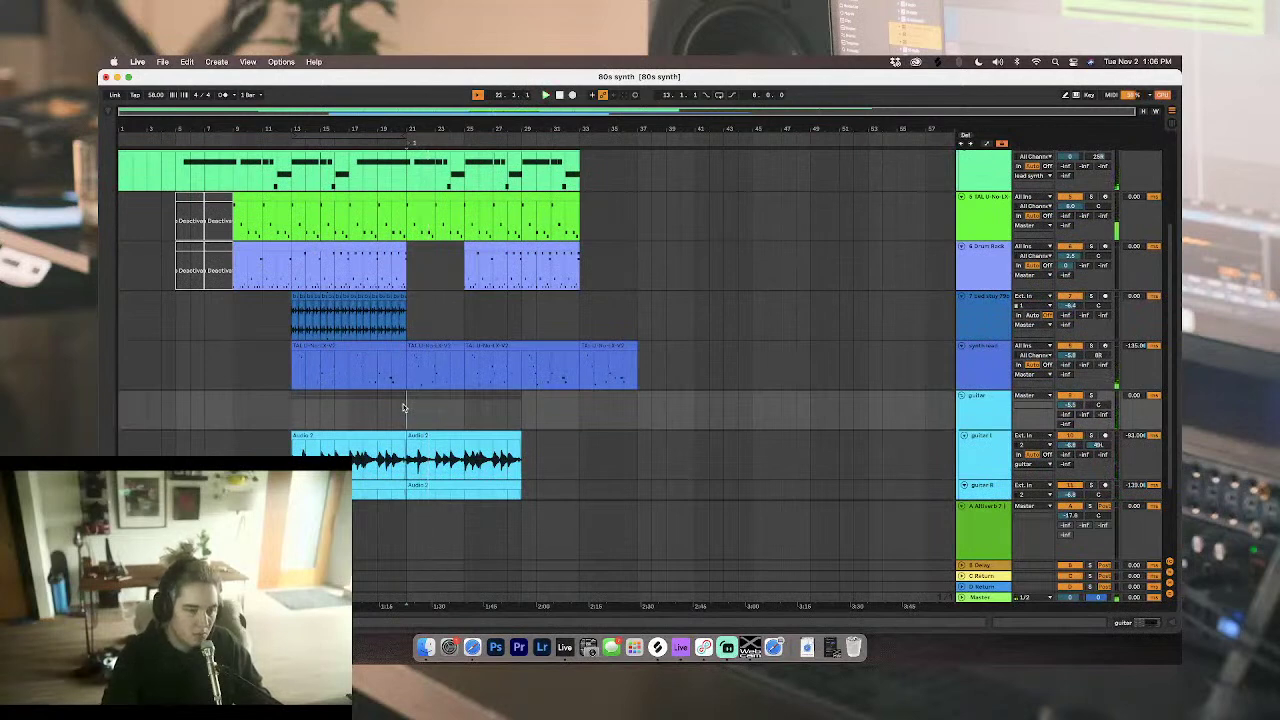
Step: Insert a new audio track after track 12, set its external input to channel 2 and arm it for recording
click(990, 322)
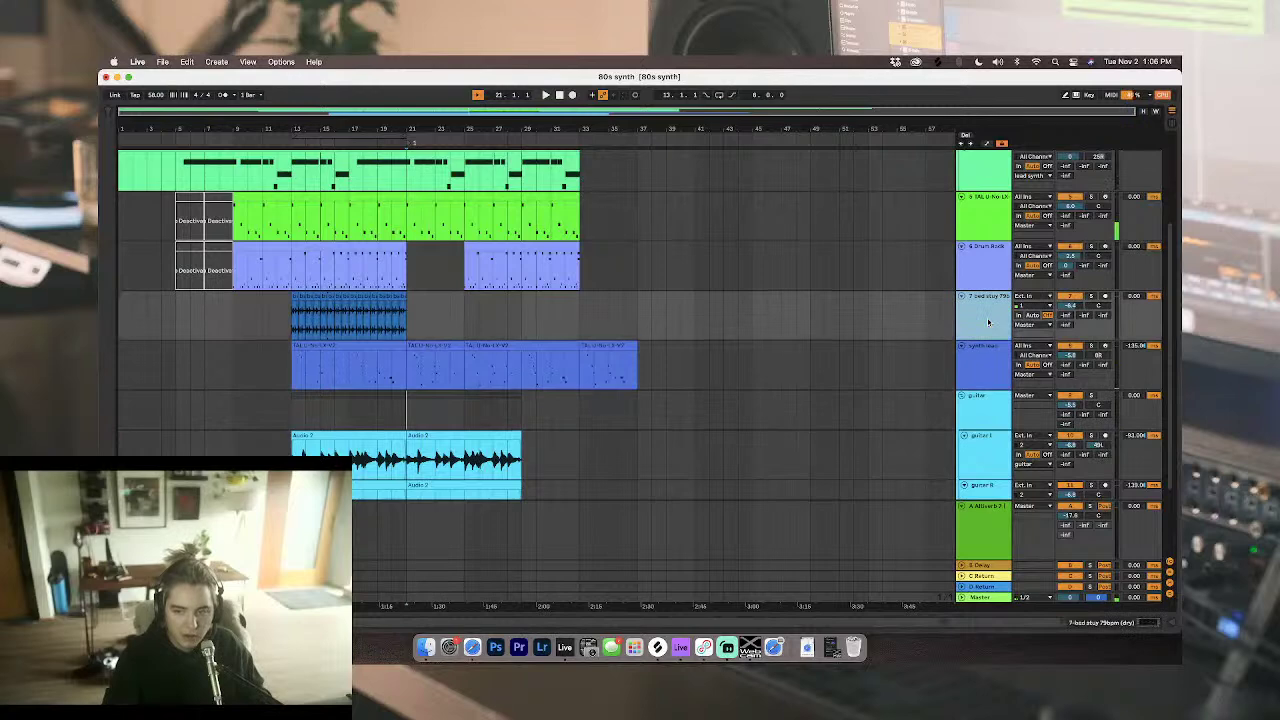
scroll(988, 326, down, 3)
click(991, 441)
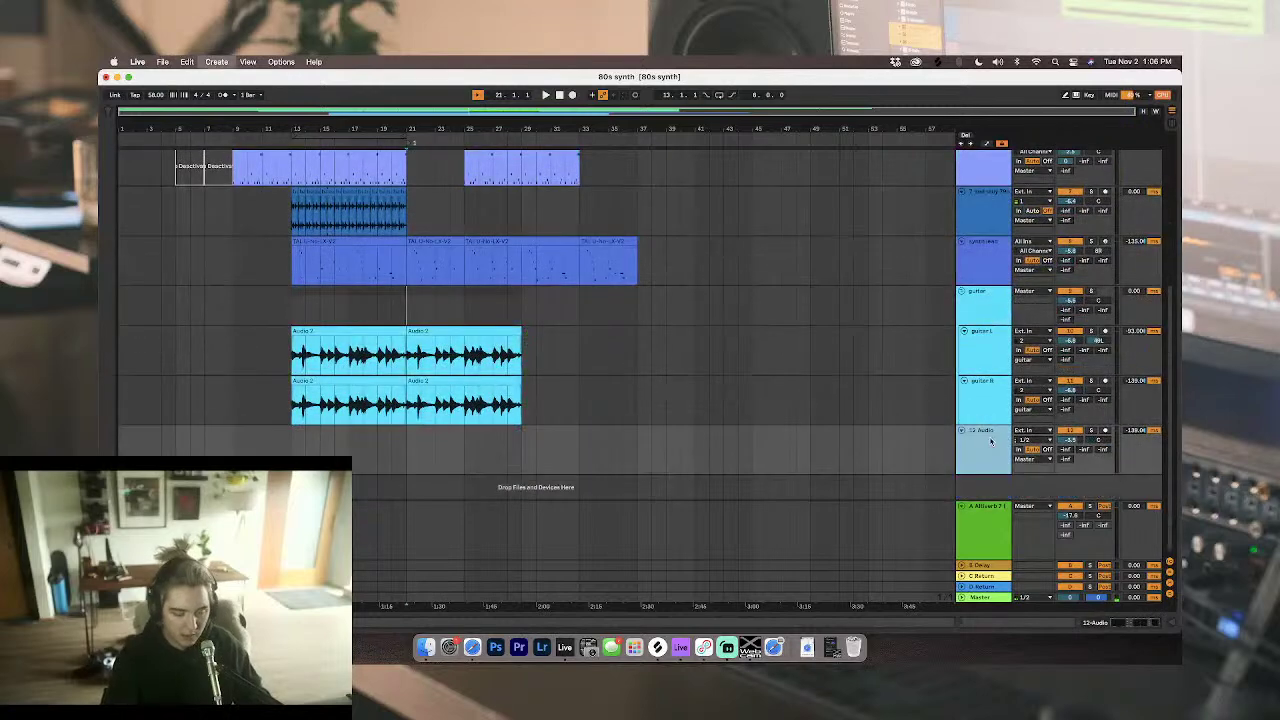
key(super+t)
click(1025, 467)
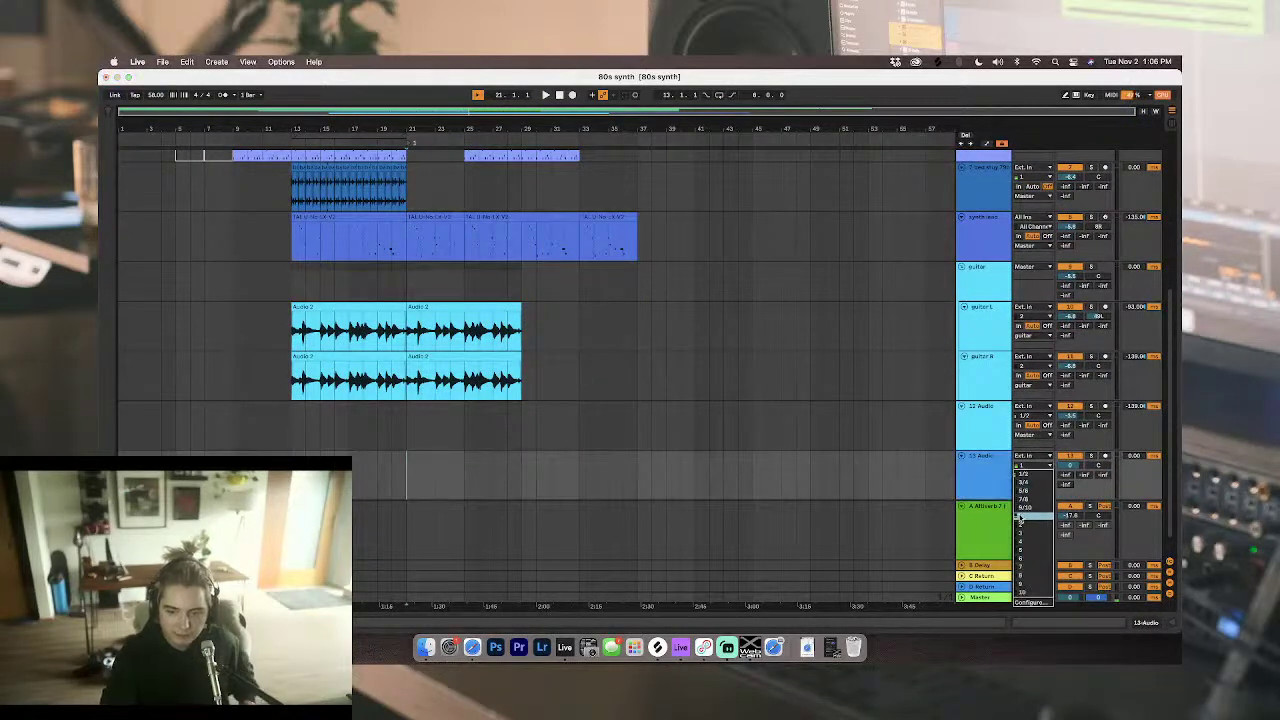
click(1023, 525)
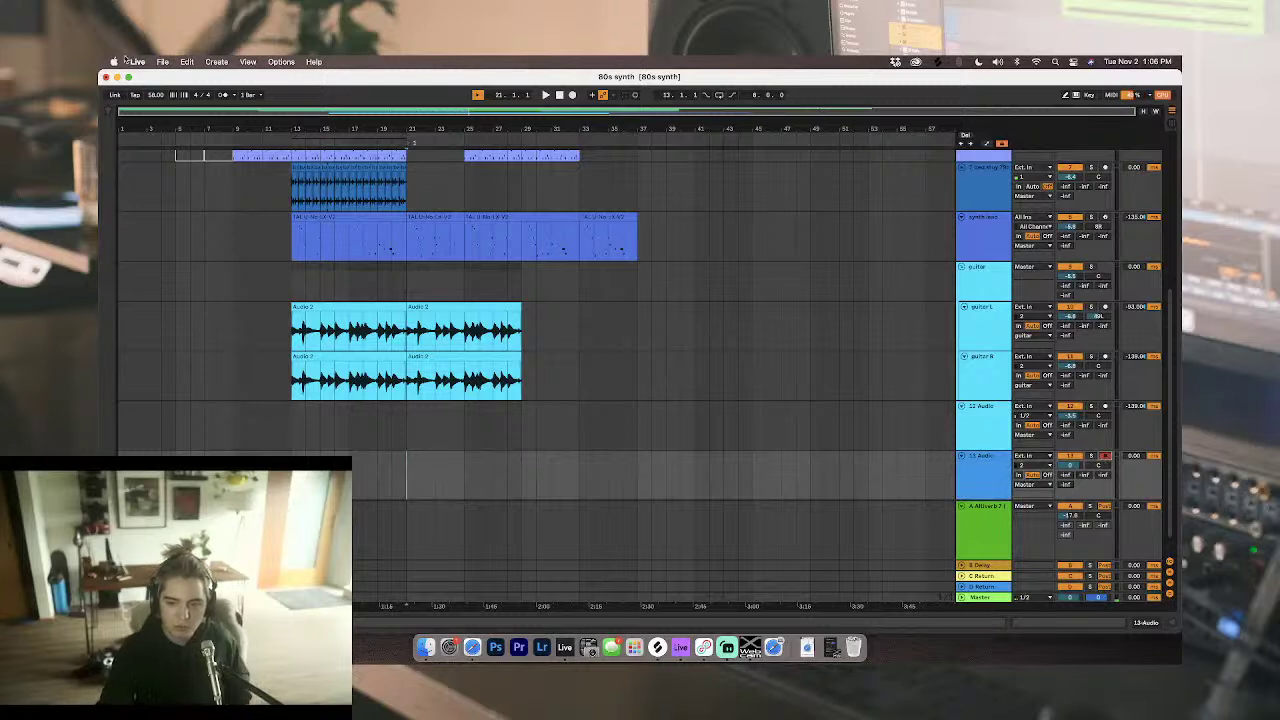
Step: Find the Clean Supro.adg preset among the Audio Effect Racks and load it on the new audio track
click(110, 110)
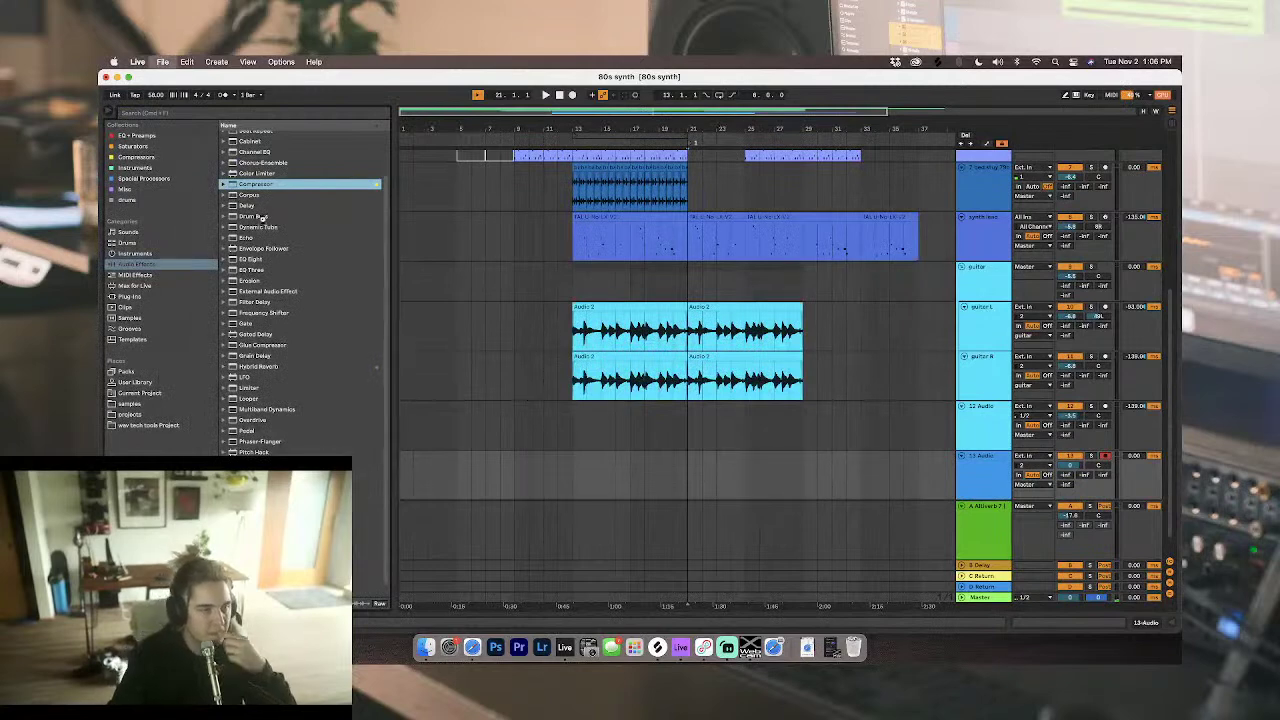
scroll(265, 206, up, 2)
click(143, 168)
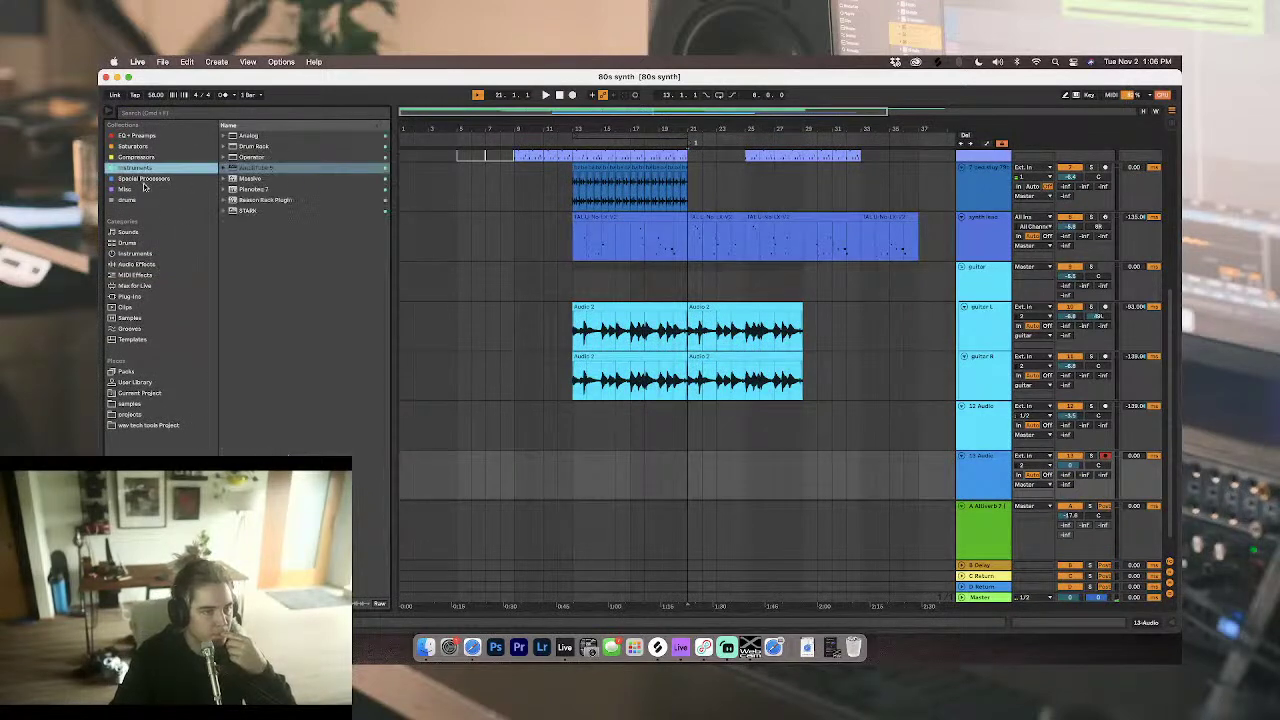
click(142, 179)
click(135, 190)
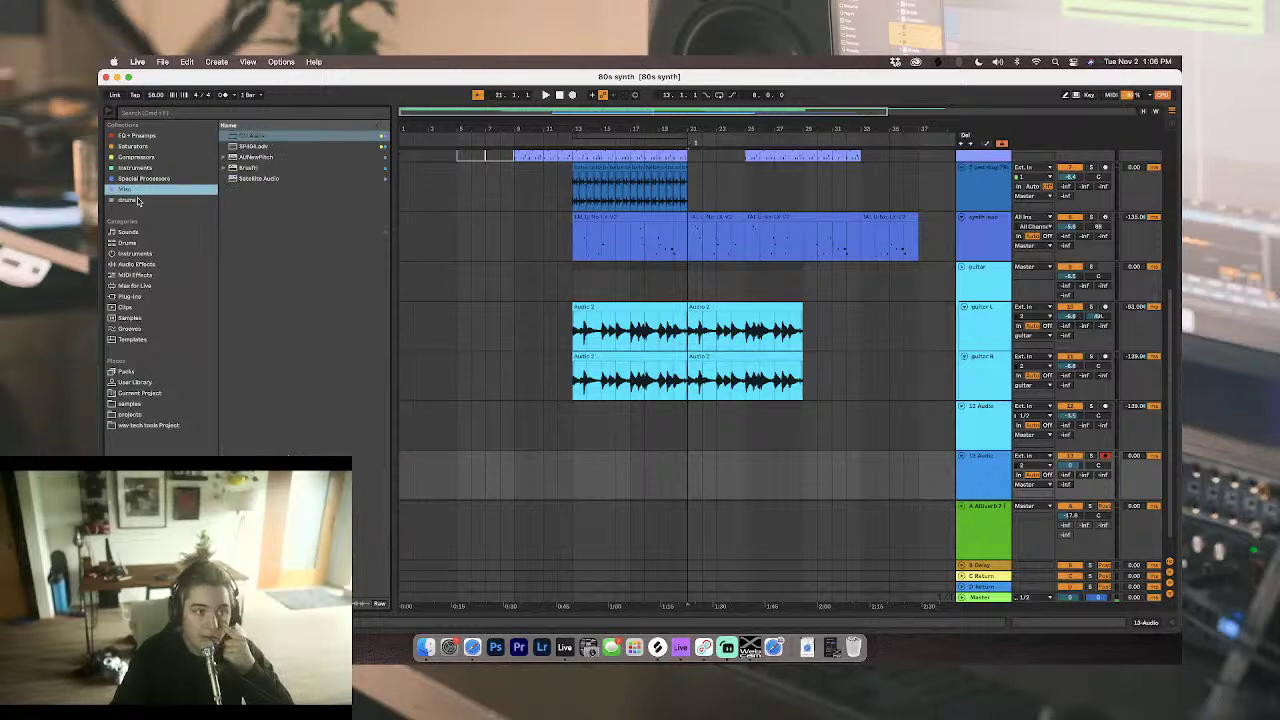
click(142, 147)
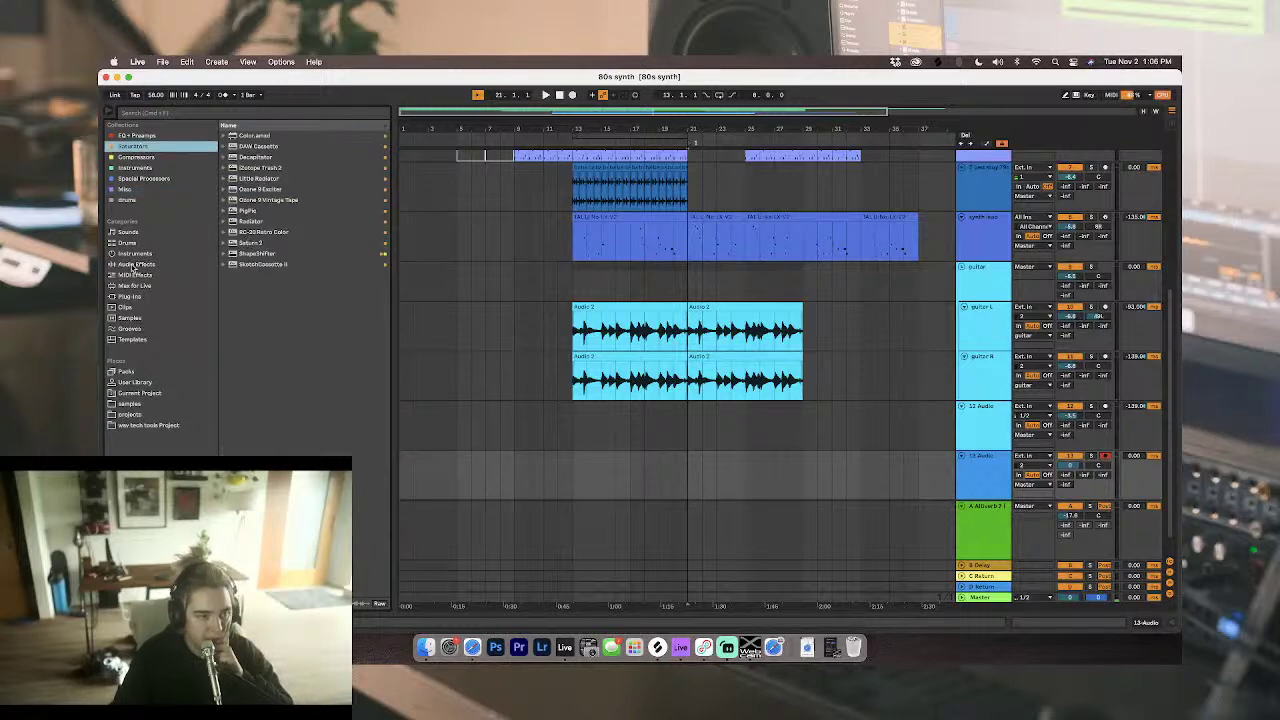
click(134, 264)
click(224, 147)
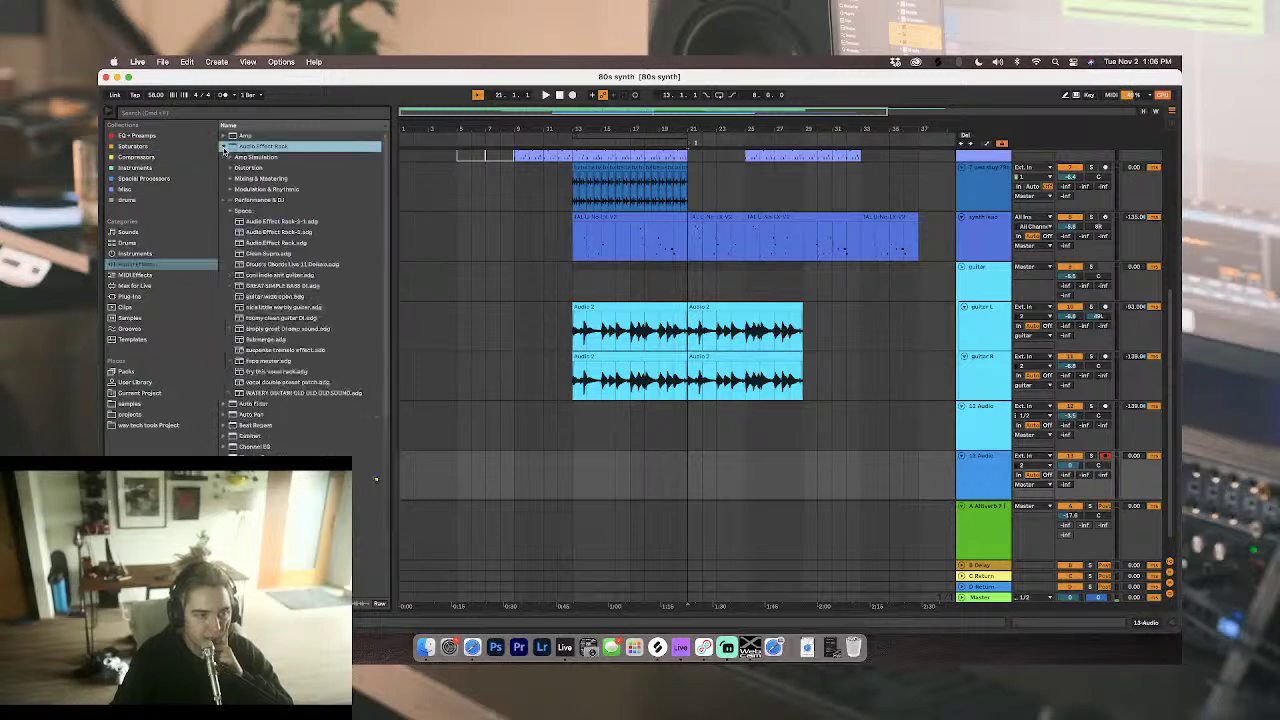
click(267, 254)
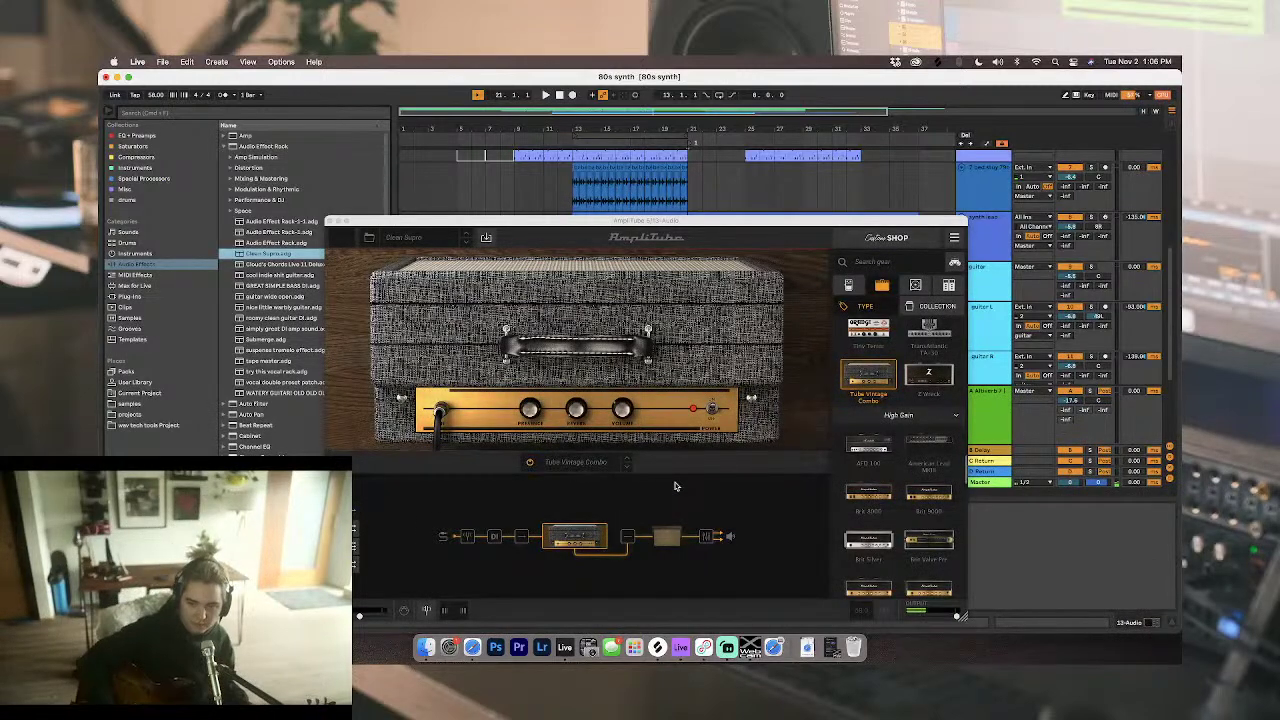
Step: Move the AmpliTube window clear of the effect browser and add a Utility effect after AmpliTube on the new track
click(620, 226)
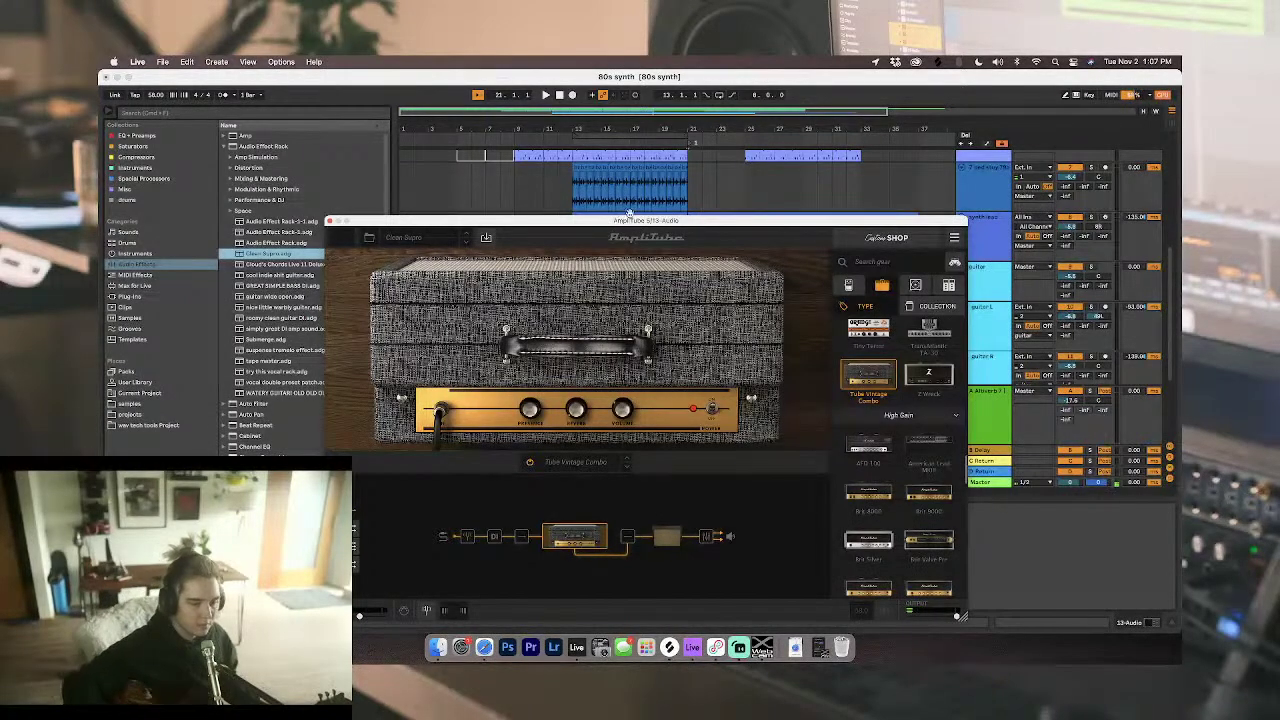
drag(476, 220, 591, 166)
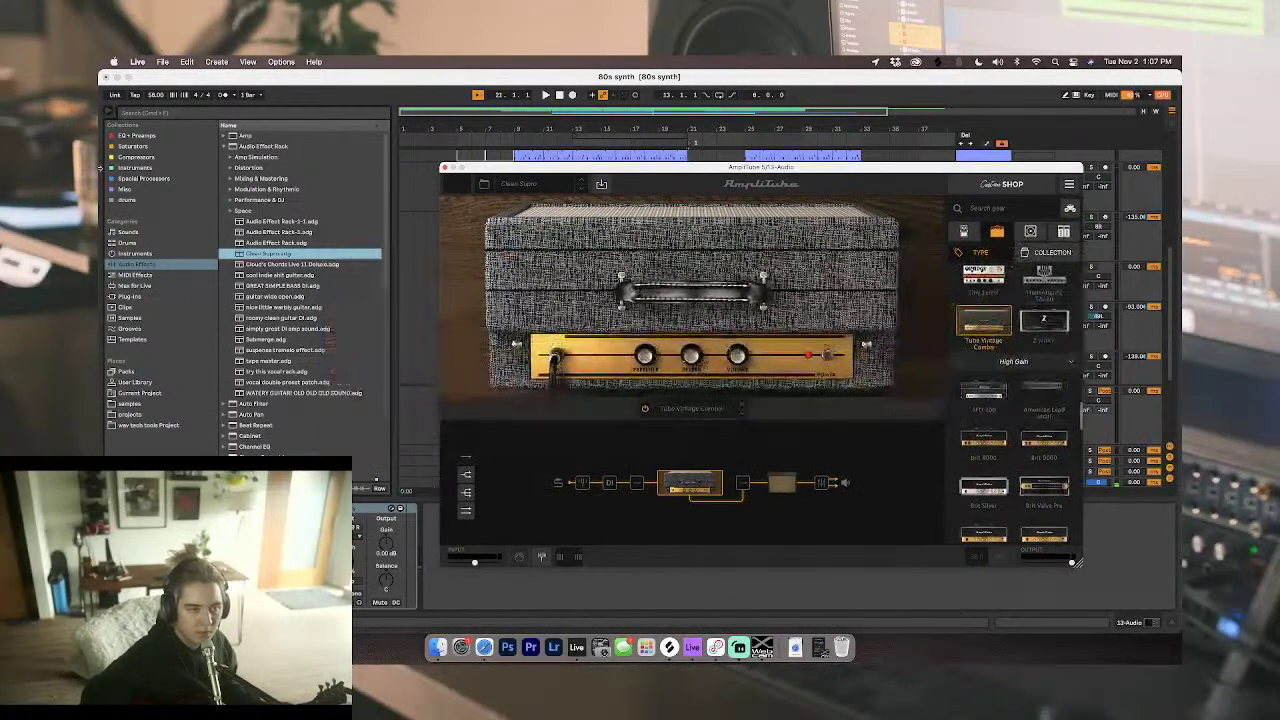
click(138, 263)
scroll(292, 331, down, 8)
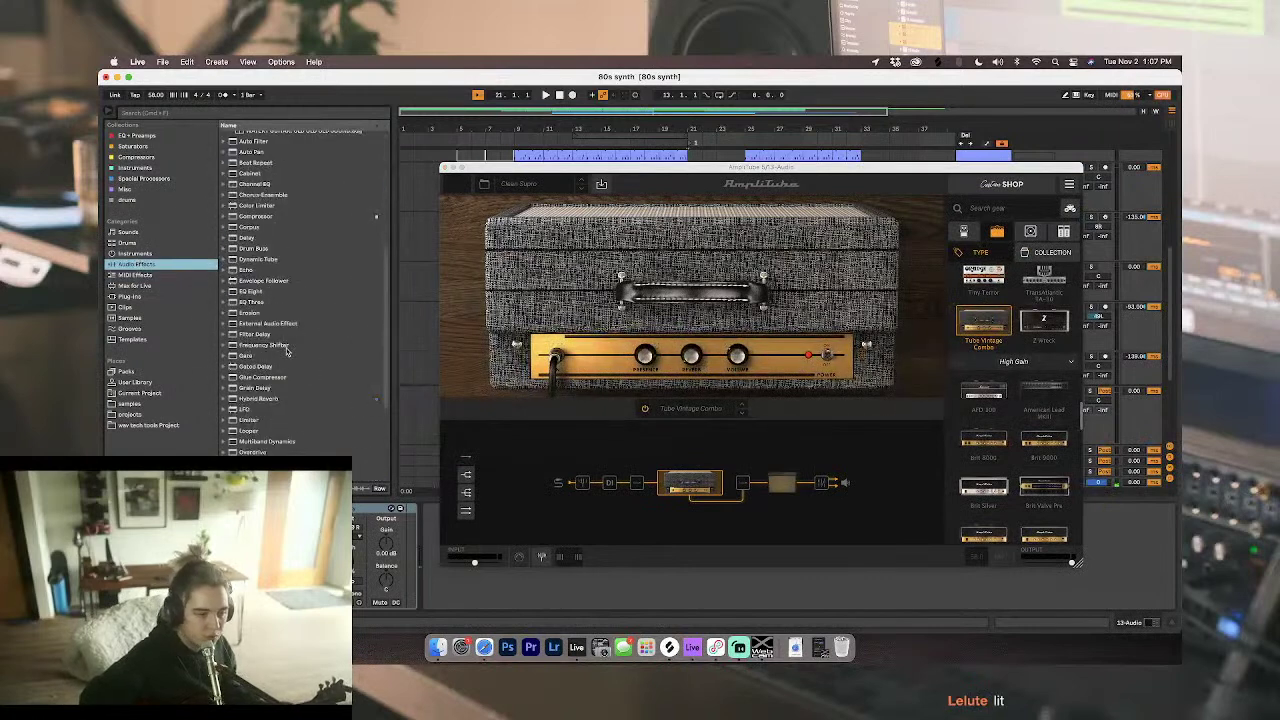
scroll(258, 420, down, 5)
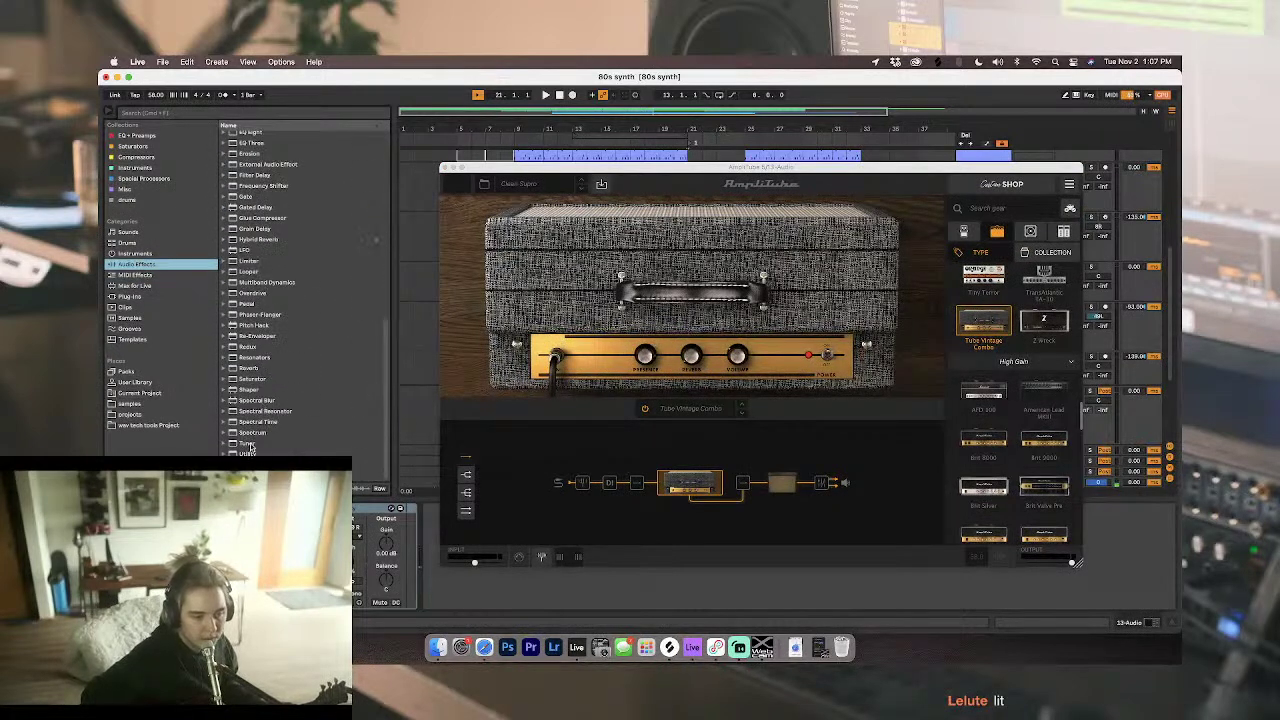
click(256, 453)
drag(256, 453, 394, 521)
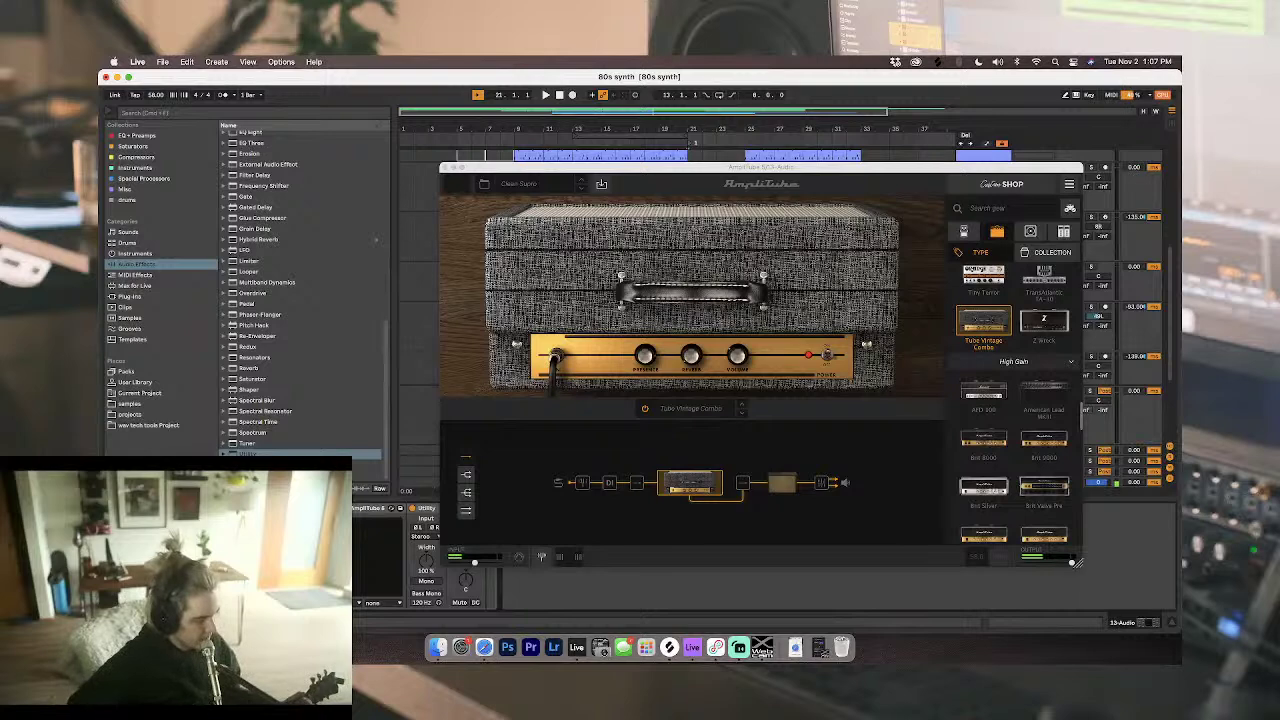
Step: Adjust the Tube Vintage Combo's middle knob, close AmpliTube and set the start position to bar 13
drag(691, 360, 687, 299)
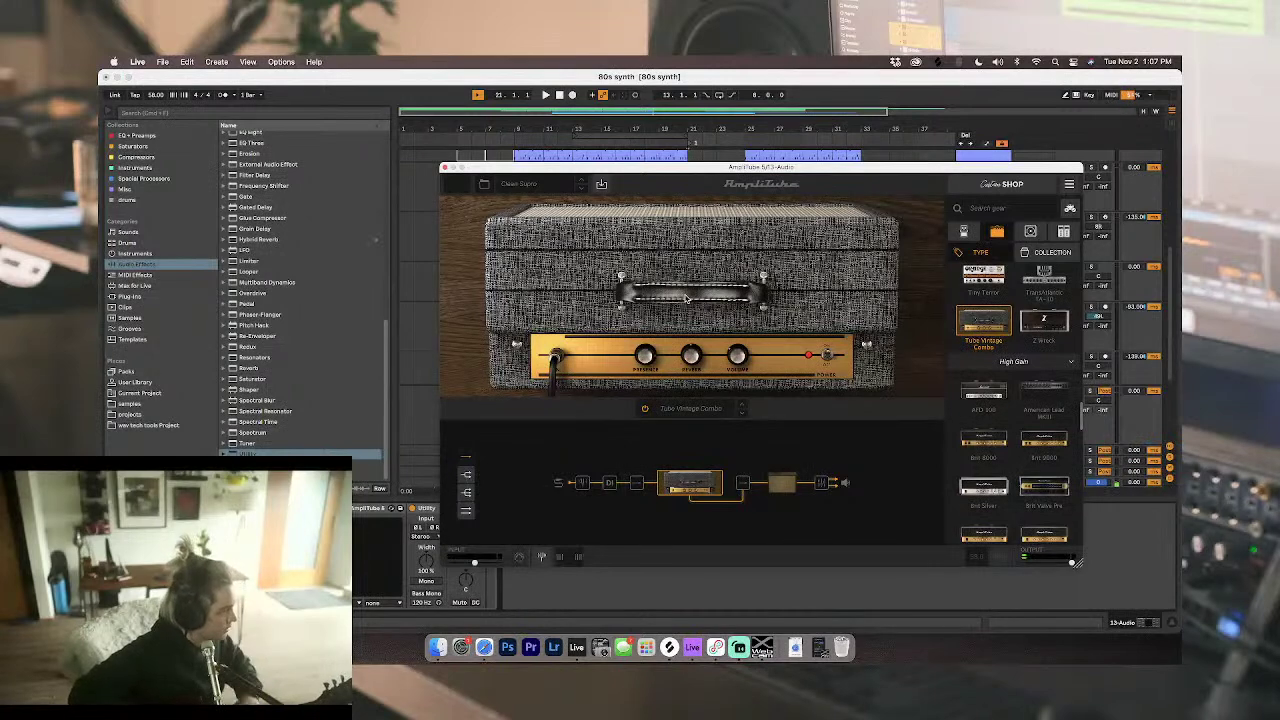
click(446, 167)
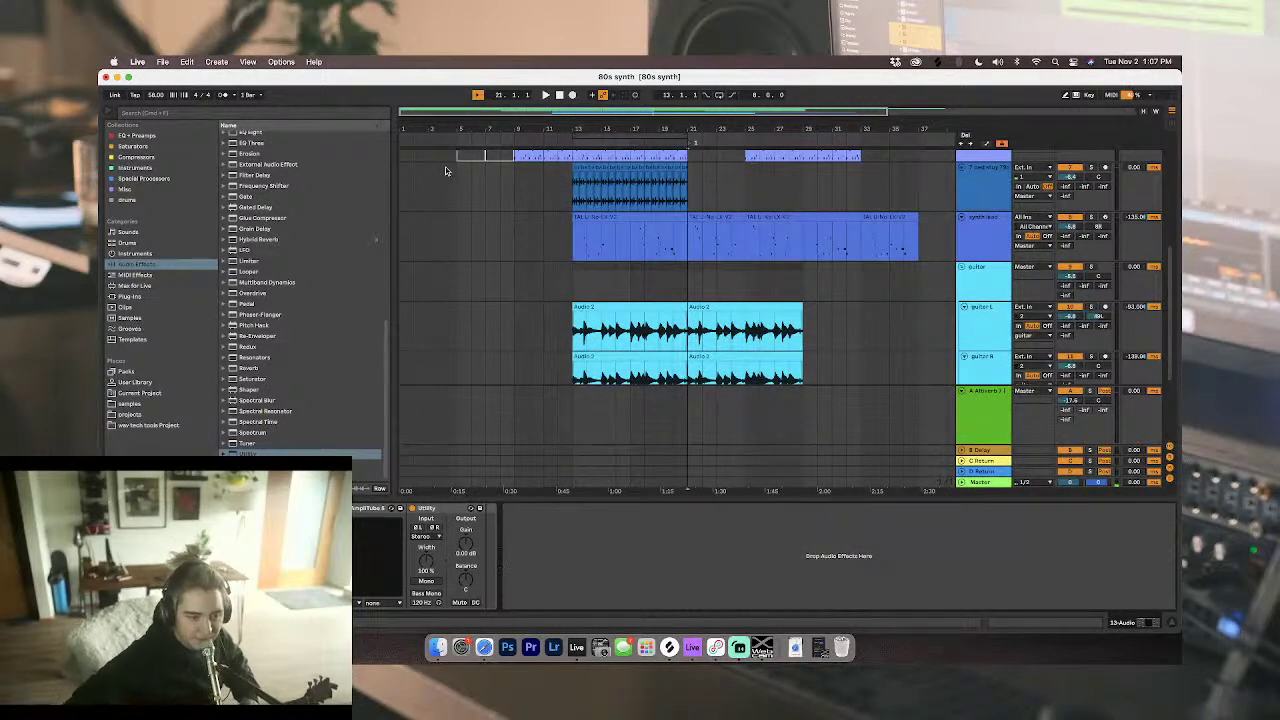
click(573, 292)
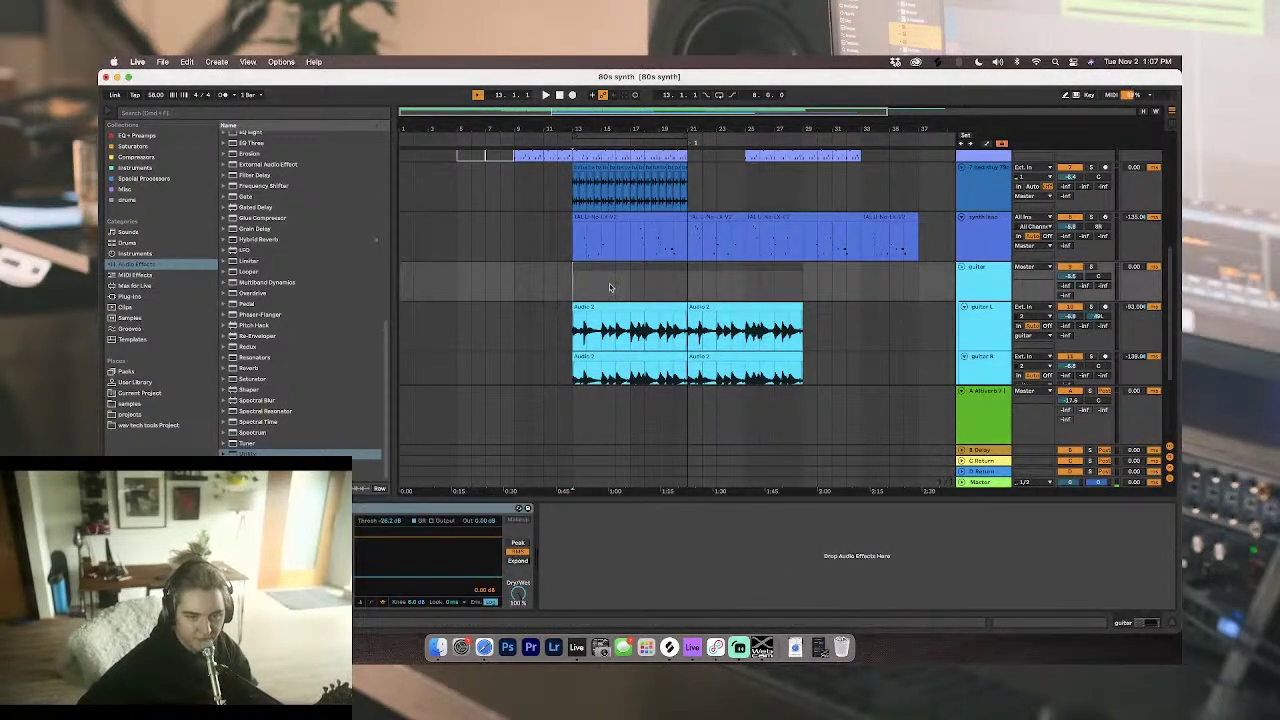
click(986, 483)
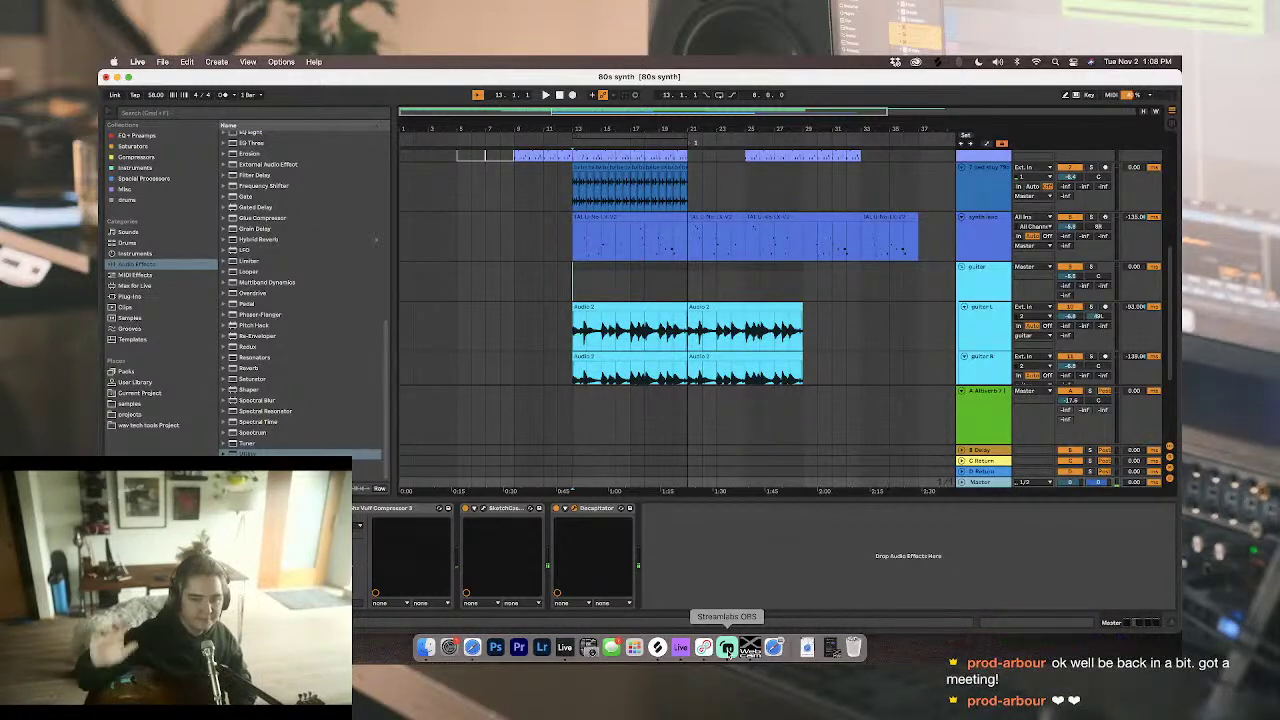
Step: Switch to Streamlabs OBS and check the stream chat and the mixer's audio sources
click(727, 648)
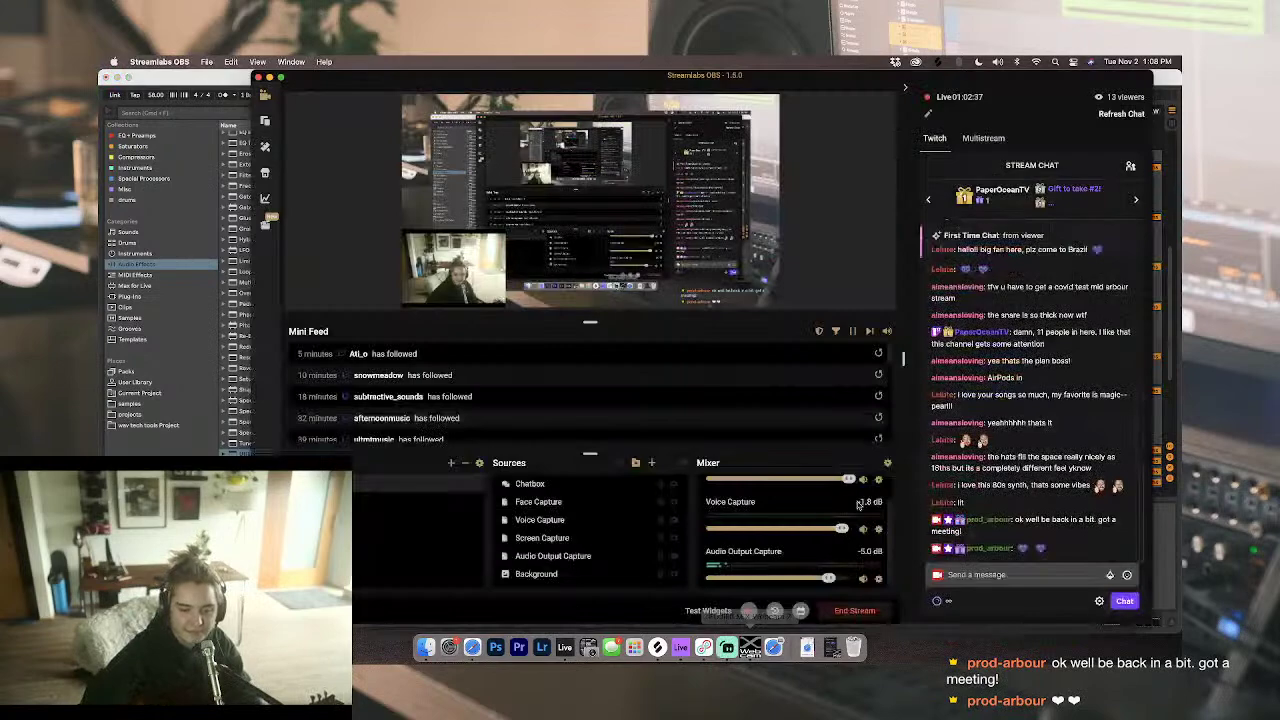
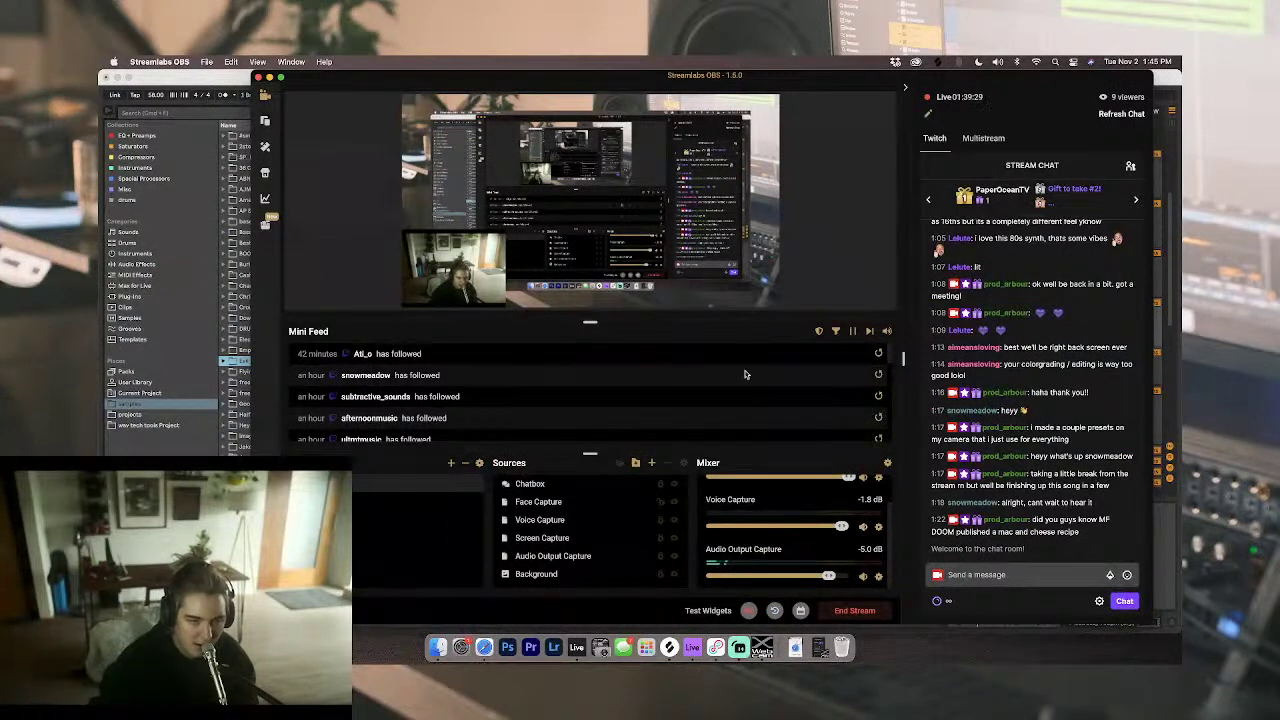
scroll(794, 513, up, 1)
scroll(794, 513, up, 1)
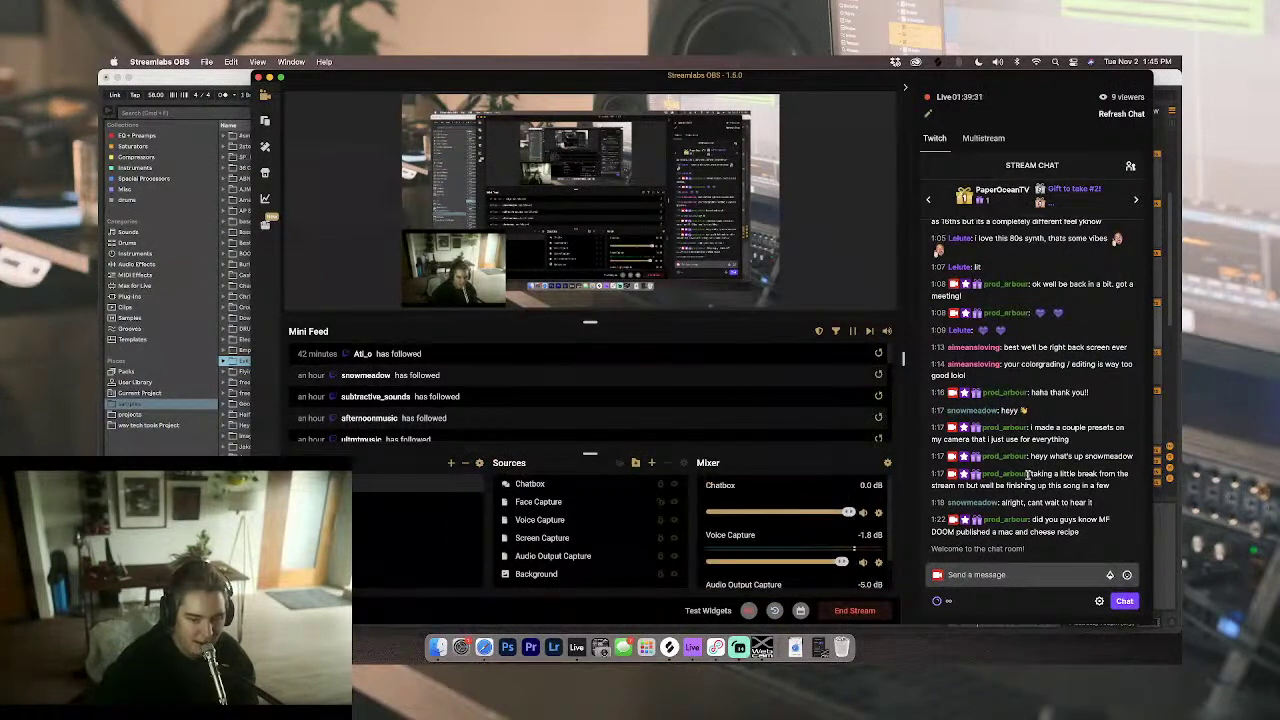
Step: Switch back to Ableton Live and set the playback start to bar 9 on audio track 7
key(super+Tab)
key(super+Tab)
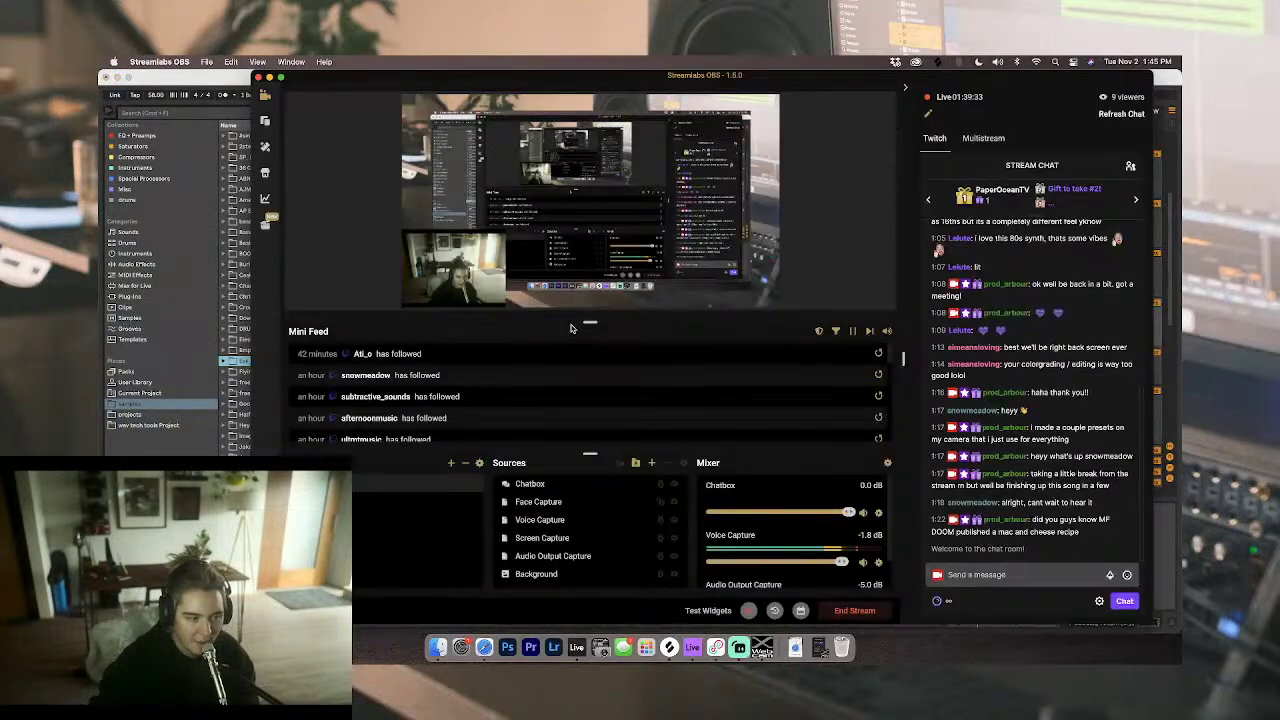
key(super+Tab)
drag(515, 310, 655, 316)
click(641, 316)
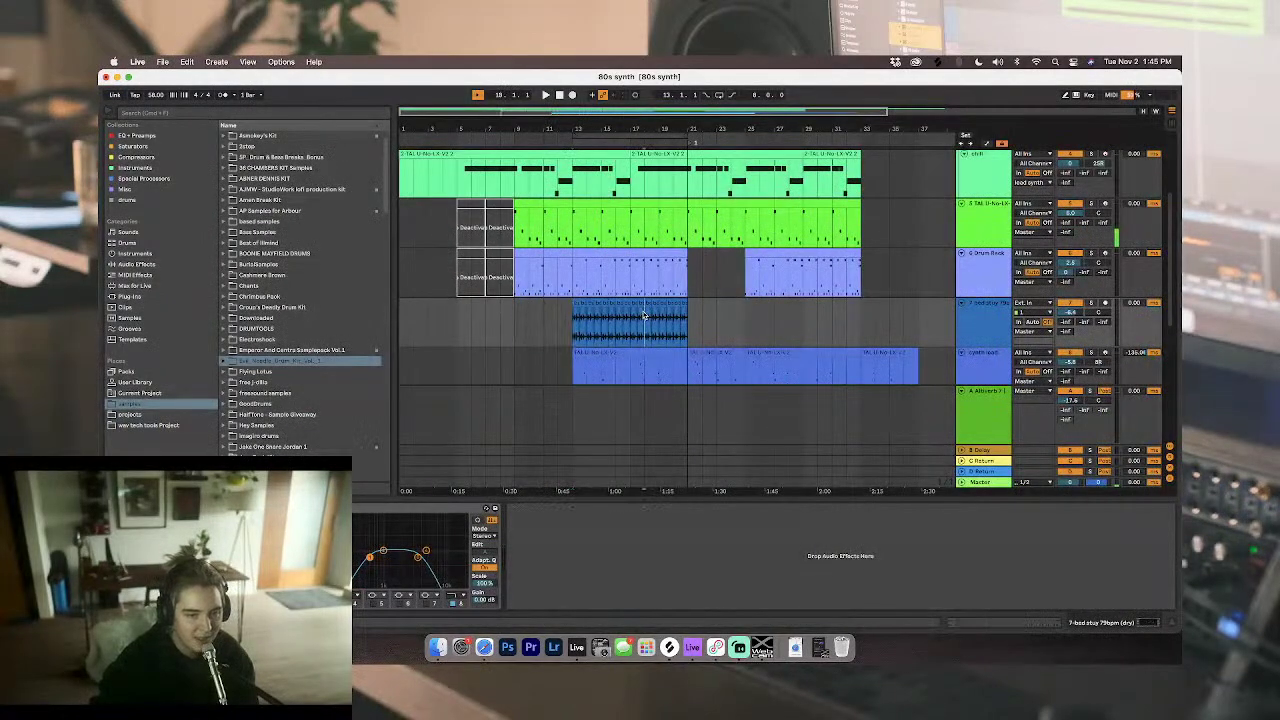
click(522, 322)
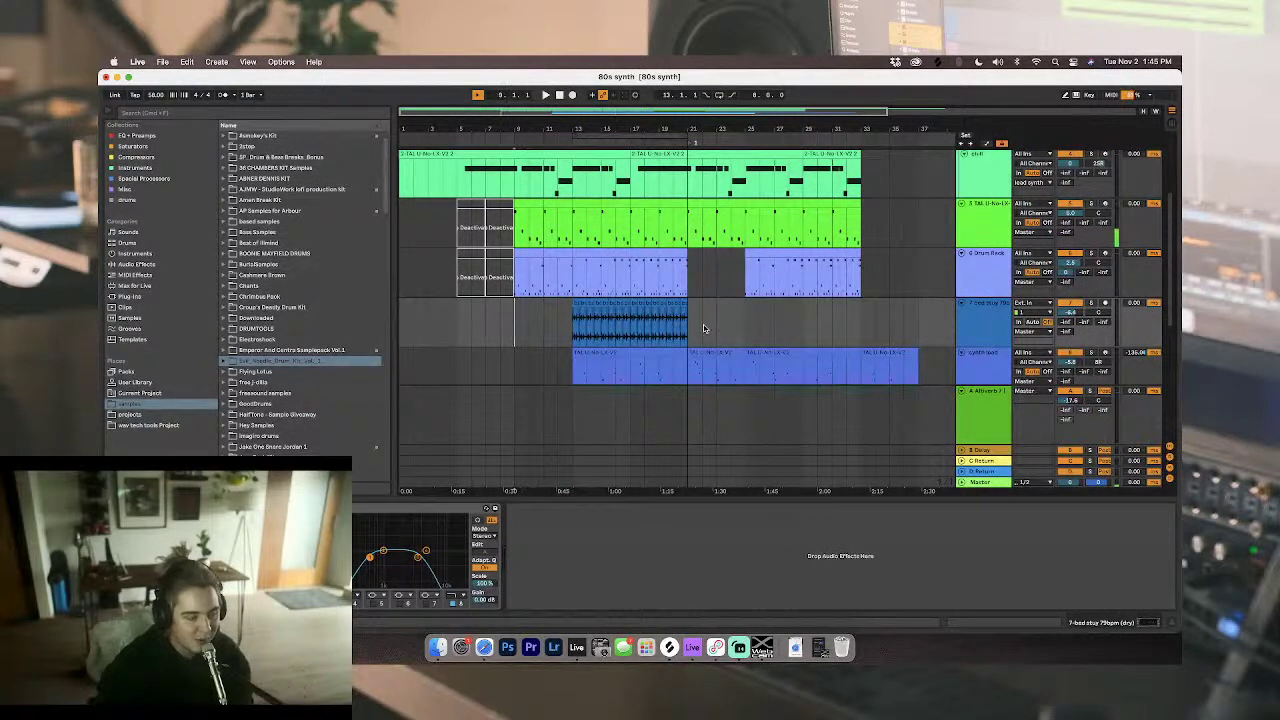
Step: Mute Voice Capture in the Streamlabs OBS mixer and check the audio output level while the arrangement plays from bar 9
key(super+Tab)
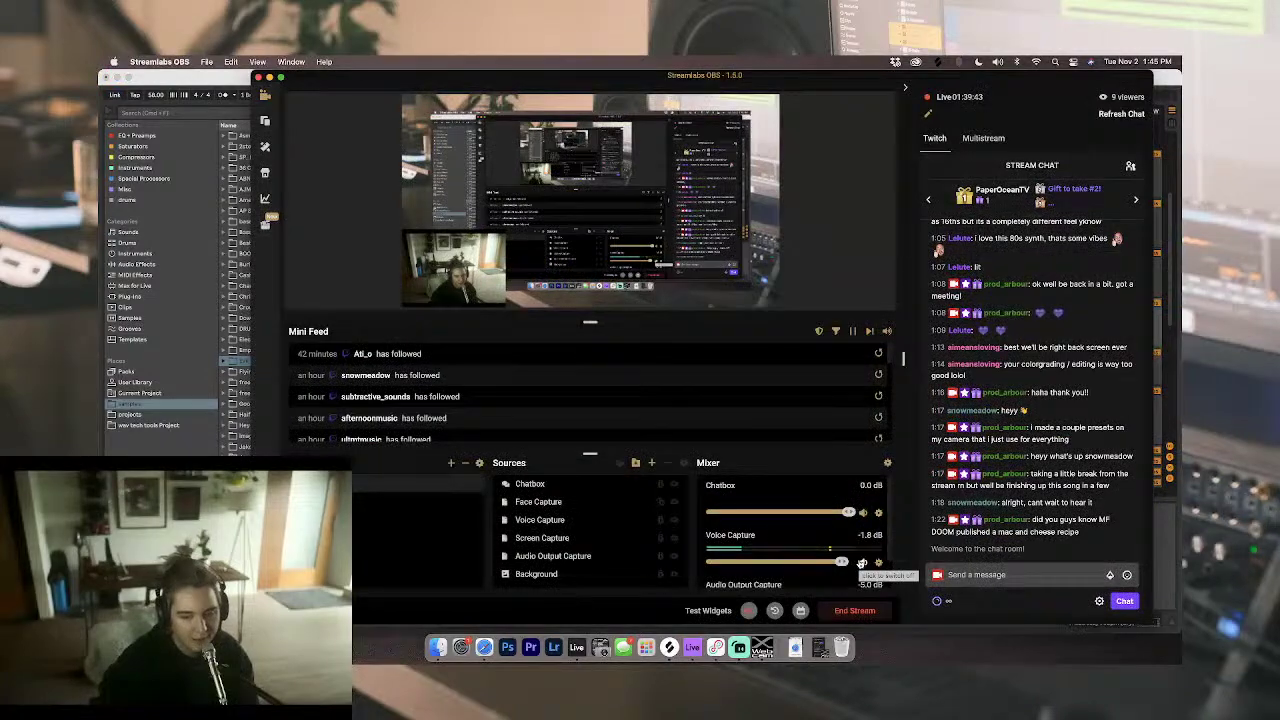
key(super+Tab)
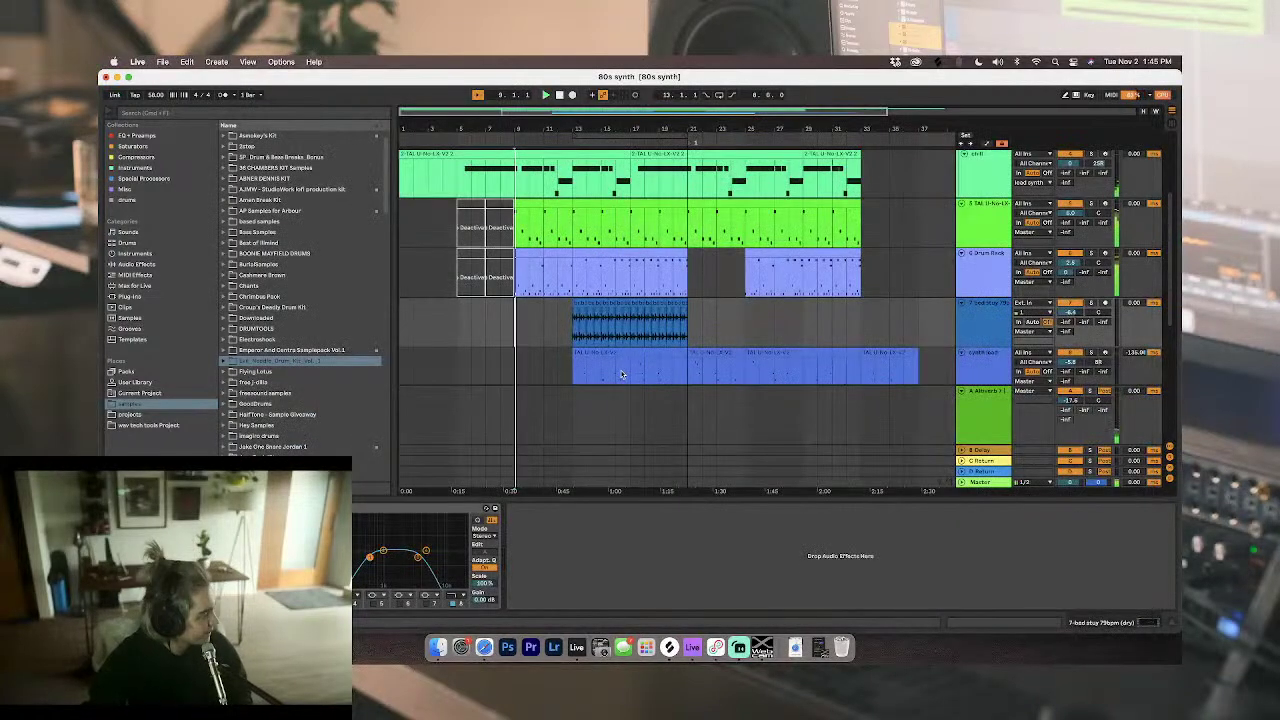
key(super+Tab)
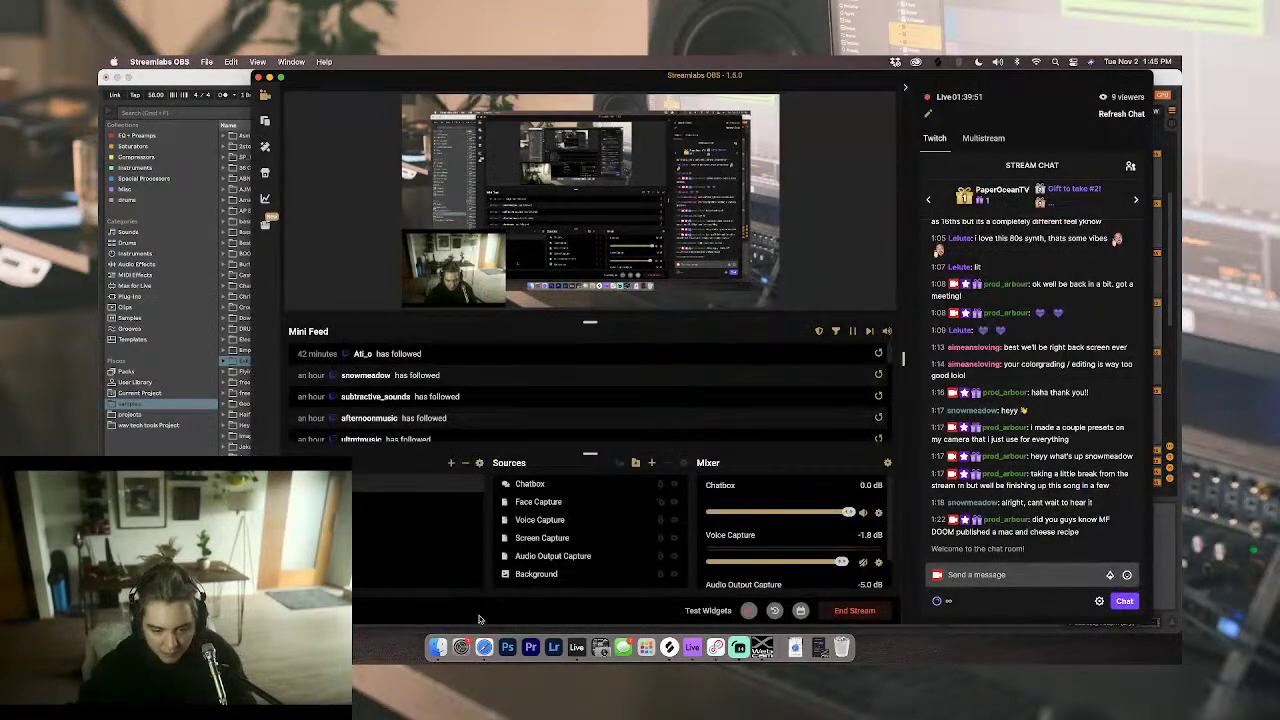
scroll(765, 530, down, 2)
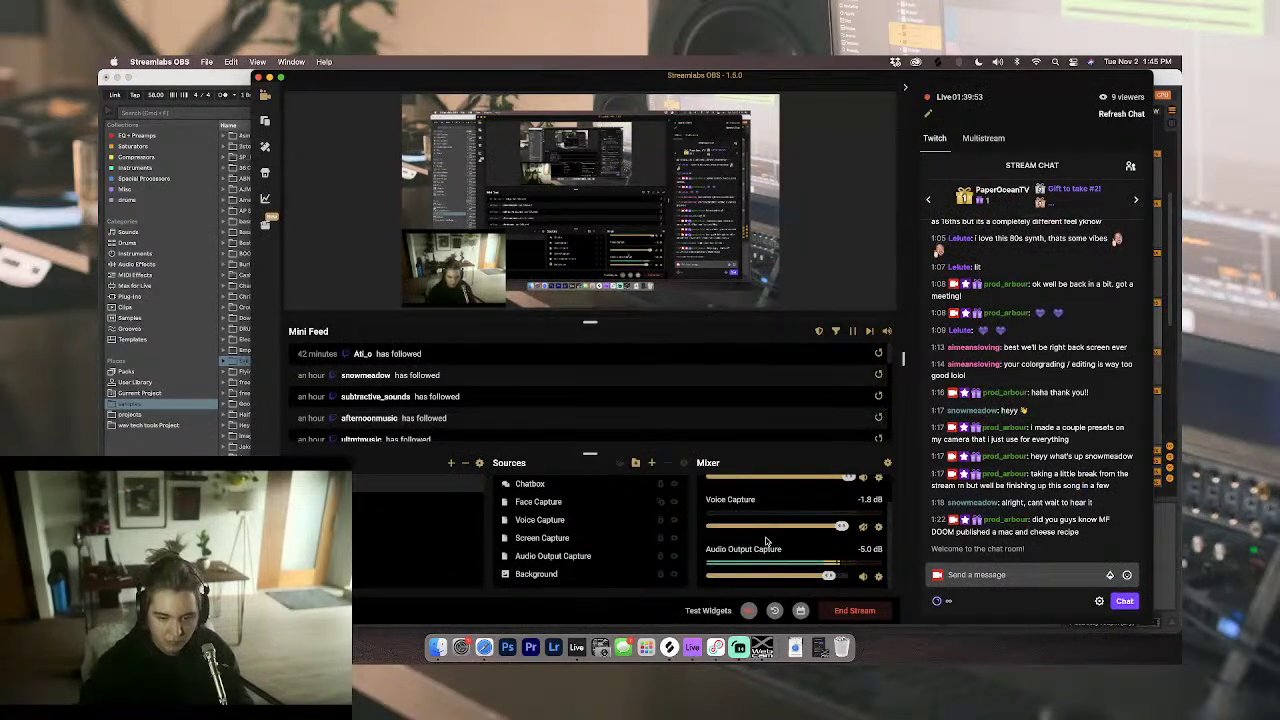
Step: Switch back to Ableton Live, solo the Drum Rack track and raise its second send to 0 for playback
key(super+Tab)
click(1094, 258)
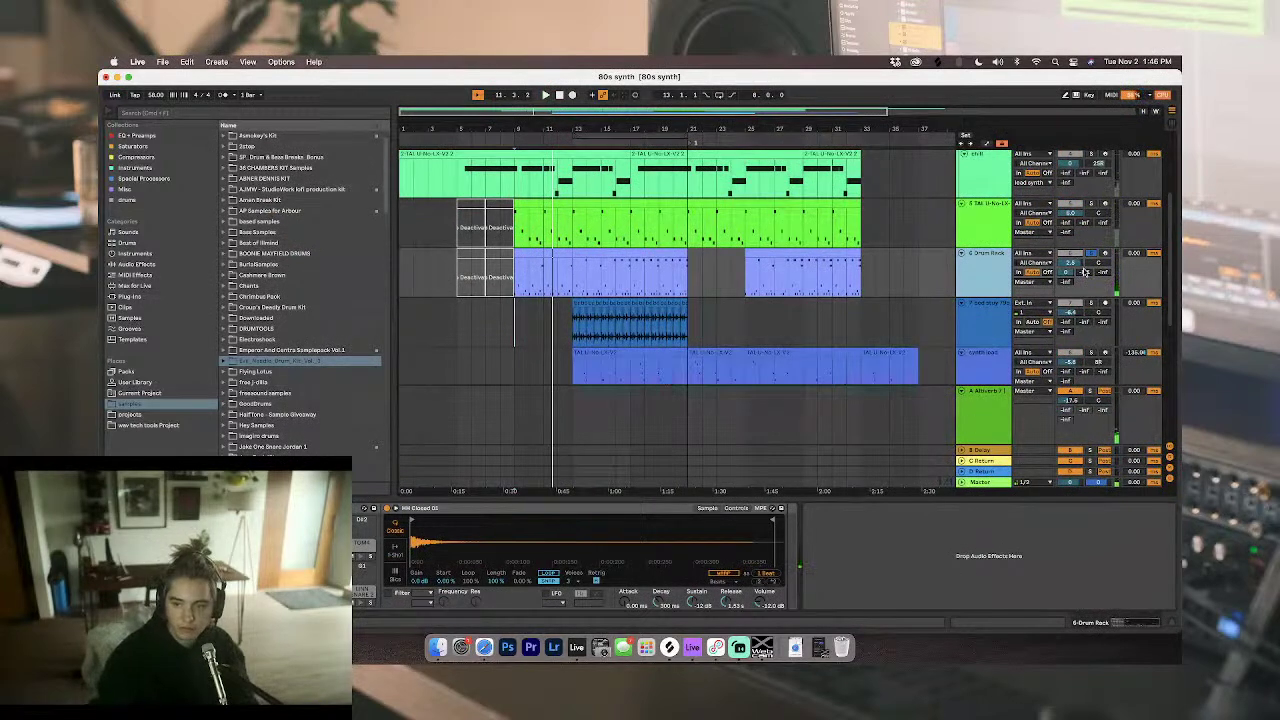
drag(1084, 272, 1084, 200)
key(space)
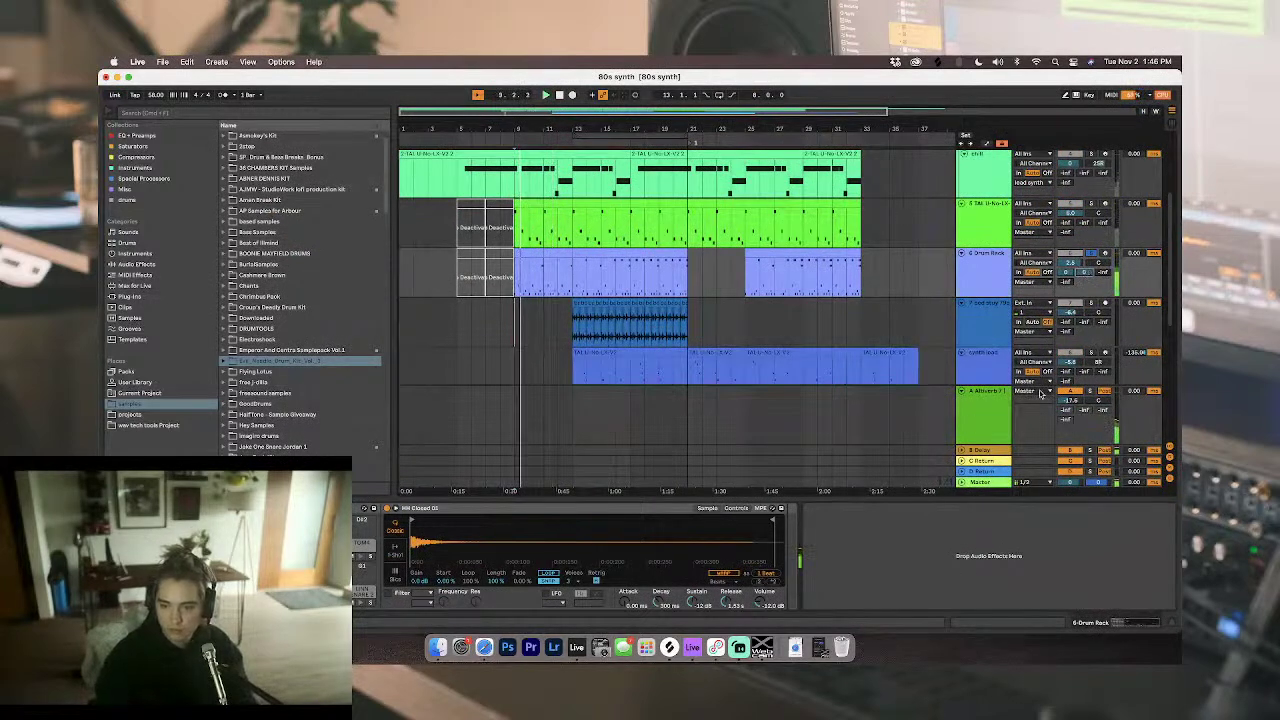
Step: Solo the B Delay return track and delete its Delay device
click(450, 452)
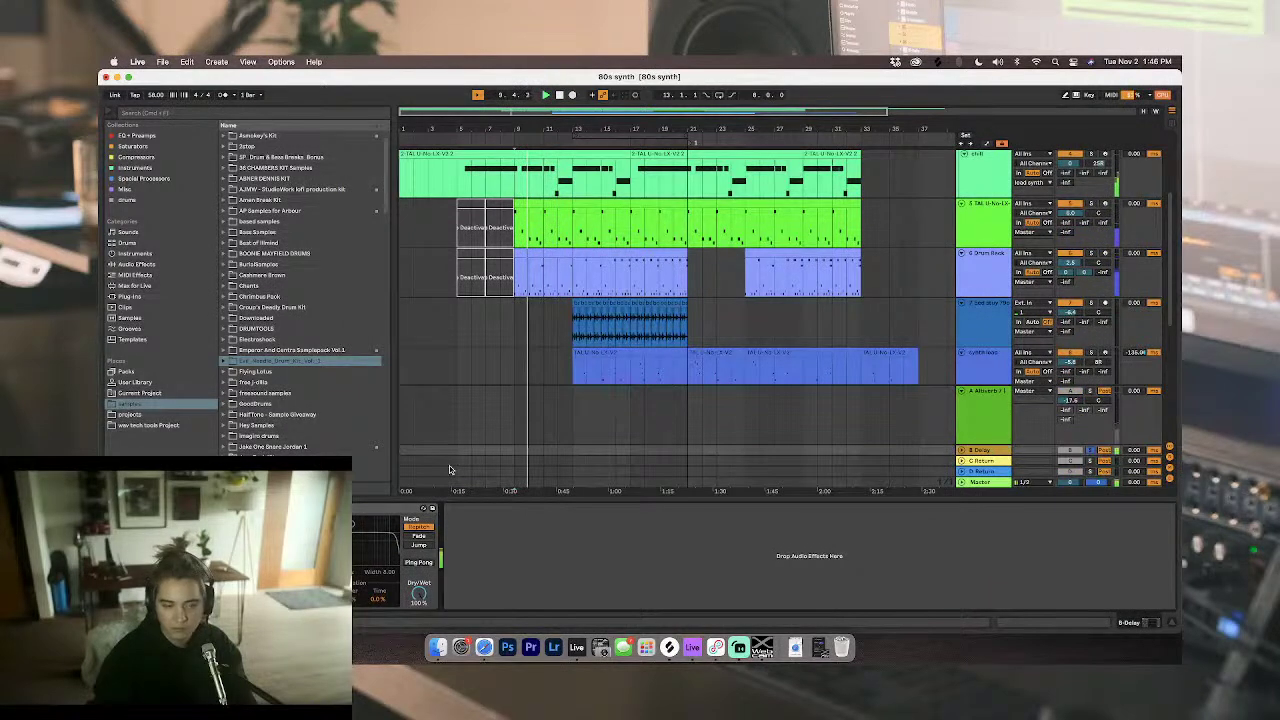
click(270, 560)
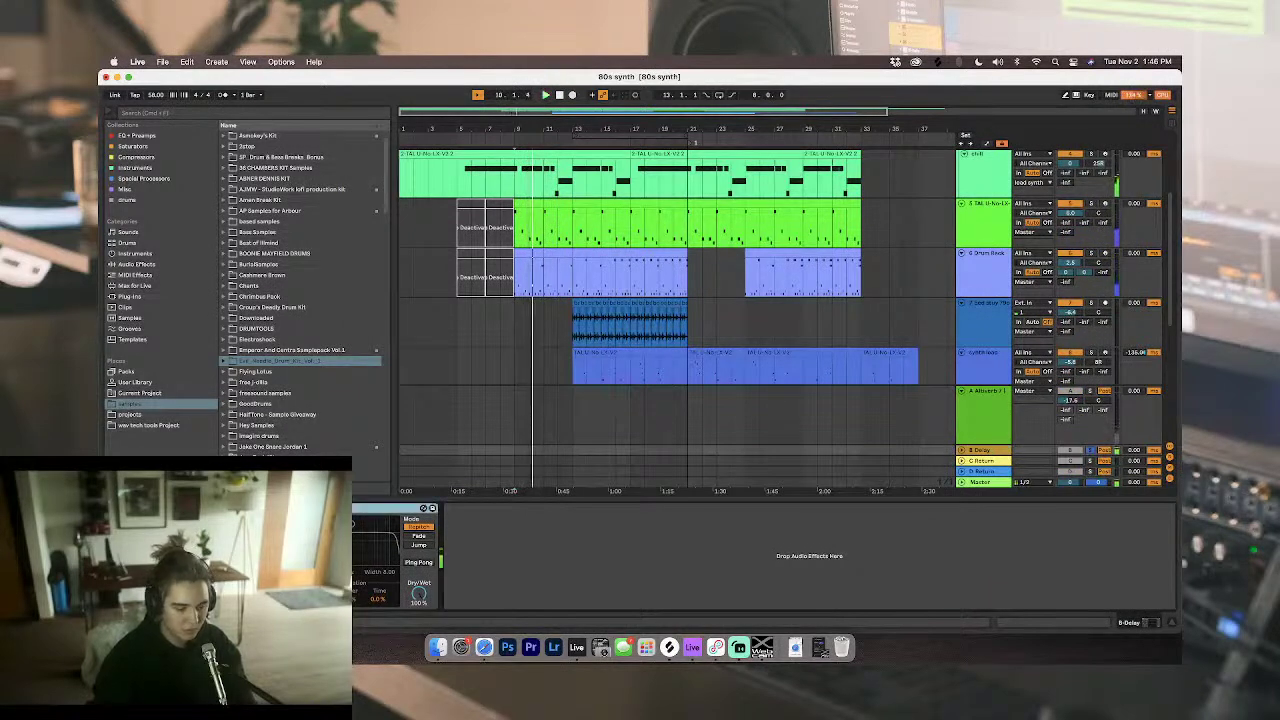
key(Delete)
Step: Find EchoBoy in the Special Processors collection and load it onto return track B
click(134, 169)
click(134, 147)
click(134, 136)
click(130, 253)
click(138, 178)
click(136, 157)
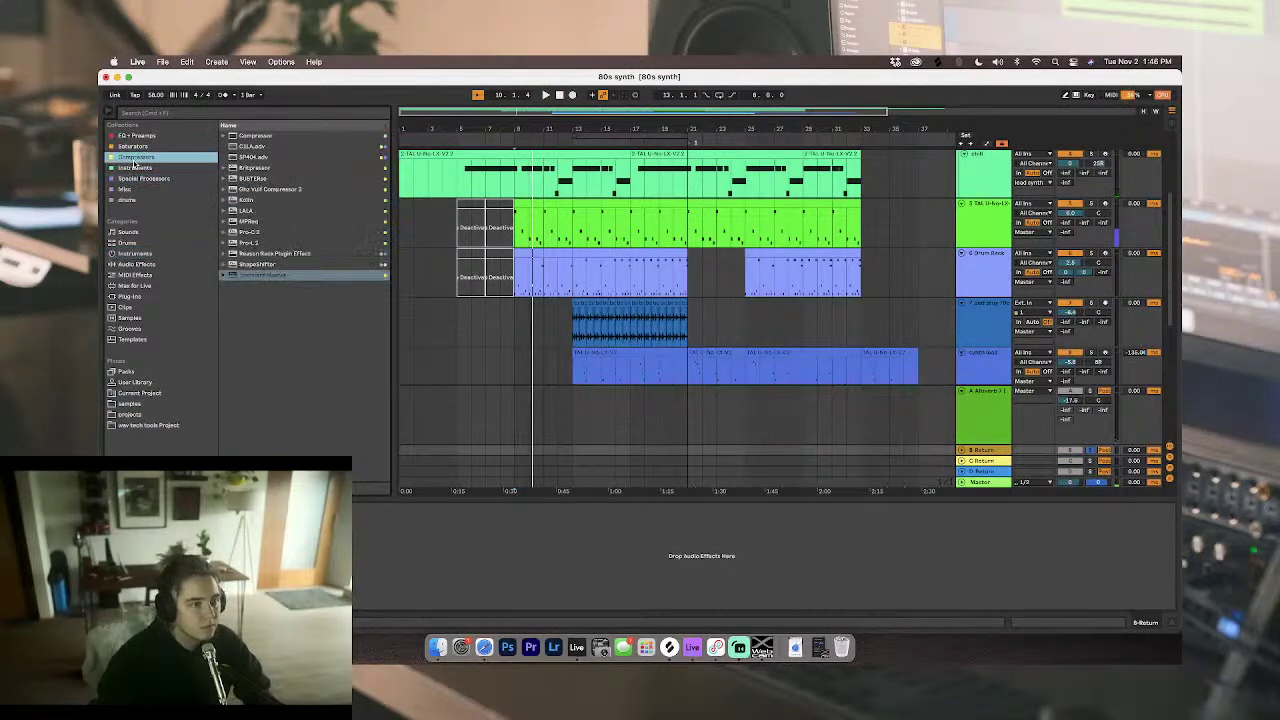
click(136, 147)
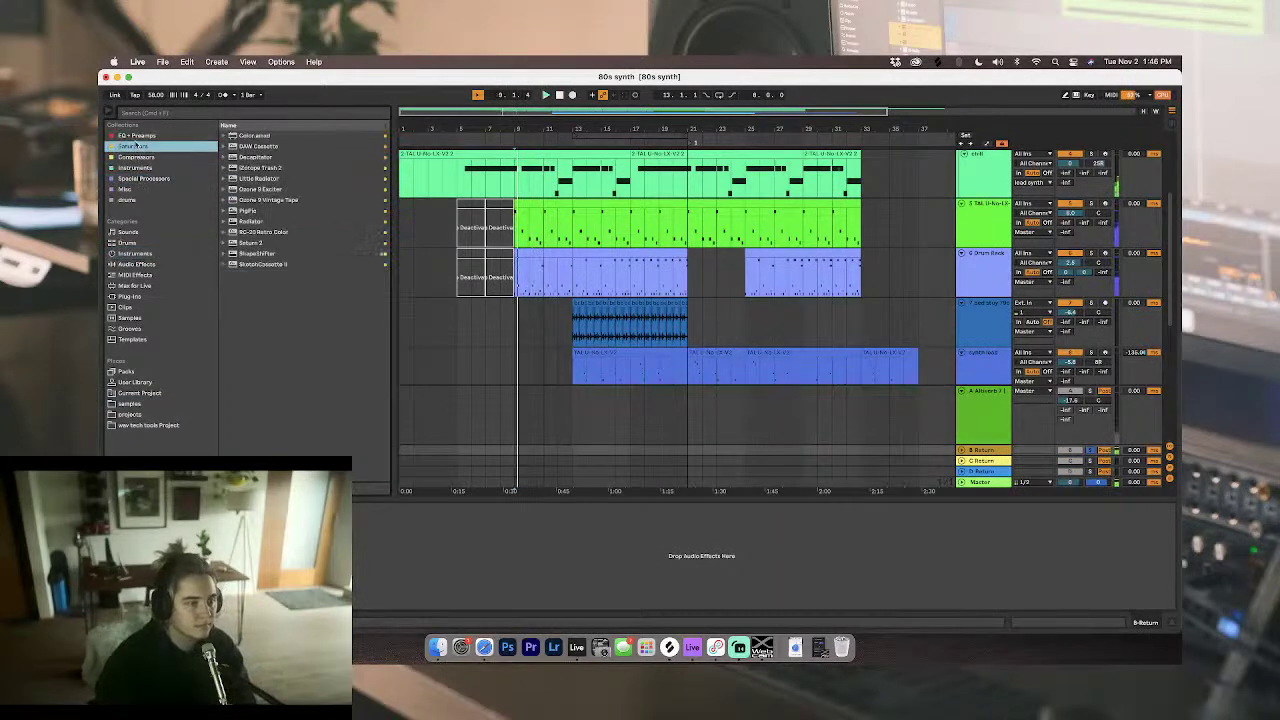
click(130, 168)
click(130, 178)
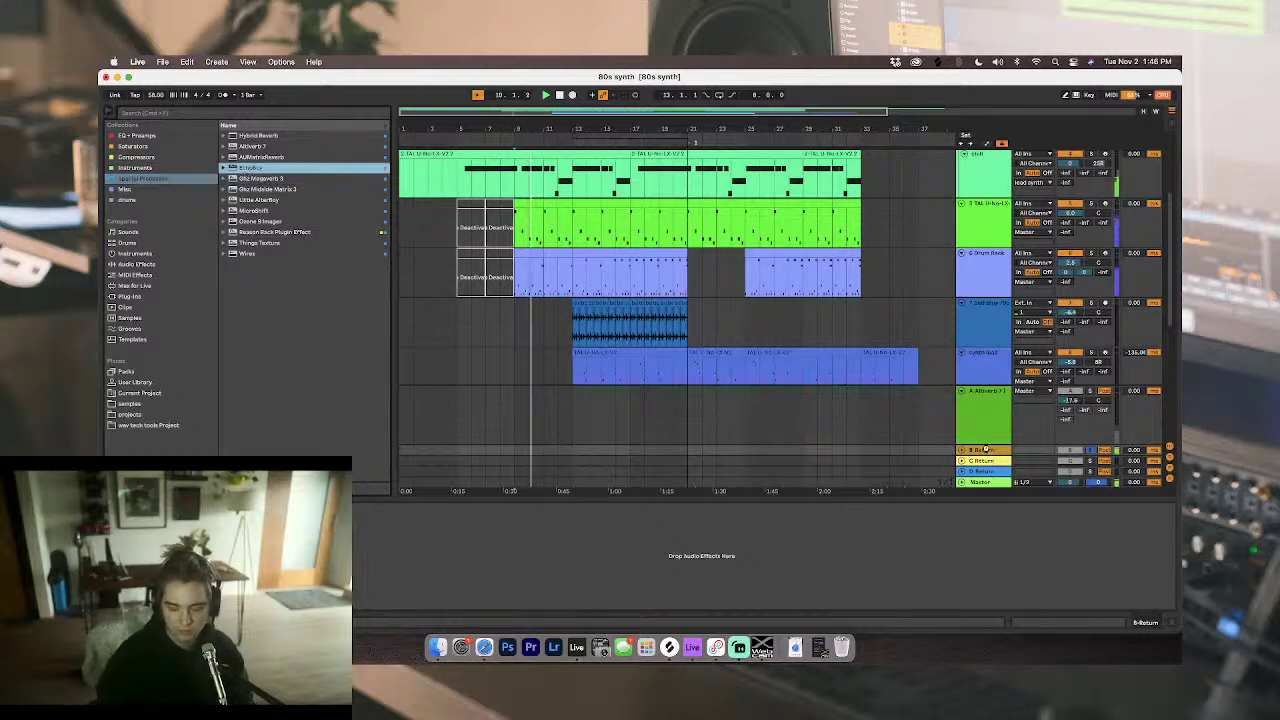
drag(985, 449, 986, 450)
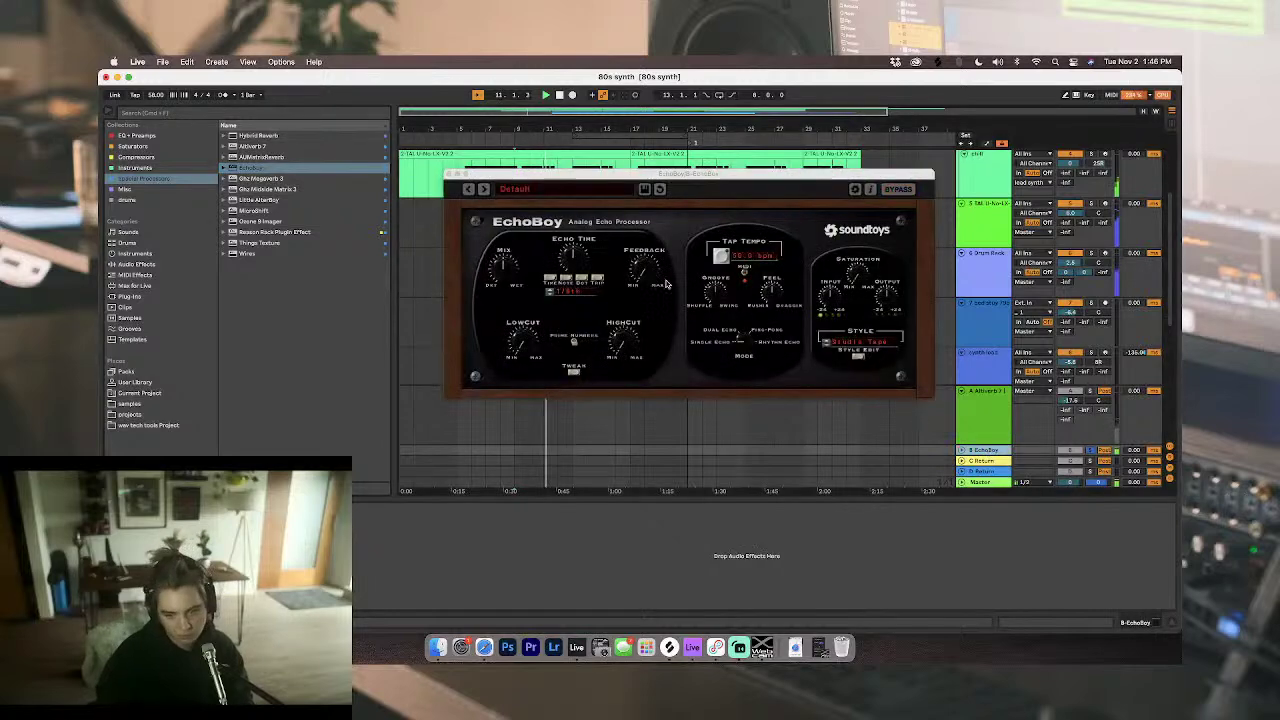
Step: Raise EchoBoy's mix, set its echo time to 1/16th and lower the feedback while the arrangement plays
drag(503, 269, 508, 194)
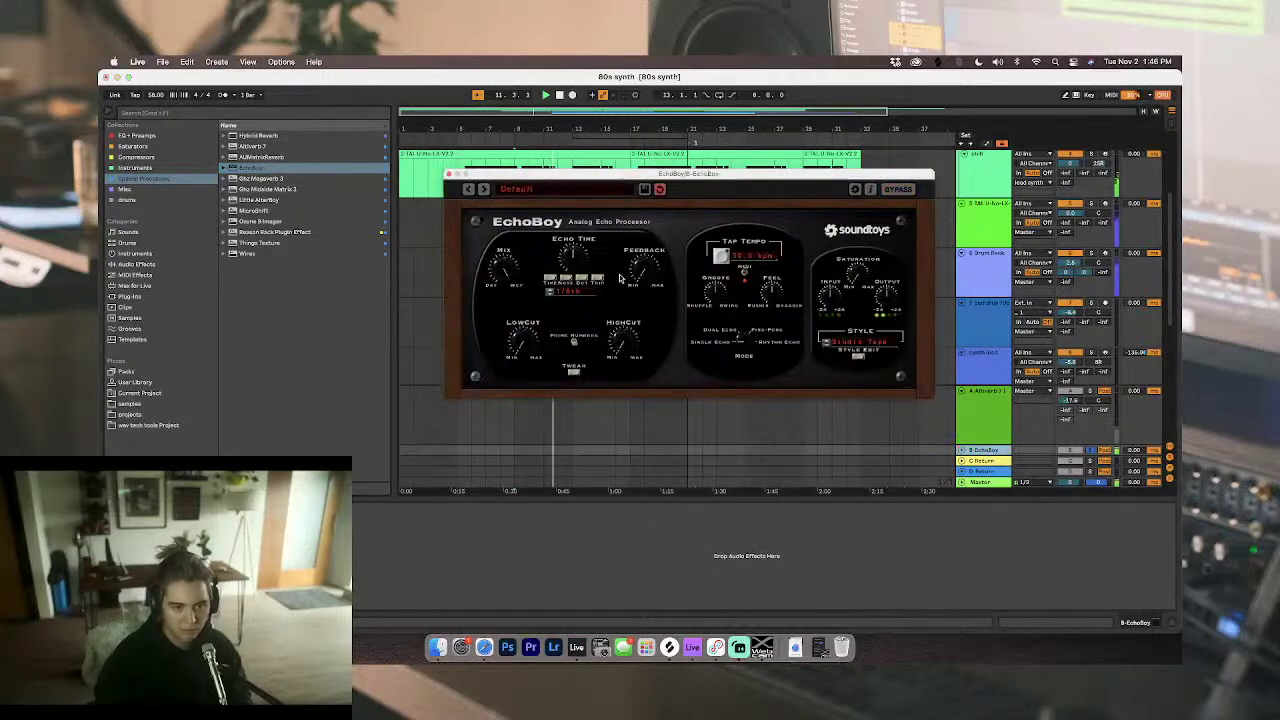
key(space)
drag(570, 259, 563, 278)
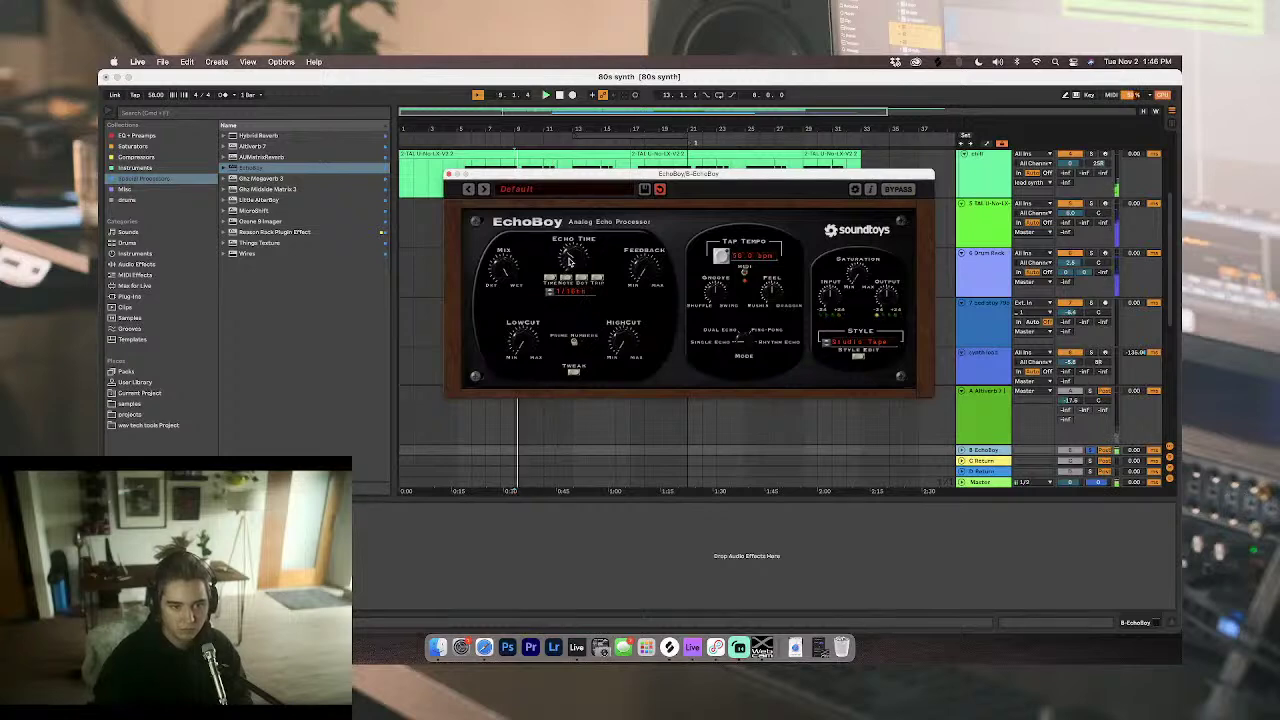
mouse_move(646, 264)
mouse_down()
mouse_move(645, 237)
mouse_move(641, 286)
mouse_up()
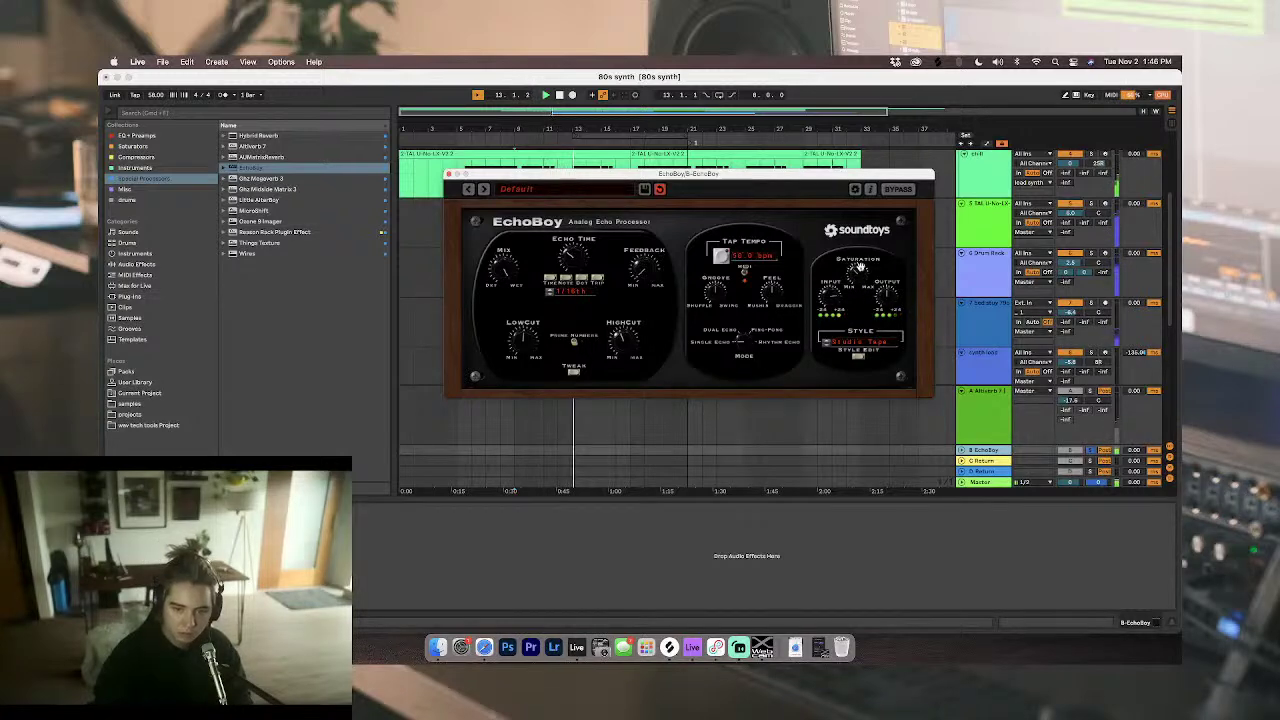
Step: Cycle through EchoBoy's echo styles to Fat and open the style editing section
click(827, 341)
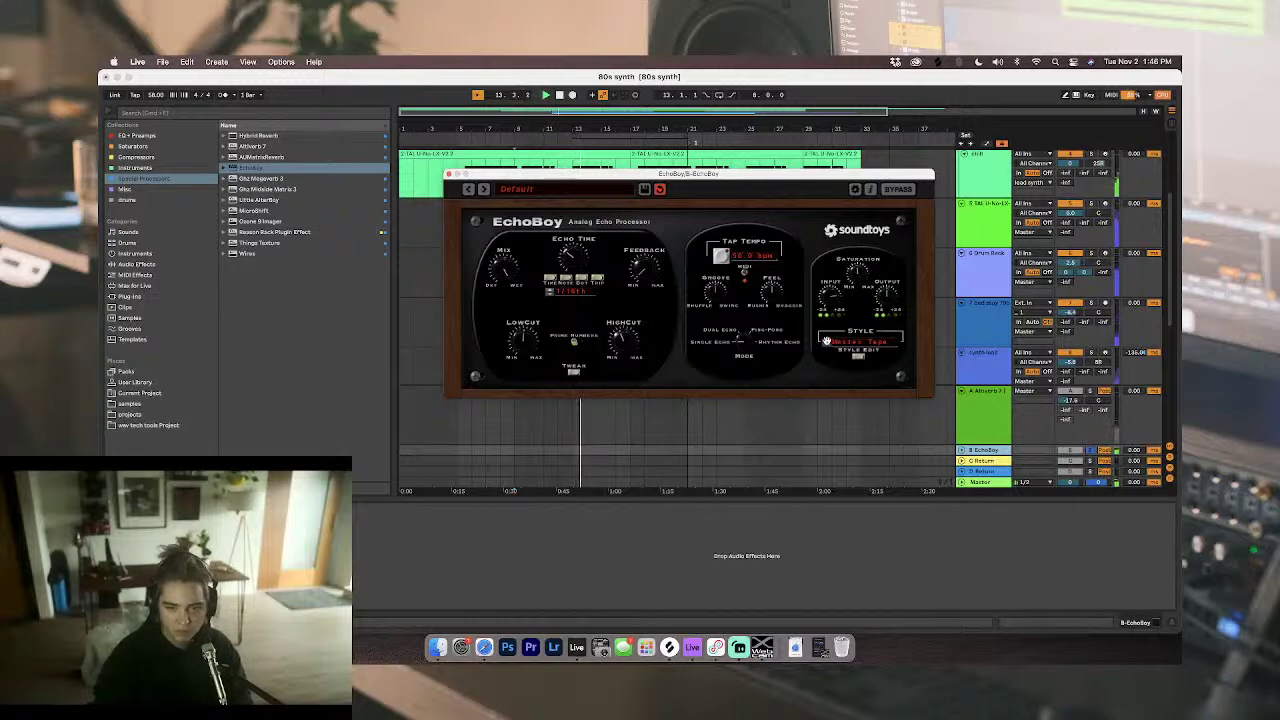
click(826, 341)
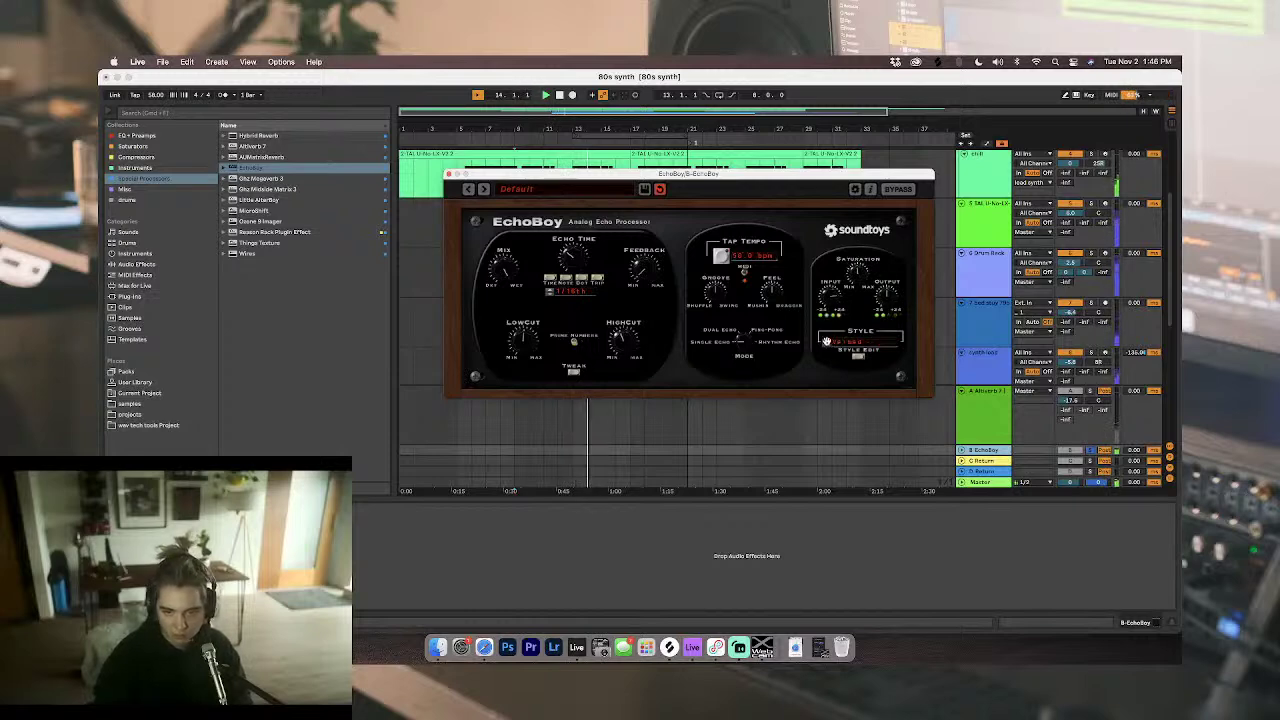
click(826, 341)
click(826, 343)
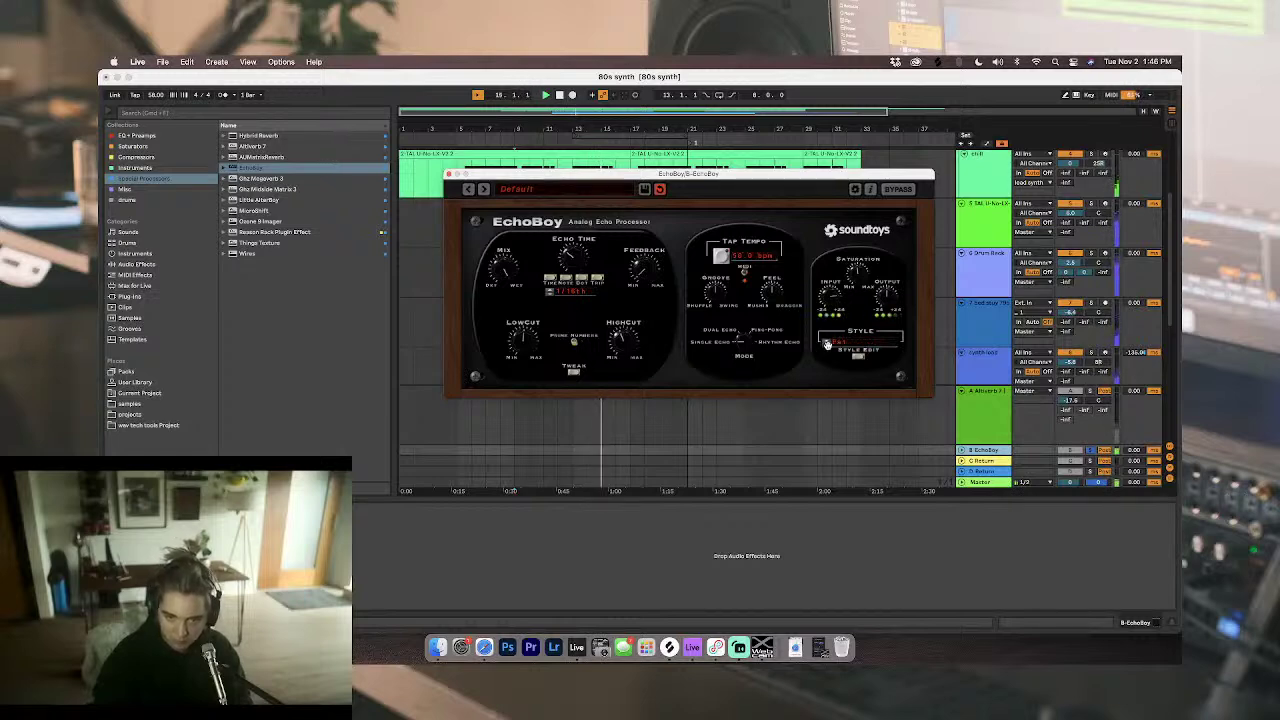
click(858, 355)
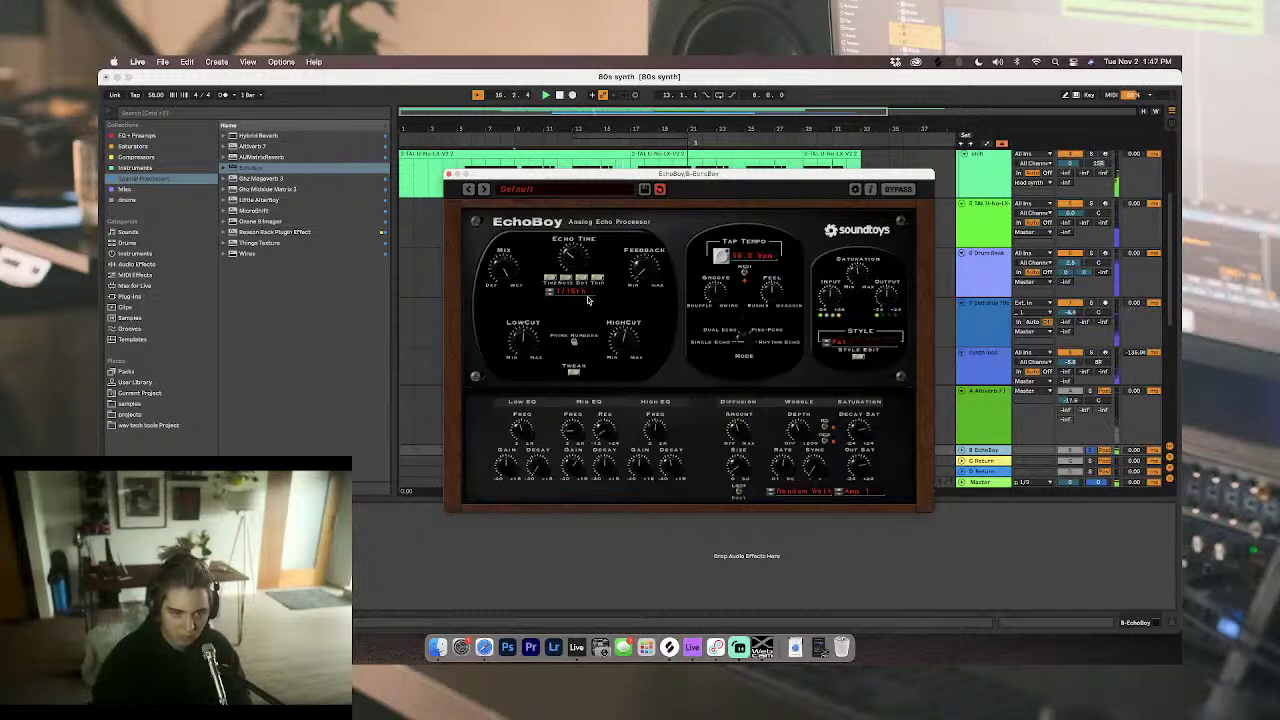
Step: Close EchoBoy, unfold its return track and lower the return's volume slightly
click(450, 174)
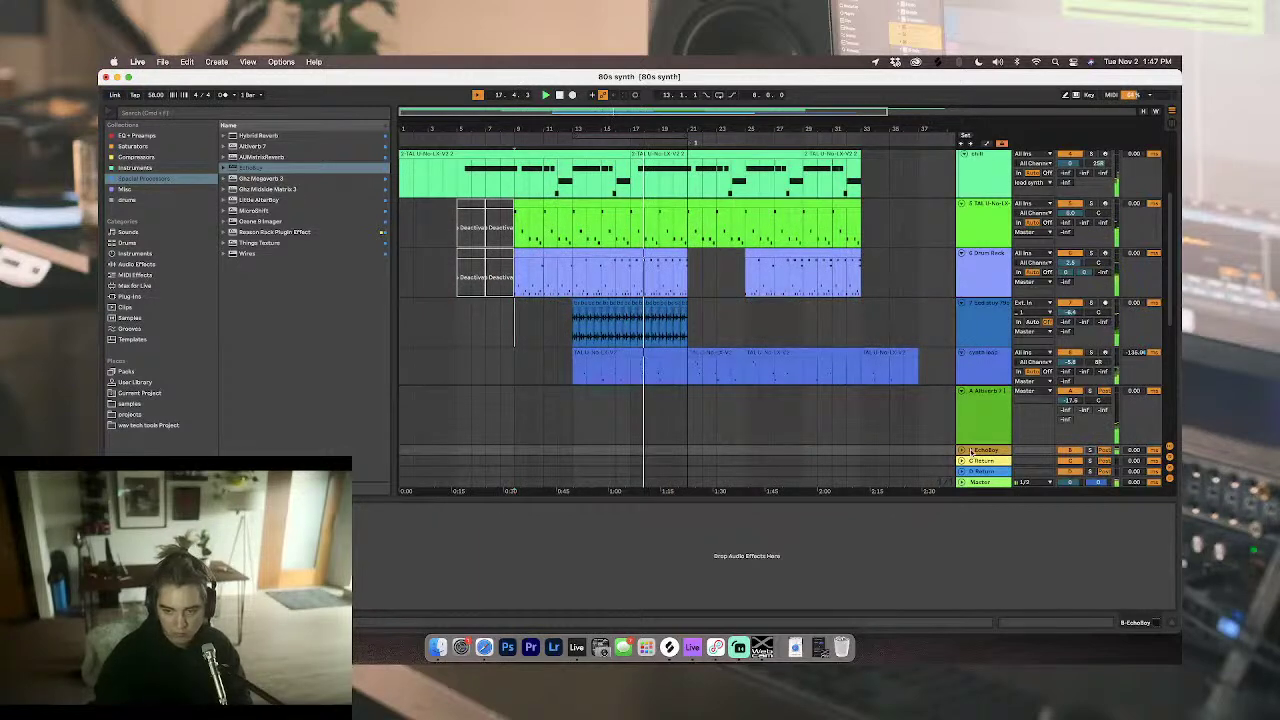
click(961, 450)
click(990, 444)
drag(1073, 412, 1070, 415)
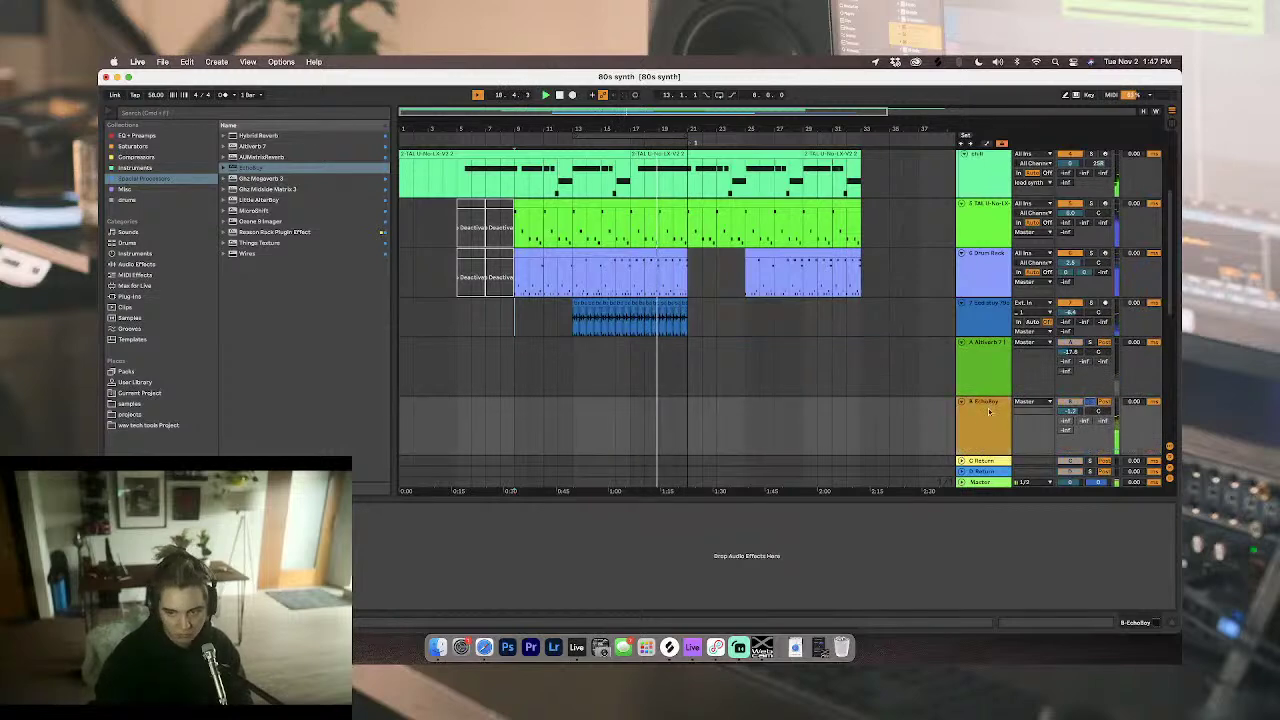
Step: Reopen EchoBoy from its return track, restart playback and show the plugin's style editing section
click(990, 424)
click(250, 509)
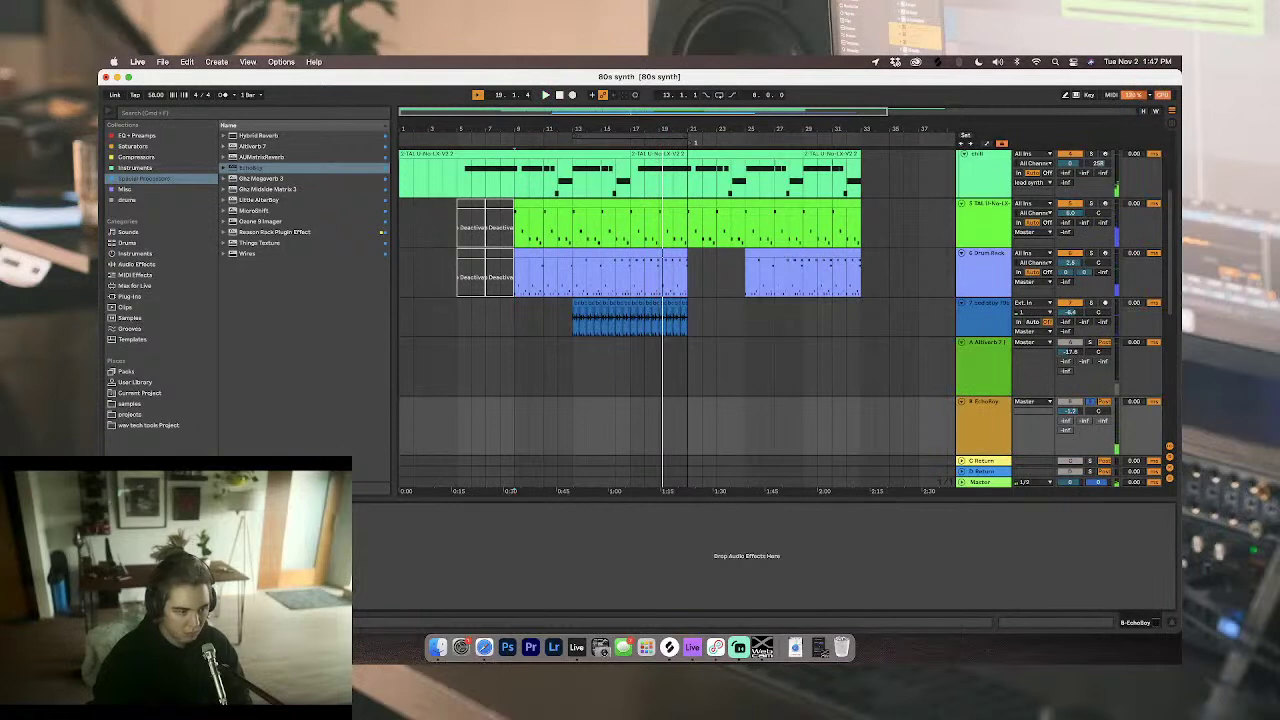
key(space)
click(725, 289)
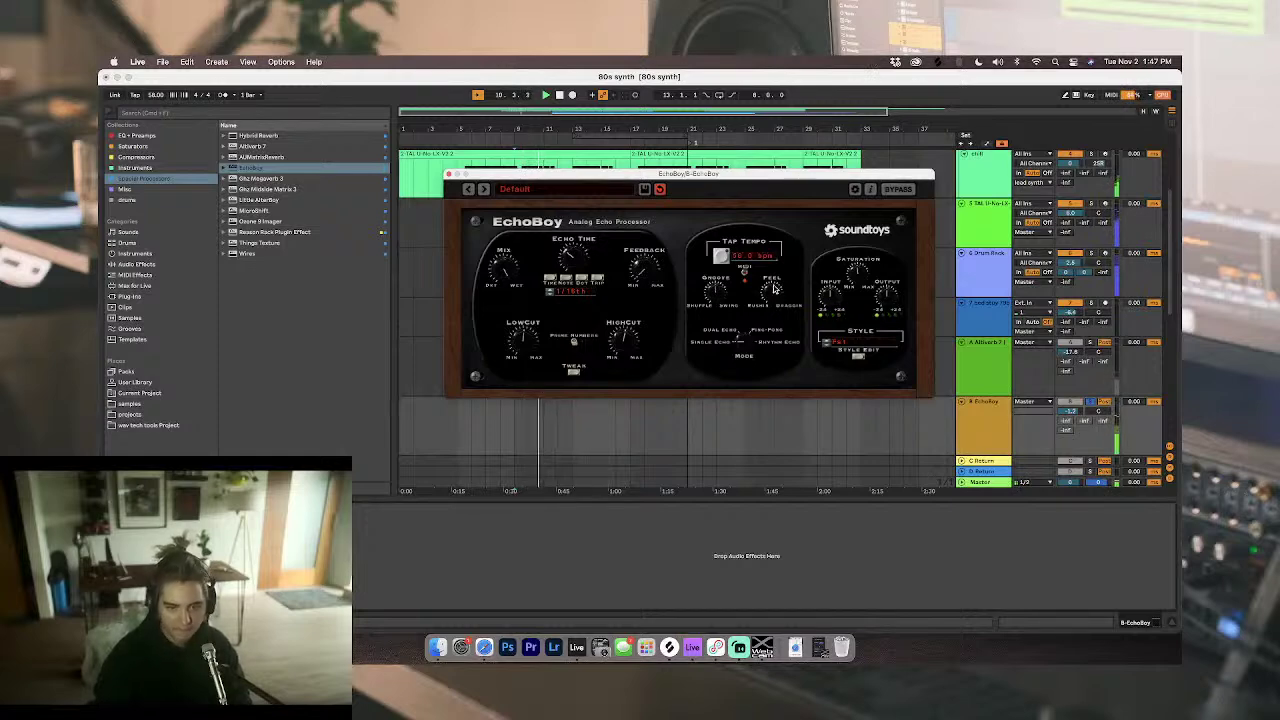
click(858, 356)
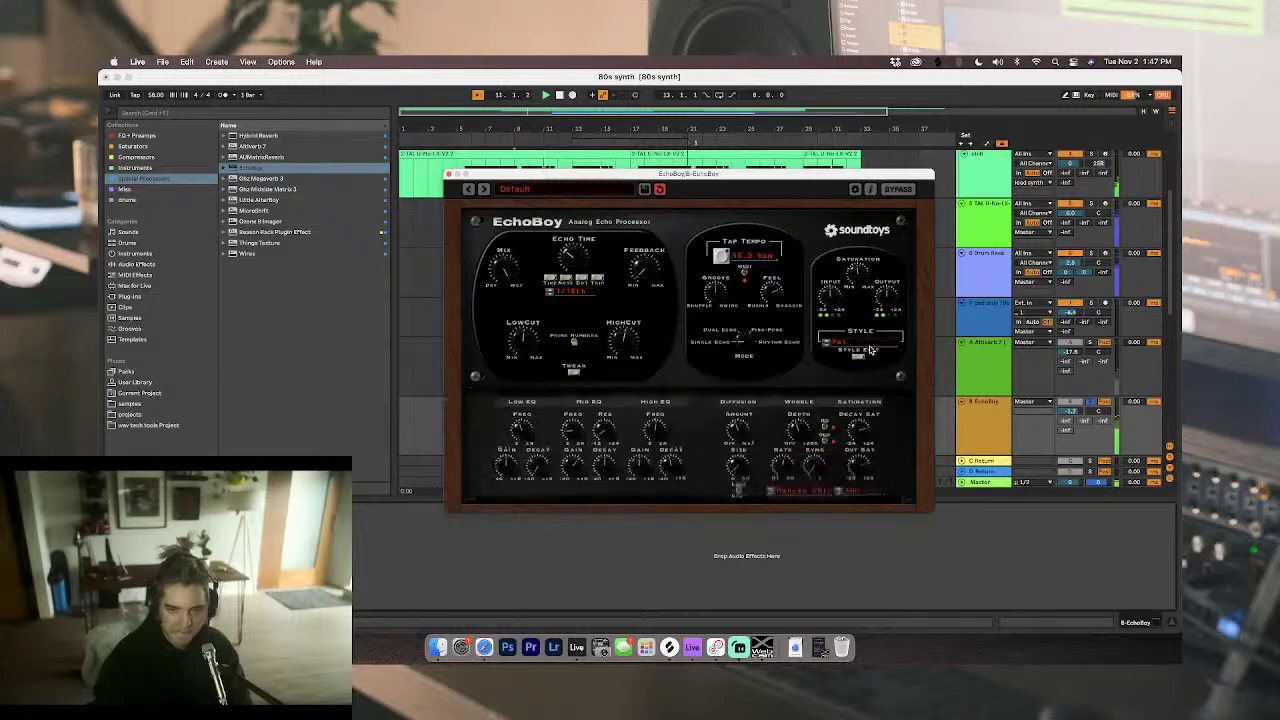
click(853, 343)
click(772, 330)
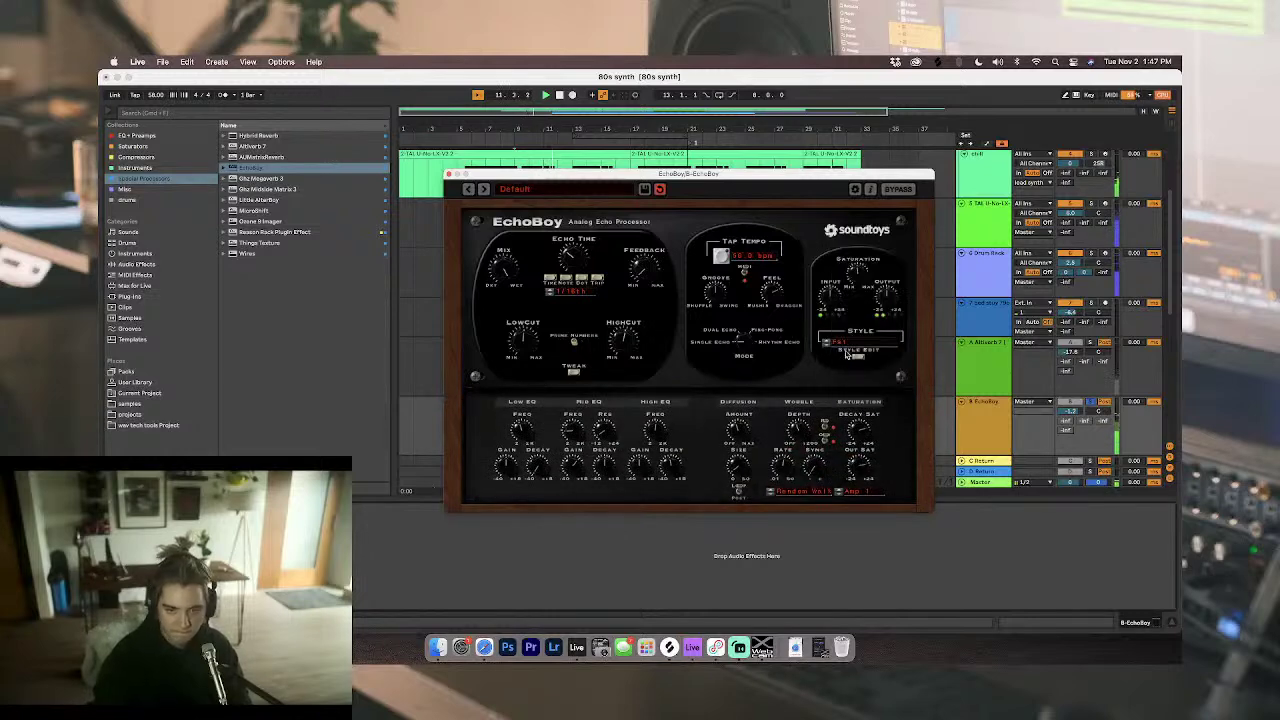
Step: Compare the EchoBoy return within the full mix by turning its solo off and on again
click(1091, 402)
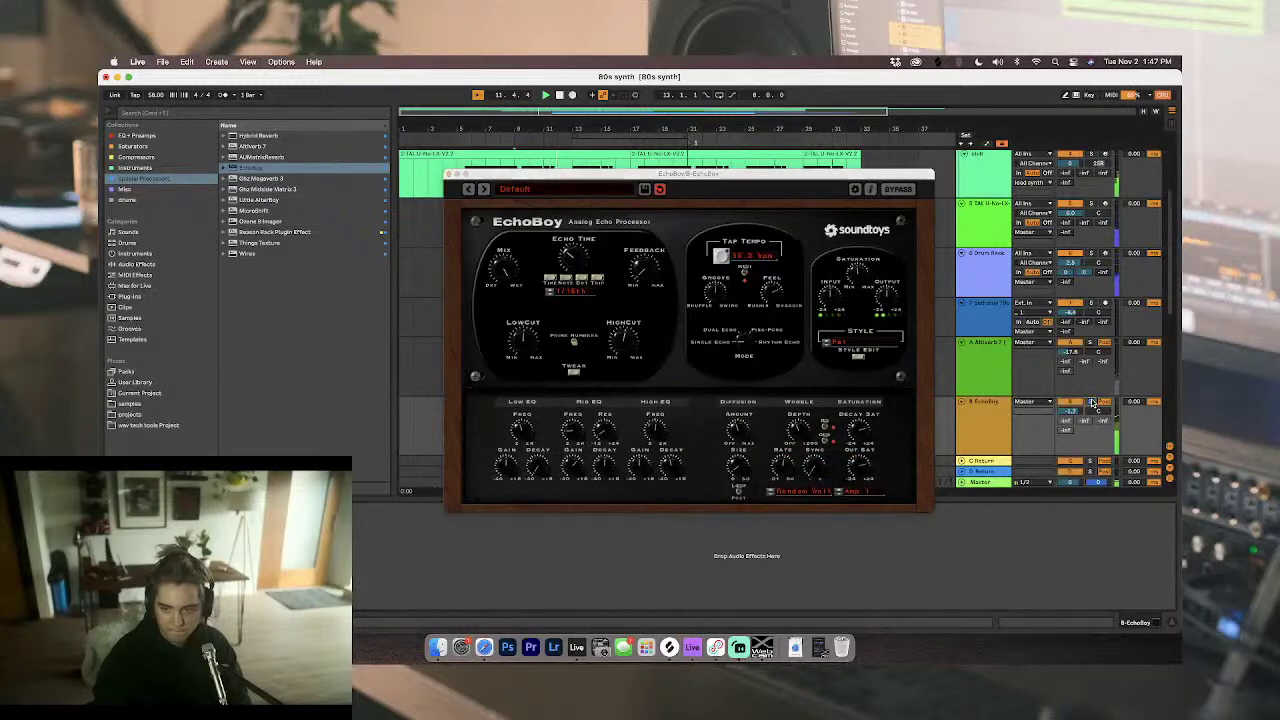
click(766, 295)
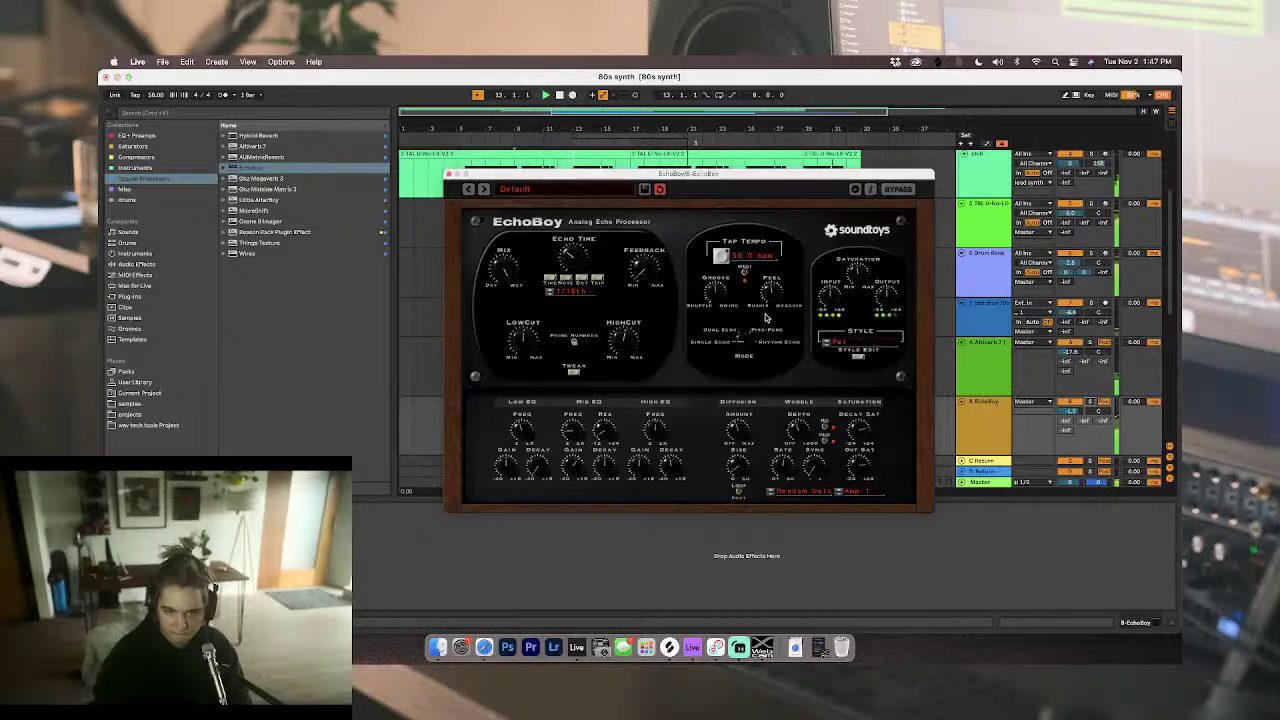
click(1078, 408)
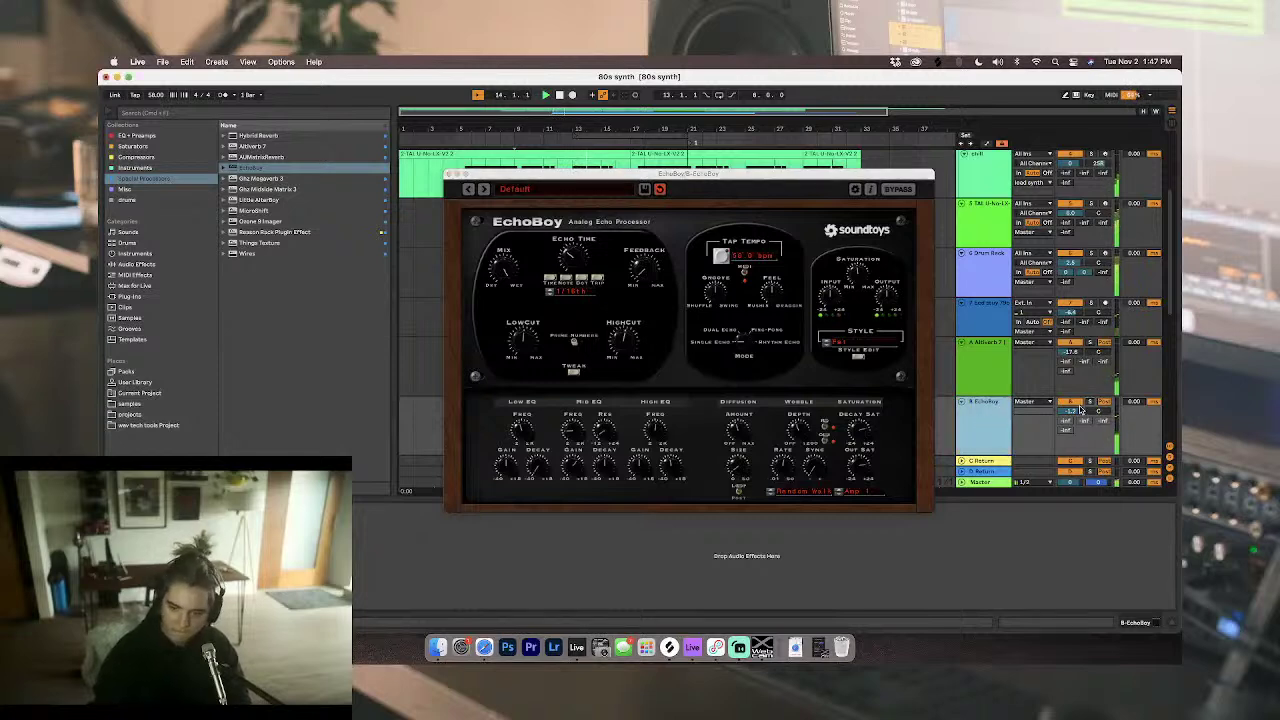
click(1092, 404)
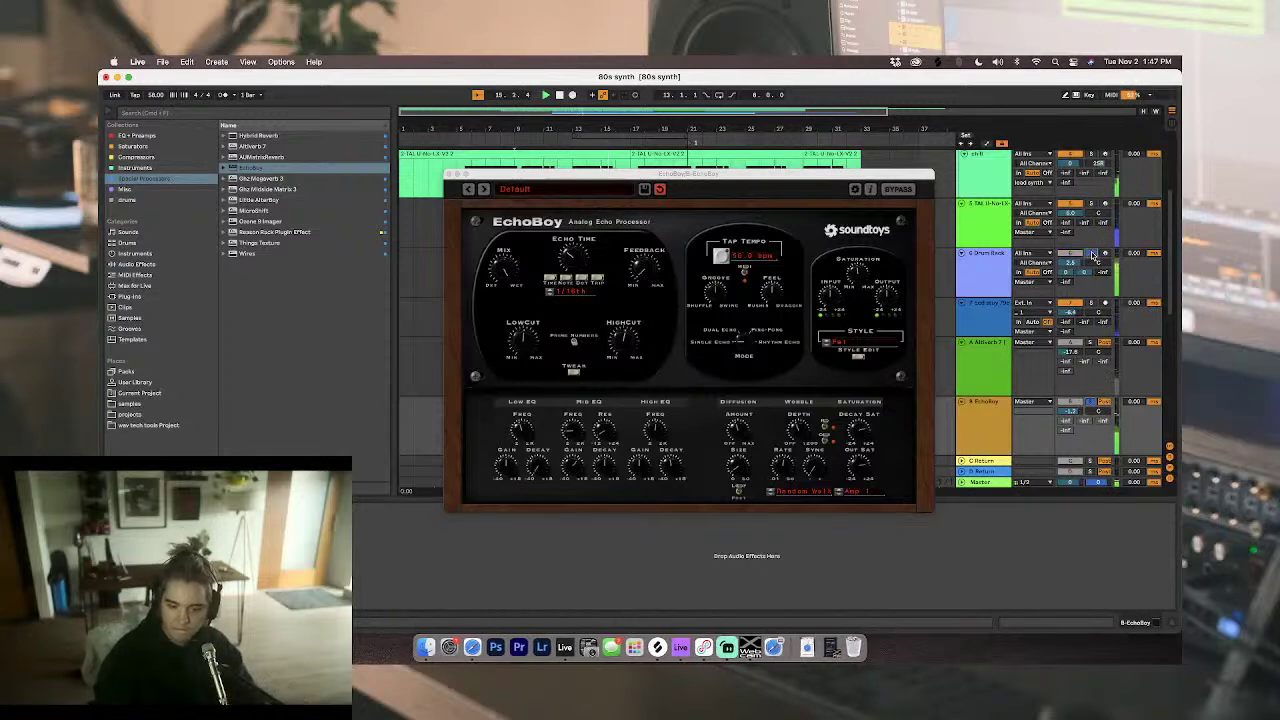
Step: Raise EchoBoy's low cut while the Drum Rack and EchoBoy return play soloed
click(1000, 267)
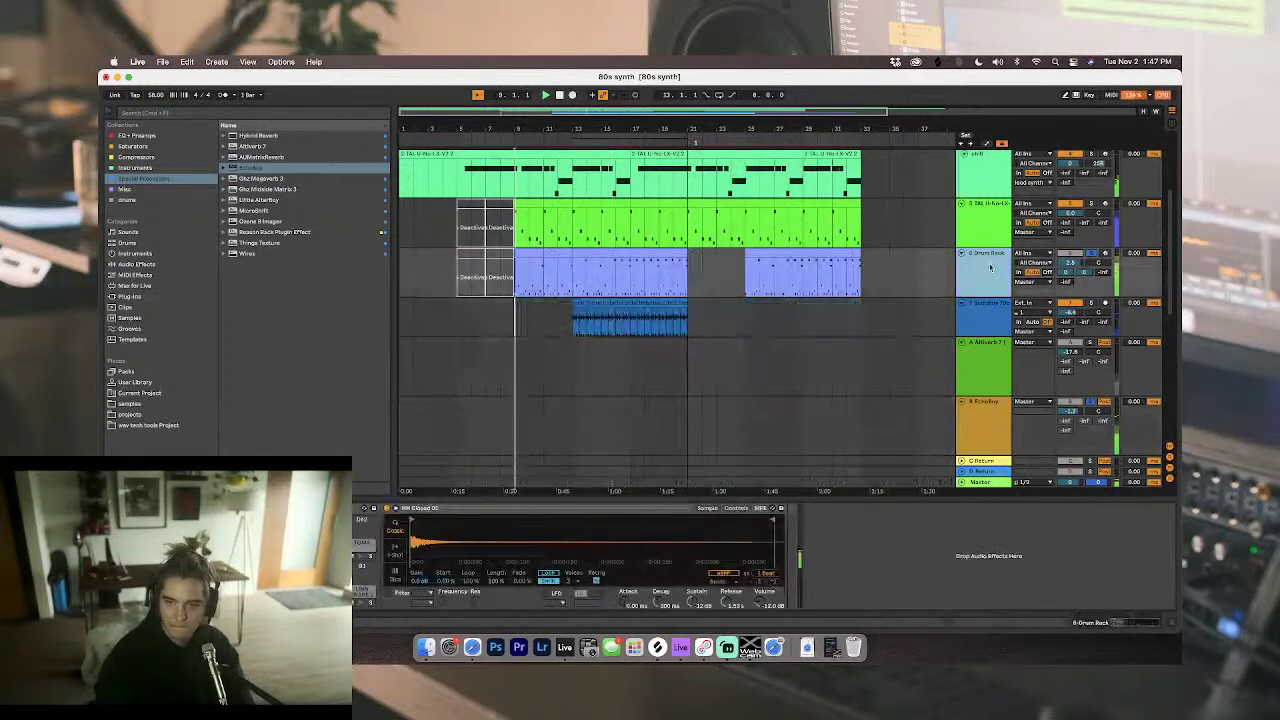
click(978, 413)
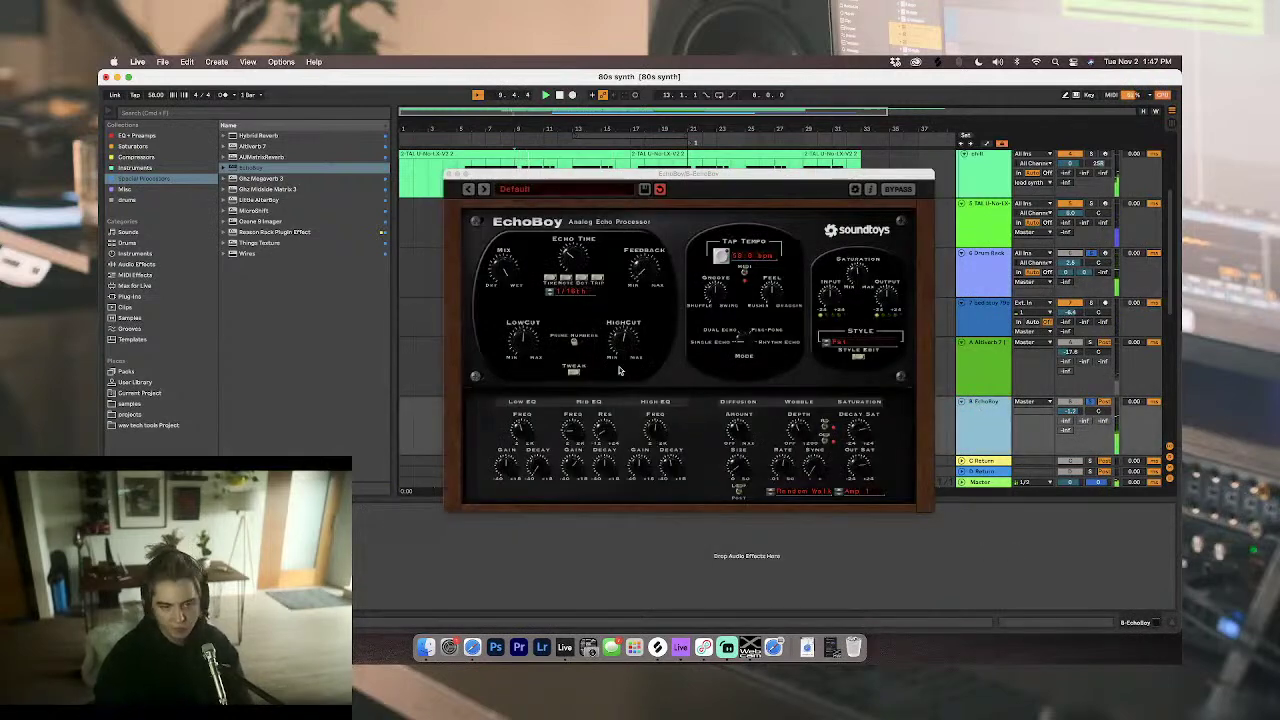
drag(528, 341, 533, 317)
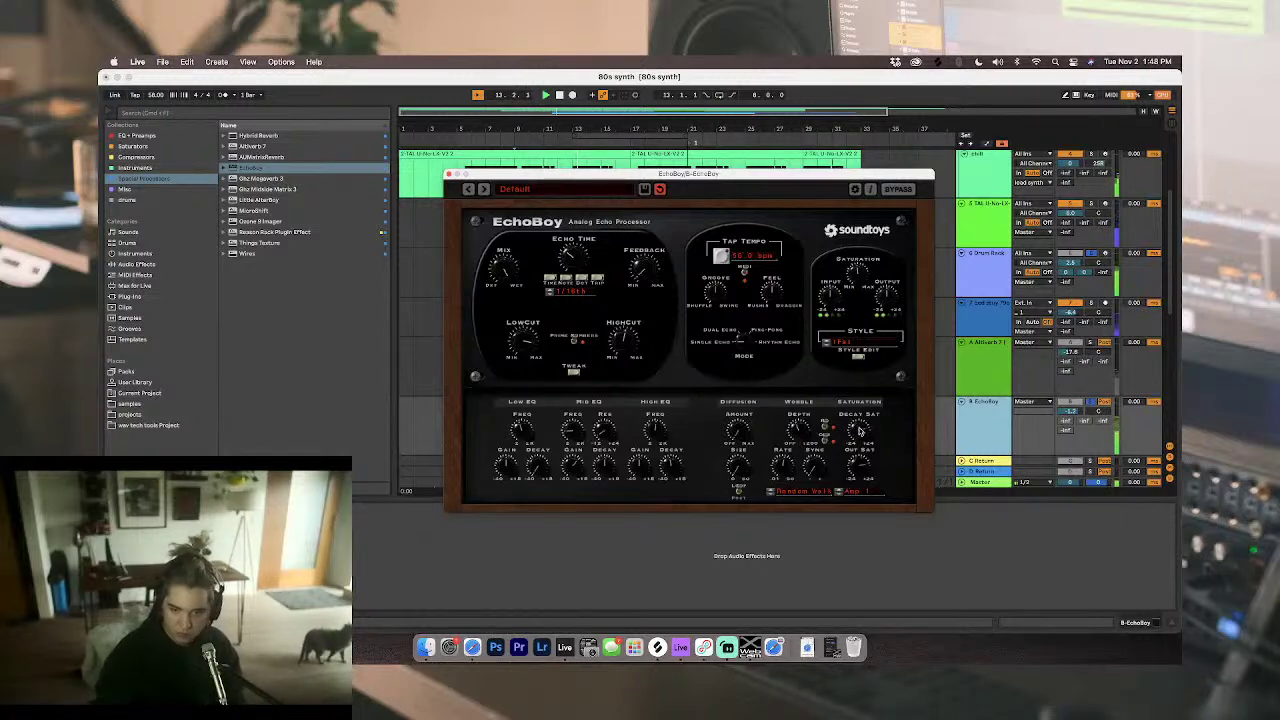
Step: Audition EchoBoy's Binsonette, DM-2 and Cheap Tape styles, and set the style to Tube Tape
click(846, 346)
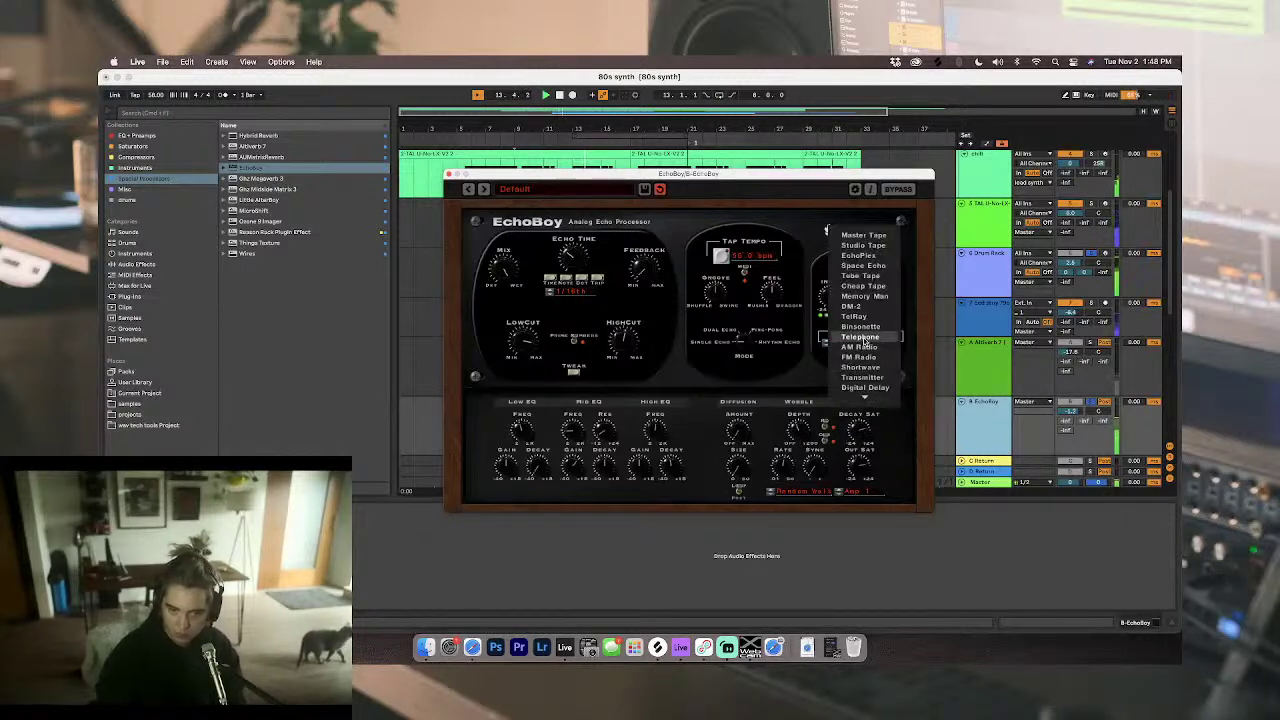
click(860, 344)
click(857, 354)
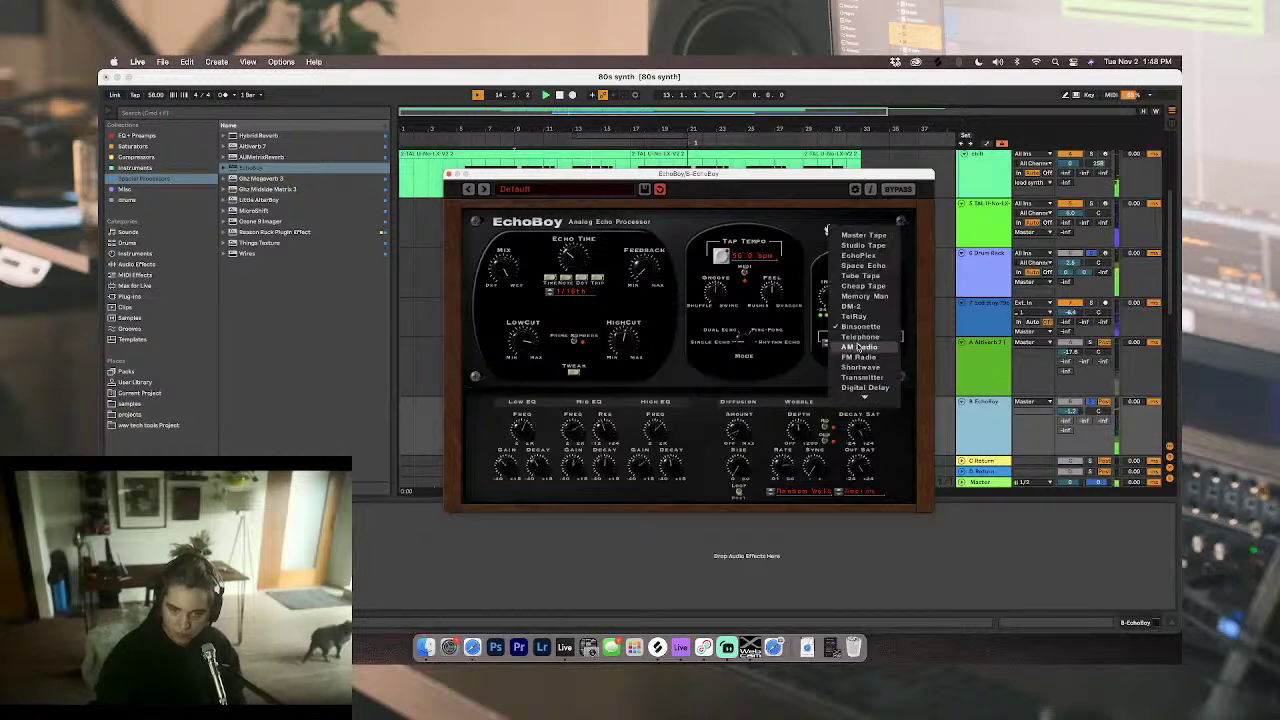
click(869, 311)
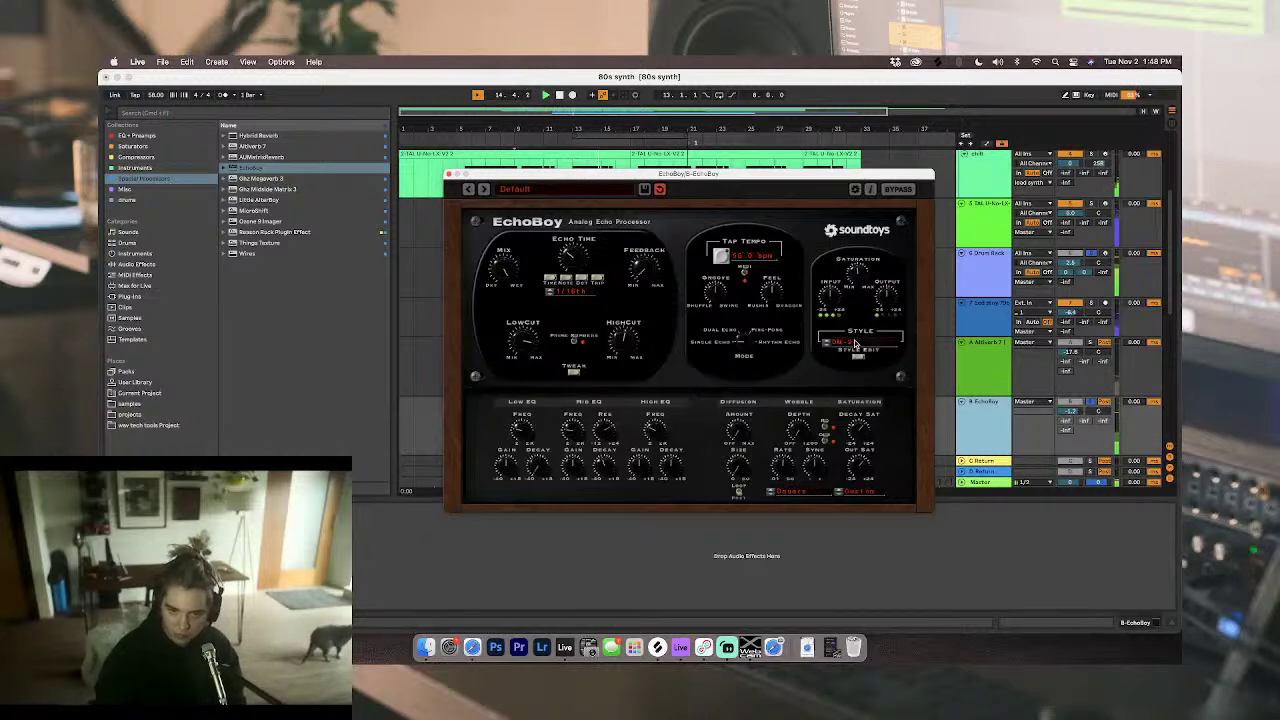
click(855, 344)
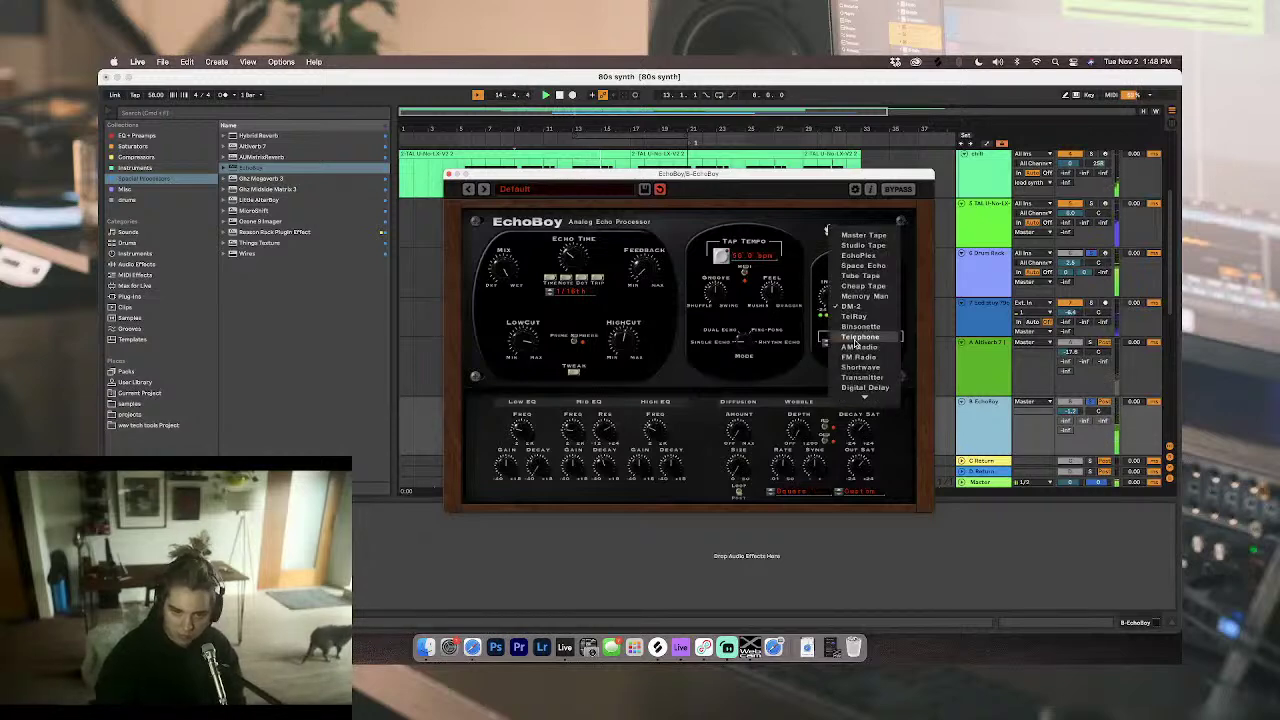
click(866, 286)
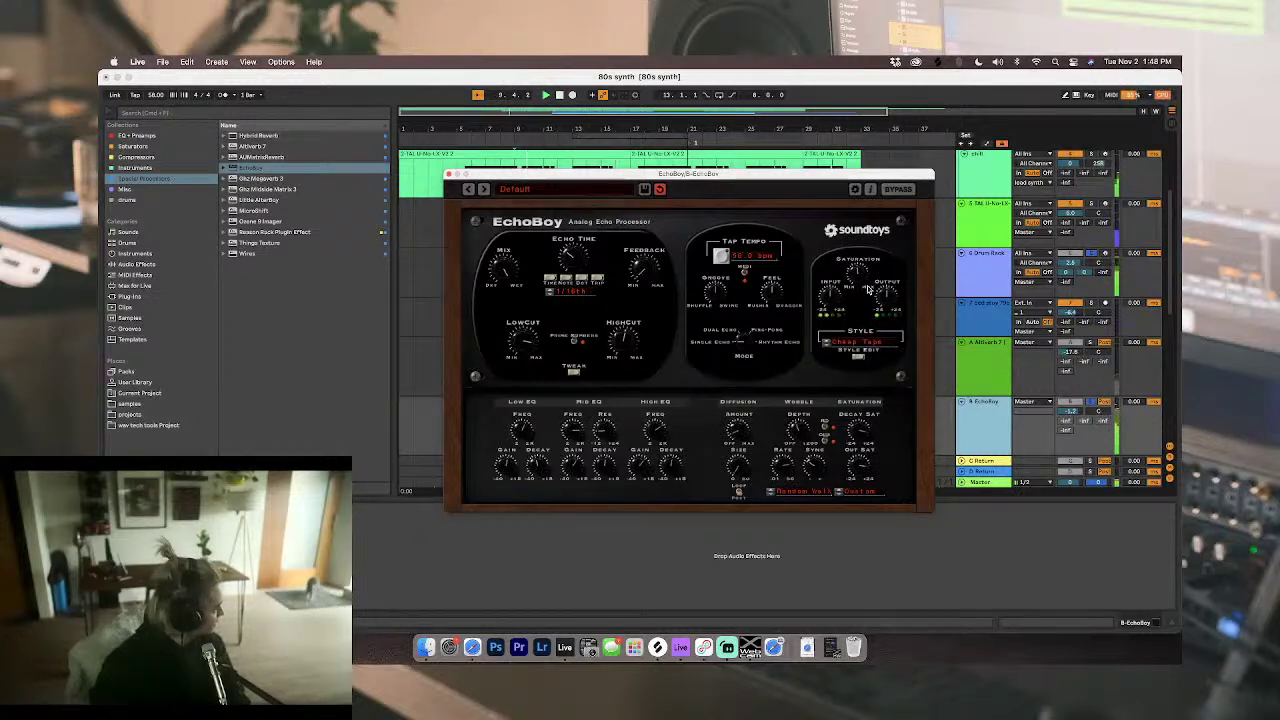
click(857, 341)
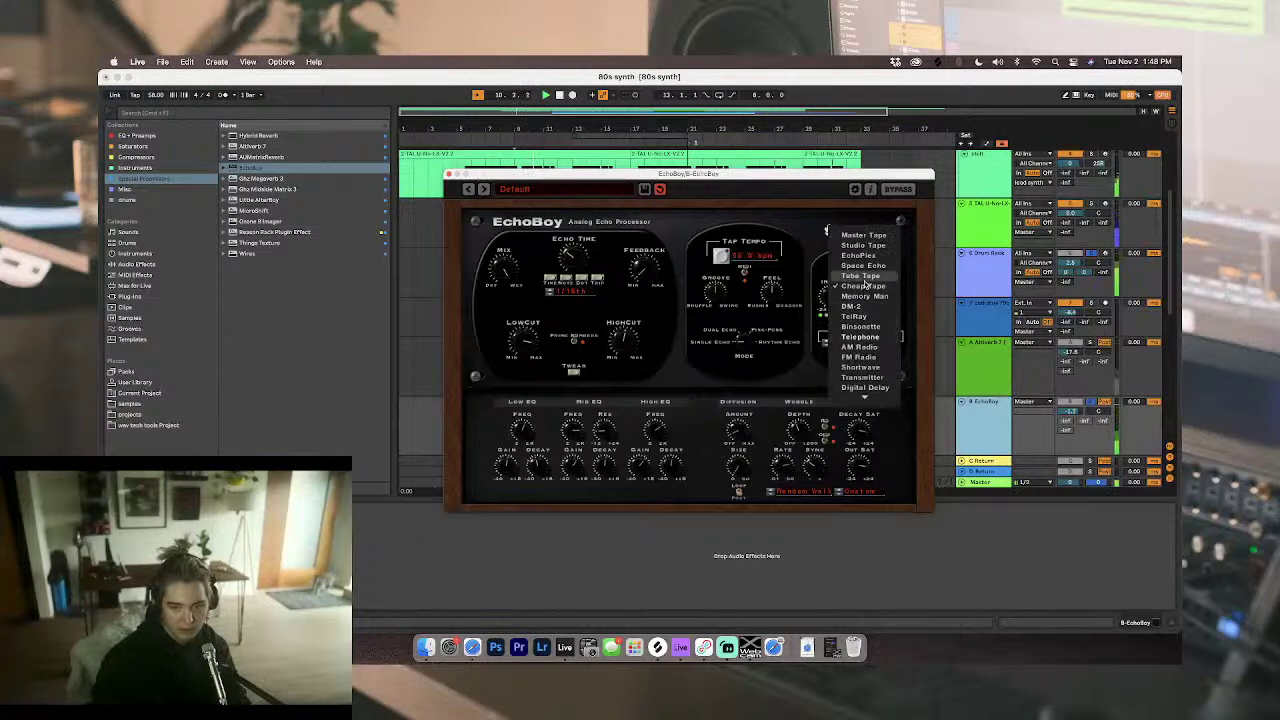
click(866, 286)
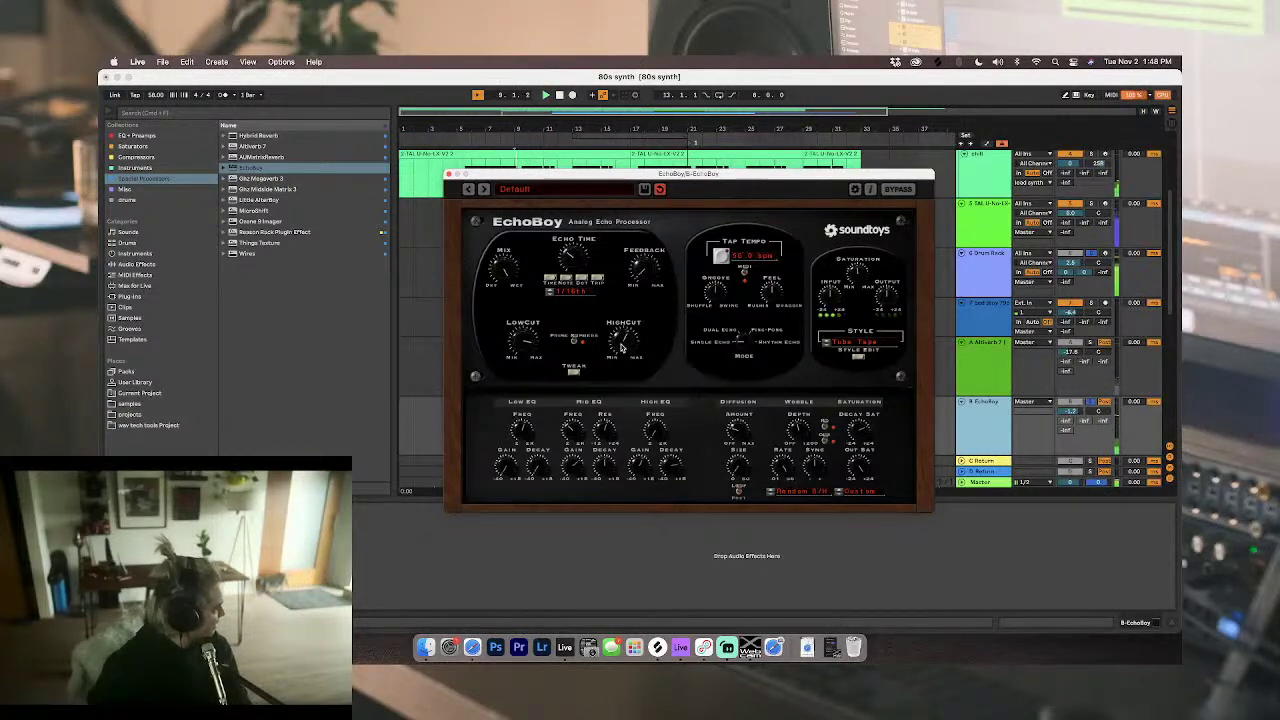
Step: Close EchoBoy and clear the solos, lowering the EchoBoy return's volume against the full mix
drag(476, 178, 550, 168)
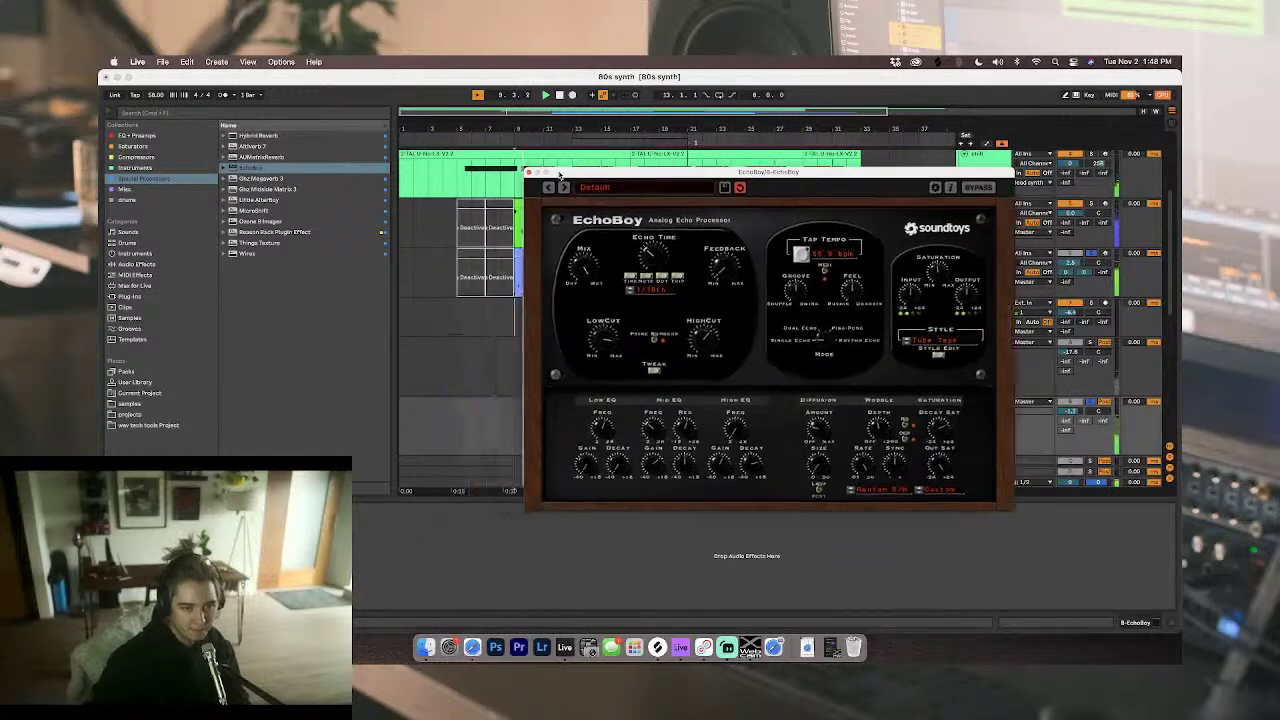
click(522, 165)
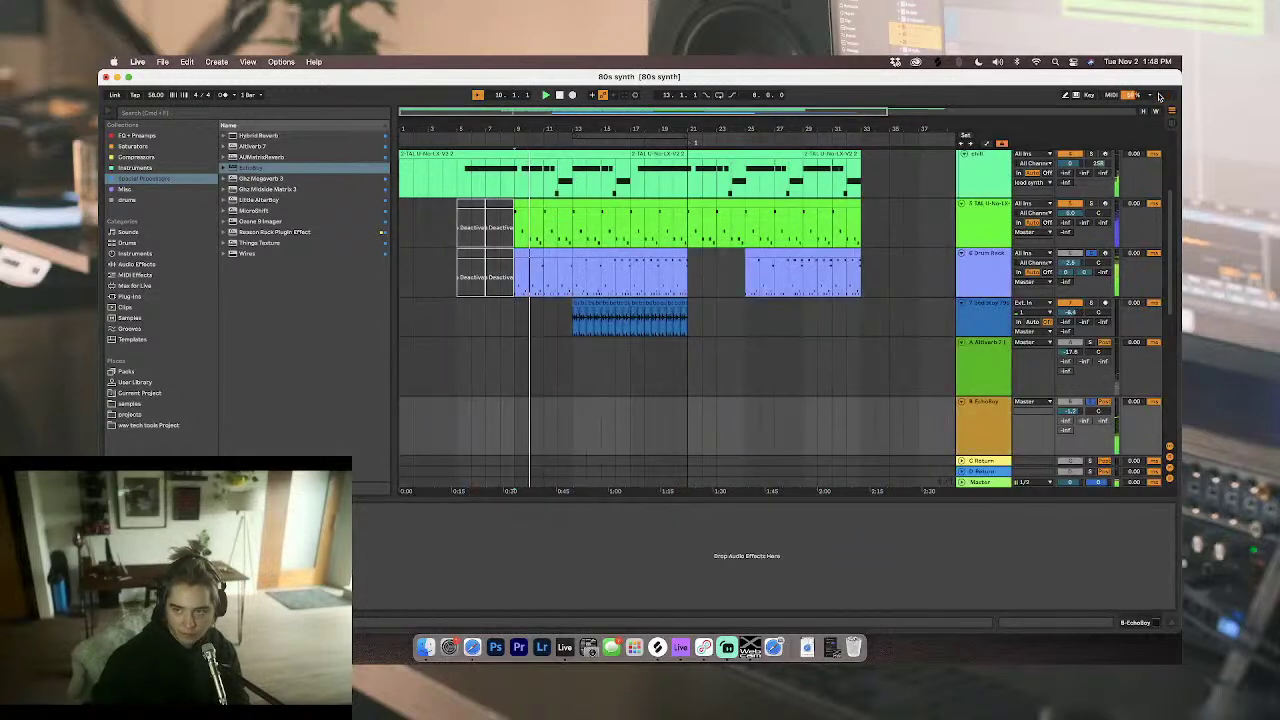
click(1062, 256)
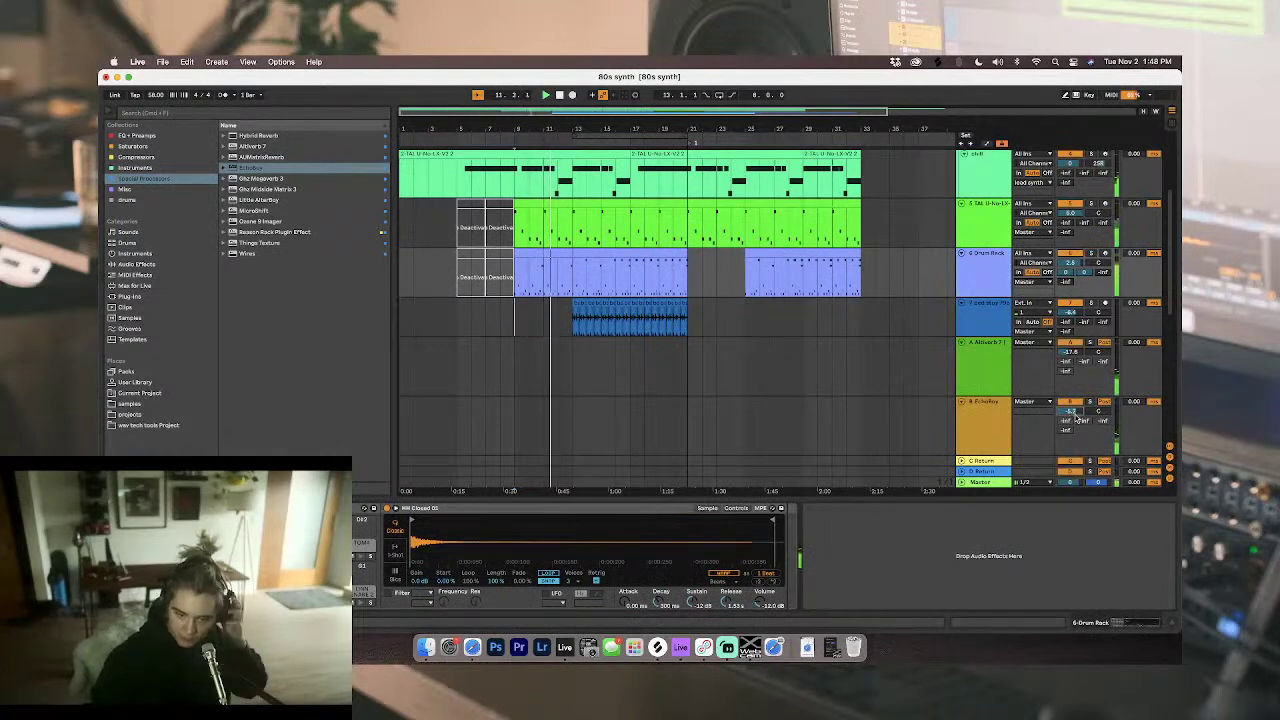
drag(1074, 412, 1074, 423)
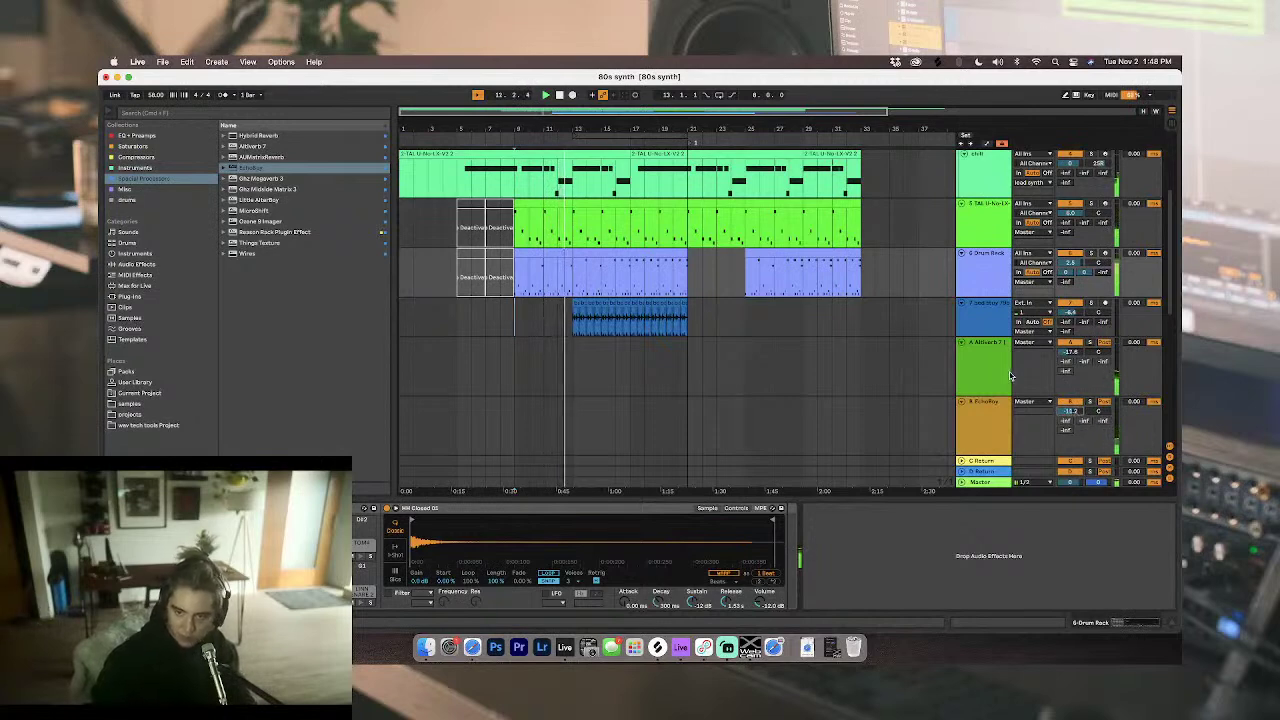
click(772, 332)
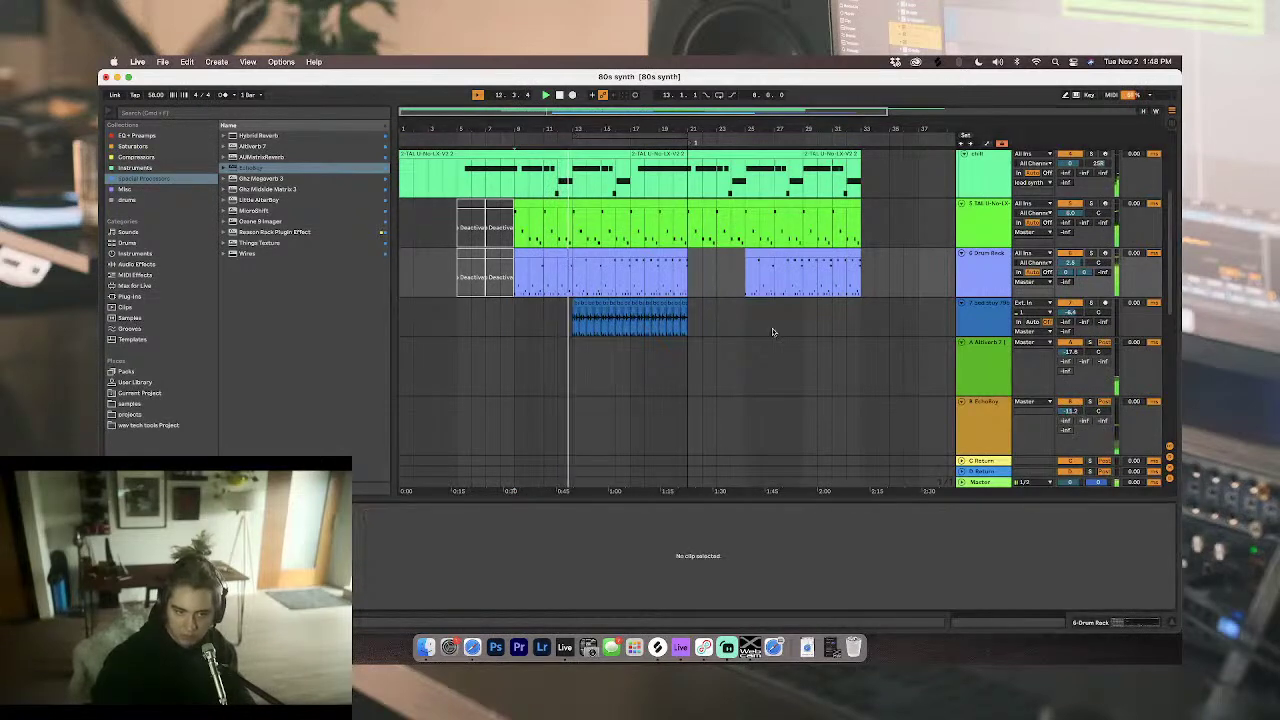
Step: Set the EchoBoy return's volume to about -14.9 dB and pan it to about 22R
click(1174, 627)
scroll(688, 412, down, 2)
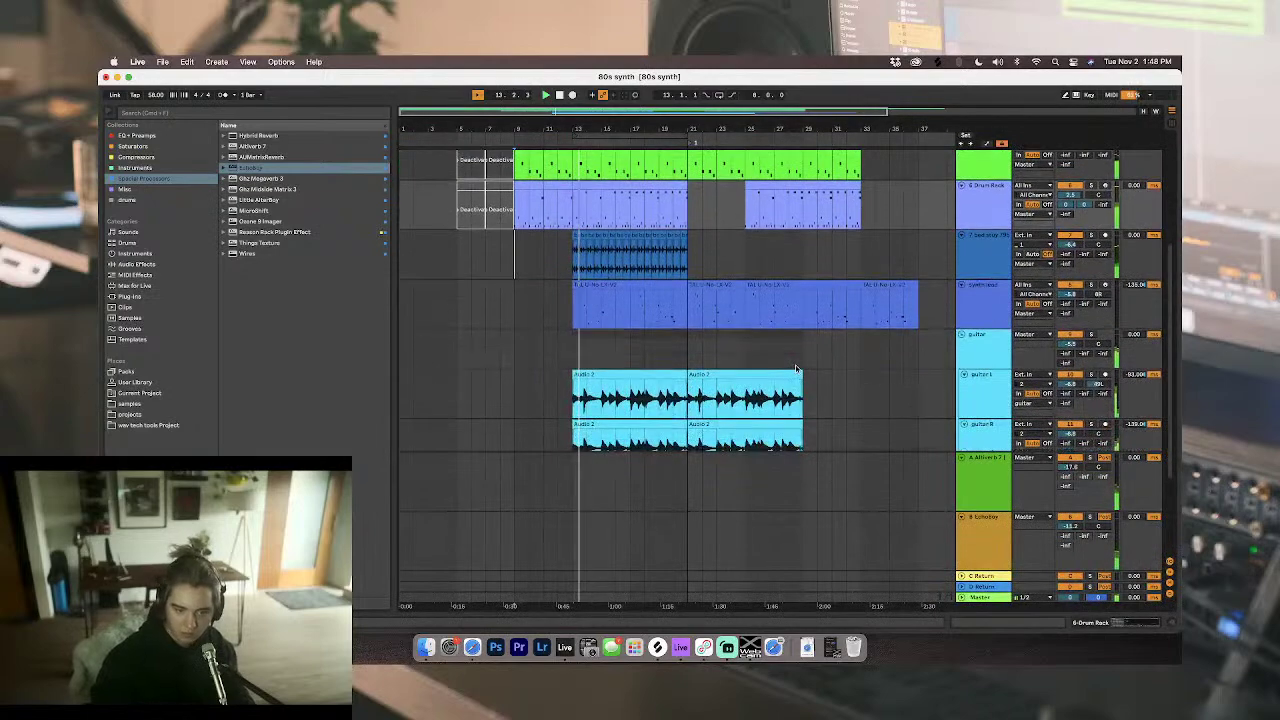
scroll(917, 298, up, 1)
click(977, 270)
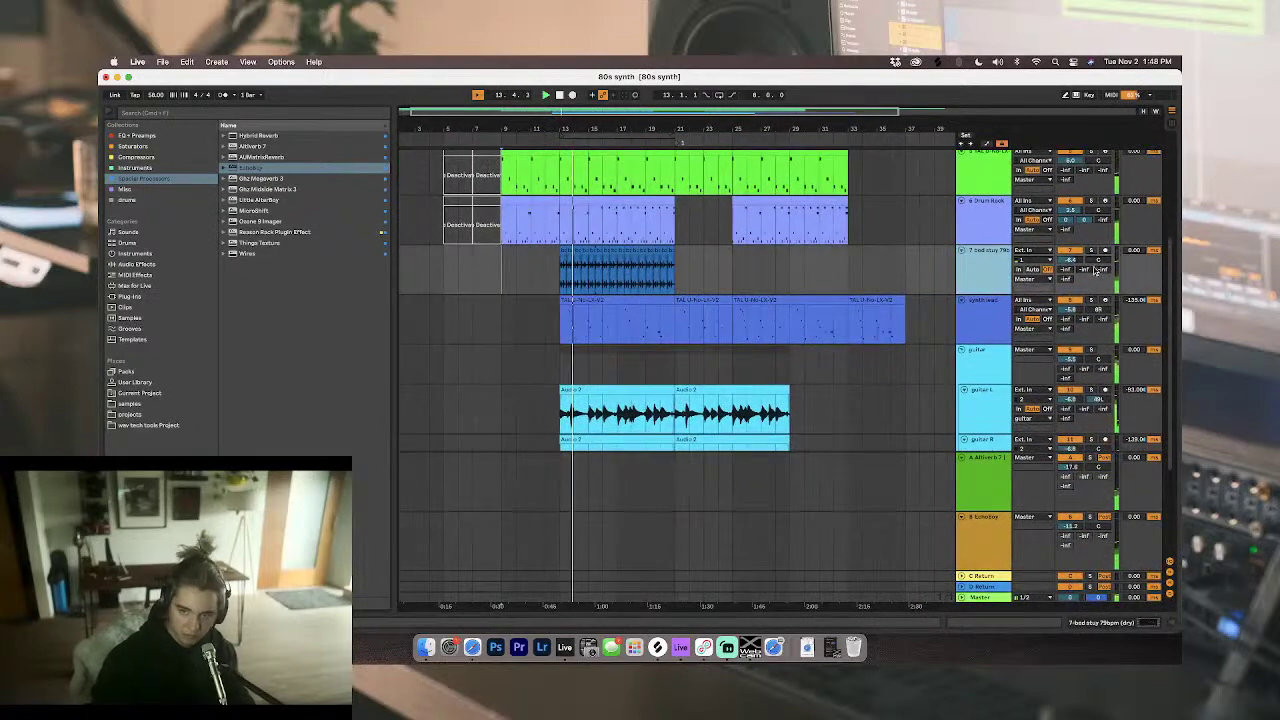
click(1078, 524)
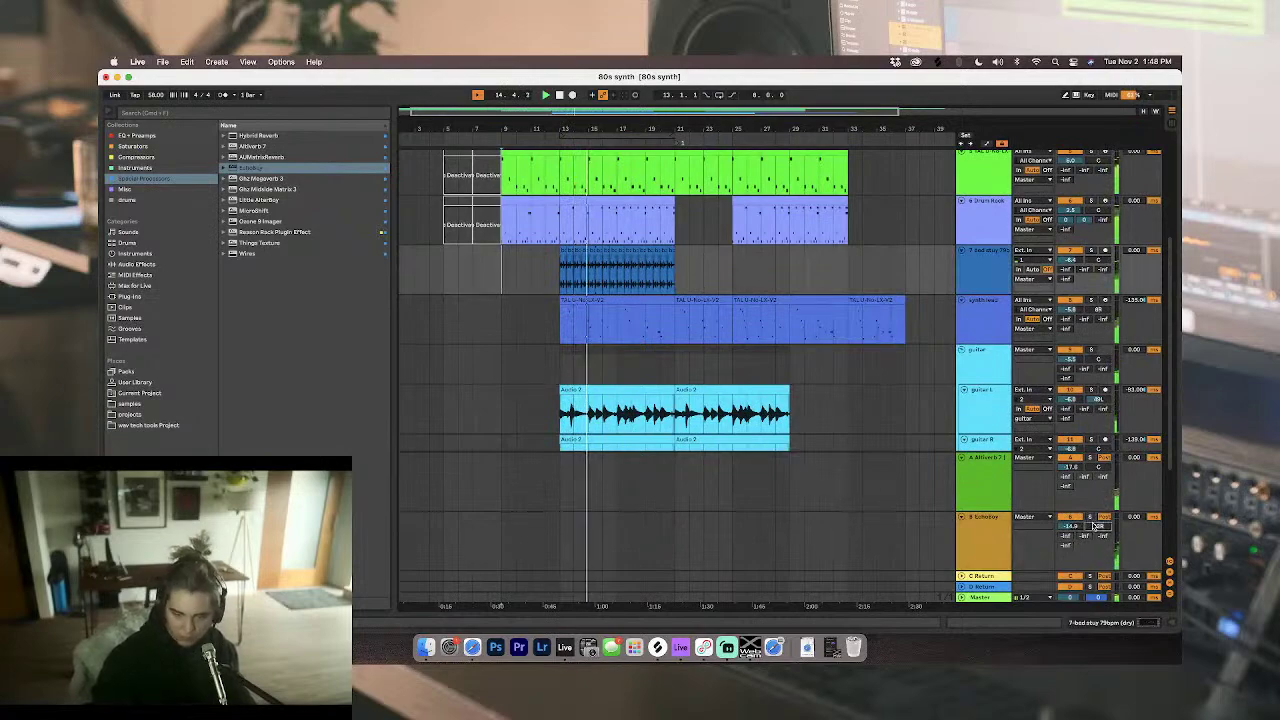
Step: Deactivate the first synth lead clip, spanning bars 13 to 21
scroll(614, 349, up, 5)
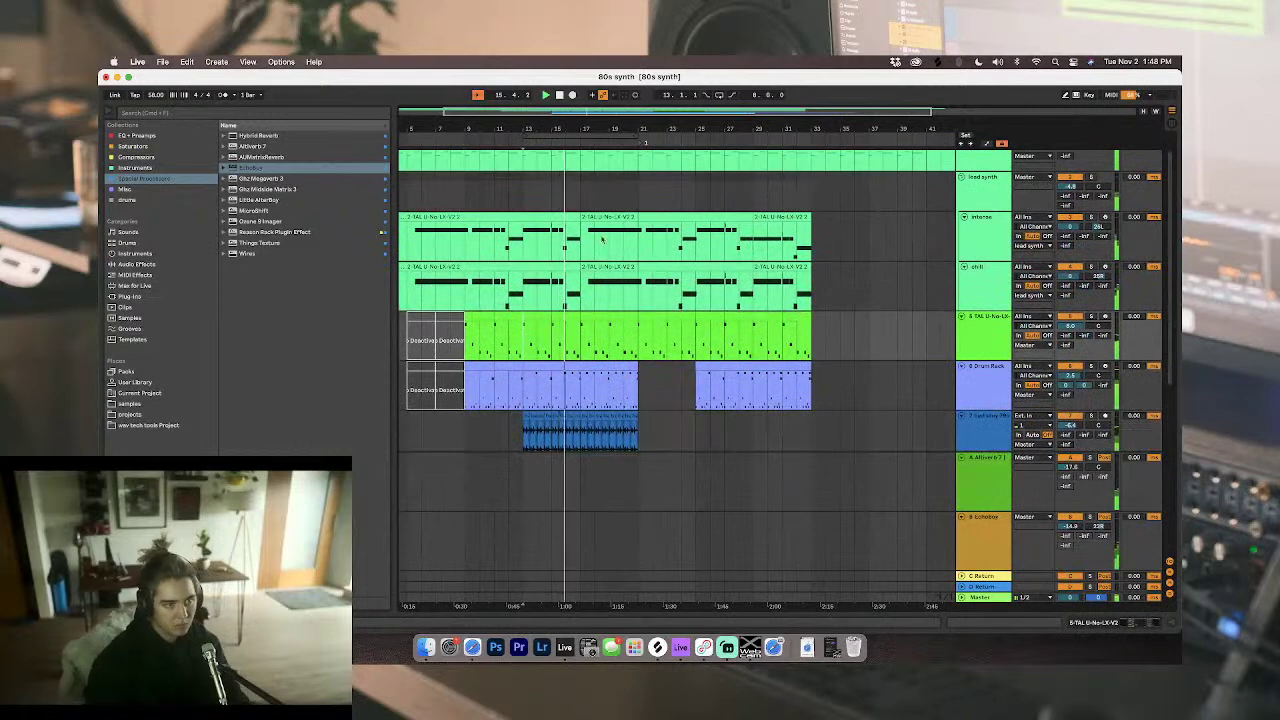
scroll(625, 332, left, 3)
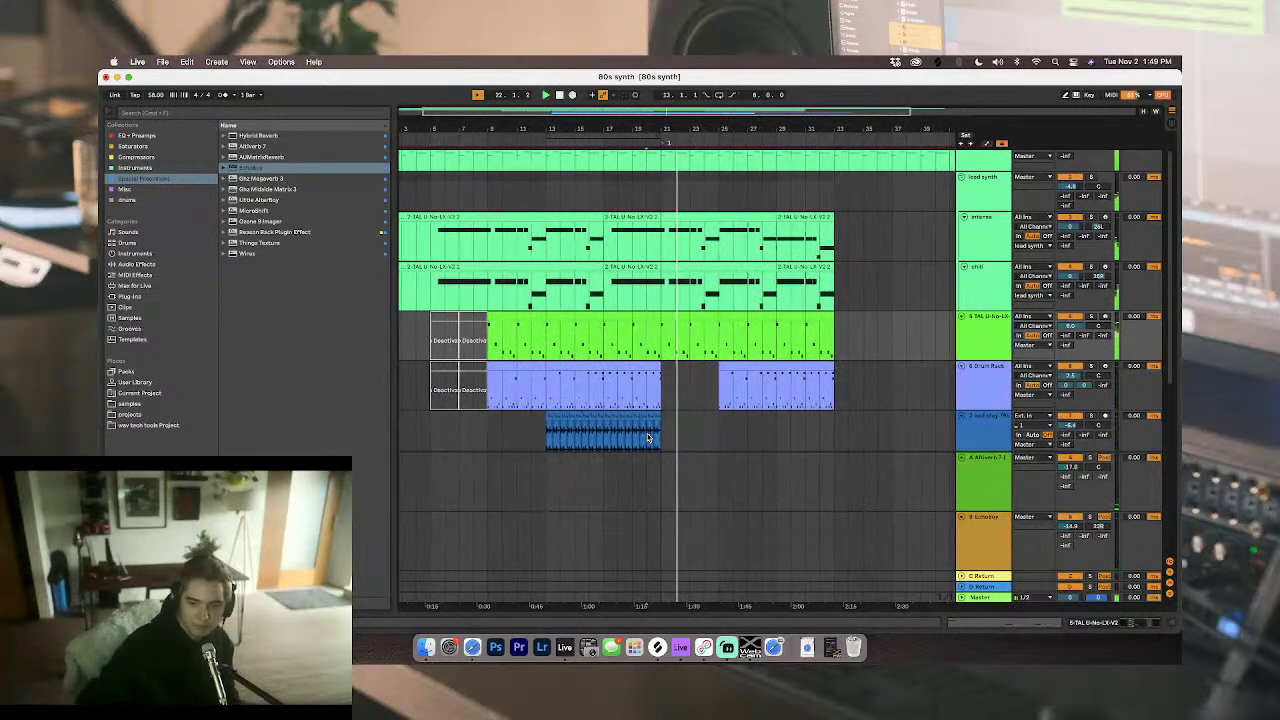
scroll(647, 433, down, 5)
click(667, 249)
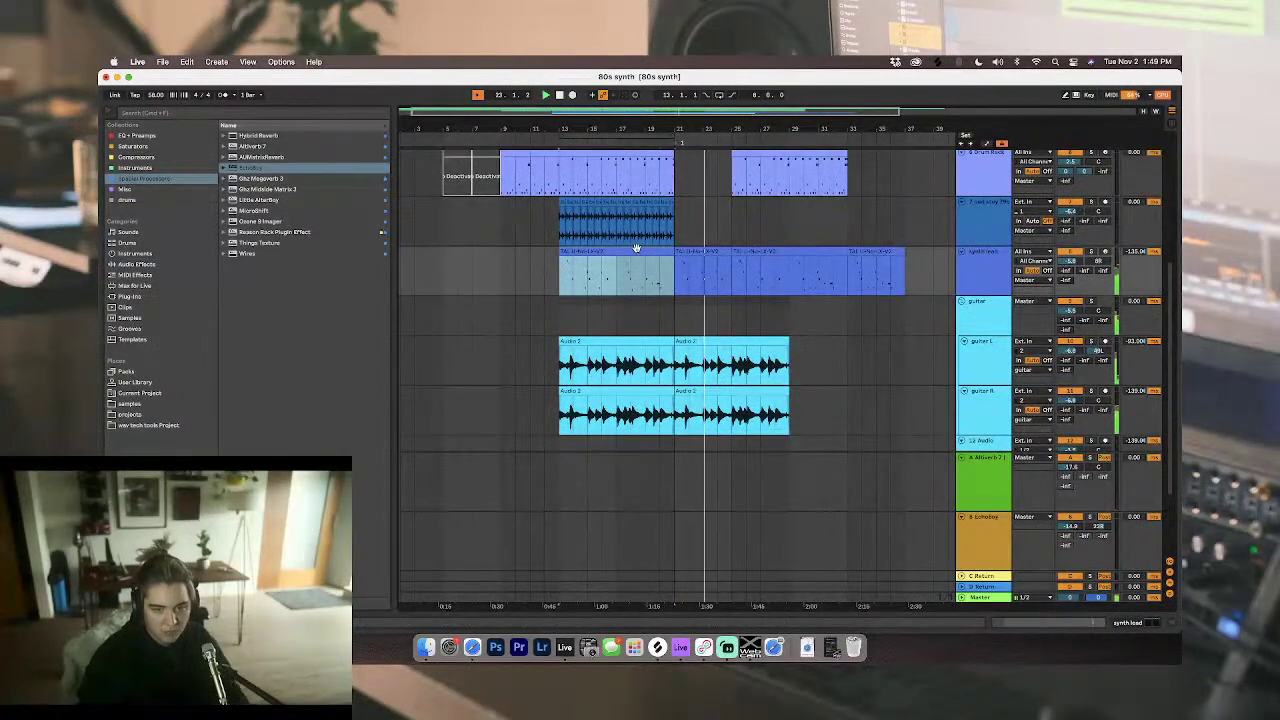
key(0)
key(shift+Tab)
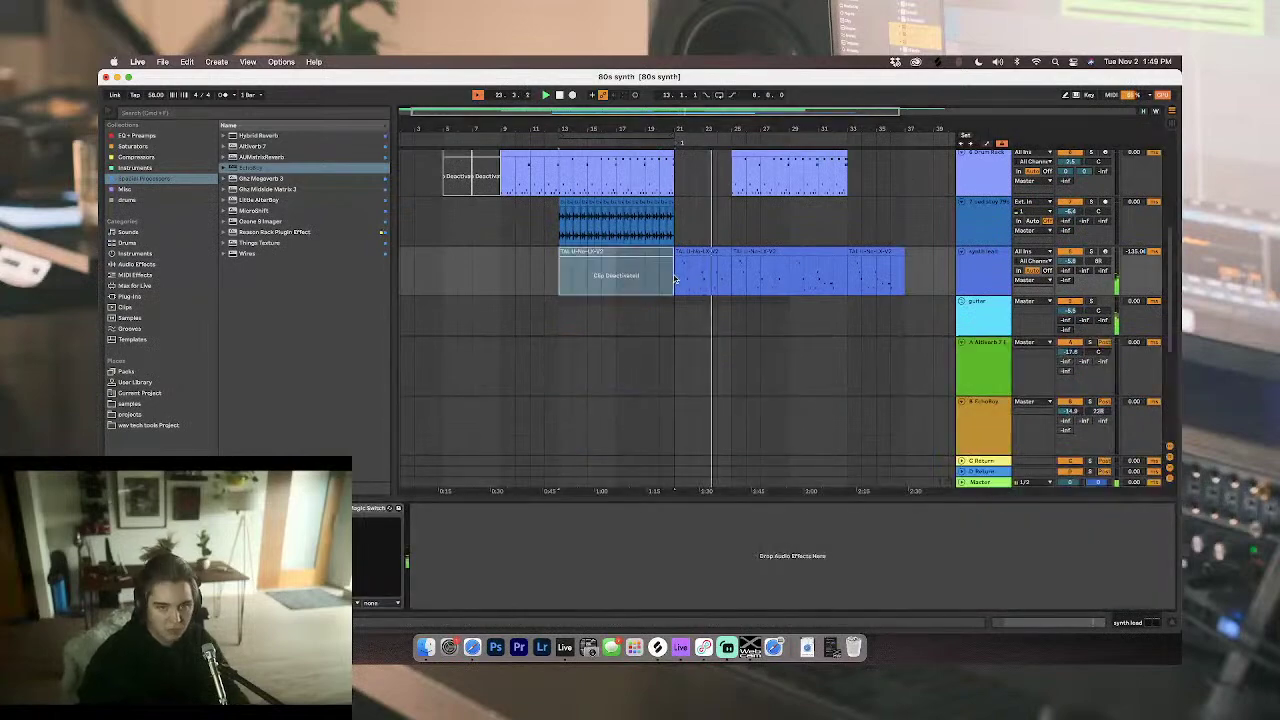
scroll(673, 279, down, 1)
scroll(673, 279, down, 1)
Step: Hide the device view and adjust the guitar R track's panning further to the right
click(689, 235)
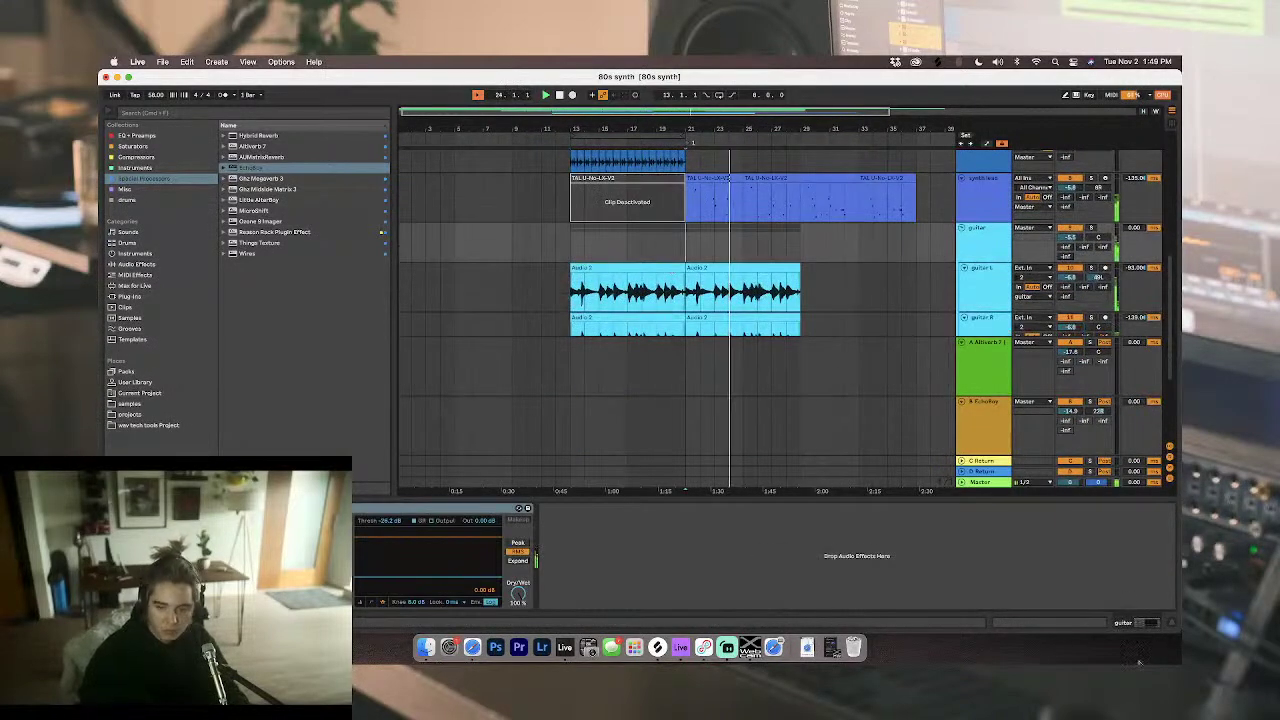
click(1175, 628)
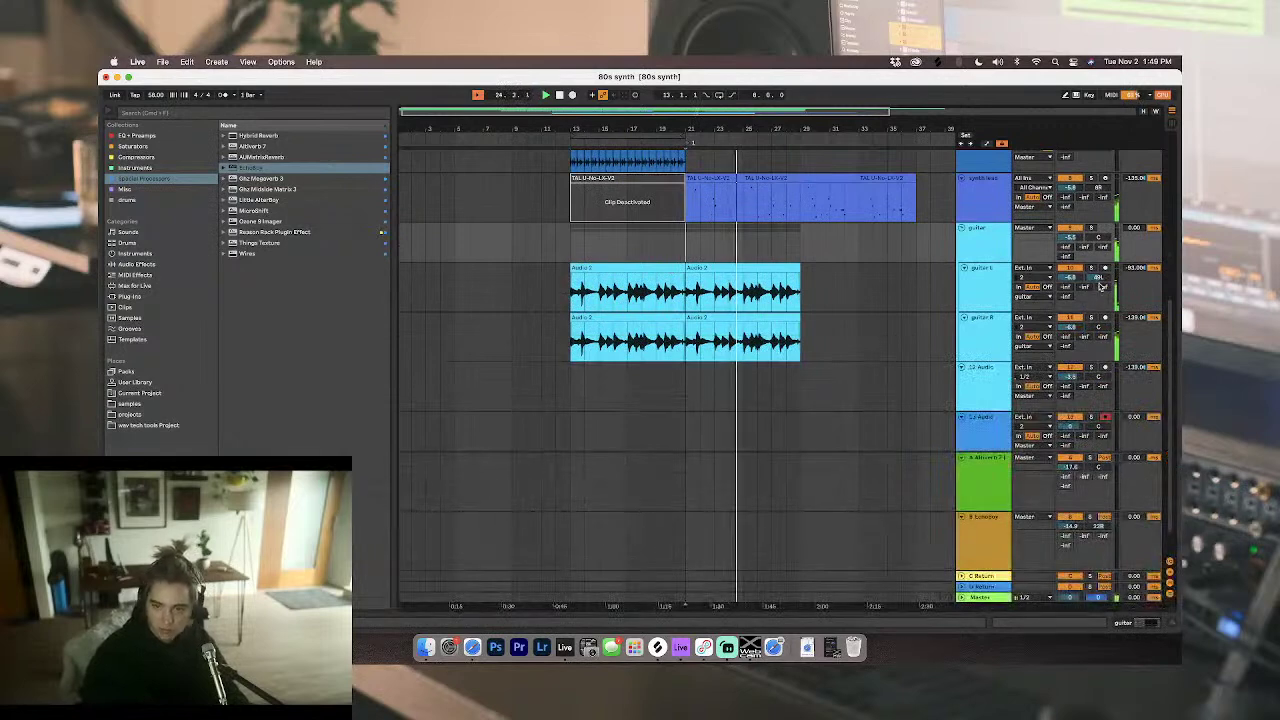
click(1098, 328)
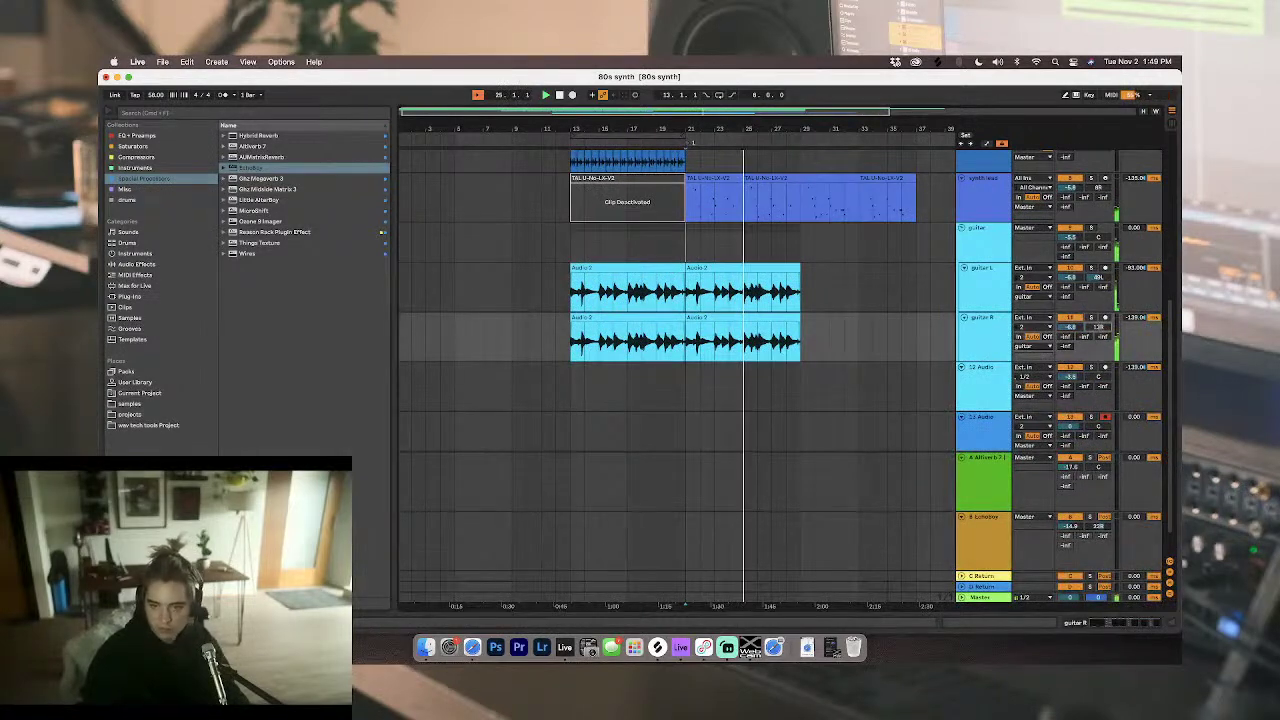
Step: Fold the guitar and lead synth groups in the arrangement
click(963, 229)
scroll(700, 262, up, 3)
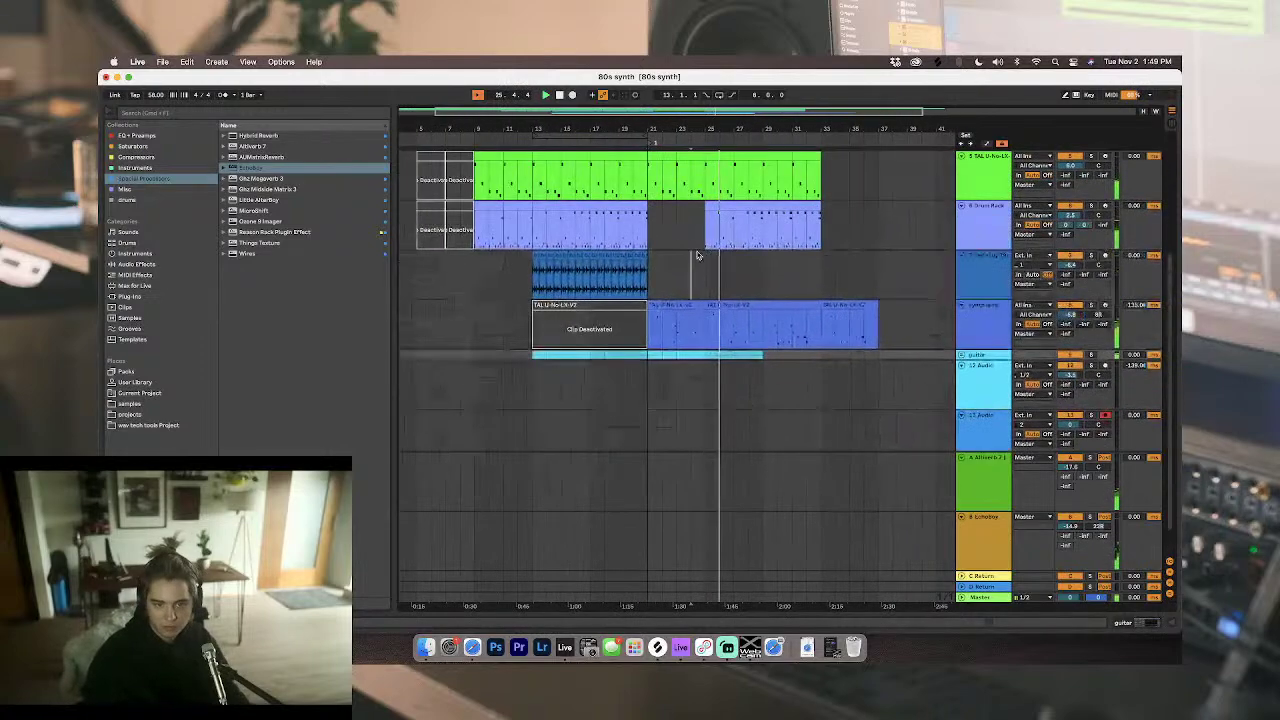
scroll(705, 258, up, 5)
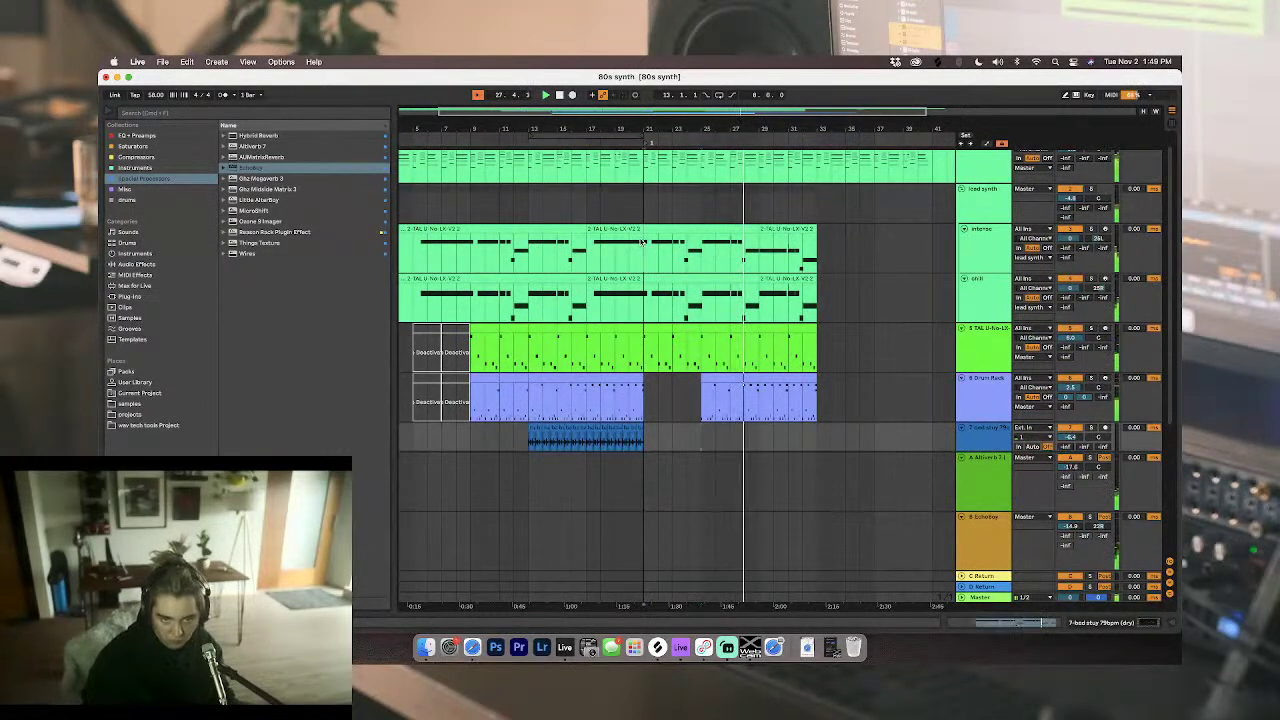
scroll(764, 260, down, 1)
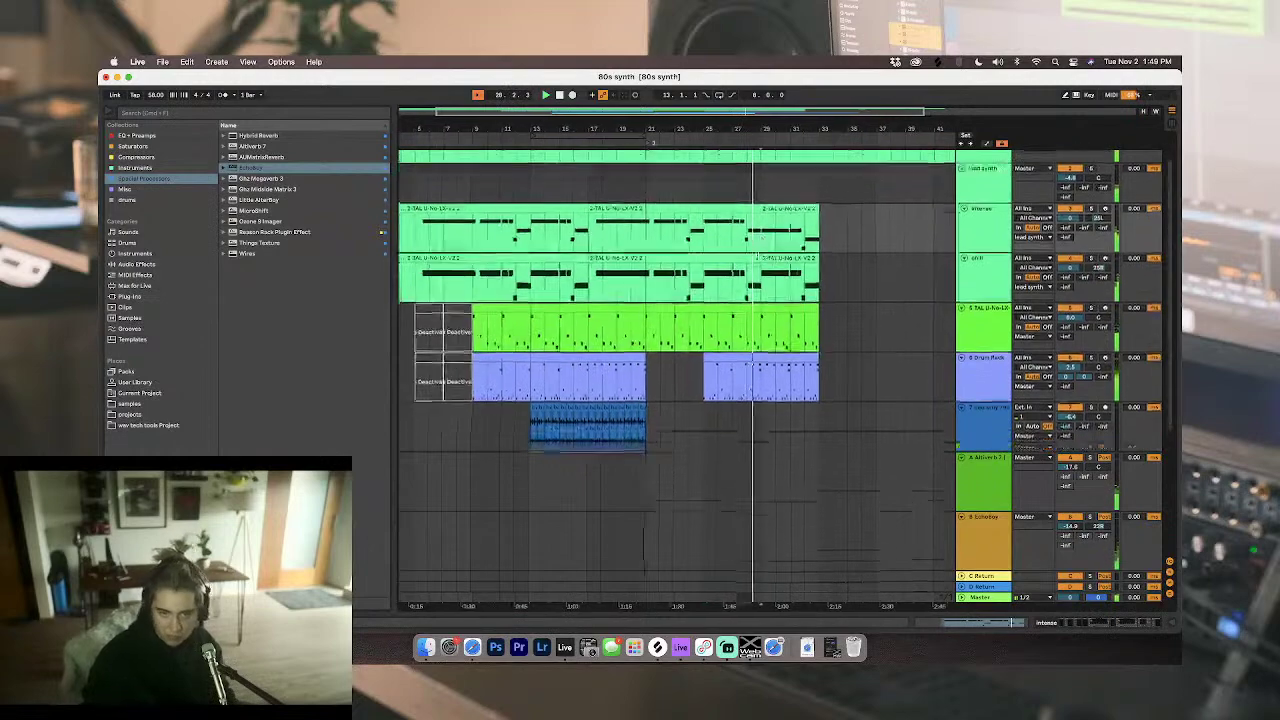
scroll(764, 260, up, 1)
scroll(764, 260, right, 1)
click(962, 204)
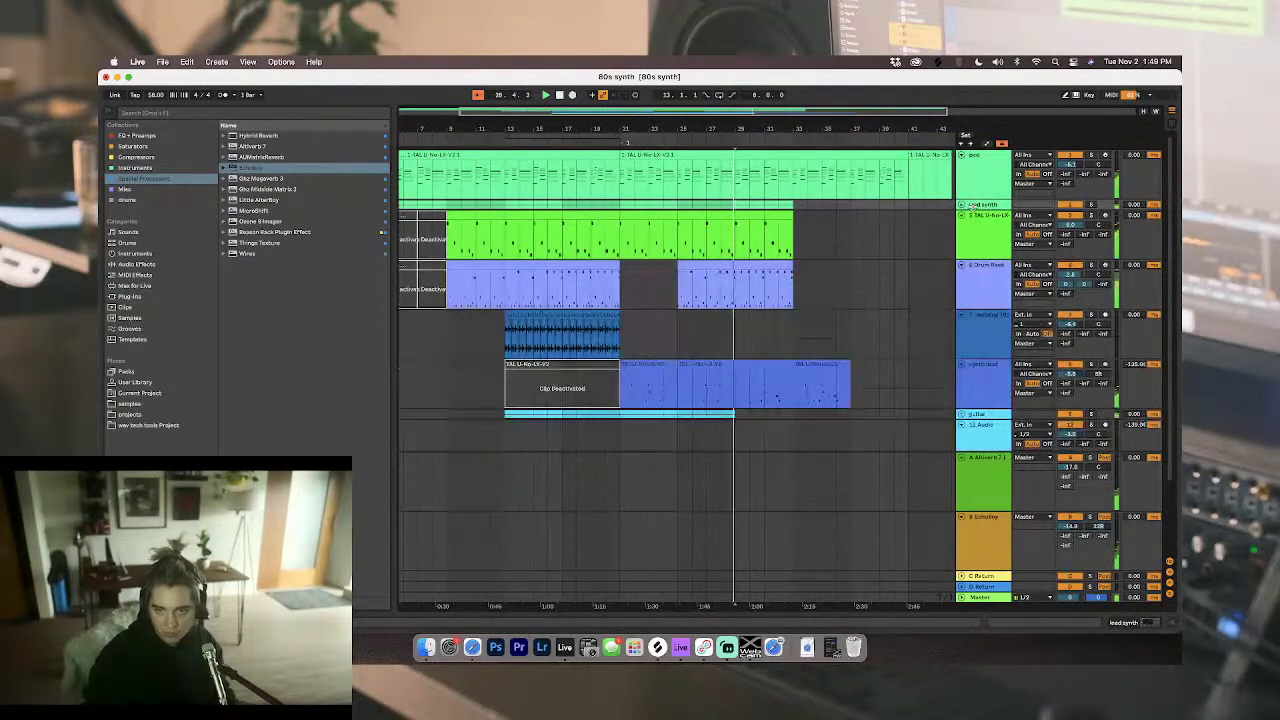
Step: Add an Auto Filter to the synth lead track and set its frequency to about 12.5 kHz
scroll(810, 289, down, 1)
key(super+t)
scroll(810, 289, down, 1)
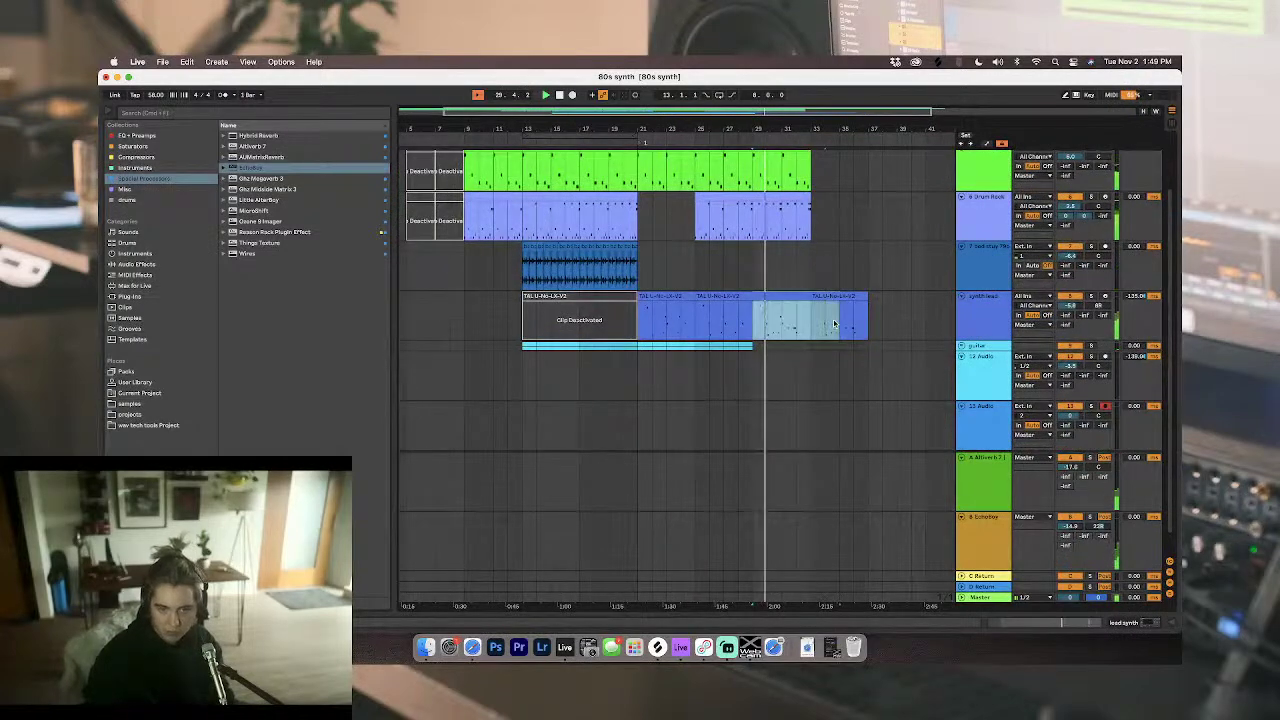
click(915, 315)
key(a)
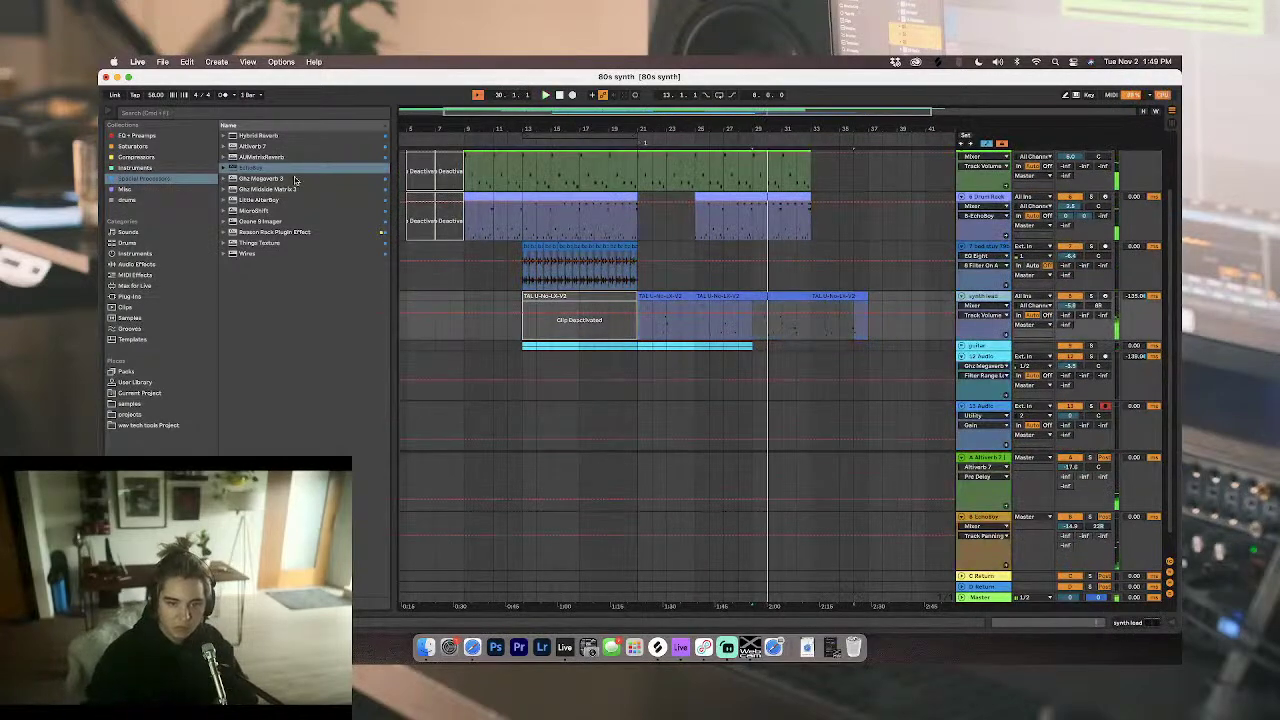
key(a)
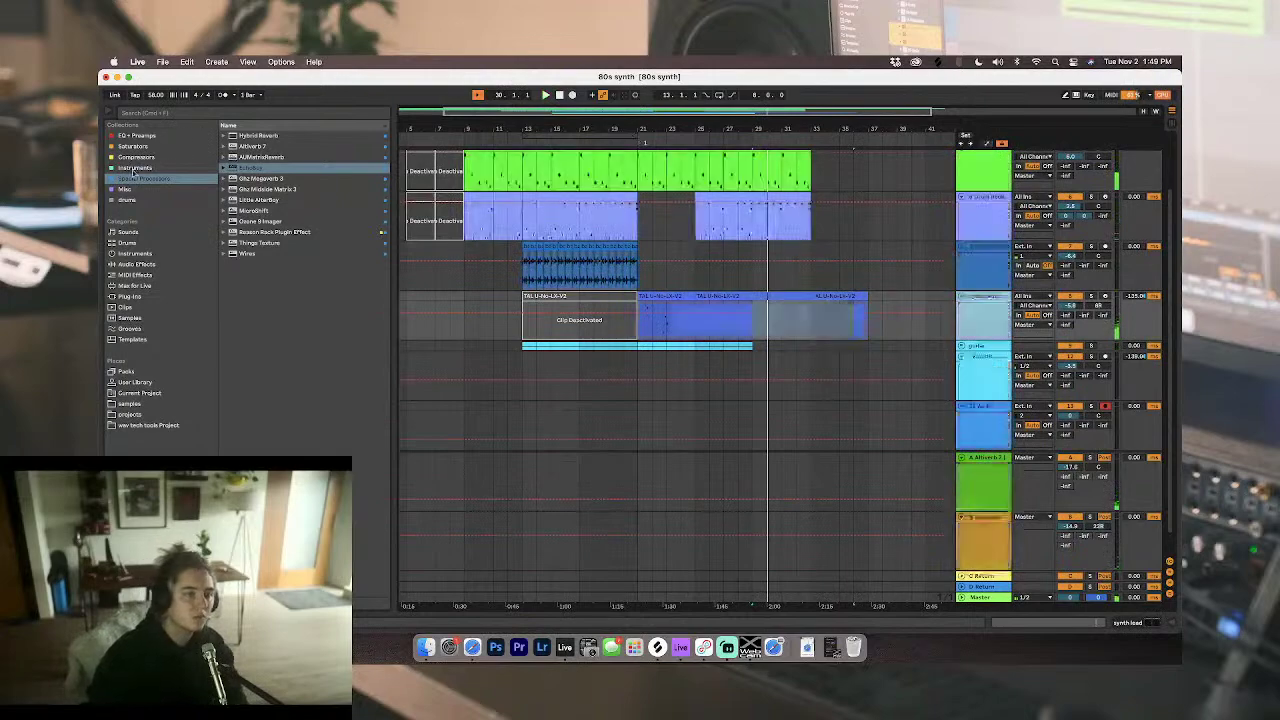
click(134, 264)
scroll(249, 150, up, 8)
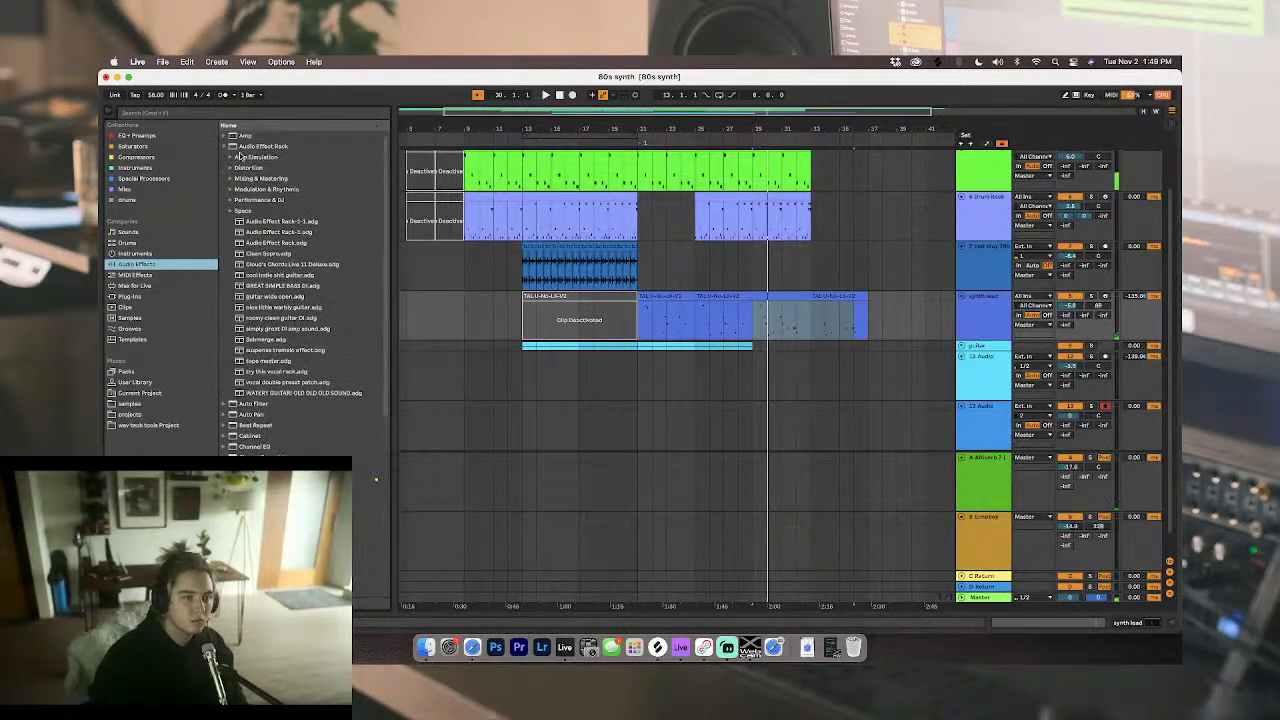
click(226, 148)
click(250, 157)
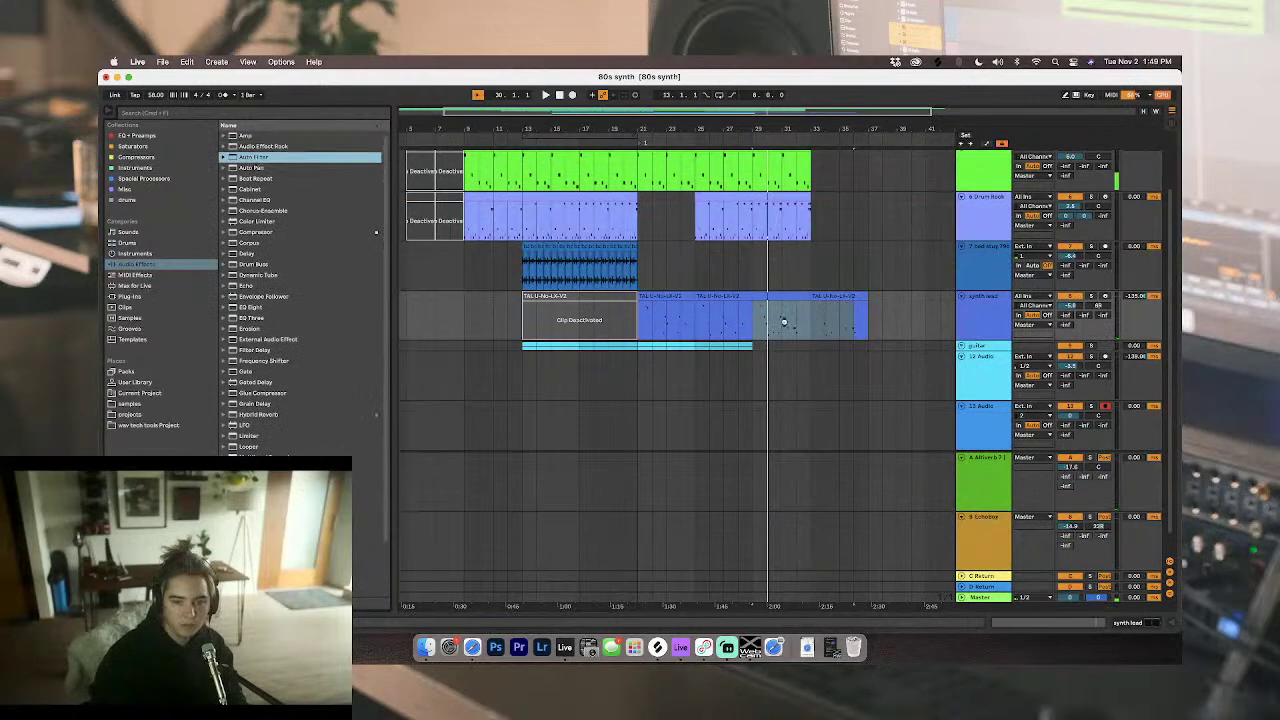
drag(784, 320, 765, 320)
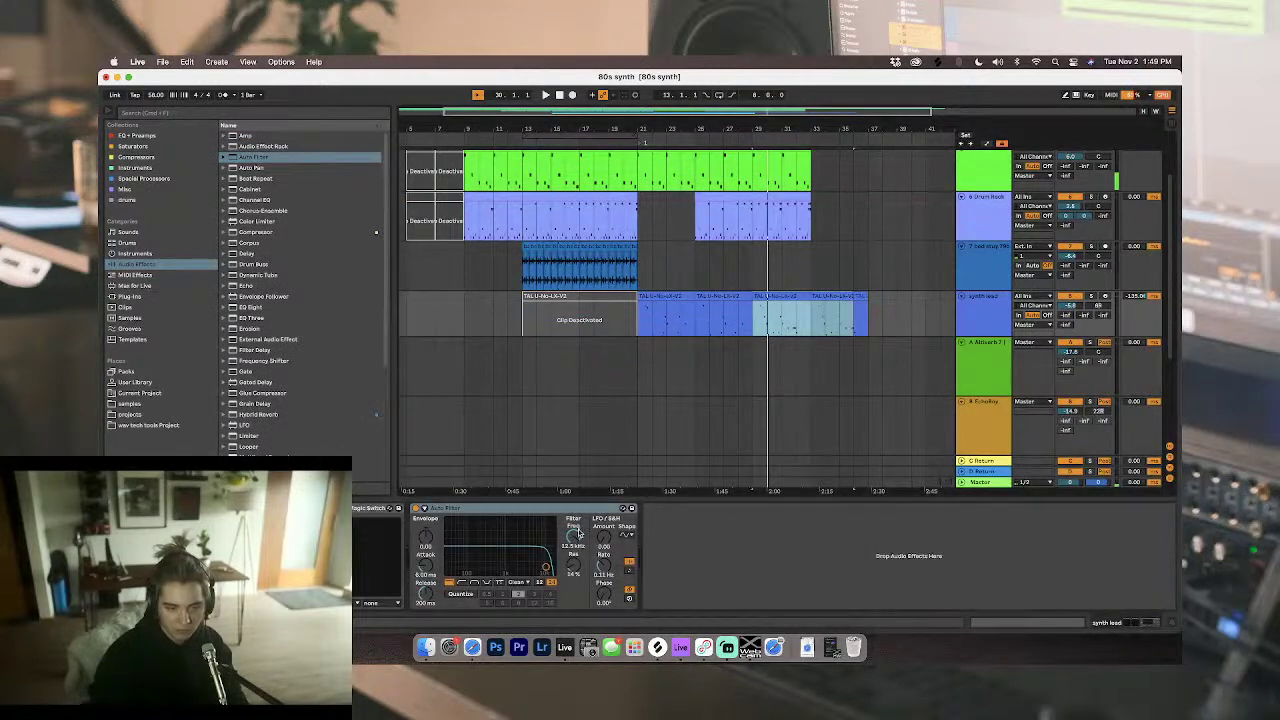
Step: Automate the synth lead's Auto Filter frequency to drop to about 2.13 kHz around bar 29, and audition the transition
key(a)
click(750, 306)
drag(756, 305, 755, 313)
click(740, 325)
key(space)
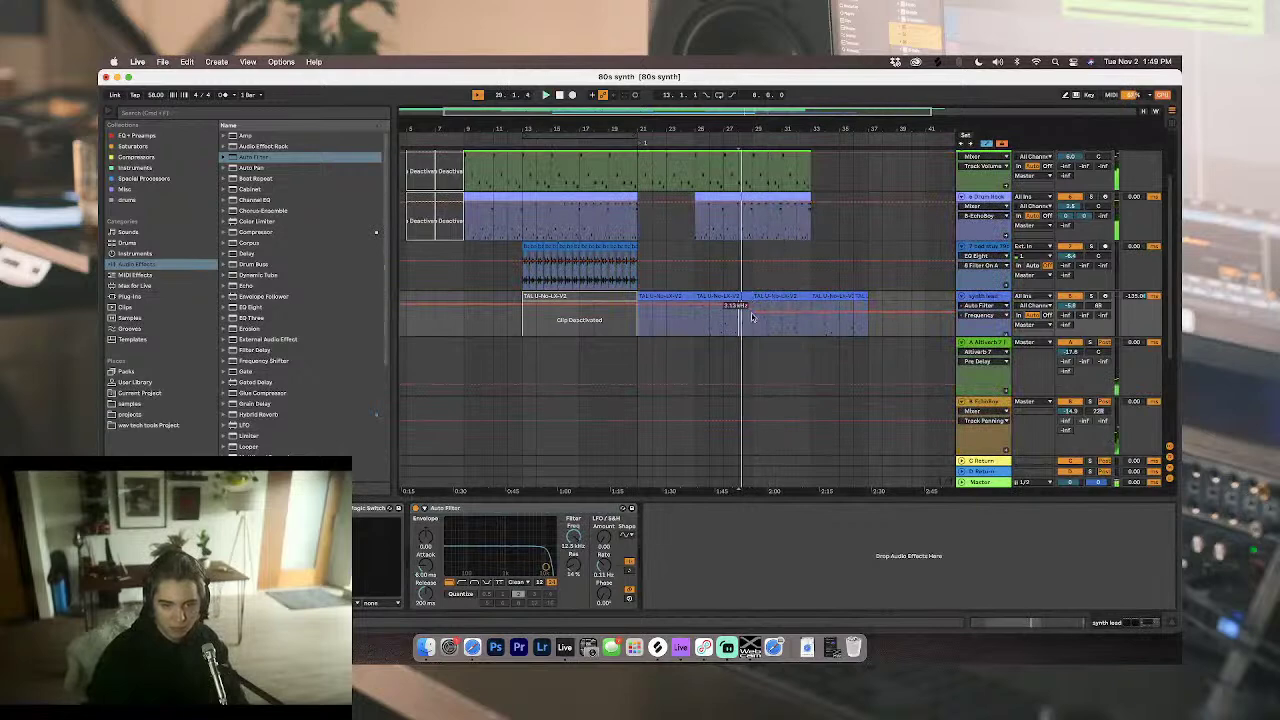
scroll(755, 333, up, 5)
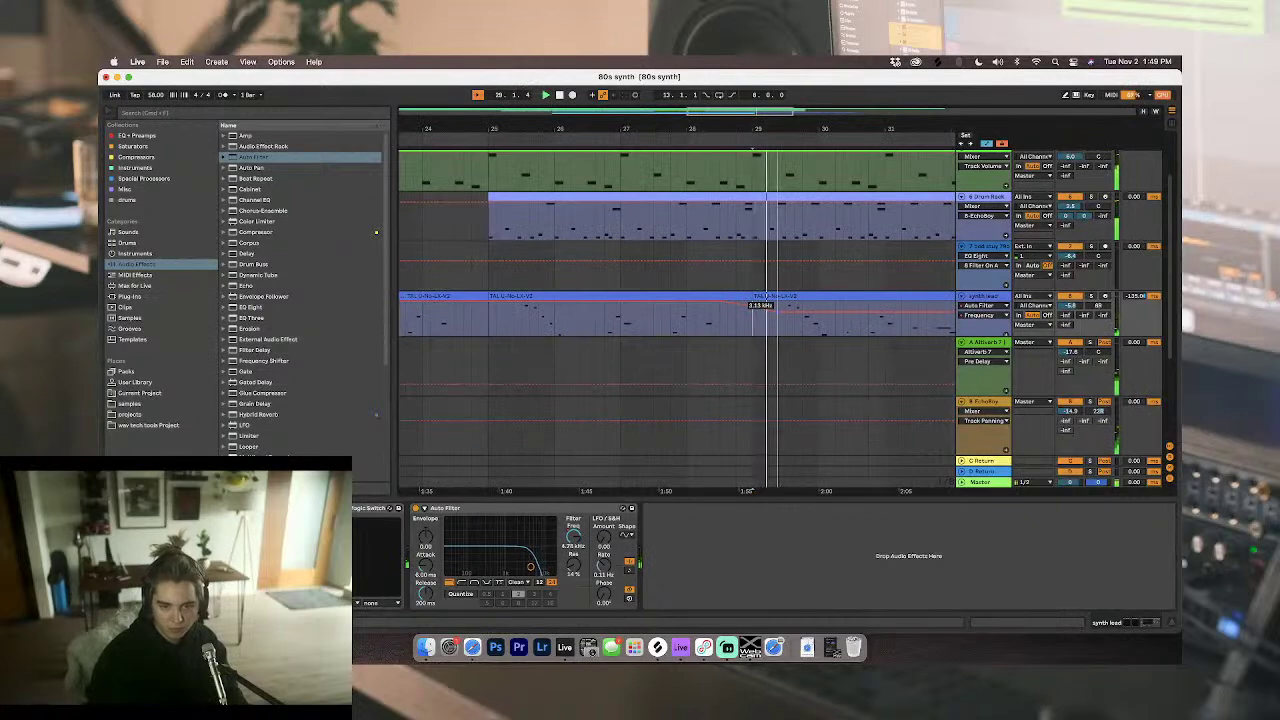
double_click(787, 324)
scroll(786, 326, up, 3)
Step: Add an Auto Filter to the Drum Rack track and adjust its frequency to about 1.04 kHz
scroll(786, 326, down, 5)
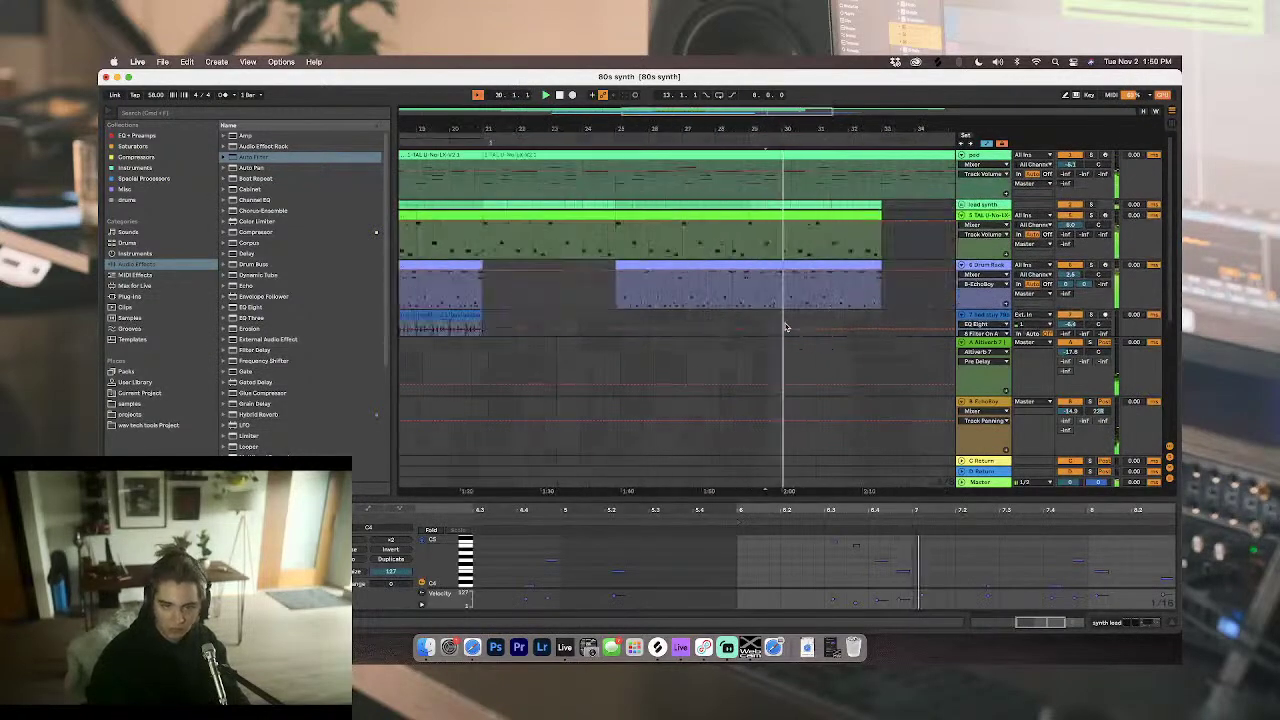
click(993, 267)
key(a)
key(shift+Tab)
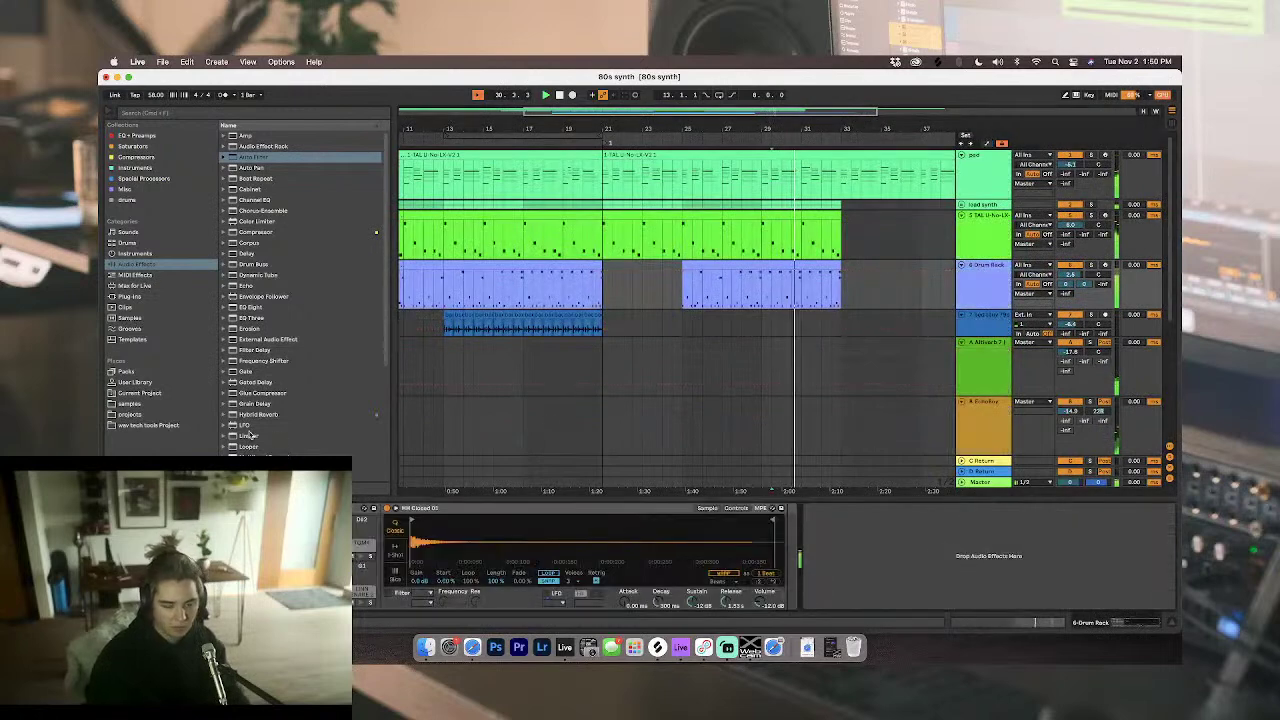
click(250, 157)
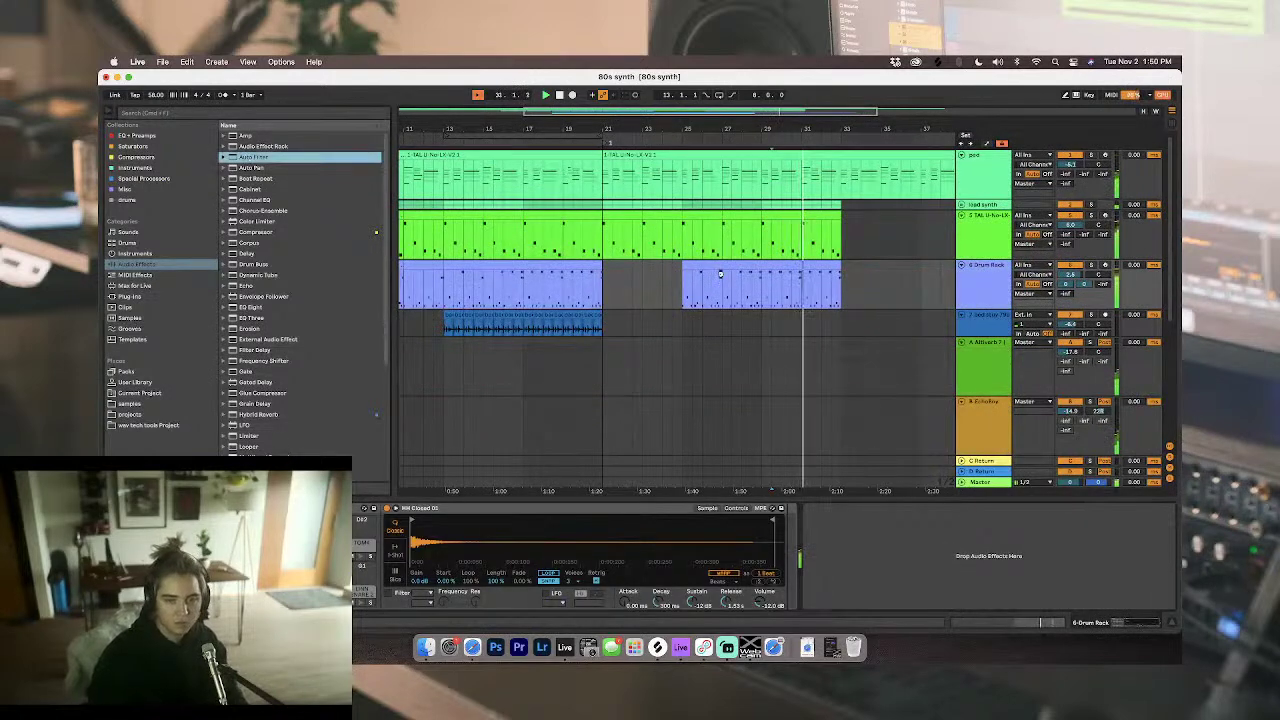
key(Return)
drag(966, 537, 968, 562)
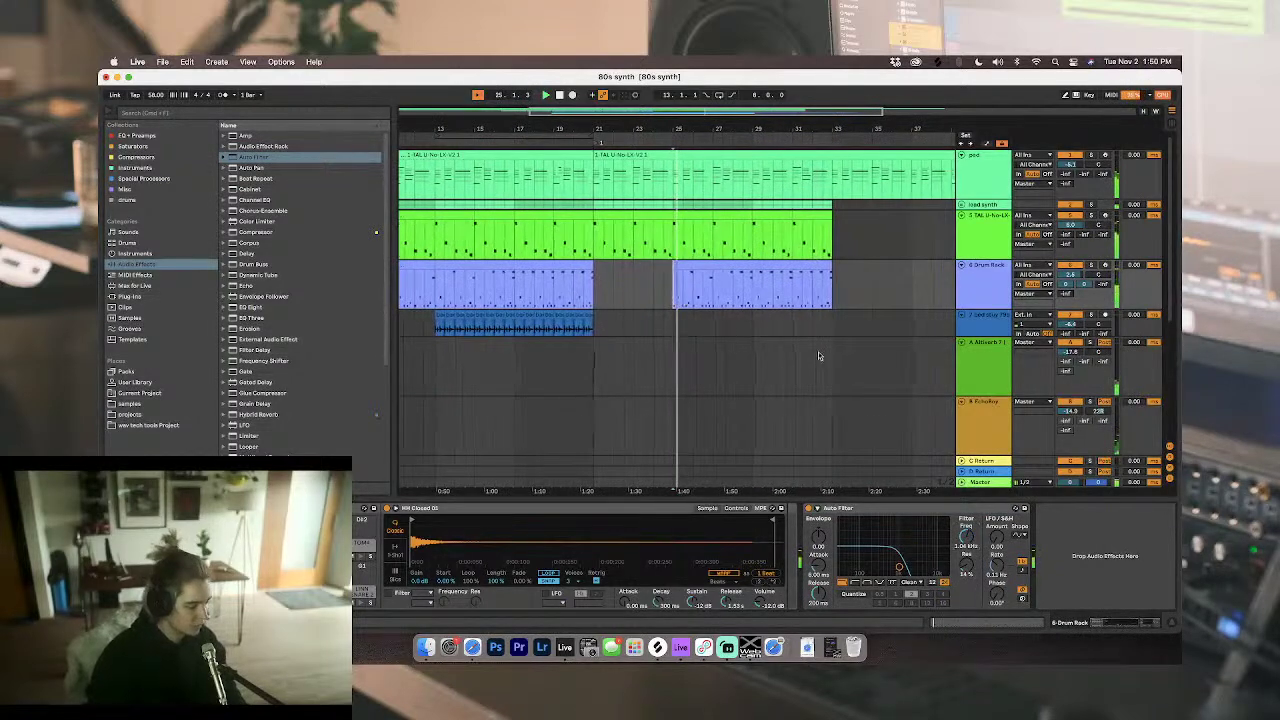
Step: Automate the Drum Rack's Auto Filter frequency to open up just before bar 25, and play from just before bar 29
key(a)
scroll(668, 308, right, 1)
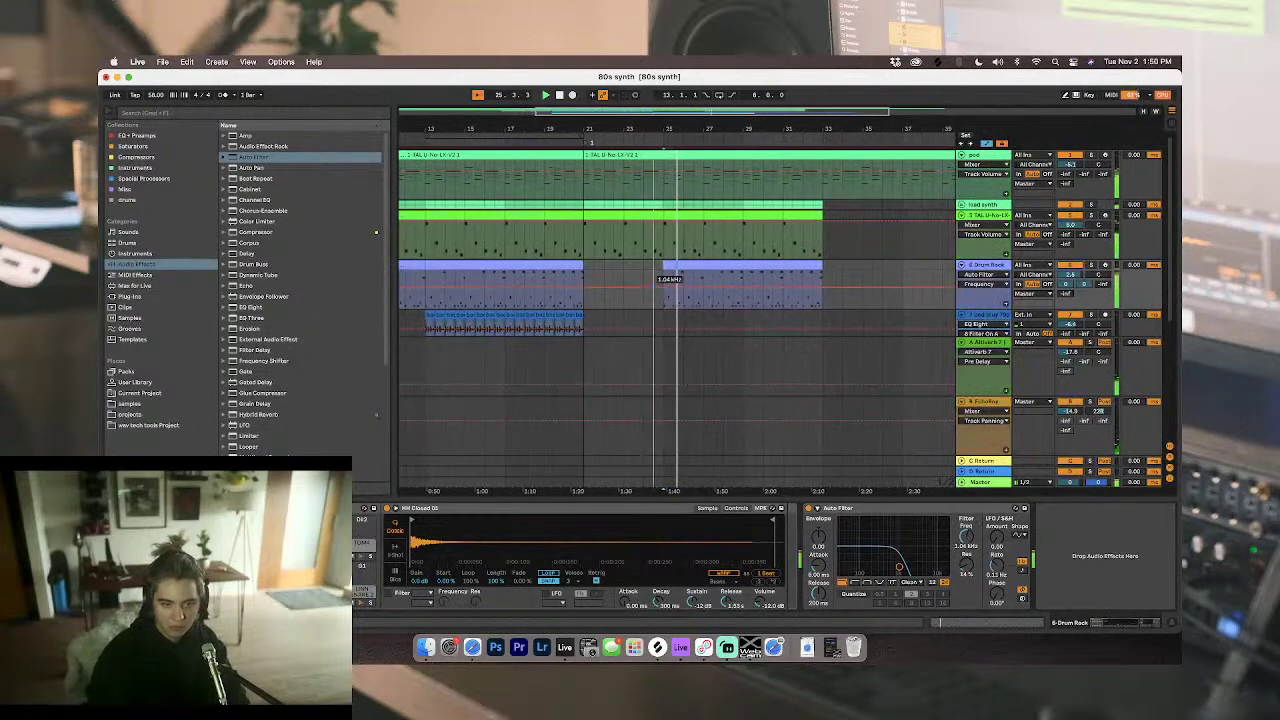
scroll(700, 282, down, 2)
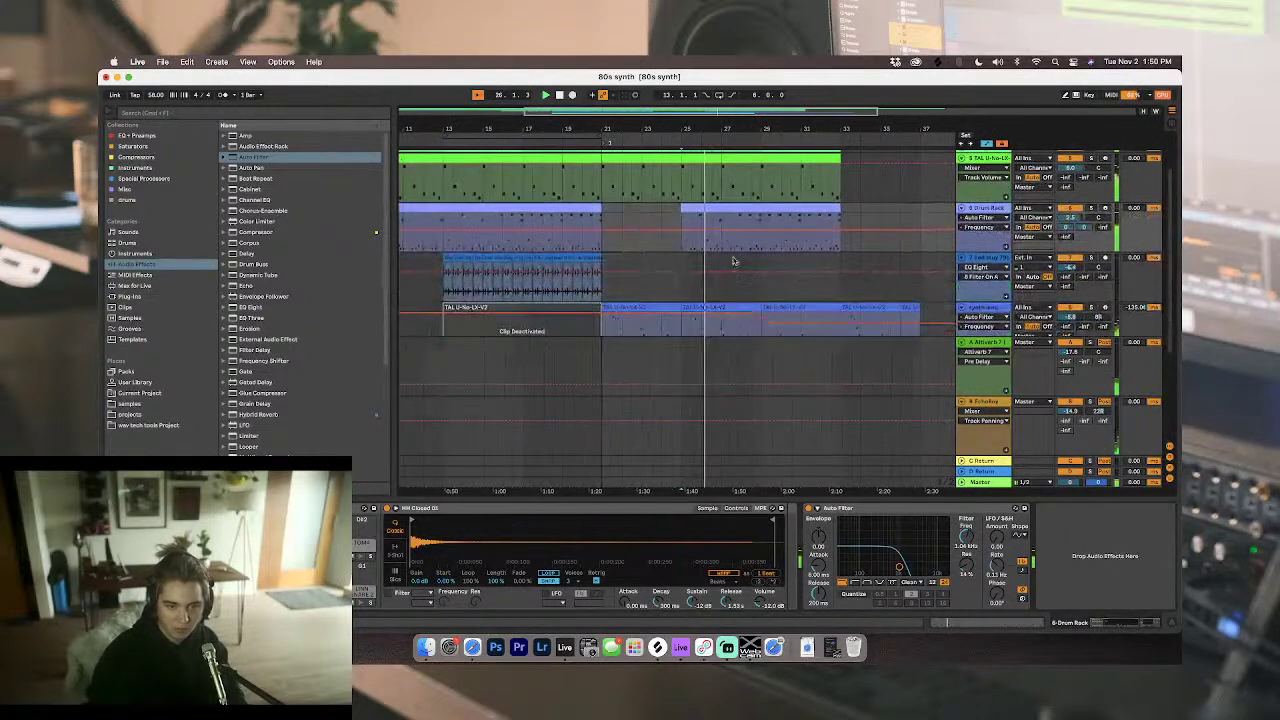
drag(764, 230, 764, 211)
drag(690, 228, 672, 212)
drag(763, 213, 763, 220)
click(755, 230)
key(space)
key(space)
key(plus)
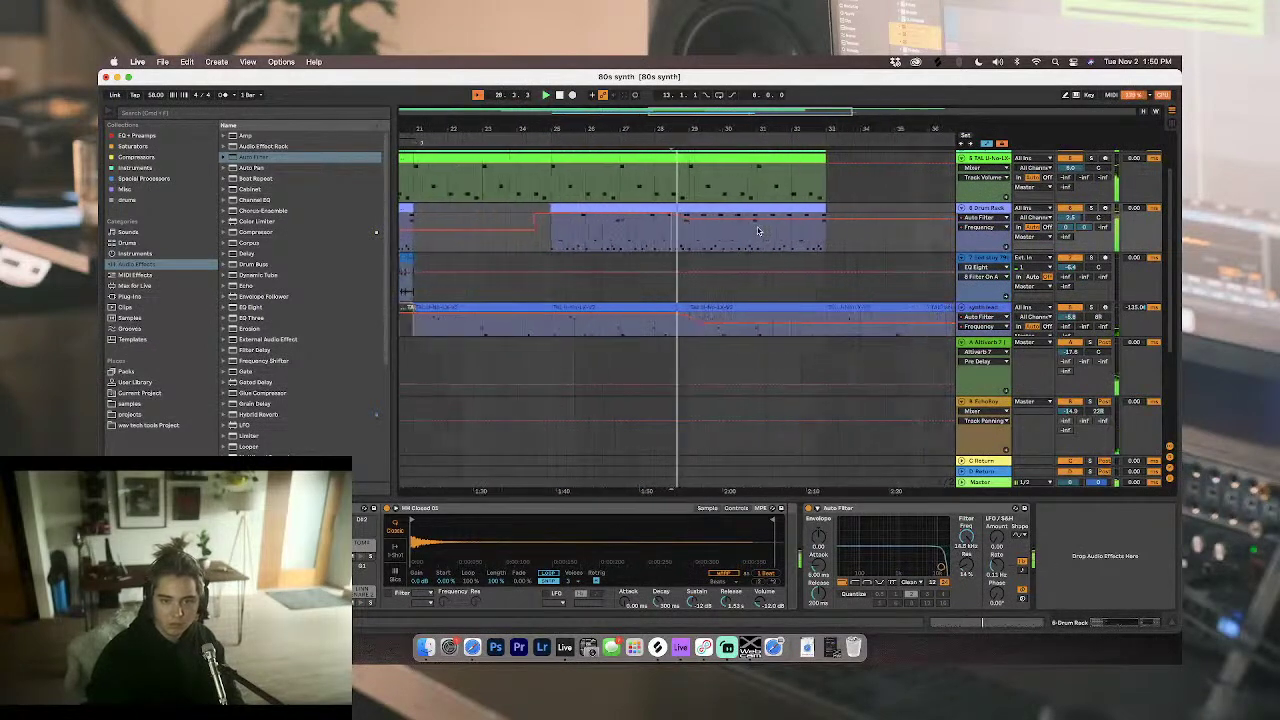
Step: Shape the Drum Rack's filter frequency automation to fall to about 1.02 kHz around bar 29
scroll(758, 231, up, 3)
scroll(672, 222, right, 1)
drag(661, 219, 658, 235)
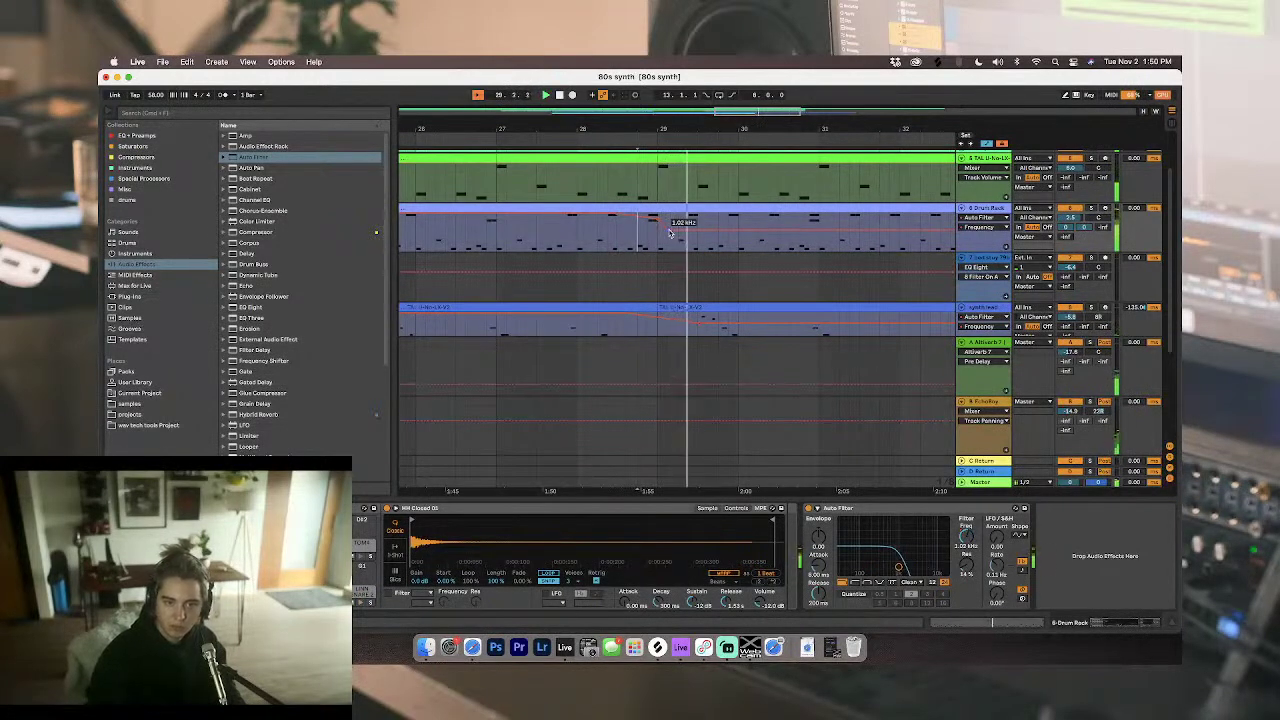
Step: Audition the filter drops on the Drum Rack and synth lead around bar 29, and check the synth lead's Auto Filter
scroll(660, 234, up, 2)
scroll(660, 240, down, 2)
click(698, 322)
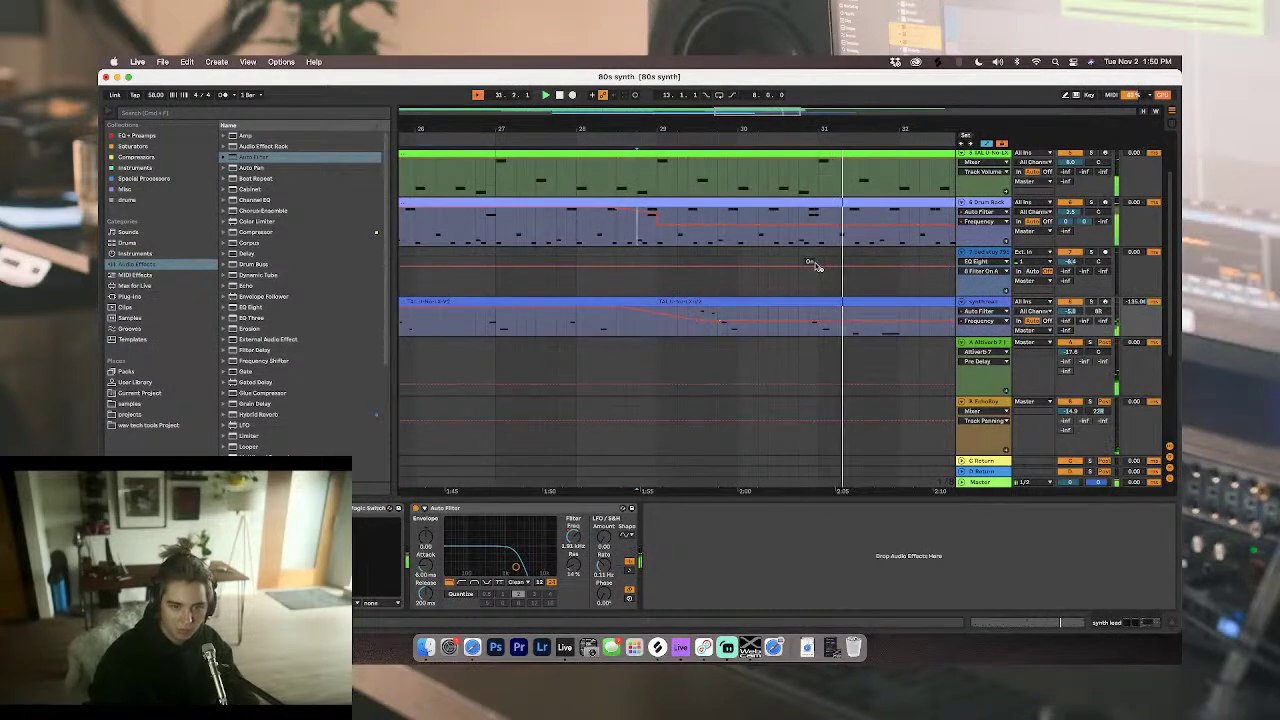
key(shift+Tab)
scroll(817, 266, up, 2)
Step: Duplicate the clips starting at bar 17 on the intense and chill tracks to bar 29, and play from bar 17
scroll(817, 266, down, 8)
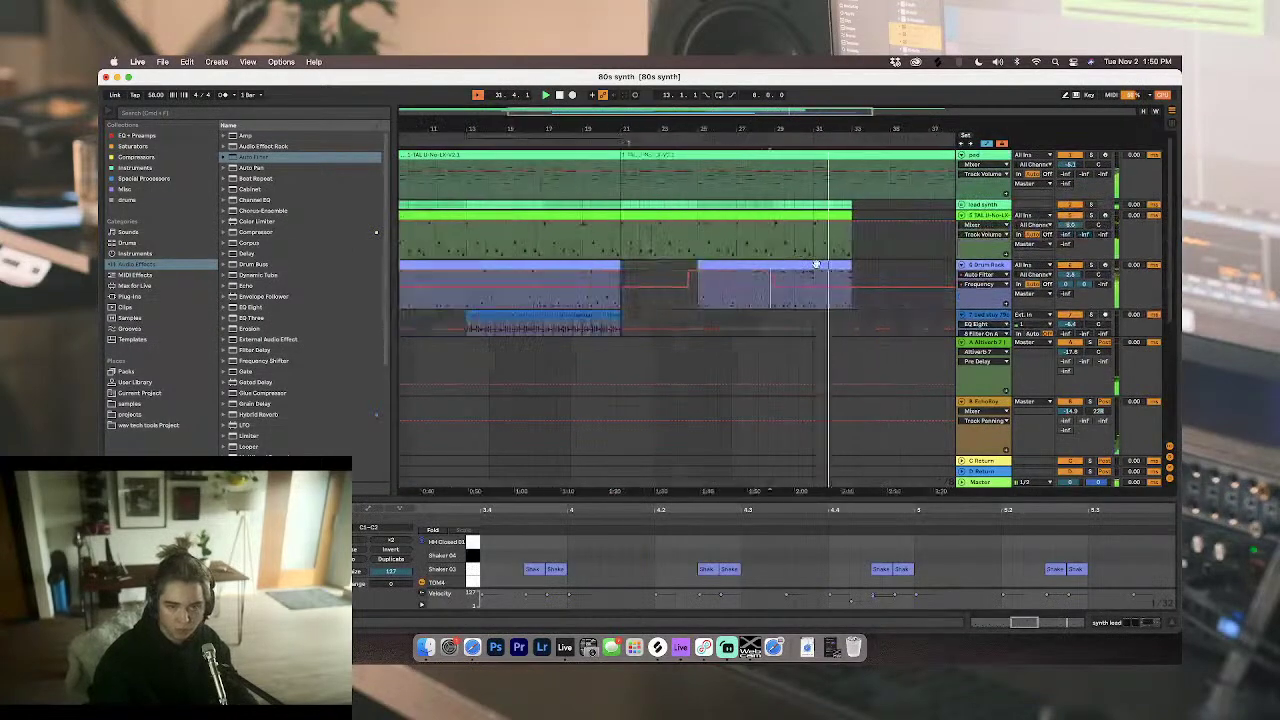
scroll(815, 264, up, 4)
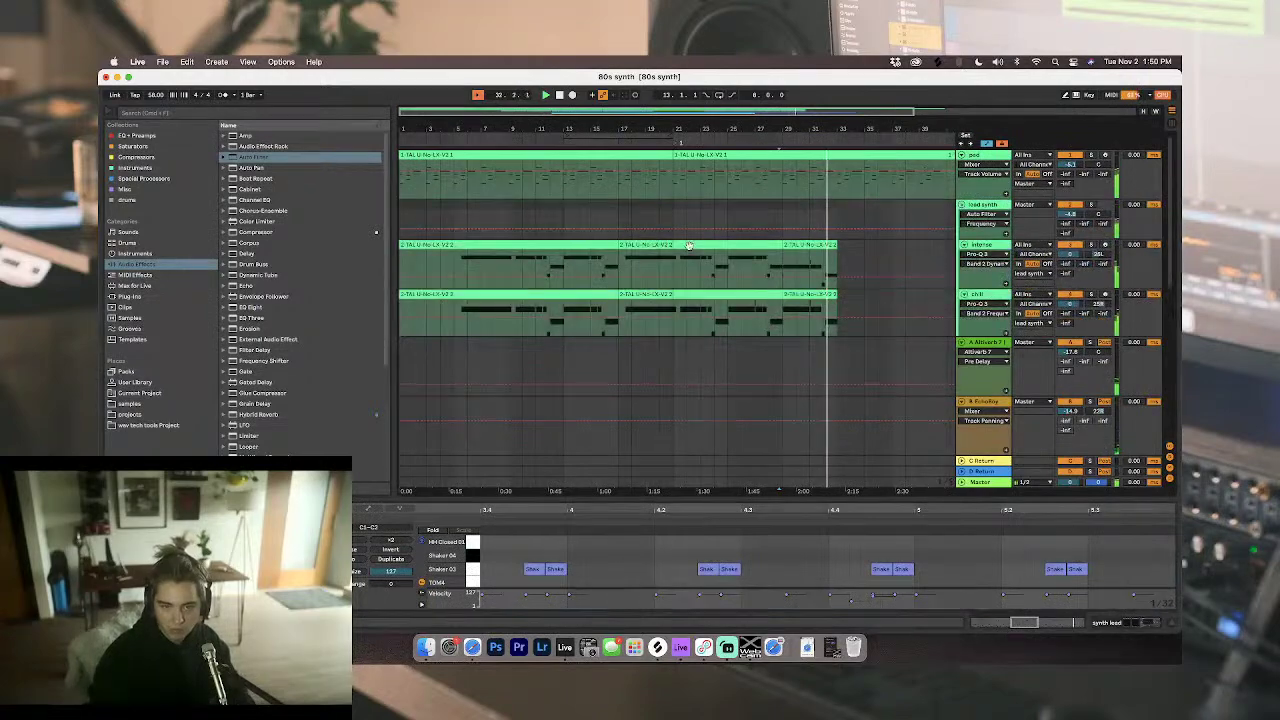
click(710, 278)
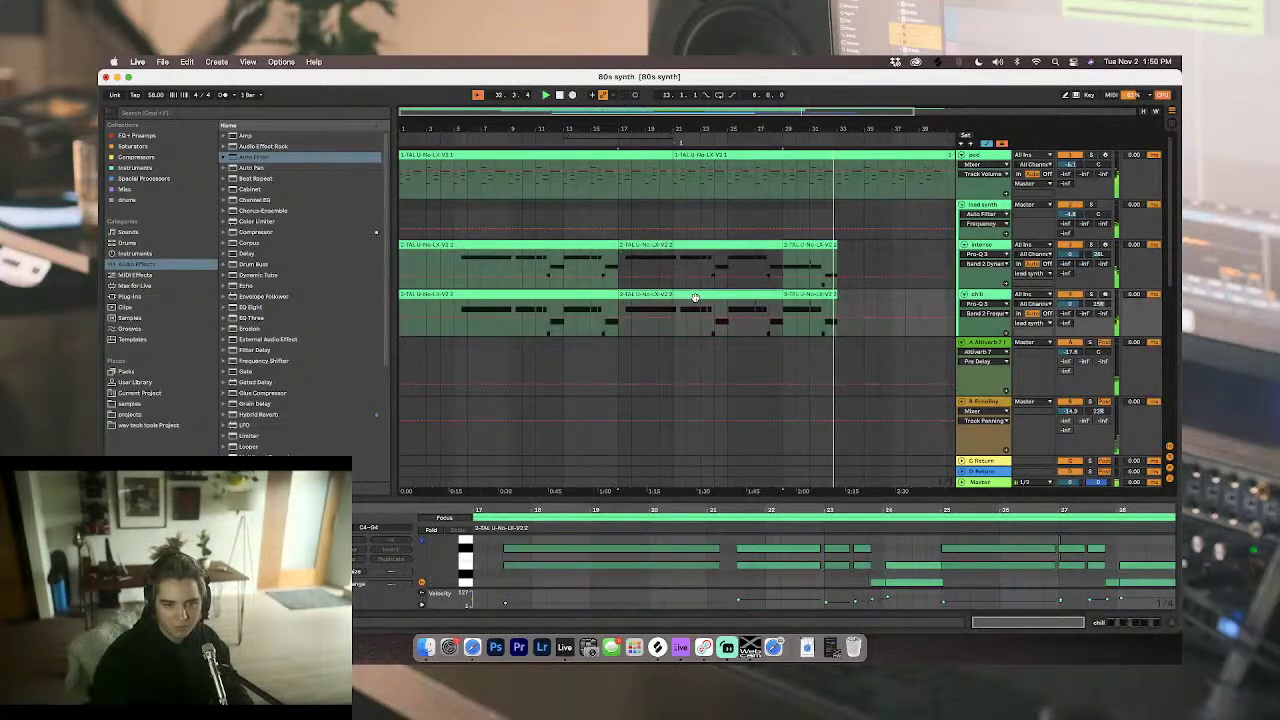
scroll(698, 303, down, 3)
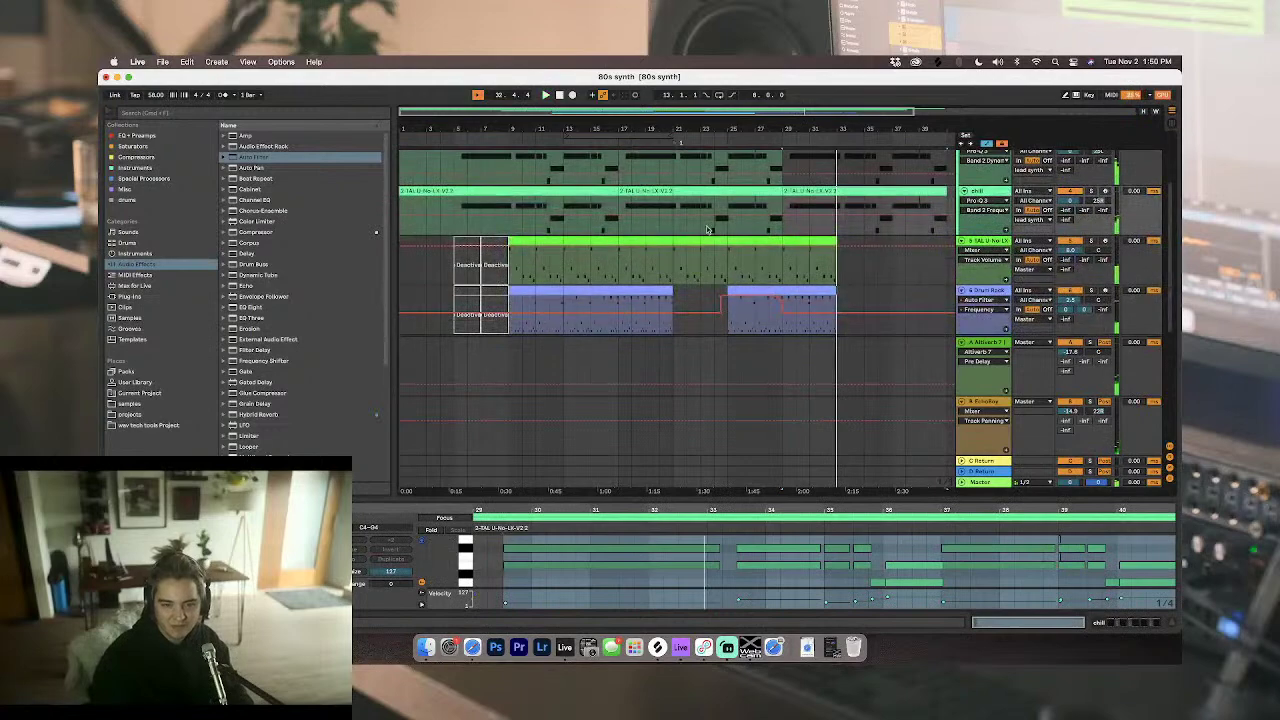
scroll(701, 193, up, 1)
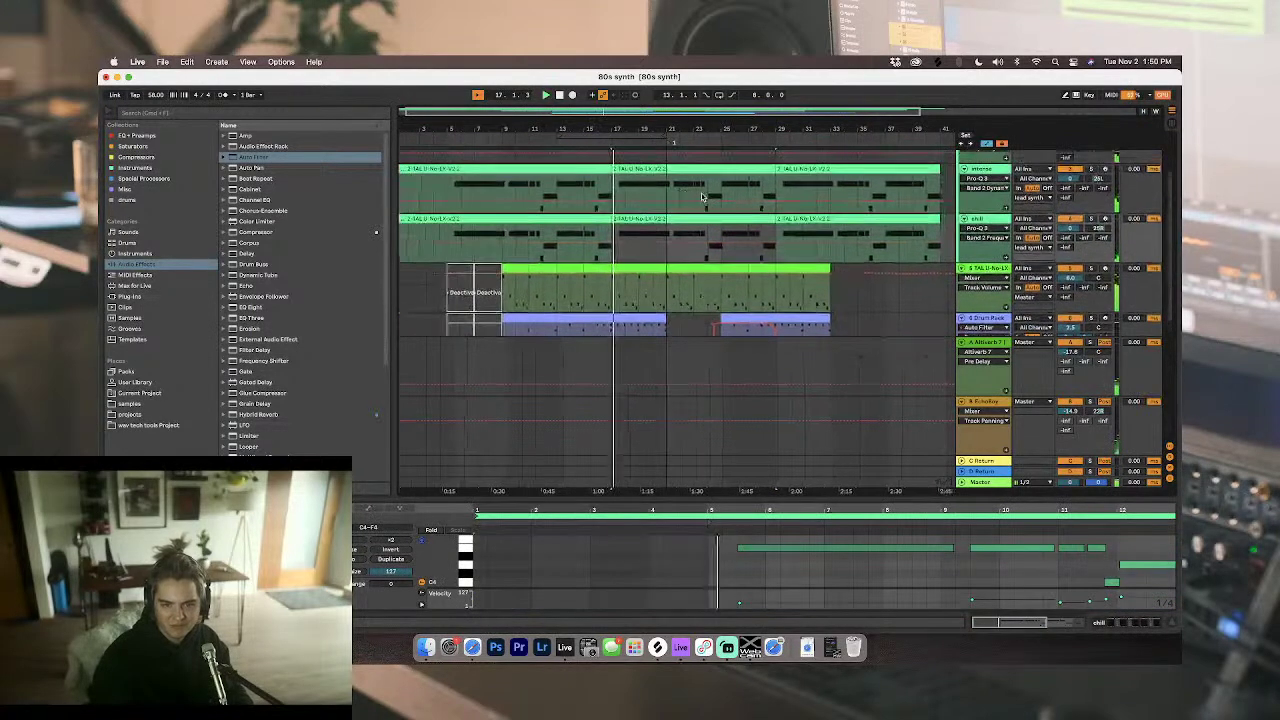
Step: Show the Drum Rack track's devices and hide the automation lanes in the arrangement
click(934, 293)
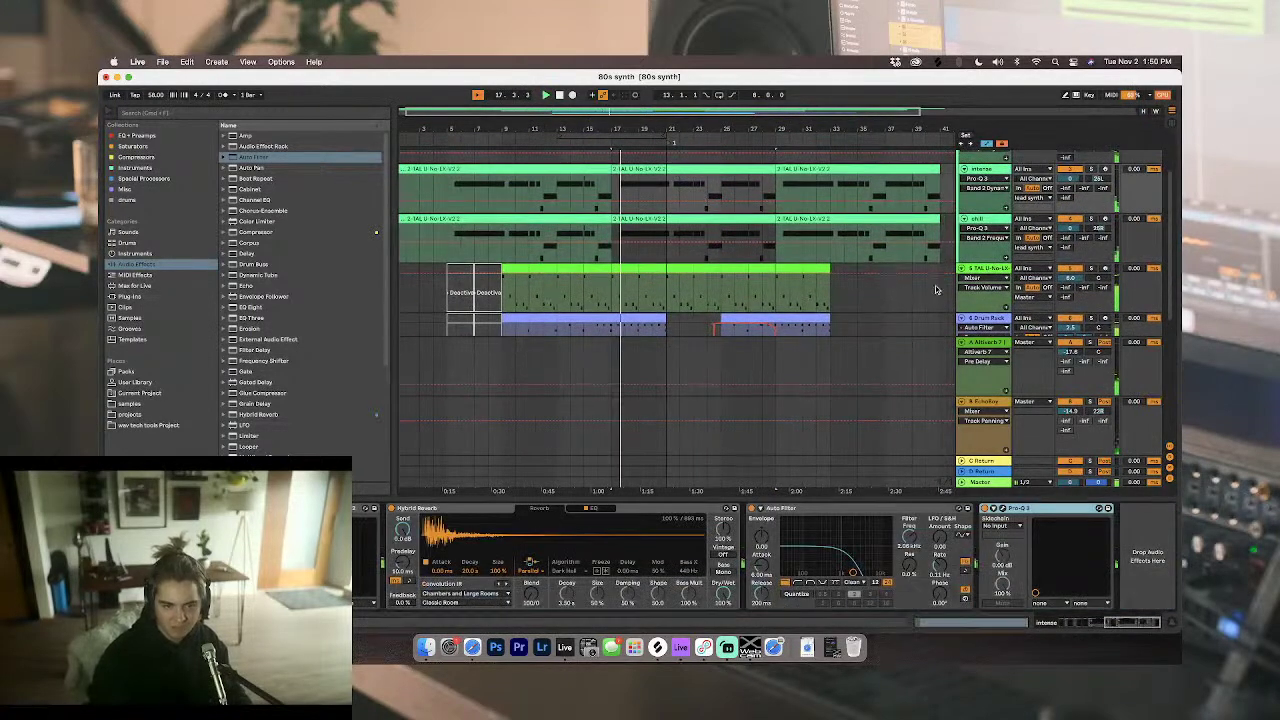
click(993, 318)
scroll(852, 262, down, 6)
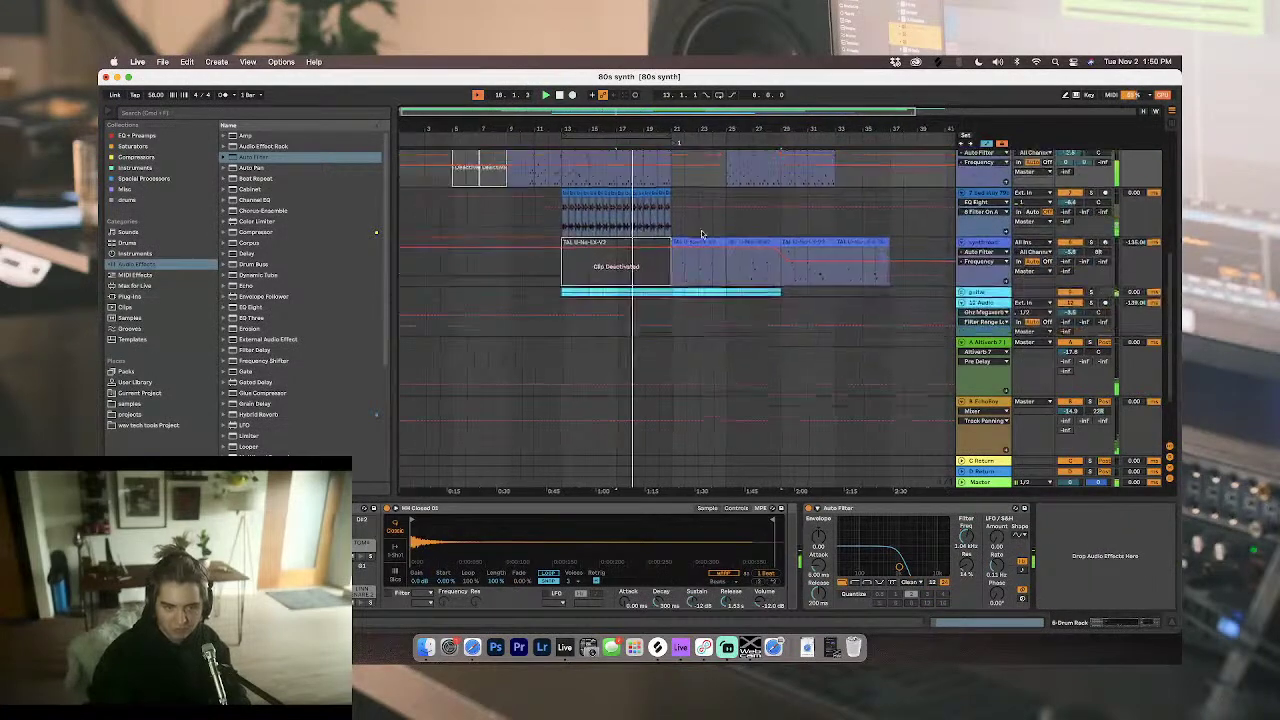
scroll(701, 226, up, 2)
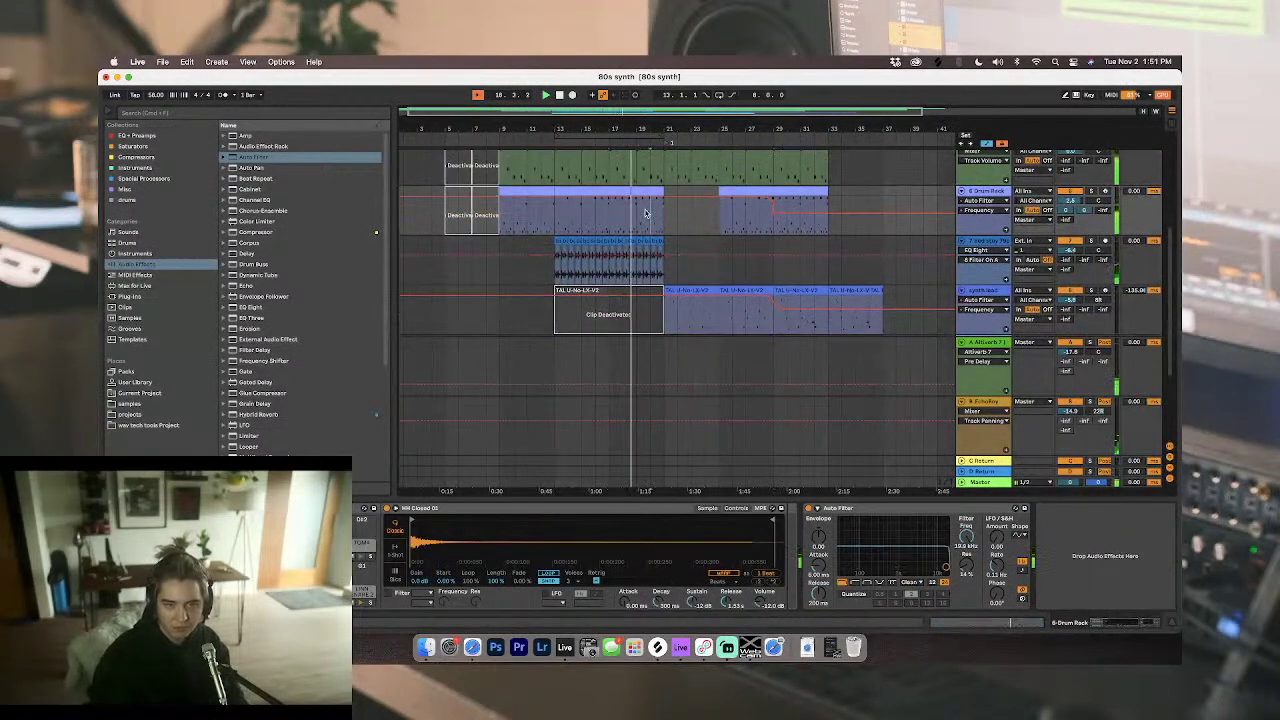
key(a)
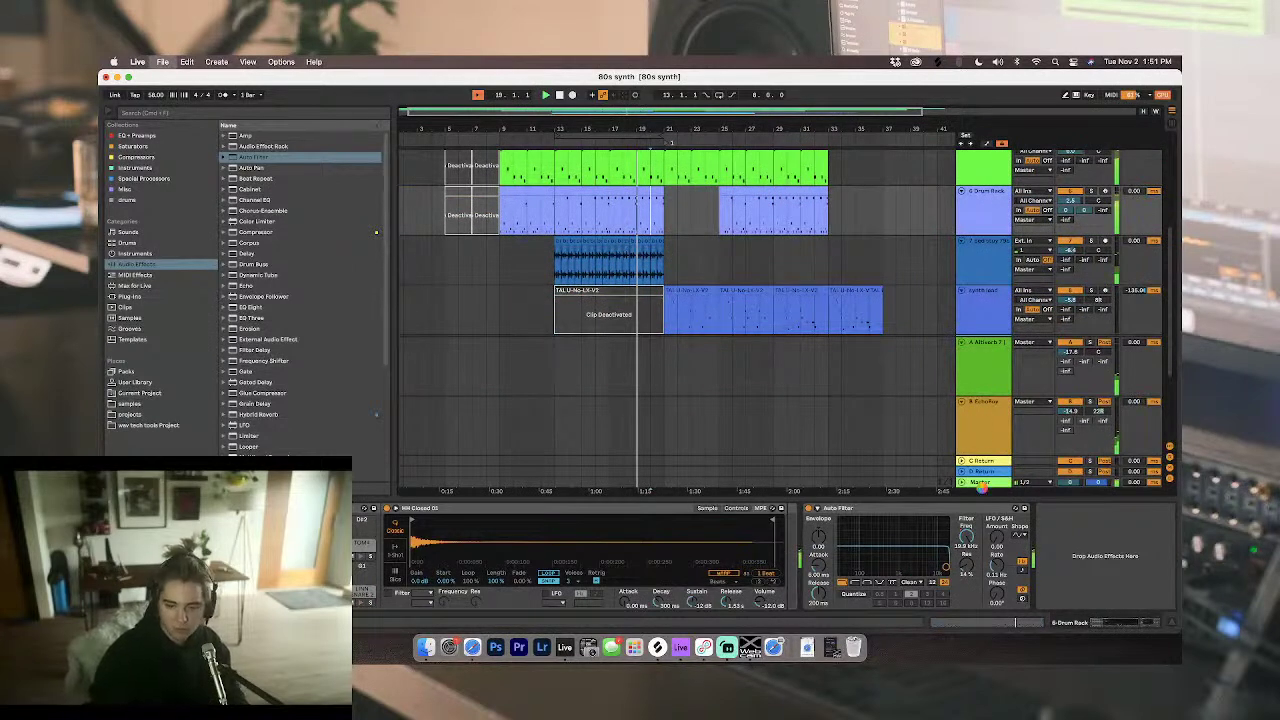
scroll(984, 488, up, 1)
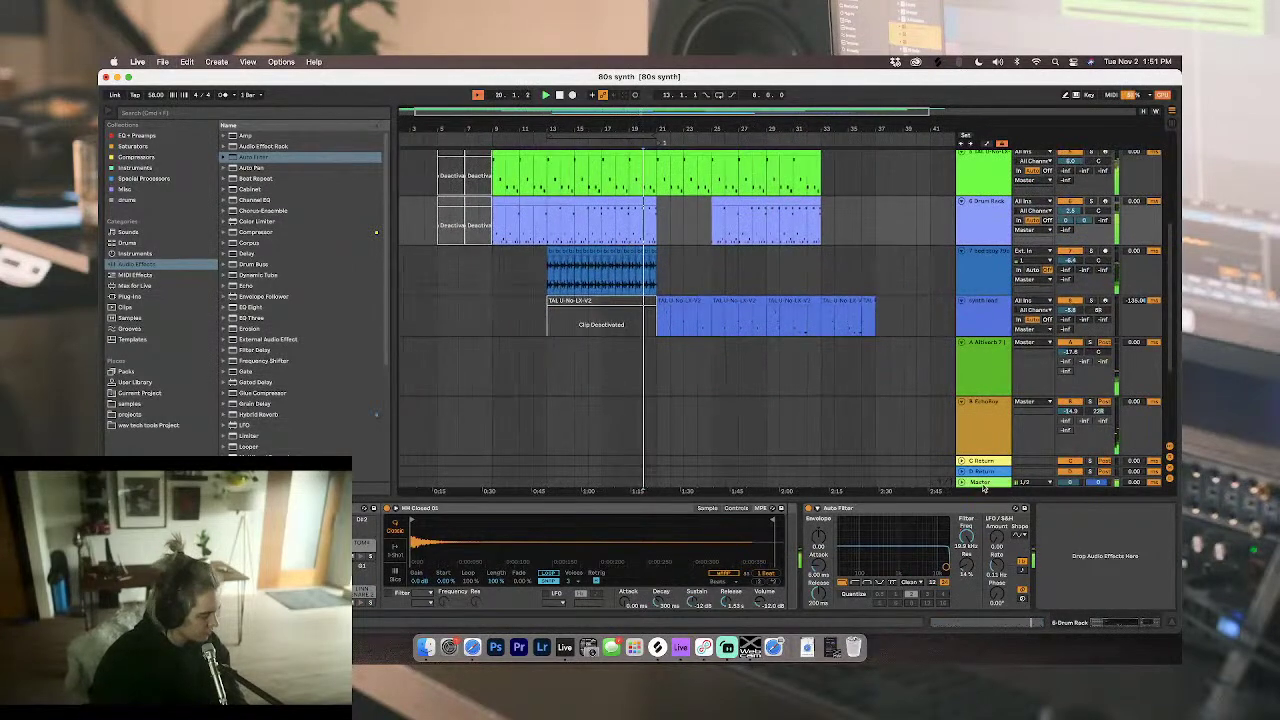
Step: Switch to Streamlabs OBS to check the stream chat and audio mixer, and reposition its window
click(983, 486)
key(super+Tab)
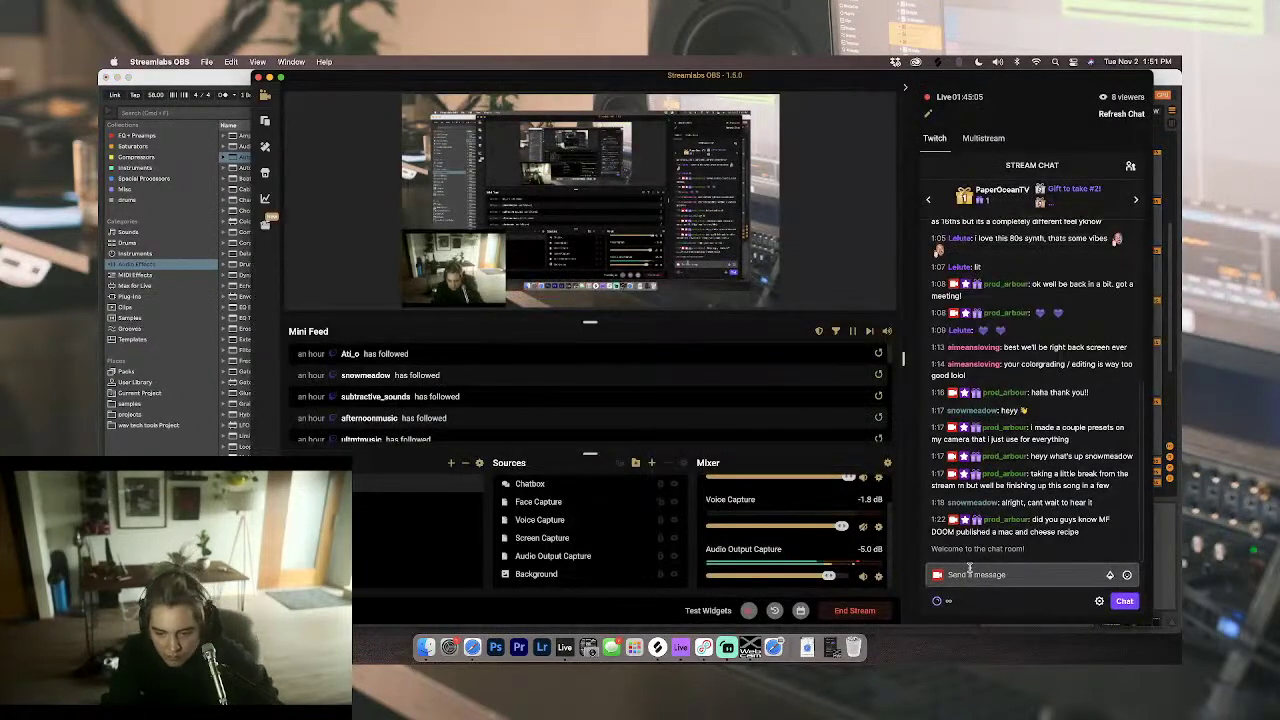
key(super+Tab)
key(super+Tab)
key(super+Tab)
click(988, 322)
key(super+Tab)
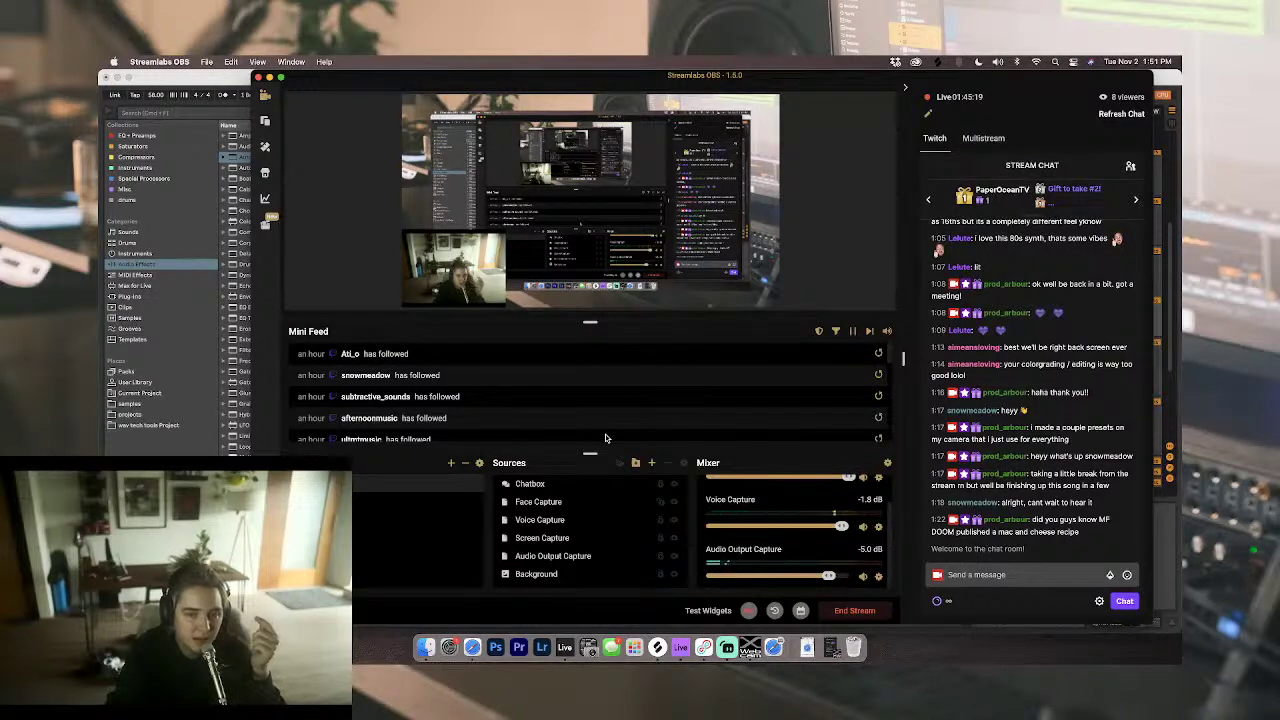
drag(545, 78, 572, 96)
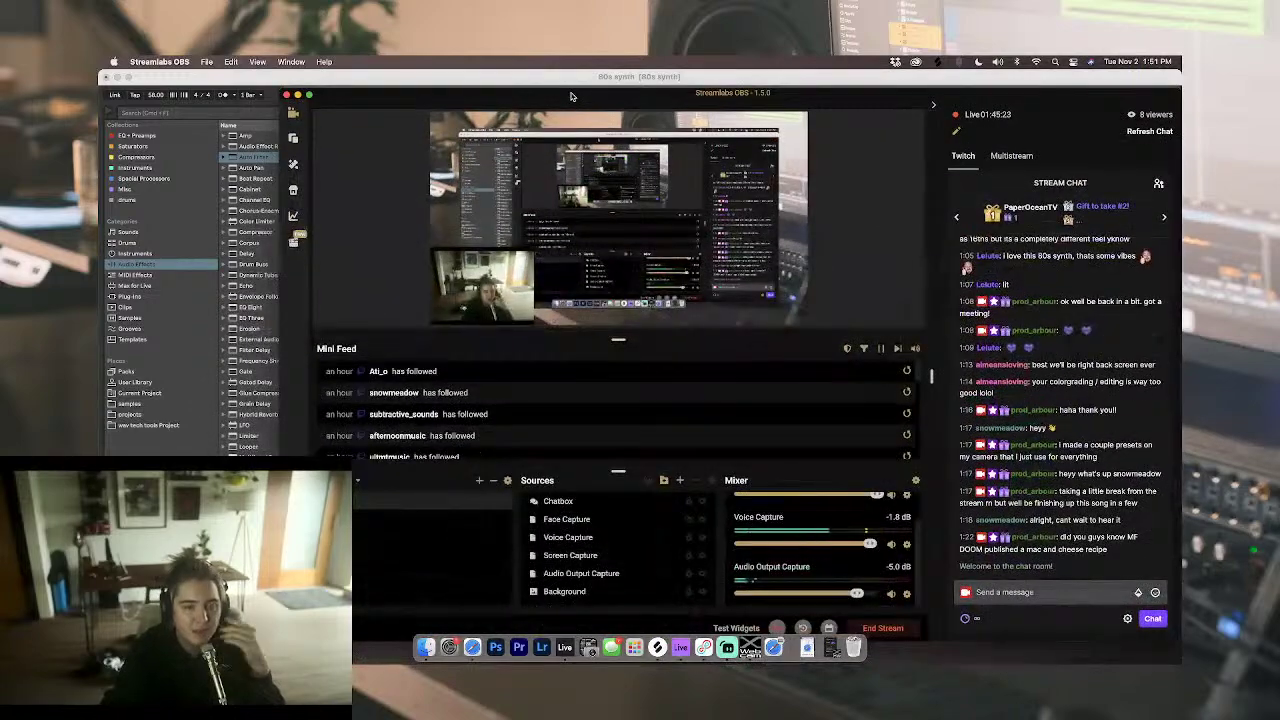